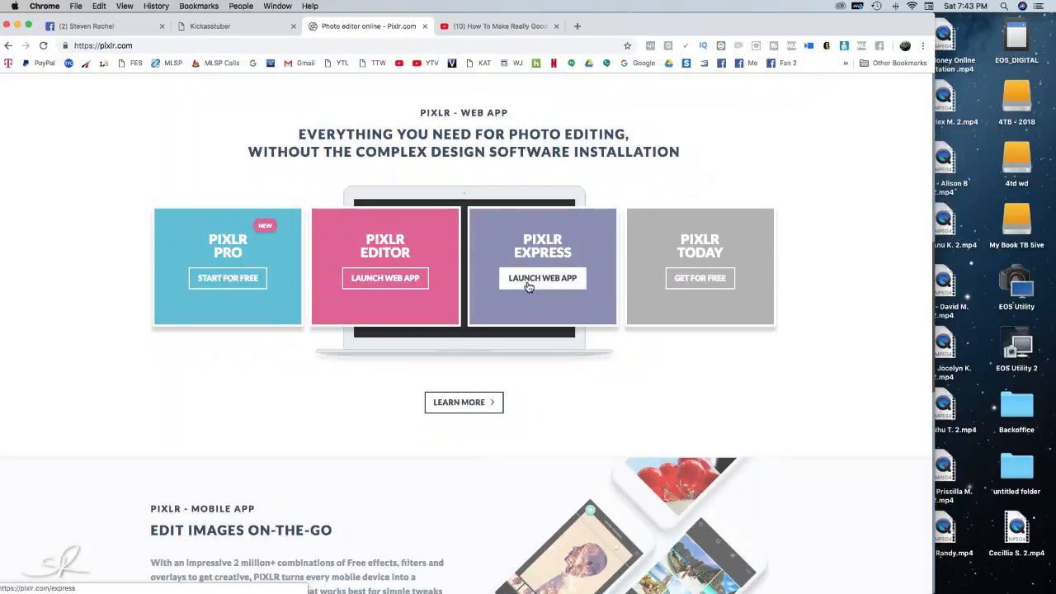
- Go from the Pixlr page to canva.com and start a new YouTube Thumbnail design
scroll(528, 278, "down", 3)
scroll(528, 278, "up", 8)
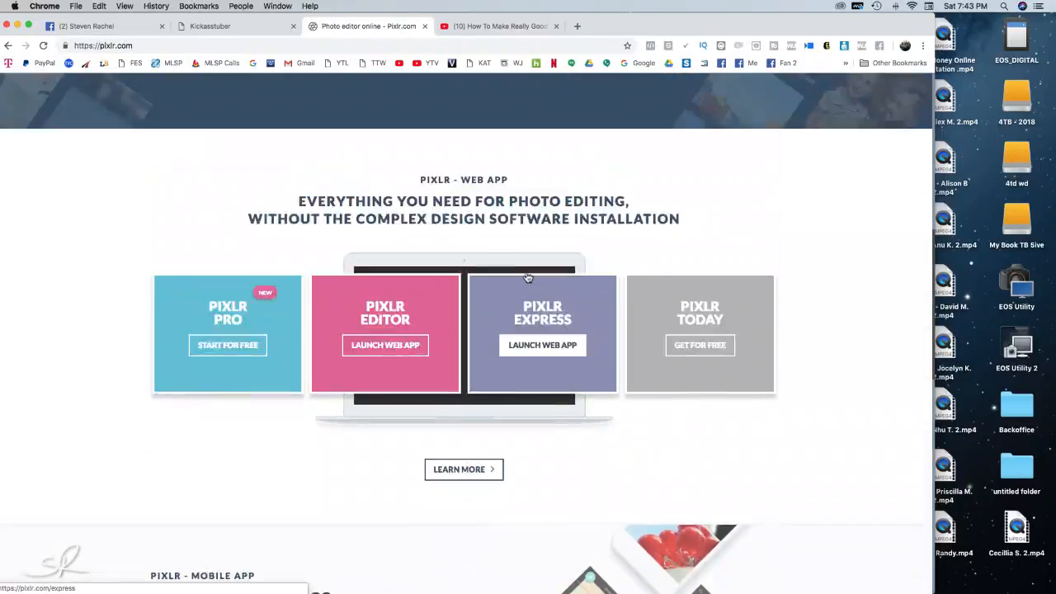
left_click(290, 47)
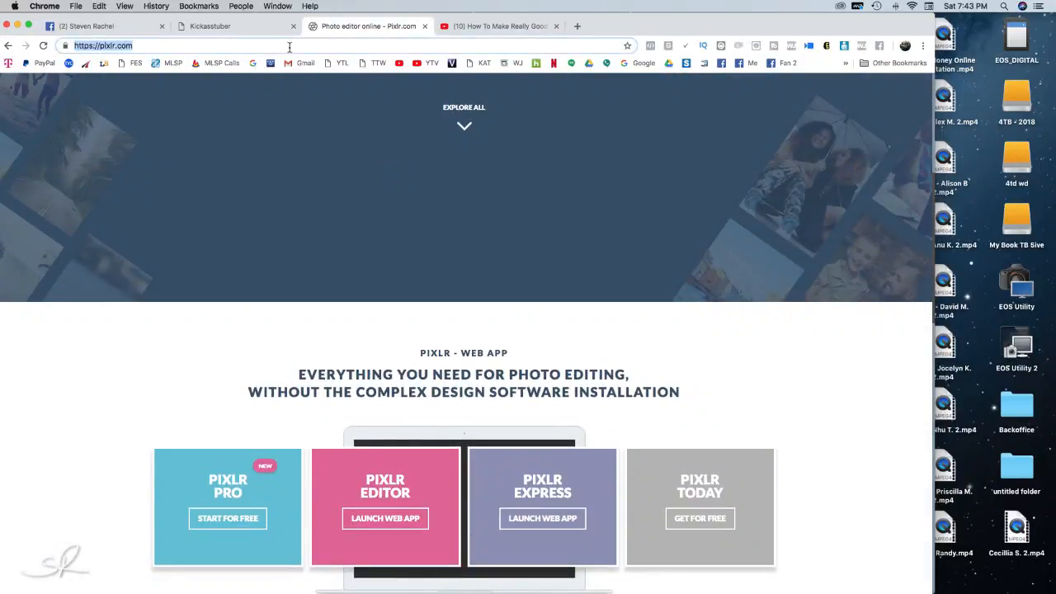
type("canva")
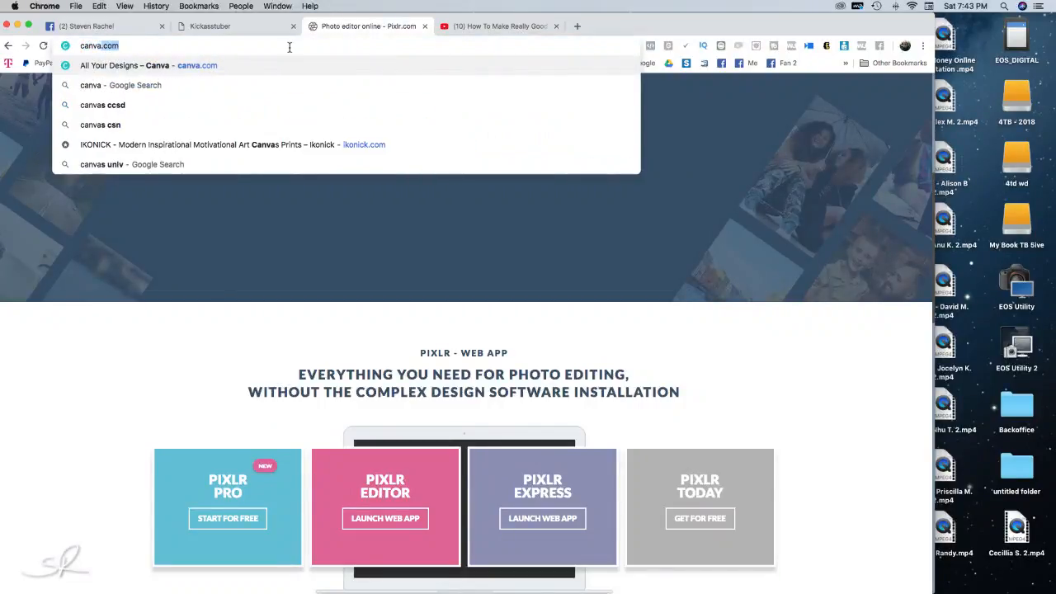
key("Return")
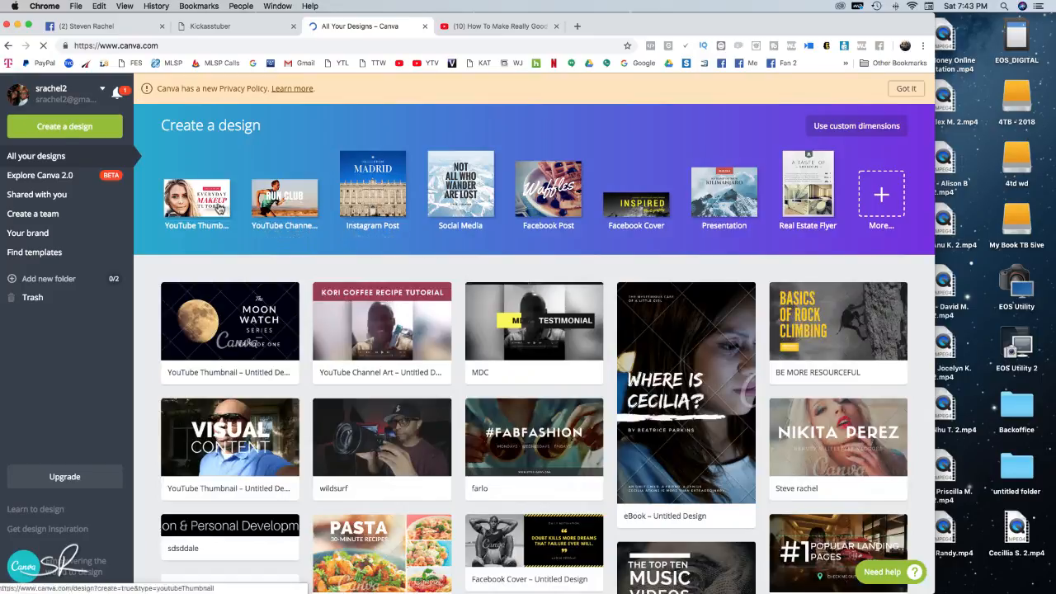
left_click(218, 208)
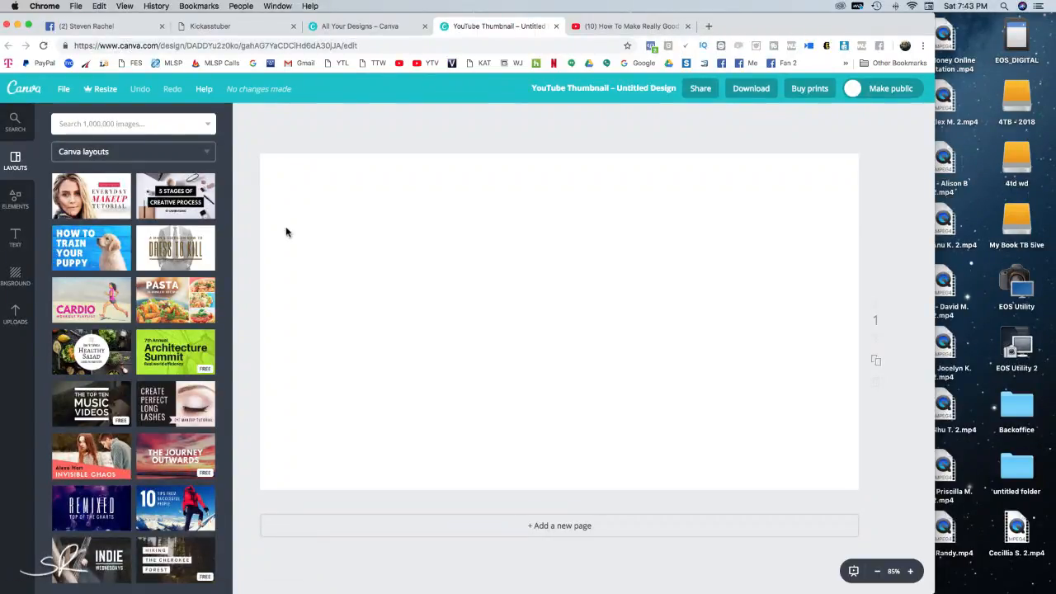
- Apply the "Visual Content" Canva layout with the water background to the blank thumbnail
scroll(188, 284, "down", 4)
scroll(188, 284, "down", 4)
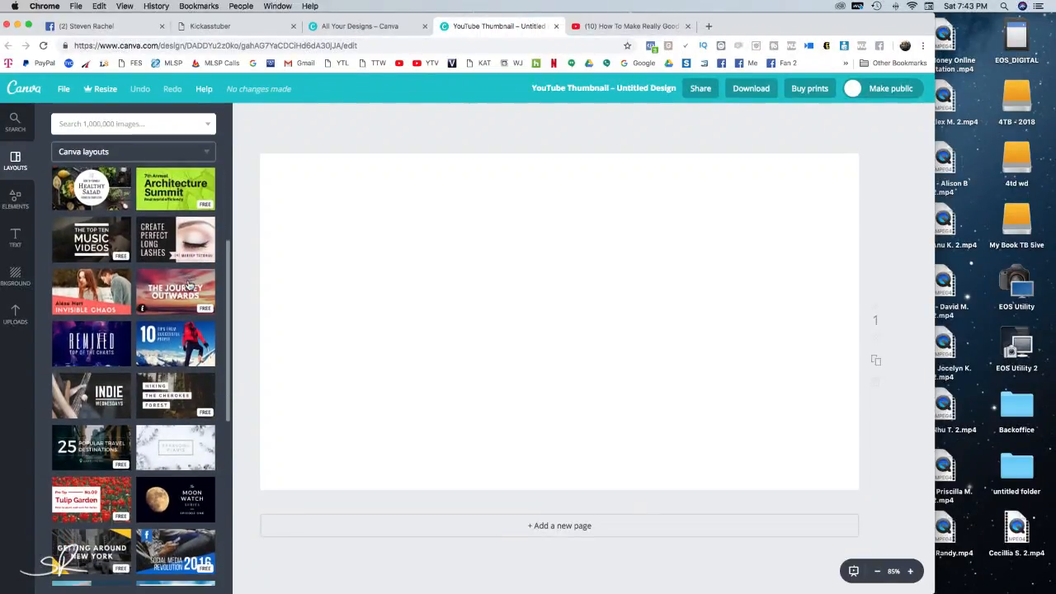
scroll(188, 285, "down", 4)
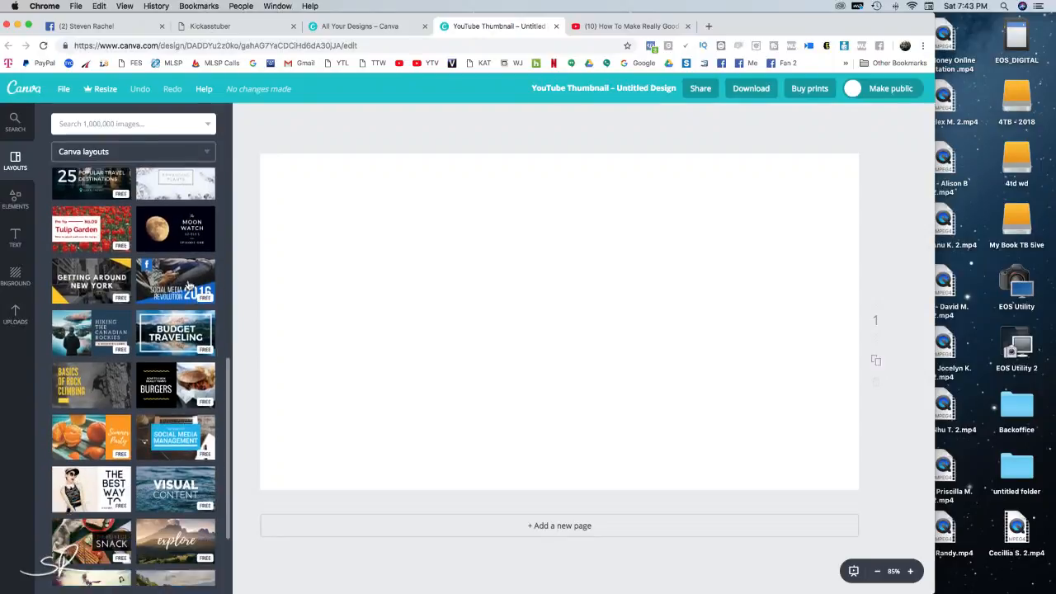
scroll(188, 285, "down", 3)
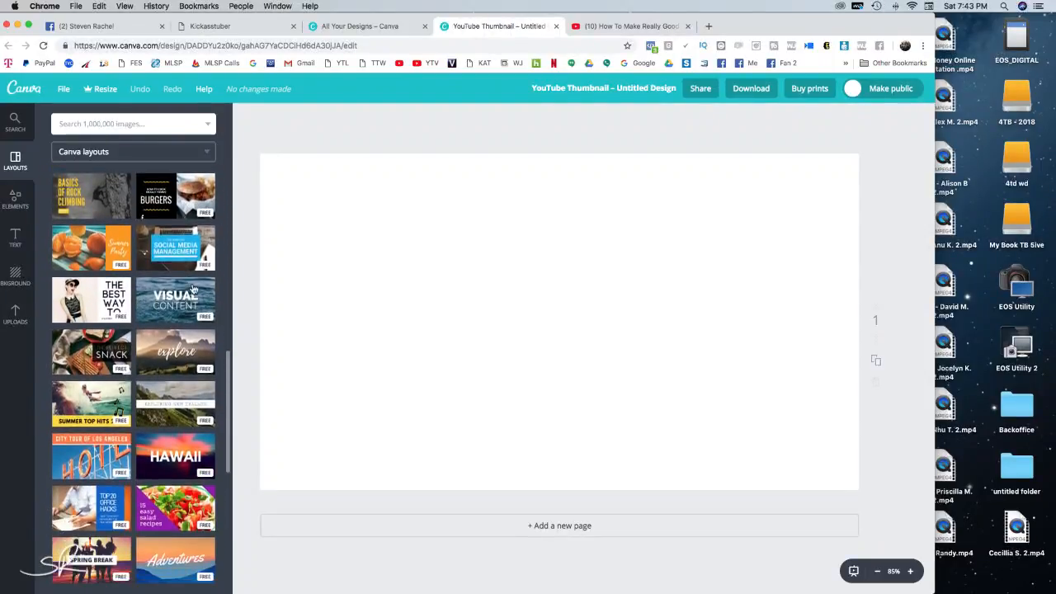
left_click(195, 287)
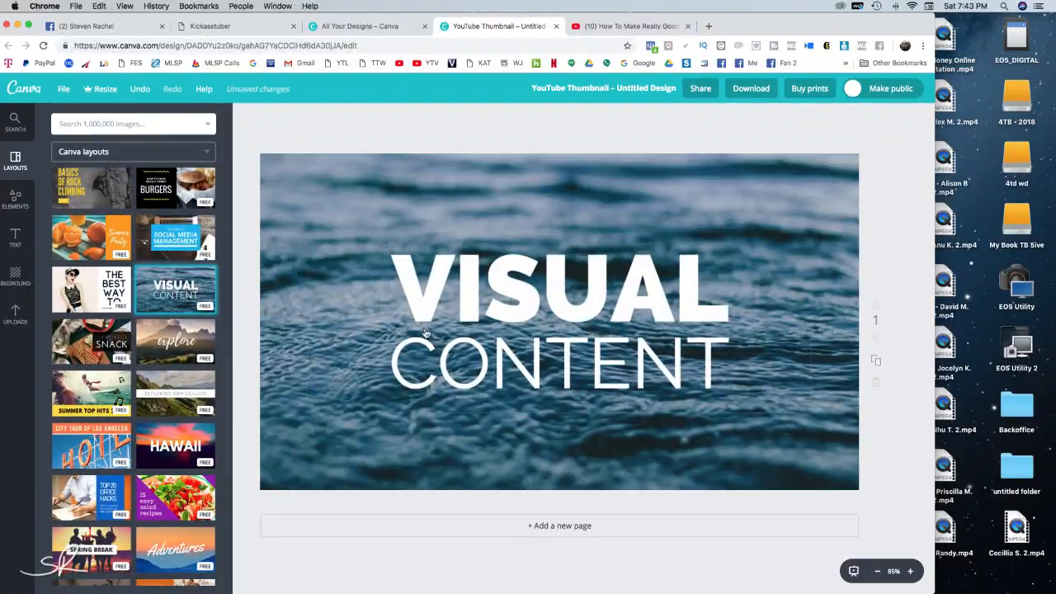
- Look through more Canva layouts and apply "Social Media Revolution 2016" to the thumbnail
scroll(208, 306, "down", 10)
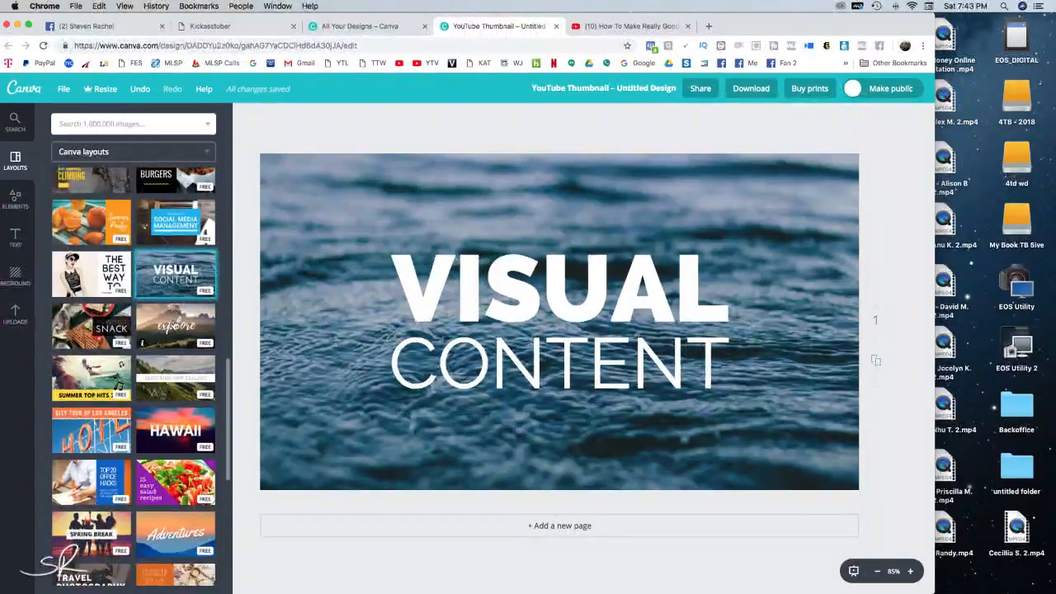
scroll(175, 326, "down", 3)
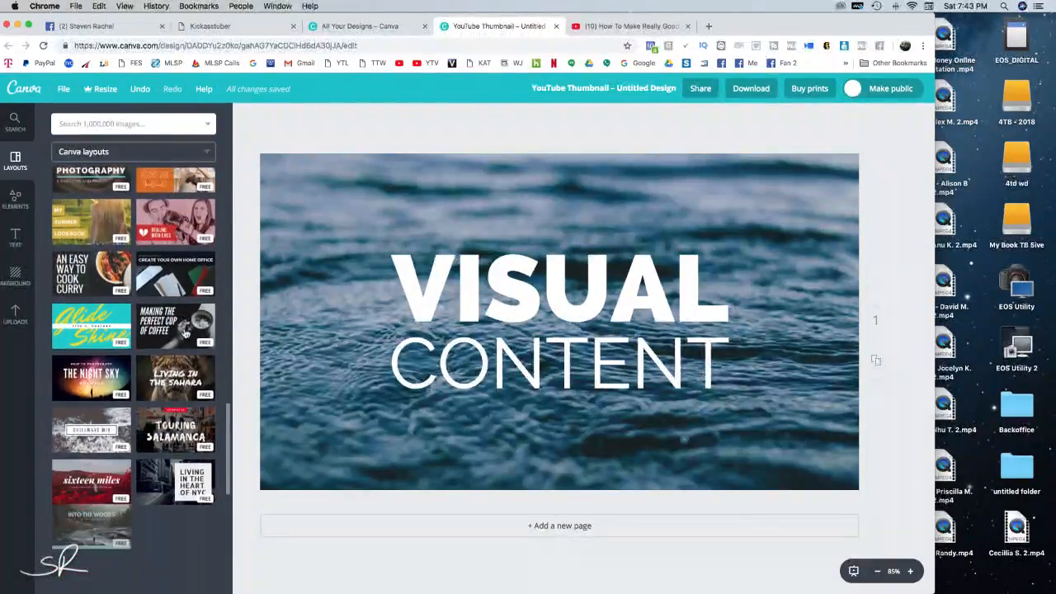
scroll(185, 333, "down", 3)
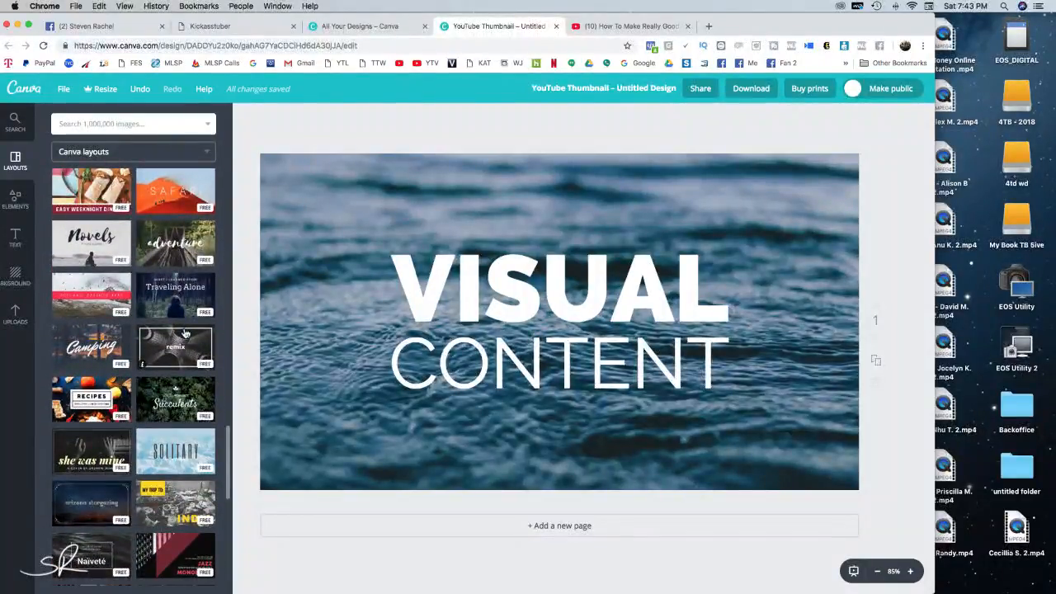
scroll(185, 333, "down", 1)
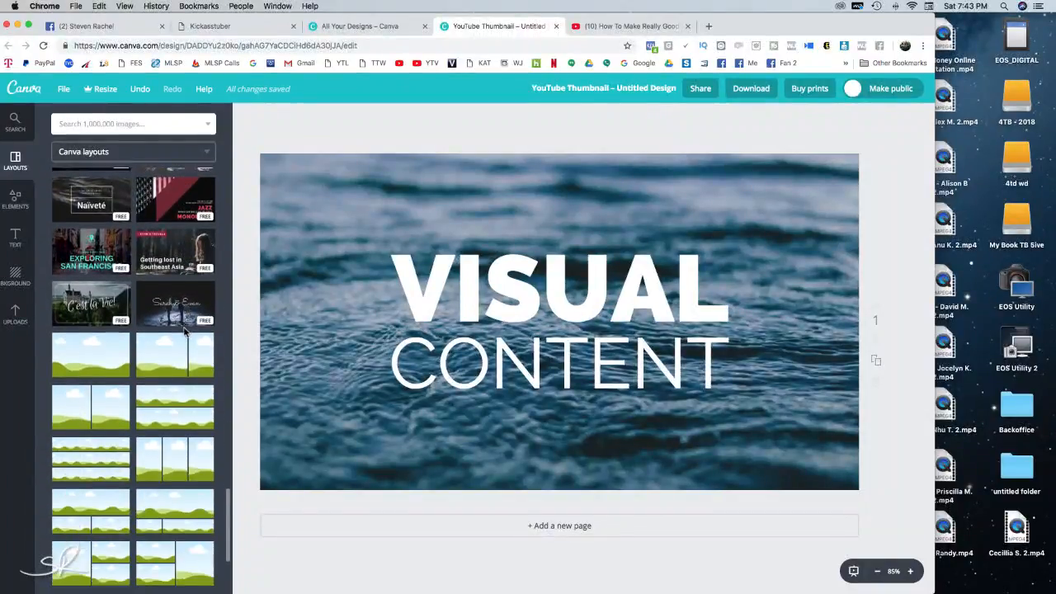
scroll(185, 333, "up", 6)
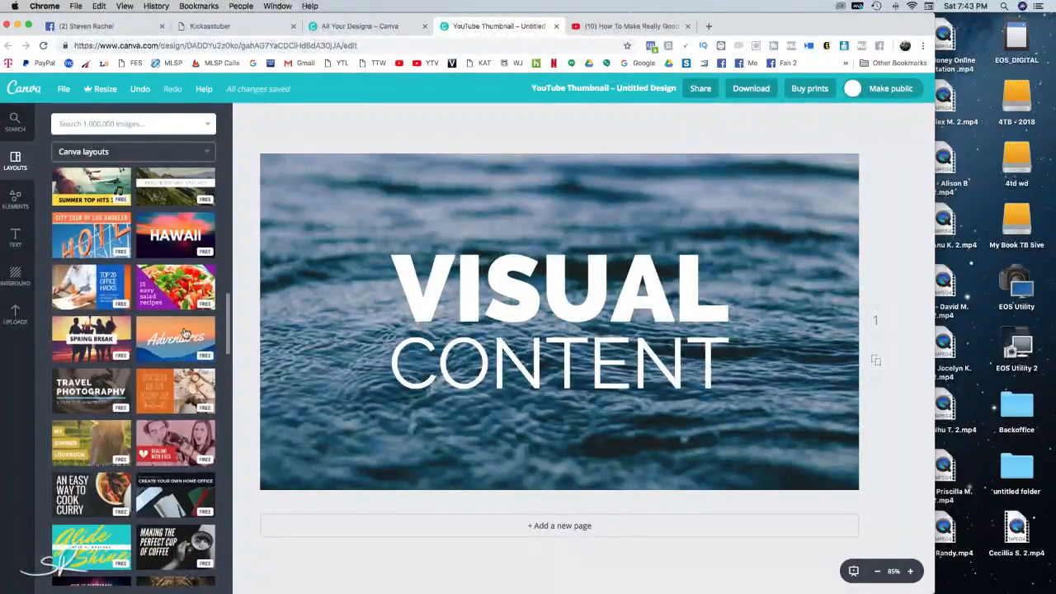
scroll(185, 333, "up", 1)
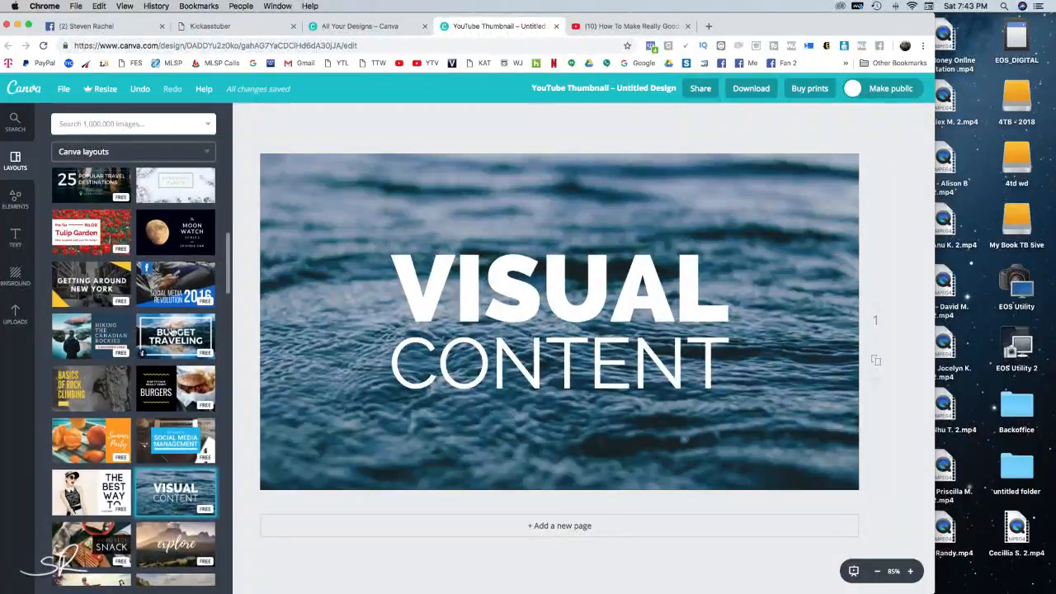
scroll(182, 334, "up", 1)
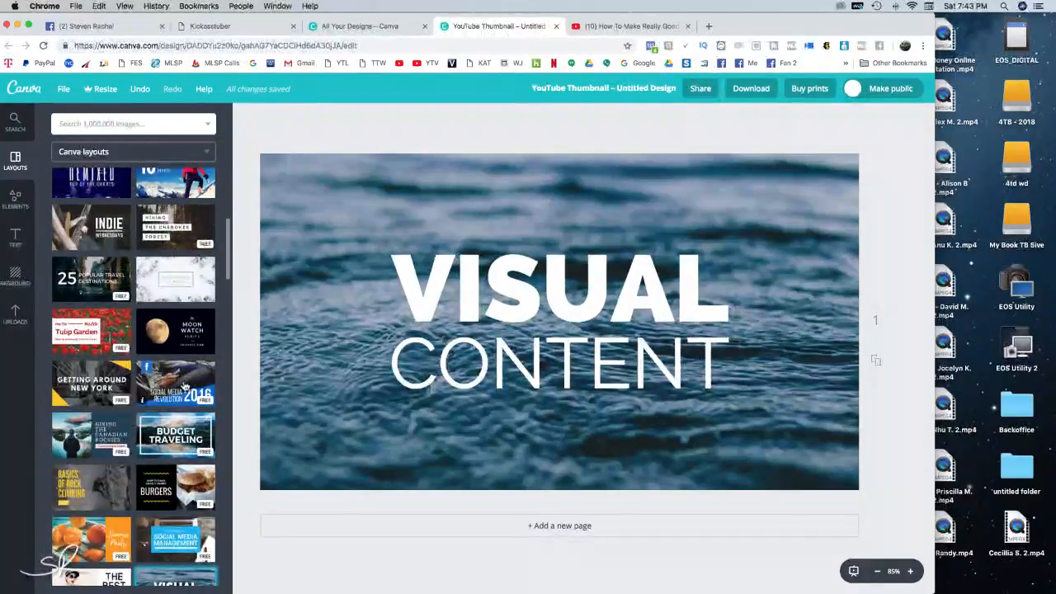
left_click(185, 385)
- Replace the thumbnail's layout with "The Journey Outwards" from the Canva layouts
scroll(169, 381, "up", 2)
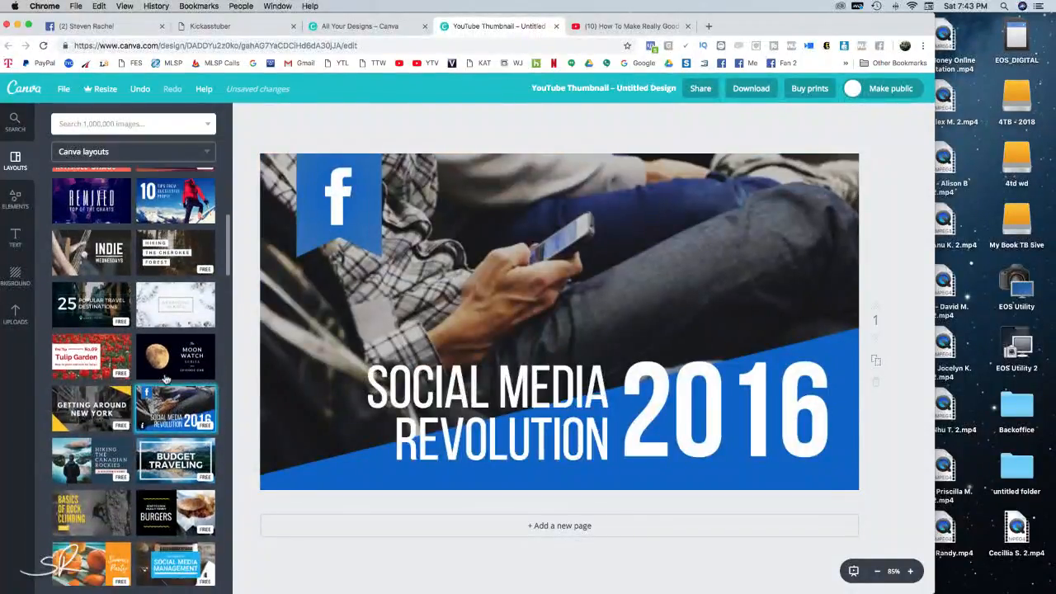
scroll(166, 377, "up", 1)
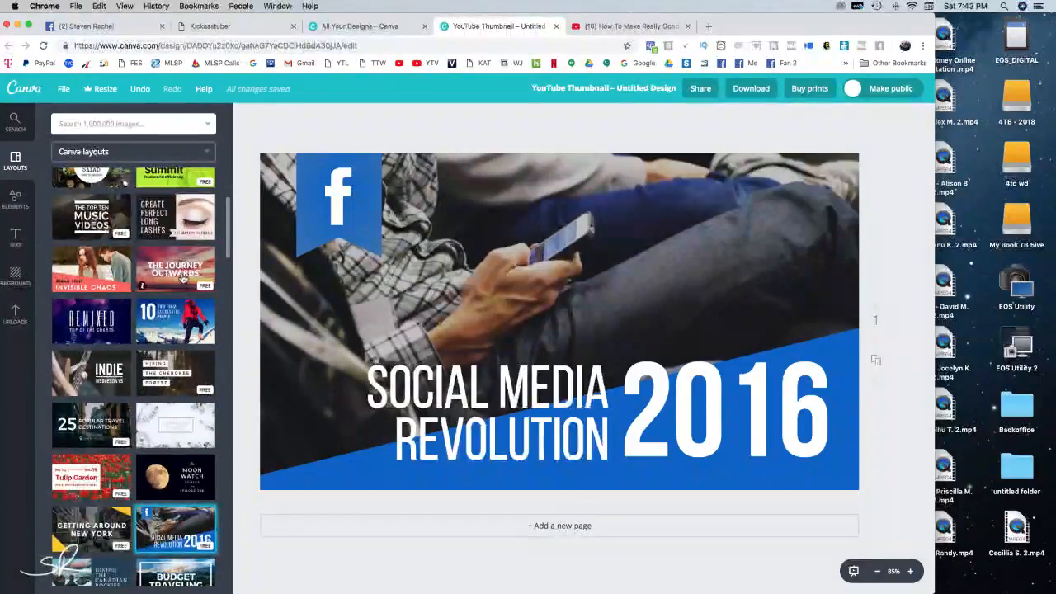
left_click(183, 279)
- Browse the remaining Canva layouts for YouTube thumbnails to examine the available styles
scroll(187, 327, "up", 3)
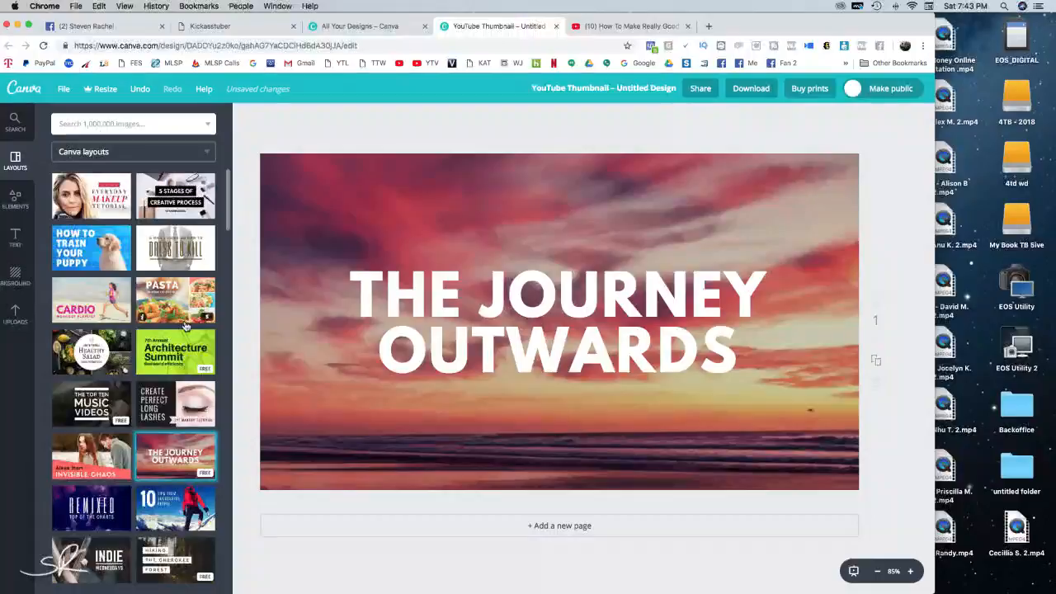
scroll(186, 328, "down", 3)
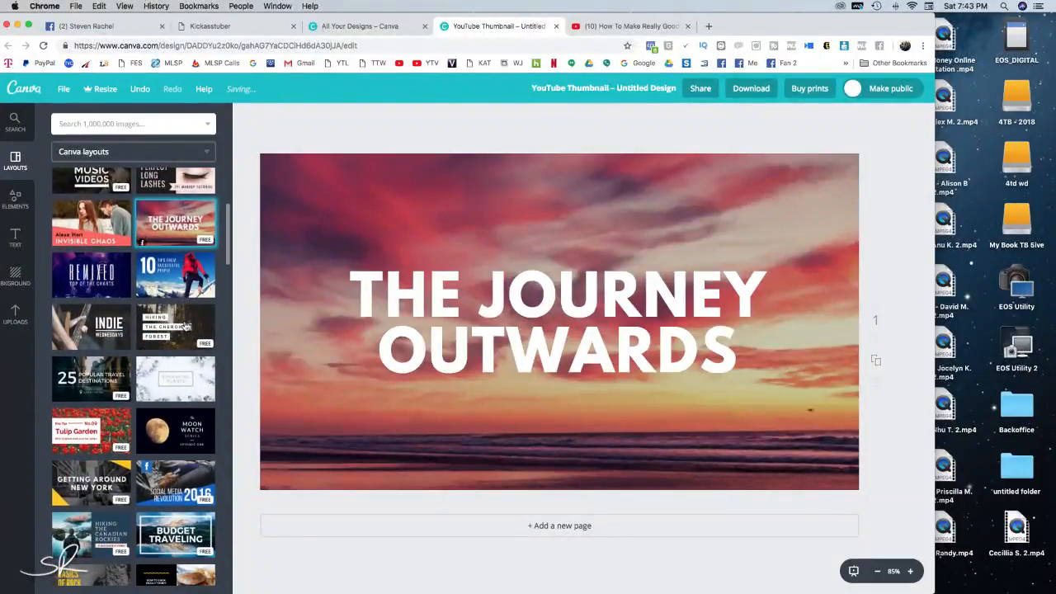
scroll(186, 328, "down", 4)
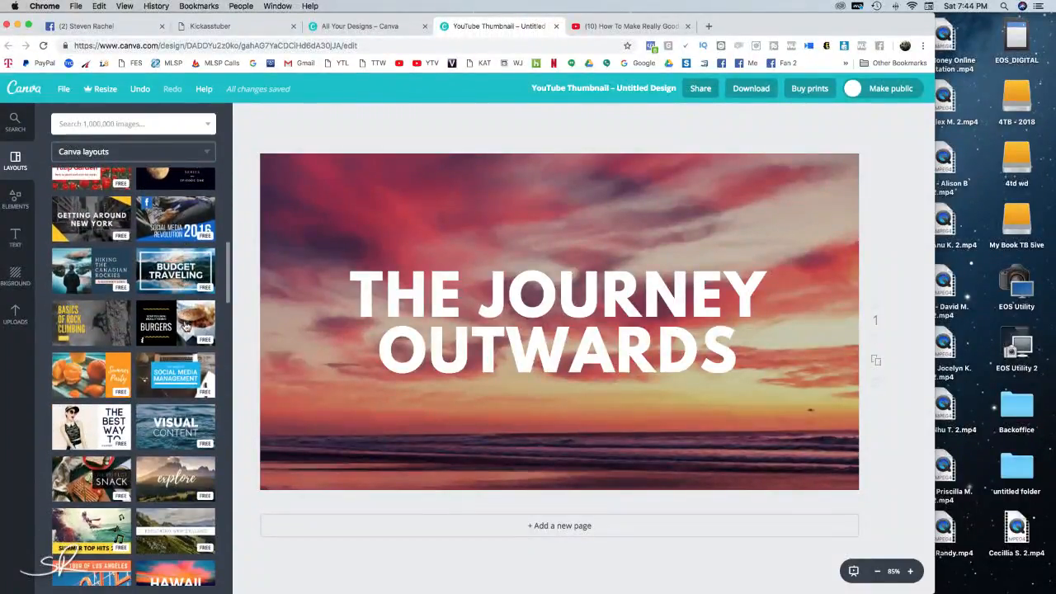
scroll(186, 328, "down", 3)
scroll(186, 327, "down", 5)
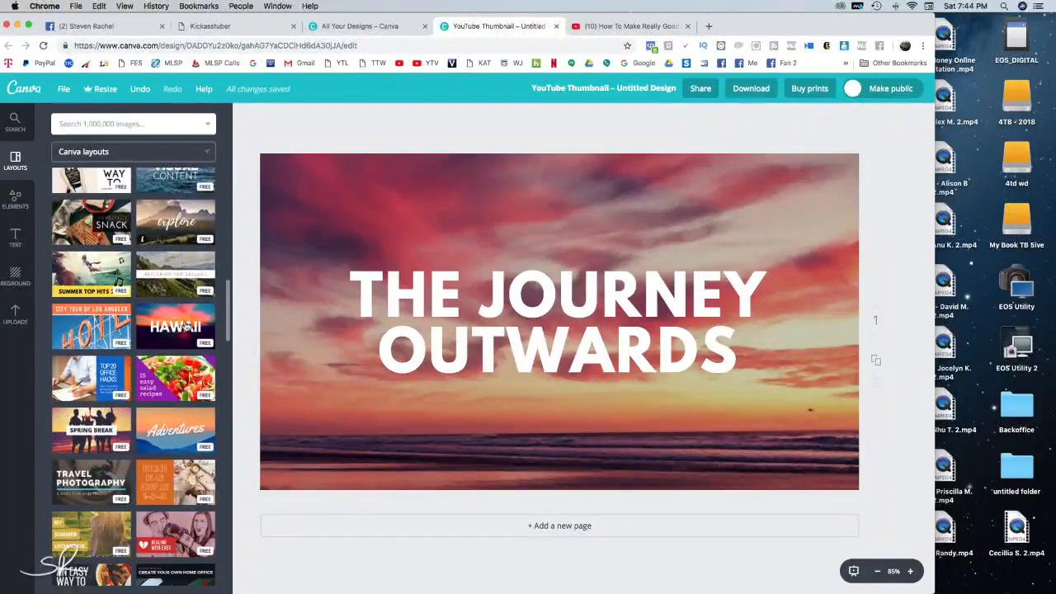
scroll(186, 328, "down", 5)
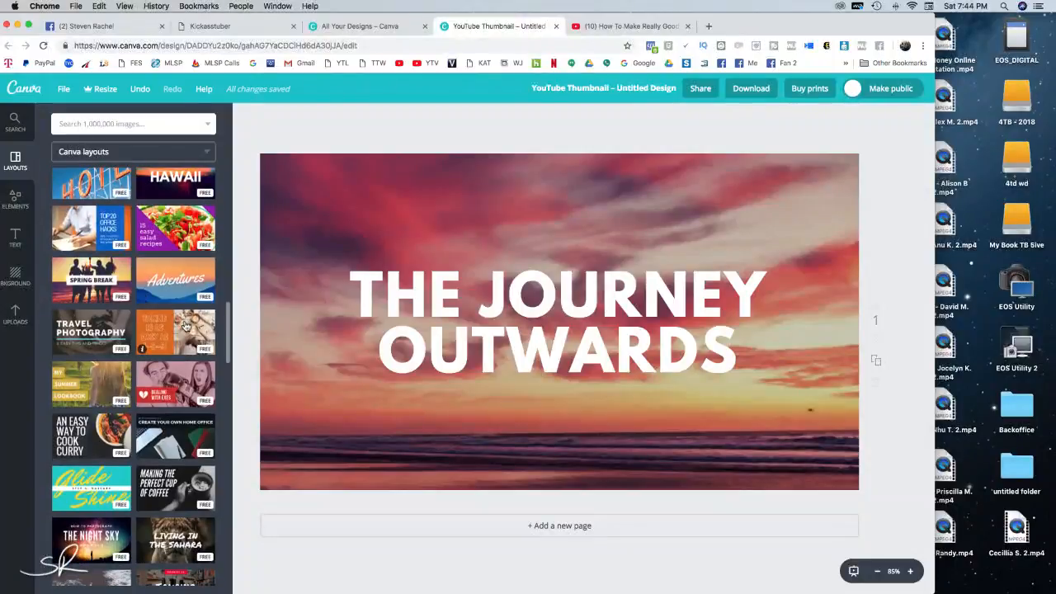
scroll(186, 328, "up", 15)
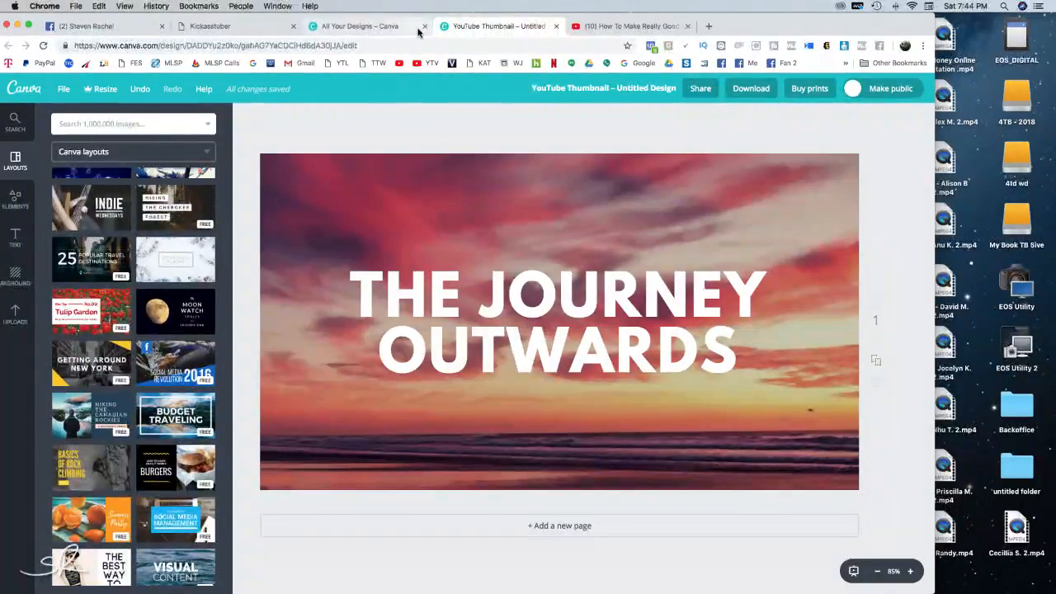
- Switch from Canva to the Kickasstuber web app and look over its Channel Art templates
left_click(476, 44)
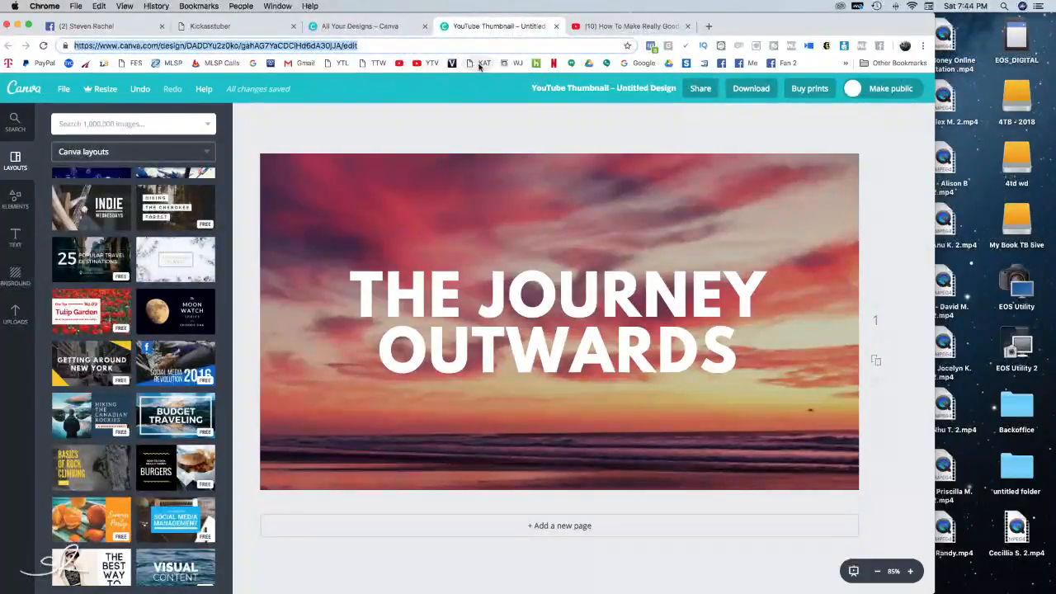
left_click(481, 63)
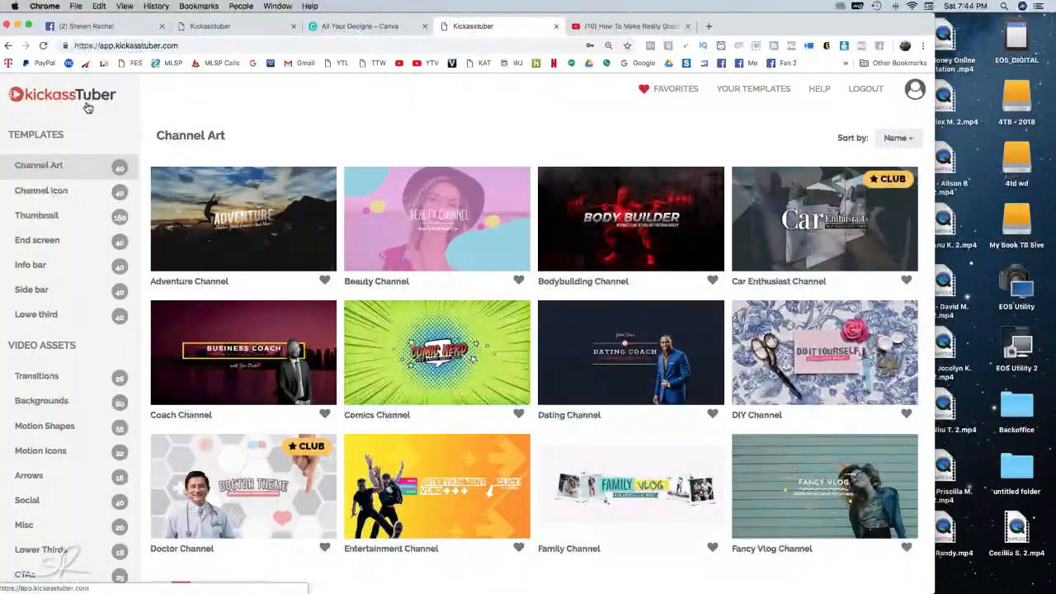
scroll(248, 206, "down", 3)
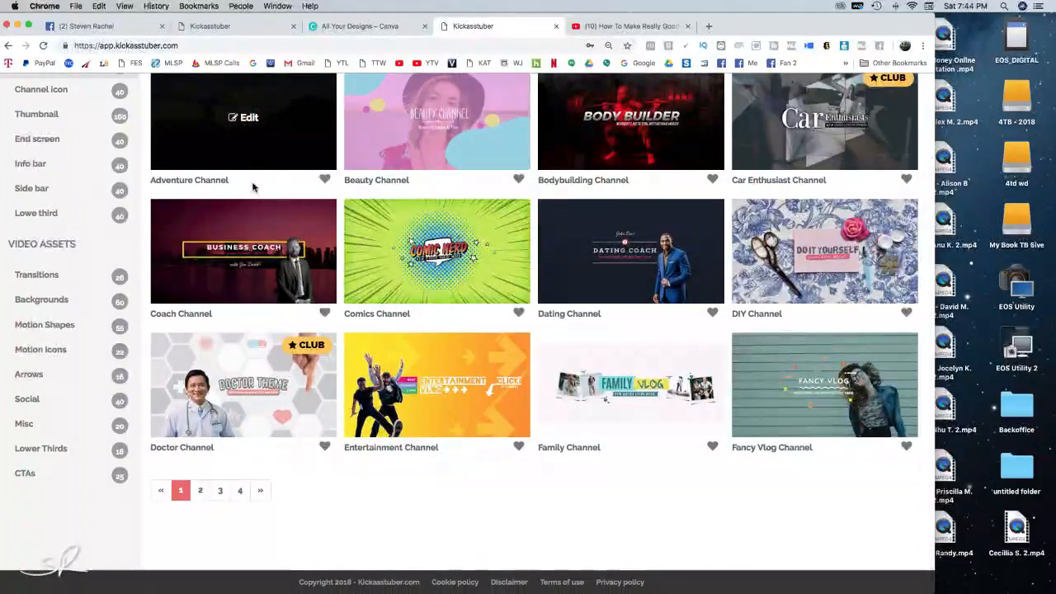
scroll(253, 188, "up", 2)
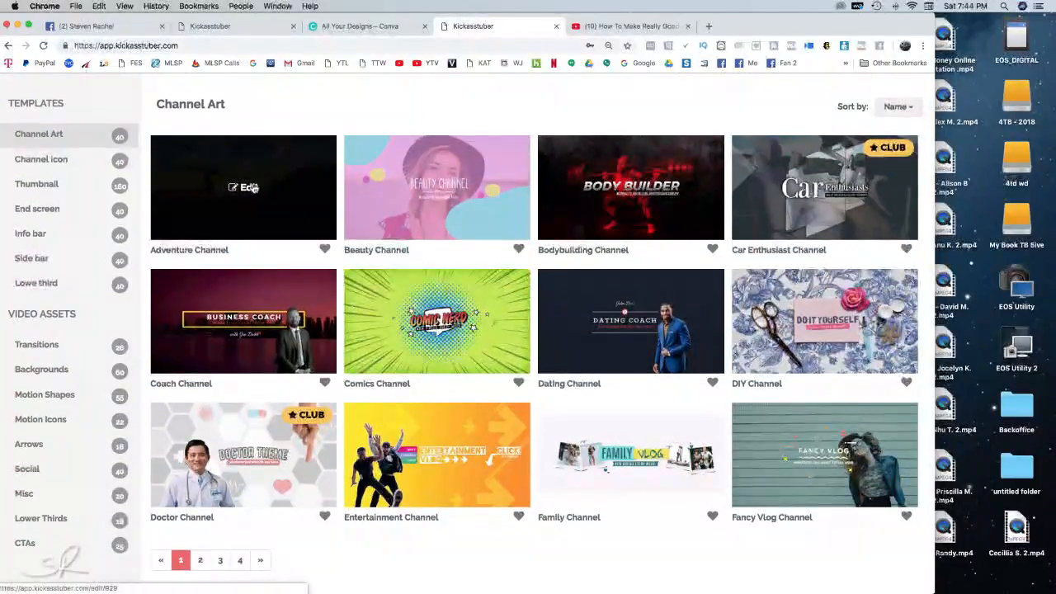
scroll(394, 297, "down", 2)
scroll(68, 183, "up", 2)
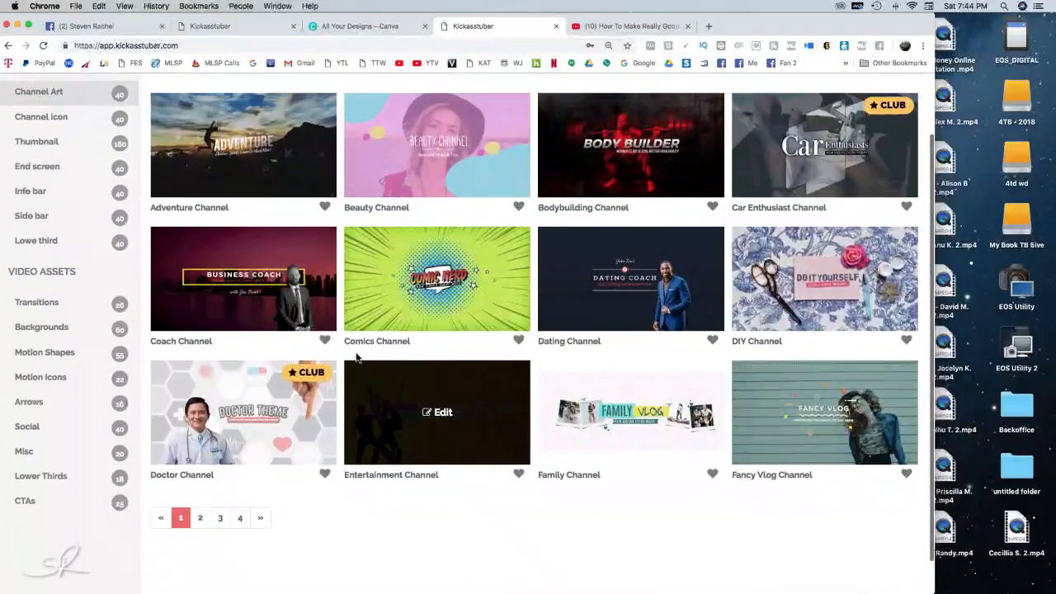
- Open Kickasstuber's Thumbnail templates and page through them up to page 4
left_click(51, 172)
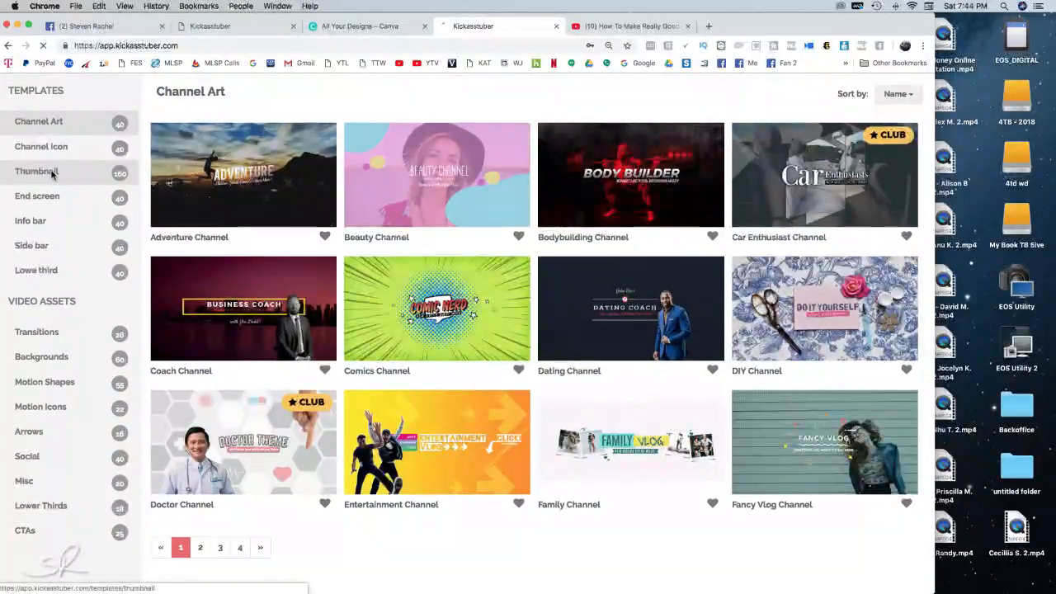
scroll(162, 241, "down", 3)
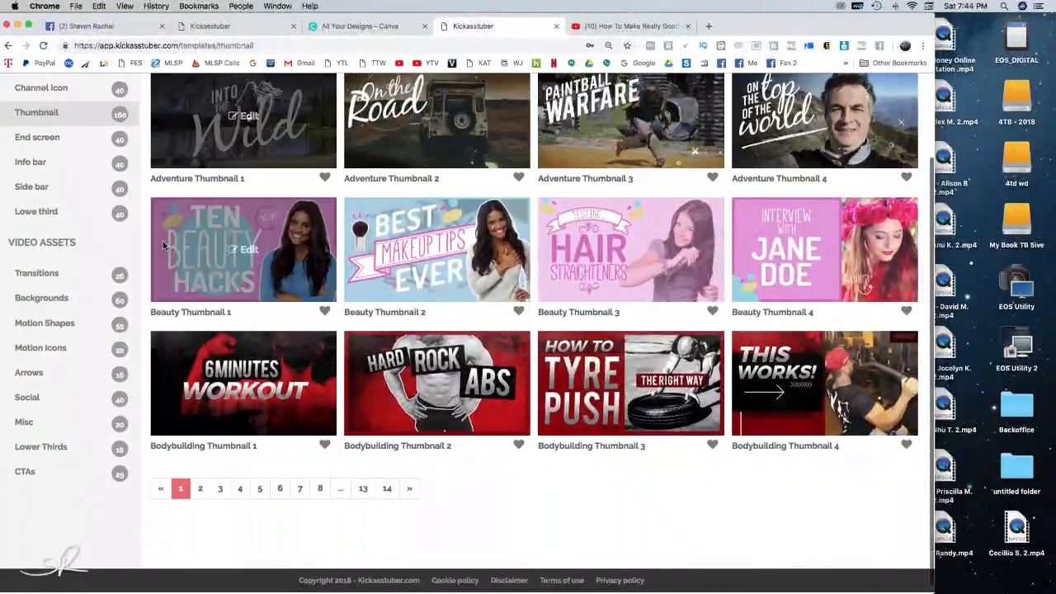
left_click(409, 490)
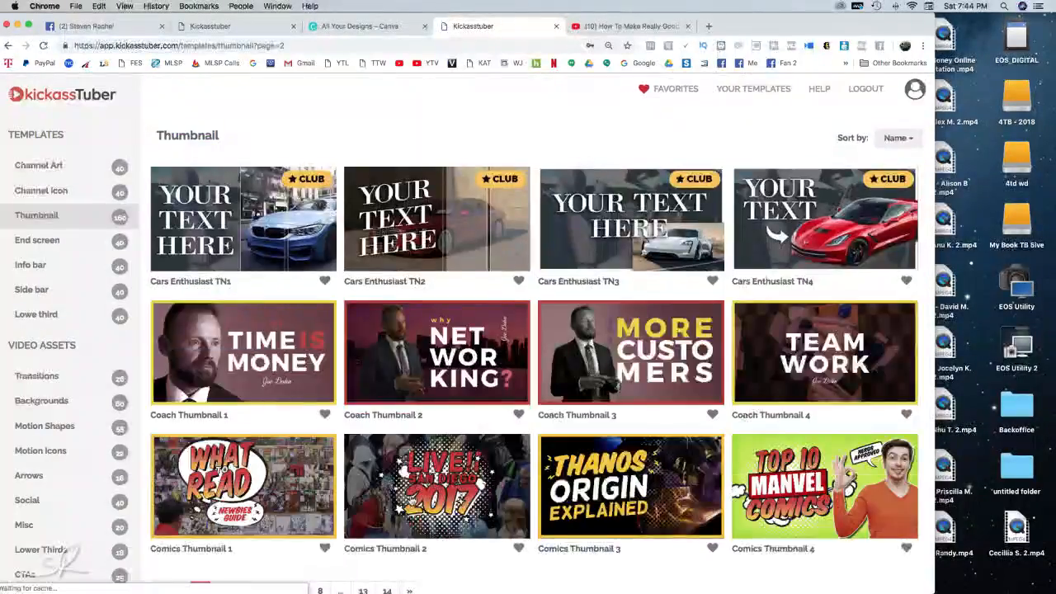
scroll(410, 493, "down", 3)
left_click(410, 492)
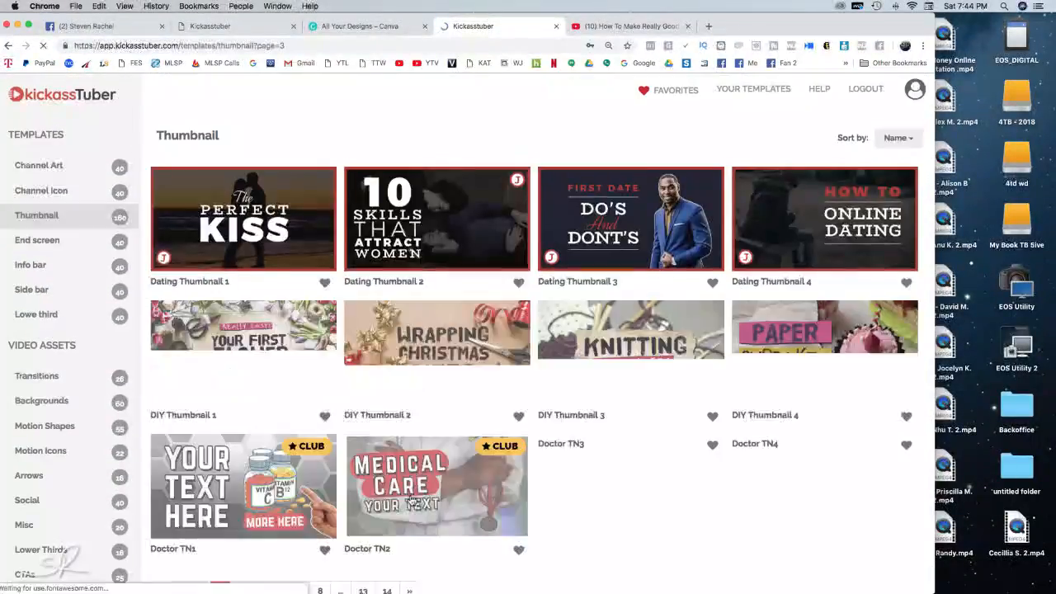
scroll(410, 501, "down", 3)
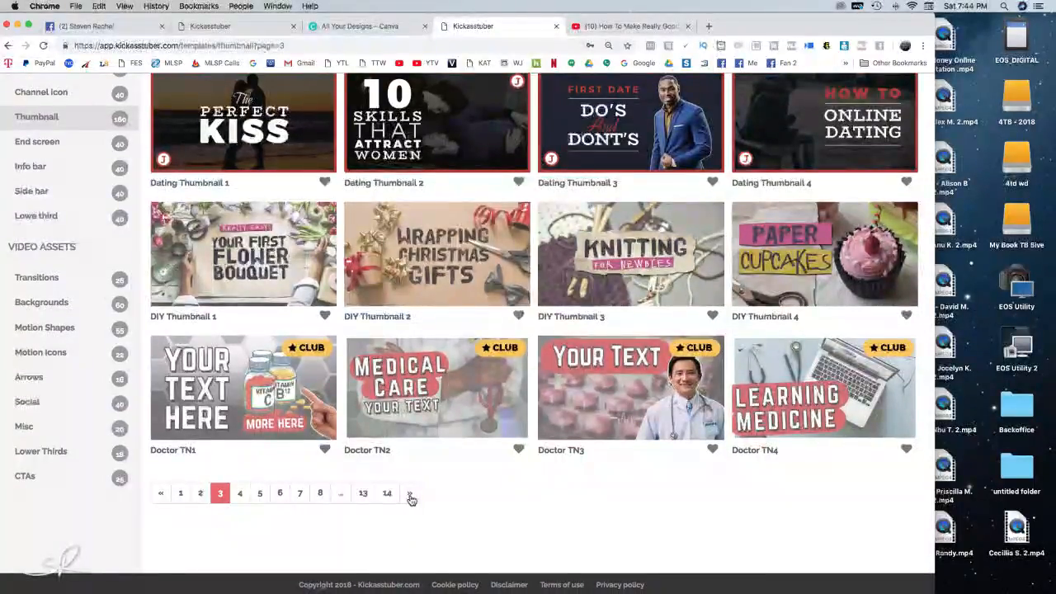
left_click(409, 495)
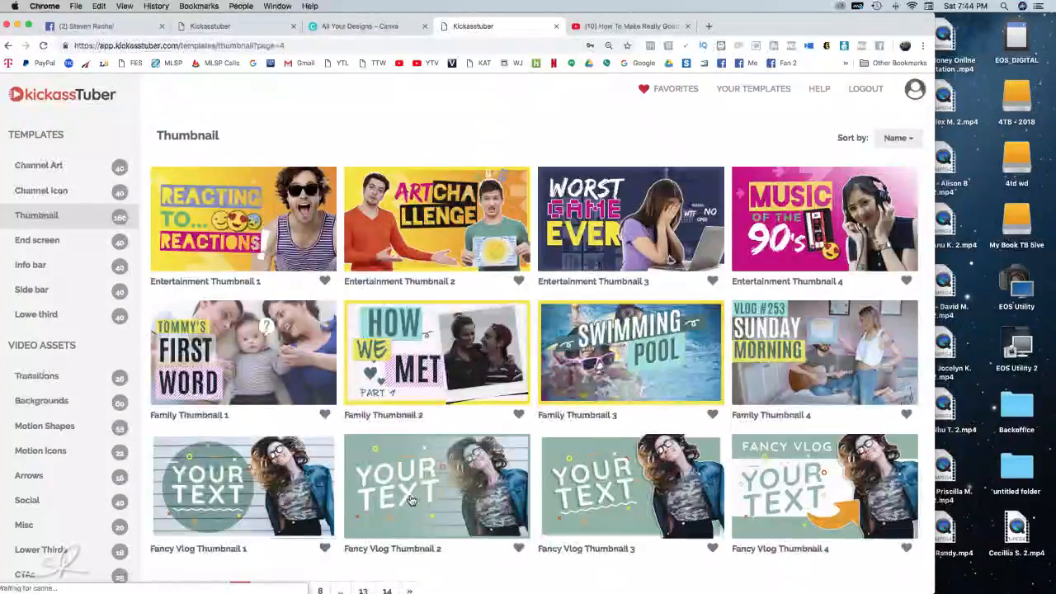
- Continue through Kickasstuber's Thumbnail templates from page 4 to page 6, looking over the designs on each page
scroll(412, 500, "down", 3)
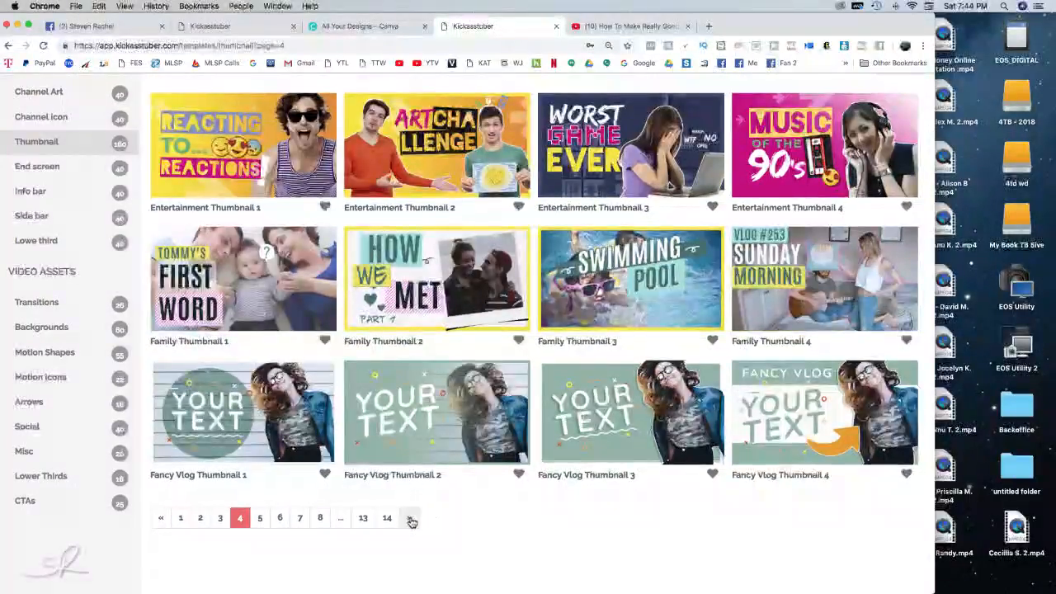
mouse_move(396, 171)
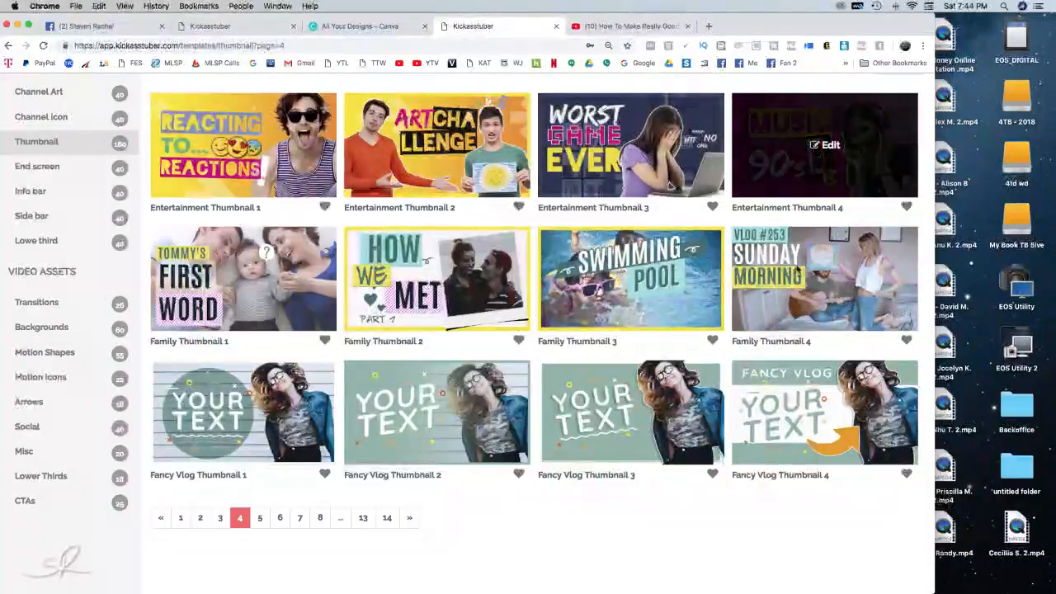
mouse_move(438, 312)
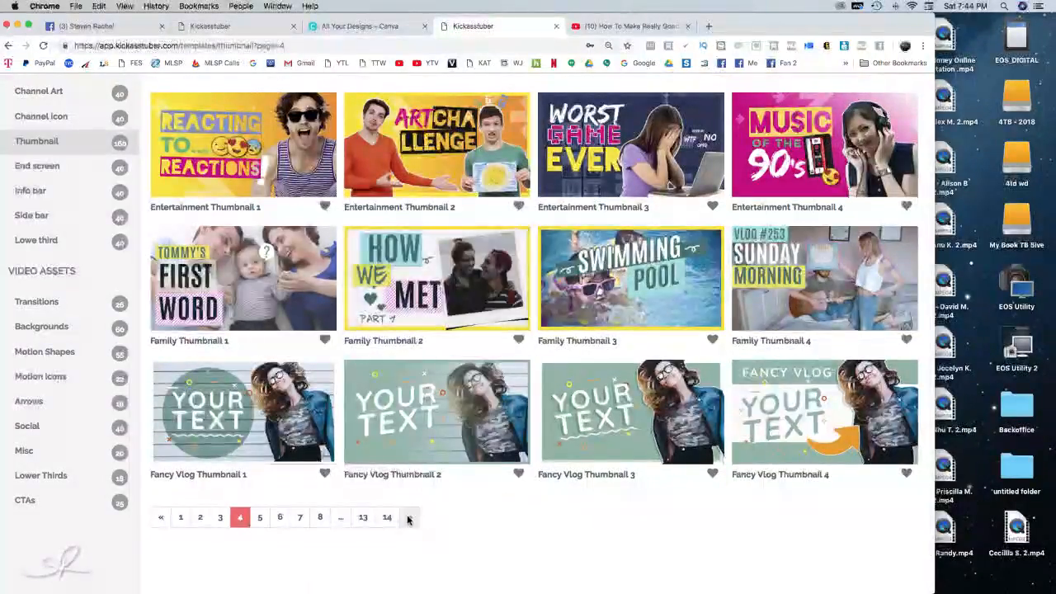
left_click(409, 517)
scroll(412, 465, "down", 3)
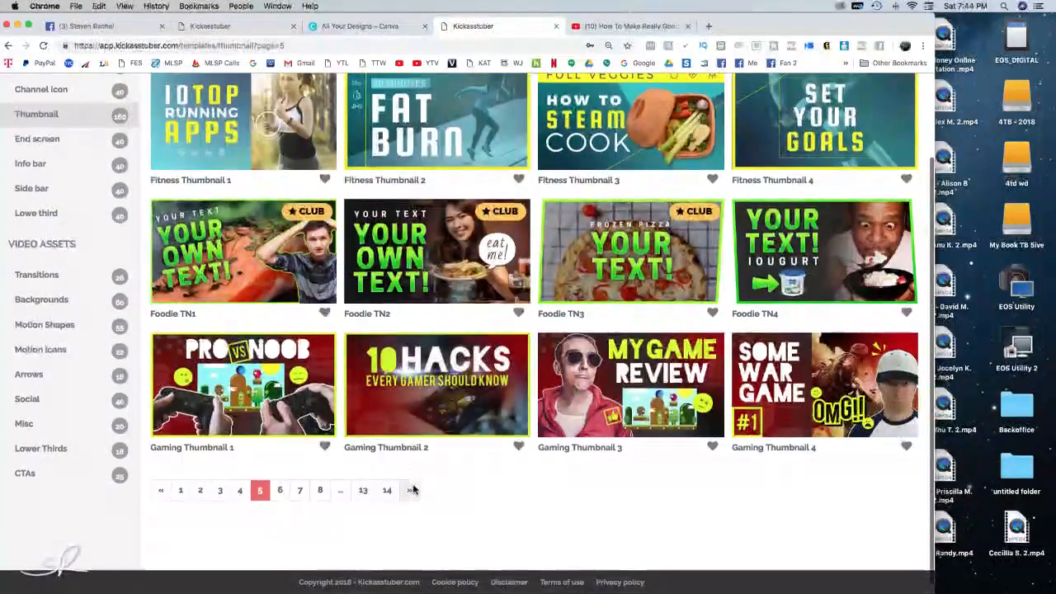
left_click(412, 490)
scroll(445, 516, "down", 2)
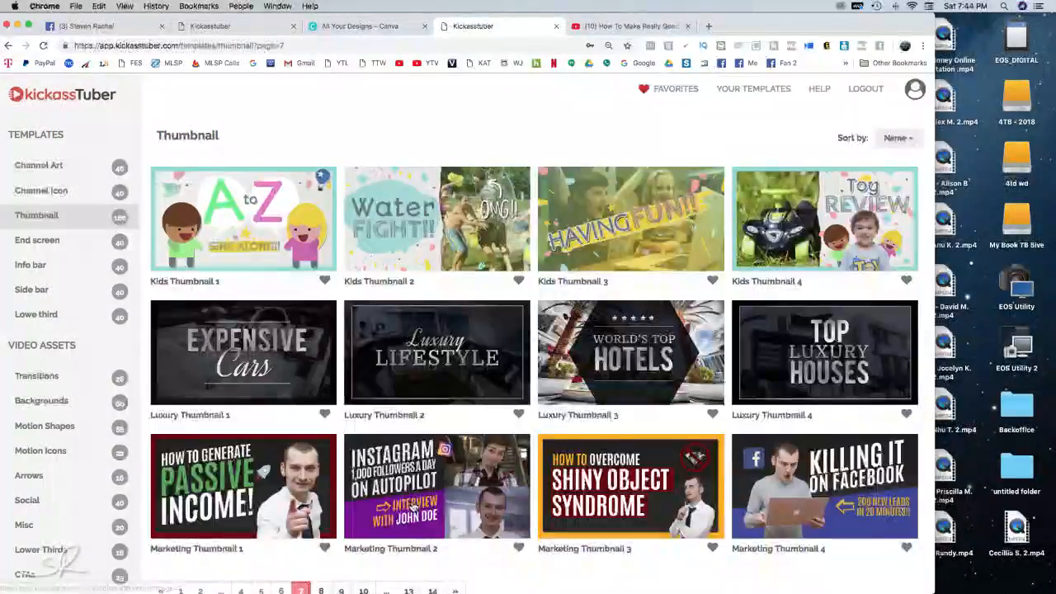
- Page through the Thumbnail templates from page 7 to page 9, examining the mortgage, motivation, movie, music, news and pets designs
scroll(445, 495, "down", 2)
left_click(455, 491)
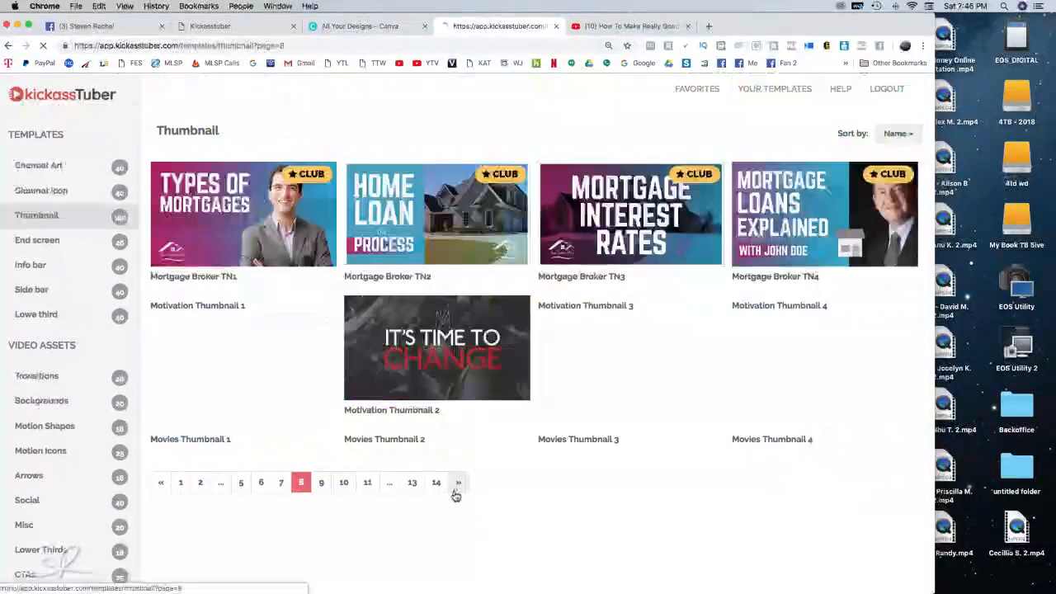
scroll(530, 499, "down", 2)
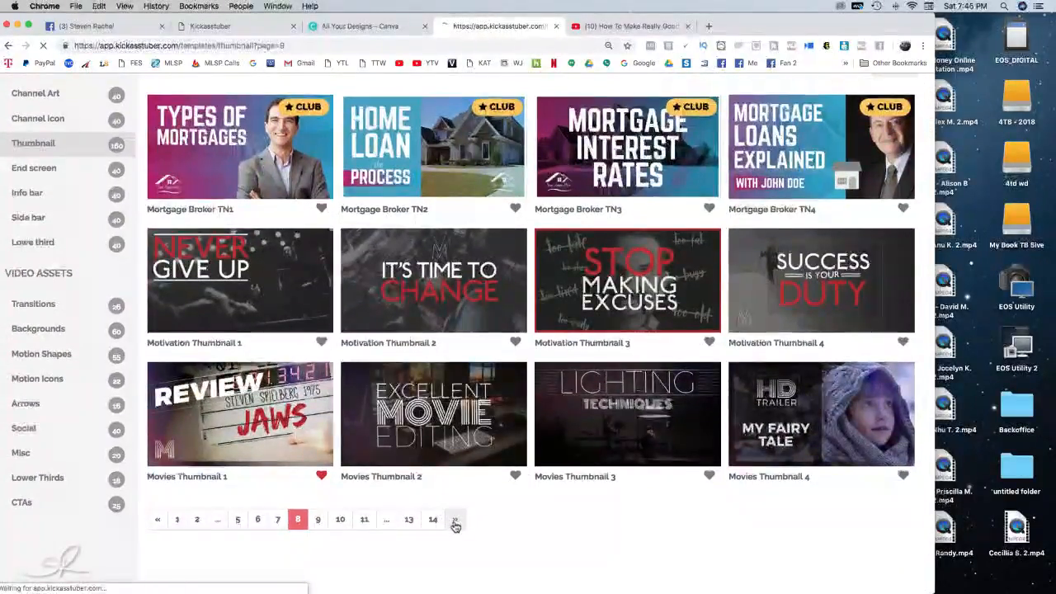
left_click(455, 521)
scroll(467, 514, "down", 3)
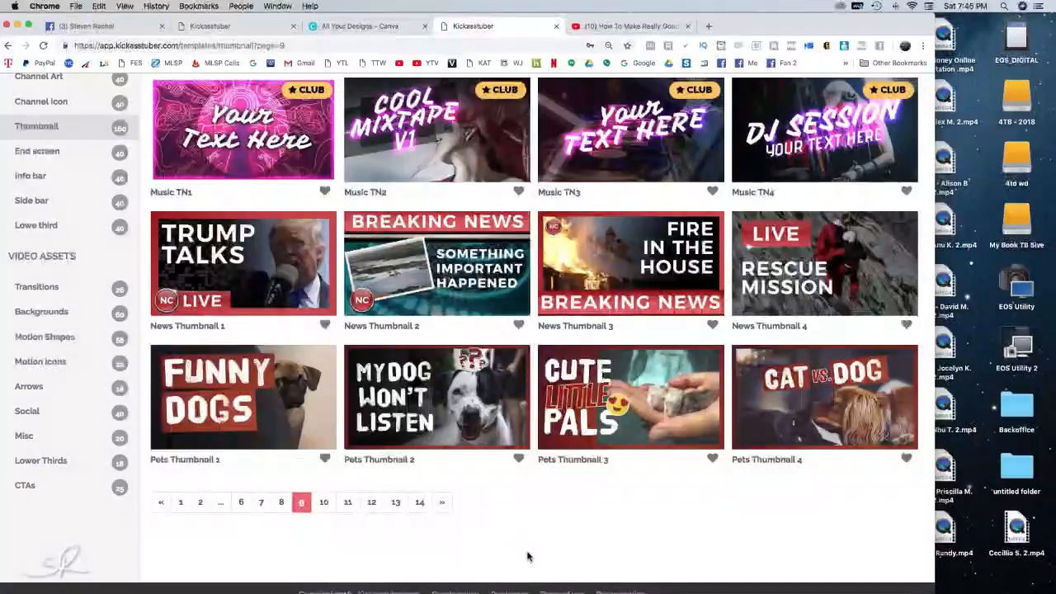
scroll(272, 368, "up", 2)
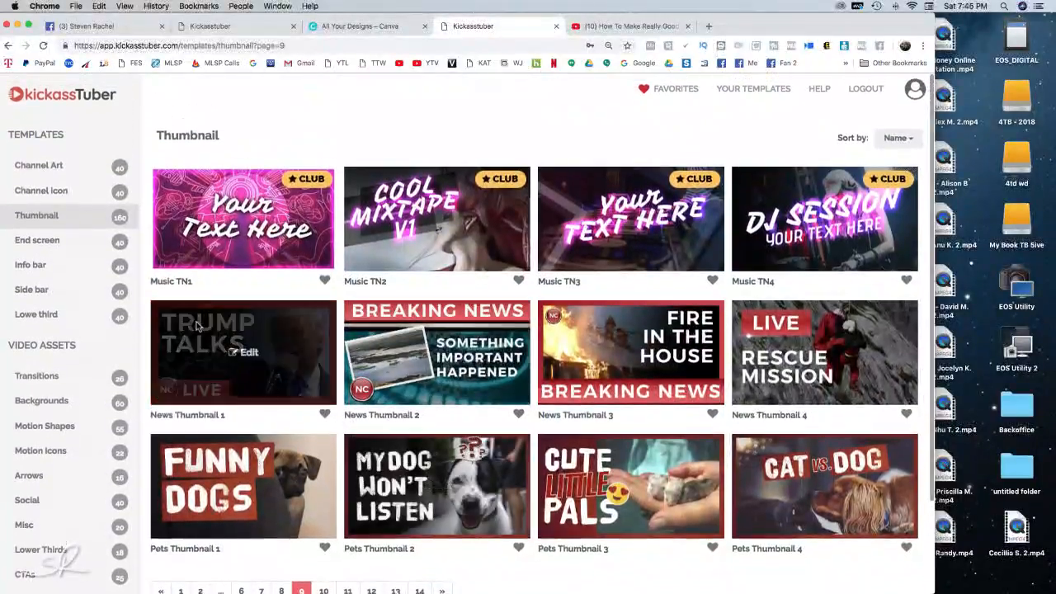
- Open the Channel Art template category and look over the first page of designs
left_click(58, 168)
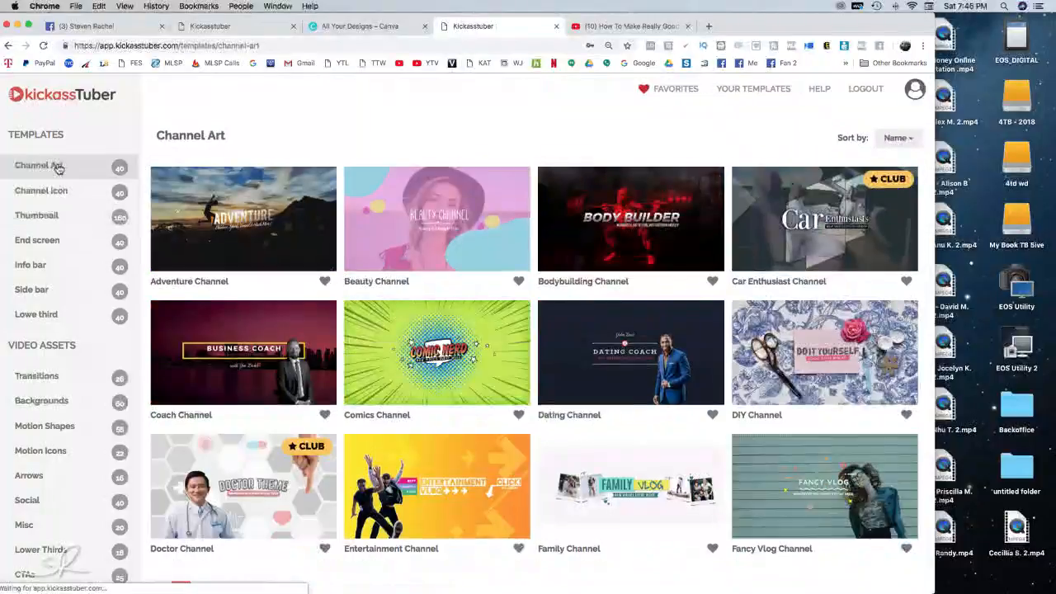
scroll(360, 267, "down", 2)
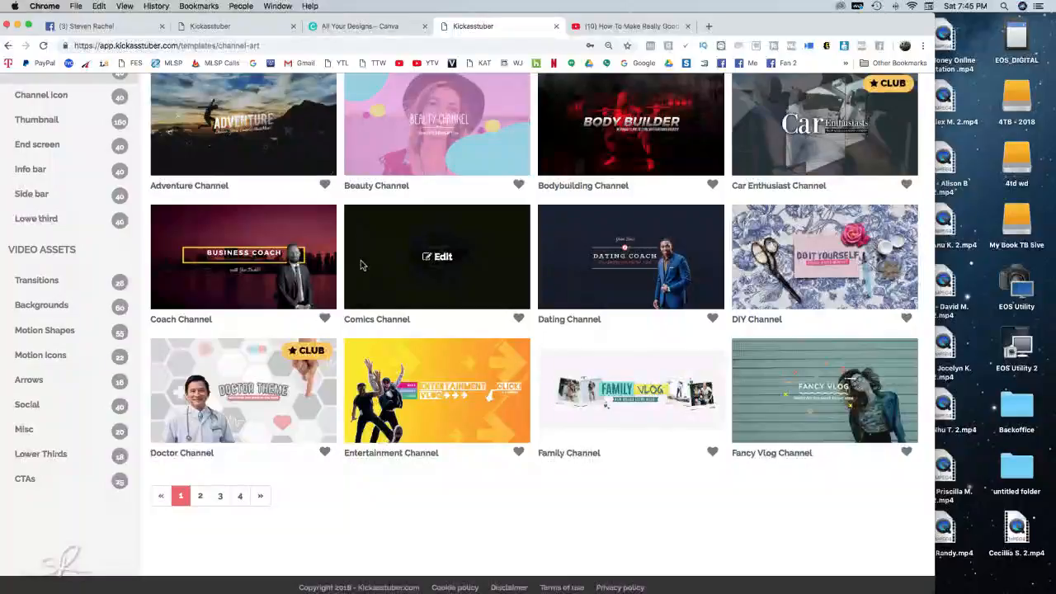
- Switch to YouTube, load its home page, and open the signed-in account's own channel page
left_click(615, 27)
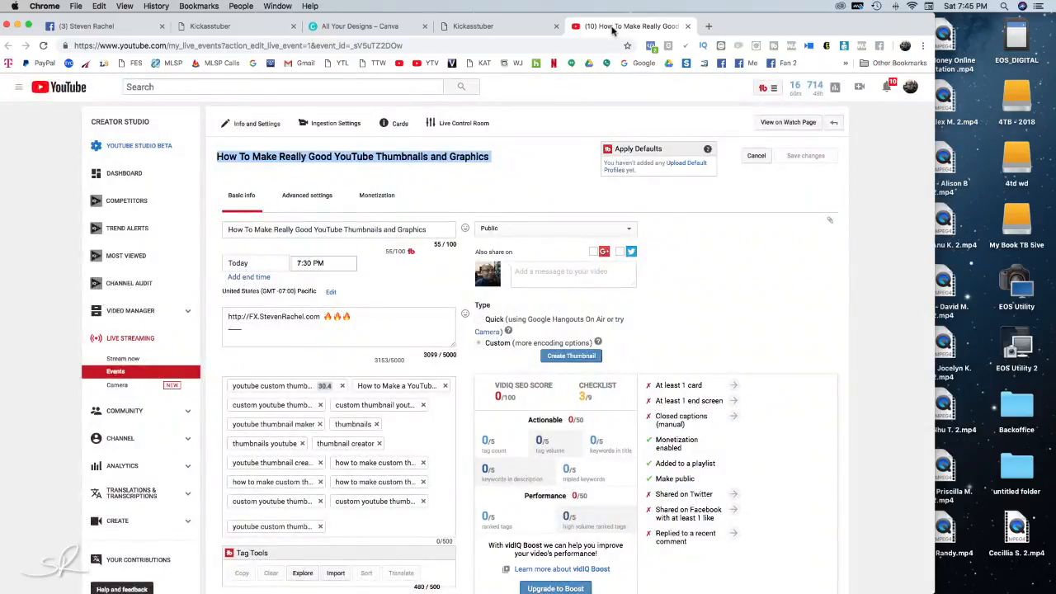
left_click(399, 64)
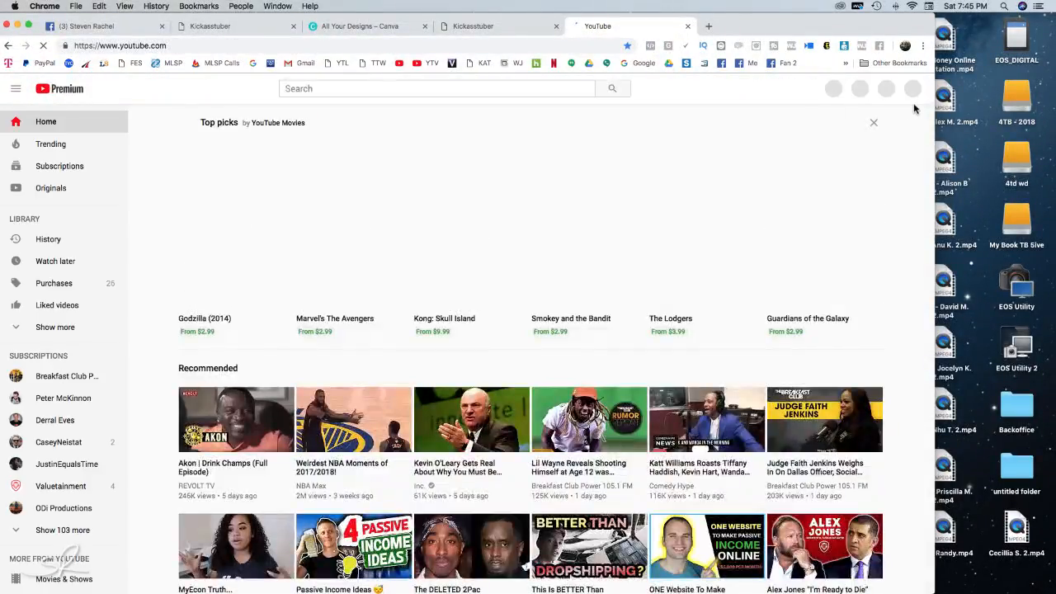
left_click(910, 90)
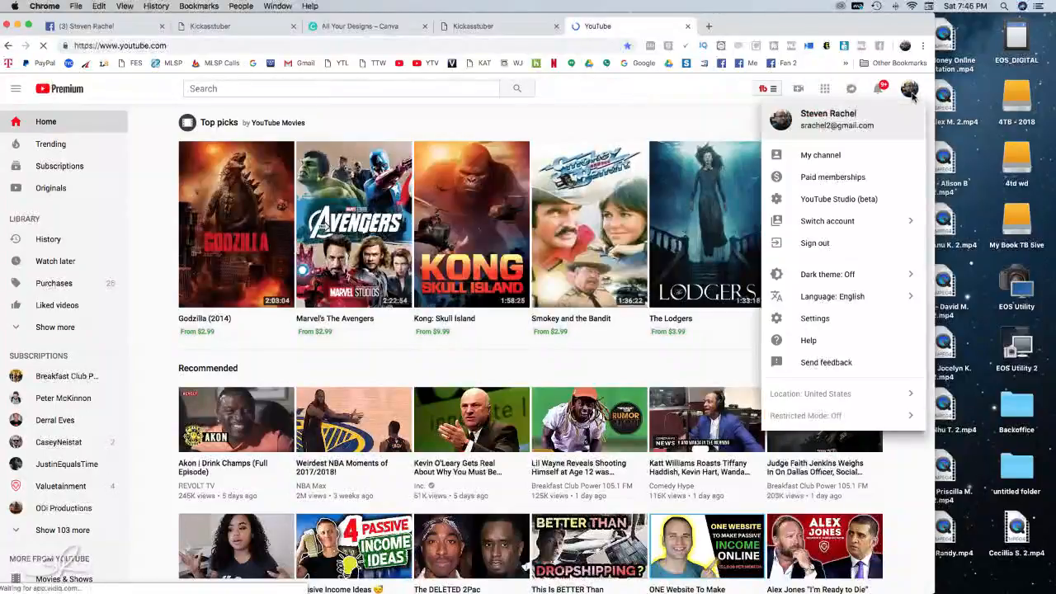
left_click(837, 162)
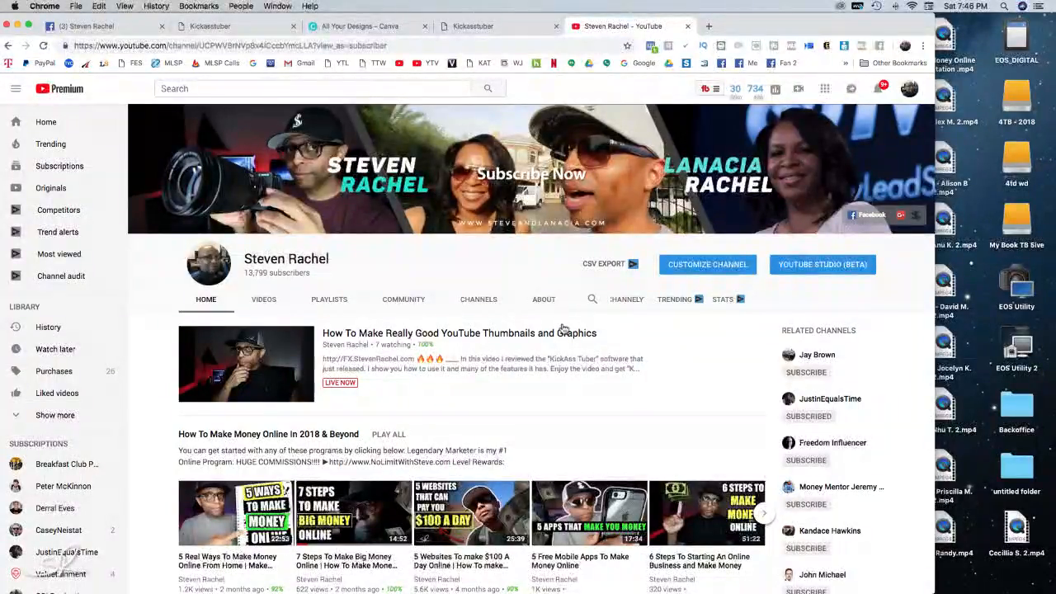
- Examine the YouTube channel page's banner art, profile picture and video thumbnails as examples of channel graphics
scroll(564, 328, "down", 5)
scroll(564, 330, "up", 5)
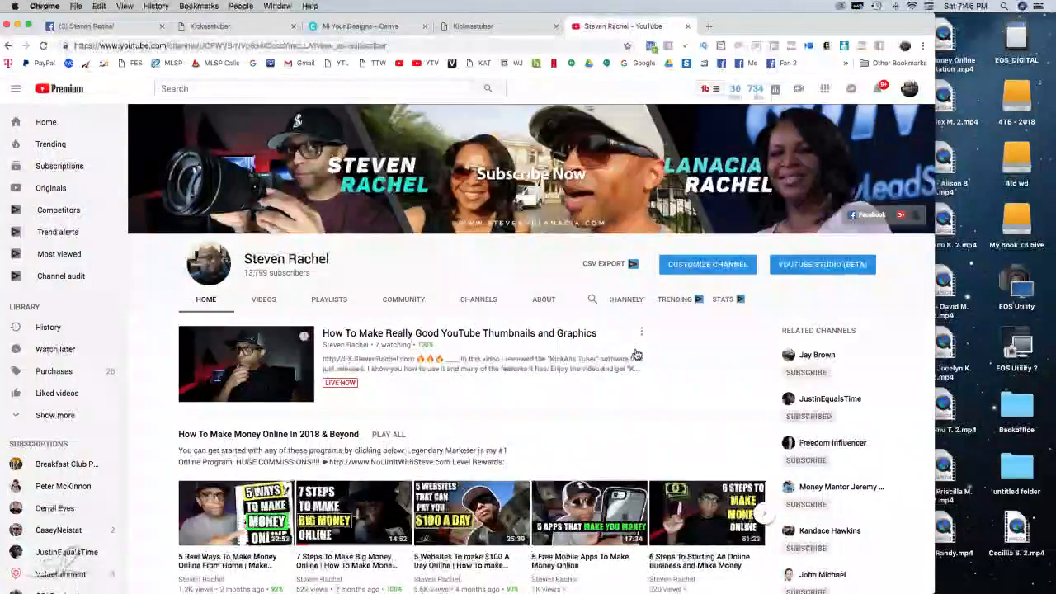
scroll(631, 353, "down", 2)
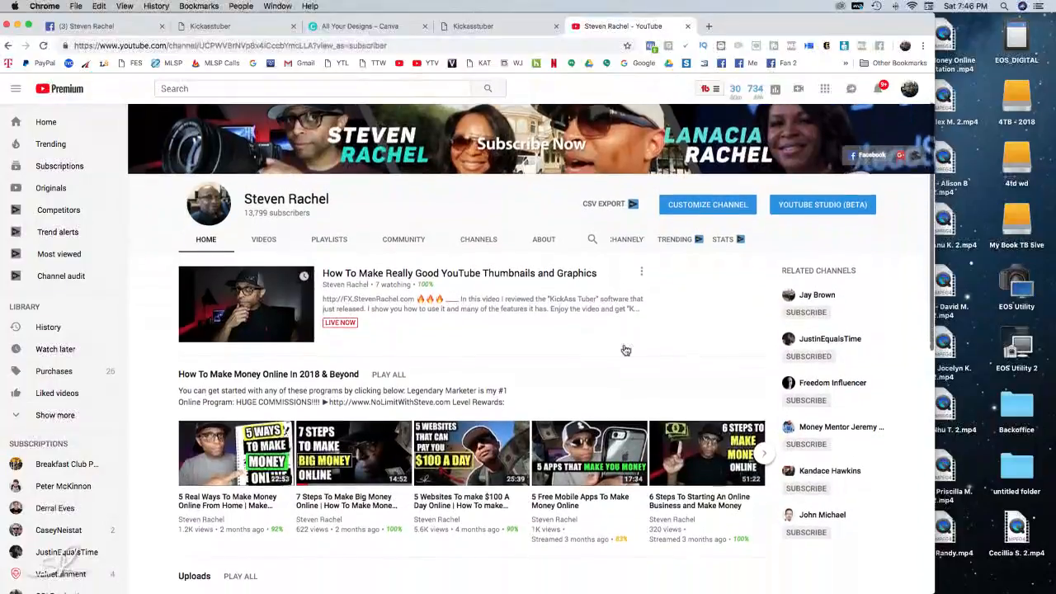
scroll(625, 351, "up", 2)
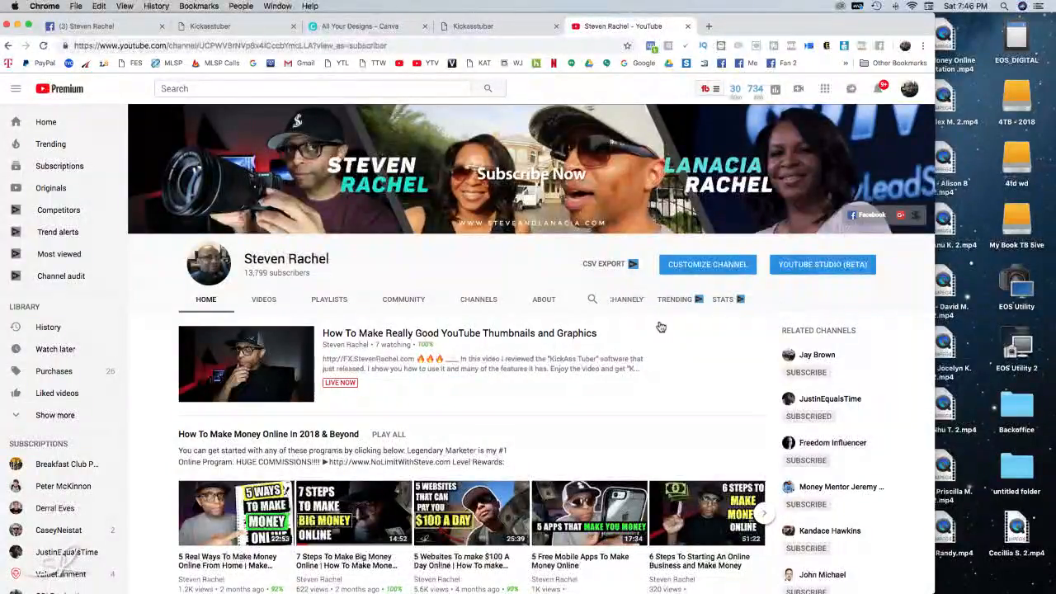
scroll(659, 325, "down", 1)
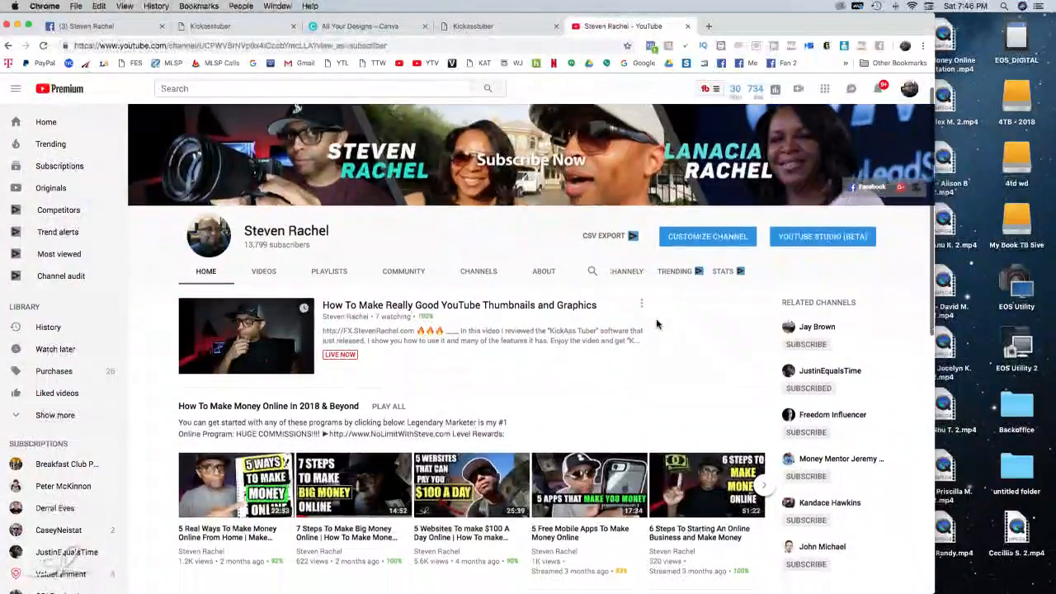
scroll(657, 324, "down", 3)
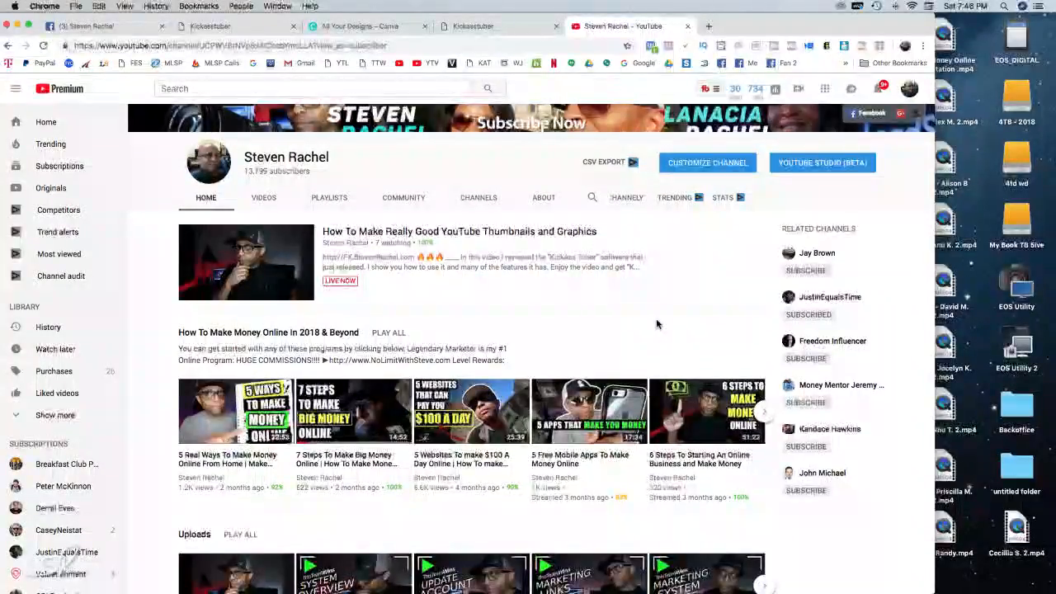
scroll(657, 324, "up", 3)
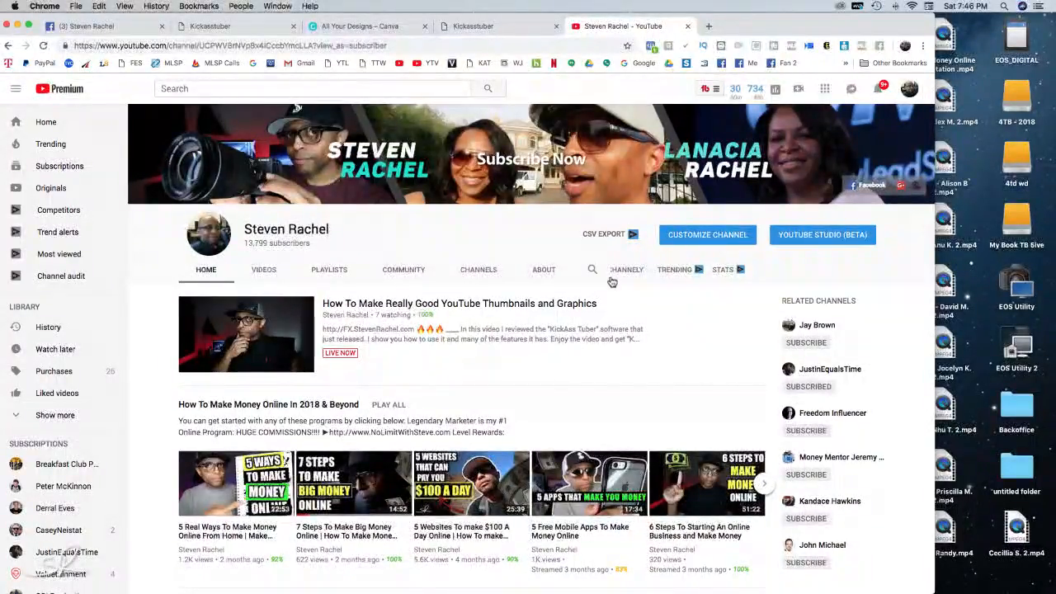
scroll(586, 309, "down", 5)
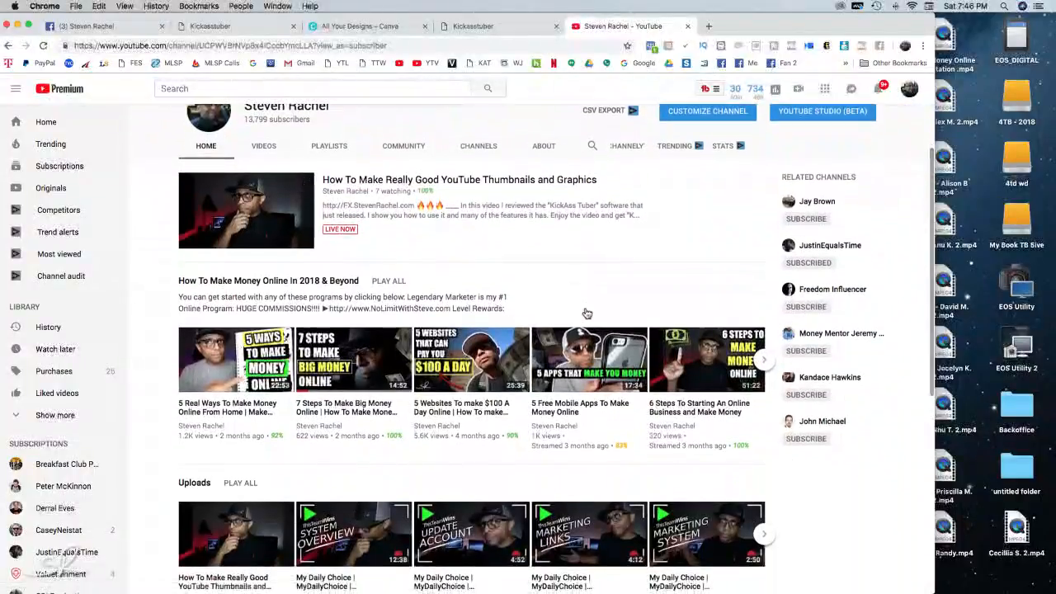
scroll(586, 312, "up", 4)
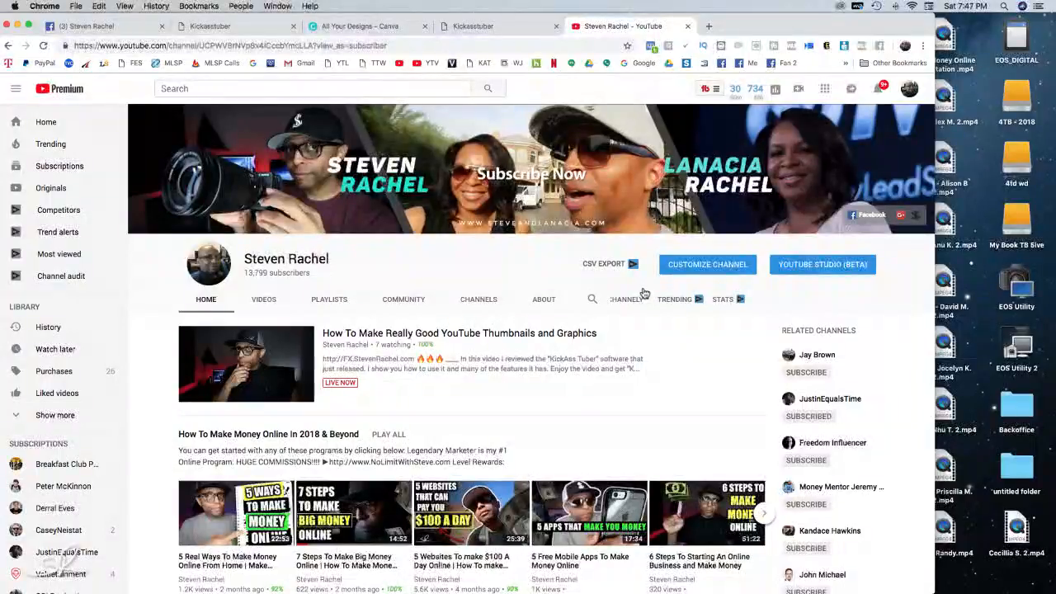
scroll(642, 292, "down", 2)
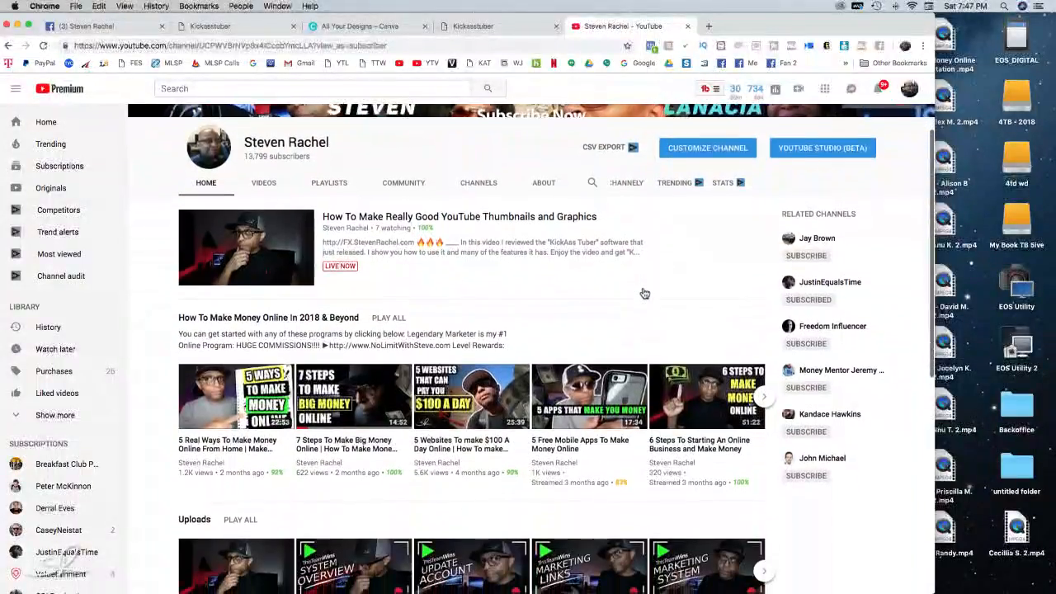
scroll(642, 292, "up", 2)
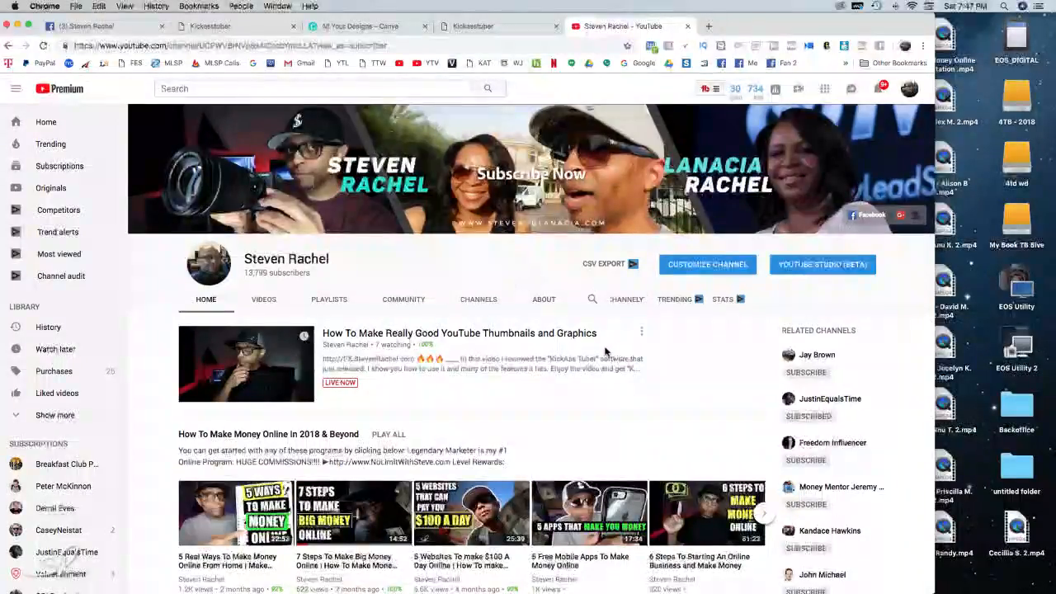
- Return to Kickasstuber and look through the first two pages of Channel Art templates
left_click(496, 25)
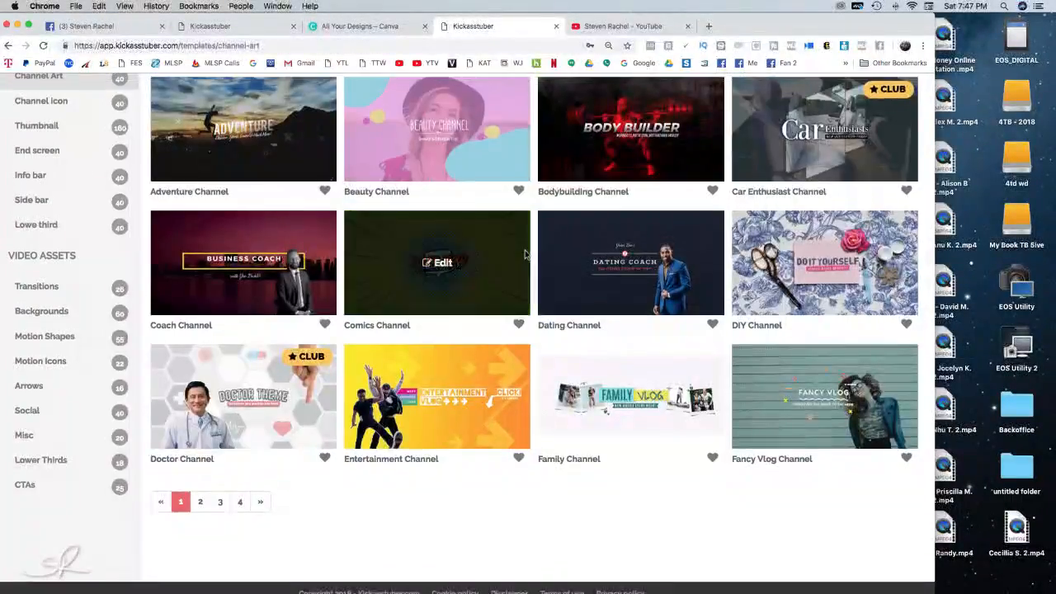
scroll(525, 254, "up", 2)
scroll(525, 255, "down", 3)
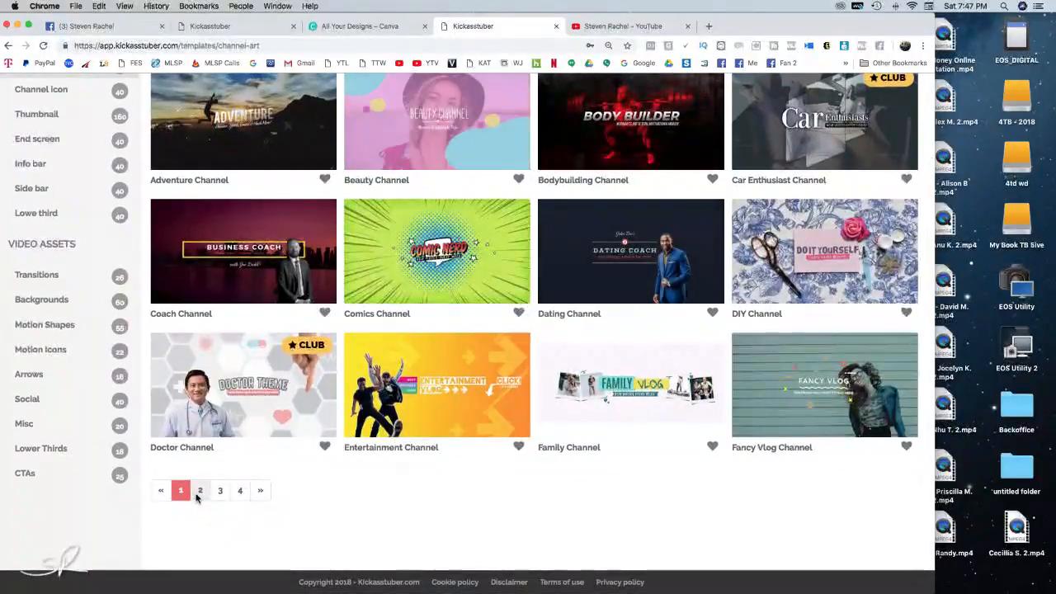
left_click(200, 495)
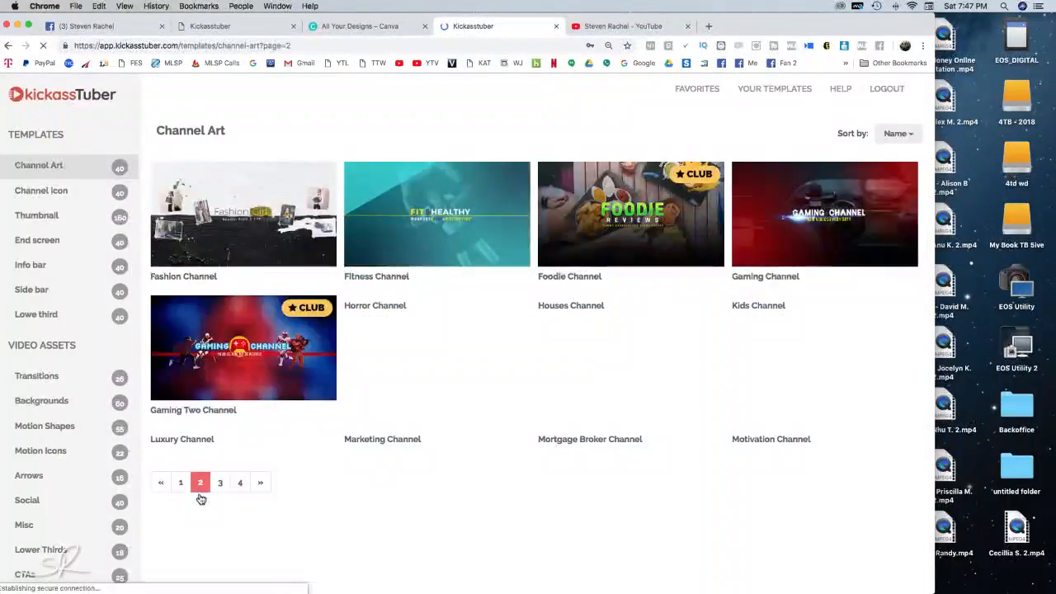
scroll(443, 504, "down", 2)
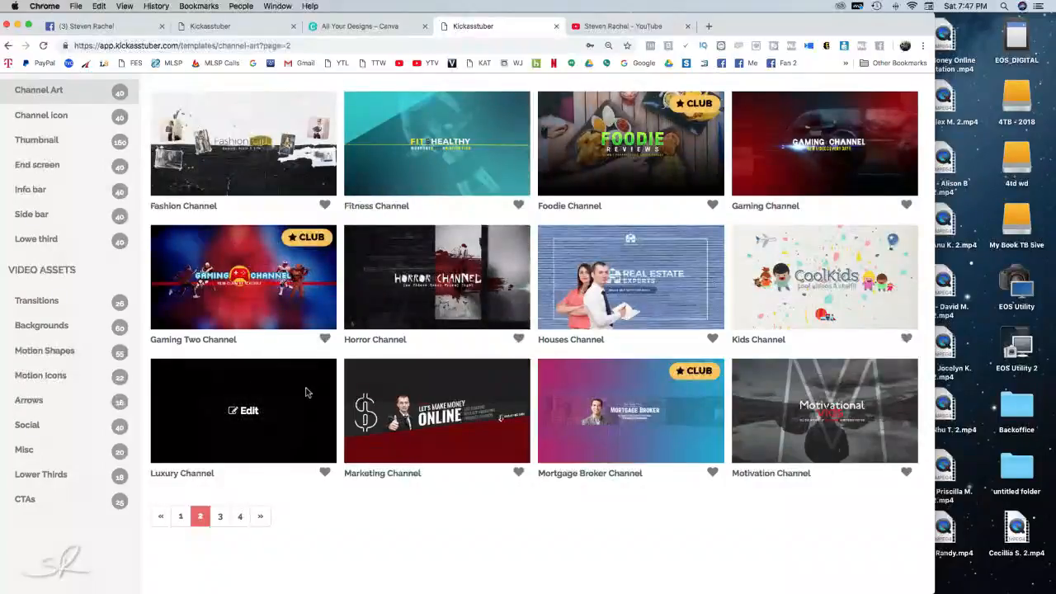
- Continue through the Channel Art templates on pages 3 and 4 to examine the remaining designs
left_click(260, 515)
scroll(391, 399, "down", 3)
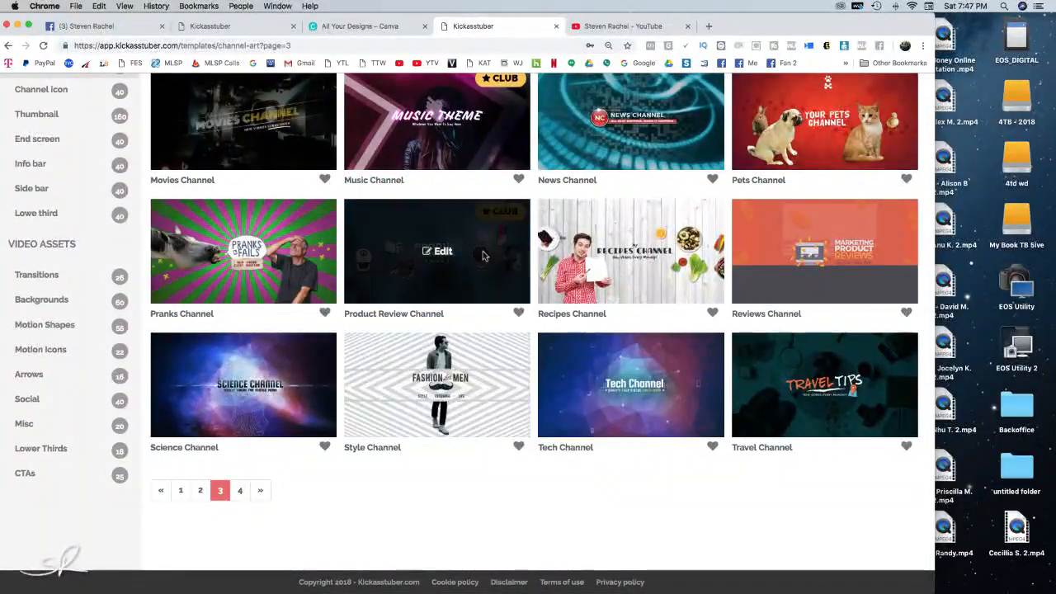
scroll(782, 312, "up", 2)
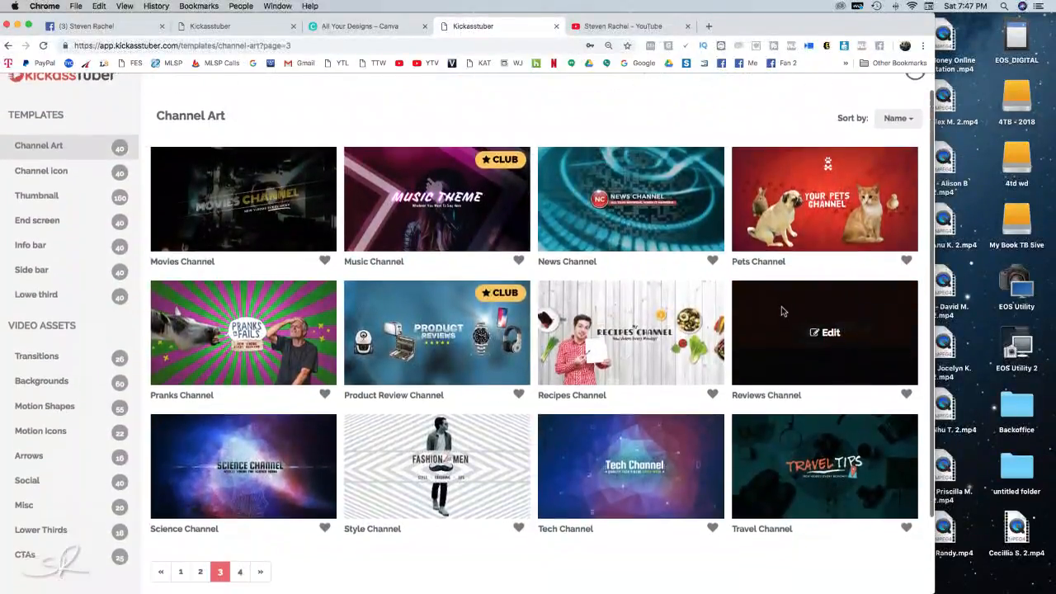
scroll(781, 306, "down", 3)
left_click(248, 491)
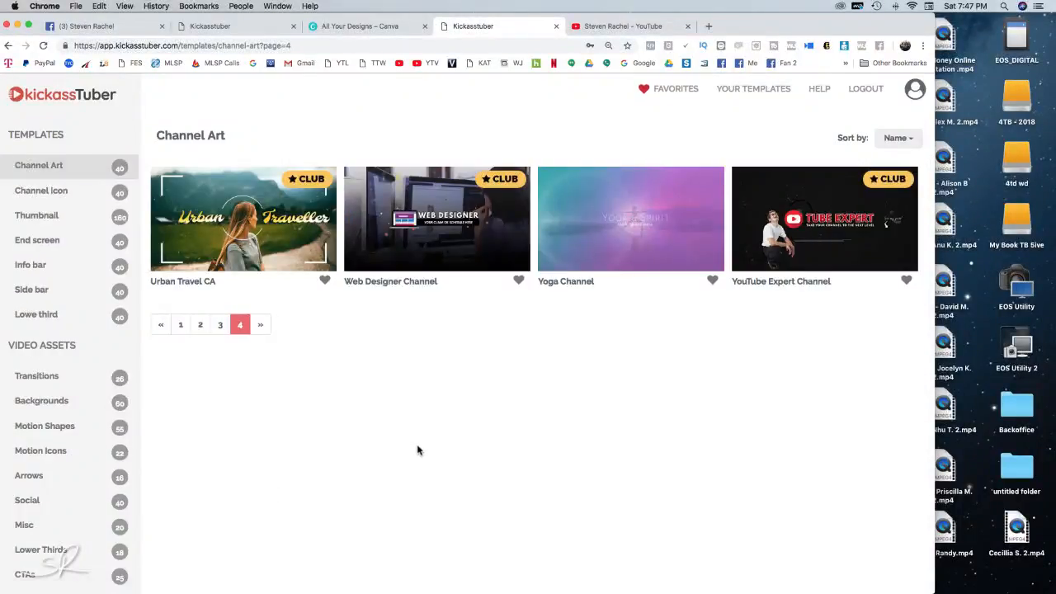
mouse_move(225, 225)
mouse_move(323, 267)
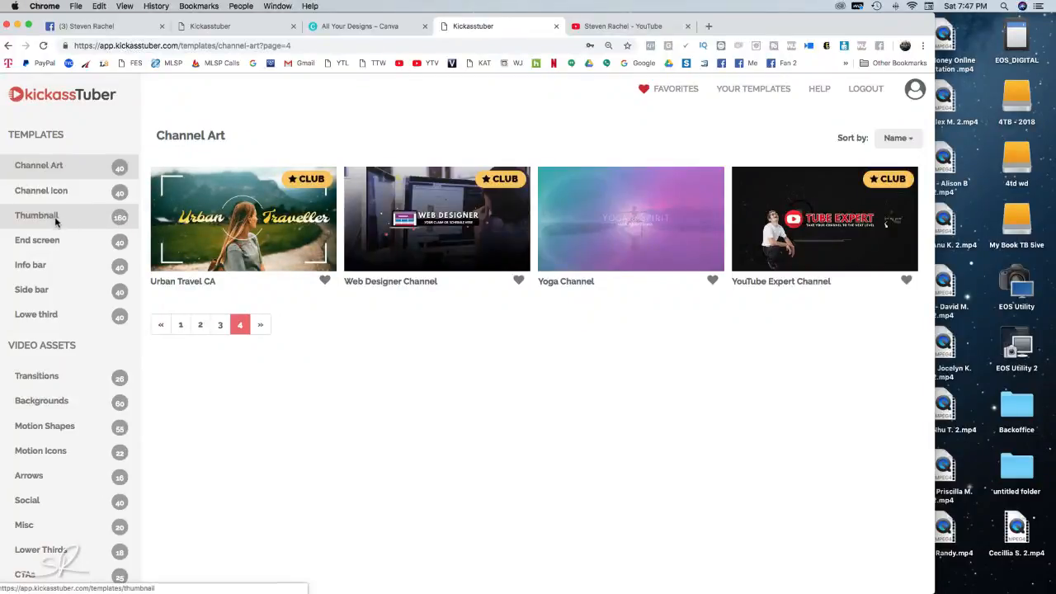
- Open Kickasstuber's Channel Icon templates, and switch back to the YouTube channel page to show its profile icon
left_click(58, 191)
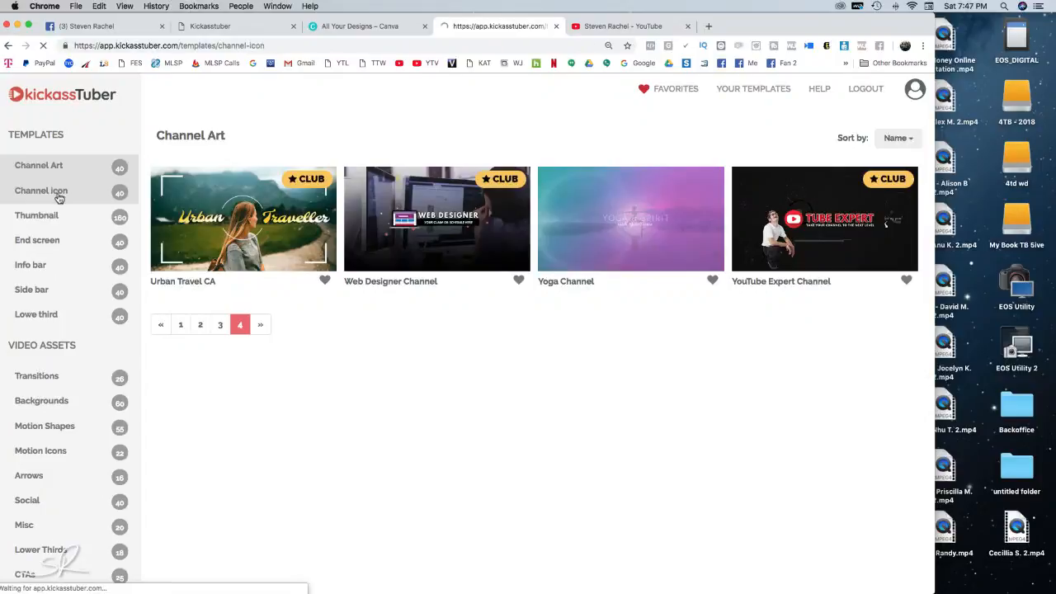
left_click(623, 25)
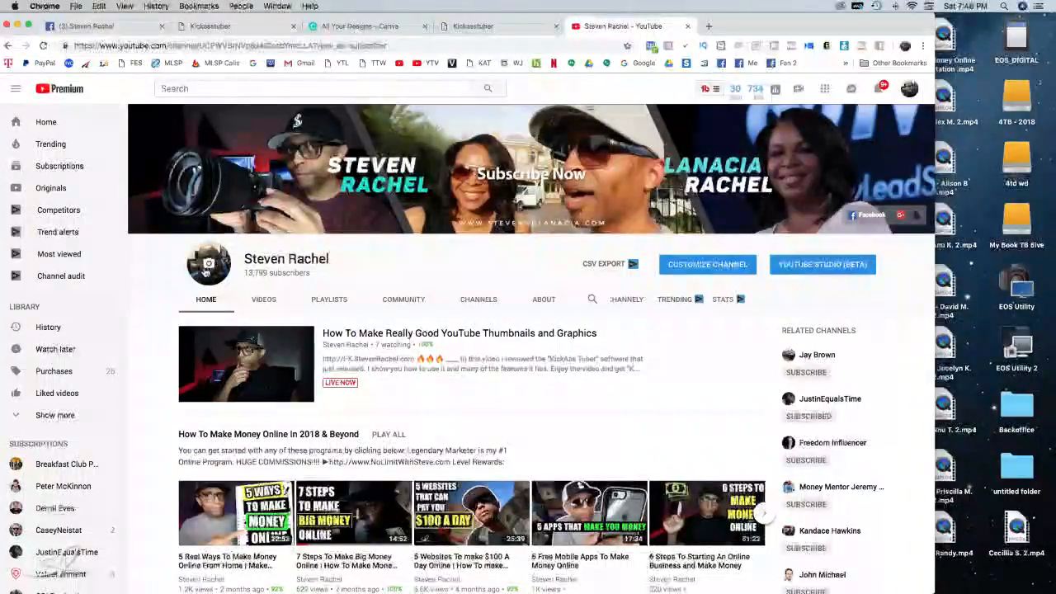
- Return to Kickasstuber and look through the Channel Icon templates on pages 1 and 2
left_click(468, 27)
scroll(314, 239, "down", 3)
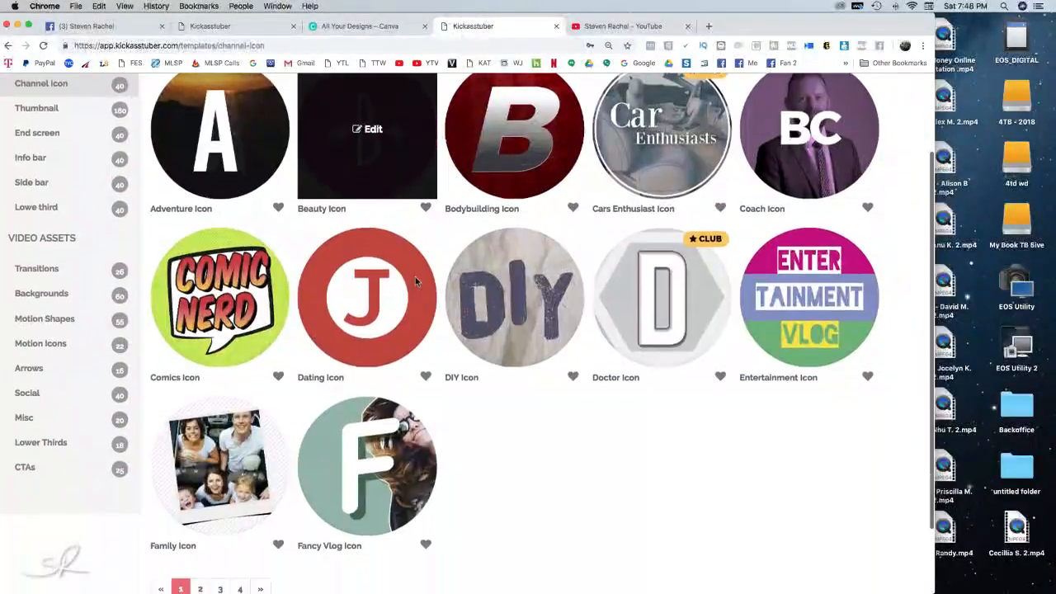
scroll(490, 431, "down", 2)
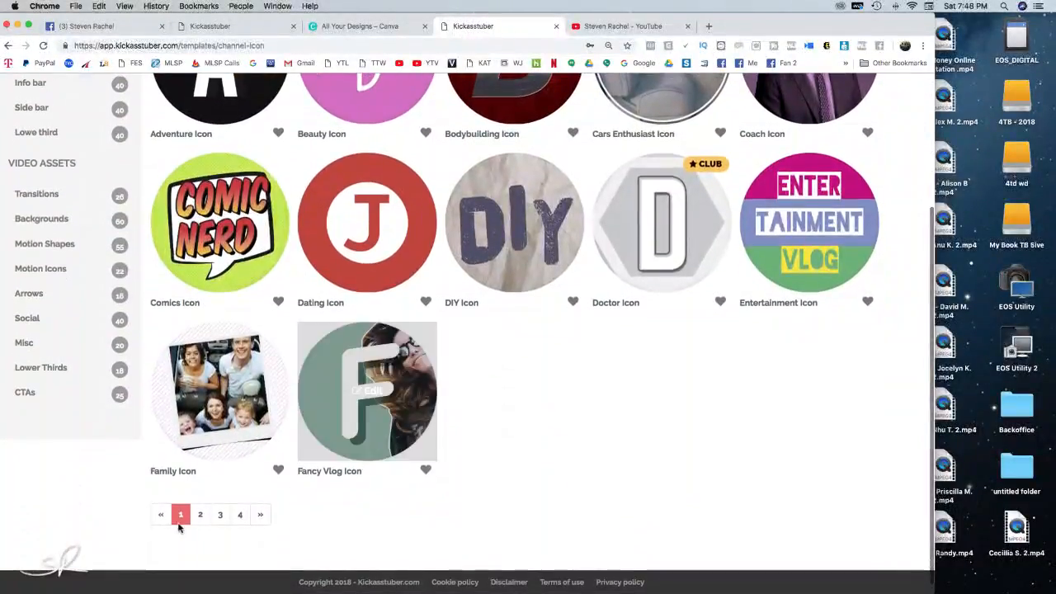
left_click(200, 511)
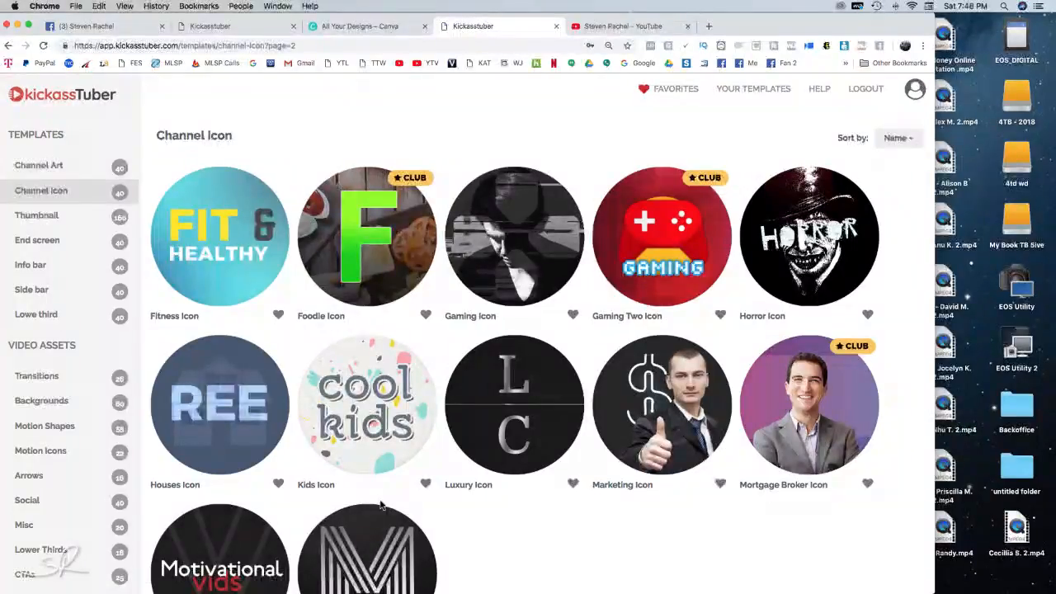
scroll(382, 505, "down", 4)
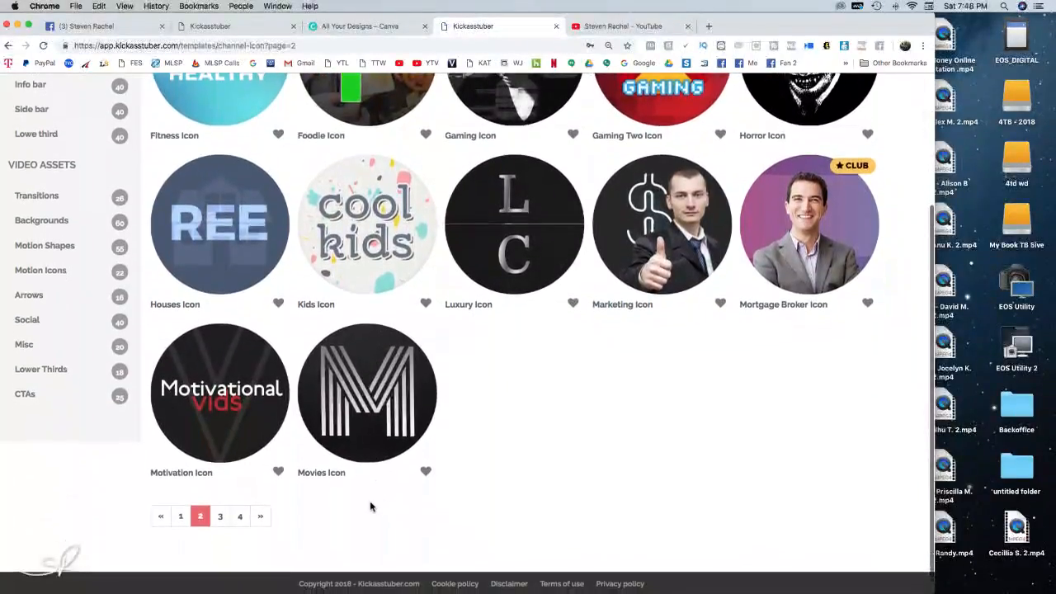
- Look through the Channel Icon templates on pages 3 and 4, and go back to page 1
left_click(223, 514)
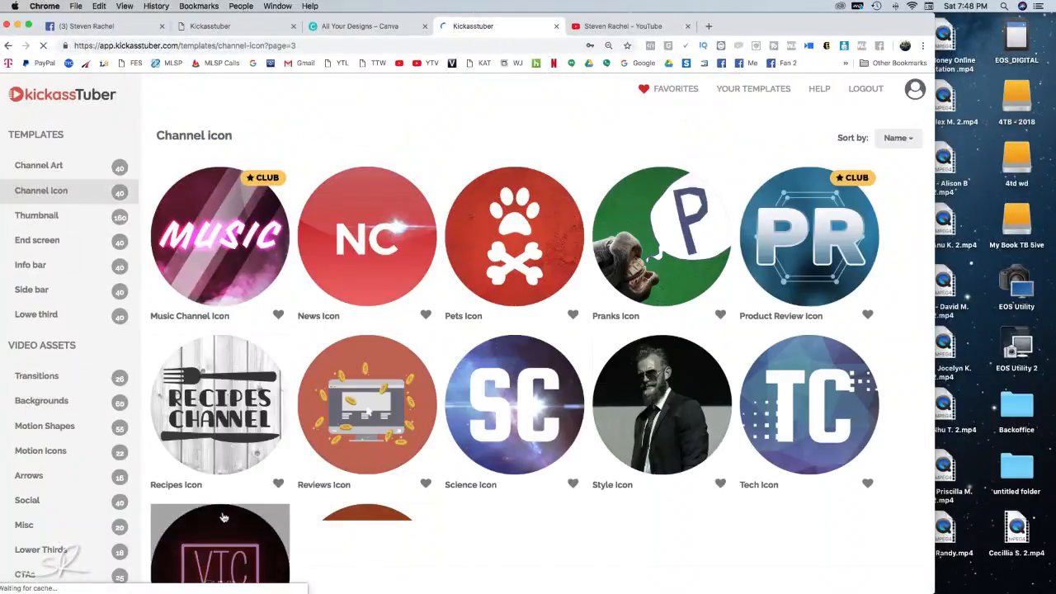
scroll(330, 514, "down", 2)
scroll(330, 514, "down", 2)
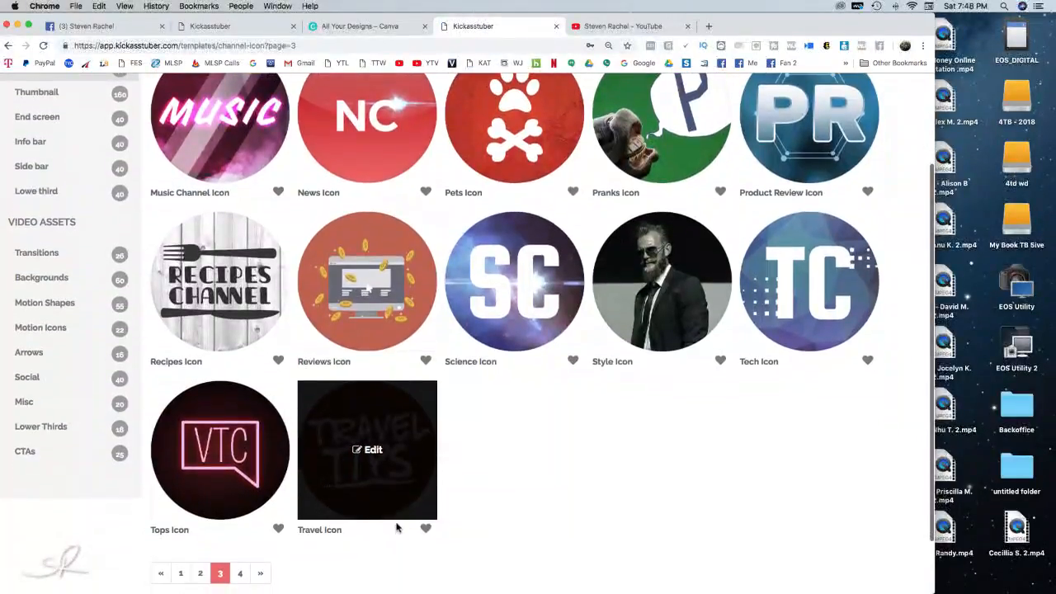
left_click(240, 557)
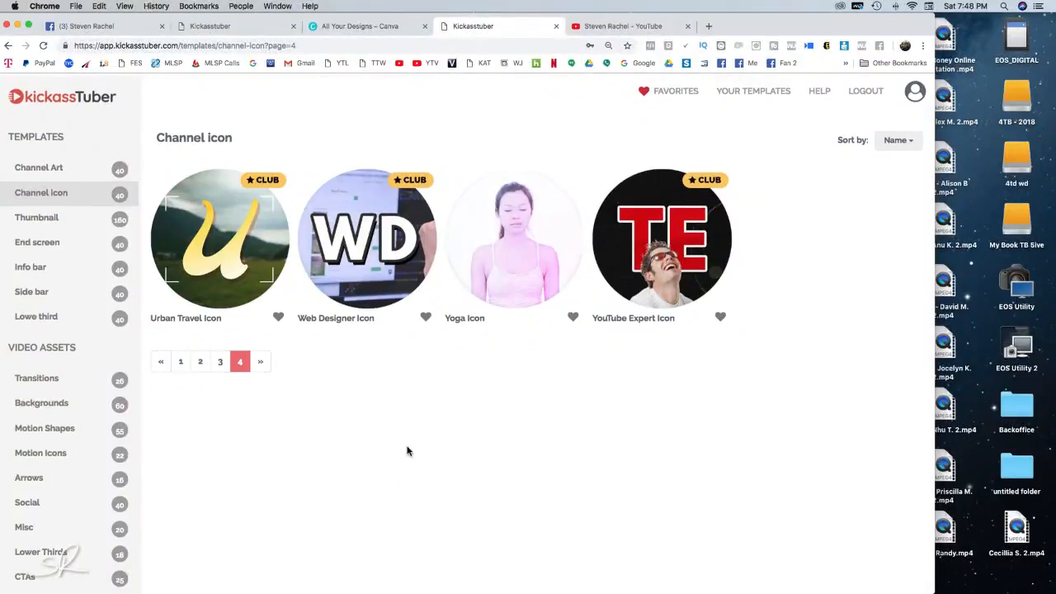
left_click(182, 363)
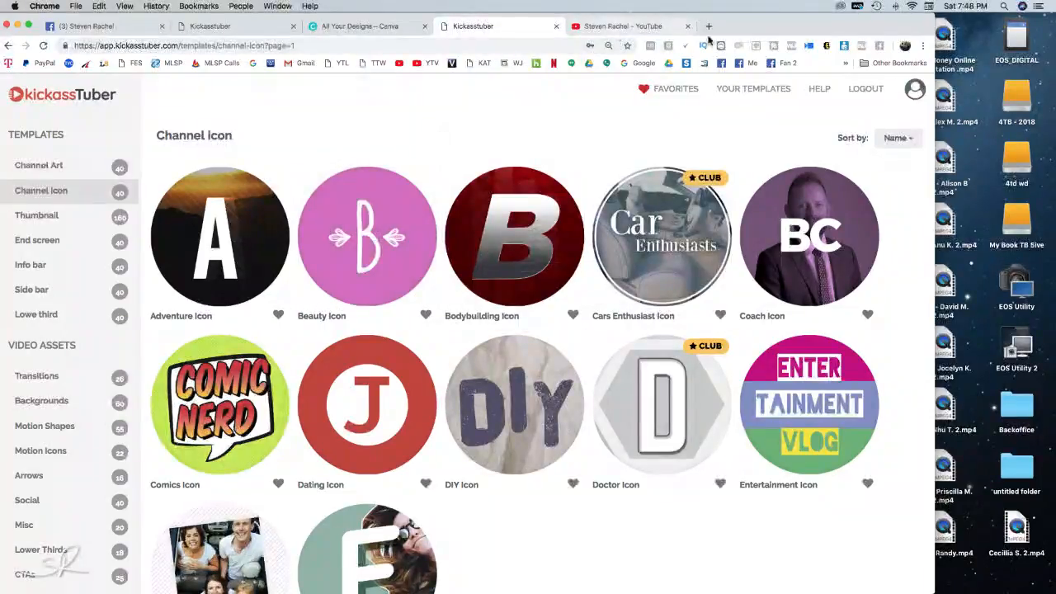
left_click(945, 165)
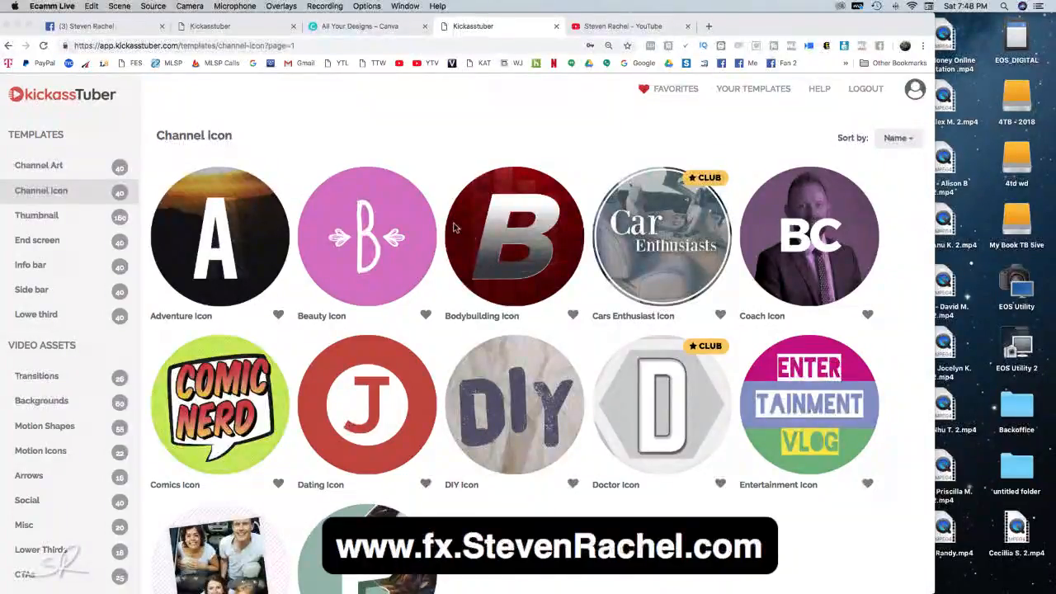
left_click(323, 213)
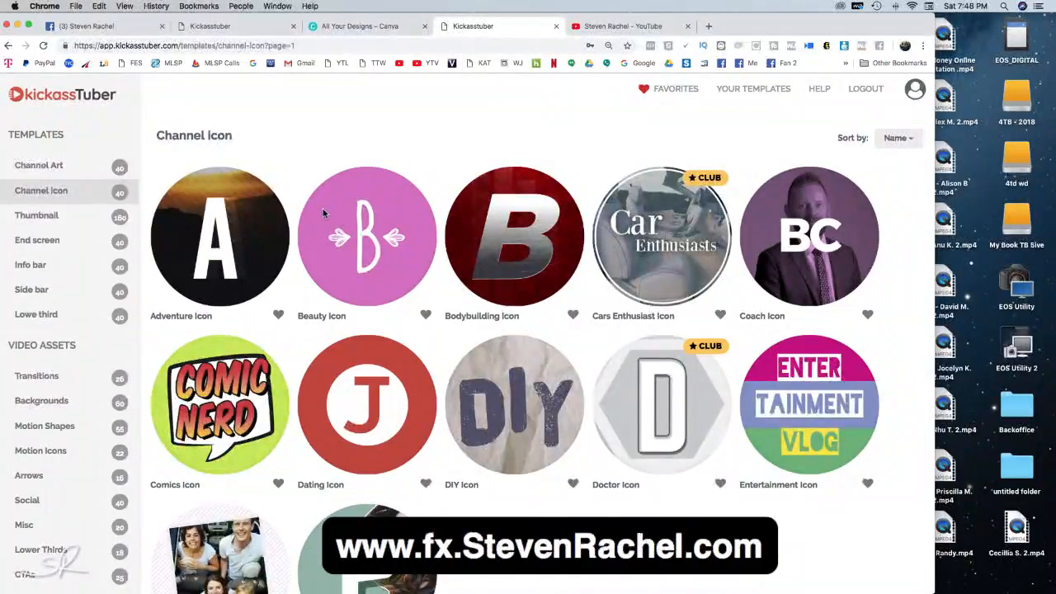
scroll(507, 261, "down", 5)
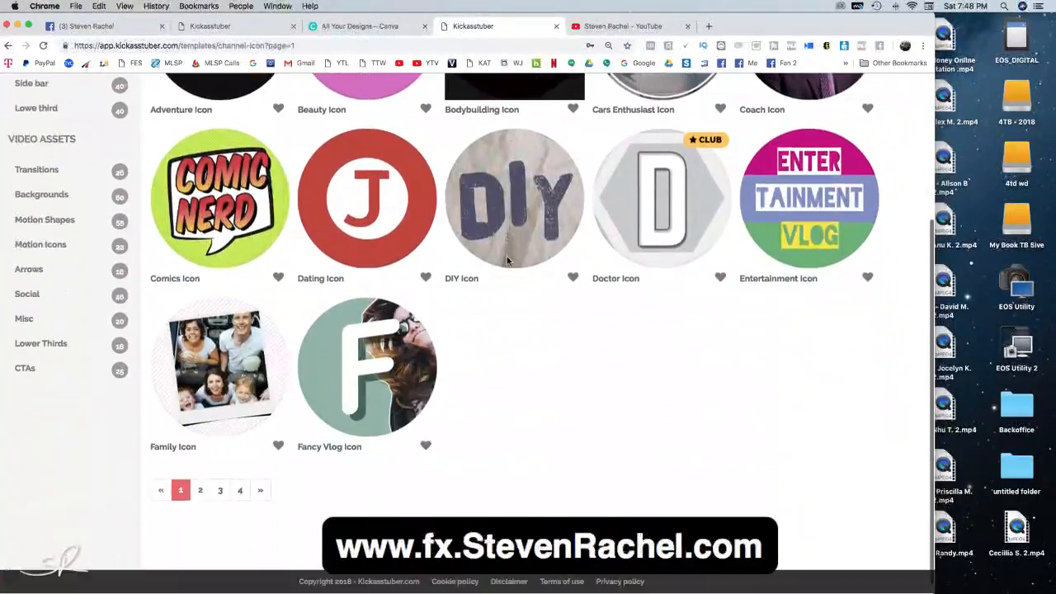
scroll(508, 261, "up", 5)
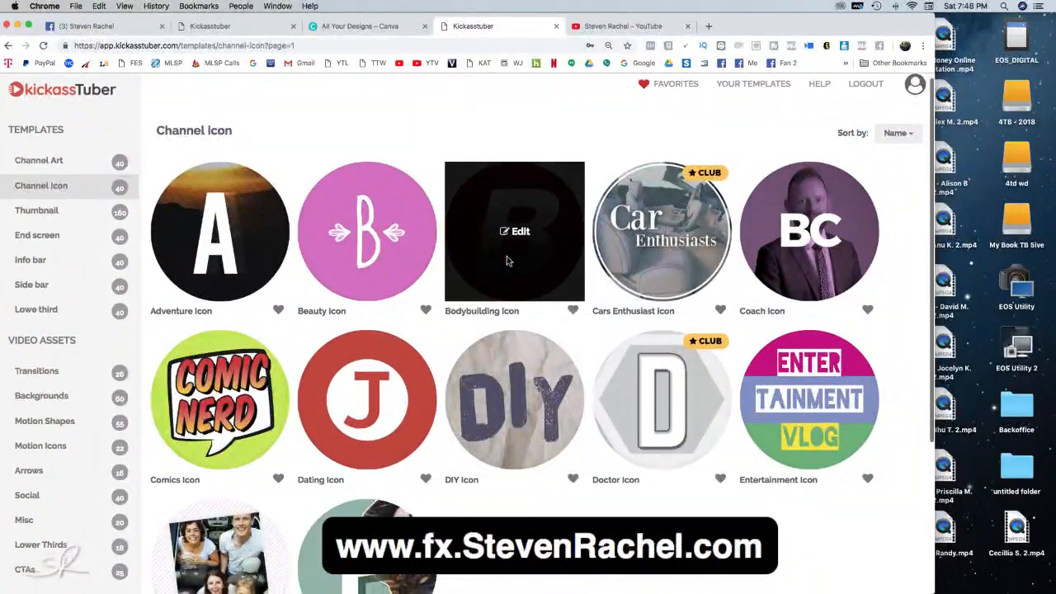
scroll(508, 261, "down", 3)
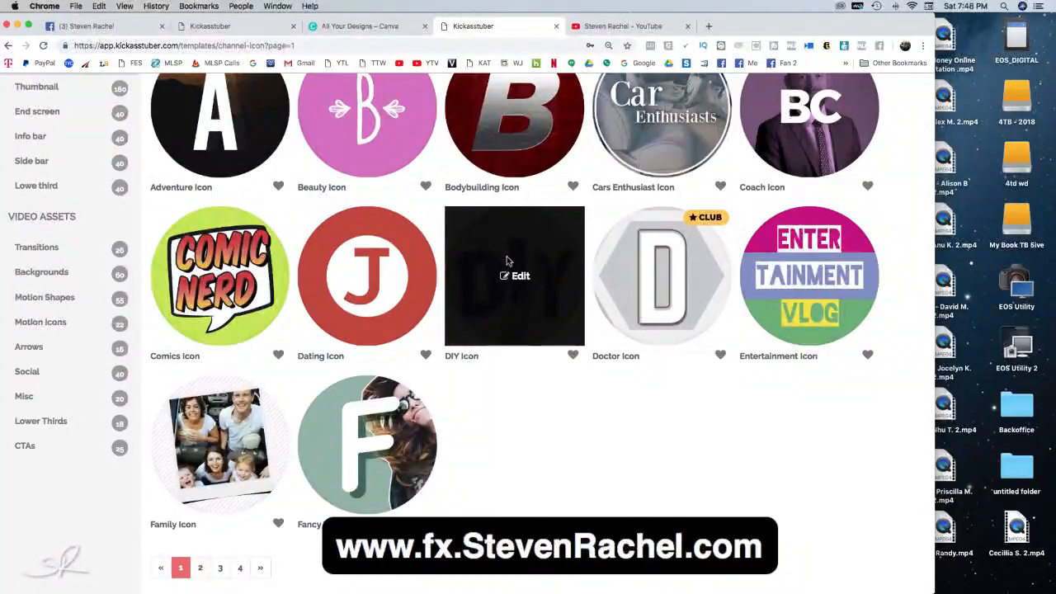
scroll(237, 268, "up", 3)
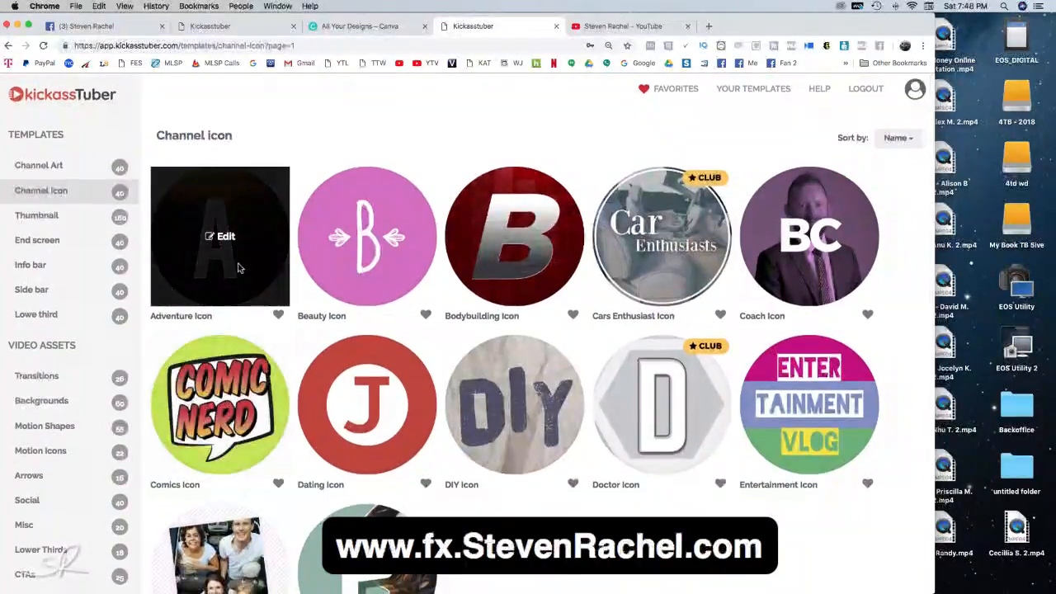
- Open Kickasstuber's Thumbnail templates and examine the adventure, beauty and bodybuilding designs on the first page
left_click(47, 217)
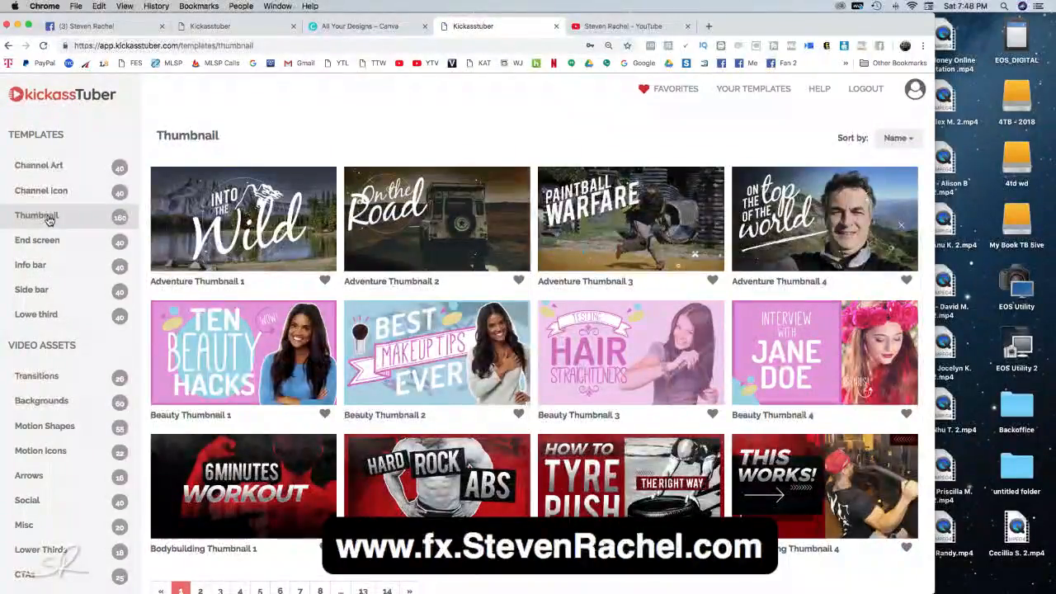
scroll(446, 264, "down", 3)
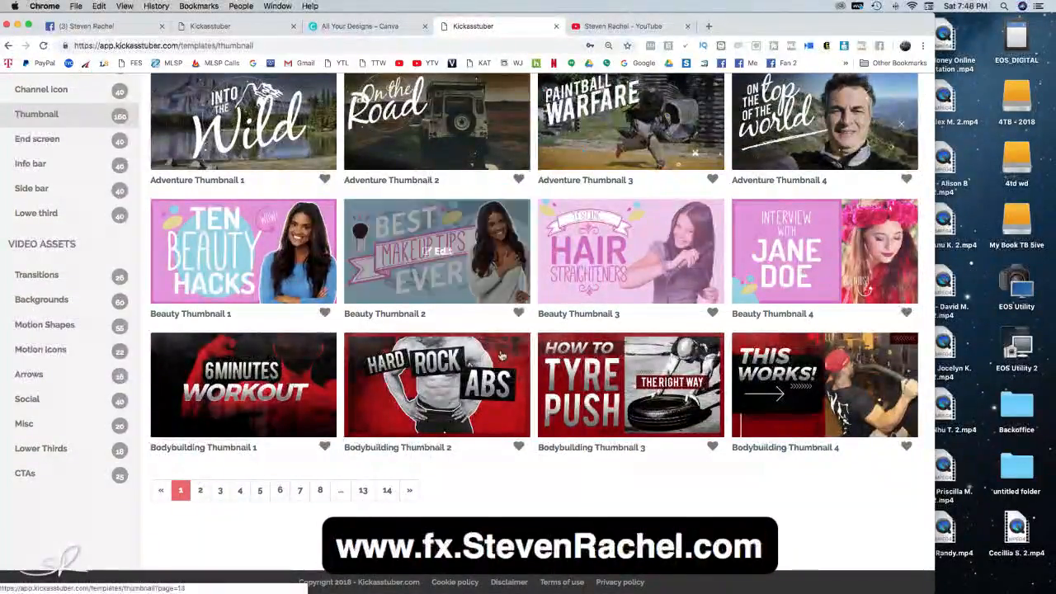
scroll(472, 404, "up", 1)
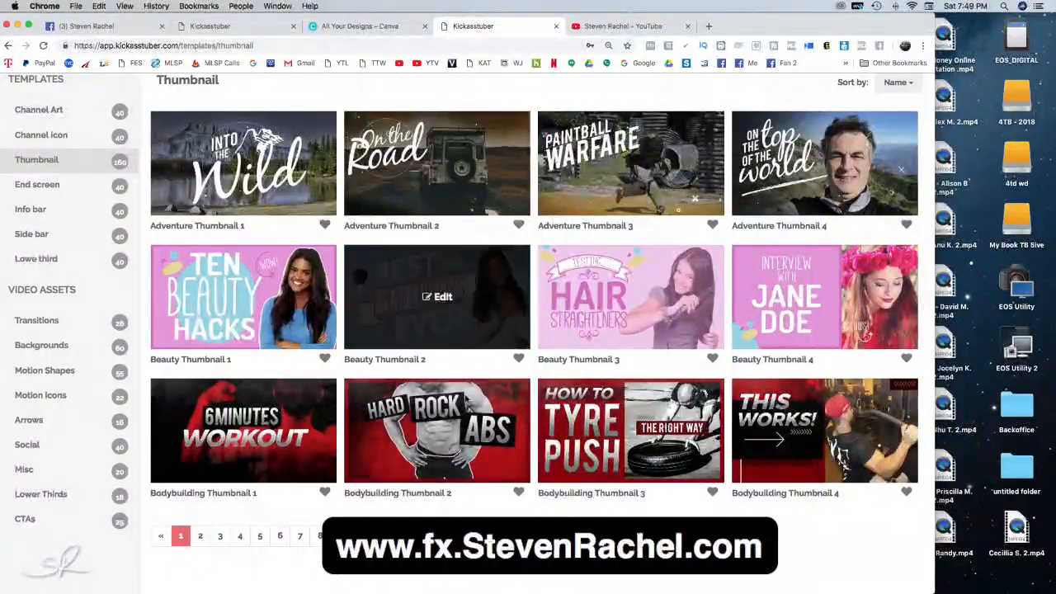
scroll(462, 401, "up", 2)
scroll(462, 402, "down", 2)
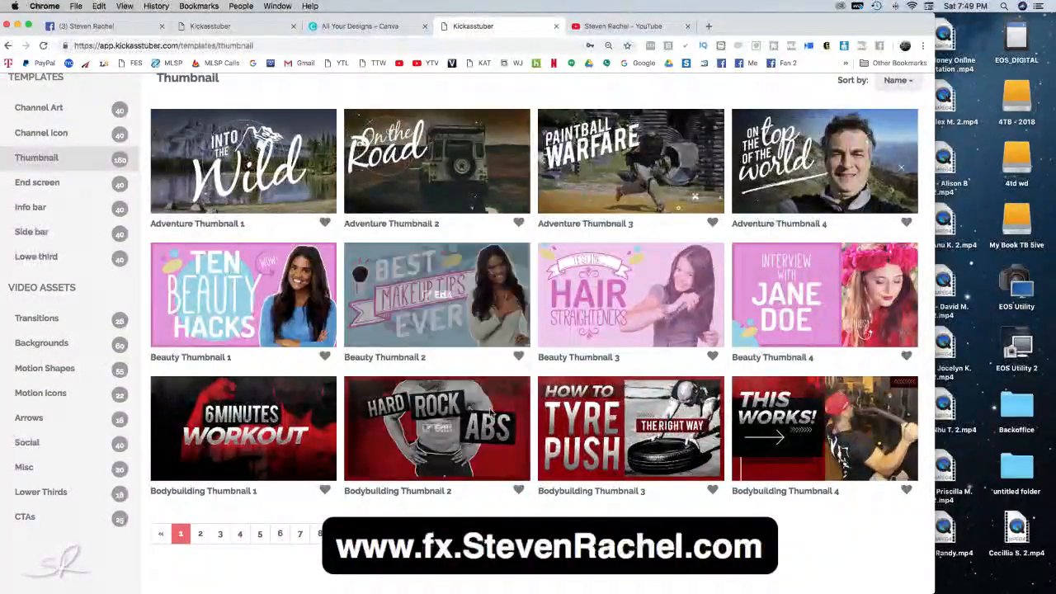
scroll(532, 456, "up", 2)
scroll(534, 458, "down", 3)
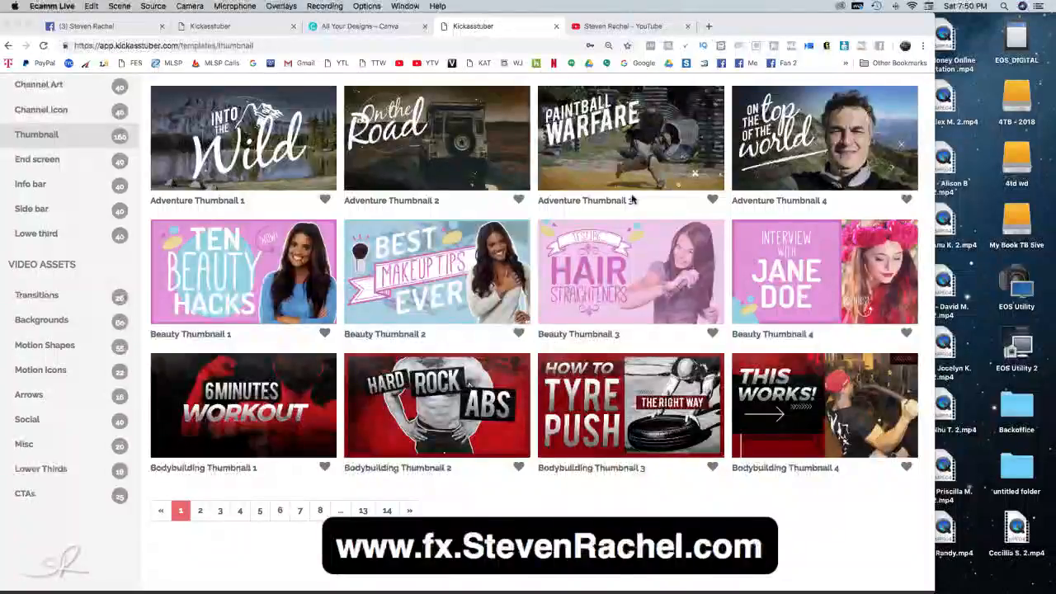
- Widen the browser window so that the thumbnail templates fill more of the screen
left_click(320, 348)
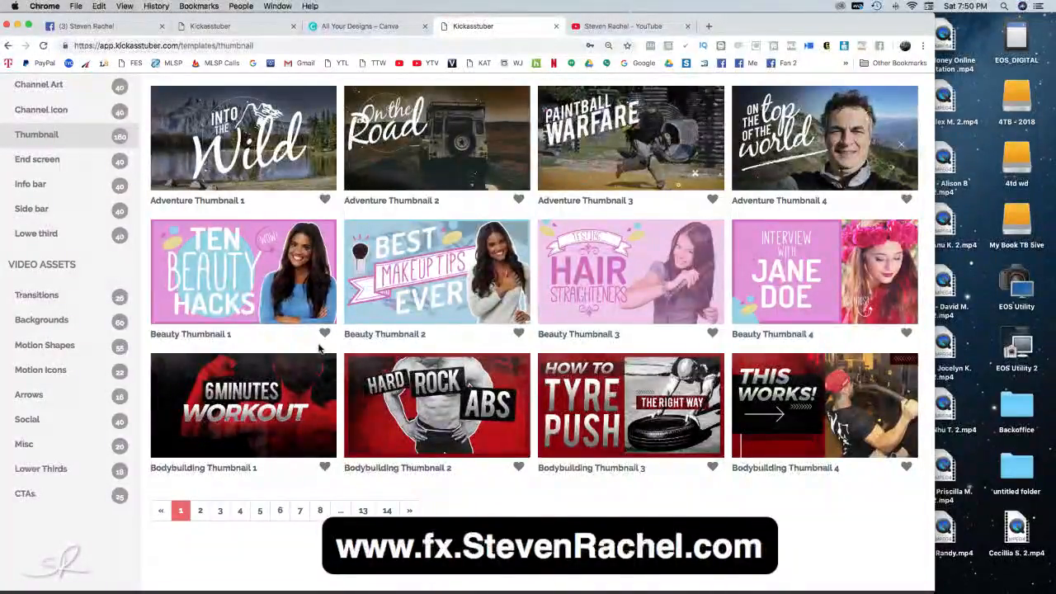
mouse_move(334, 368)
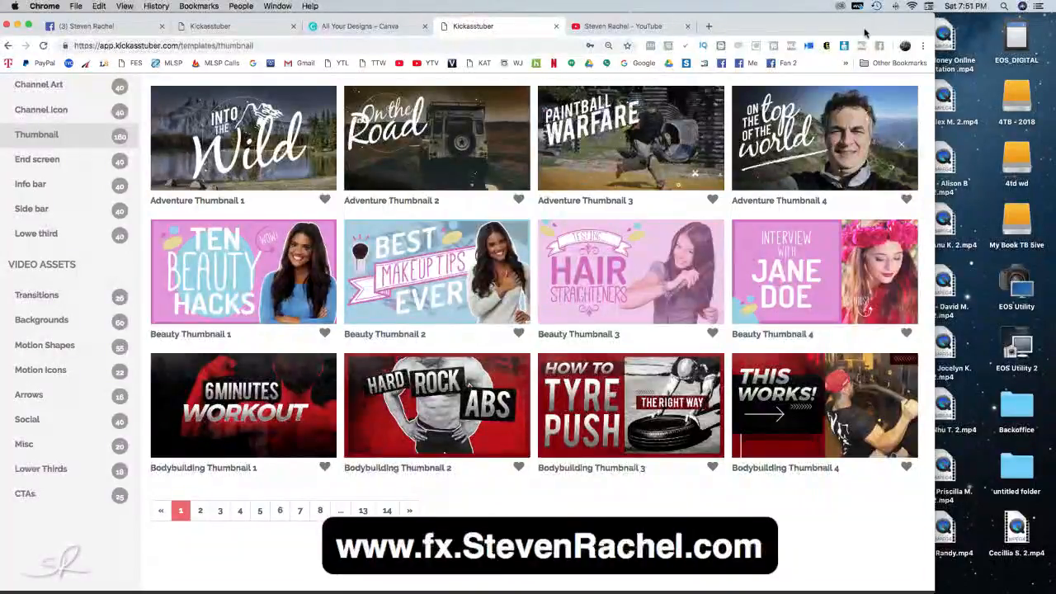
left_click_drag(935, 80, 1030, 75)
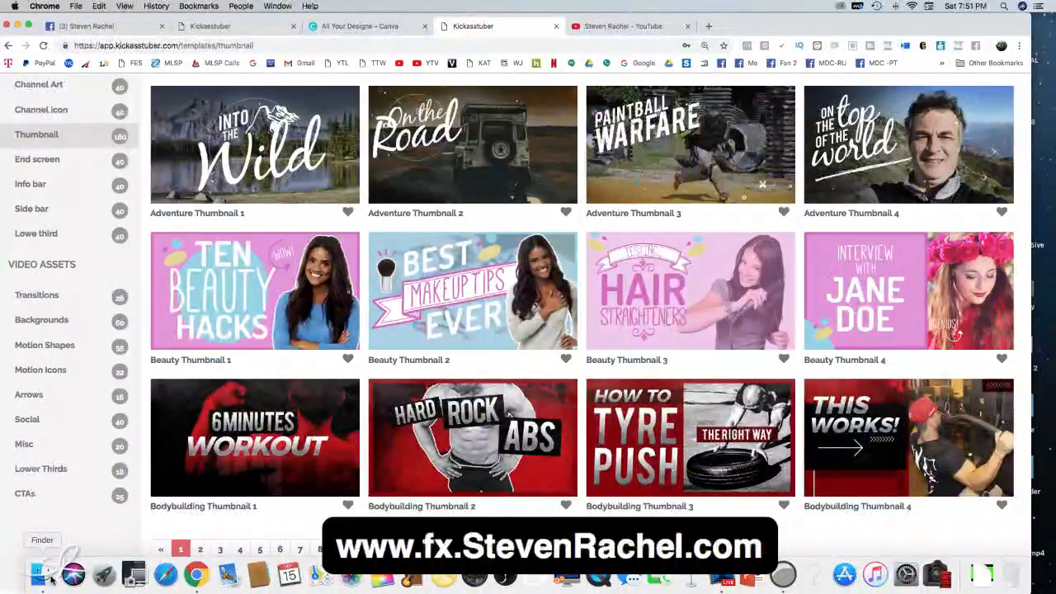
- Switch to Finder, open the Documents folder and look through the image files from the previous 30 days
left_click(47, 575)
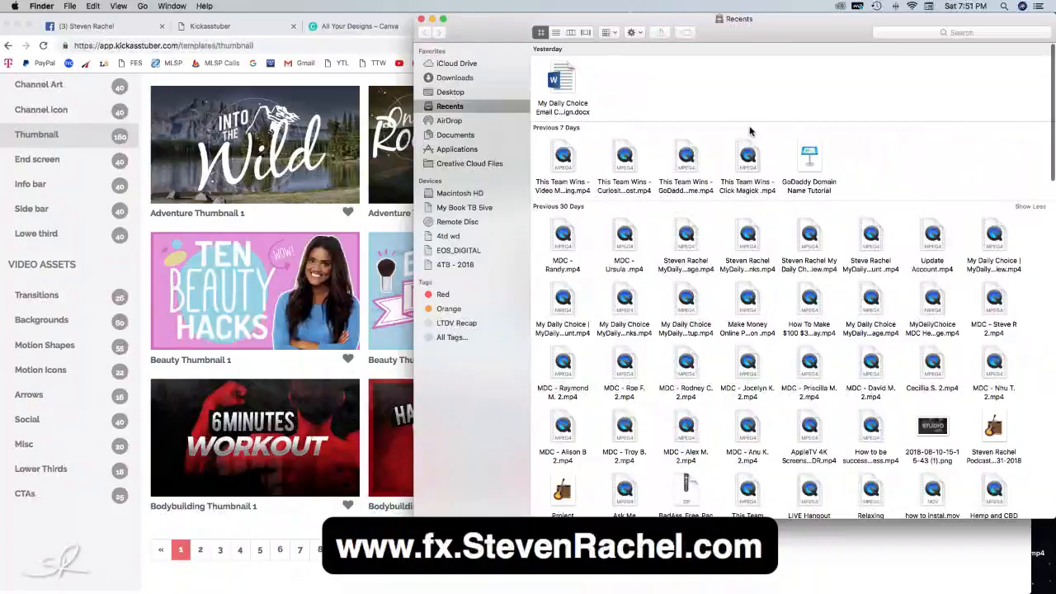
left_click(466, 135)
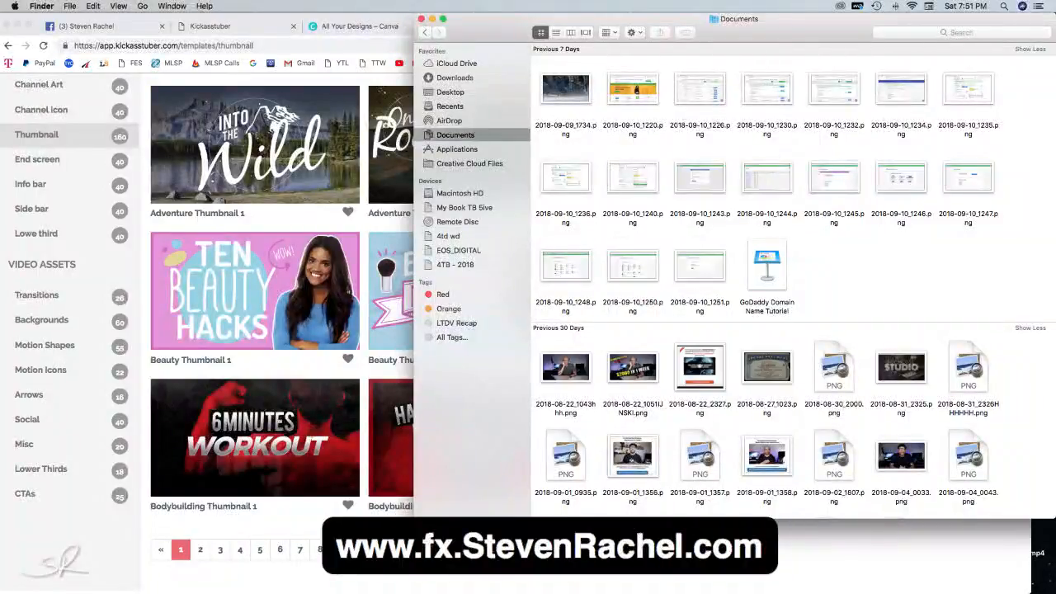
scroll(731, 268, "down", 3)
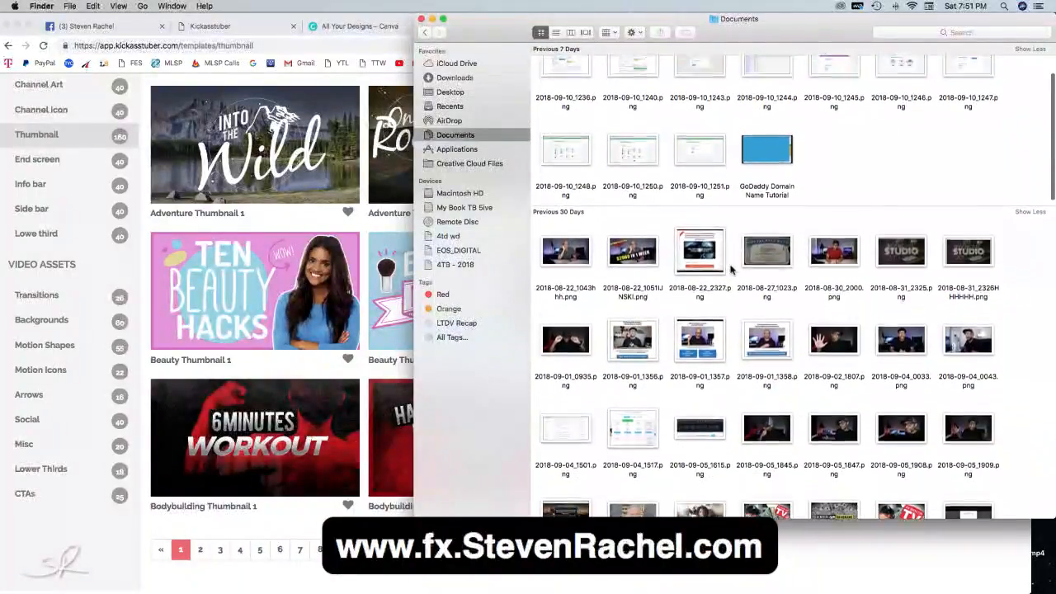
scroll(731, 268, "down", 2)
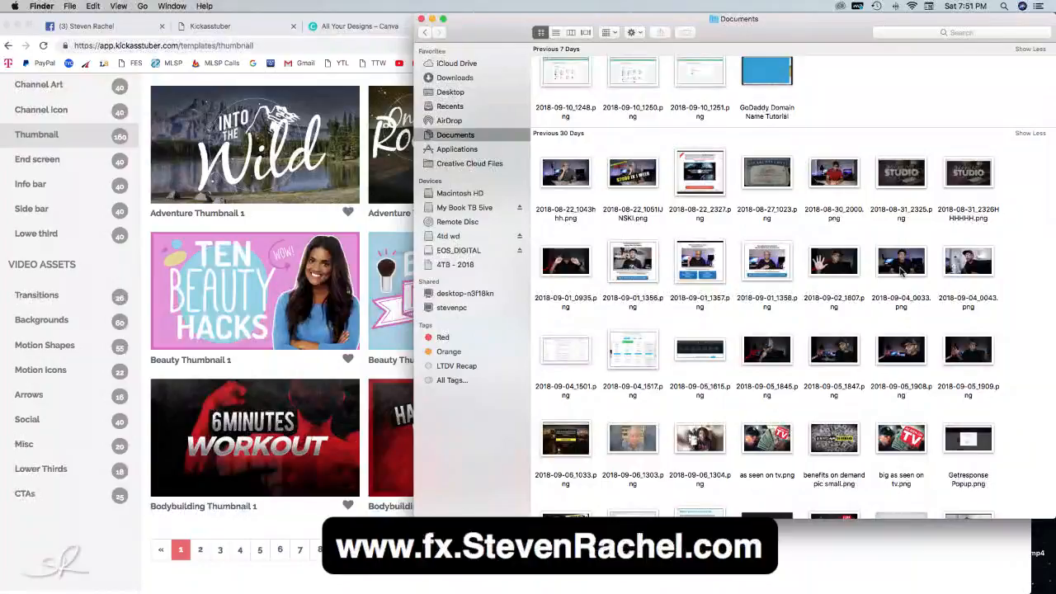
scroll(902, 272, "down", 2)
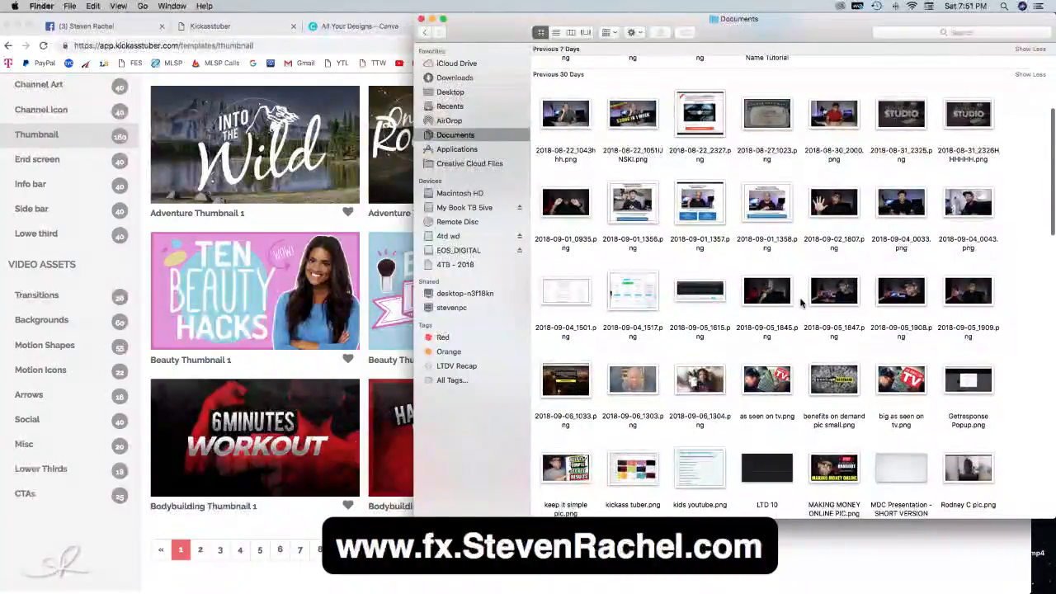
scroll(796, 307, "down", 3)
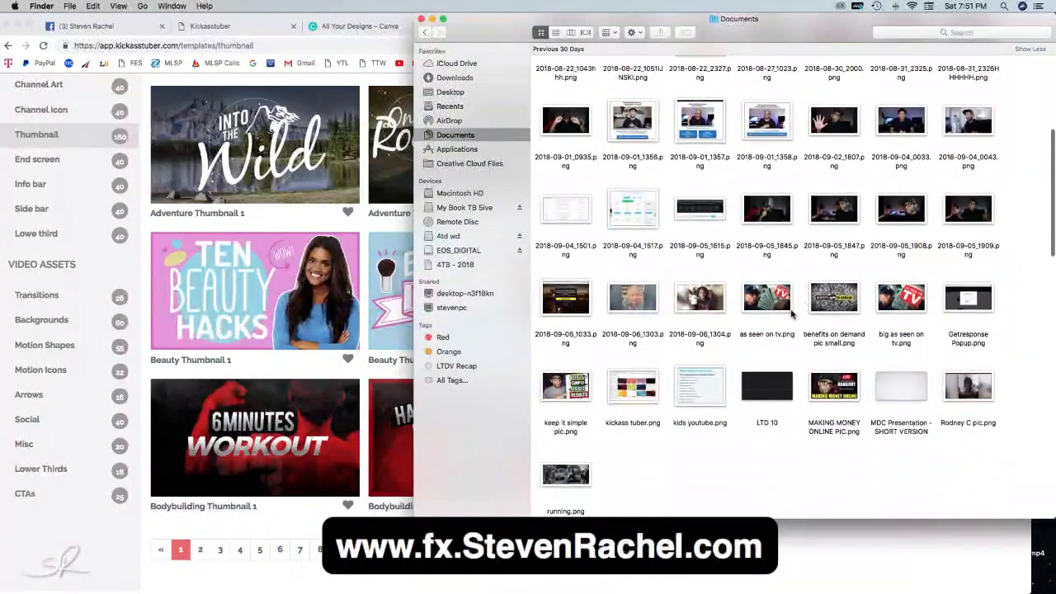
scroll(790, 312, "down", 3)
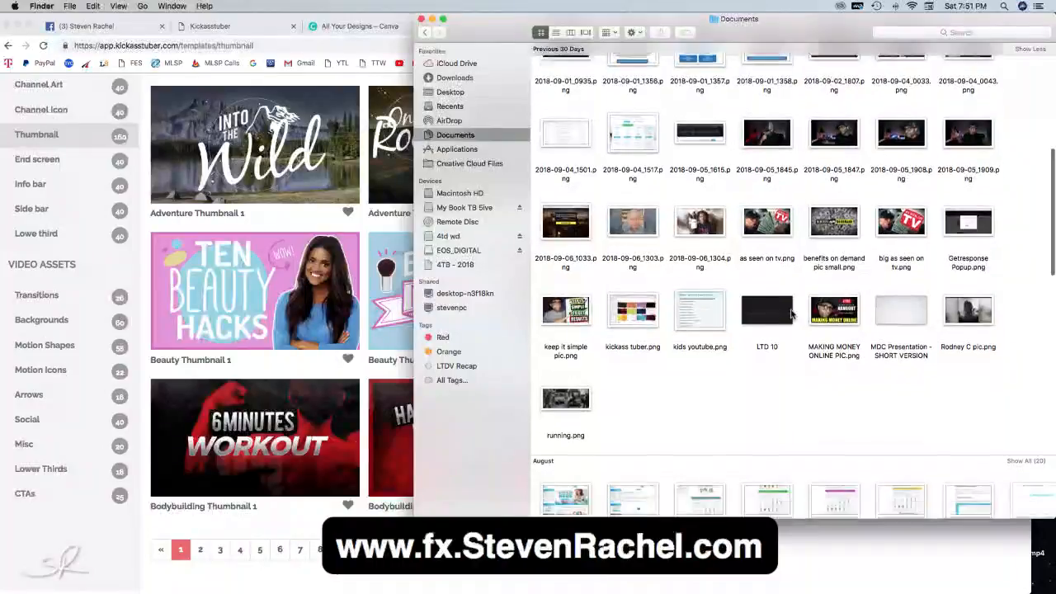
- Continue through the older Documents files, from August back to 2016, to examine the earlier thumbnail images and ad picture presentations
scroll(790, 312, "down", 10)
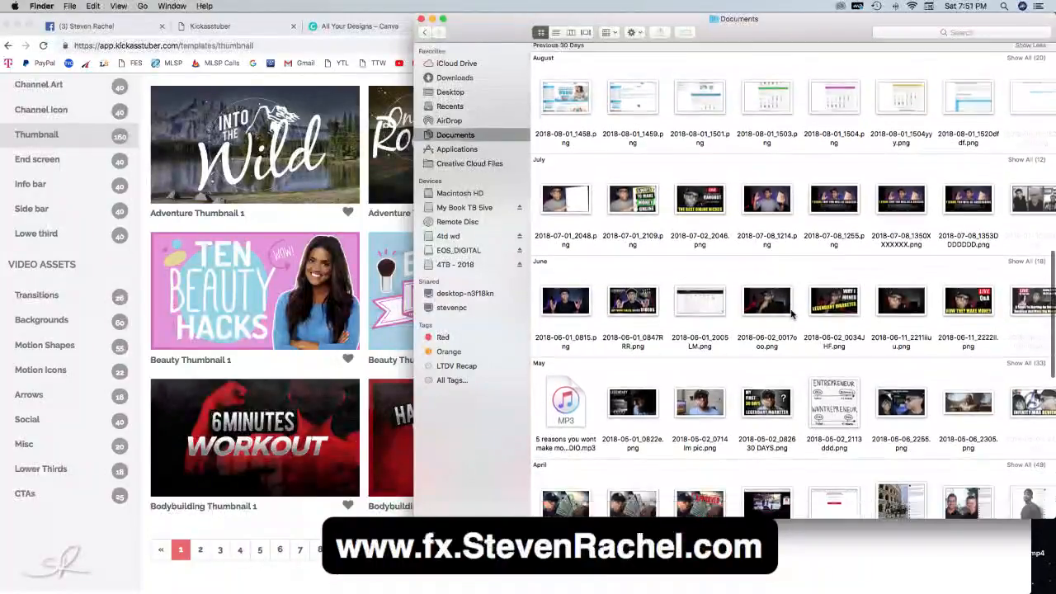
scroll(790, 314, "down", 1)
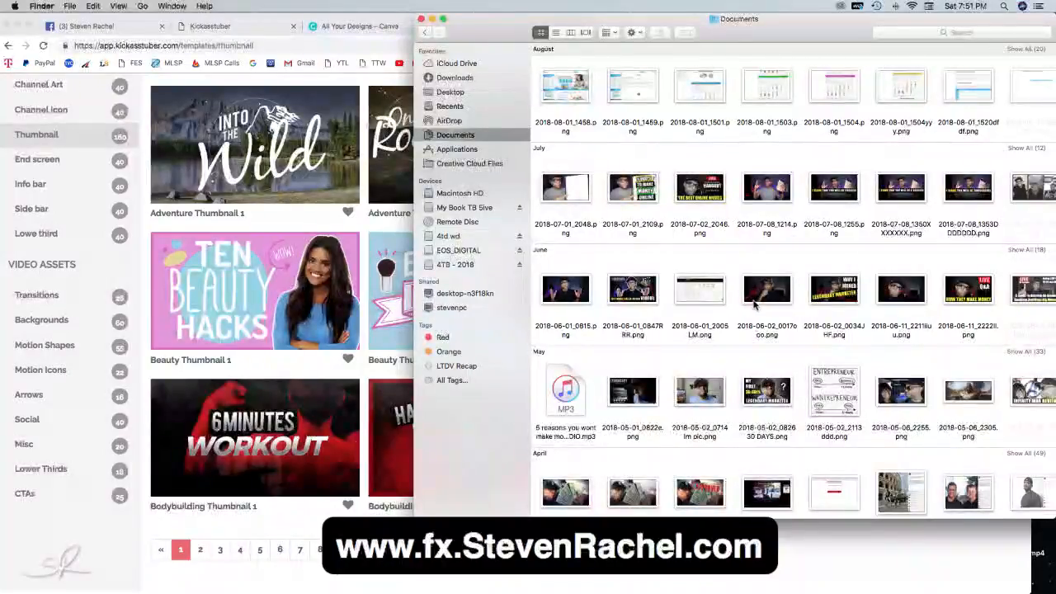
scroll(753, 305, "down", 2)
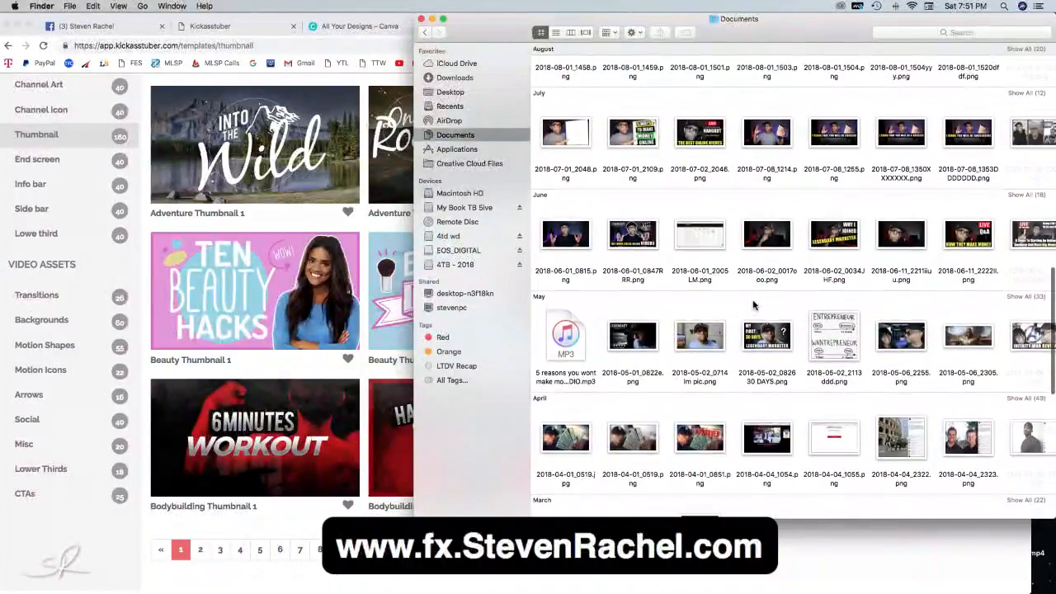
scroll(753, 305, "down", 10)
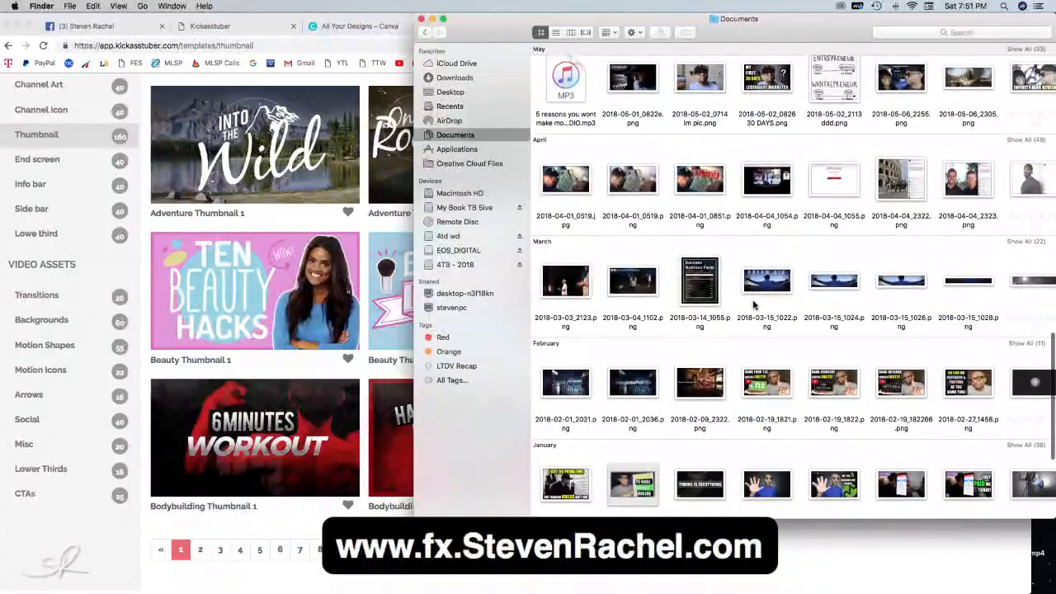
scroll(753, 305, "down", 3)
scroll(754, 305, "down", 2)
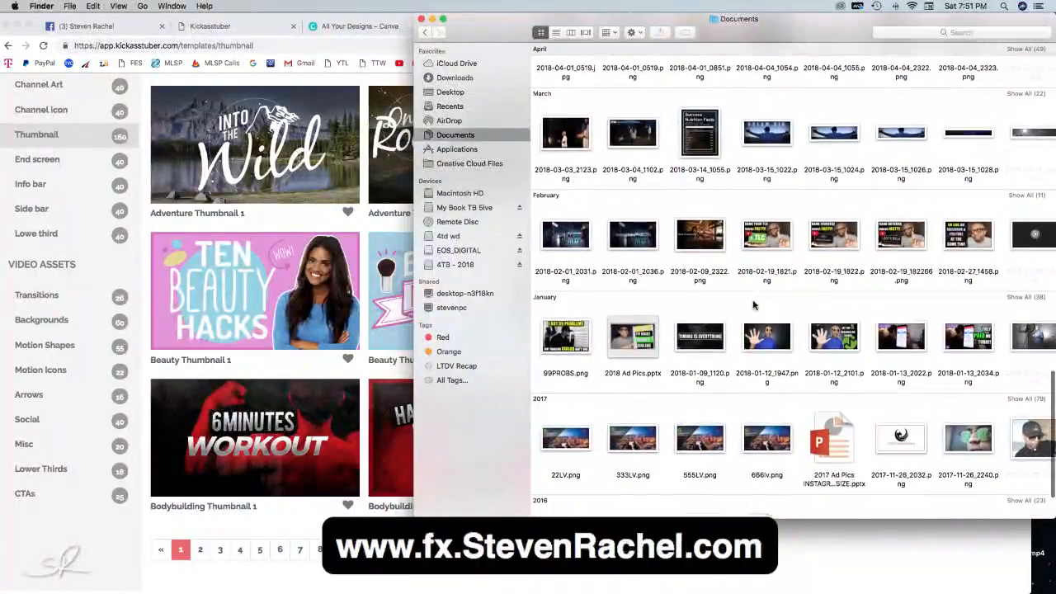
mouse_move(748, 16)
left_mouse_down()
mouse_move(706, 17)
mouse_move(740, 18)
left_mouse_up()
scroll(839, 288, "down", 2)
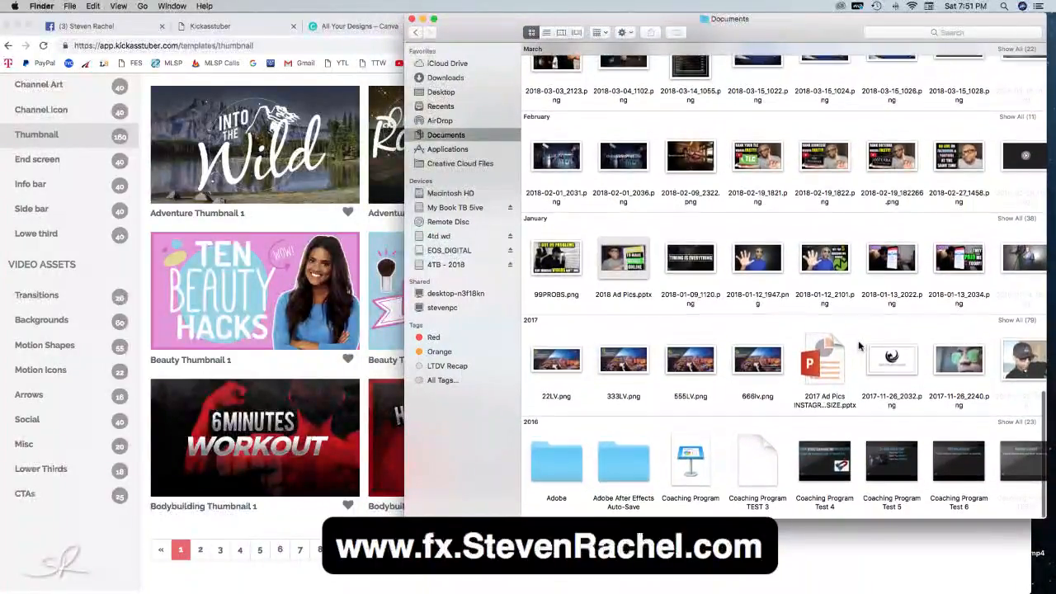
- Show all of the March files in the Documents folder and look over that month's images
scroll(857, 347, "up", 1)
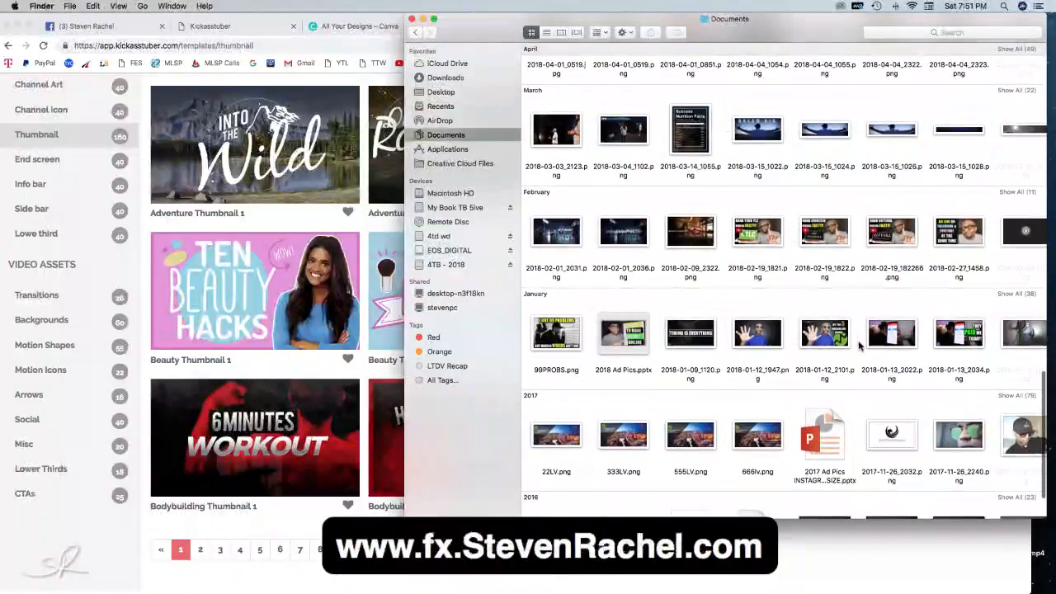
scroll(858, 347, "down", 4)
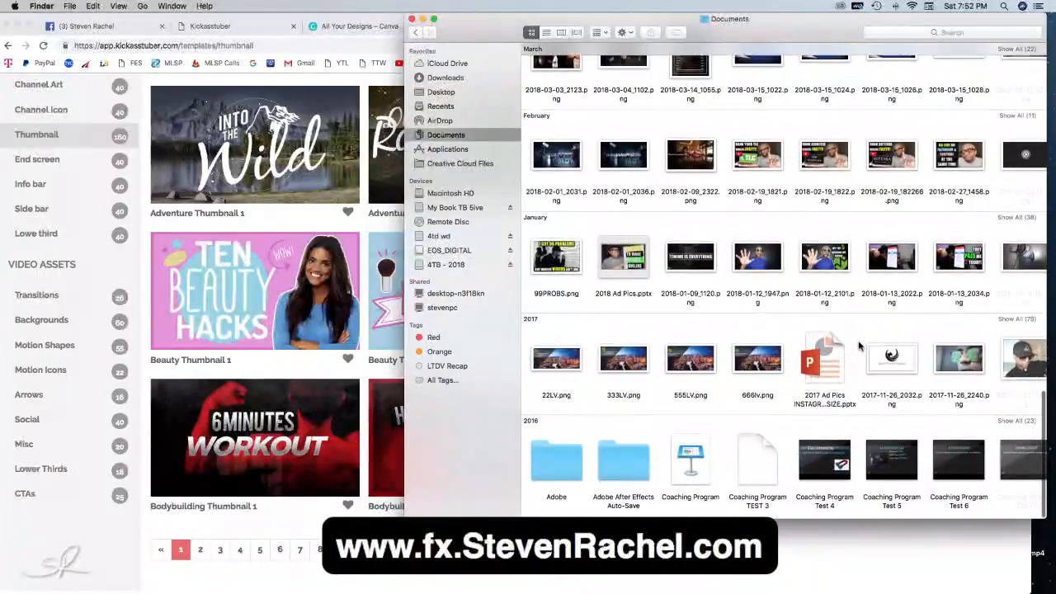
scroll(858, 347, "up", 6)
scroll(858, 346, "up", 5)
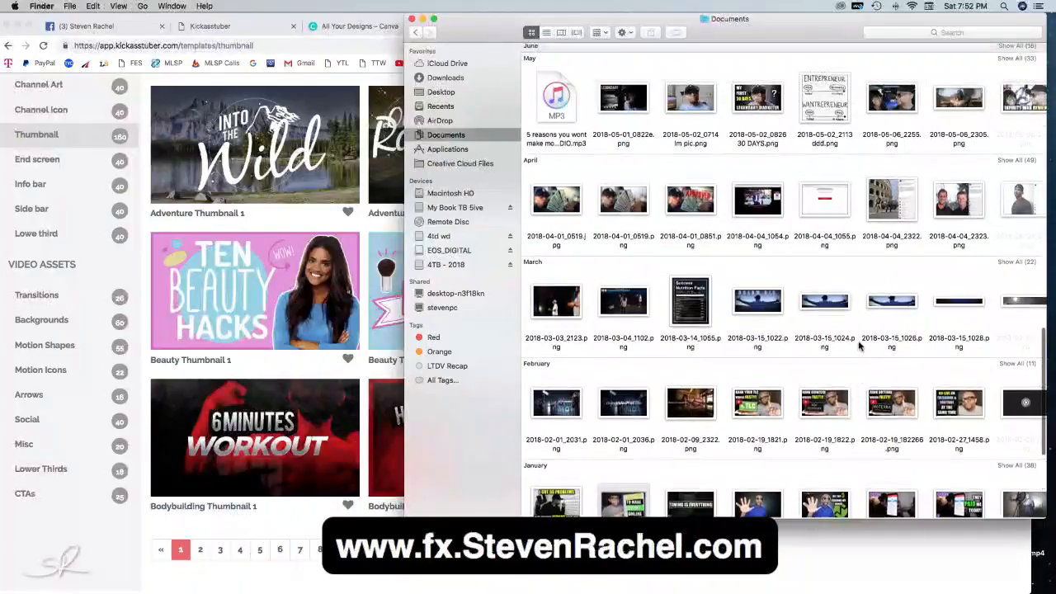
left_click(1017, 331)
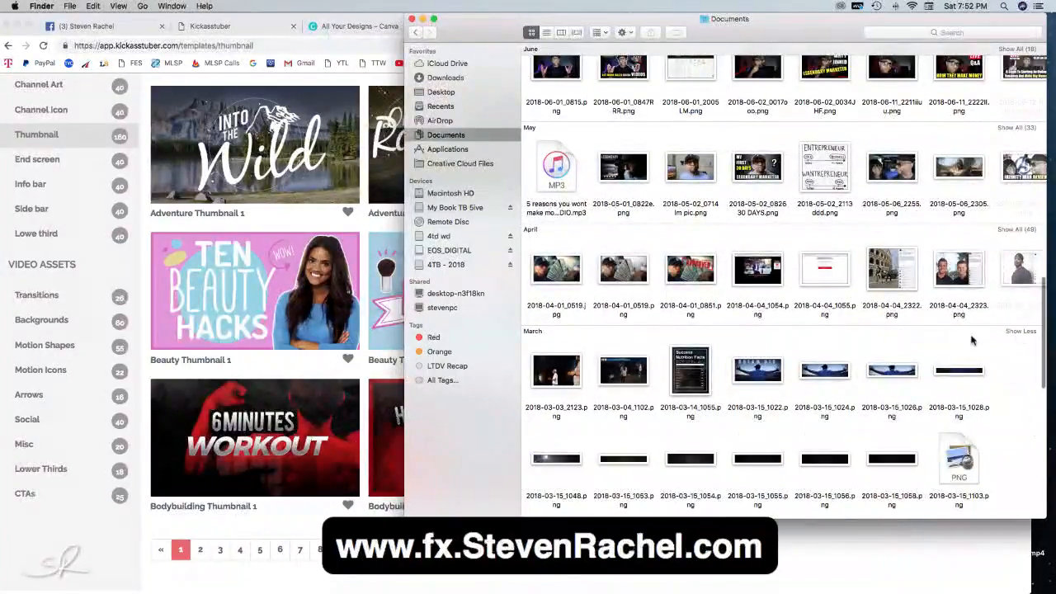
scroll(949, 343, "down", 2)
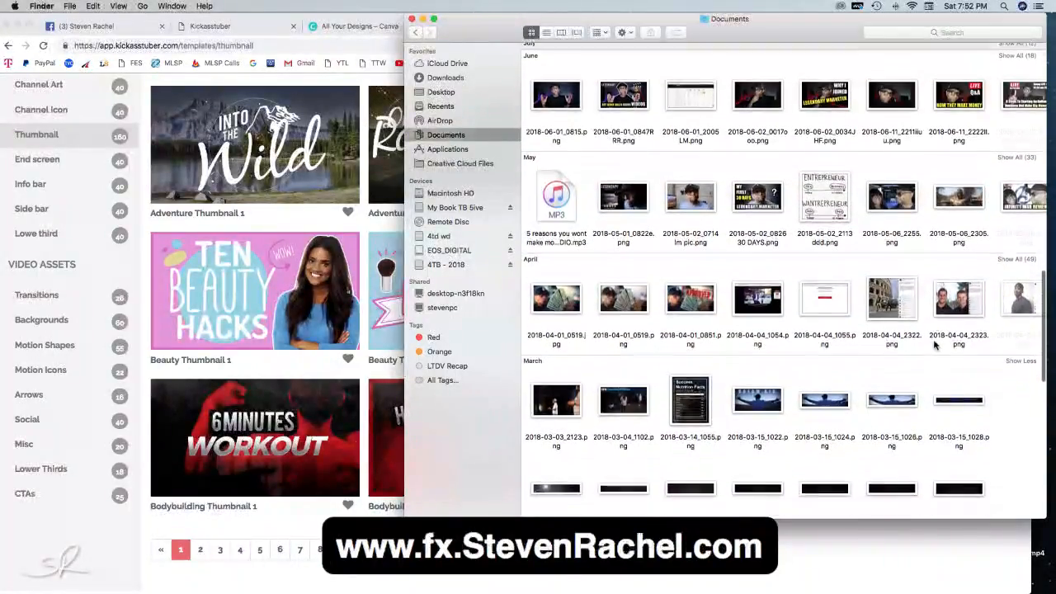
scroll(935, 345, "down", 2)
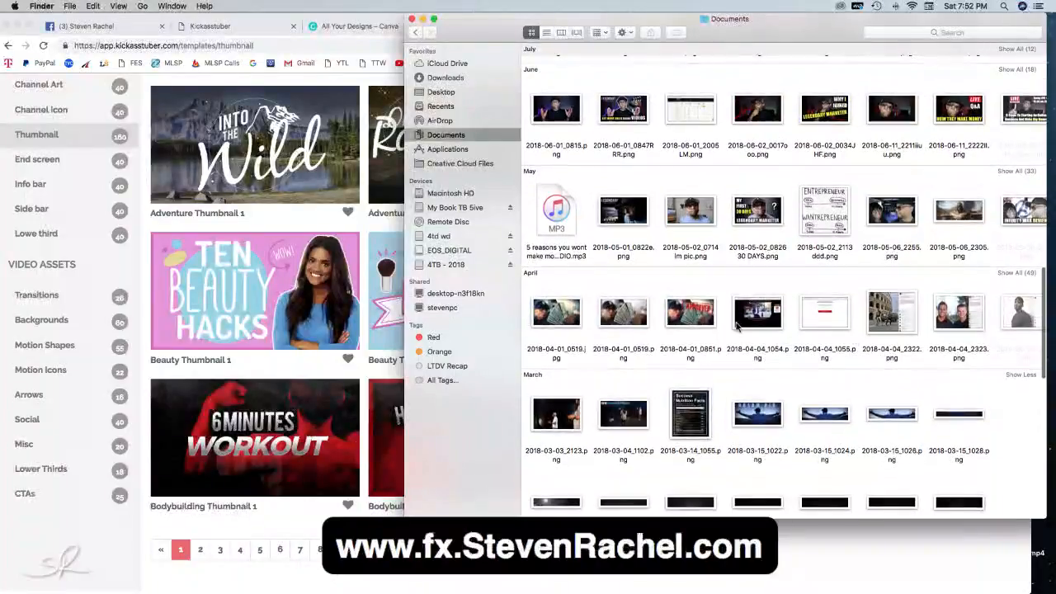
- Show all of the April files in Documents and look through that month's images and LM Part thumbnails
left_click(1017, 273)
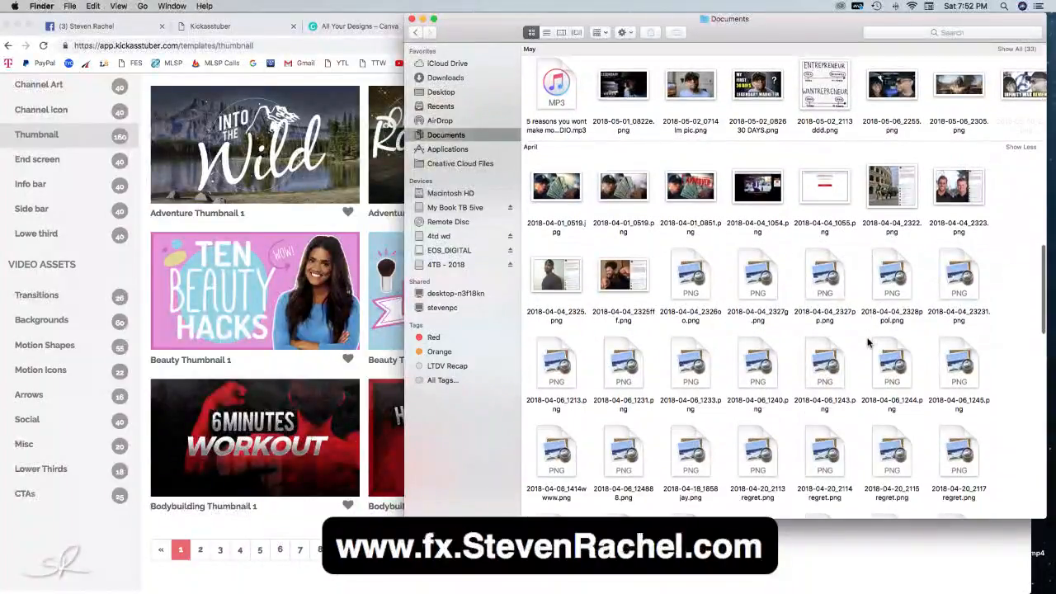
scroll(867, 343, "down", 3)
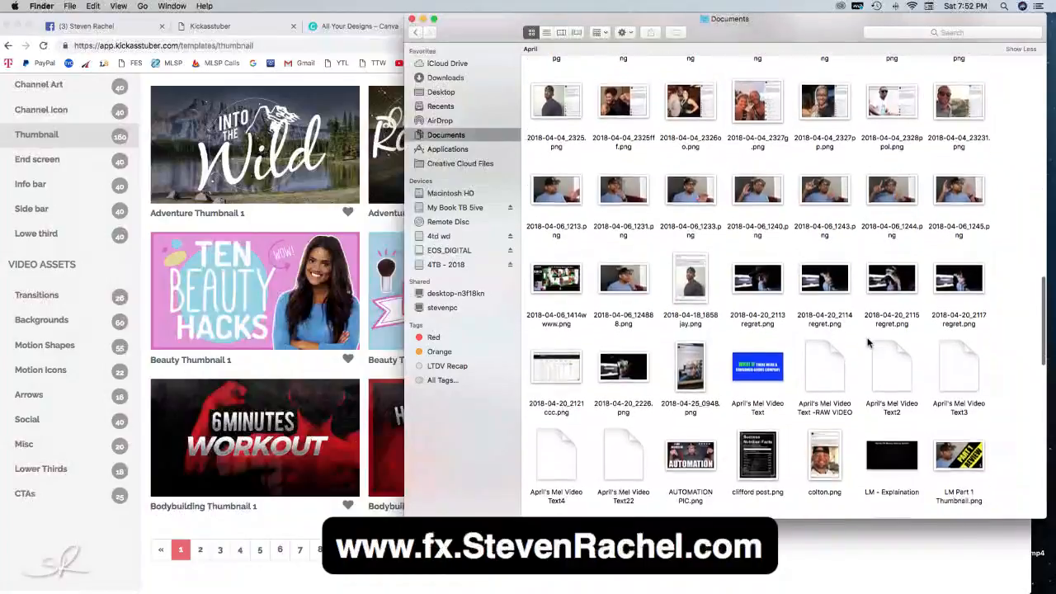
scroll(868, 343, "down", 6)
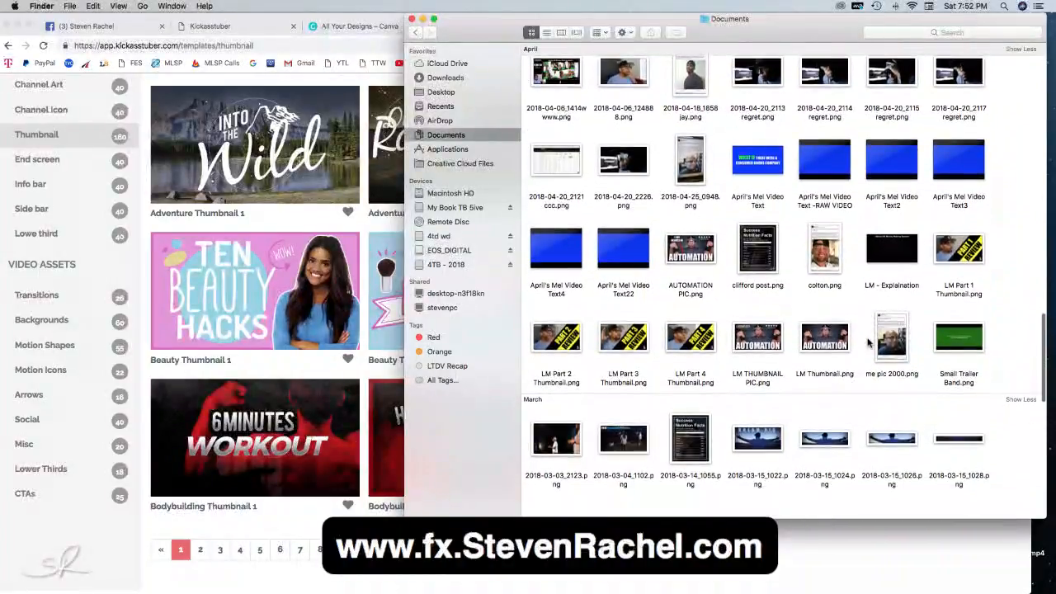
scroll(867, 343, "down", 12)
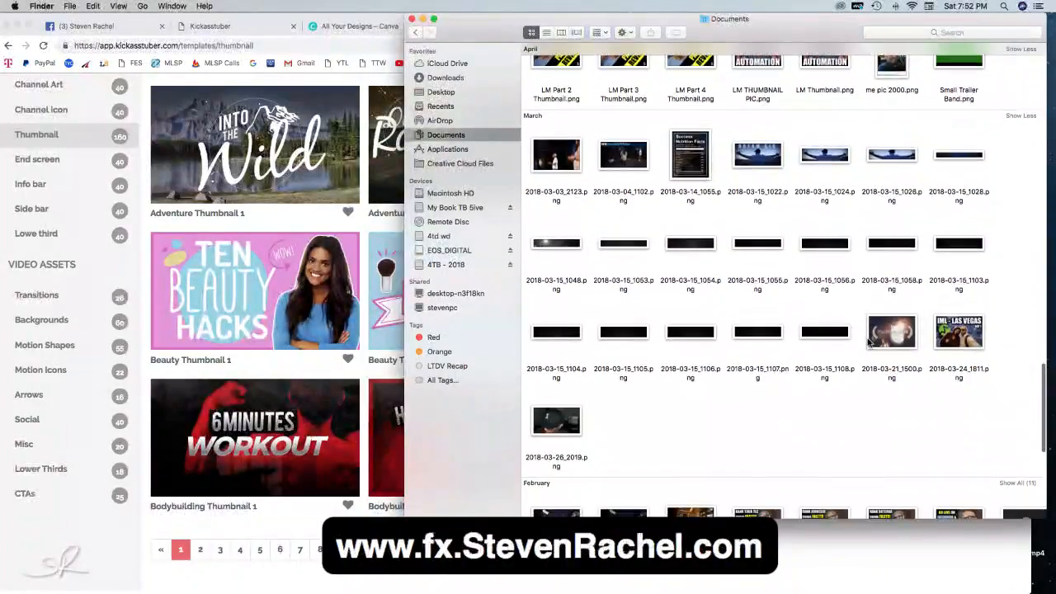
scroll(868, 344, "up", 20)
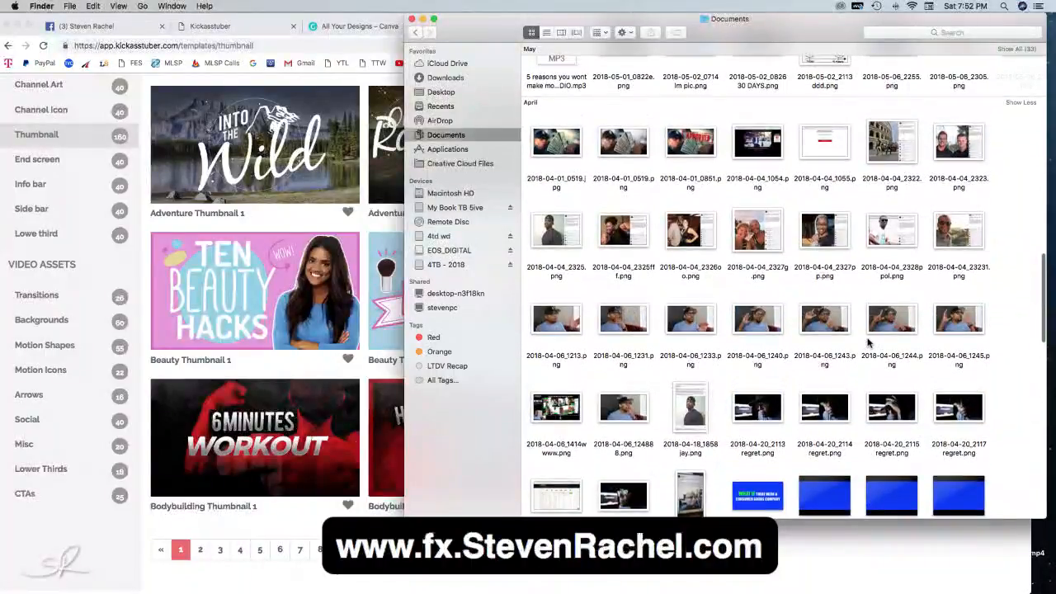
scroll(868, 343, "up", 10)
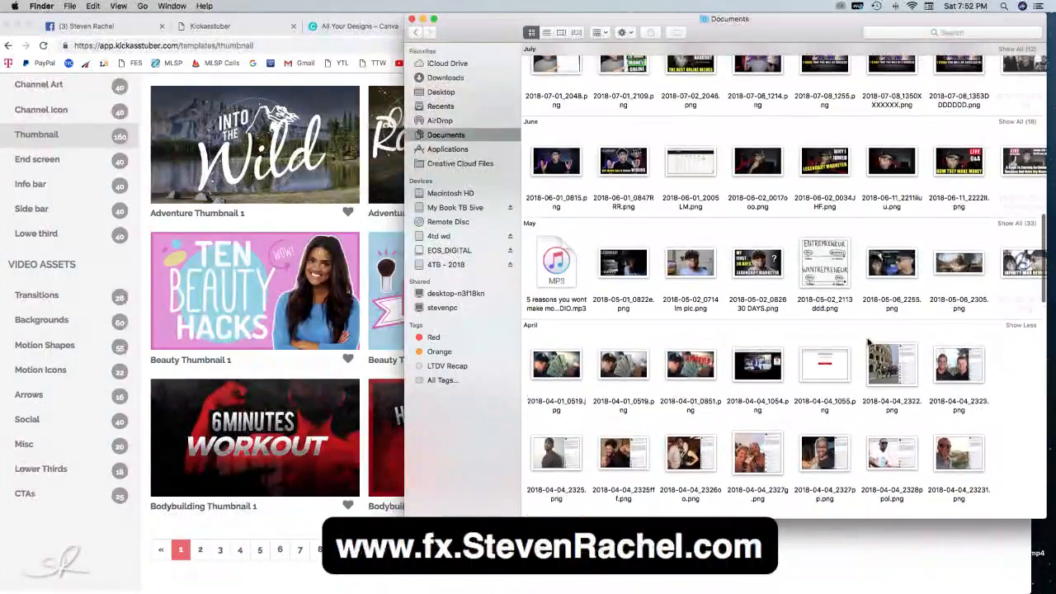
- Show all of the May files in Documents and examine that month's thumbnail images down to the last row
scroll(941, 299, "up", 1)
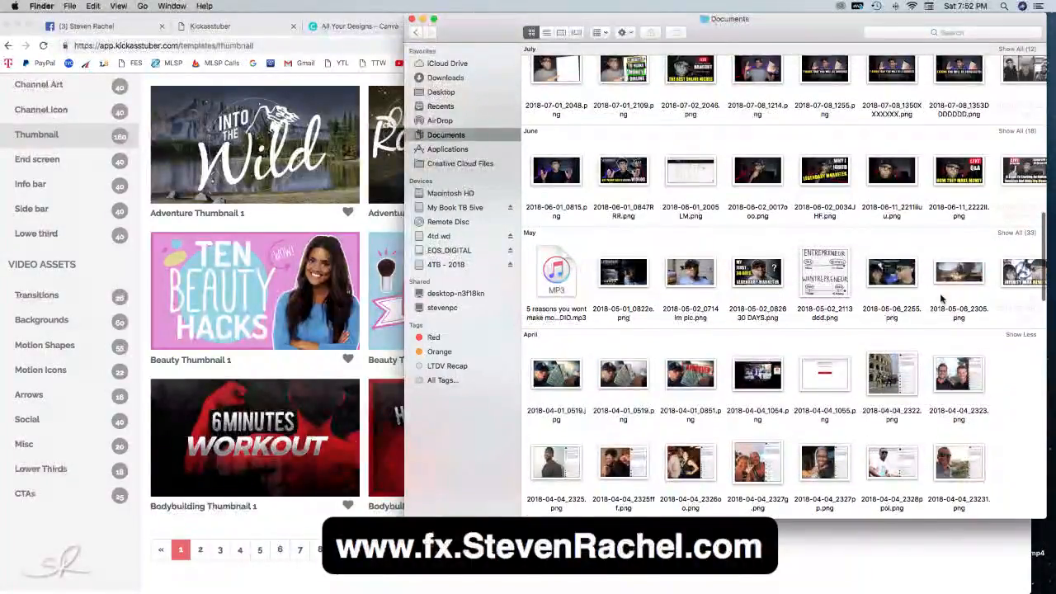
left_click(1015, 232)
scroll(897, 305, "down", 4)
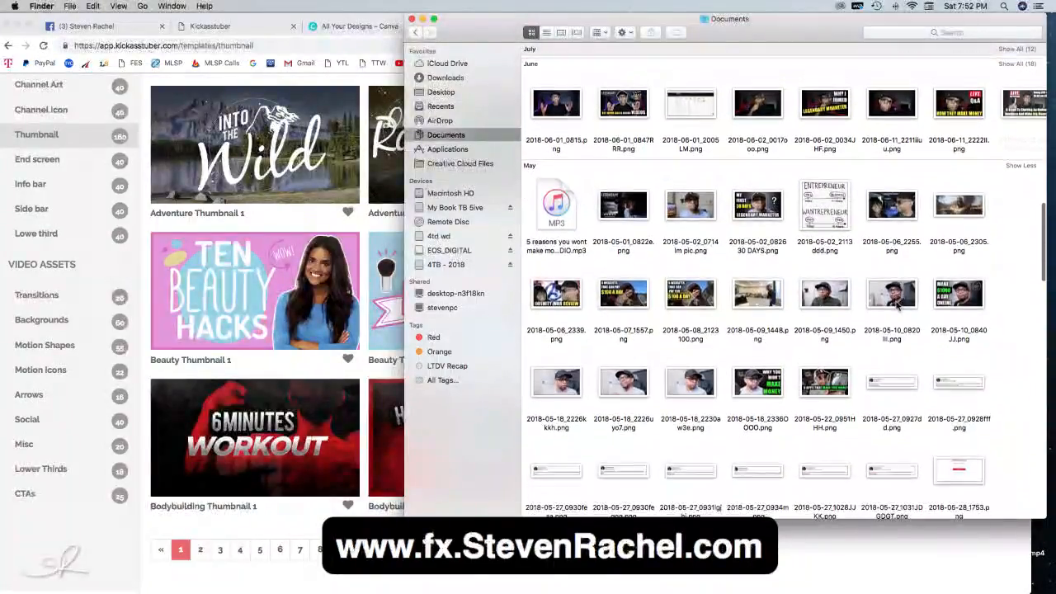
scroll(897, 305, "down", 8)
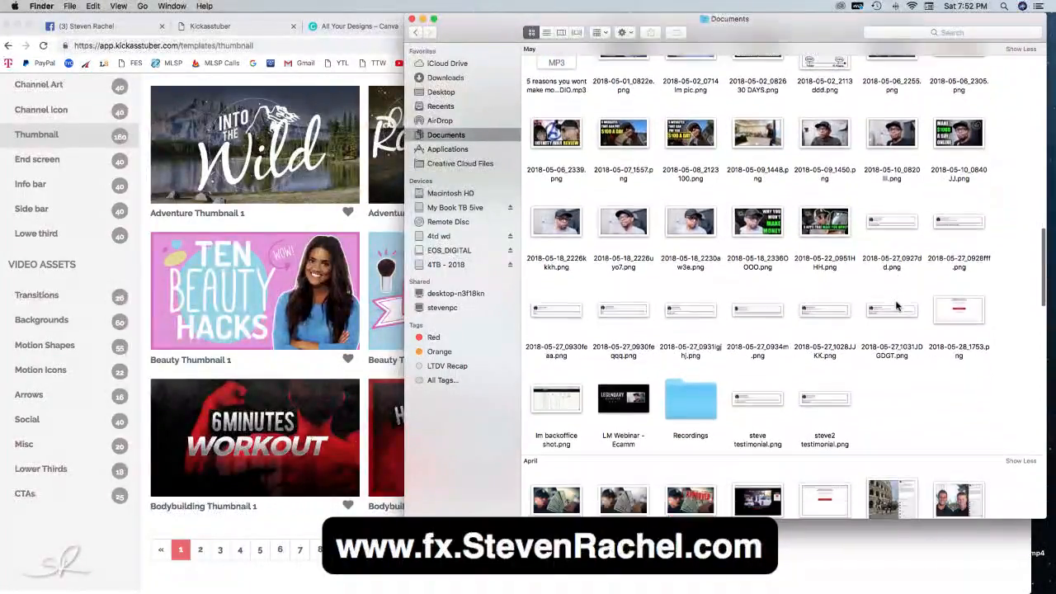
scroll(898, 306, "down", 3)
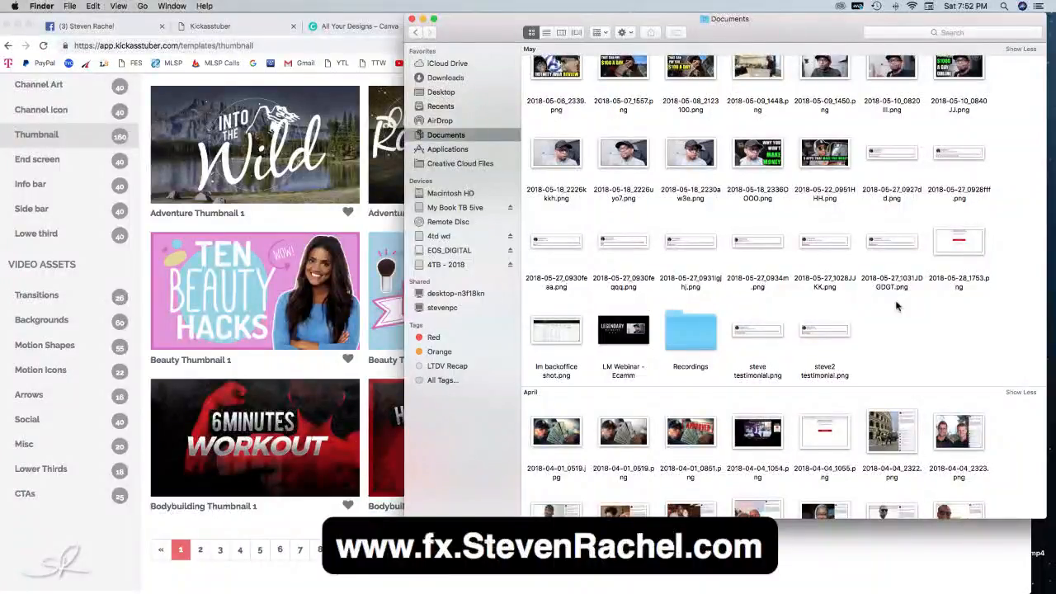
- Show all of the June files in Documents and examine that month's thumbnail designs
scroll(897, 305, "up", 15)
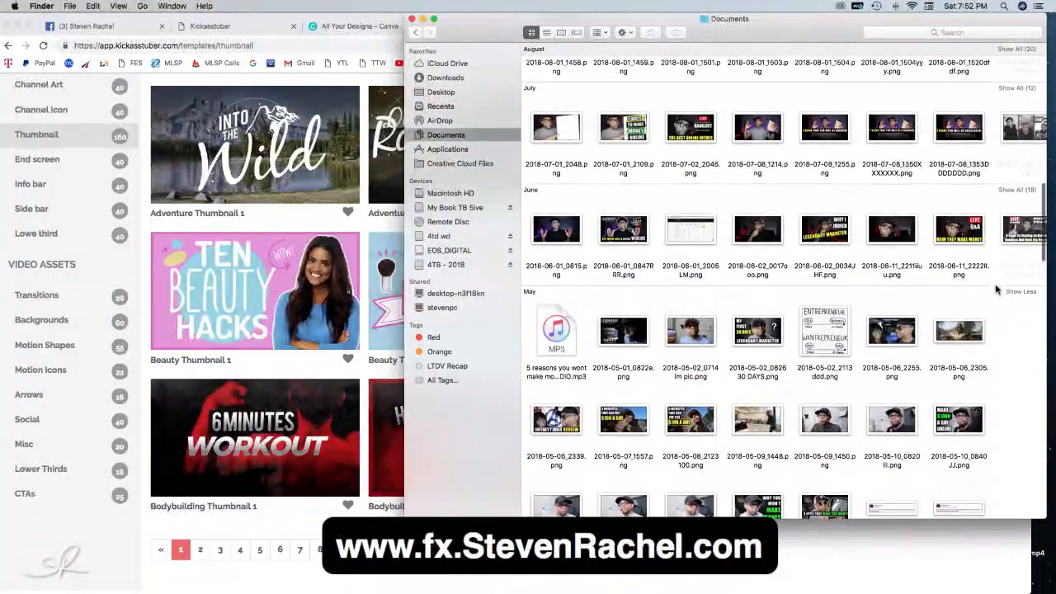
scroll(996, 291, "down", 1)
left_click(1017, 181)
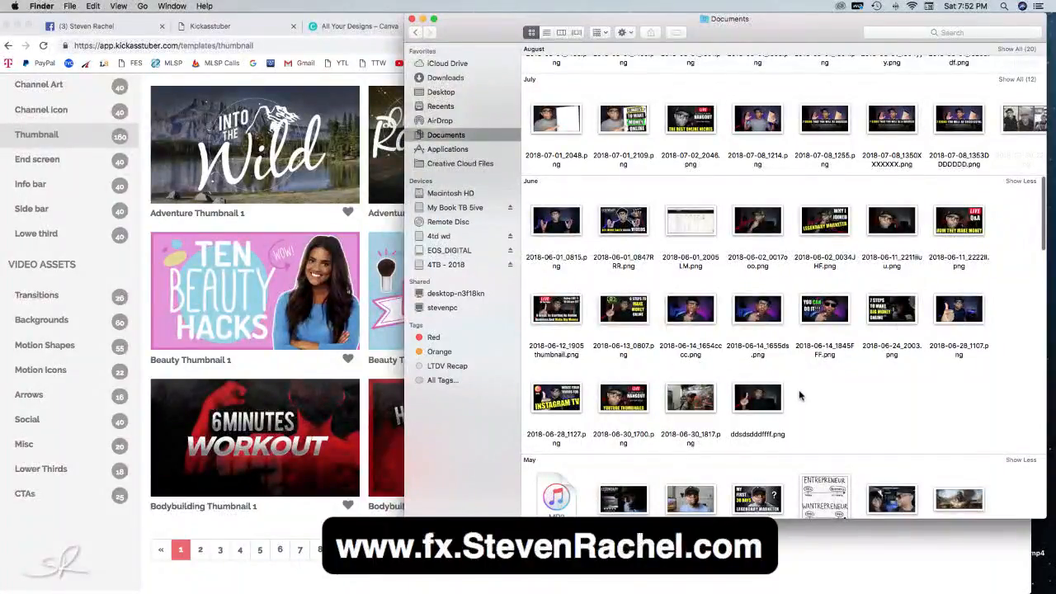
scroll(757, 404, "up", 3)
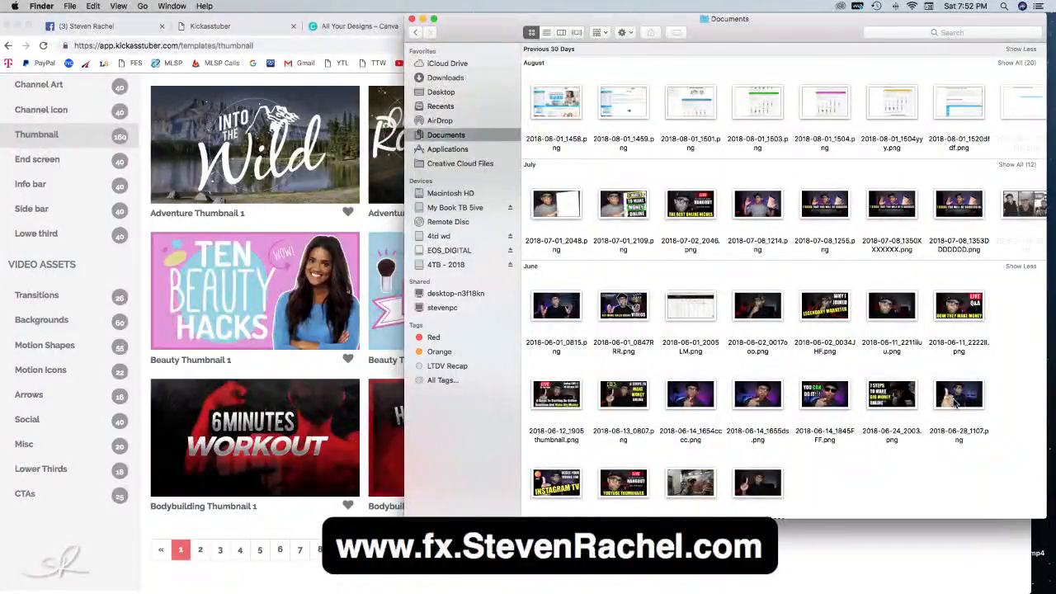
scroll(760, 400, "up", 1)
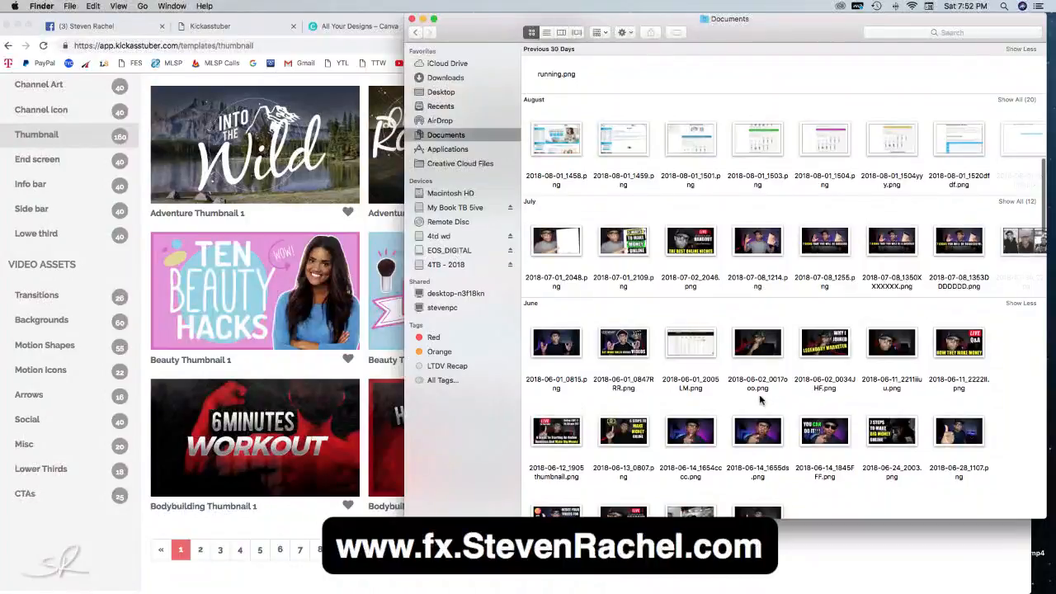
- Select the 2018-06-02_0017ooo.png image, and show all of the July files in Documents to view their thumbnails
left_click(761, 345)
scroll(907, 297, "up", 2)
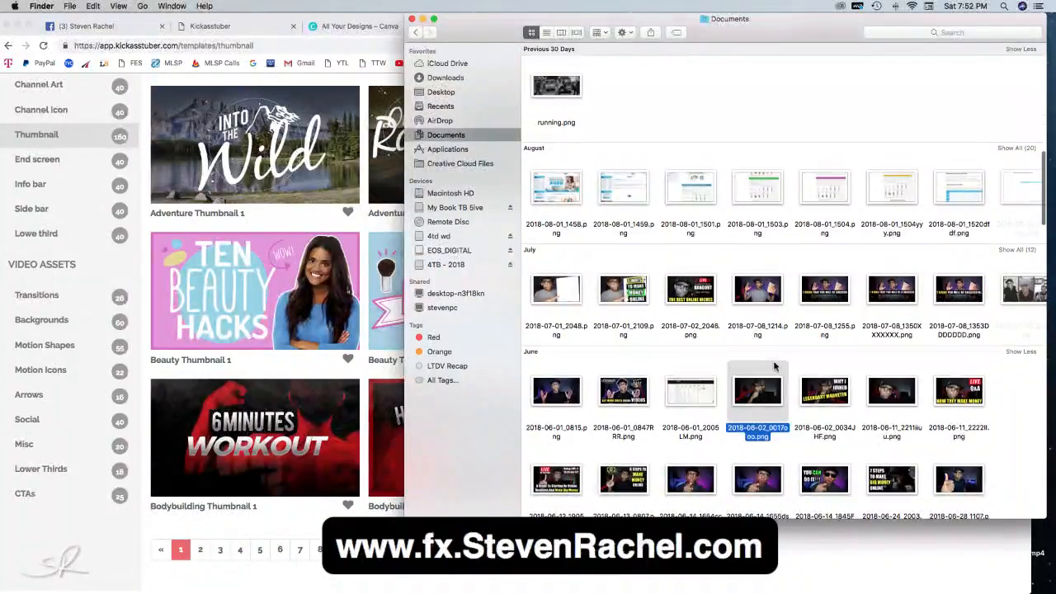
left_click(1017, 274)
scroll(903, 302, "down", 2)
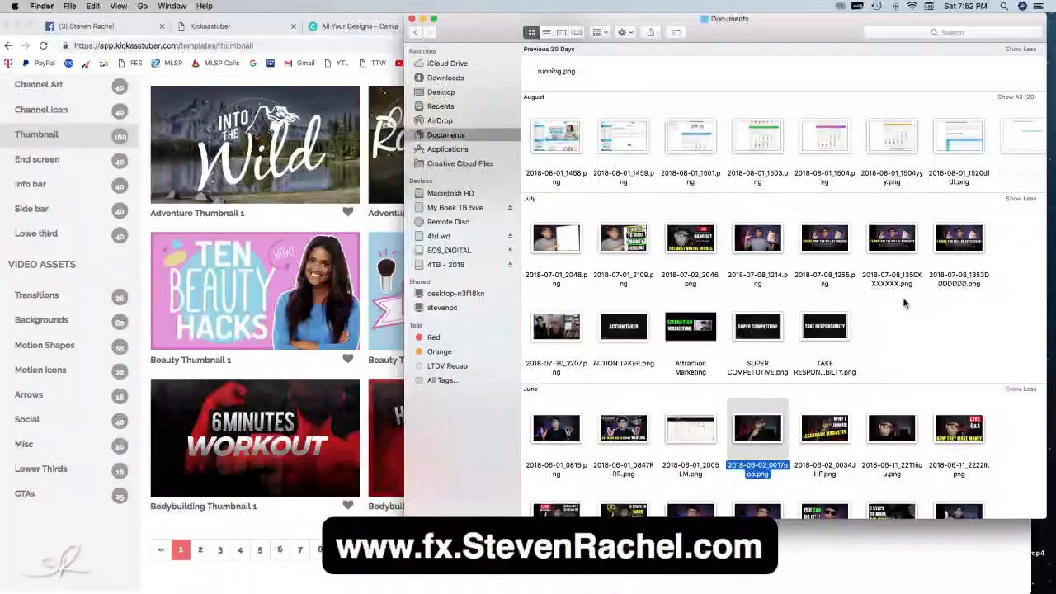
- Open the Downloads folder and look through the recent files and the previous 30 days' downloaded thumbnail graphics
left_click(444, 77)
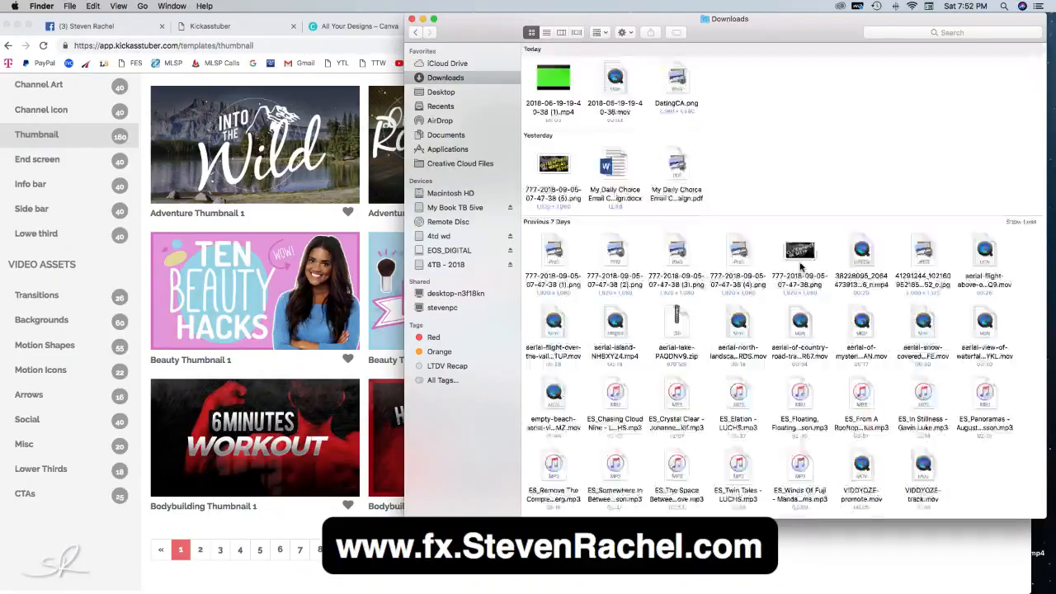
scroll(833, 278, "down", 2)
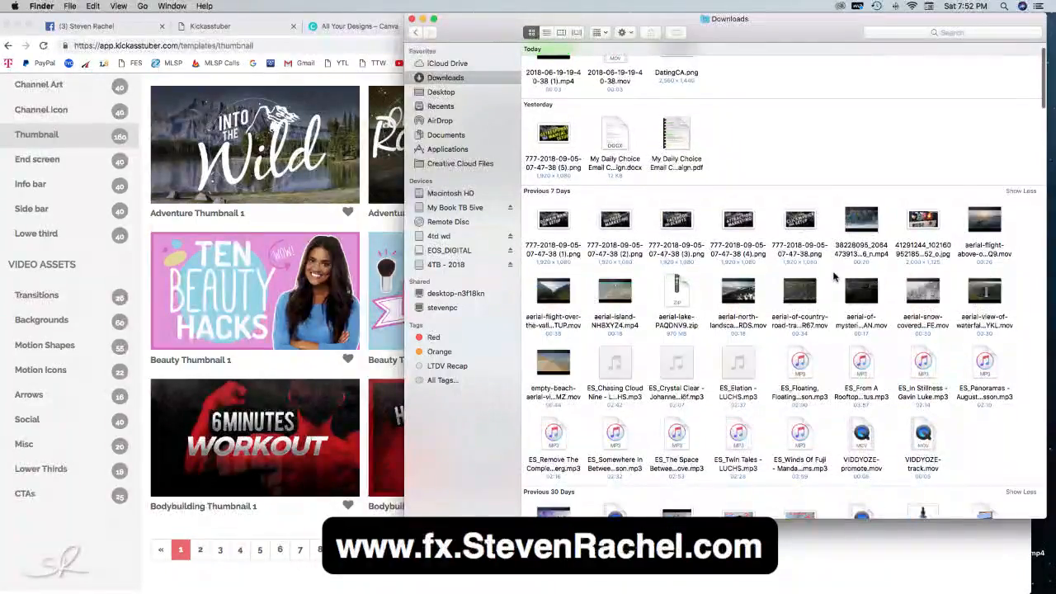
scroll(833, 277, "down", 10)
scroll(868, 293, "down", 10)
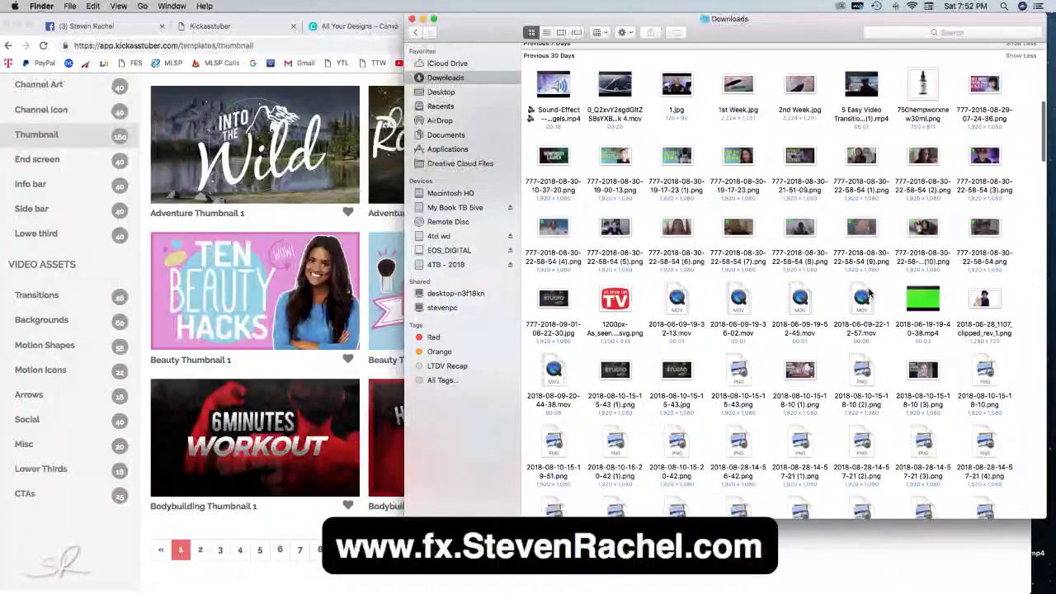
scroll(868, 292, "down", 4)
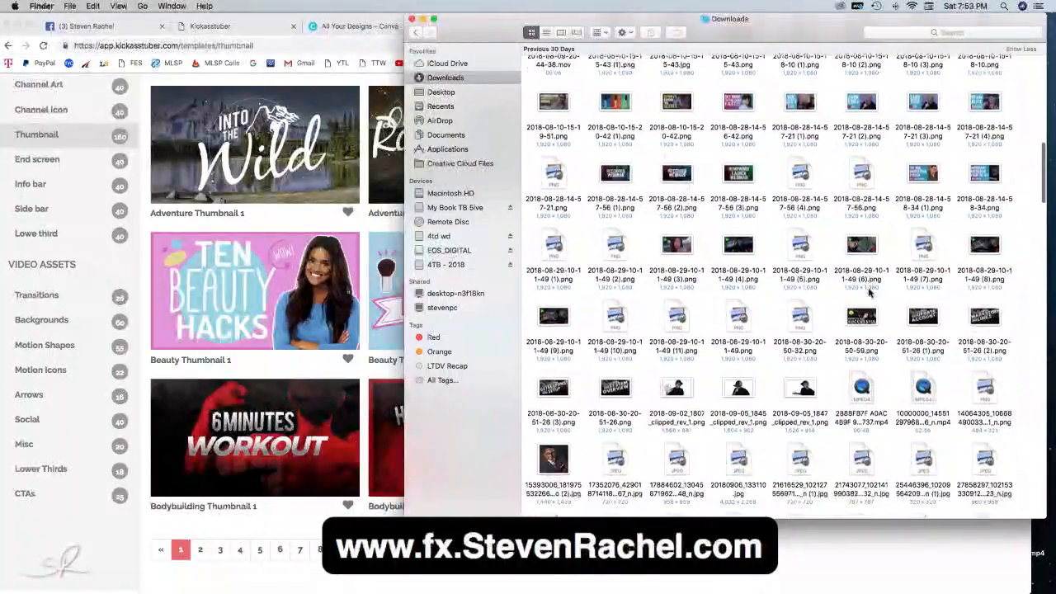
scroll(868, 293, "down", 7)
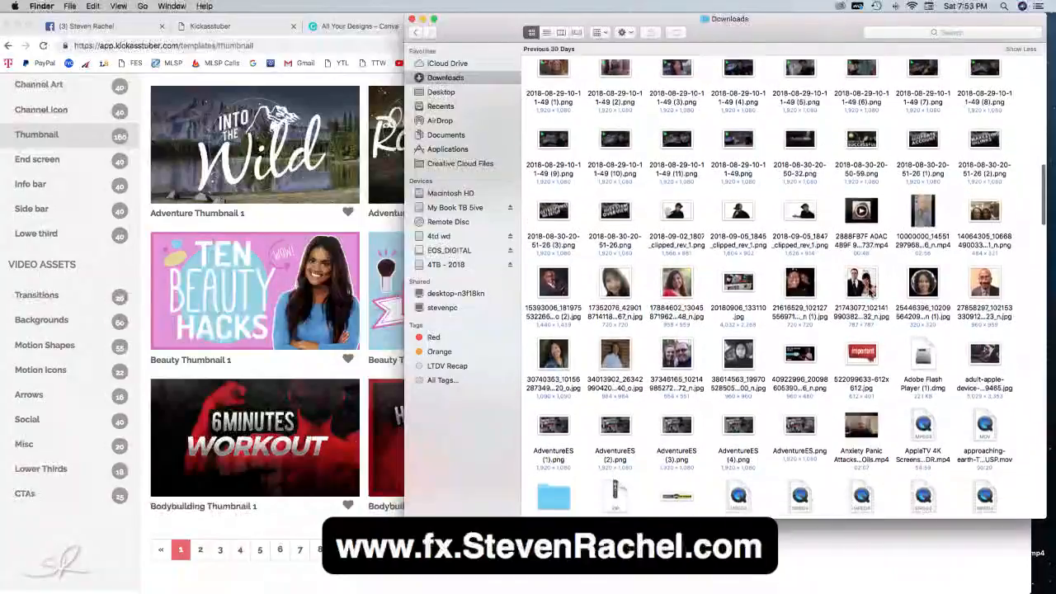
scroll(868, 293, "down", 15)
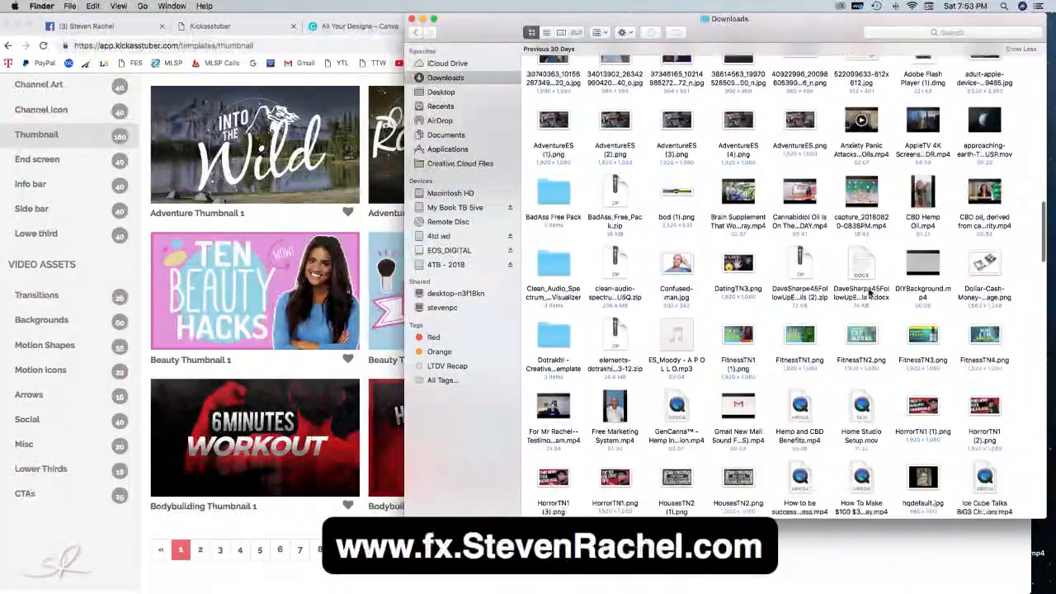
- Continue through the previous 30 days' downloads, from the maxresdefault images to the end of that group
scroll(868, 292, "down", 1)
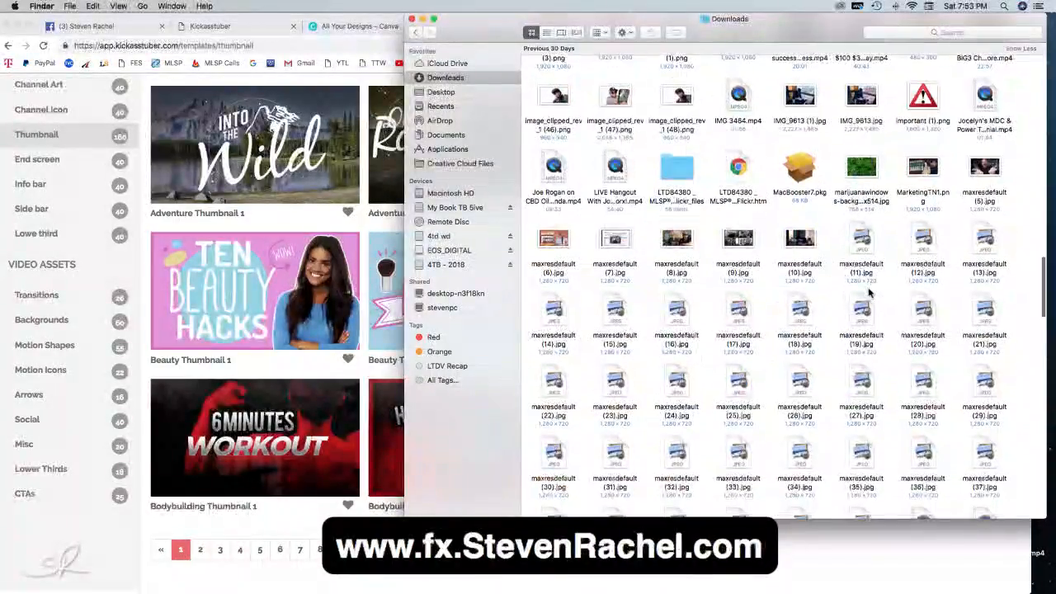
scroll(869, 292, "down", 2)
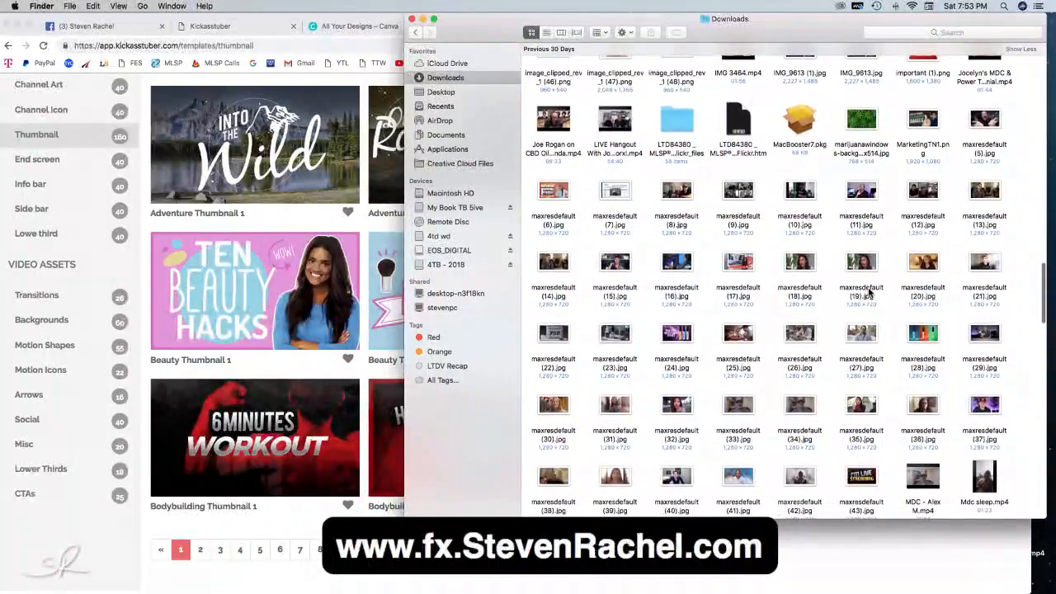
scroll(868, 292, "down", 5)
scroll(868, 292, "down", 2)
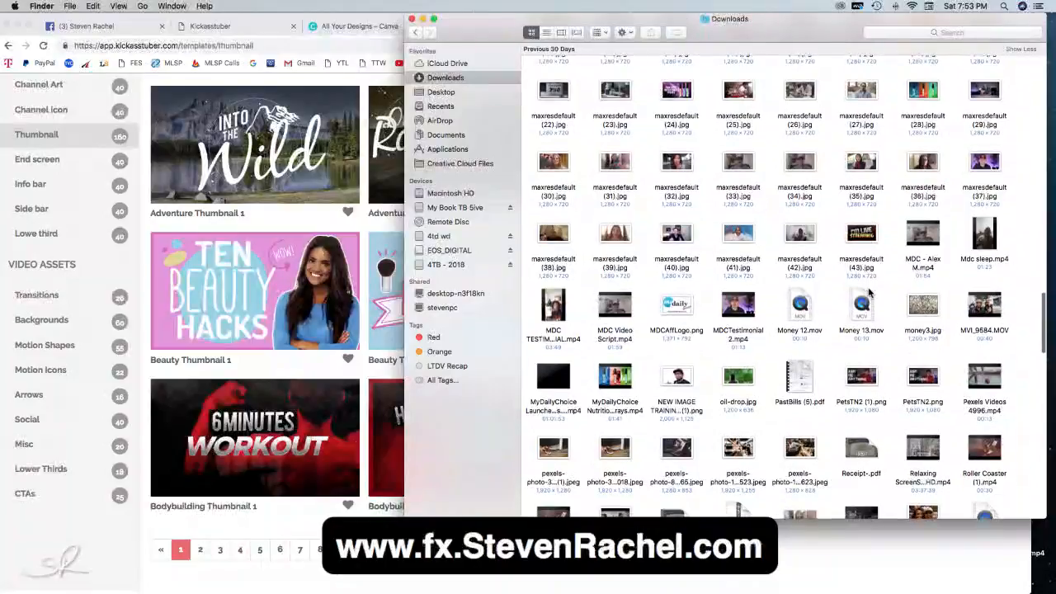
scroll(868, 292, "down", 2)
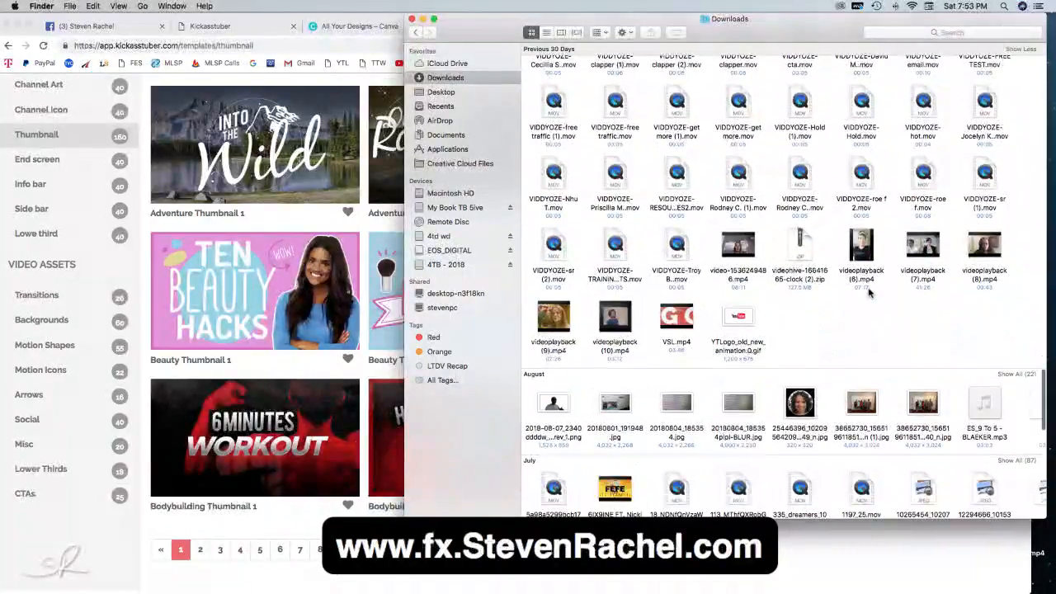
scroll(868, 292, "down", 6)
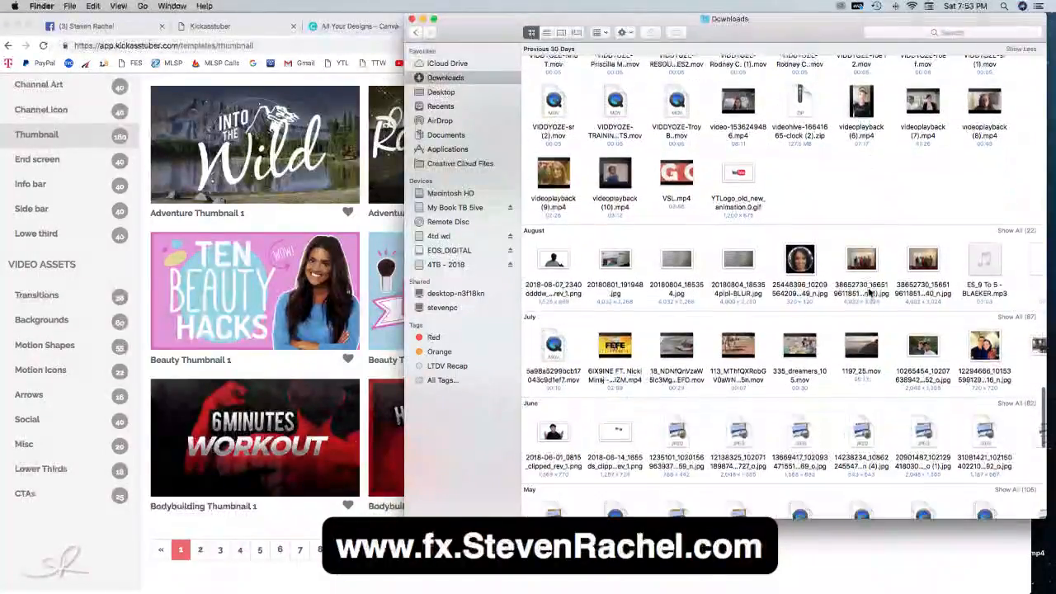
- Show all of the August and July files in the Downloads folder
left_click(1013, 230)
scroll(1008, 231, "down", 5)
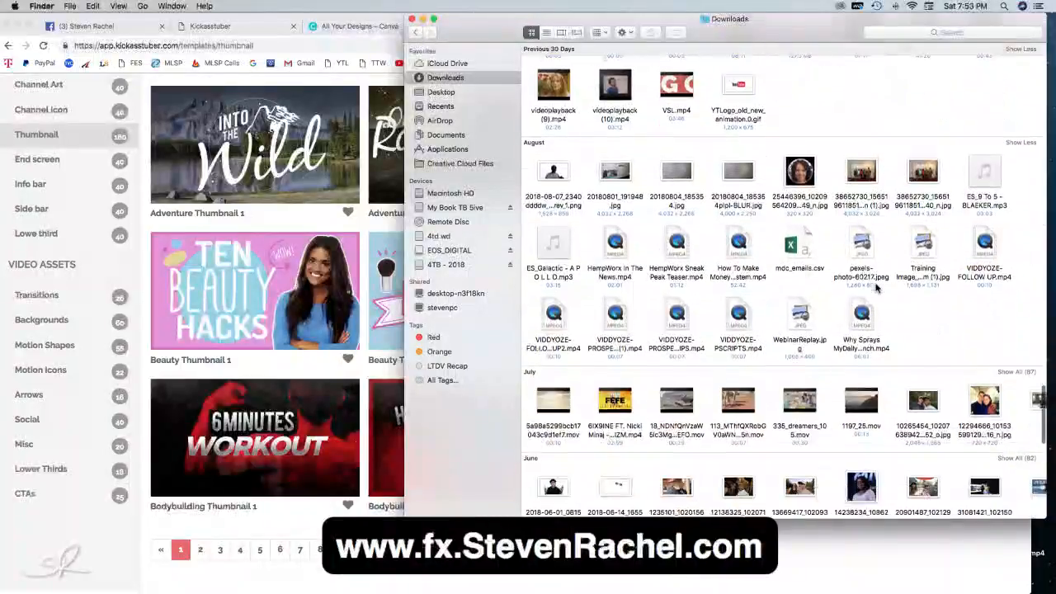
left_click(1013, 338)
scroll(970, 342, "down", 6)
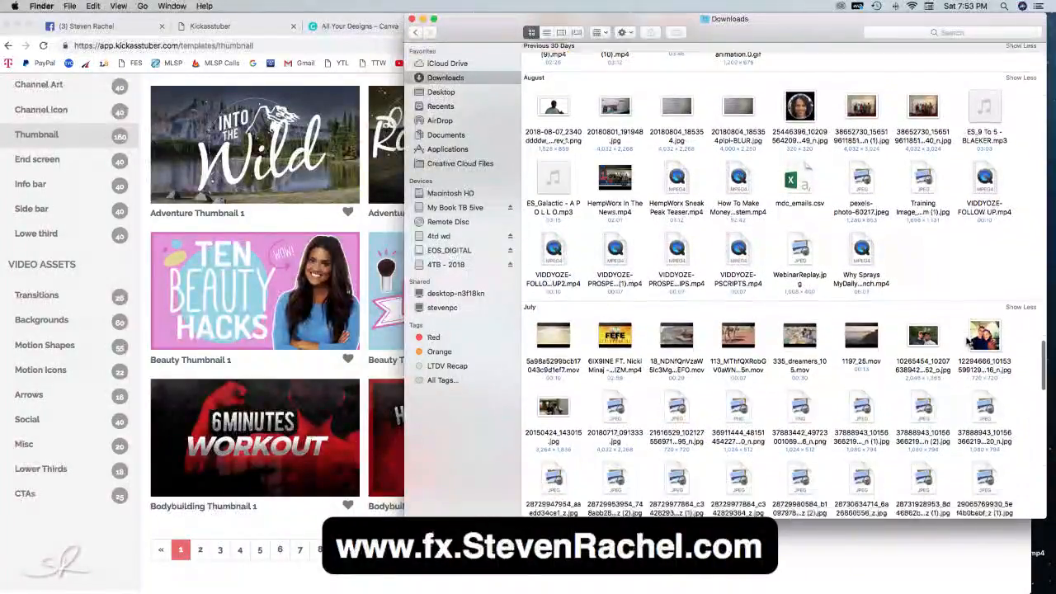
- Look through the July downloads to the end of that group, and show all of the June files
scroll(969, 342, "down", 4)
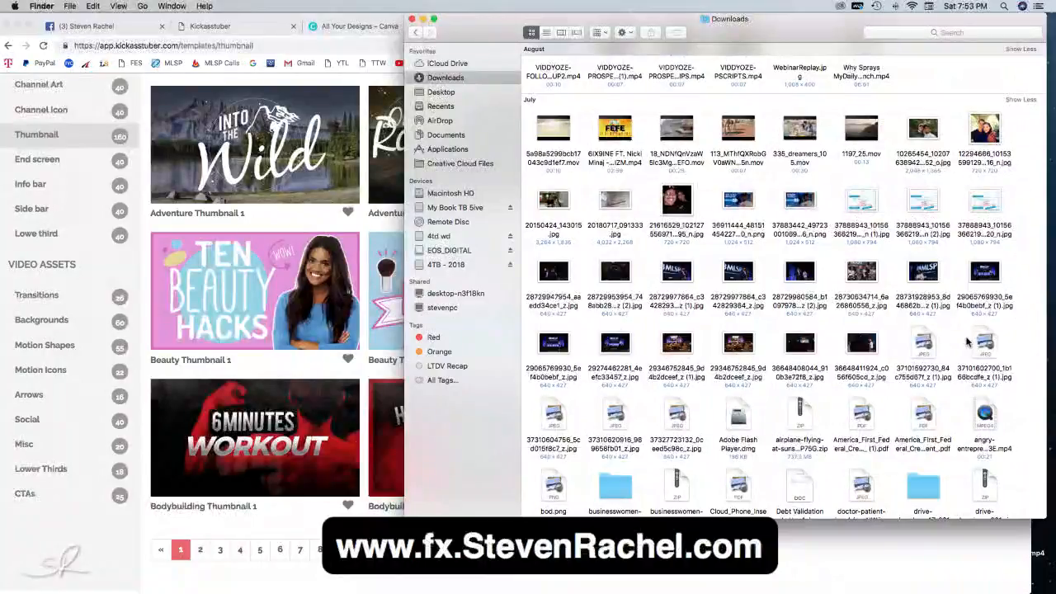
scroll(970, 341, "down", 2)
scroll(969, 341, "down", 12)
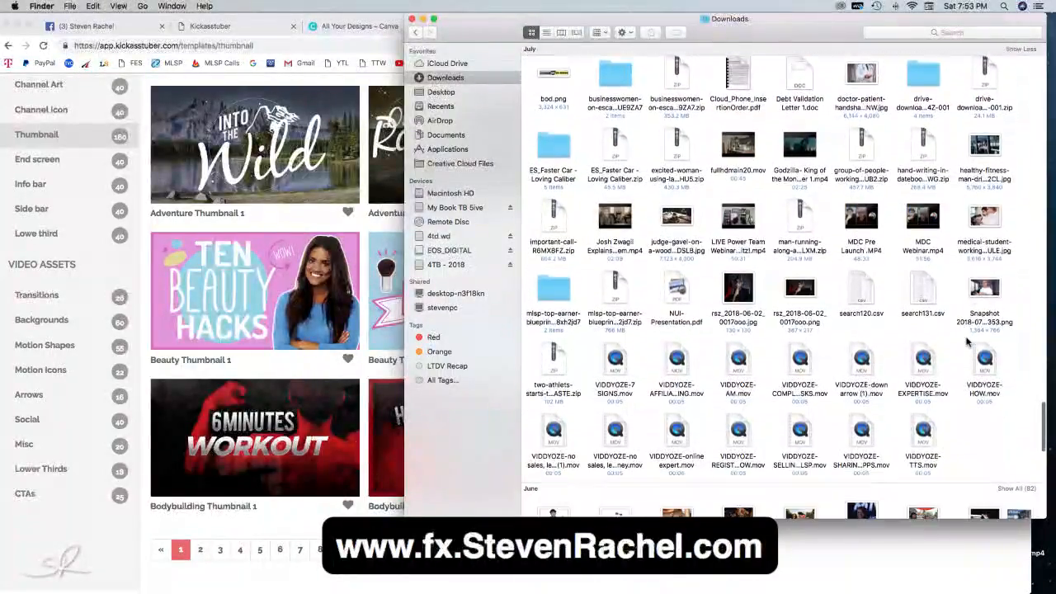
scroll(969, 341, "down", 12)
scroll(969, 342, "down", 2)
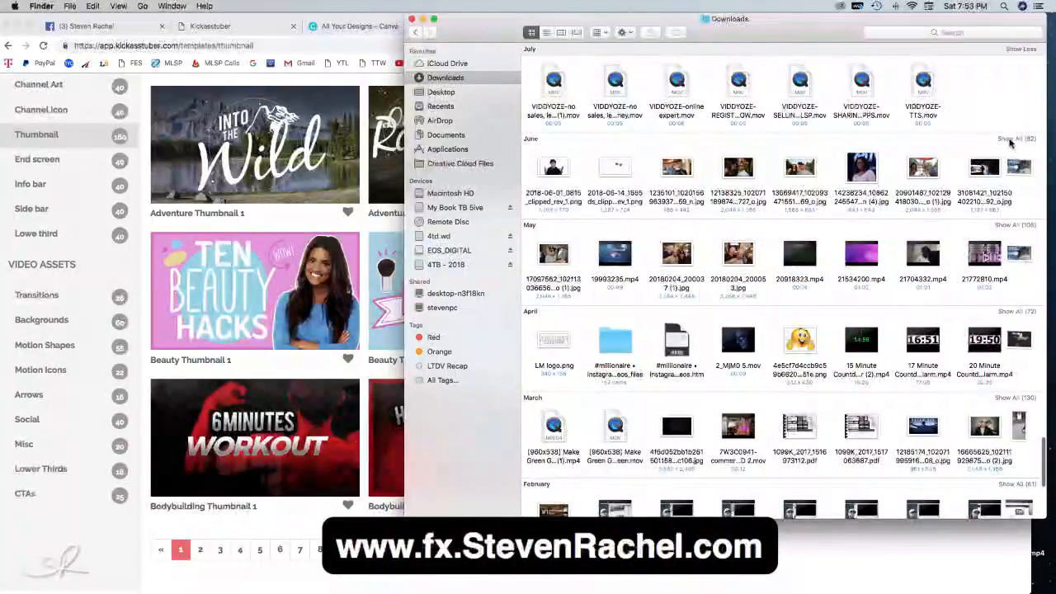
left_click(1014, 139)
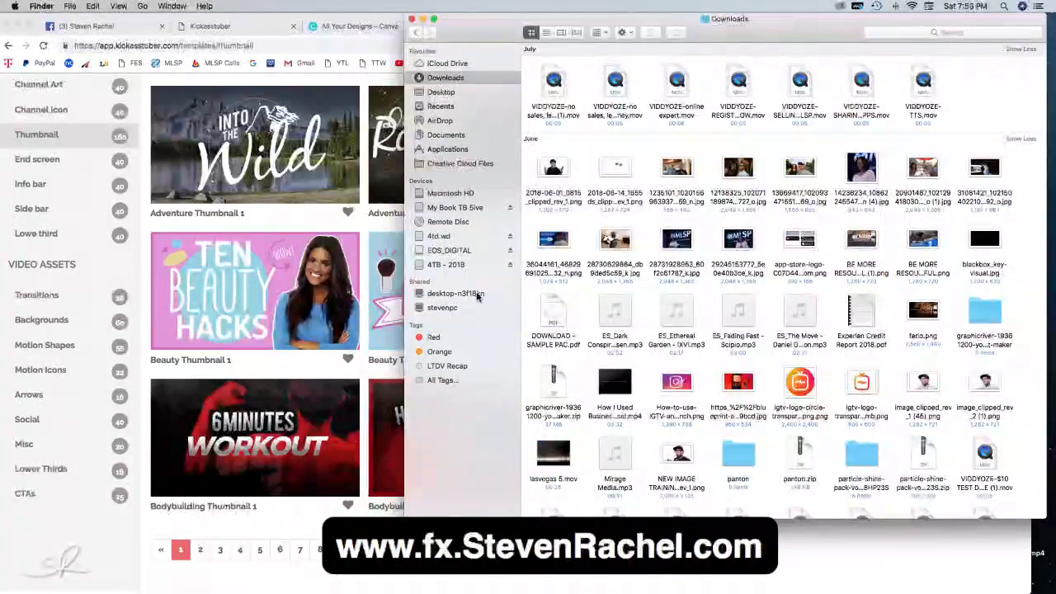
- Open the Live The Dream 10 folder inside Canon 70D Files 2018 on the 4TB - 2018 drive and view its photos
left_click(452, 264)
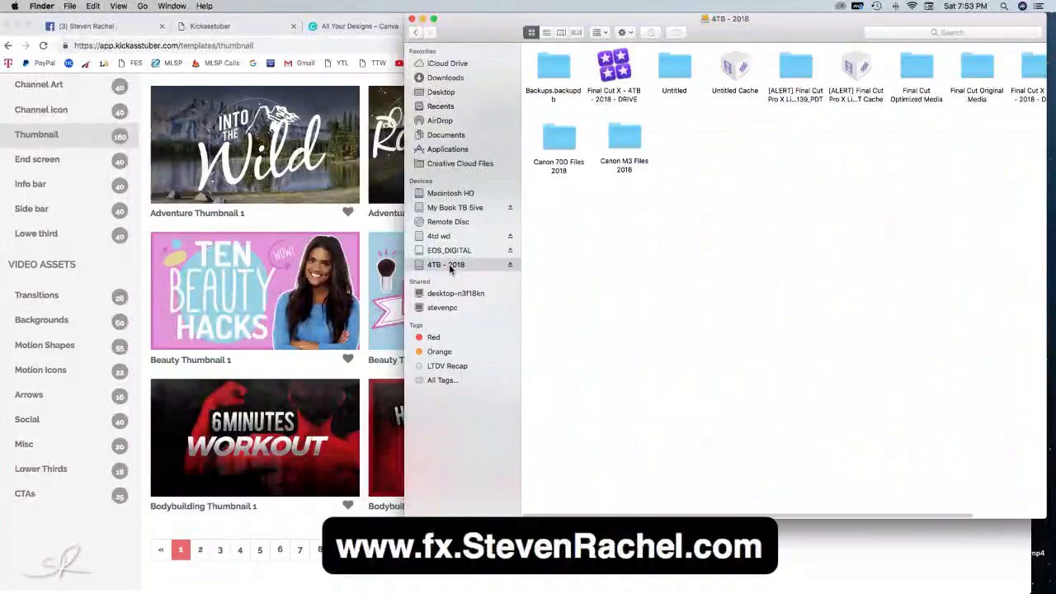
double_click(573, 151)
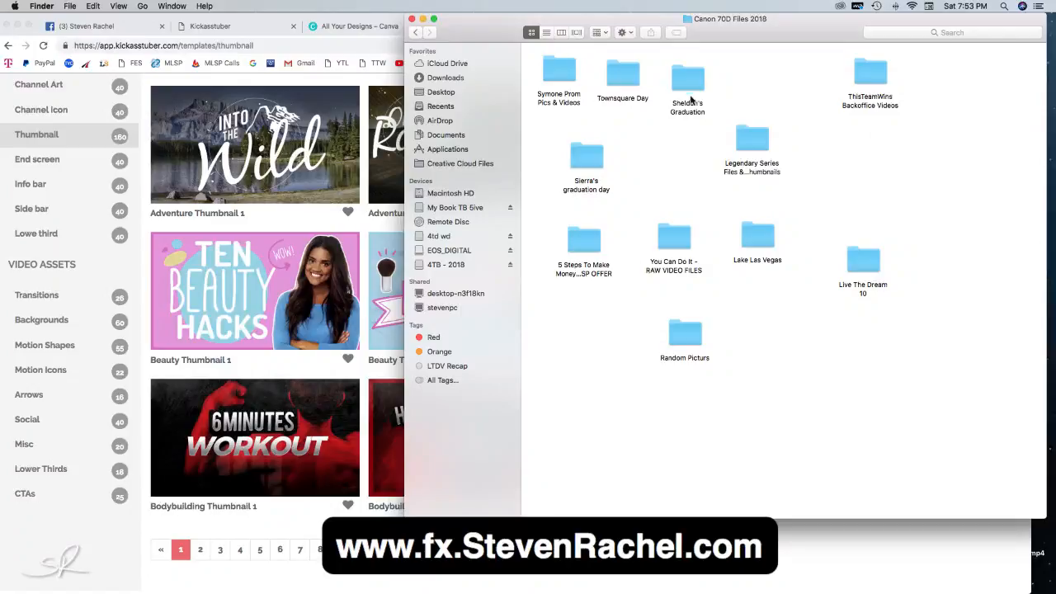
double_click(860, 259)
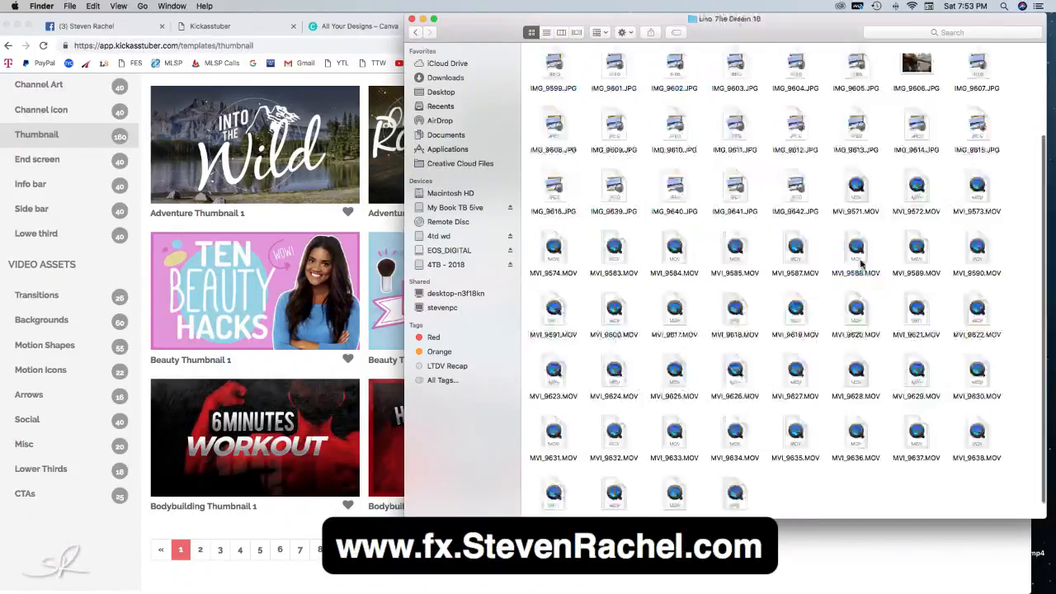
scroll(800, 229, "up", 3)
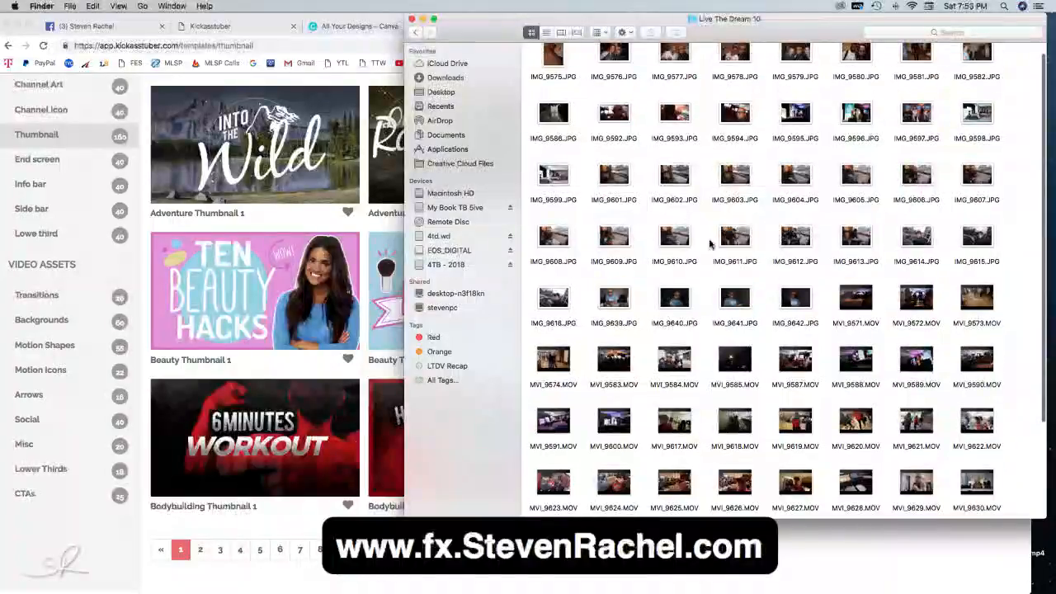
- Preview the photos from IMG_9610.JPG to IMG_9612.JPG, comparing IMG_9611.JPG with IMG_9612.JPG, and close the preview
left_click(565, 242)
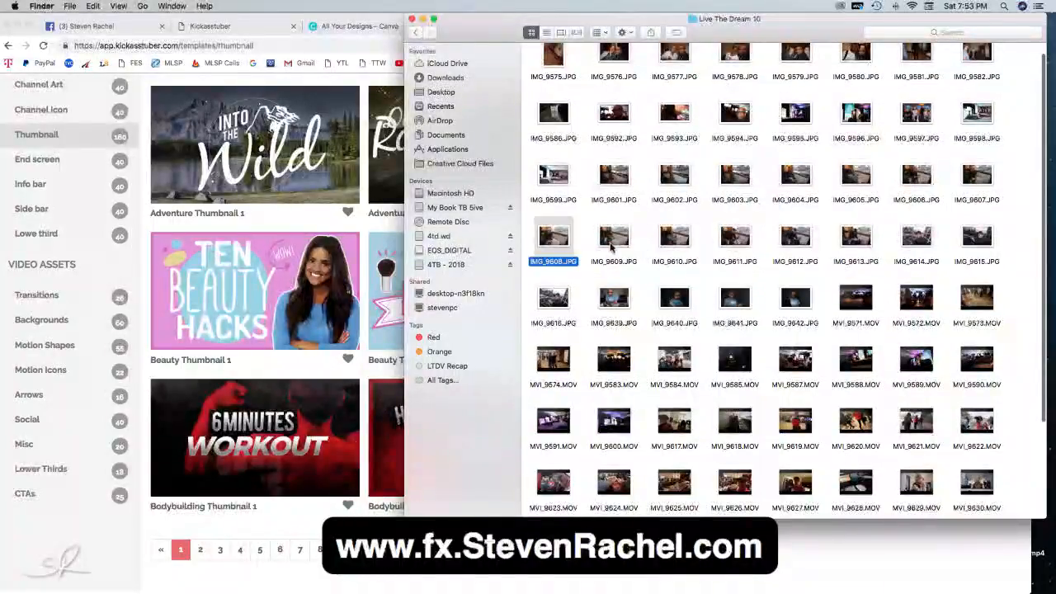
left_click(612, 246)
left_click(672, 241)
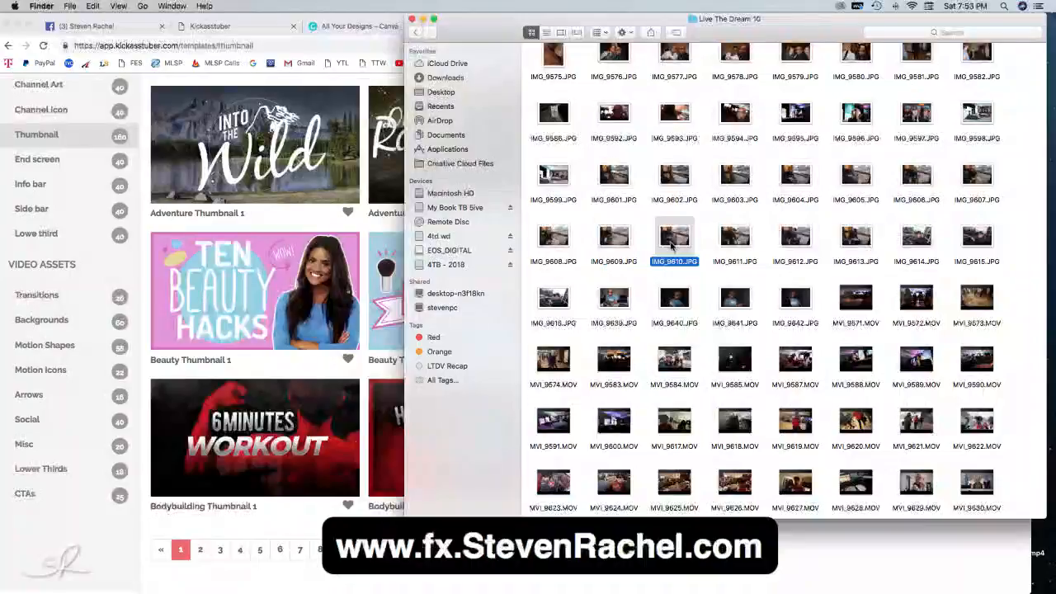
key("space")
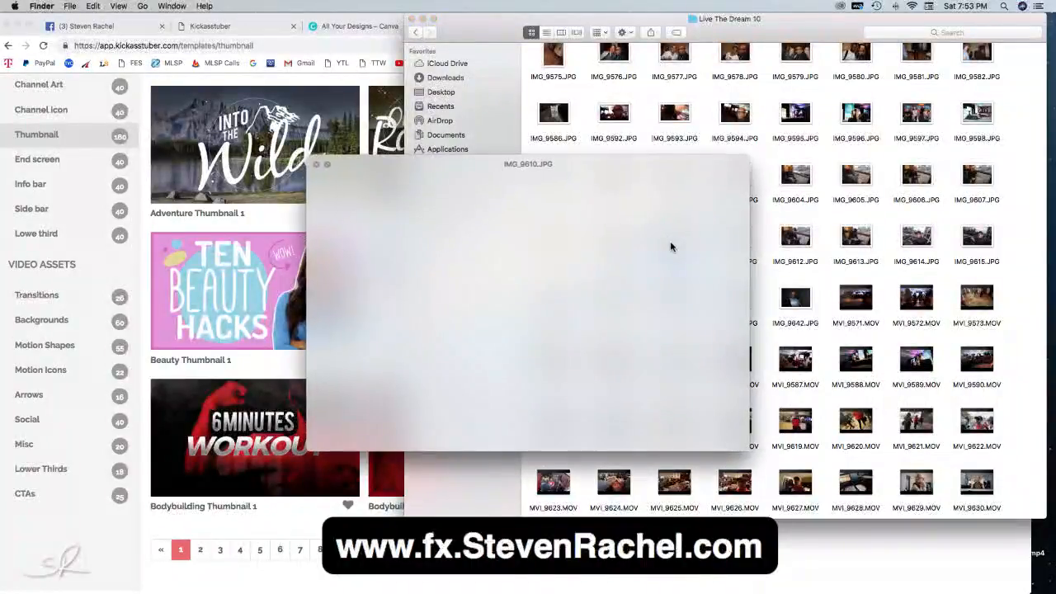
key("Right")
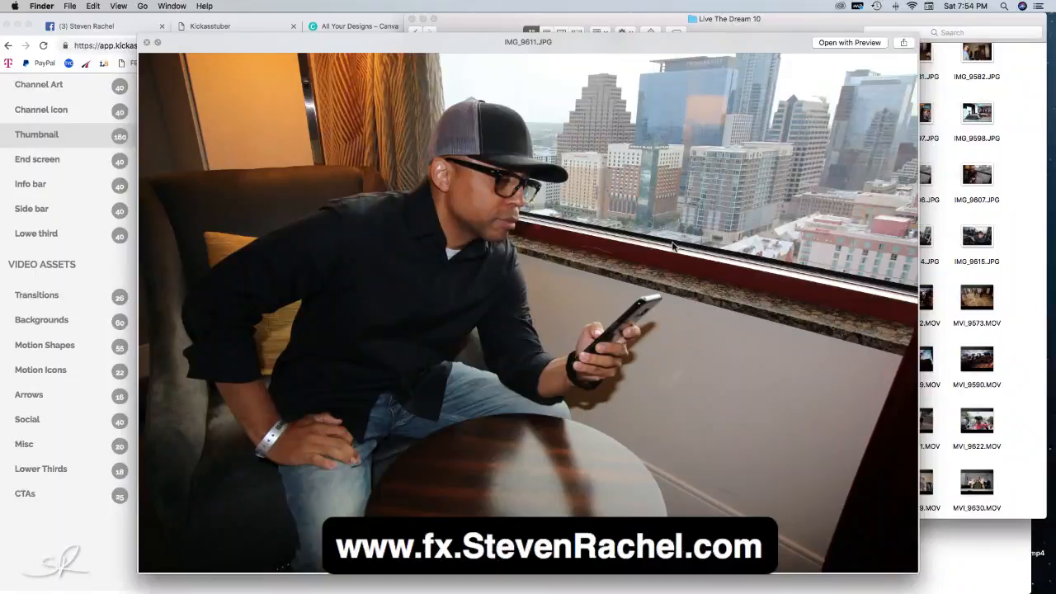
key("Right")
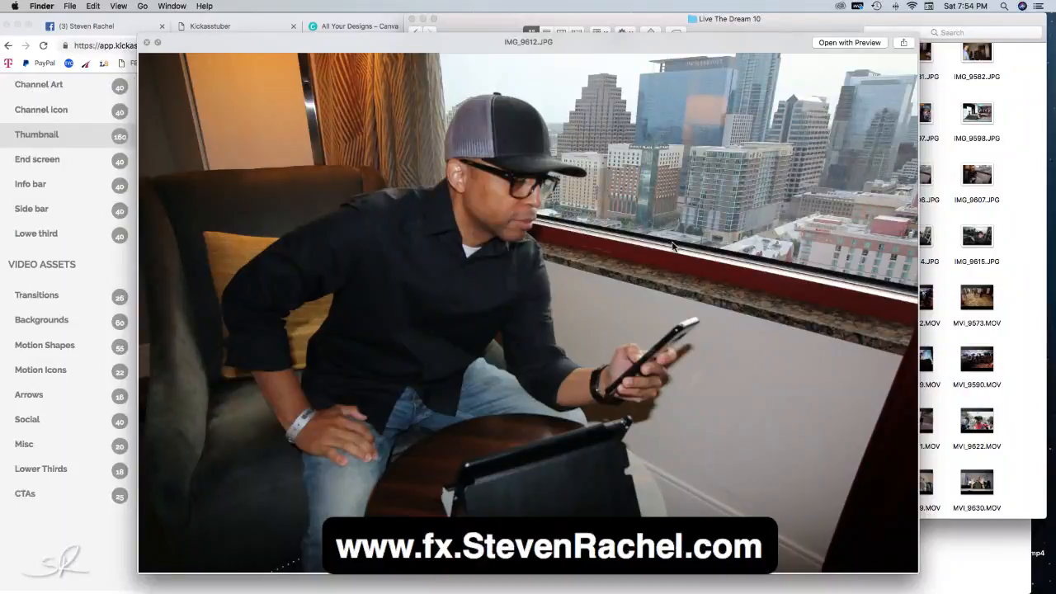
key("Left")
key("Right")
left_click(147, 43)
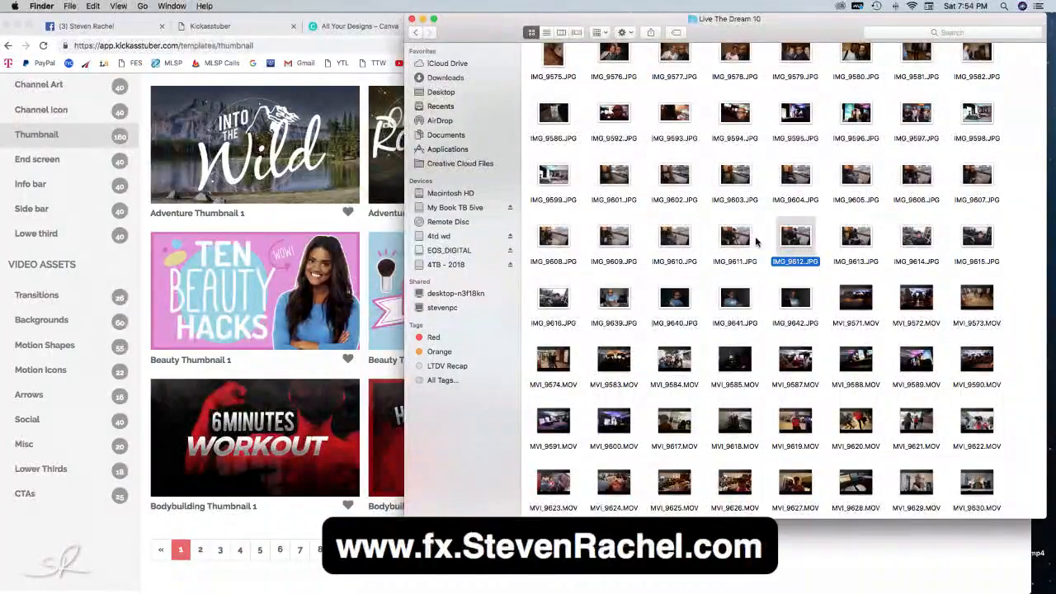
- Minimize the Finder window to return to Chrome, and browse page 2 of the Kickasstuber thumbnail templates
key("super+m")
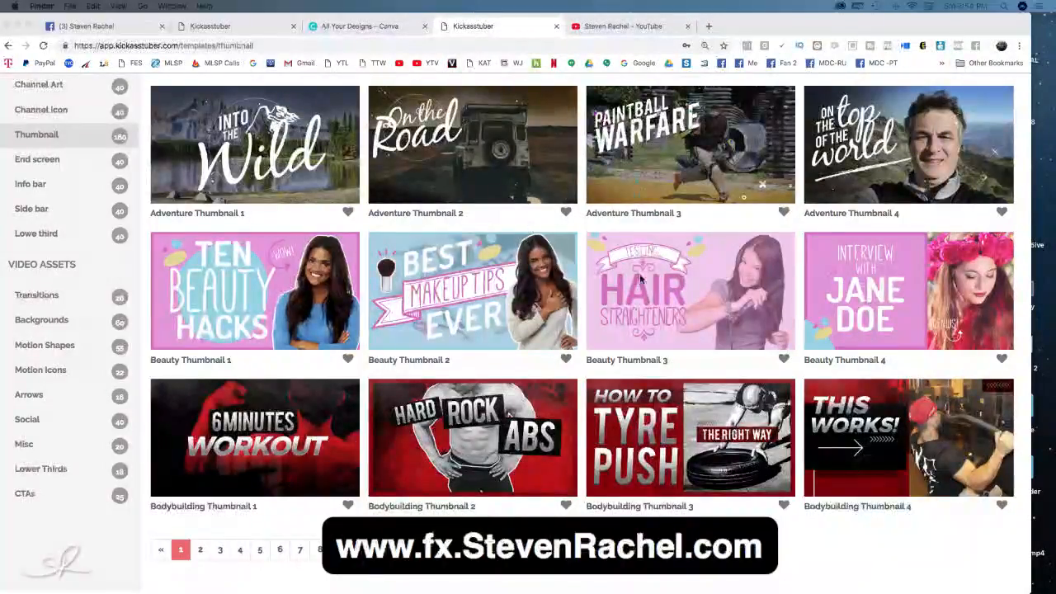
scroll(641, 278, "down", 1)
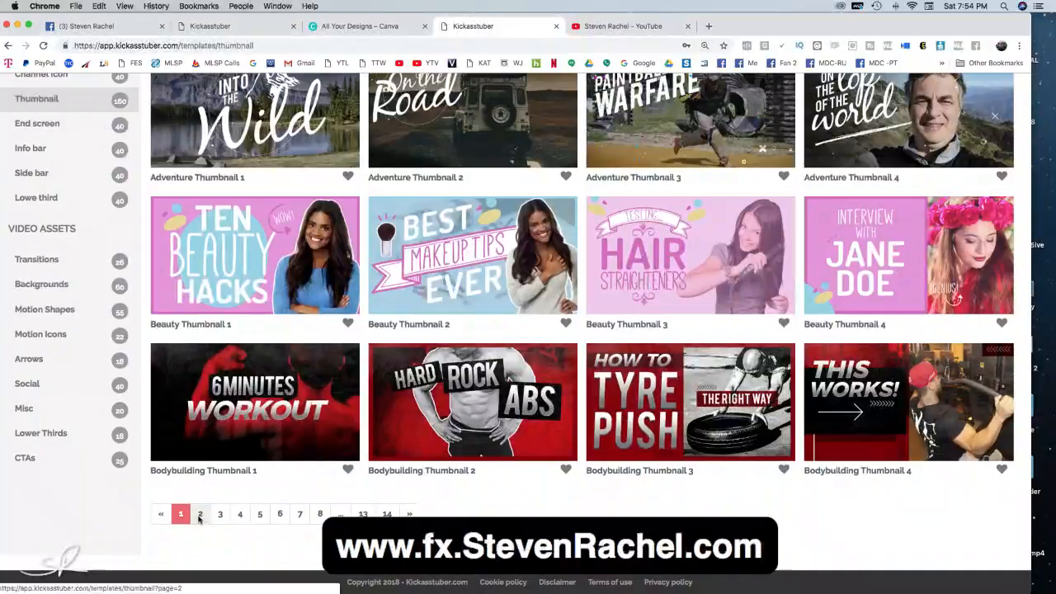
left_click(199, 515)
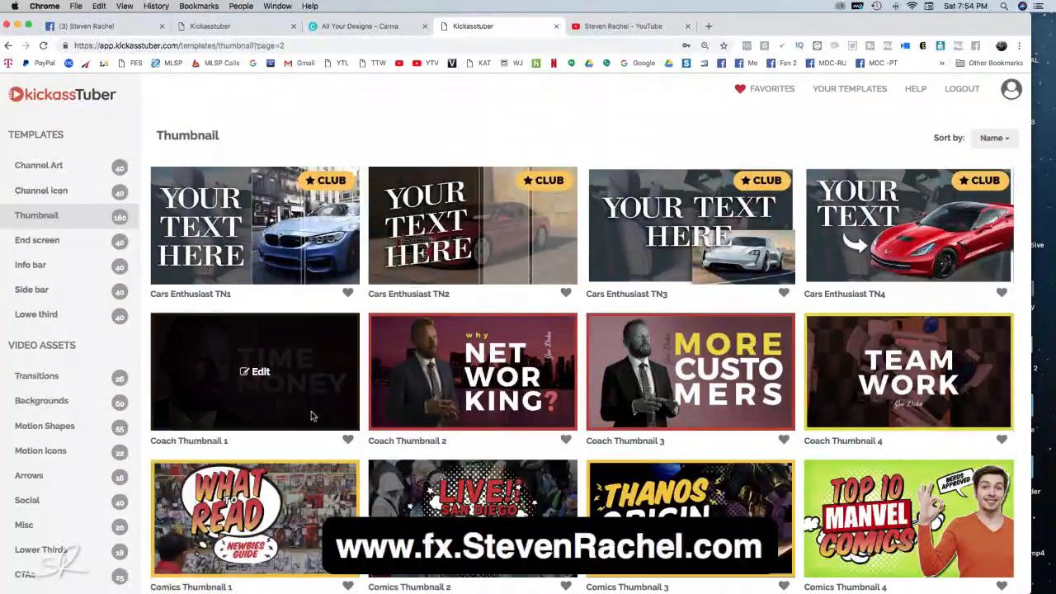
scroll(312, 417, "down", 2)
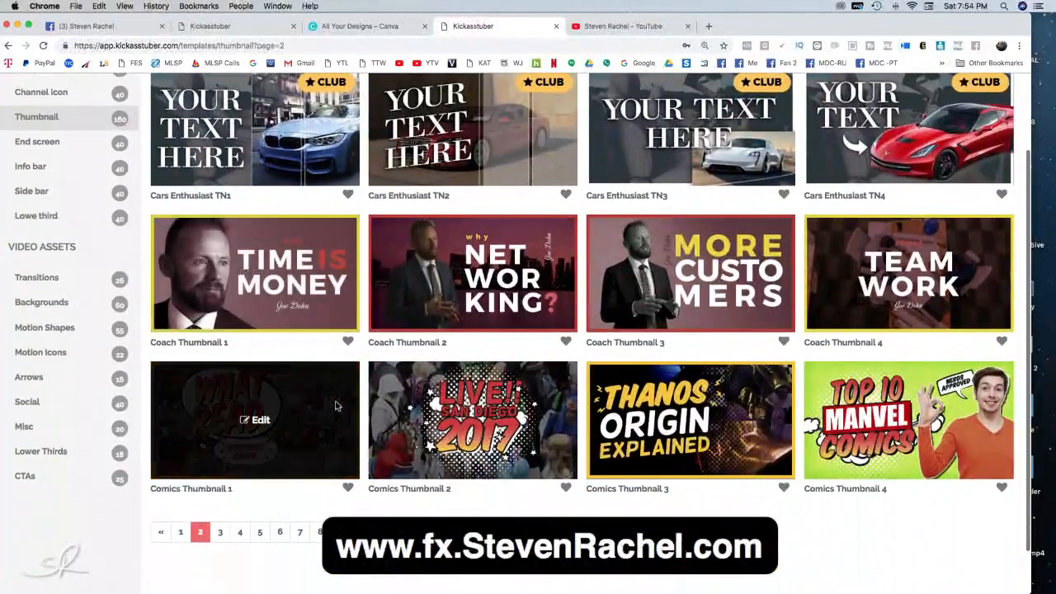
scroll(335, 405, "up", 1)
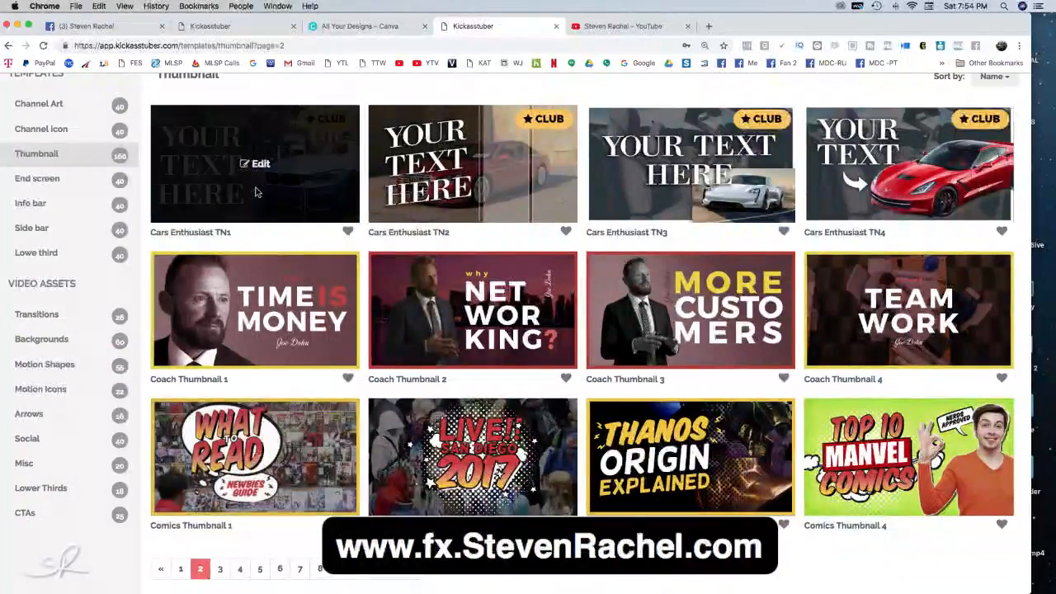
scroll(417, 216, "up", 2)
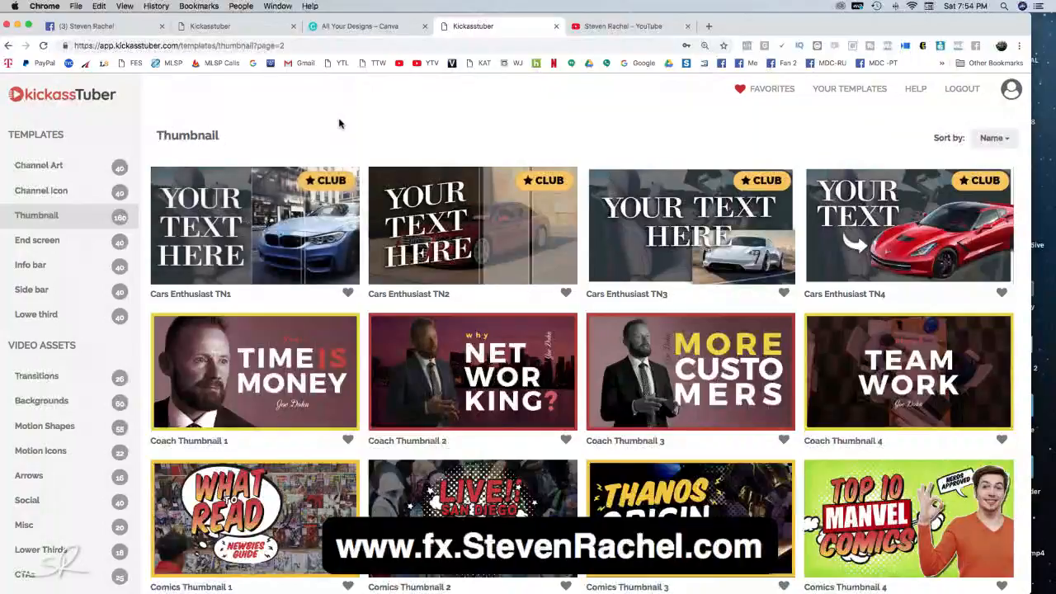
- Open page 3 of the thumbnail templates and look over the Dating, DIY and Doctor designs
scroll(244, 495, "down", 3)
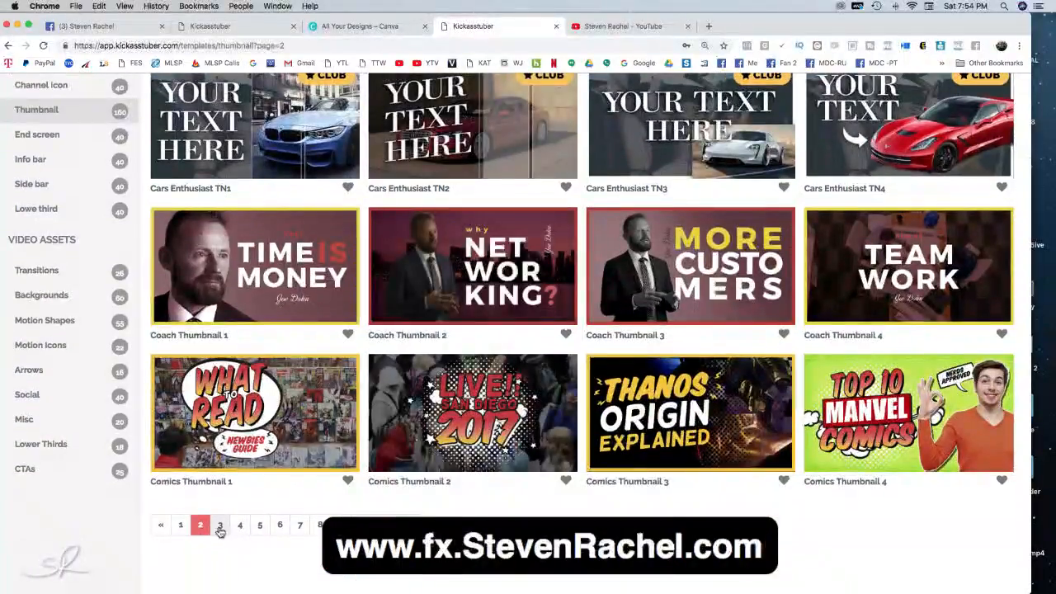
left_click(219, 526)
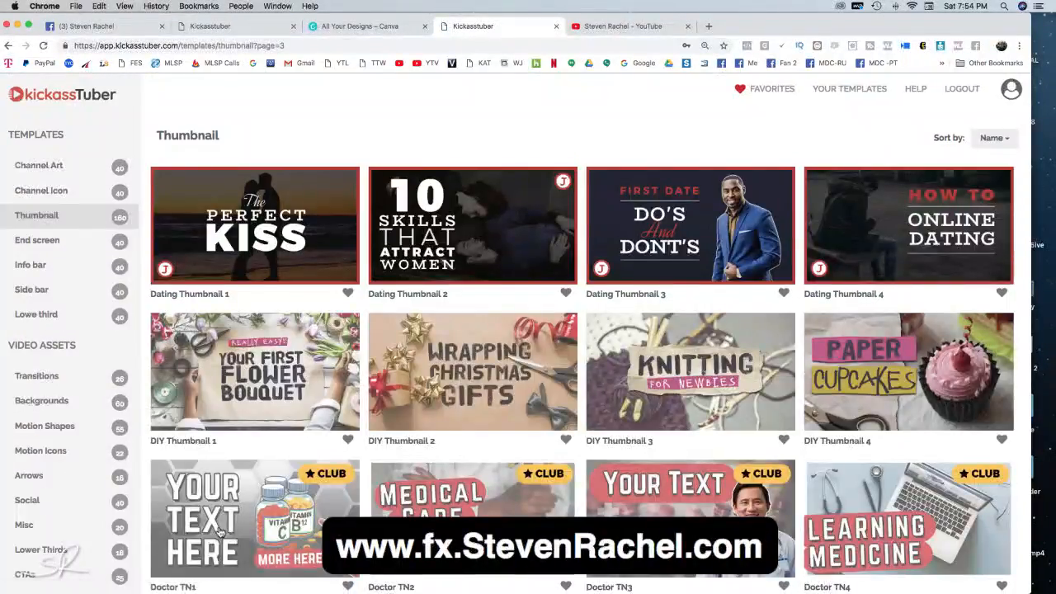
mouse_move(236, 528)
scroll(305, 499, "down", 2)
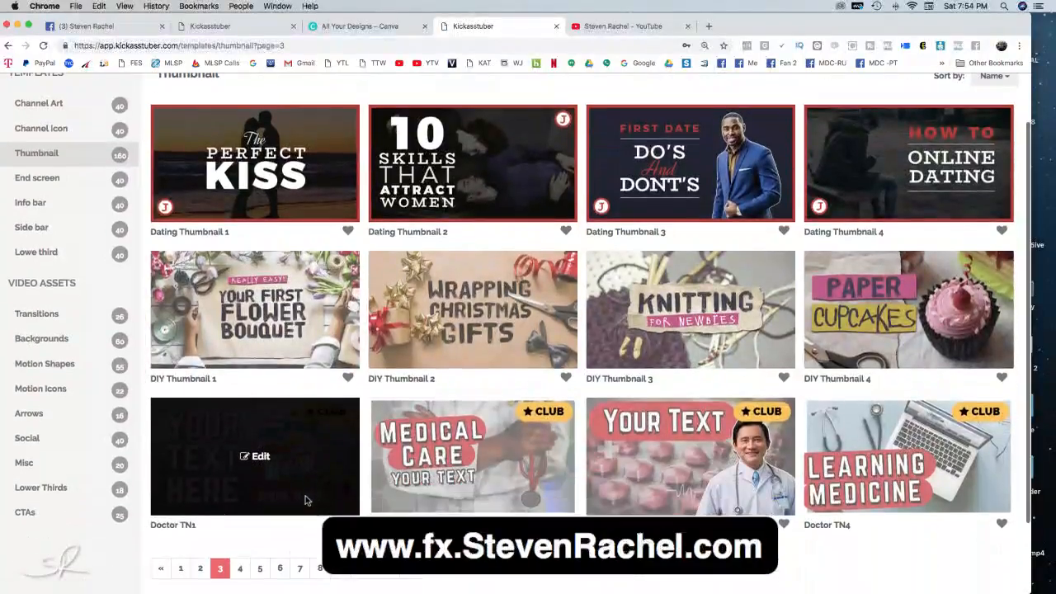
mouse_move(872, 184)
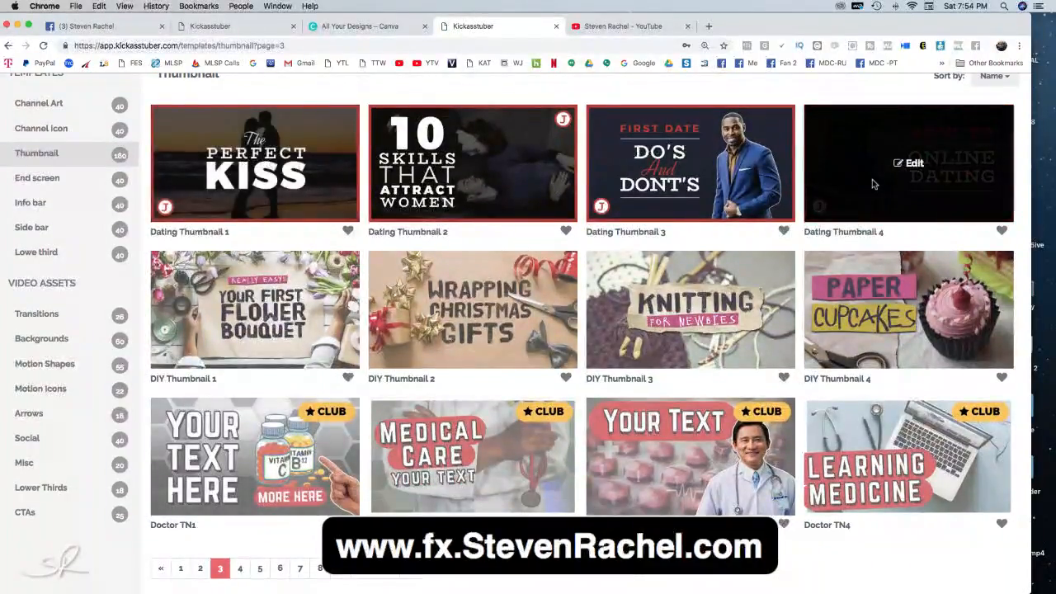
scroll(743, 272, "down", 3)
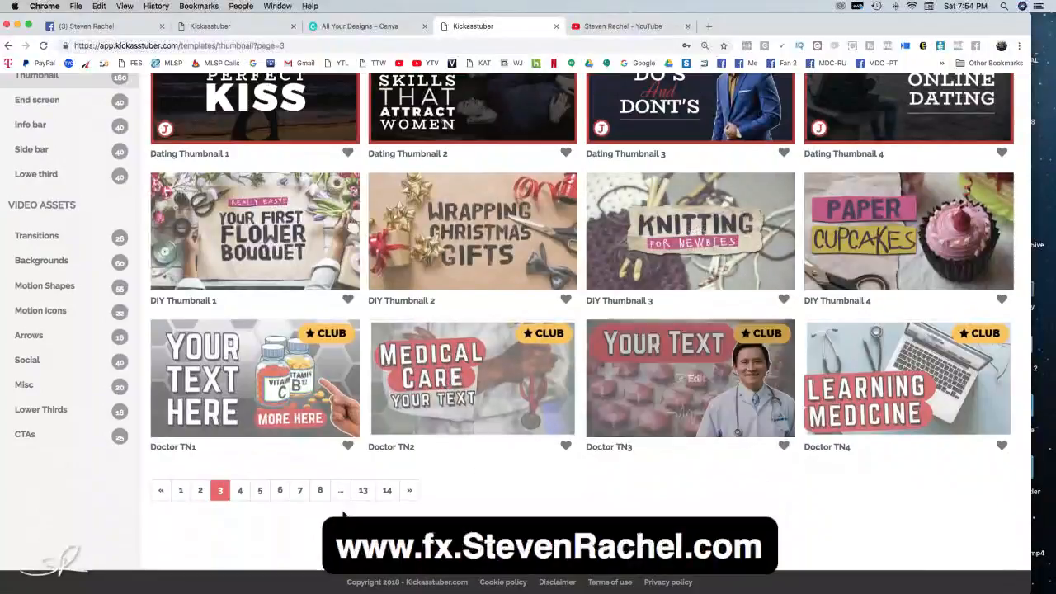
- Advance through pages 4 and 5 of the thumbnail templates, viewing the designs on each page
left_click(410, 491)
scroll(410, 498, "down", 5)
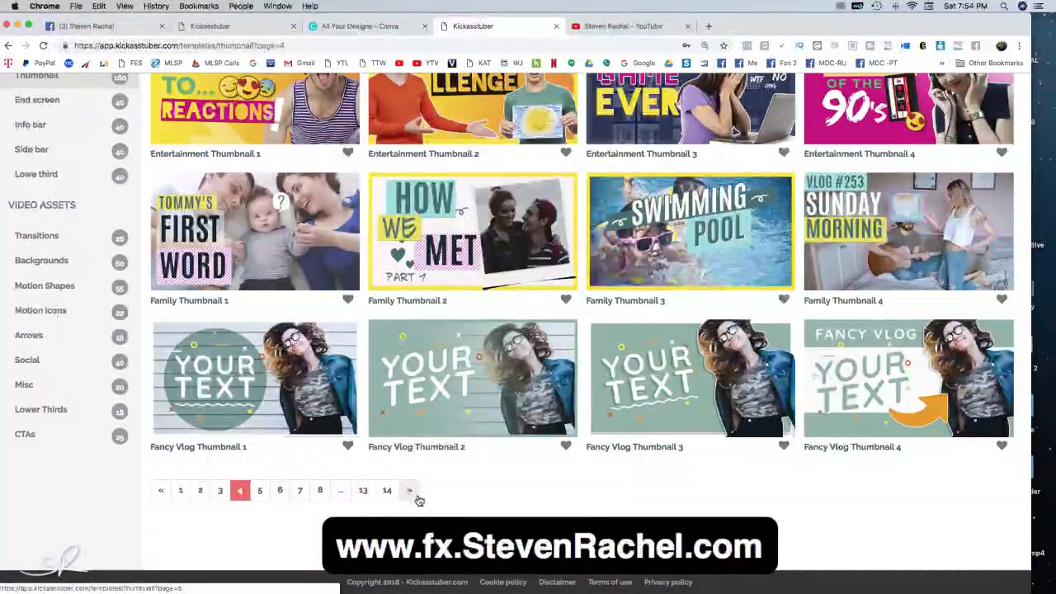
scroll(425, 500, "up", 1)
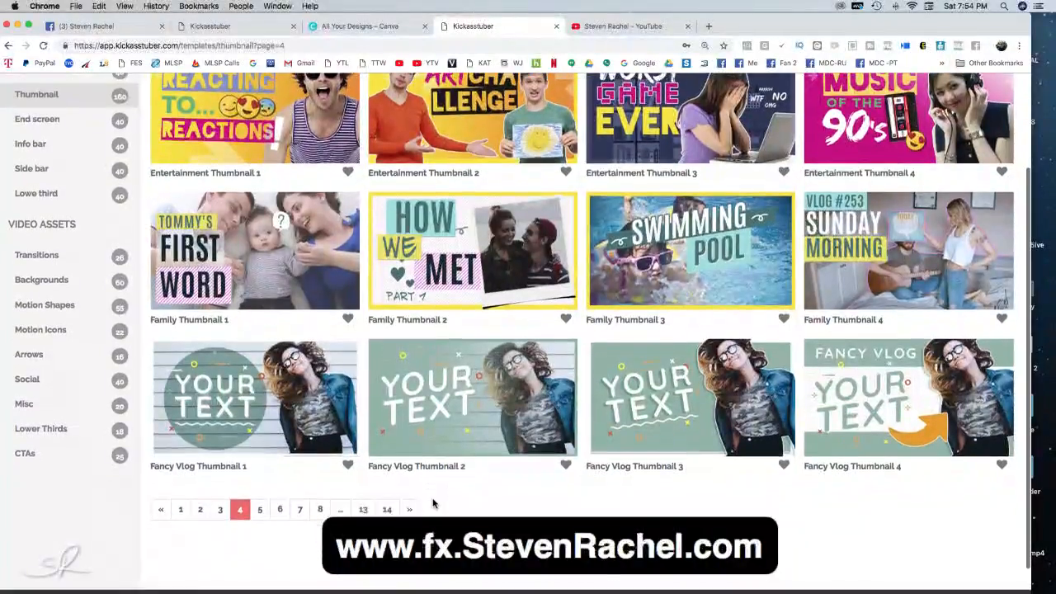
left_click(410, 509)
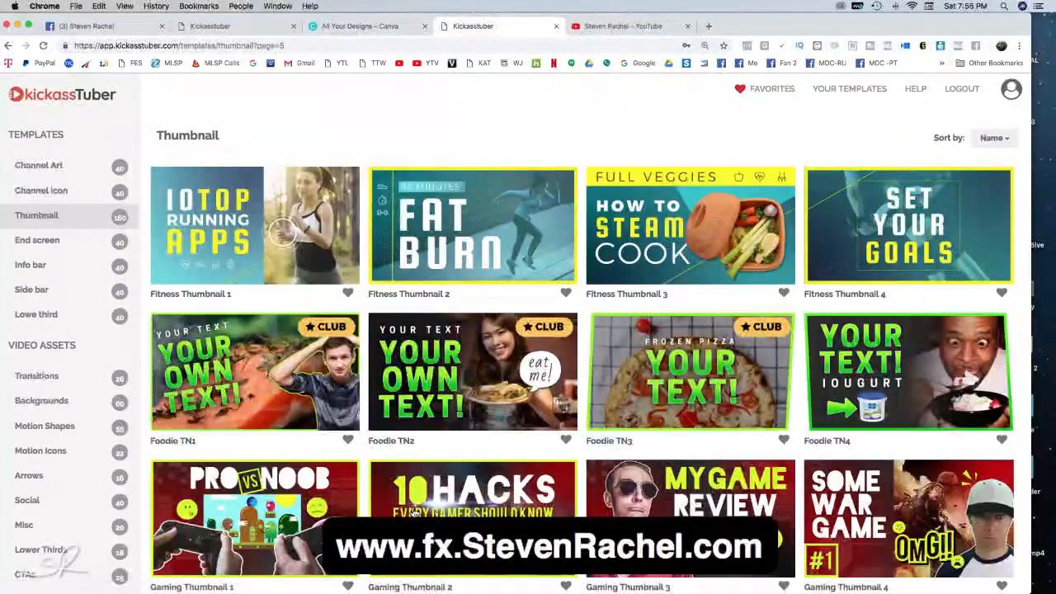
scroll(410, 509, "down", 3)
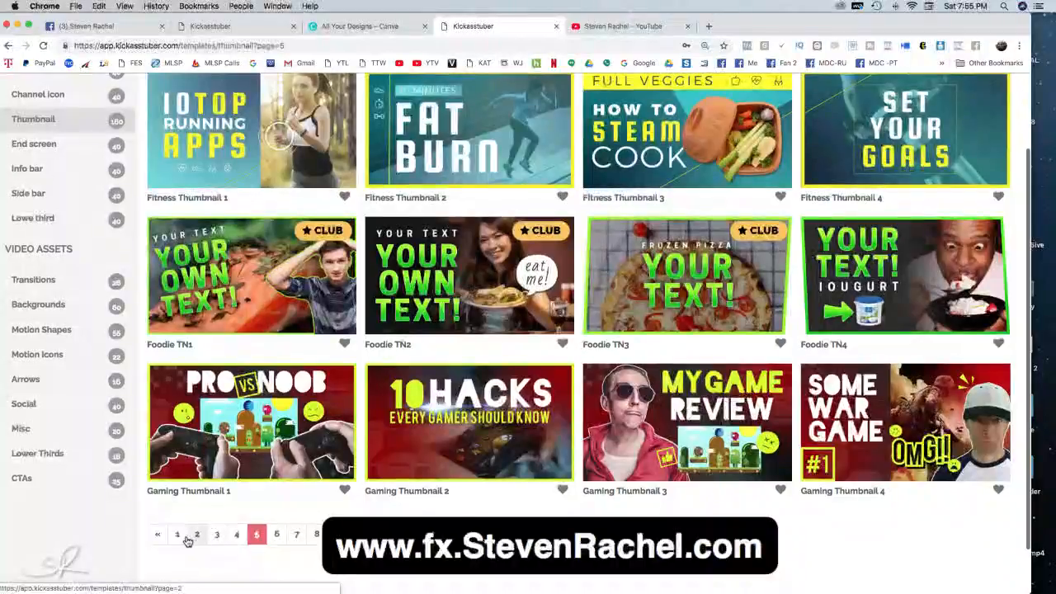
- Revisit page 4 of the thumbnail templates to examine its Family and Fancy Vlog designs, and return to page 5
left_click(236, 534)
scroll(236, 533, "down", 3)
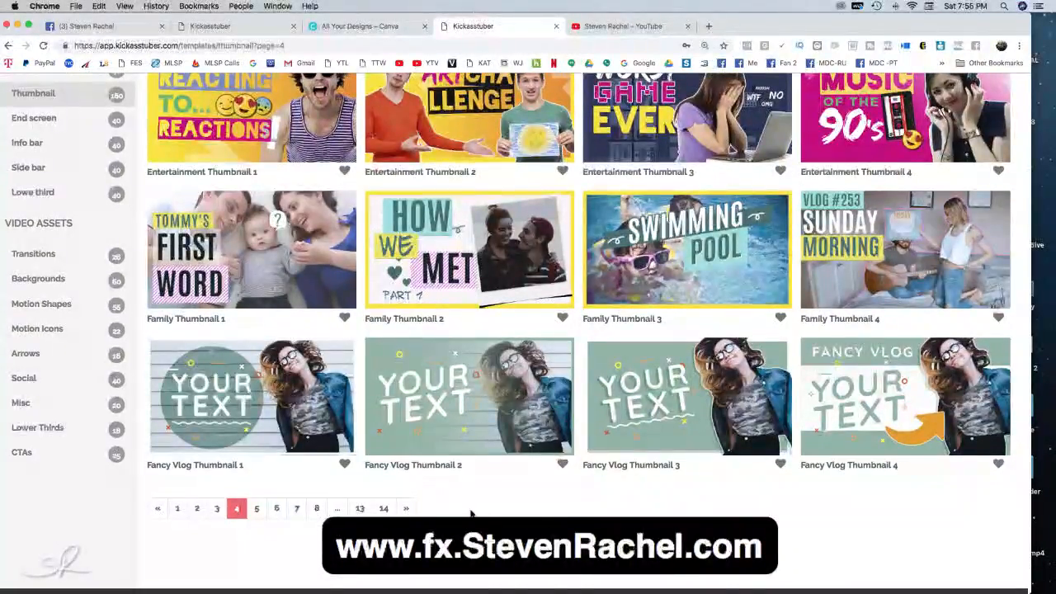
mouse_move(486, 443)
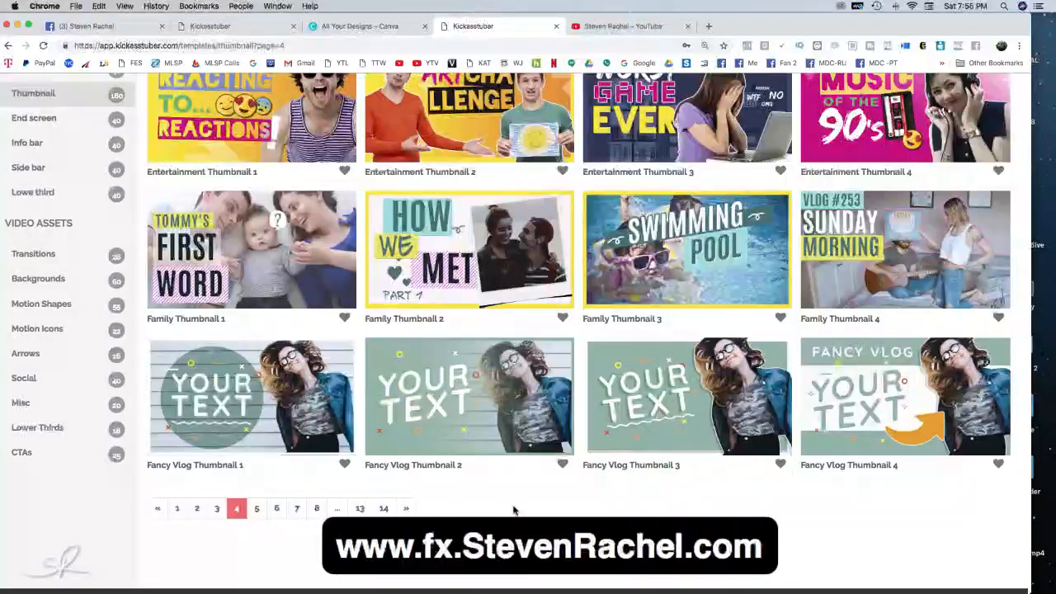
mouse_move(515, 465)
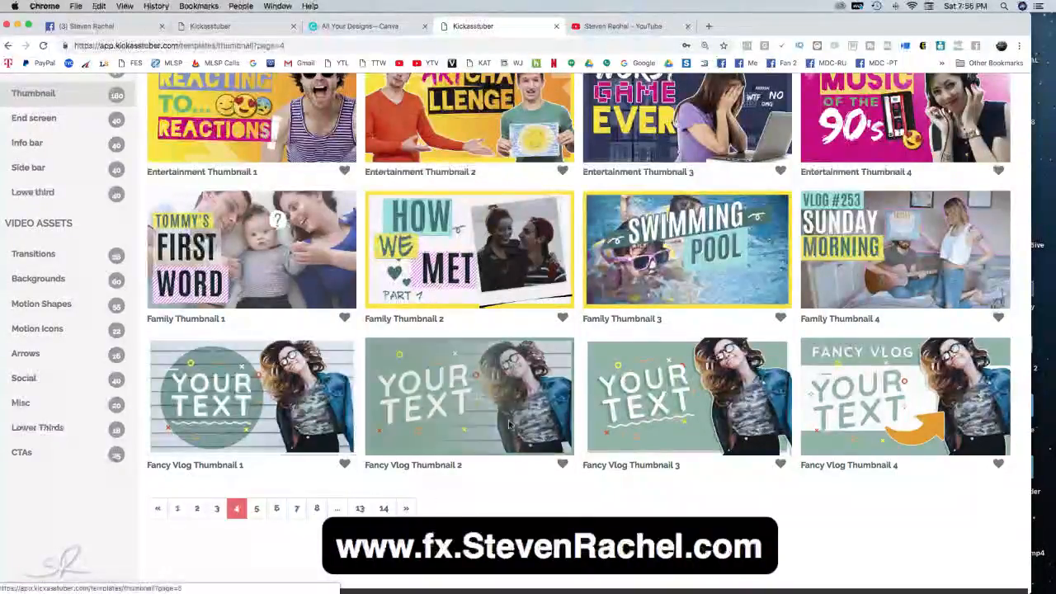
left_click(405, 508)
scroll(422, 509, "down", 1)
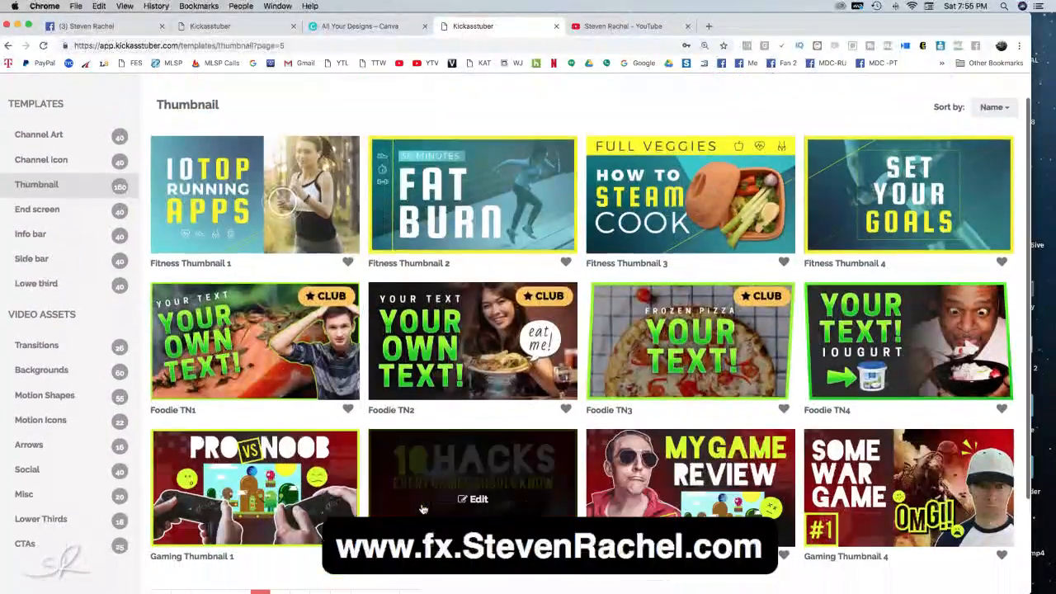
- Examine the Fitness, Foodie and Gaming thumbnail designs on page 5 of the templates
scroll(422, 509, "down", 3)
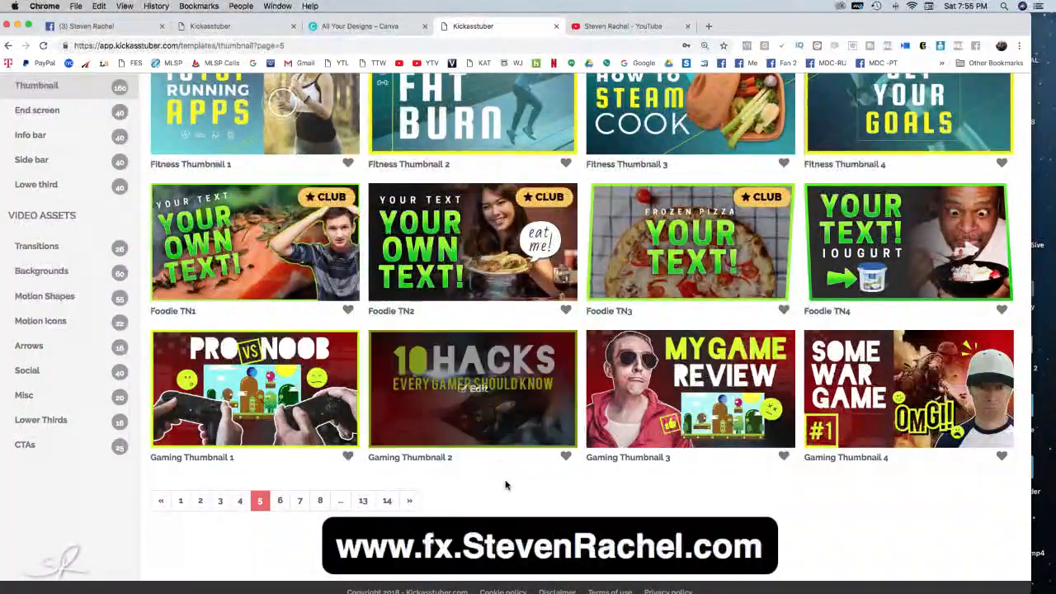
scroll(466, 511, "up", 2)
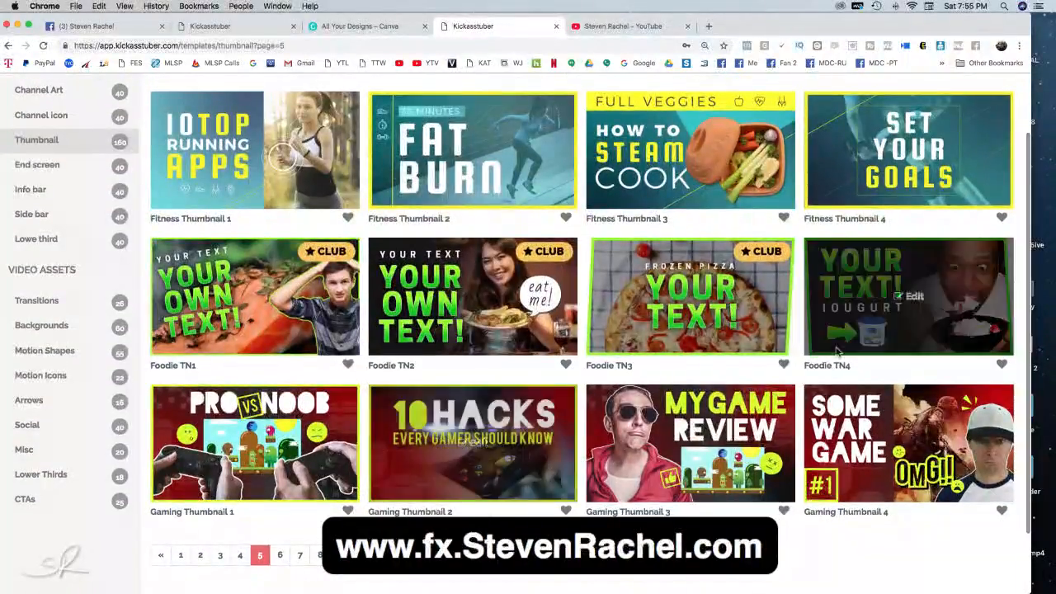
mouse_move(968, 339)
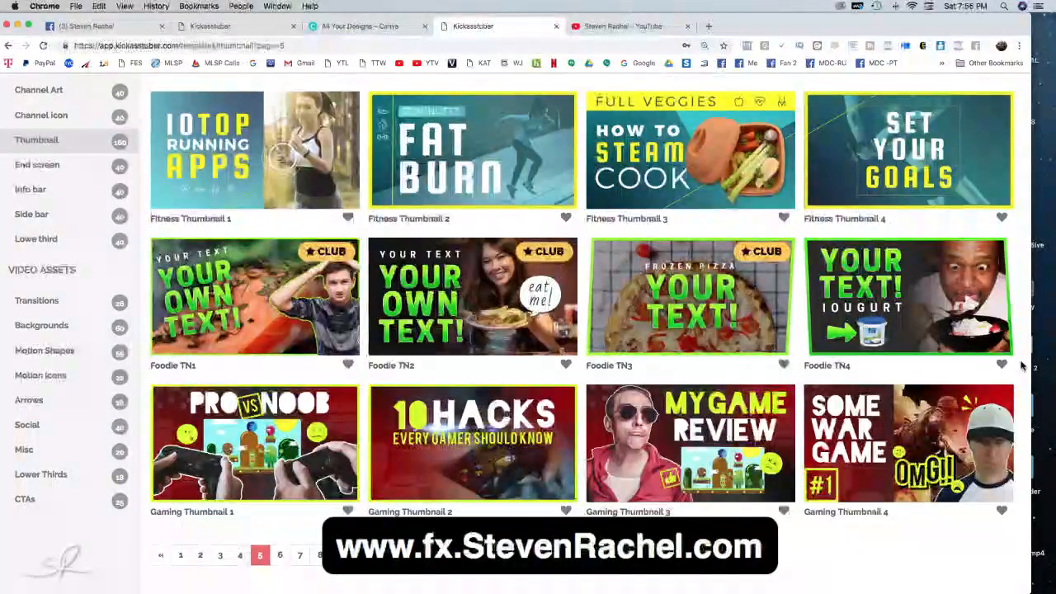
mouse_move(933, 345)
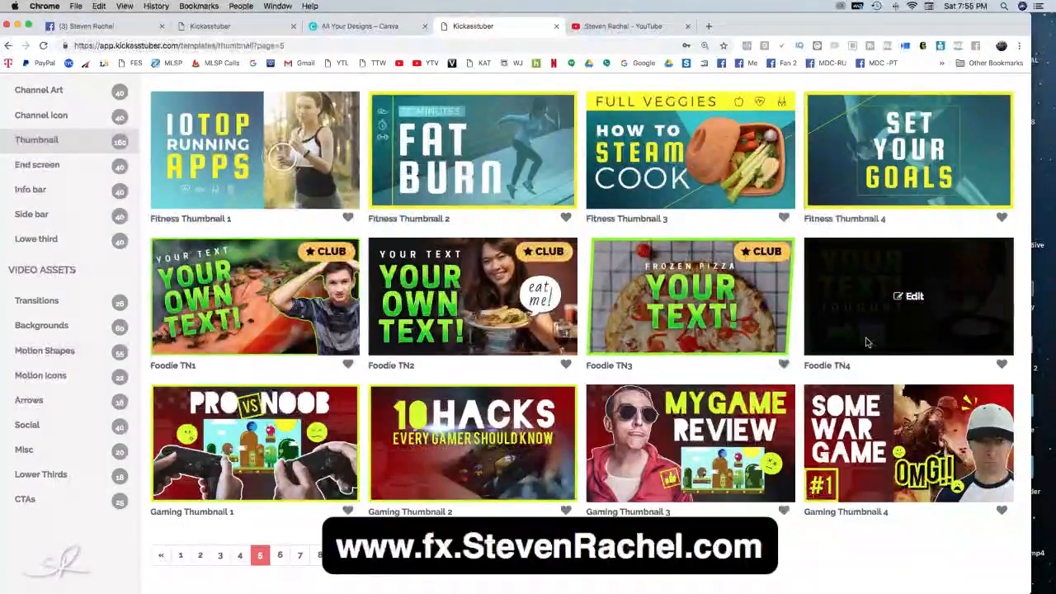
- Browse pages 6 and 7 of the thumbnail templates, from the Gaming Two and Horror designs to the Luxury and Marketing ones
left_click(279, 557)
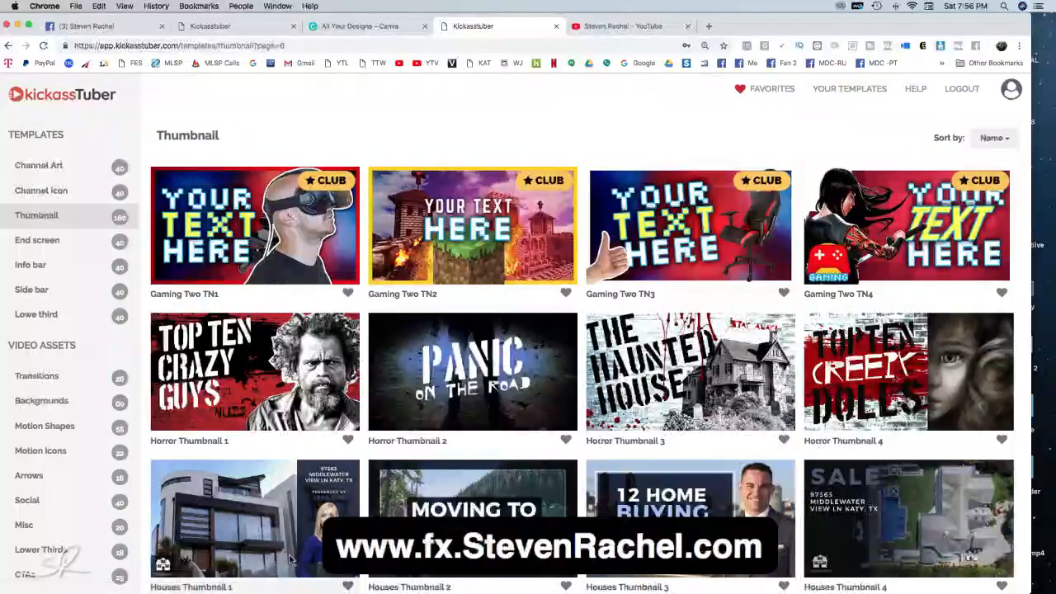
scroll(470, 545, "down", 3)
scroll(470, 545, "up", 1)
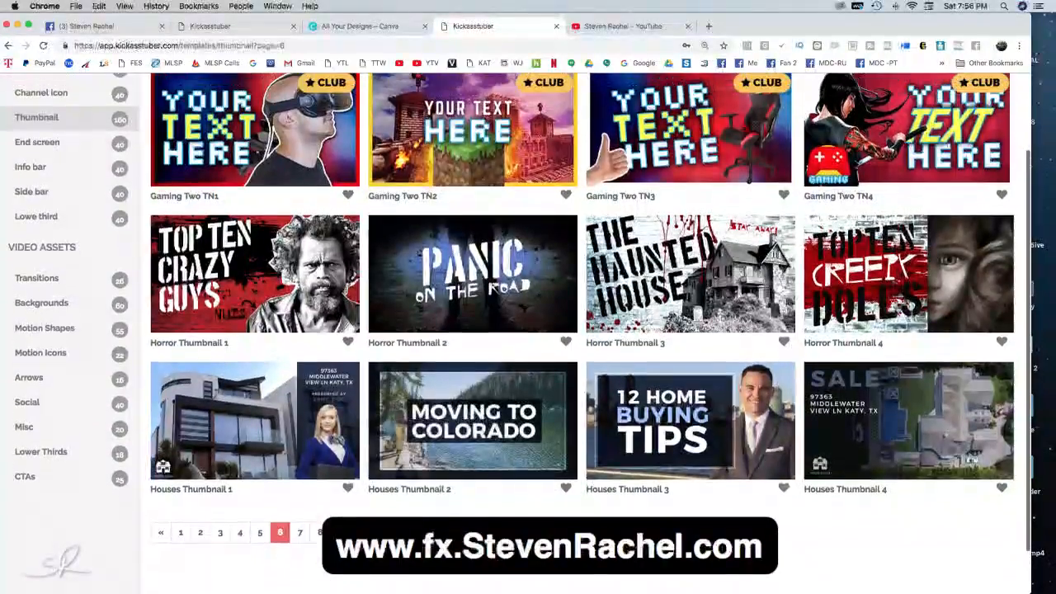
scroll(473, 445, "down", 1)
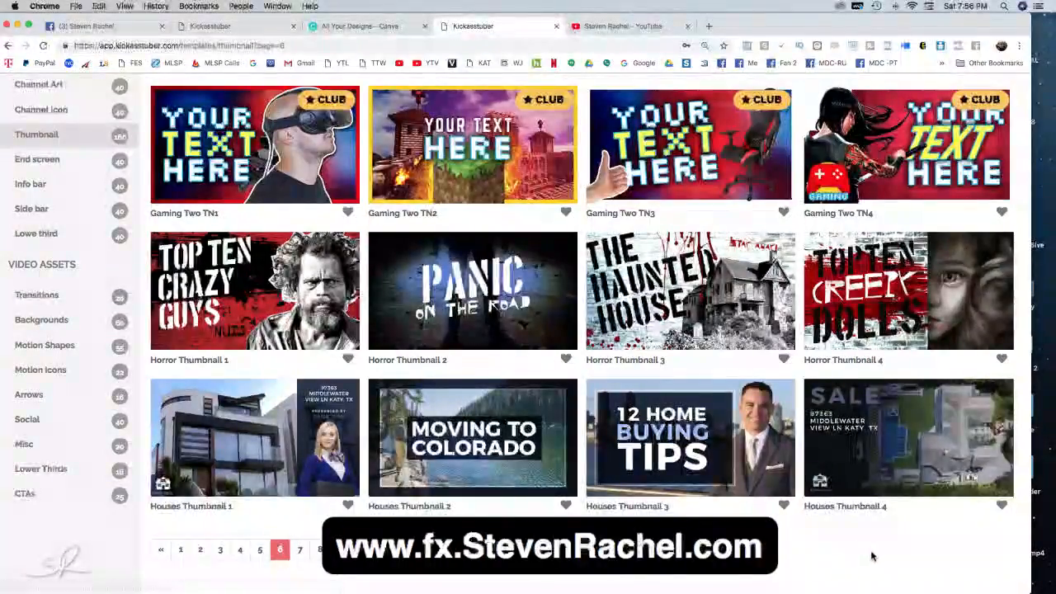
scroll(870, 556, "down", 1)
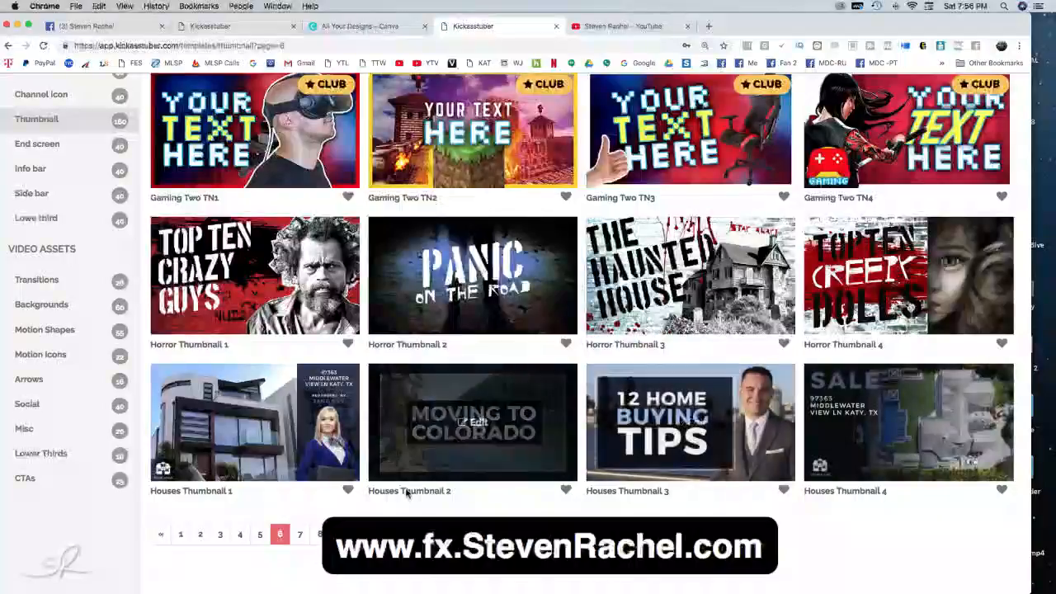
left_click(299, 537)
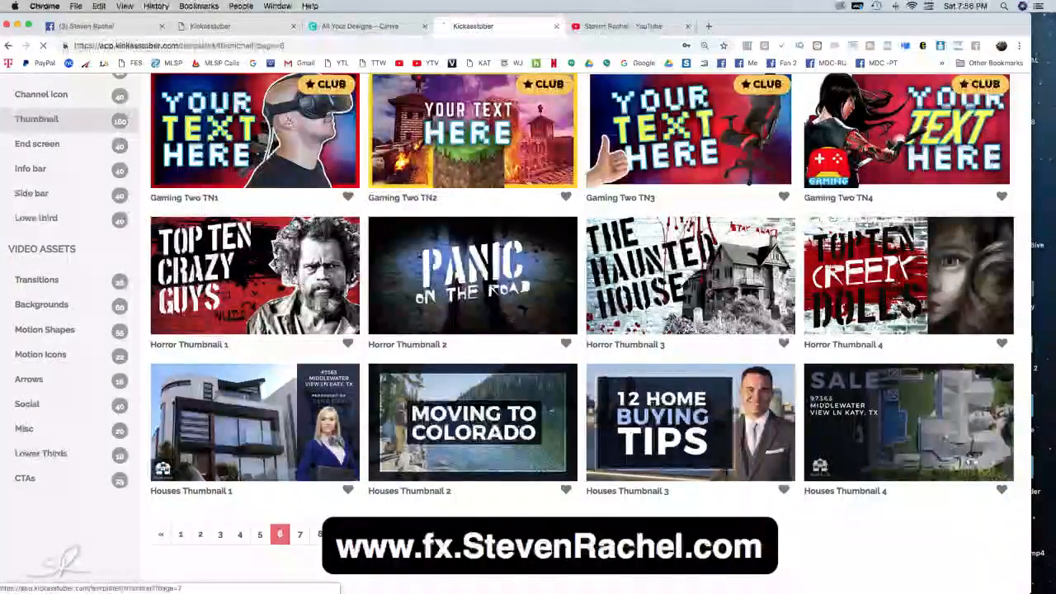
scroll(528, 330, "down", 3)
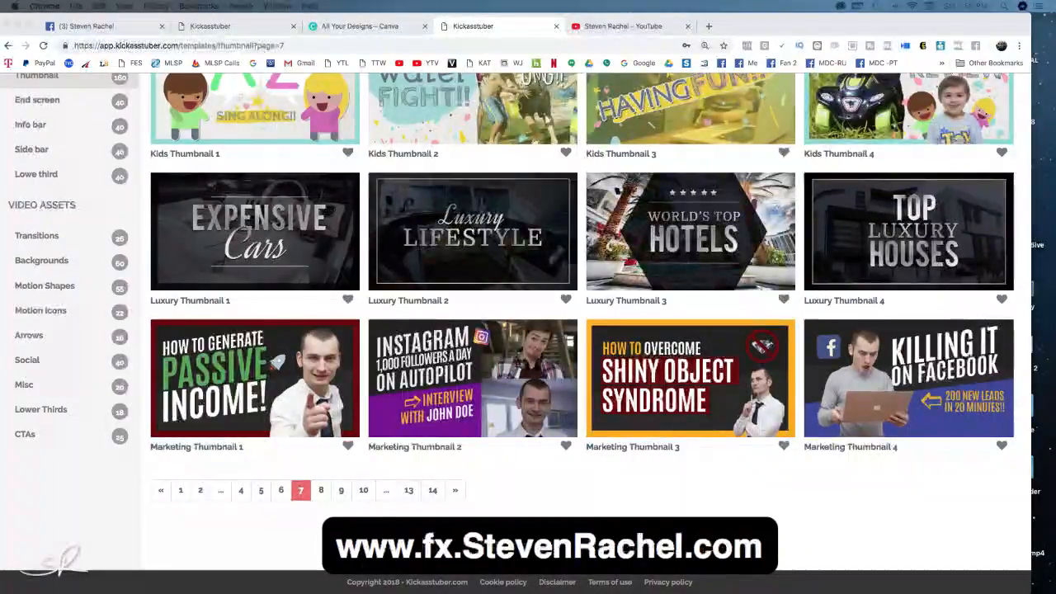
- Bring the Finder photo window over the browser, preview IMG_9612.JPG at large size, and move the window back off screen
left_click_drag(1055, 78, 639, 33)
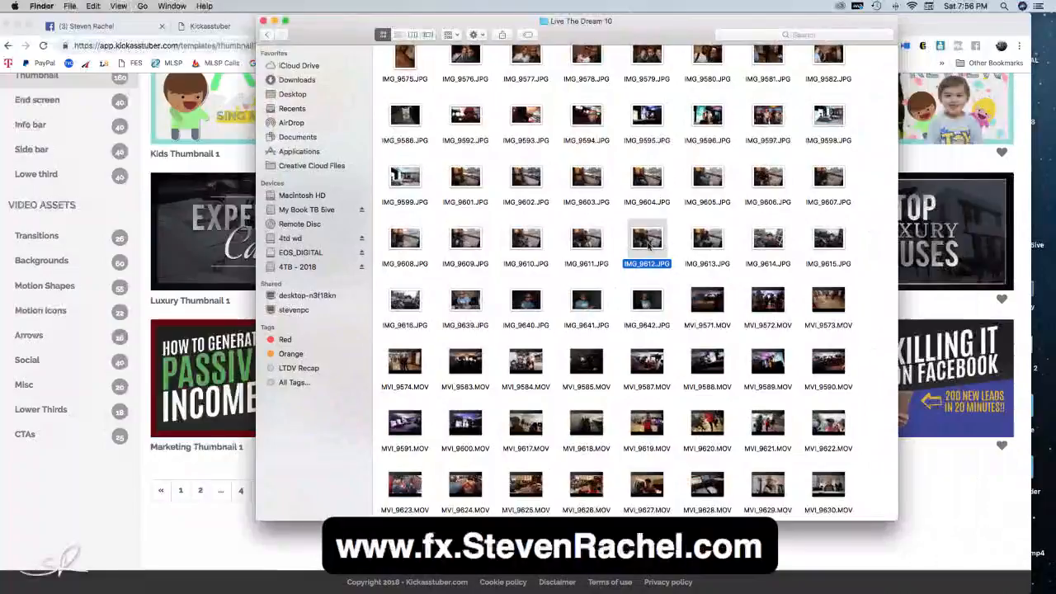
key("space")
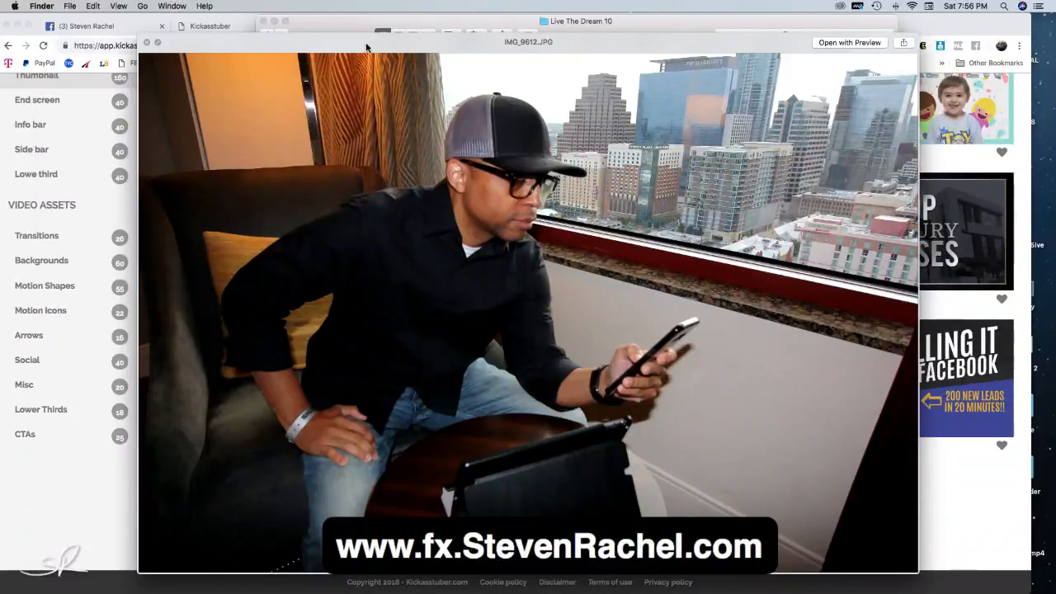
key("space")
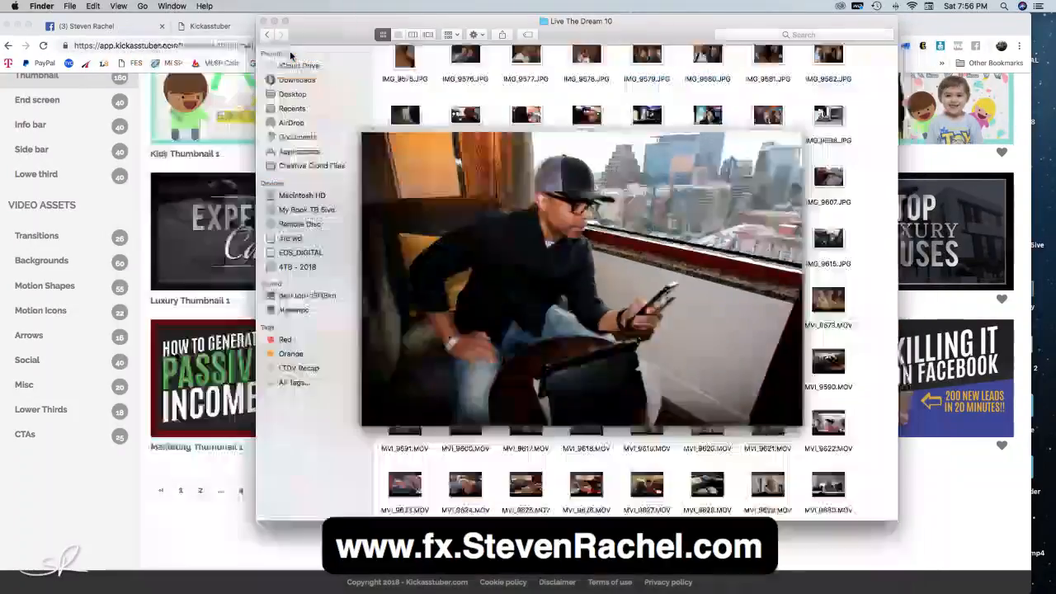
left_click_drag(315, 29, 1055, 66)
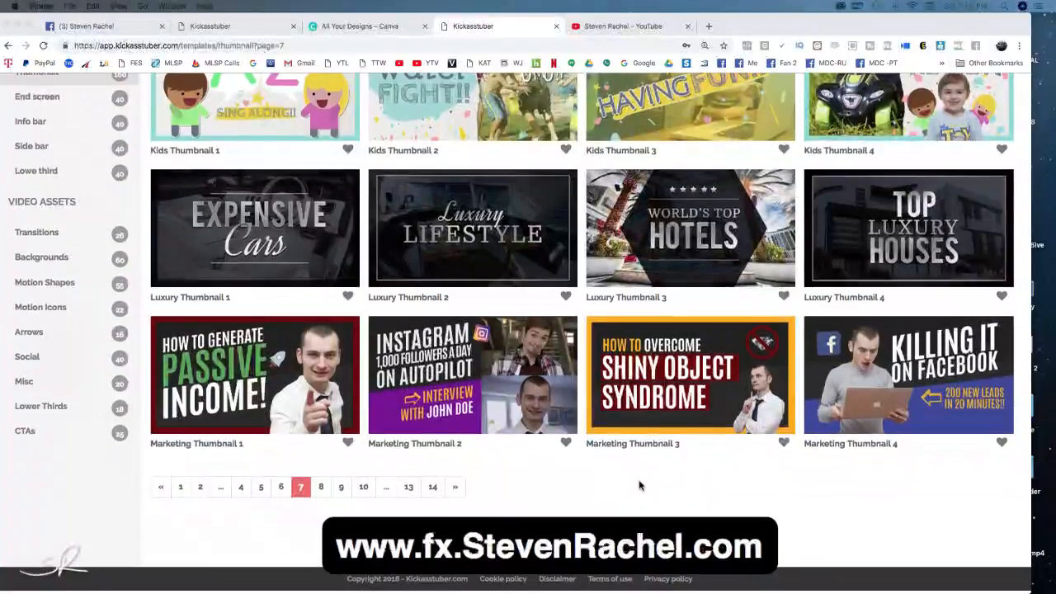
- Open page 8 of the thumbnail templates and examine the Mortgage Broker, Motivation and Movies designs
left_click(453, 491)
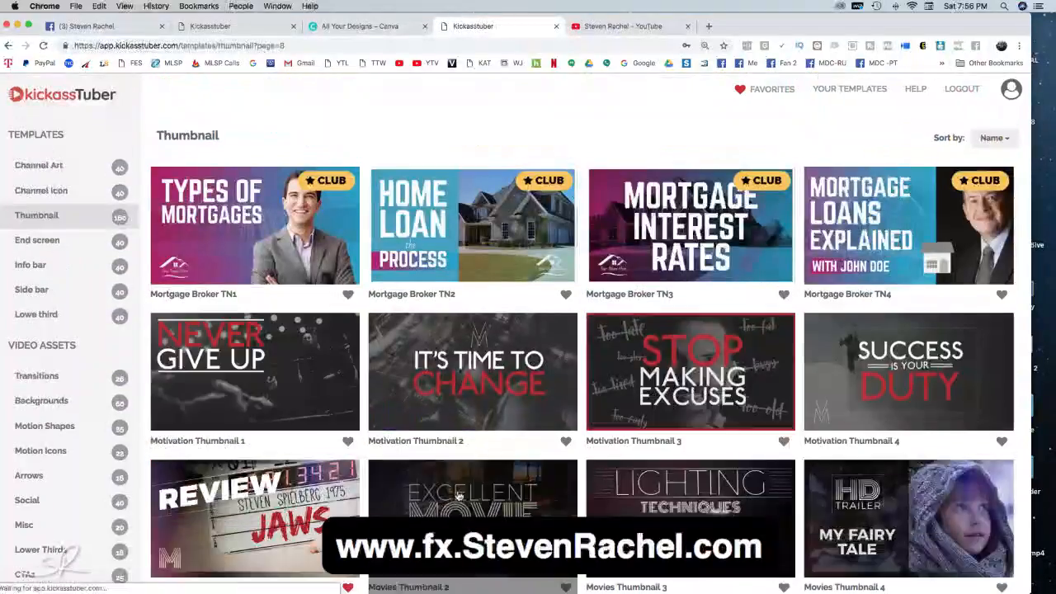
left_click(1041, 178)
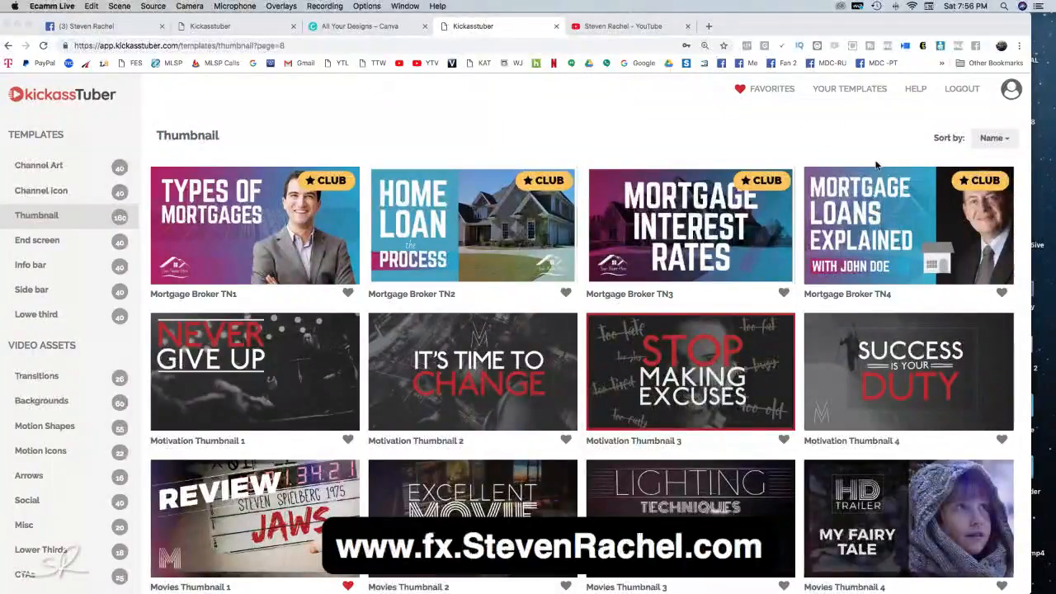
left_click(203, 292)
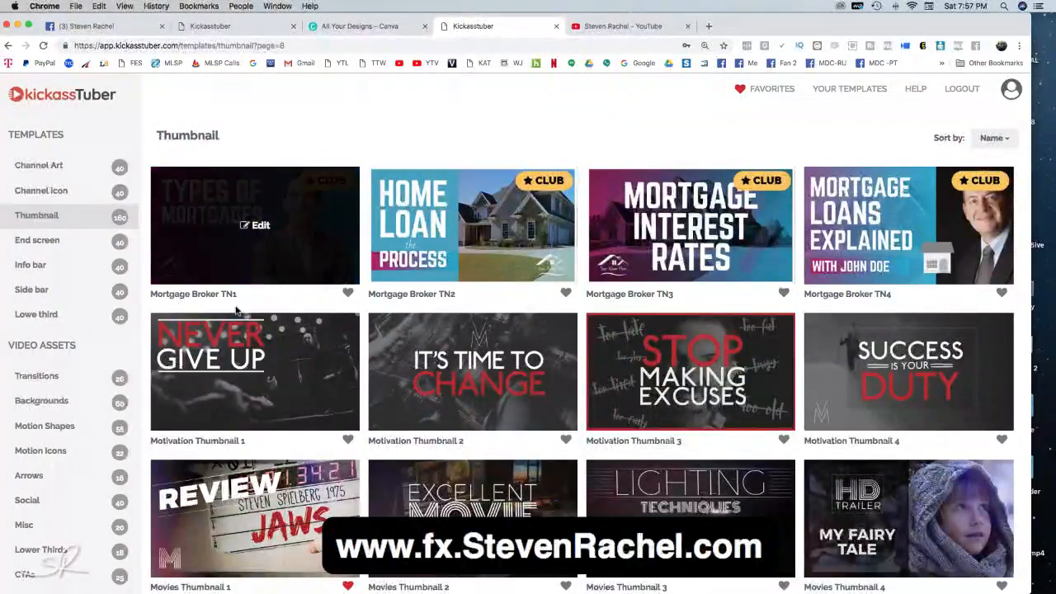
scroll(255, 315, "down", 1)
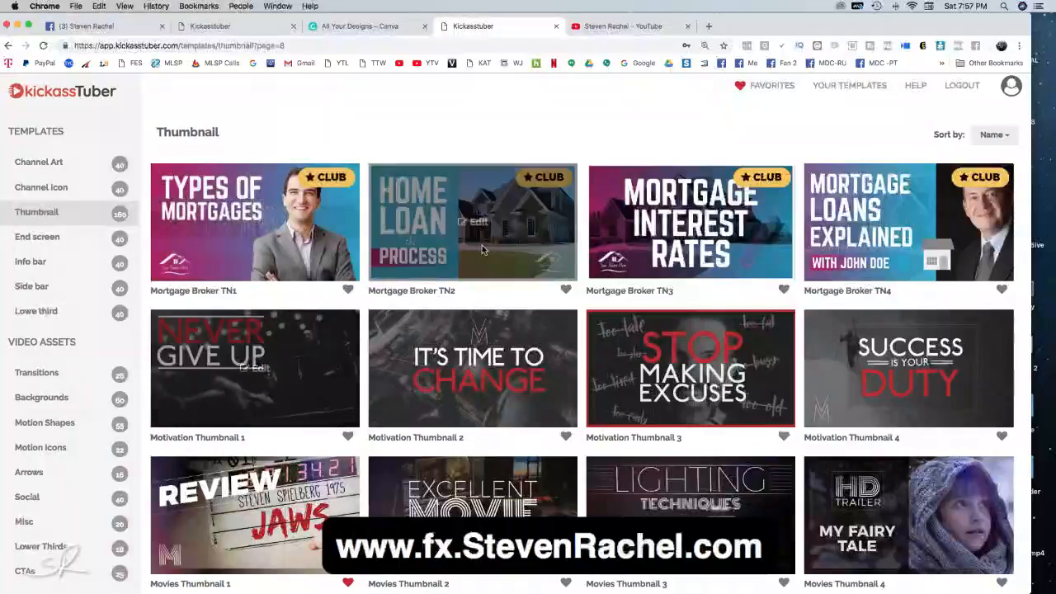
mouse_move(497, 254)
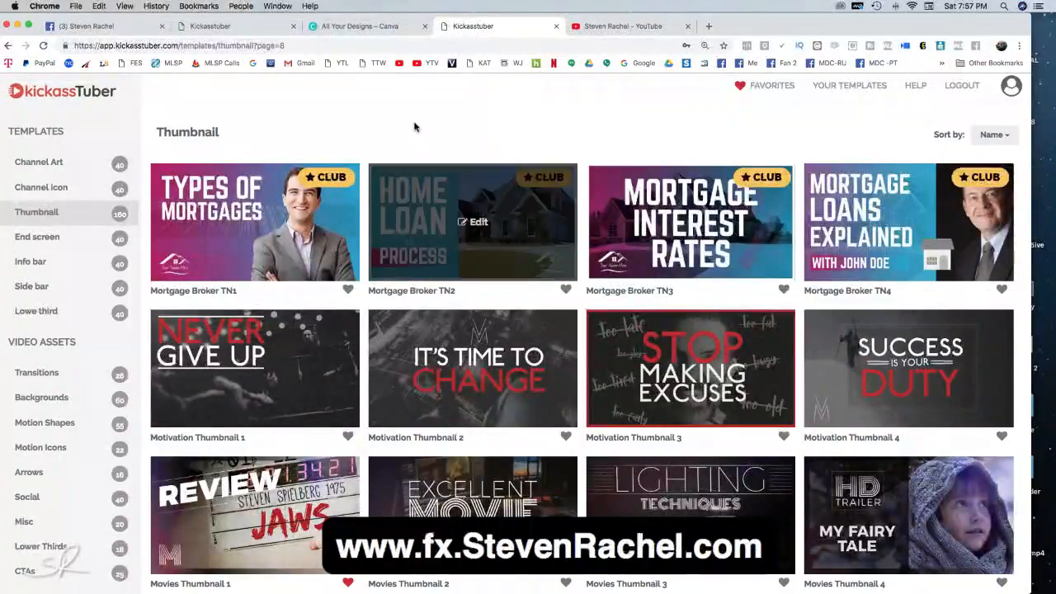
mouse_move(455, 192)
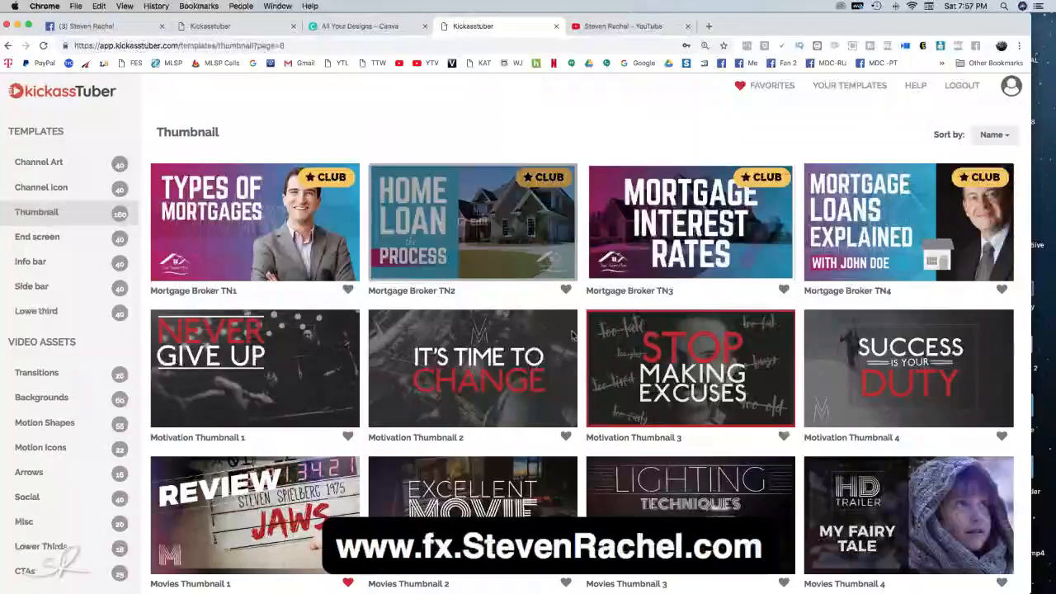
- Advance through pages 9 and 10 of the thumbnail templates, viewing designs from Music and News to Product Review and Recipes
scroll(379, 248, "down", 3)
left_click(459, 492)
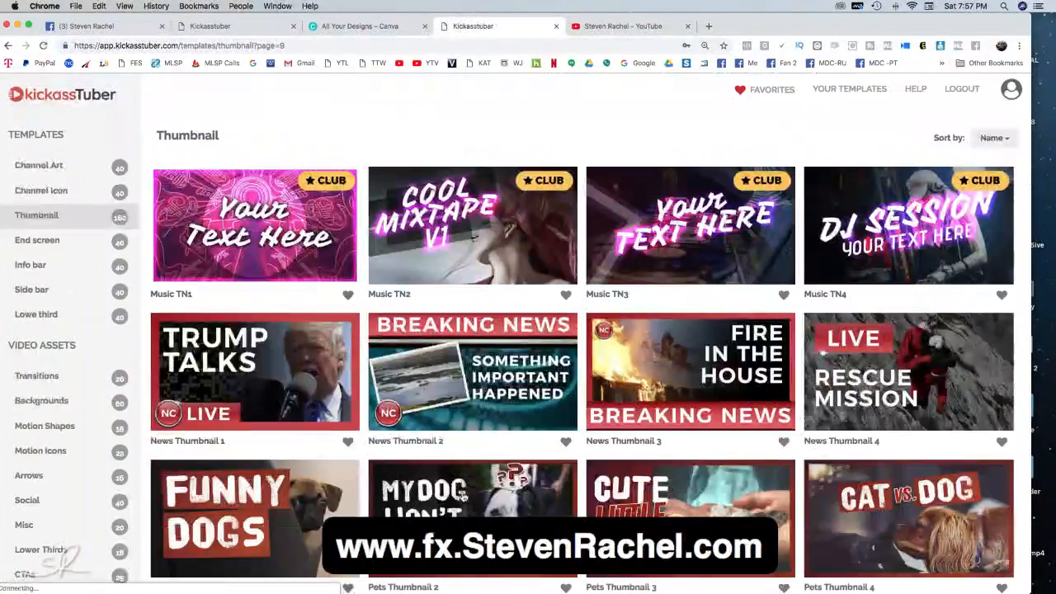
scroll(479, 479, "down", 3)
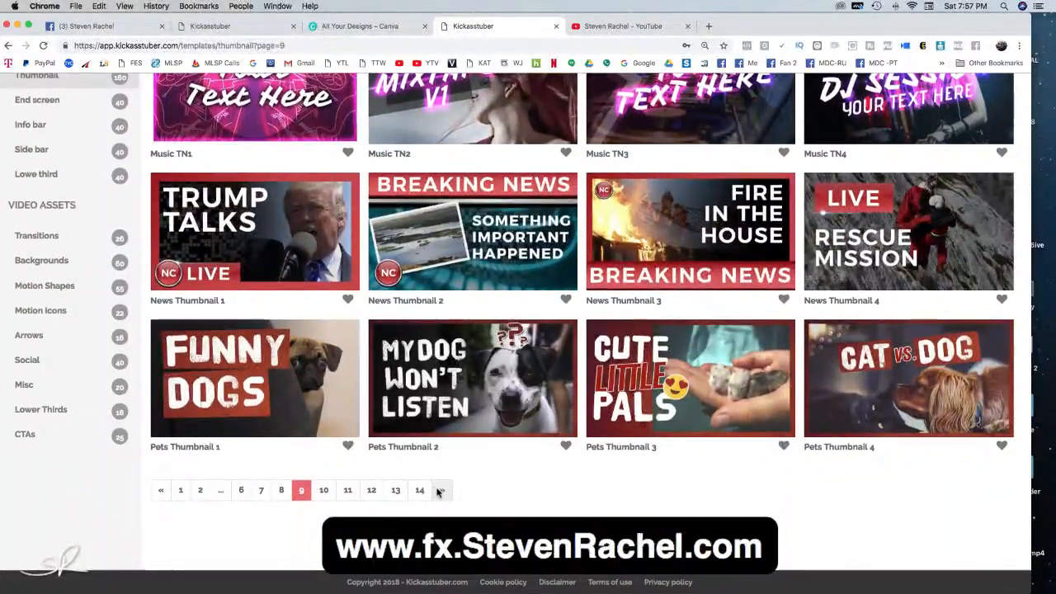
left_click(441, 490)
scroll(494, 493, "down", 3)
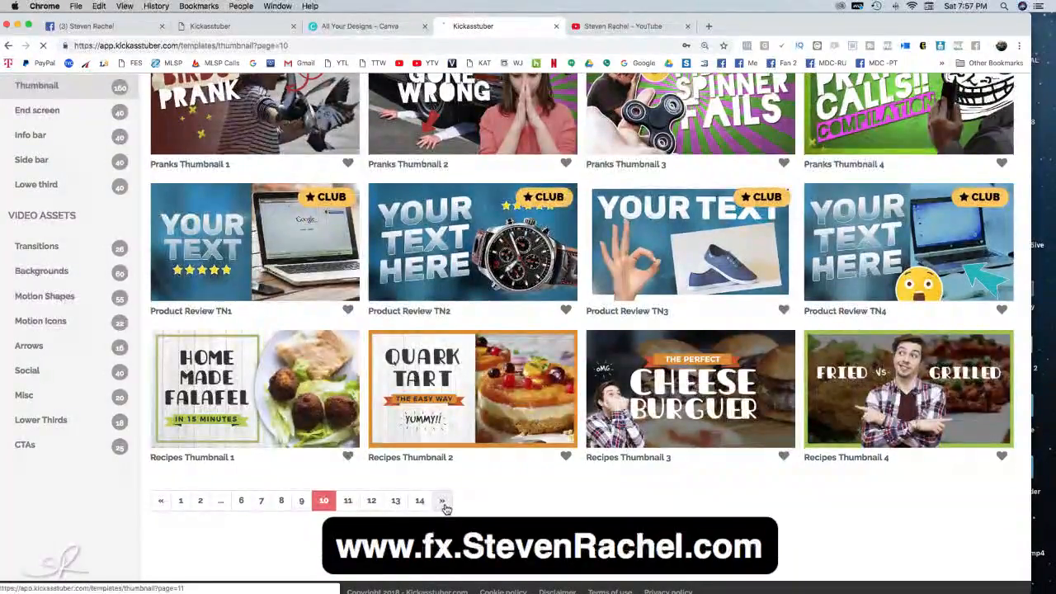
- Continue through pages 11, 12 and 13 of the thumbnail templates, looking over designs from Reviews and Science to Web Designer and Yoga
left_click(443, 501)
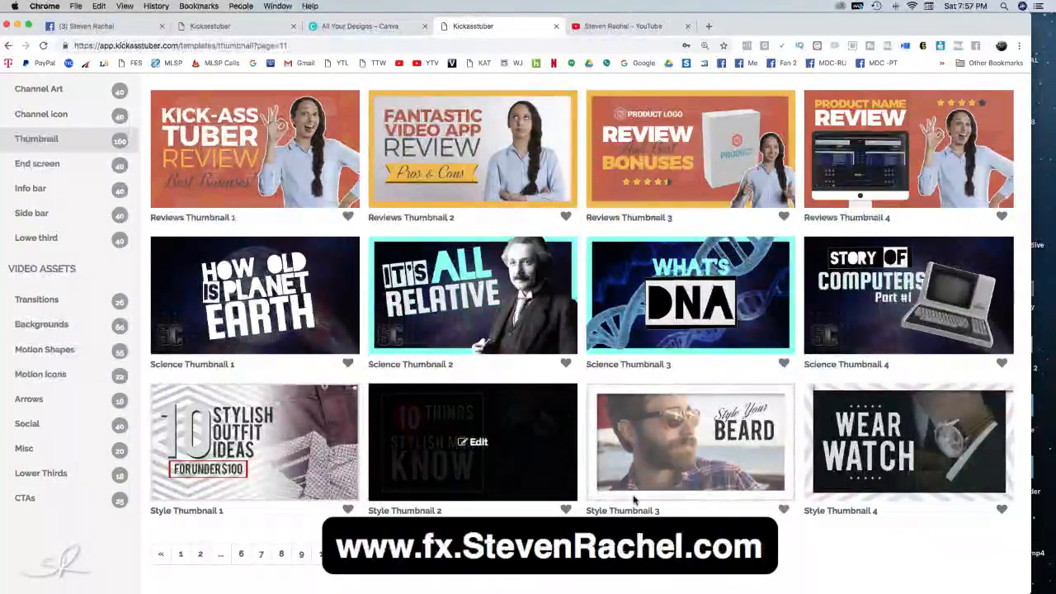
scroll(761, 504, "down", 2)
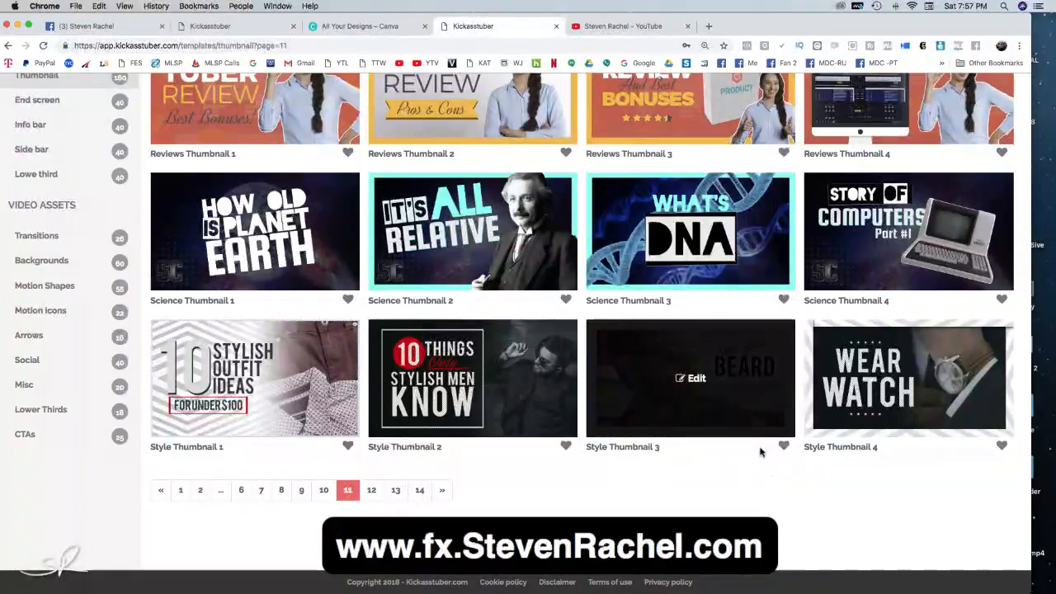
left_click(443, 492)
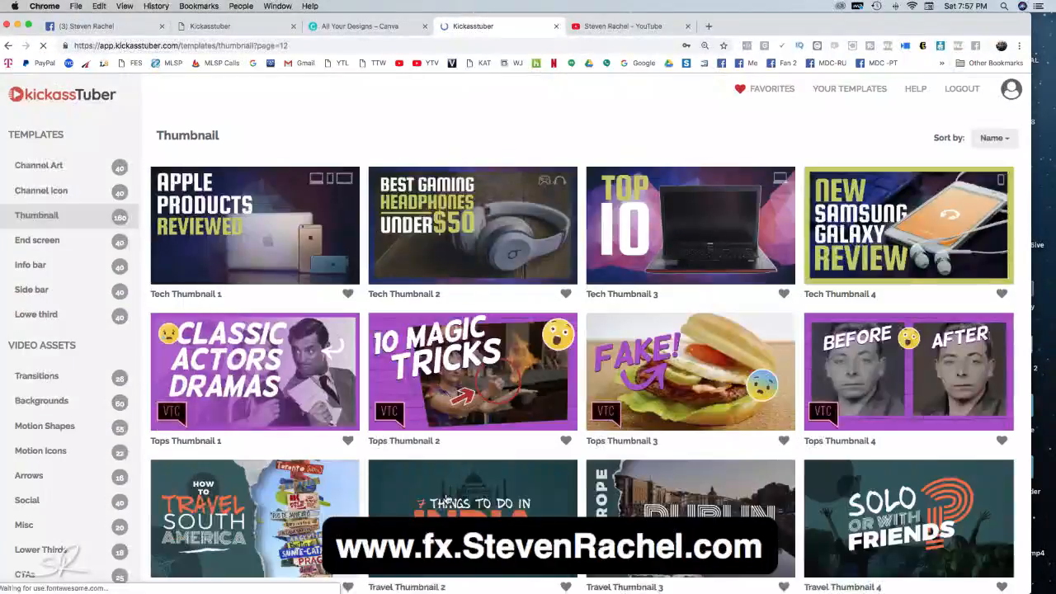
scroll(413, 500, "down", 3)
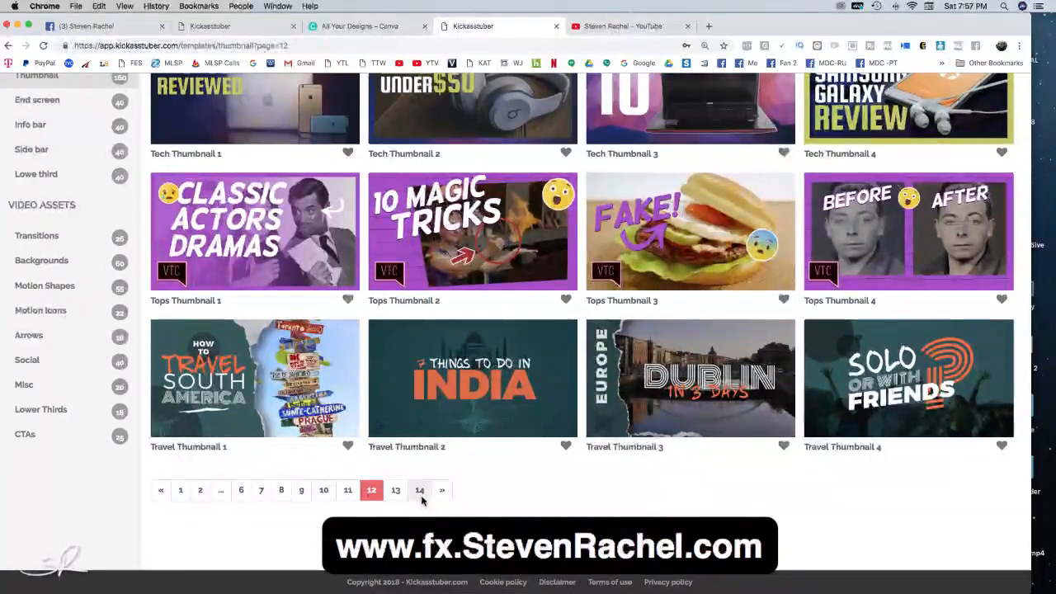
left_click(441, 490)
scroll(443, 493, "down", 3)
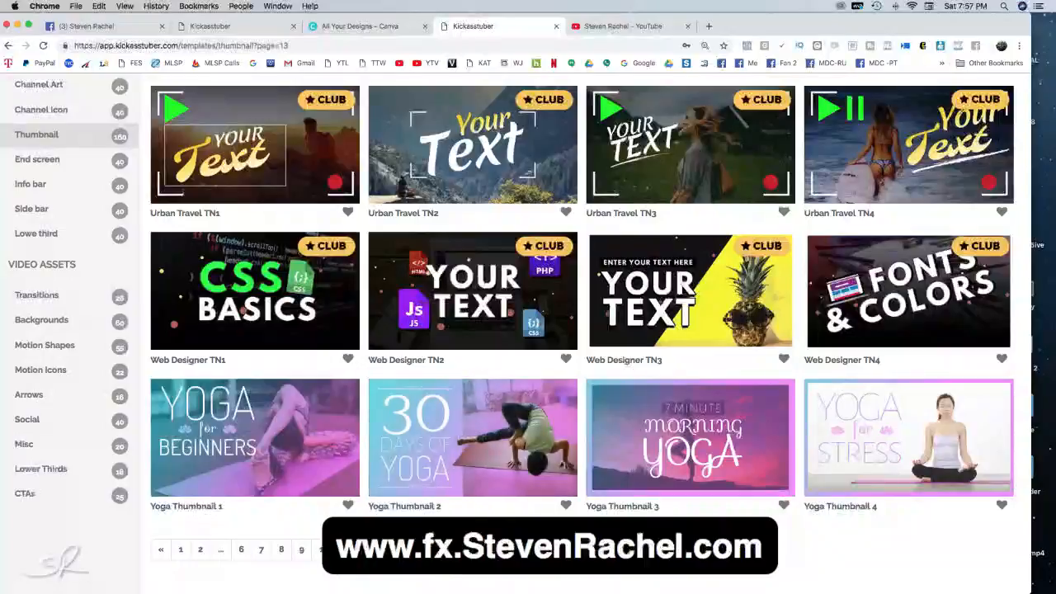
- Go back through pages 6 and 4 of the thumbnail templates, and reopen page 5 to view the Foodie and Gaming designs
left_click(240, 550)
scroll(239, 552, "down", 3)
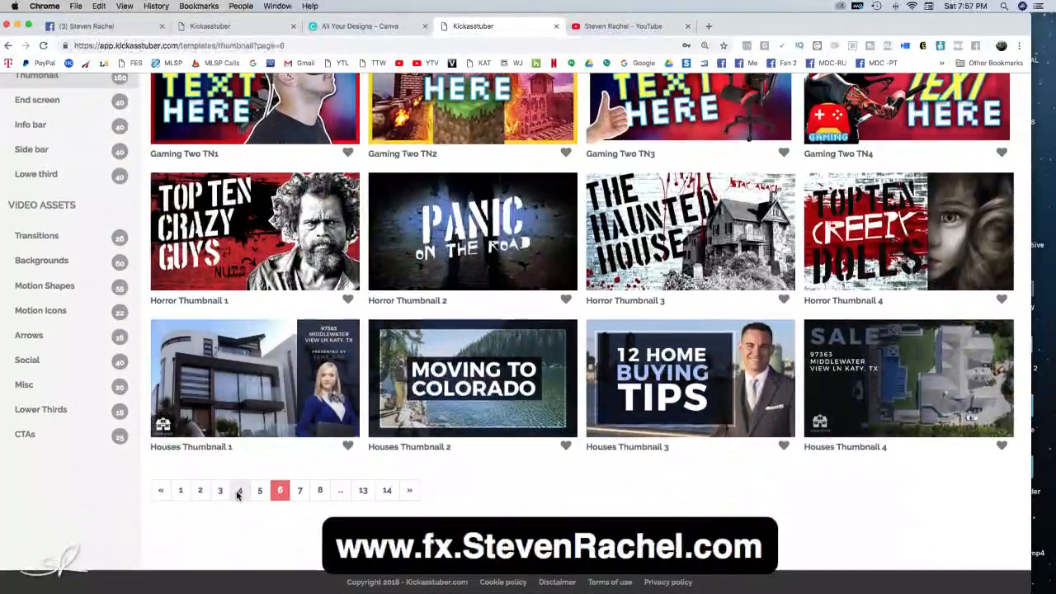
left_click(239, 488)
scroll(237, 493, "down", 3)
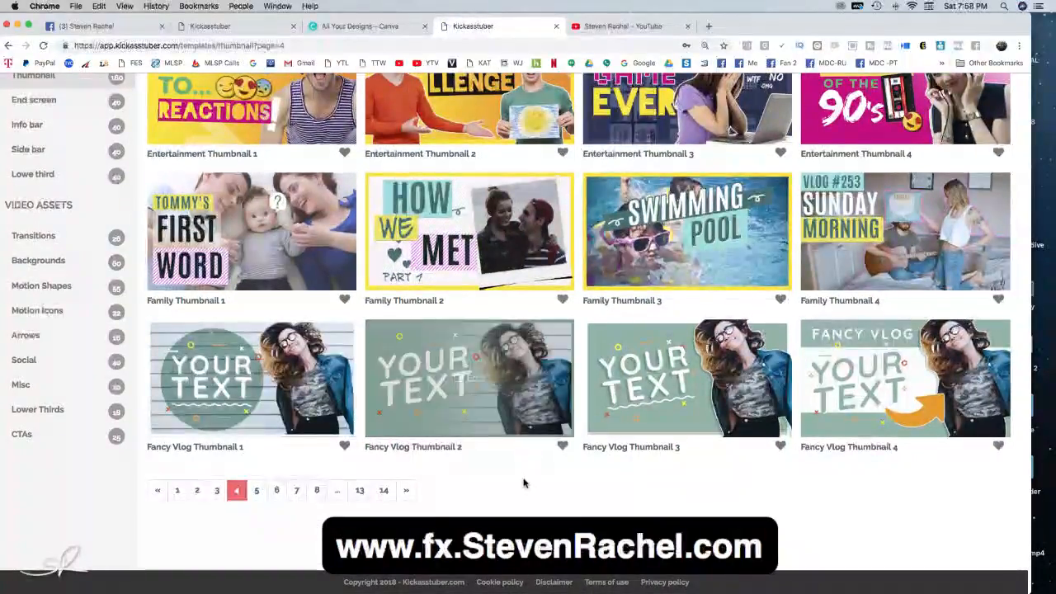
left_click(258, 492)
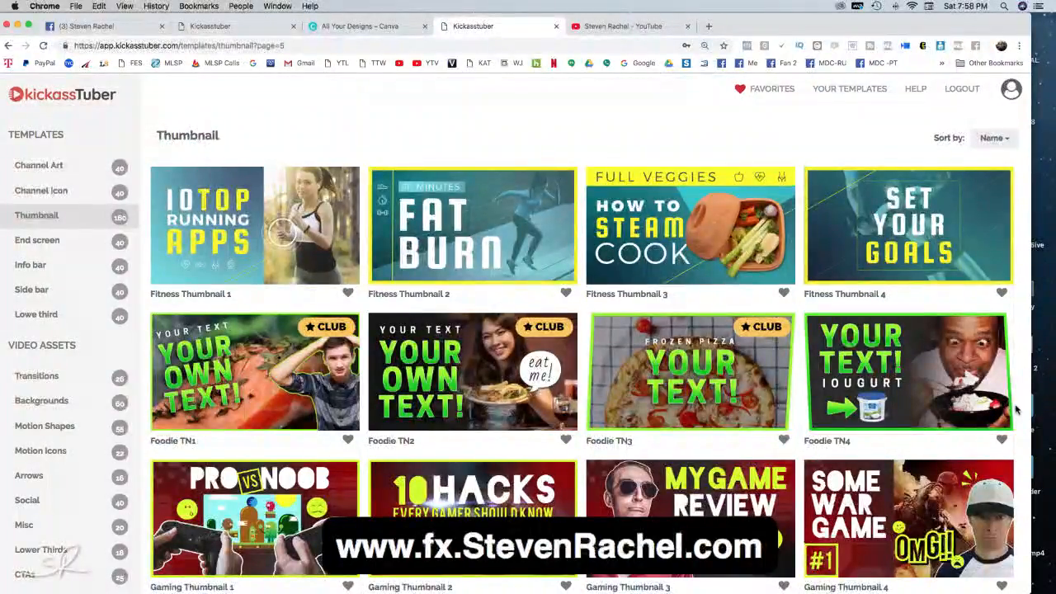
scroll(1015, 411, "down", 3)
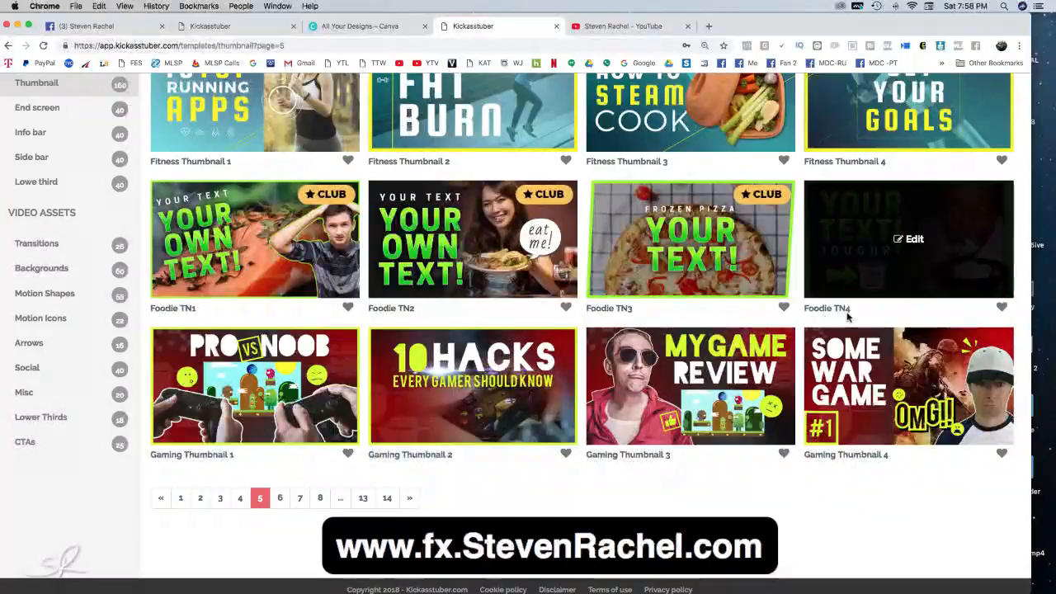
- Return to page 4 of the thumbnail templates and show the Entertainment, Family and Fancy Vlog designs
left_click(240, 499)
scroll(479, 456, "down", 2)
scroll(479, 456, "down", 2)
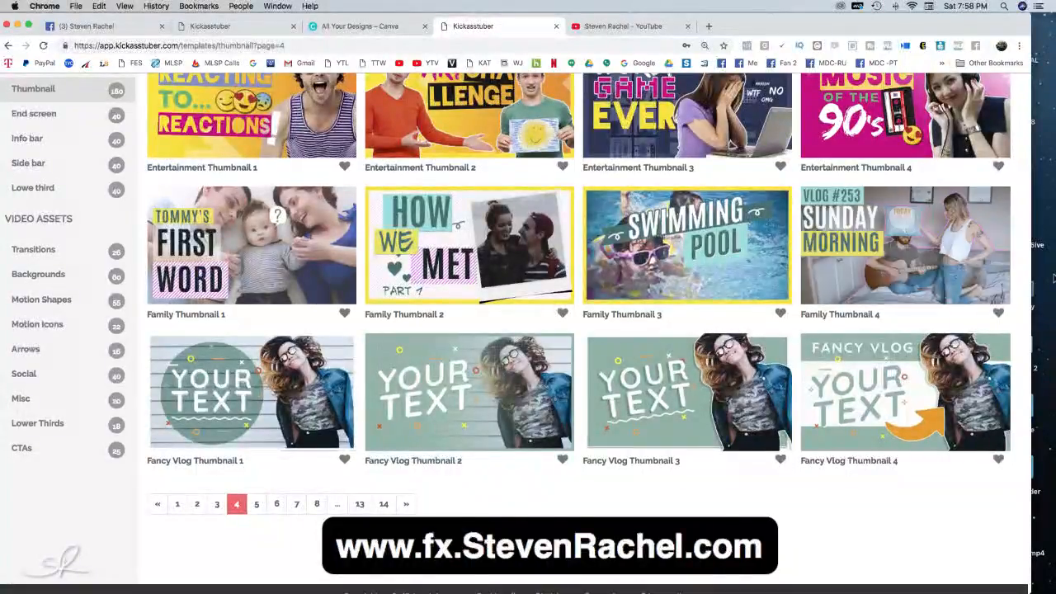
left_click(1045, 281)
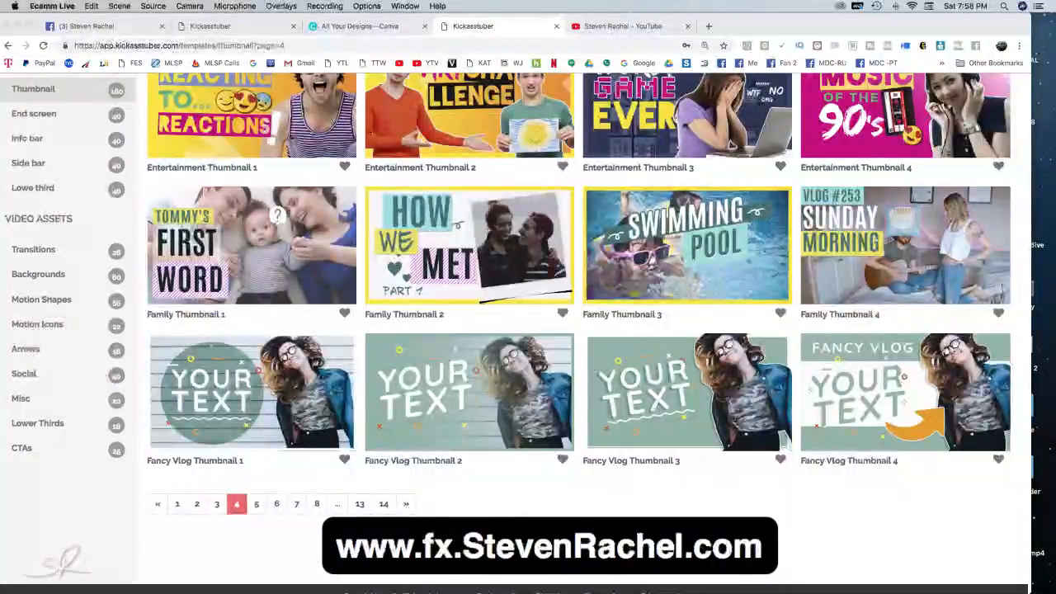
left_click(396, 528)
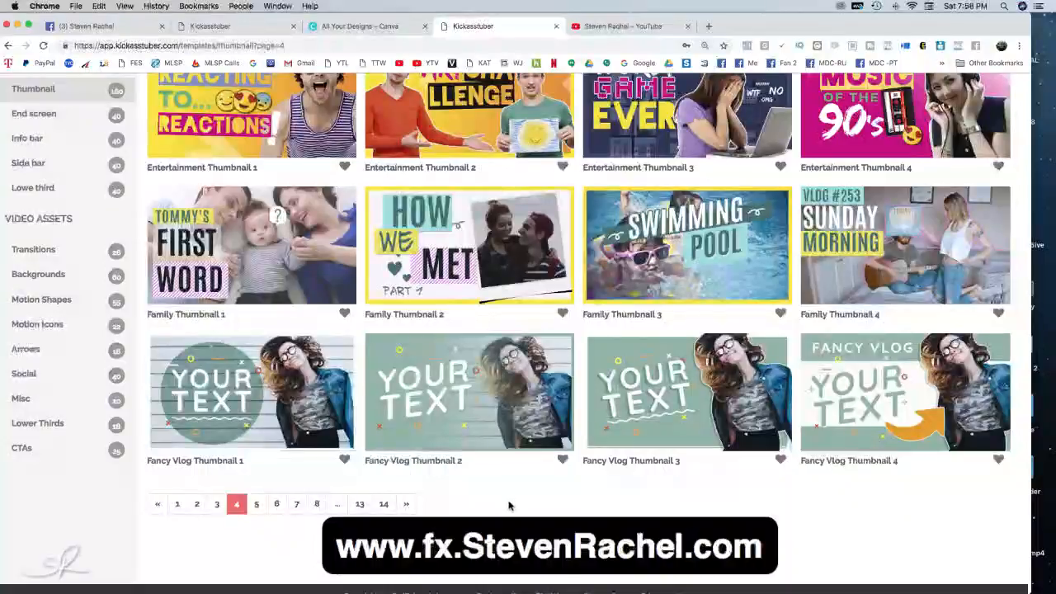
- Reopen page 5 of the thumbnail templates and look over the Fitness, Foodie and Gaming designs
left_click(261, 505)
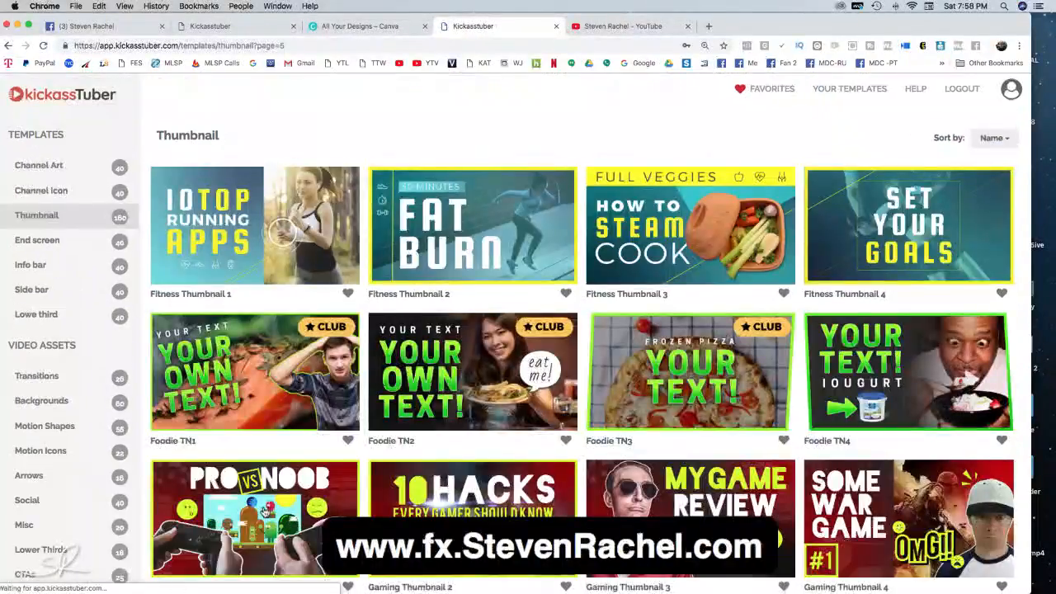
scroll(829, 309, "down", 3)
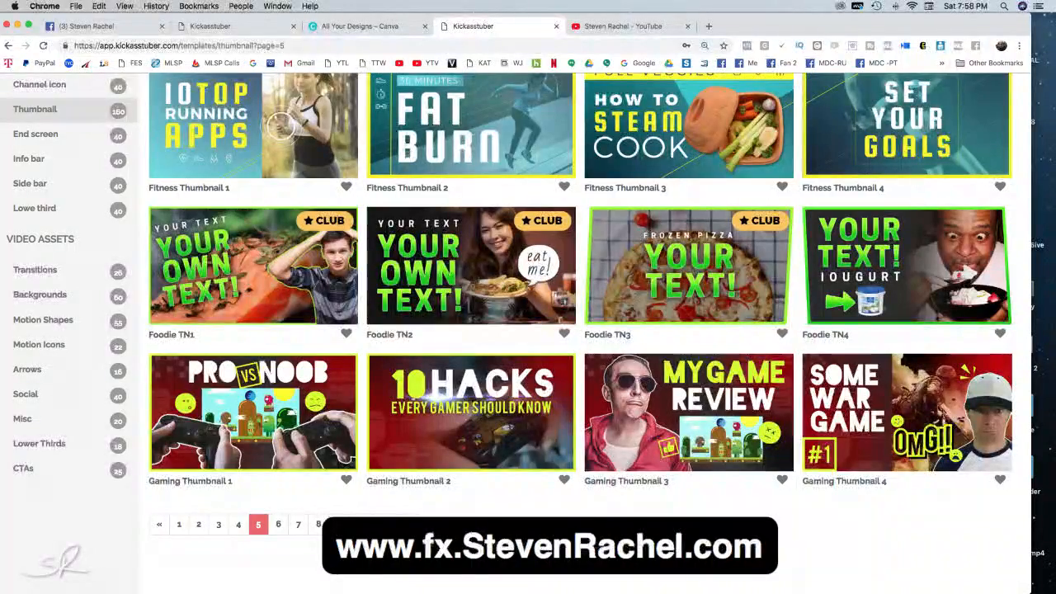
left_click(819, 198)
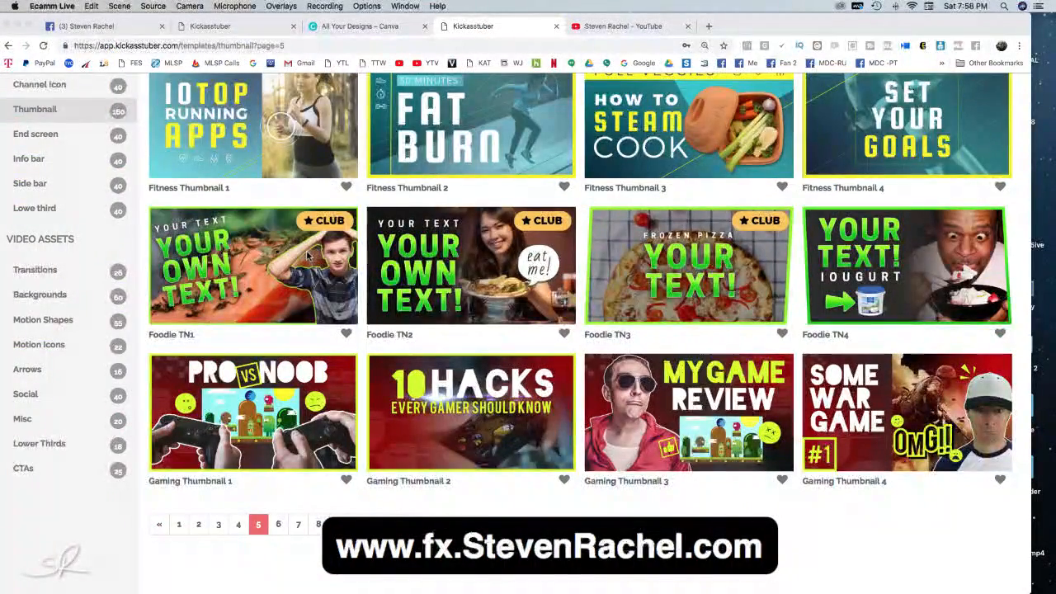
left_click(309, 256)
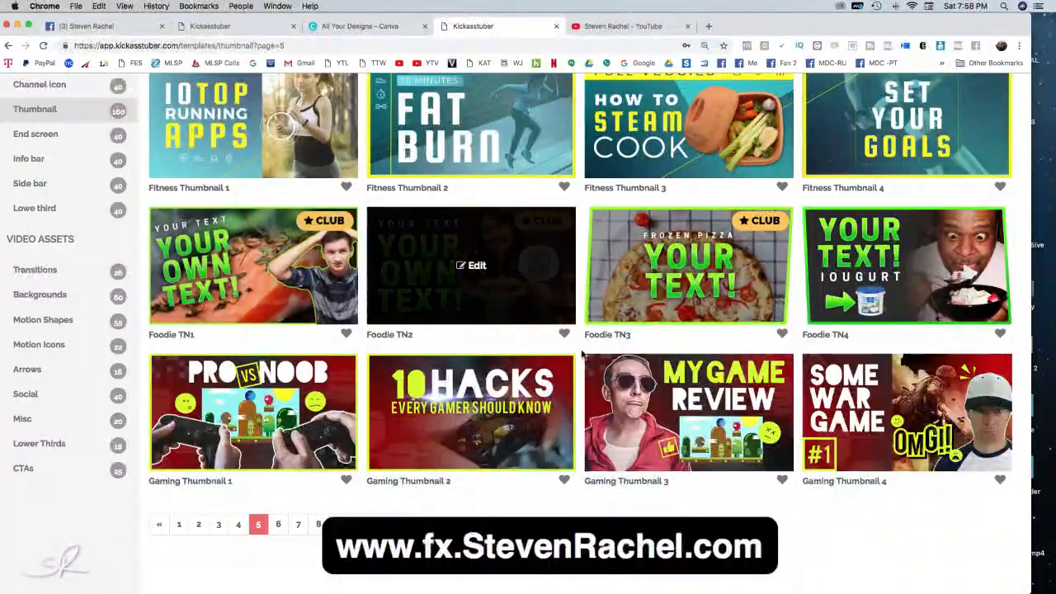
left_click(1044, 149)
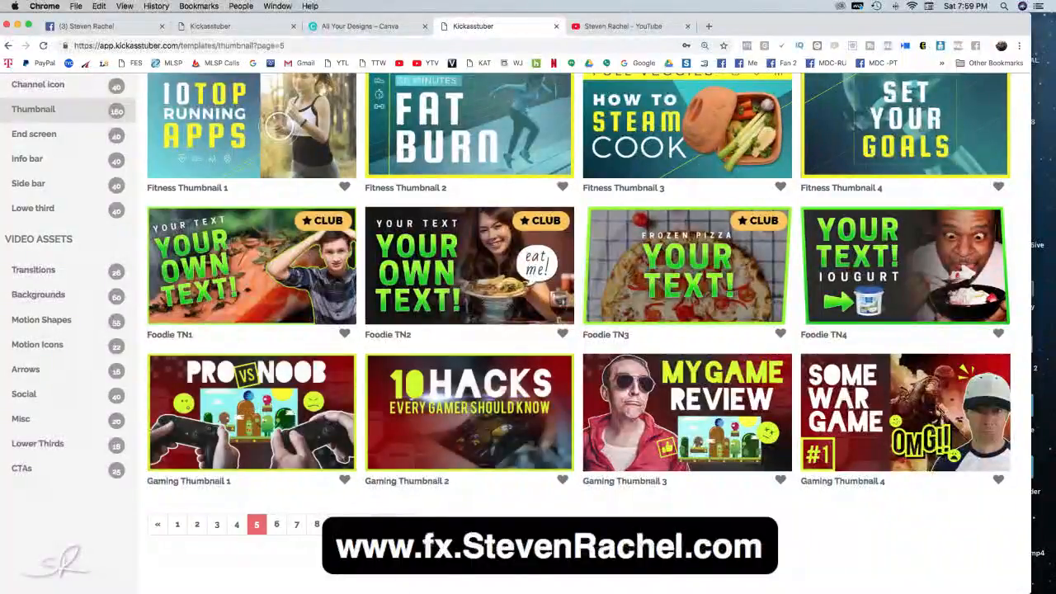
- View the YouTube Expert designs on page 14, and go back to page 13 for the Urban Travel, Web Designer and Yoga designs
left_click(382, 524)
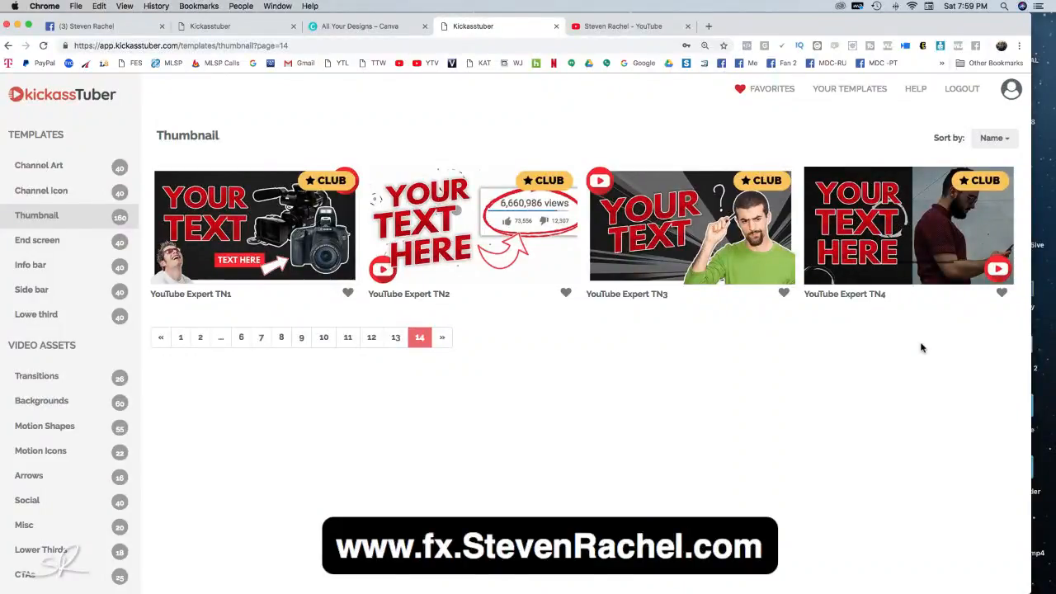
mouse_move(889, 247)
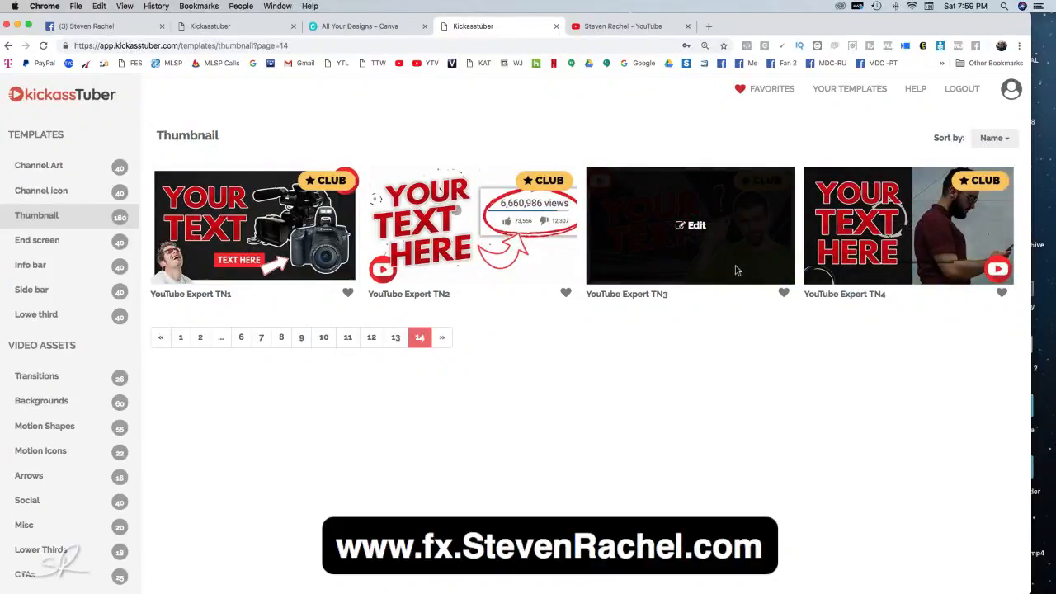
left_click(396, 342)
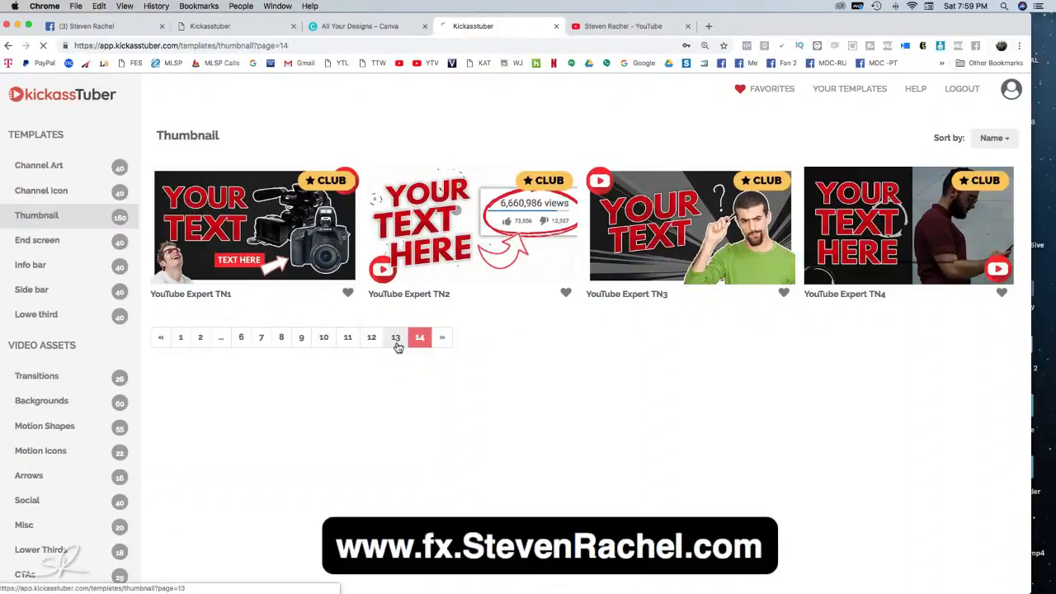
scroll(397, 347, "down", 3)
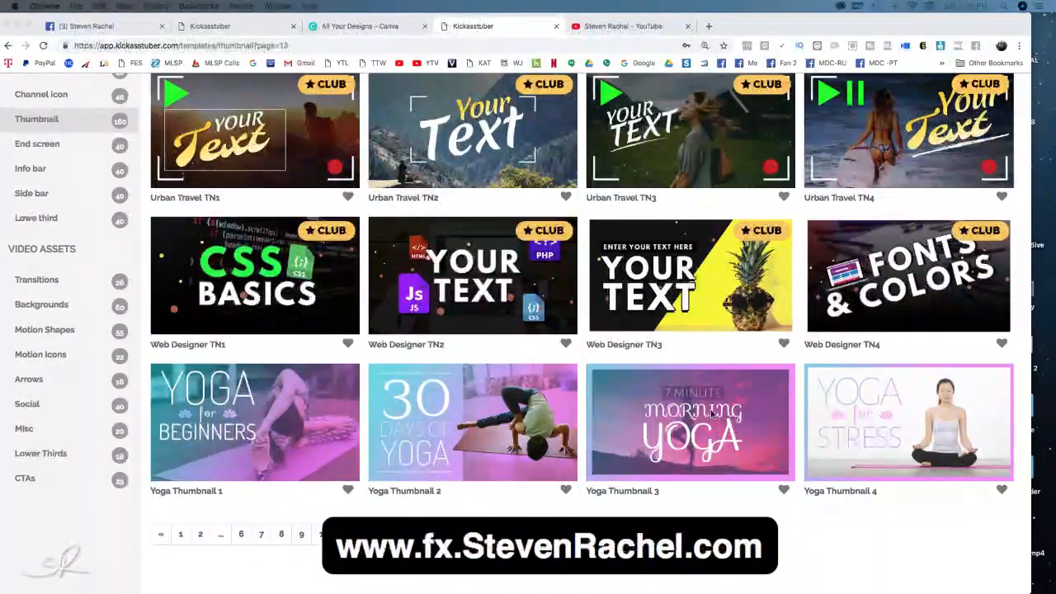
- Return to page 14, open the YouTube Expert TN4 template in the editor to view it, and go back to the template list
left_click(420, 535)
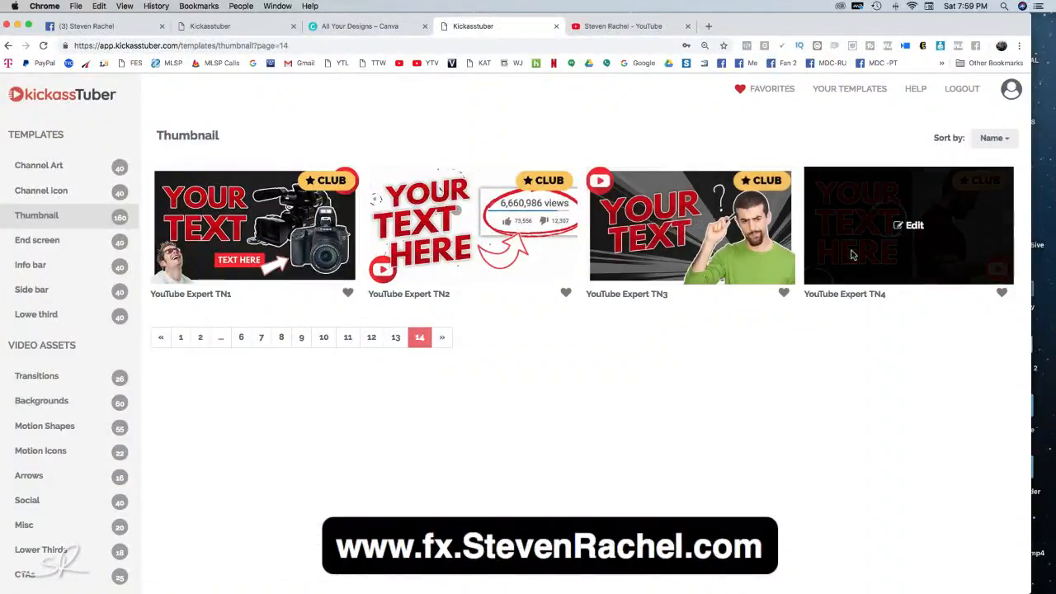
left_click(911, 230)
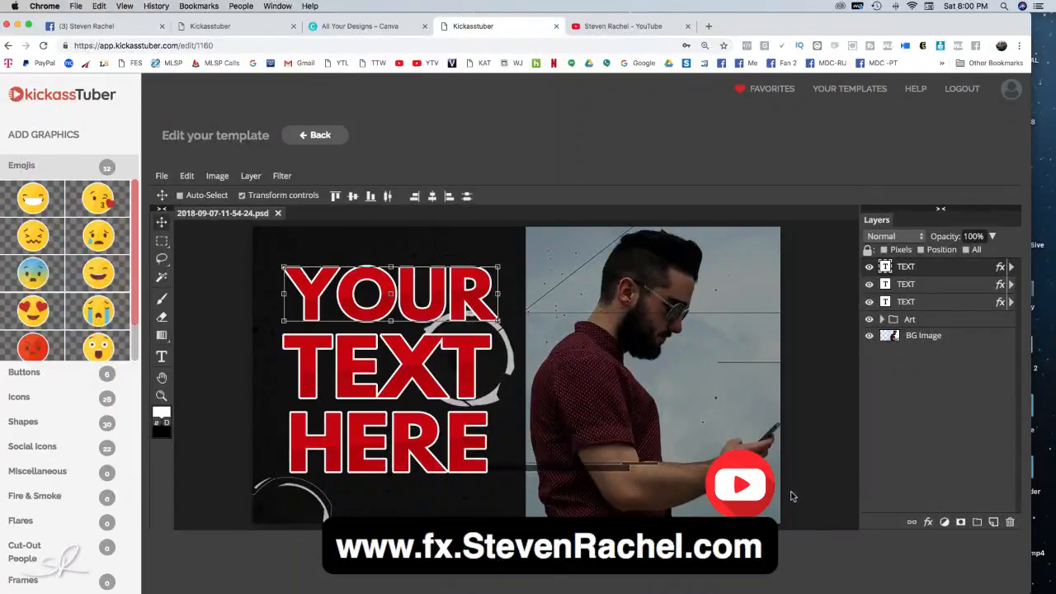
left_click(320, 137)
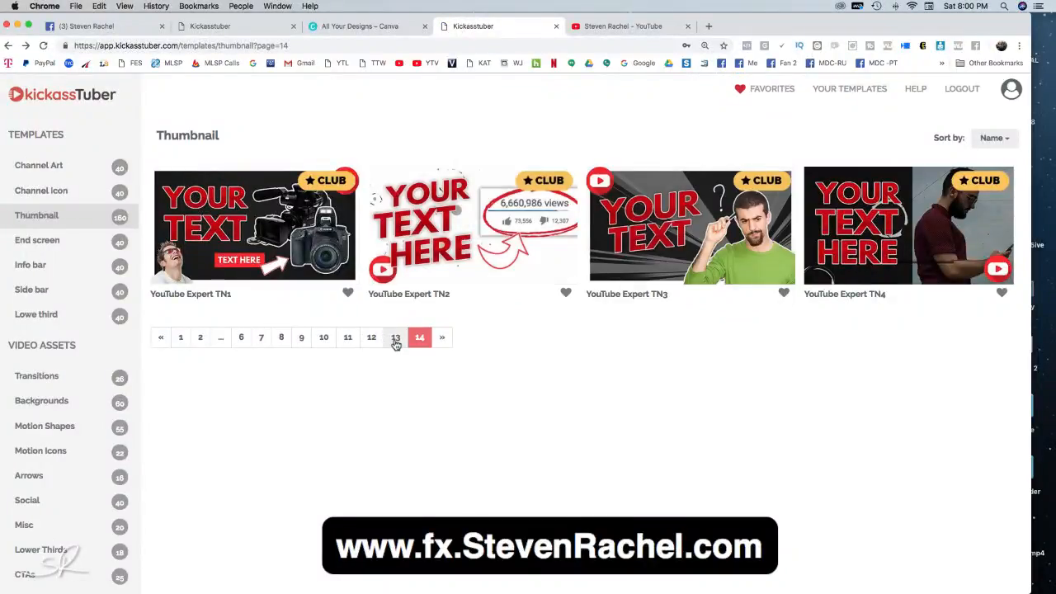
- Go back through pages 13, 12, 11 and 10 of the thumbnail templates, viewing designs from Yoga and Travel to Science and Recipes
left_click(393, 337)
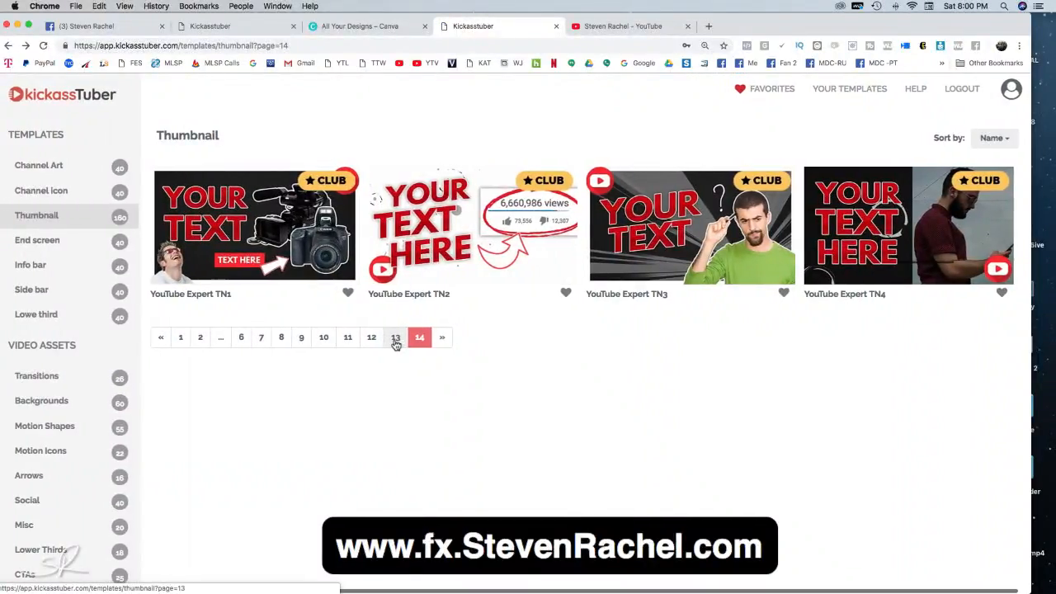
scroll(424, 432, "down", 2)
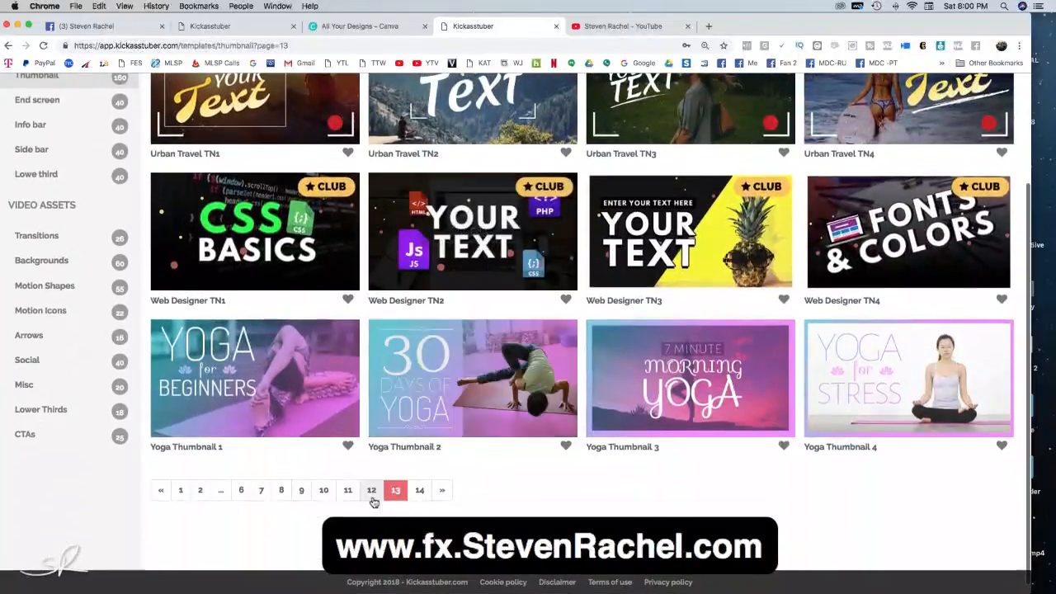
left_click(371, 488)
scroll(373, 491, "down", 5)
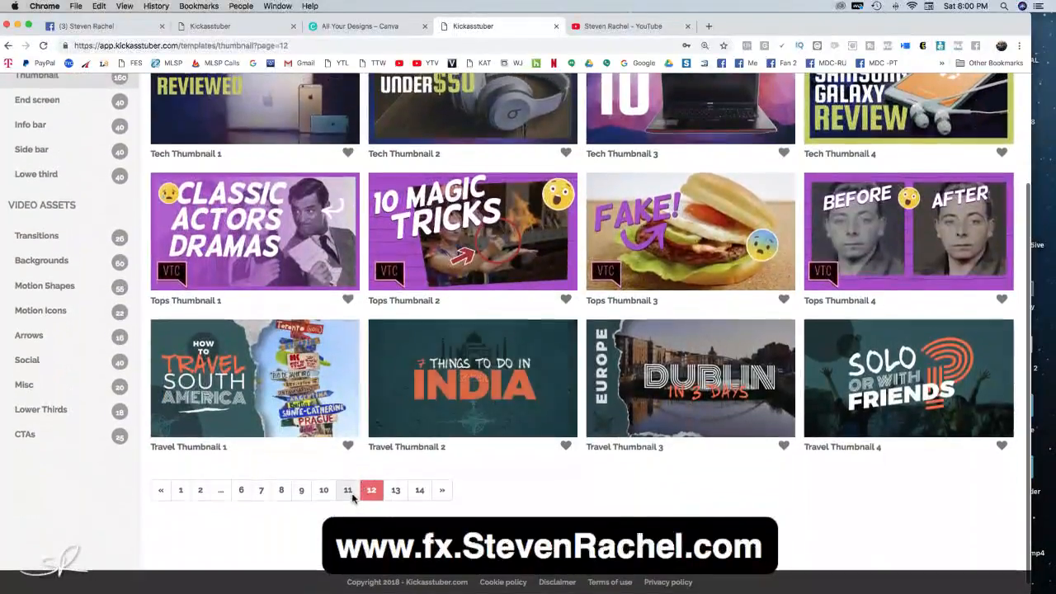
left_click(347, 487)
scroll(345, 492, "down", 5)
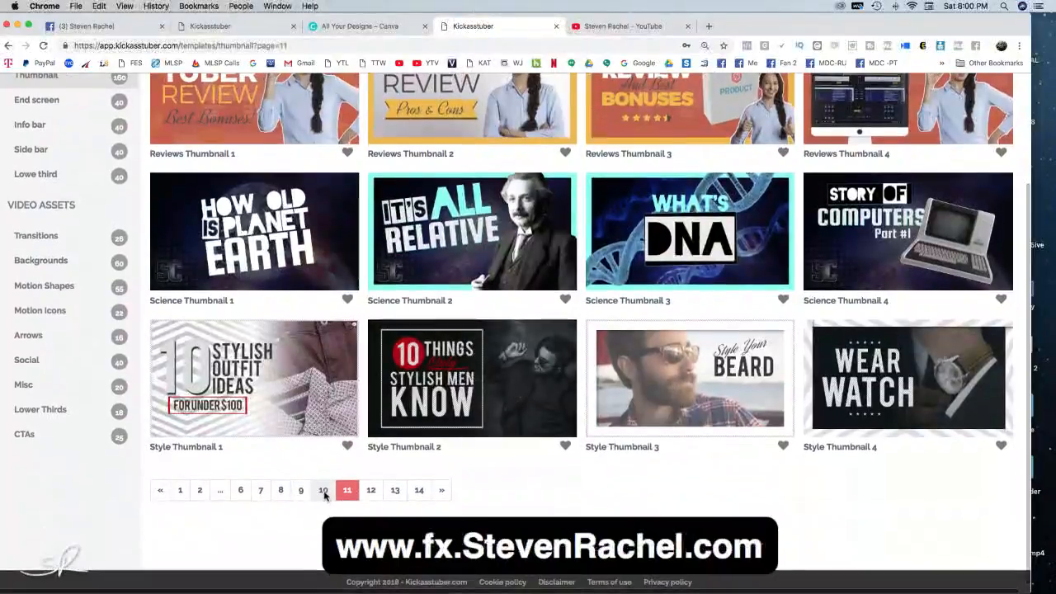
left_click(323, 485)
scroll(374, 487, "down", 5)
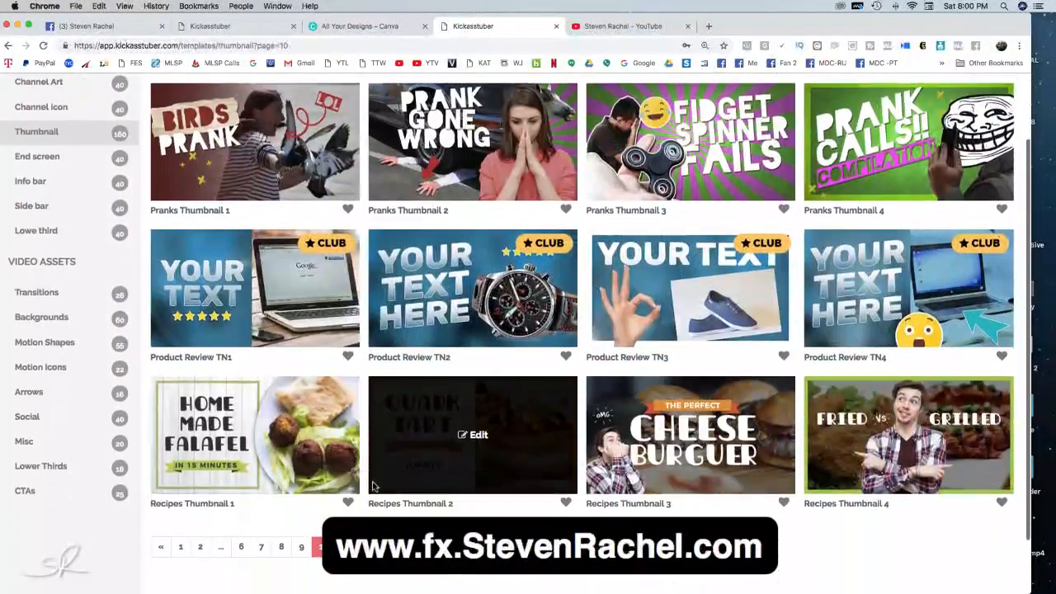
- Continue back through pages 9, 8, 7 and 6 of the thumbnail templates, viewing designs from Music and Pets to Horror and Houses
left_click(301, 505)
scroll(303, 504, "down", 3)
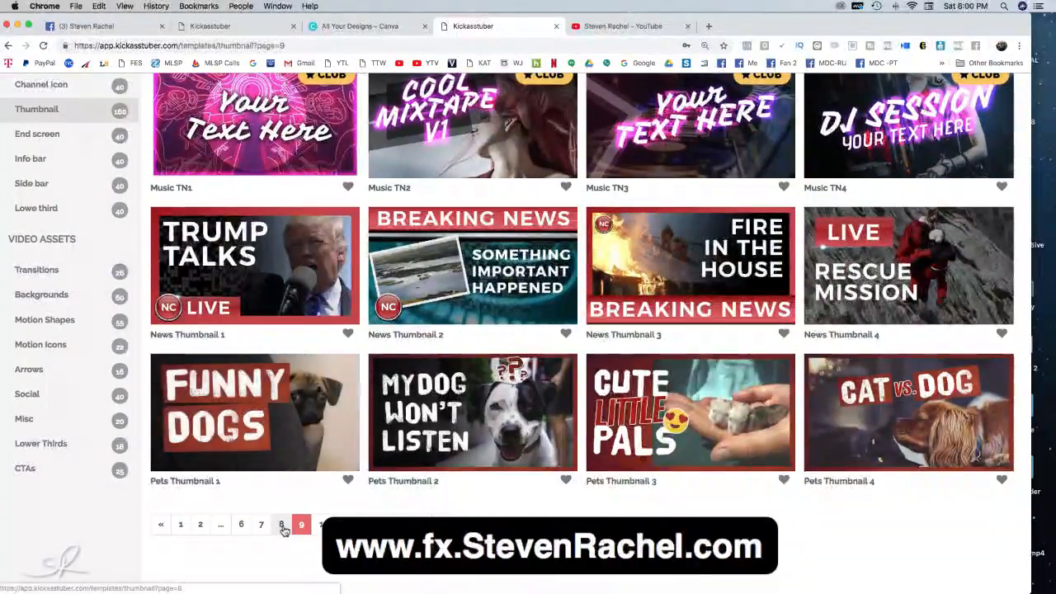
left_click(282, 525)
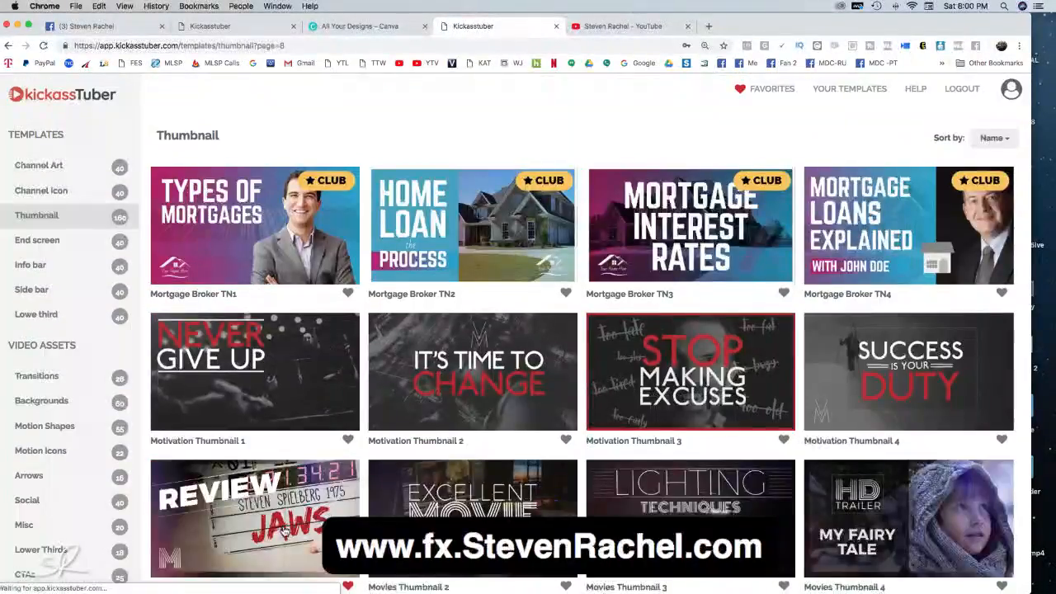
scroll(282, 527, "down", 3)
left_click(280, 492)
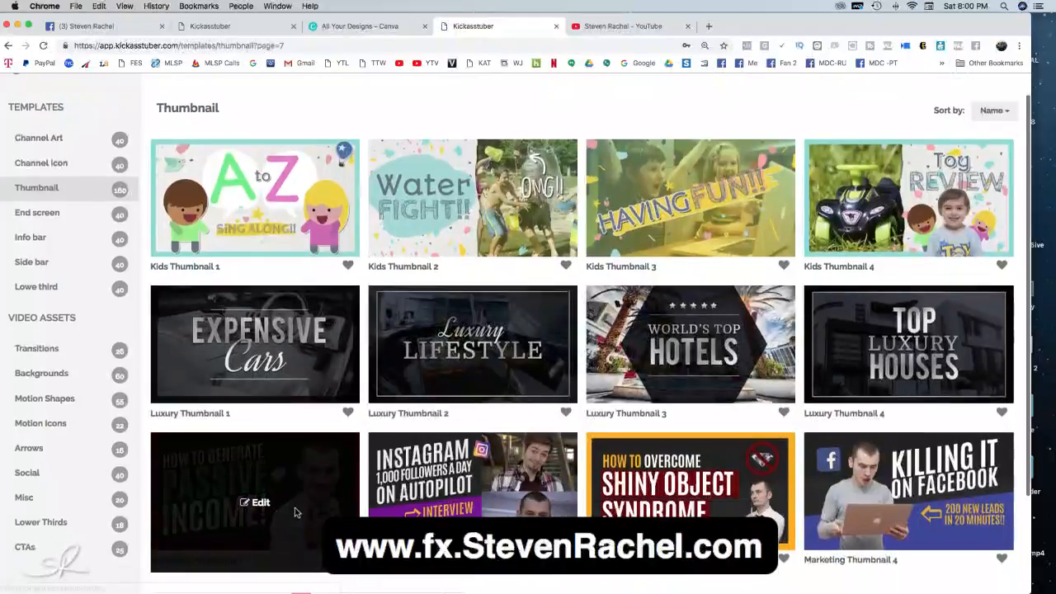
scroll(294, 512, "down", 3)
left_click(277, 492)
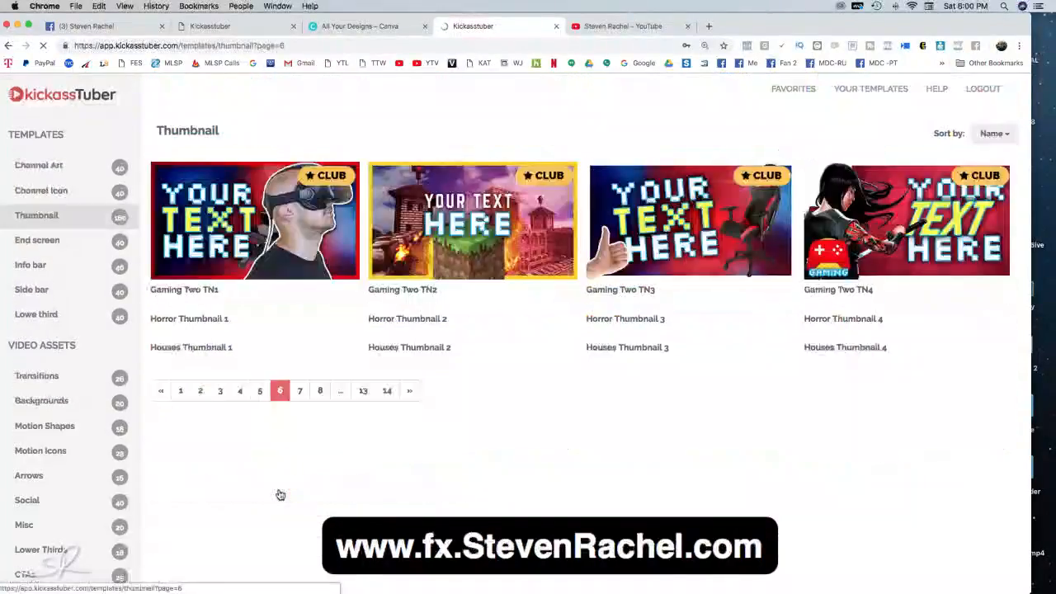
scroll(301, 519, "down", 3)
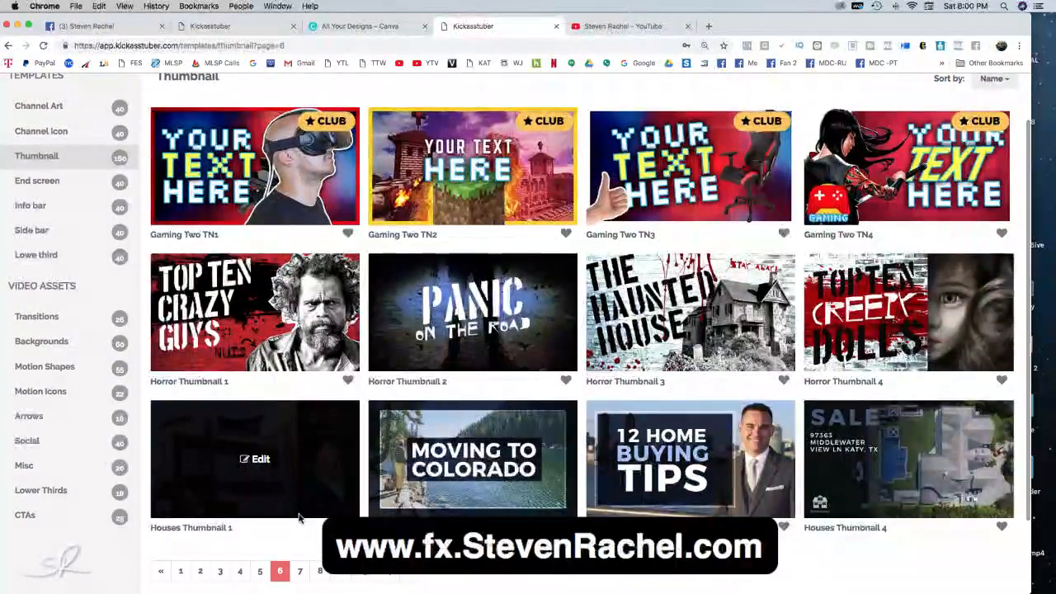
scroll(301, 518, "up", 2)
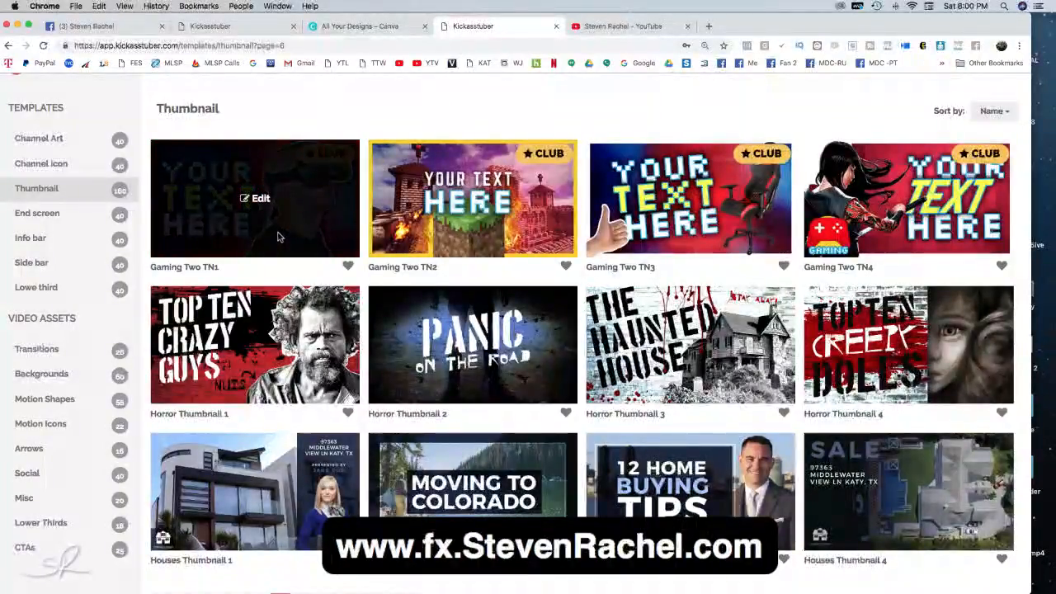
- Go to page 5 of the thumbnail templates and open the Gaming Thumbnail 4 design for editing
scroll(278, 230, "down", 3)
left_click(256, 490)
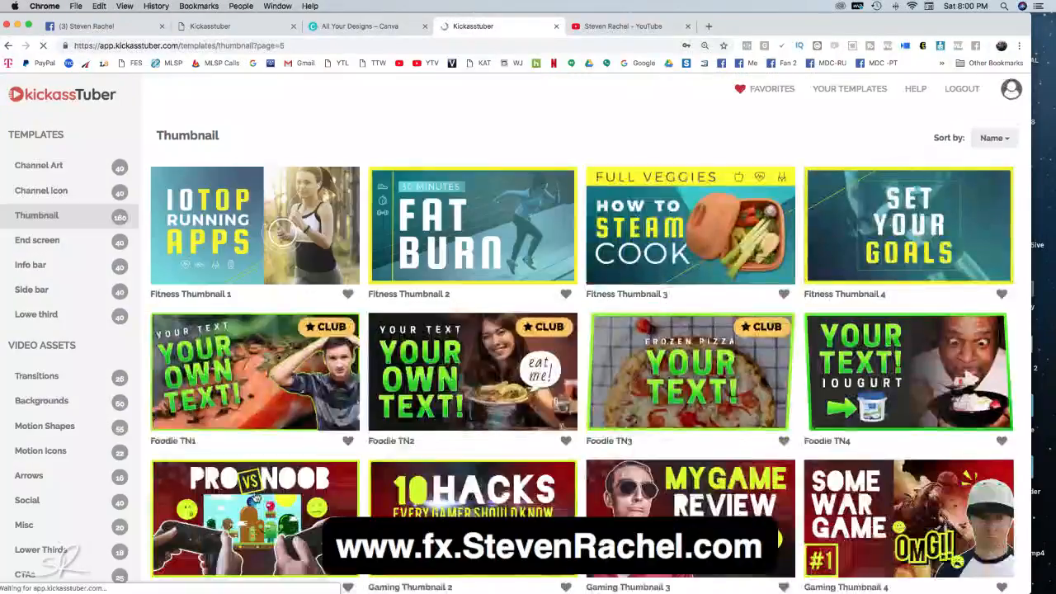
scroll(408, 428, "down", 5)
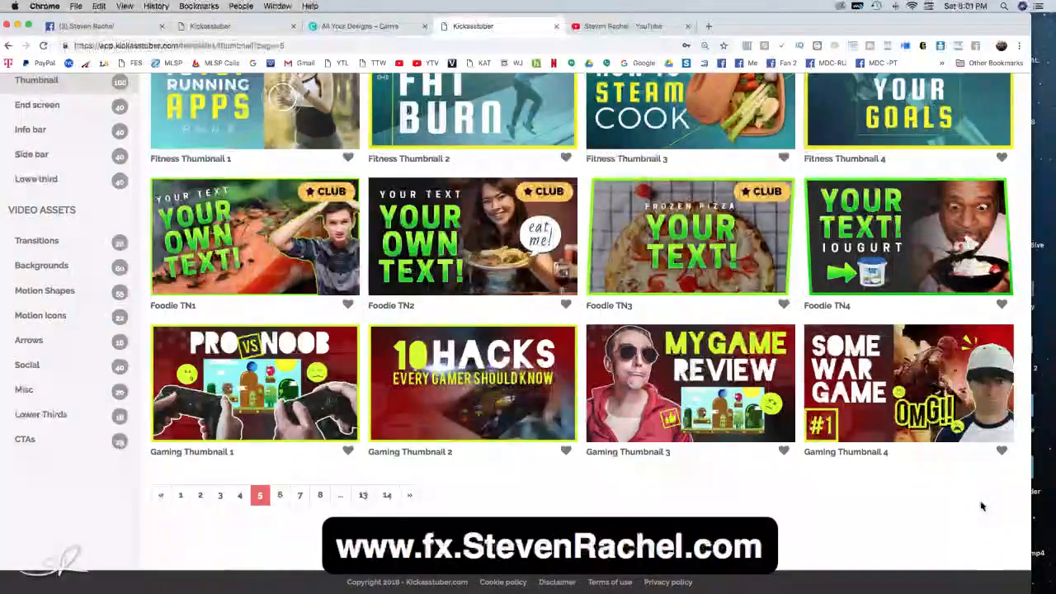
left_click(922, 389)
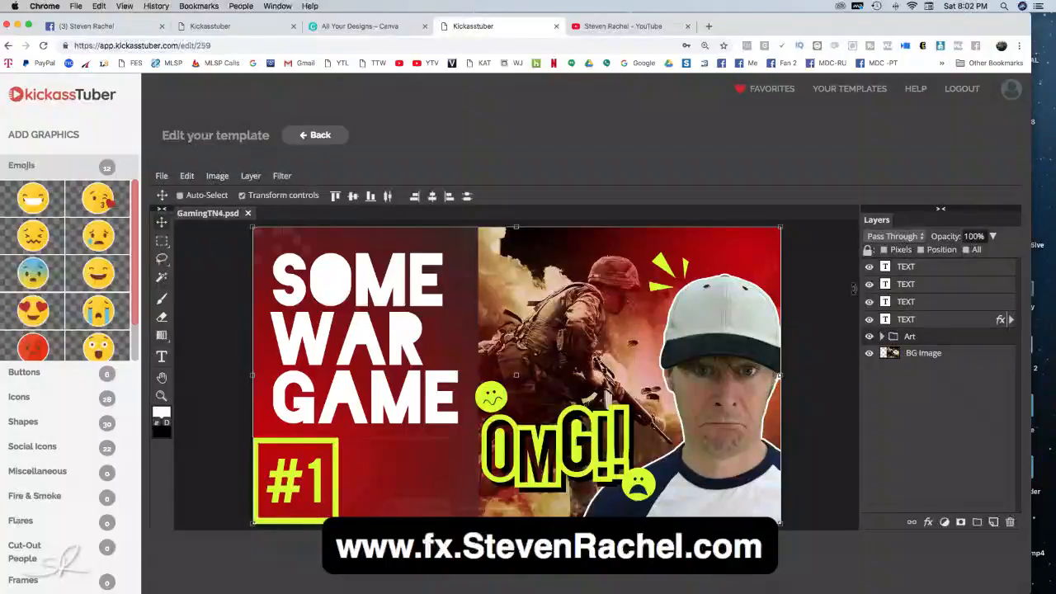
- Hide and show again the BG Image layer and each of the four text layers, one at a time, to demonstrate the layers
left_click(868, 354)
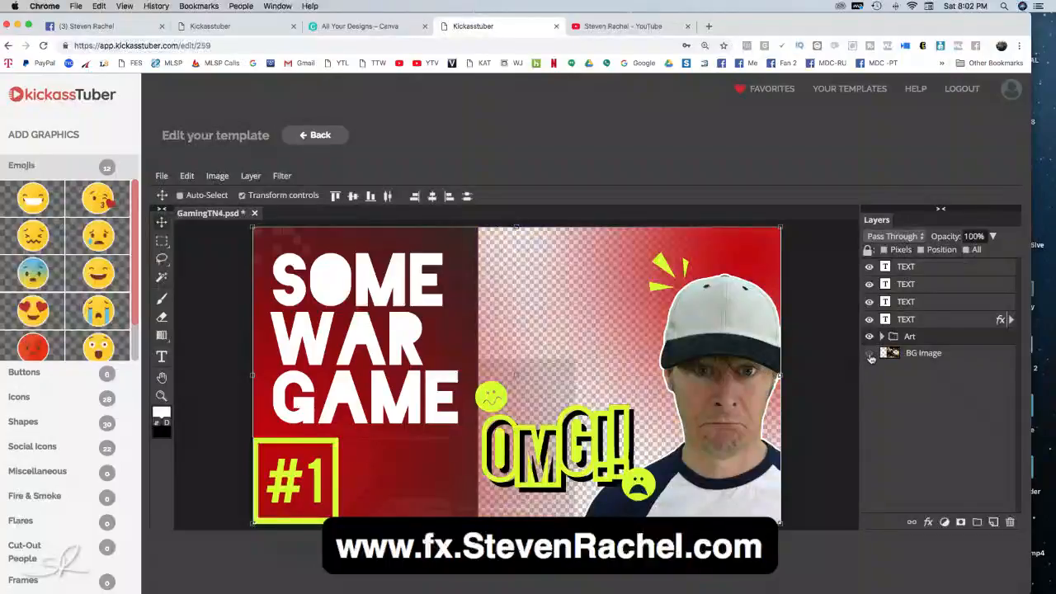
left_click(869, 354)
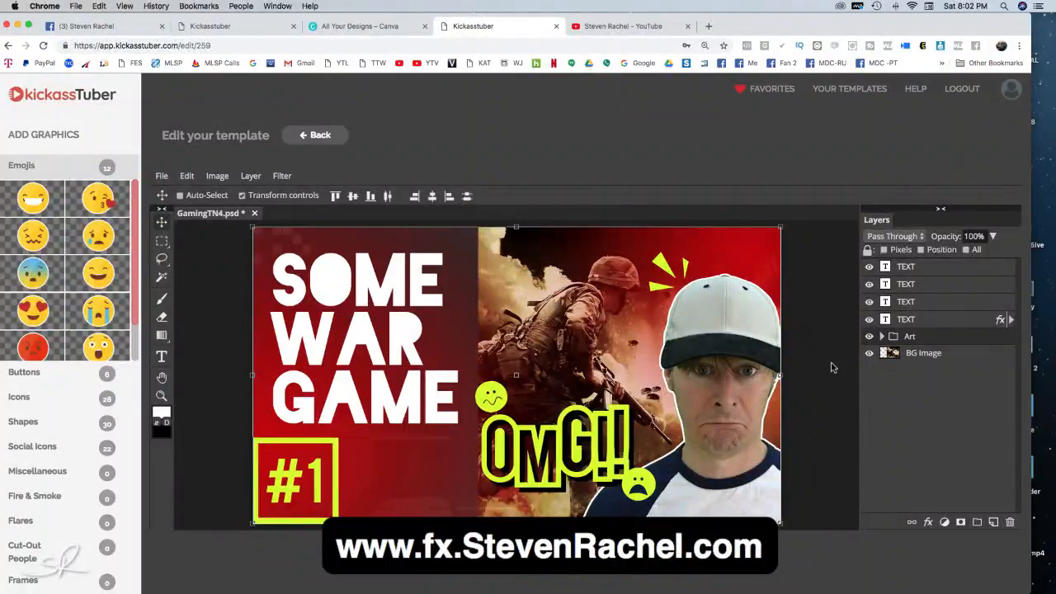
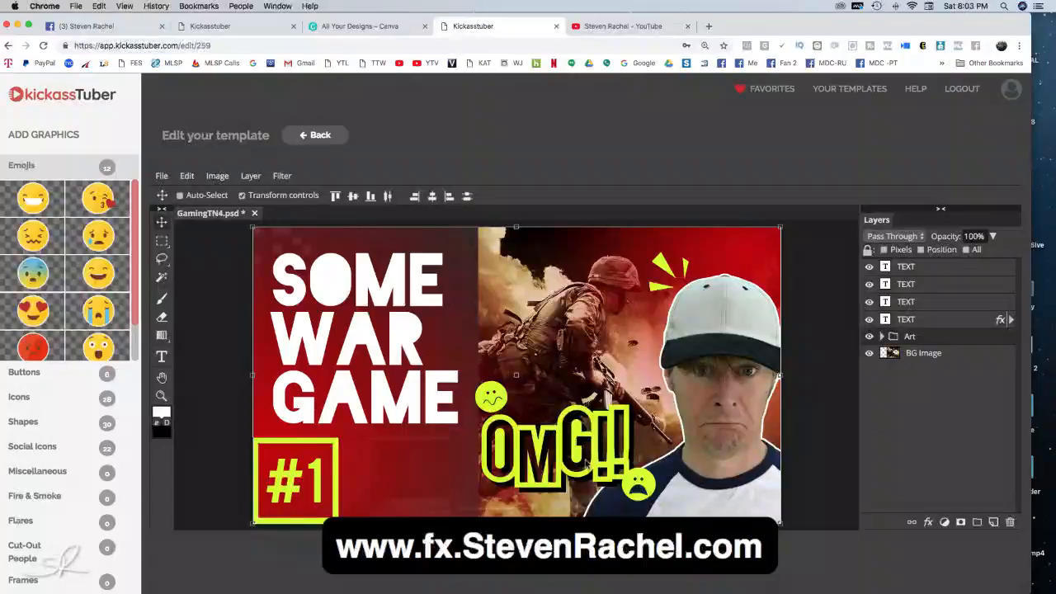
left_click(868, 267)
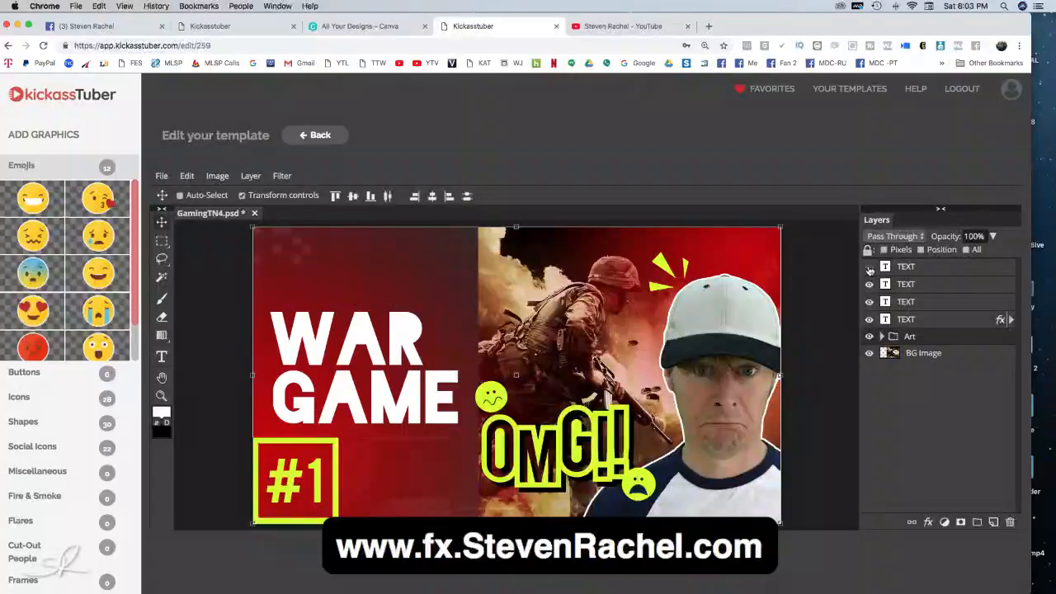
left_click(869, 267)
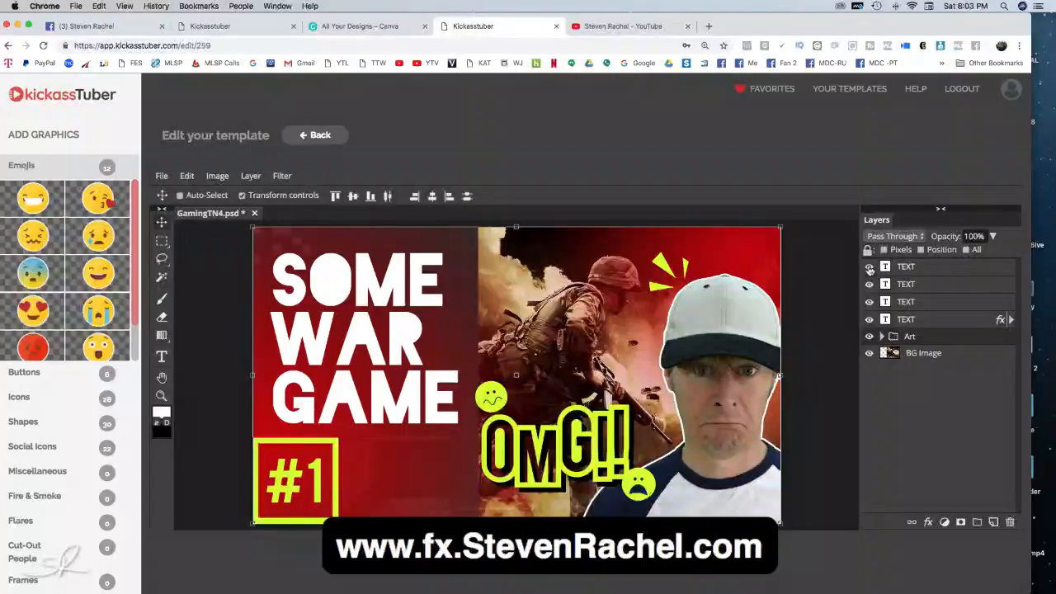
left_click(868, 285)
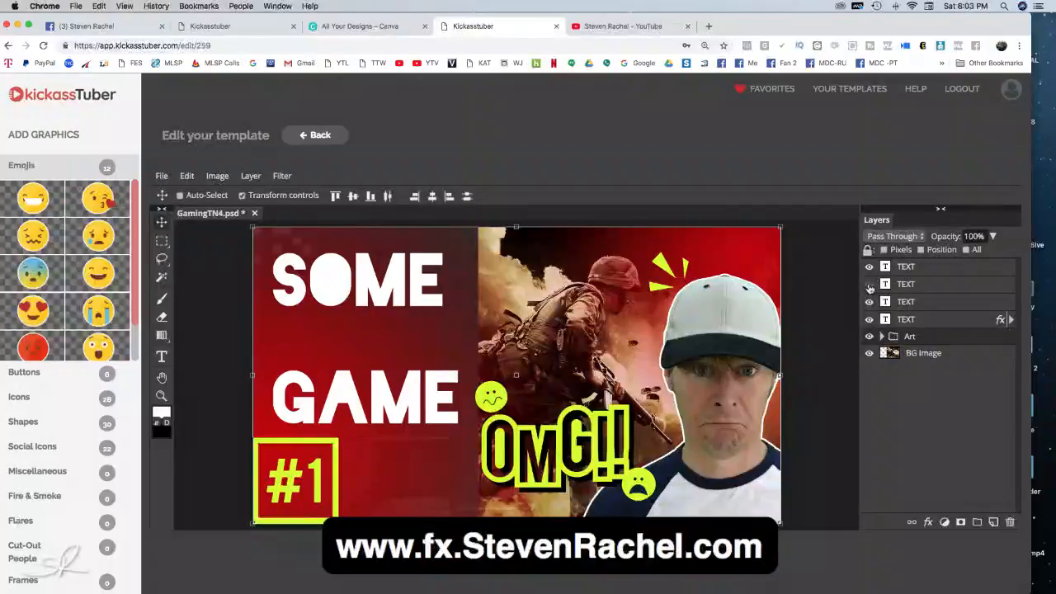
left_click(868, 284)
left_click(869, 302)
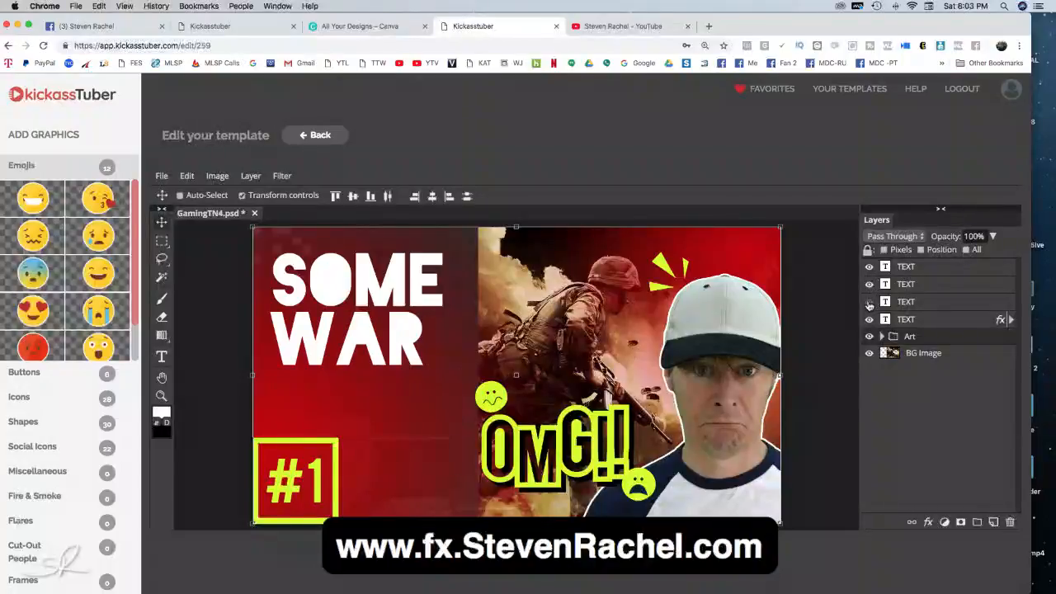
left_click(869, 302)
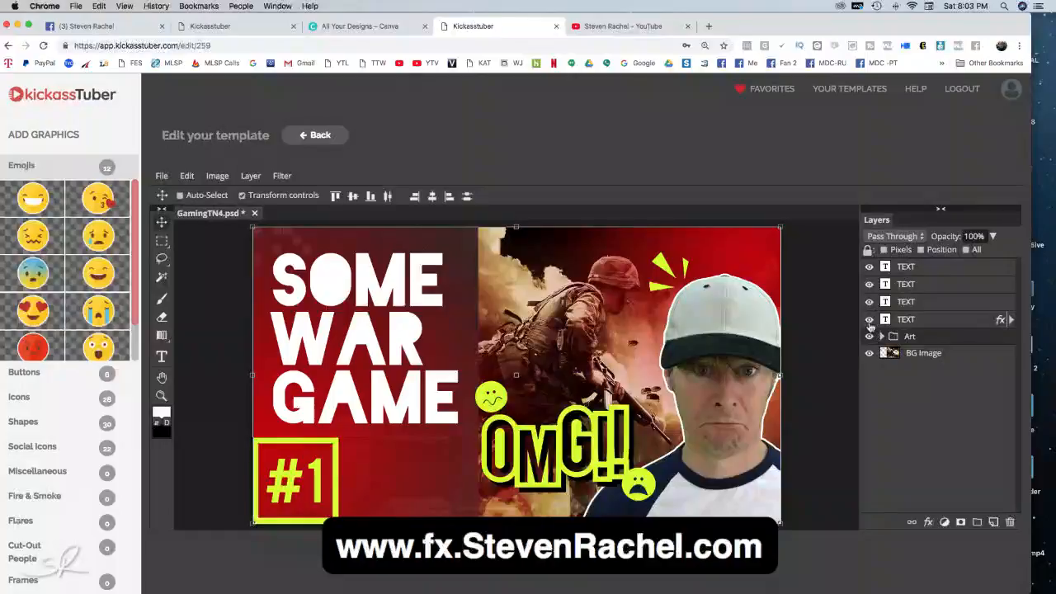
left_click(868, 319)
left_click(869, 320)
- Expand the Art layer group to show the individual graphic layers of the template
left_click(882, 337)
scroll(907, 448, "down", 2)
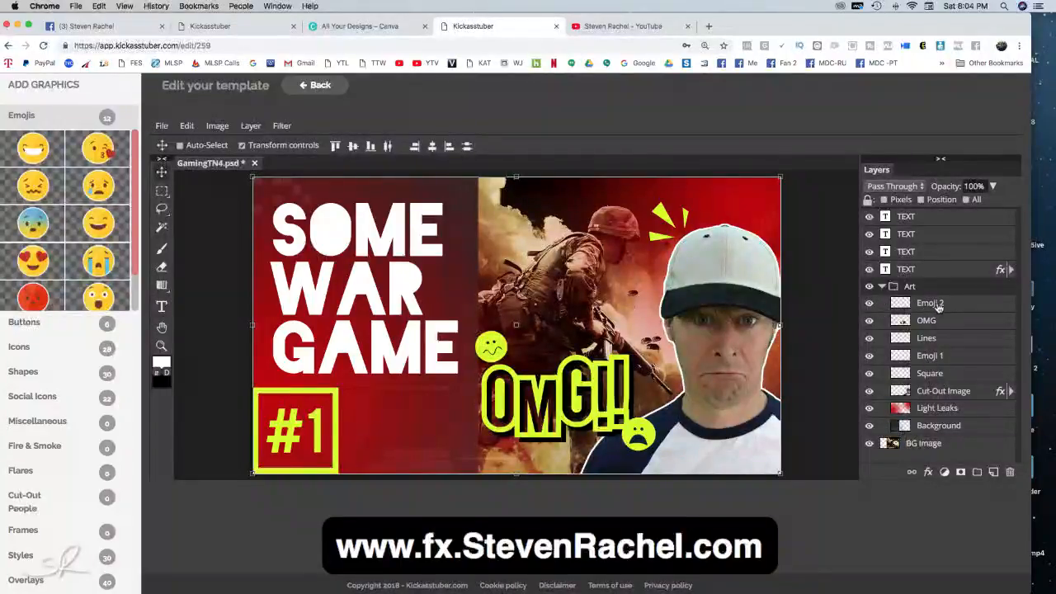
- Hide and show again the Emoji 2, OMG, Lines, Emoji 1 and Square layers, one at a time
left_click(869, 303)
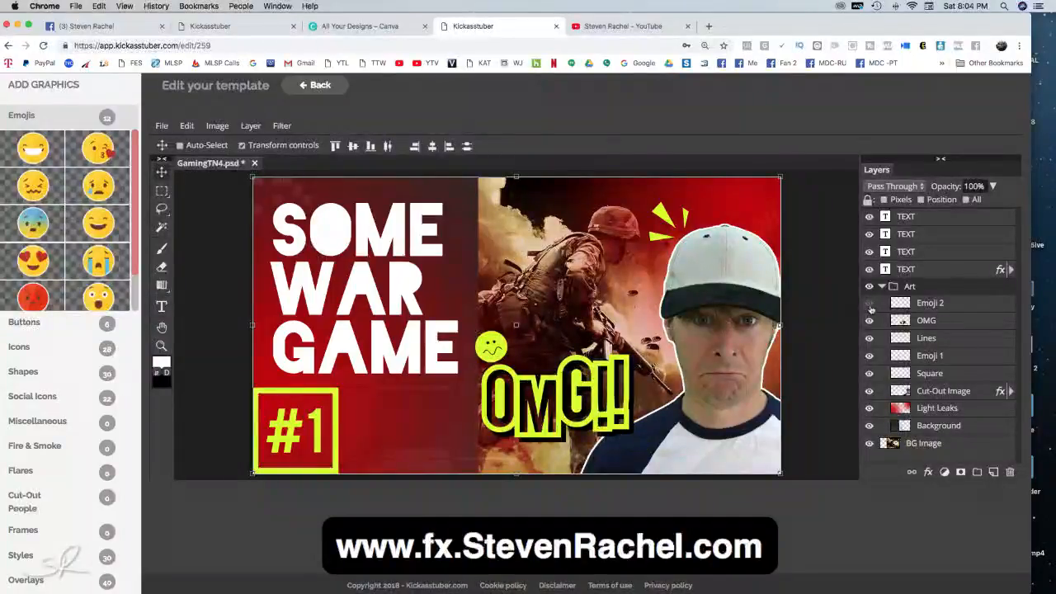
left_click(869, 302)
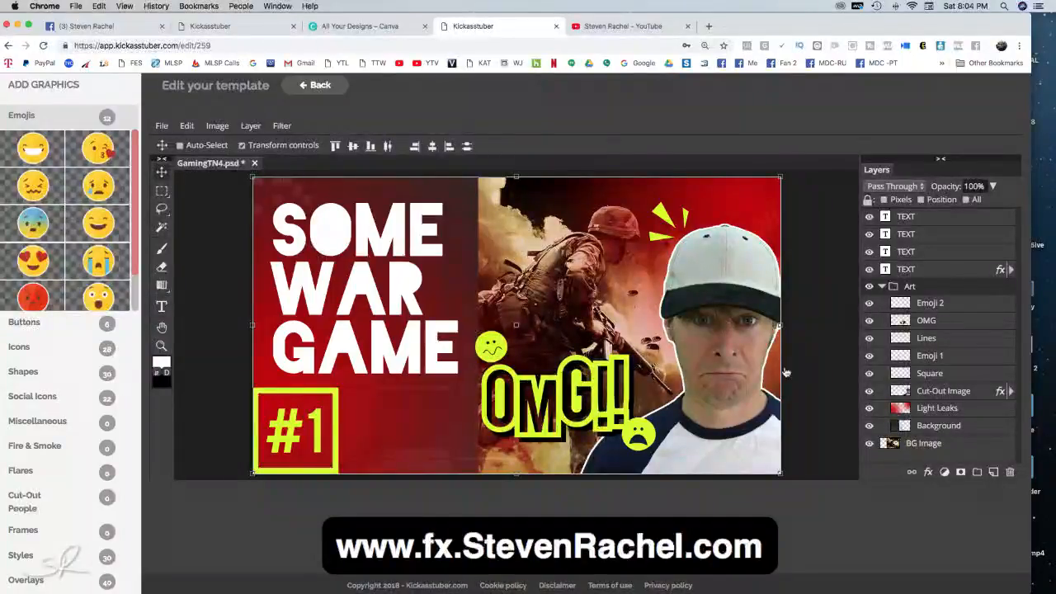
left_click(871, 322)
left_click(870, 322)
left_click(869, 339)
left_click(869, 339)
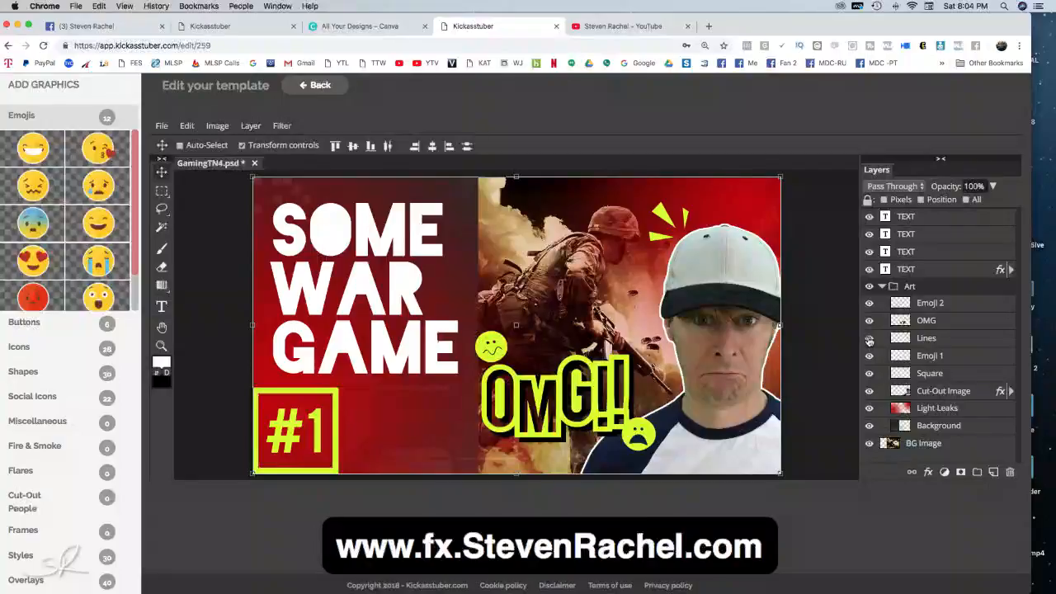
left_click(869, 355)
left_click(868, 356)
left_click(869, 372)
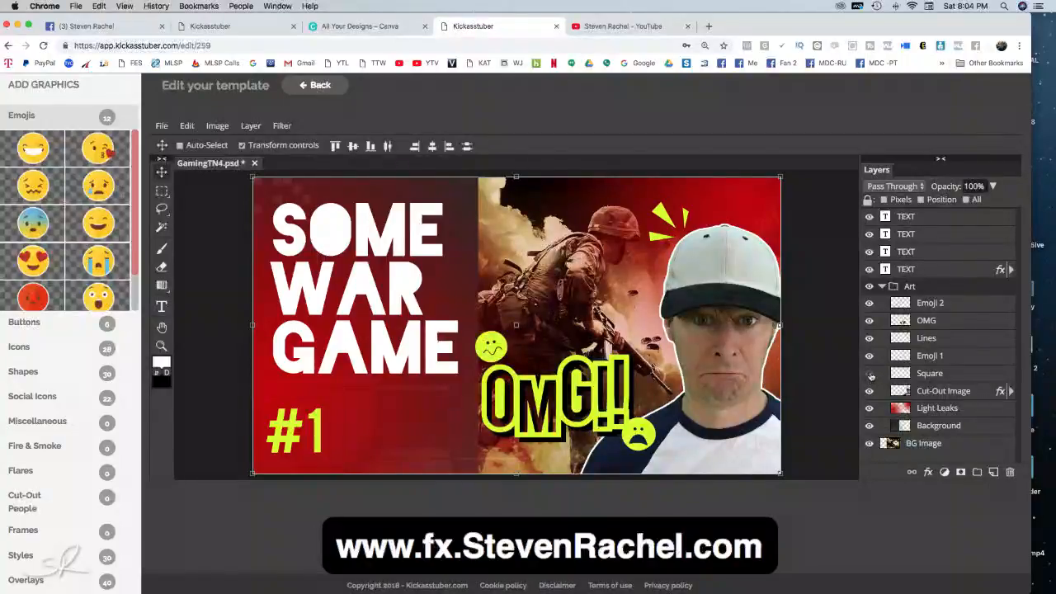
left_click(870, 373)
- Hide and show again the Cut-Out Image layer several times to demonstrate the cut-out person in the template
left_click(869, 391)
left_click(869, 393)
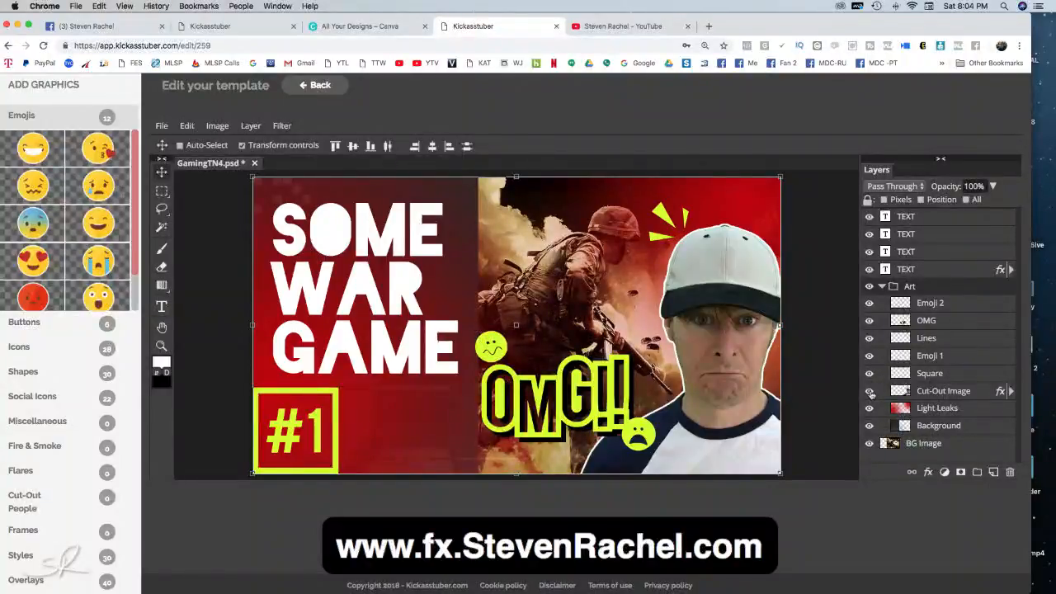
left_click(871, 392)
left_click(870, 393)
left_click(869, 393)
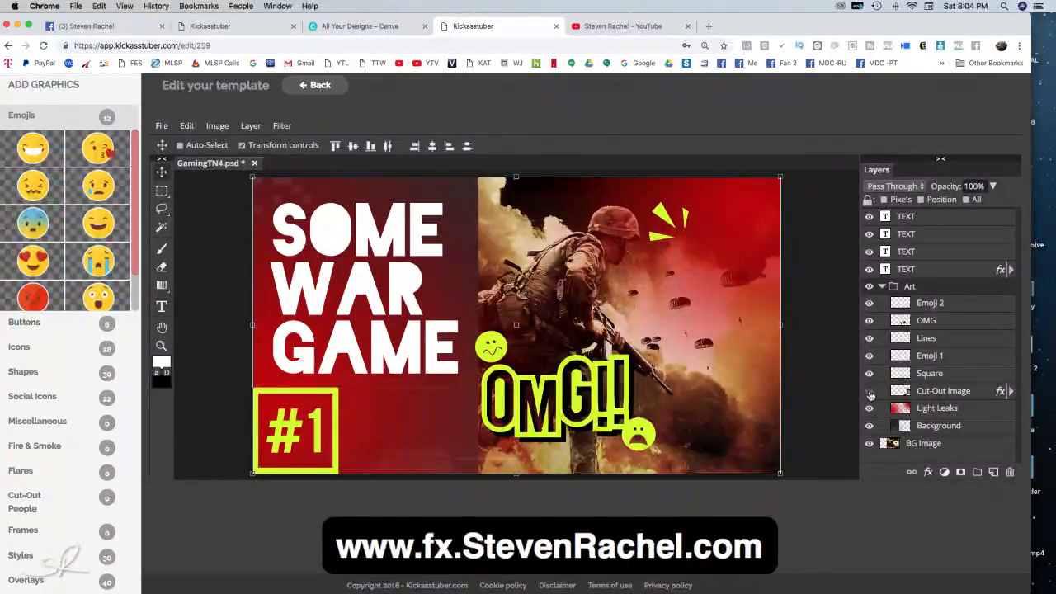
left_click(869, 392)
- Toggle the Light Leaks layer off and on twice and the Background layer once to demonstrate their effect
left_click(870, 409)
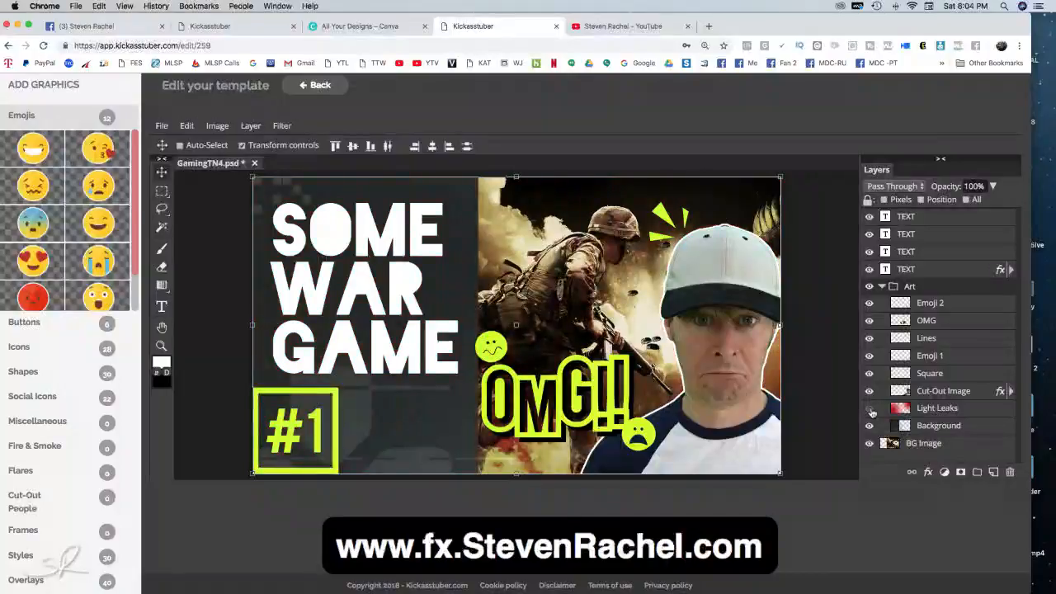
left_click(870, 409)
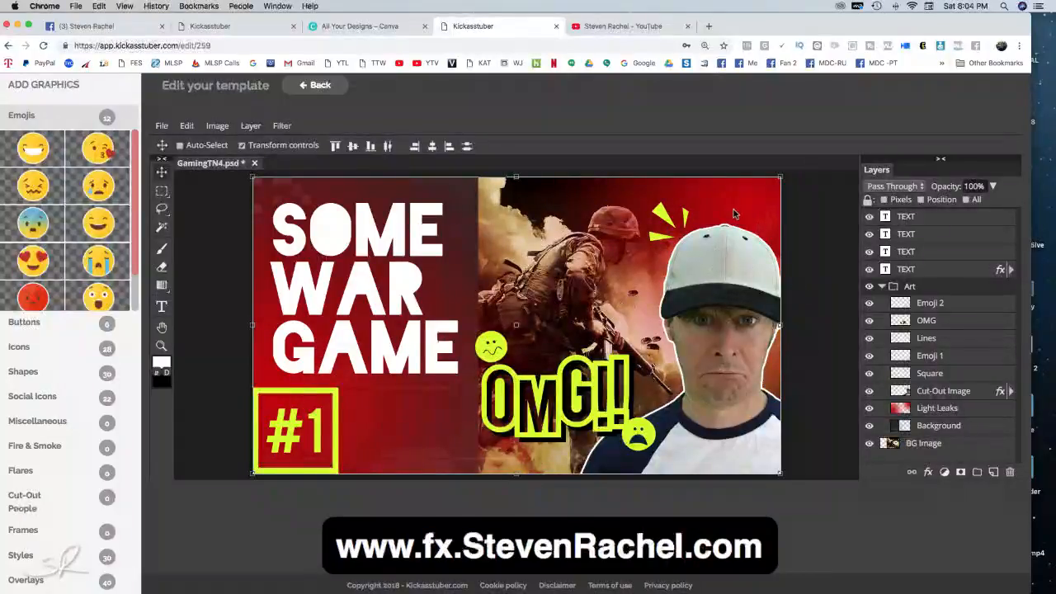
left_click(870, 409)
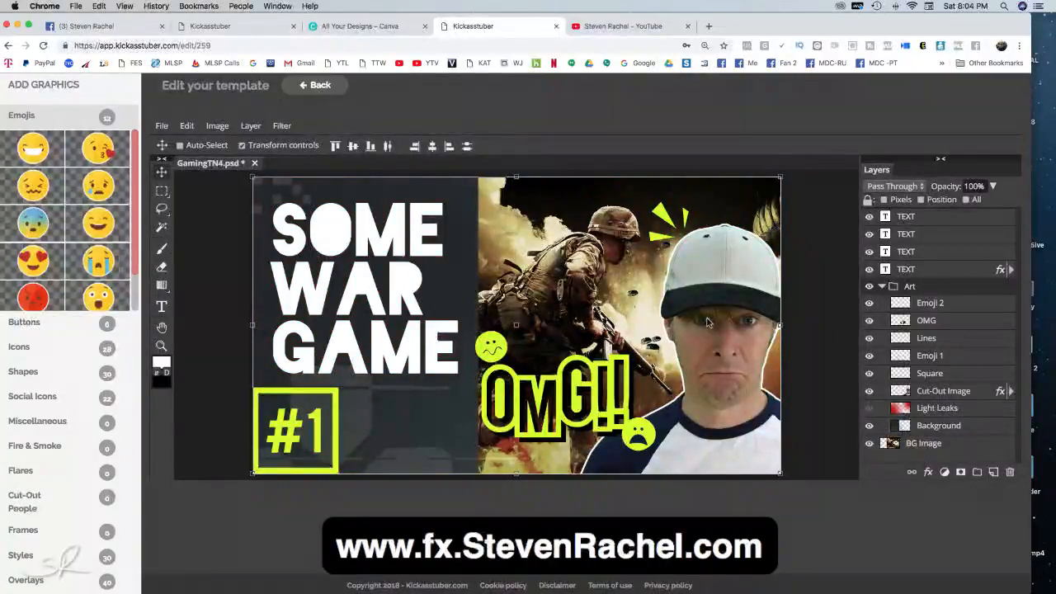
left_click(869, 413)
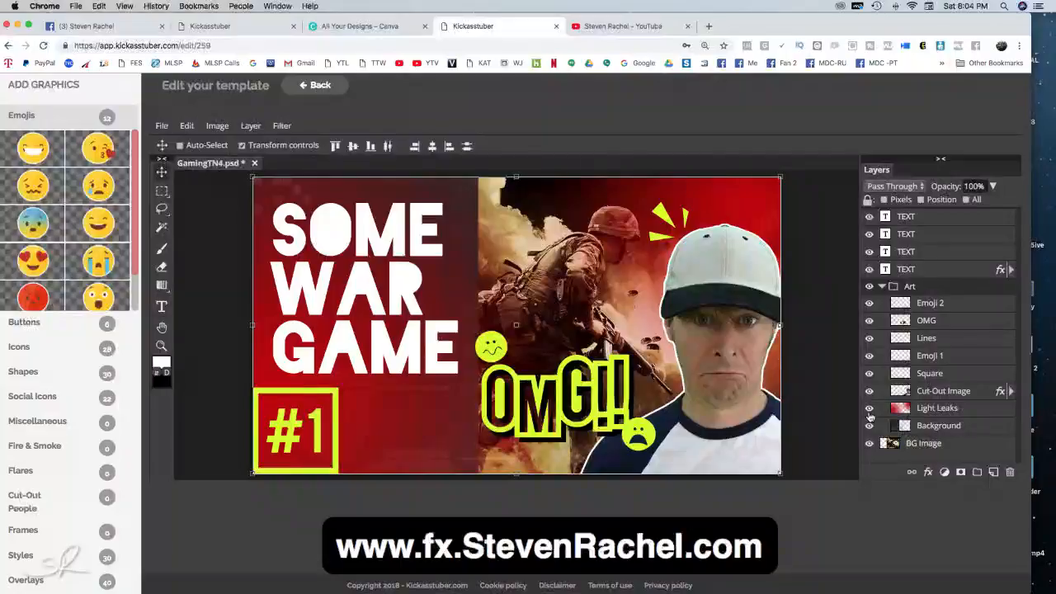
left_click(869, 425)
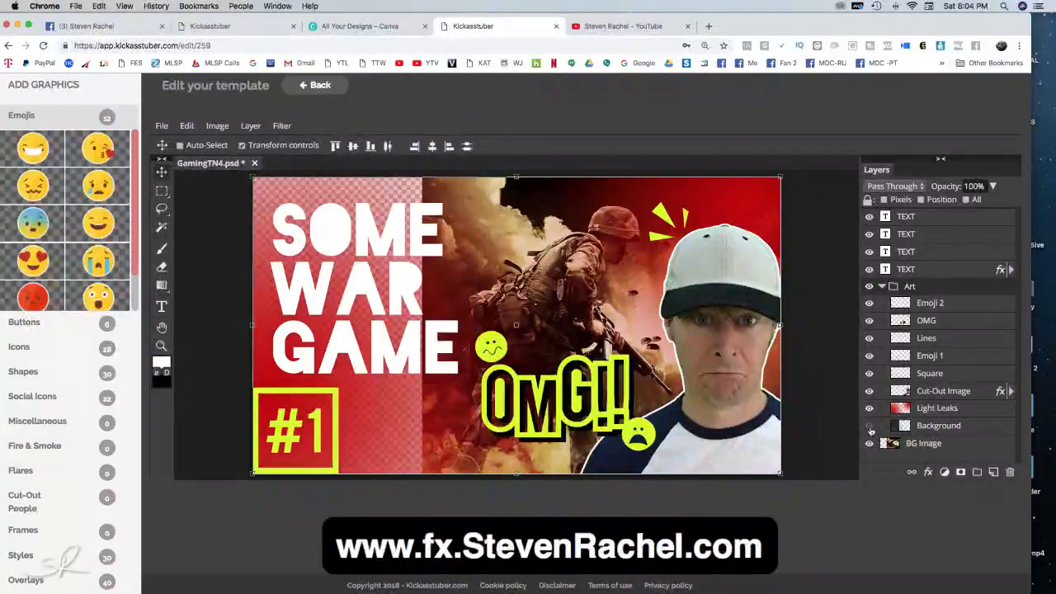
left_click(870, 426)
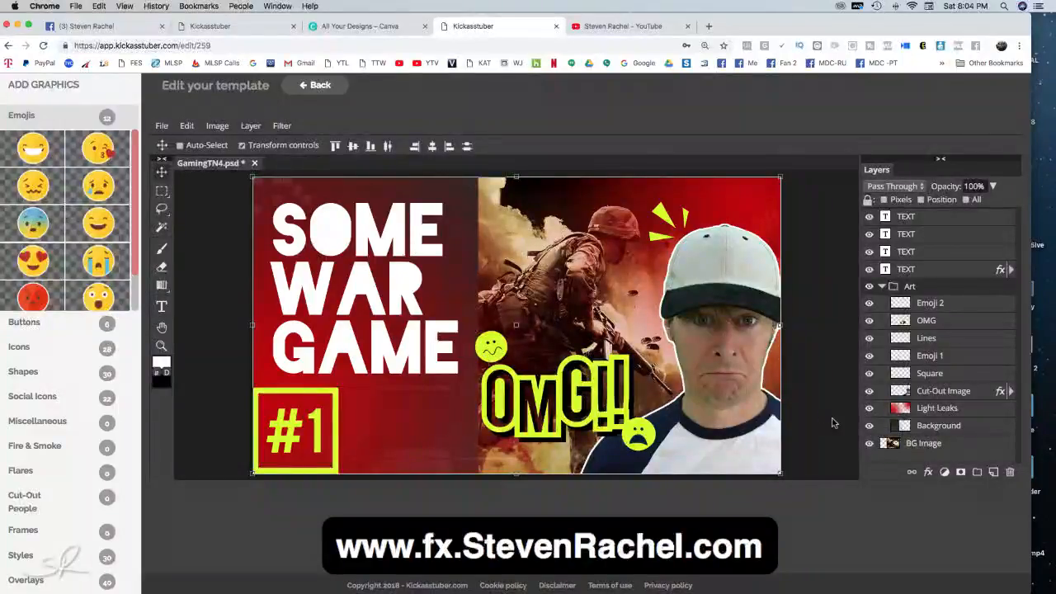
- Compare the design with Light Leaks and Background both hidden, restore them, and toggle the BG Image layer off and on
left_click(870, 410)
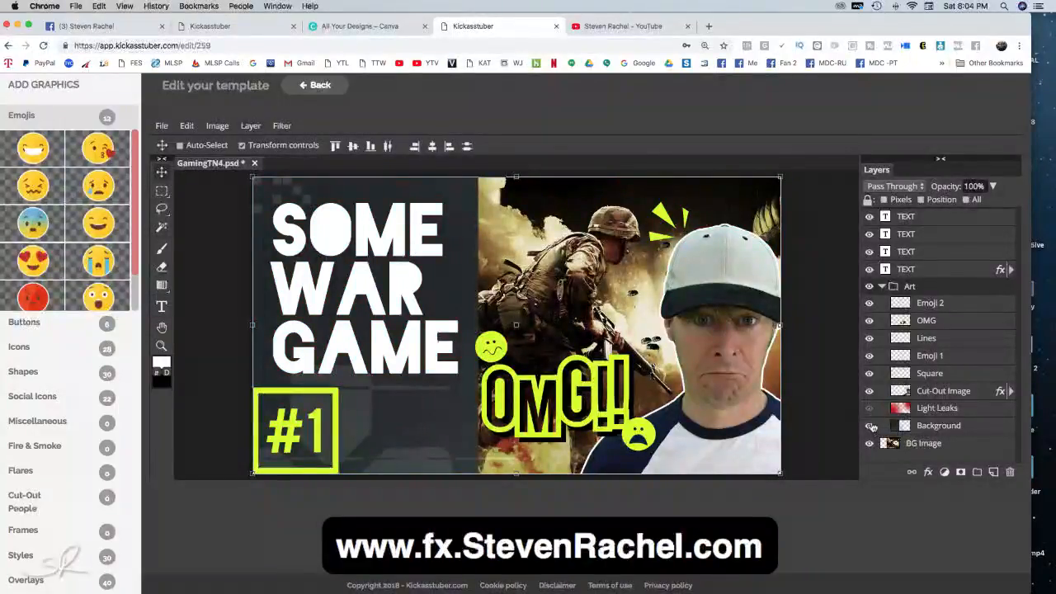
left_click(869, 426)
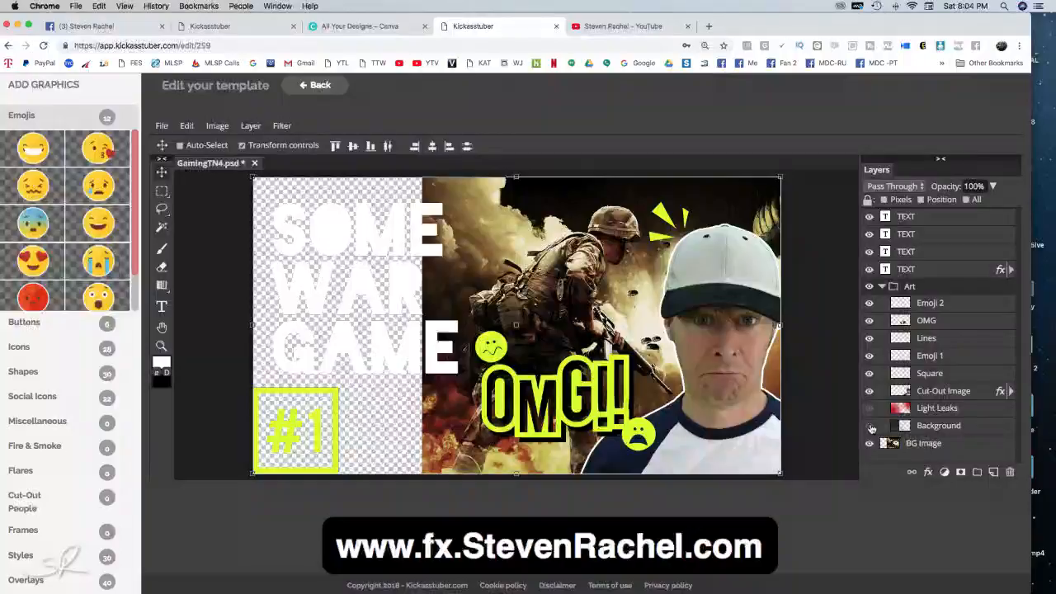
left_click(871, 426)
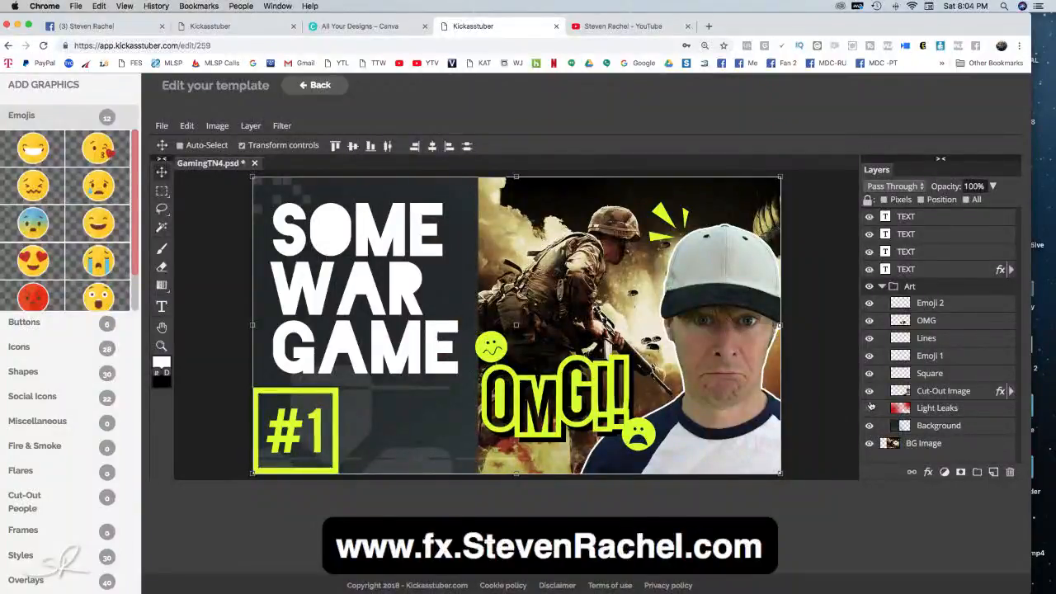
left_click(870, 407)
left_click(869, 444)
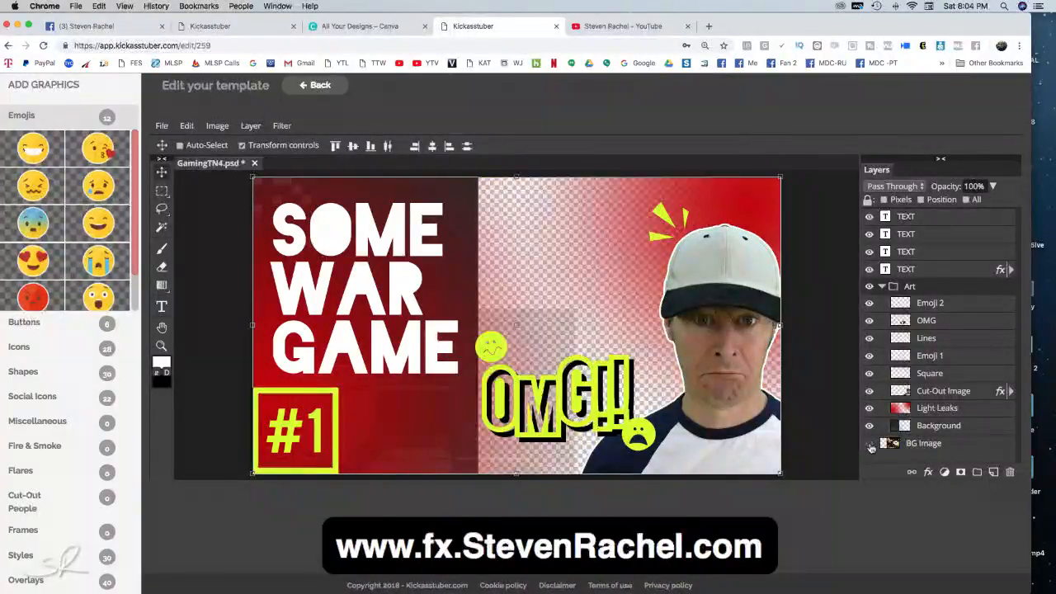
left_click(869, 444)
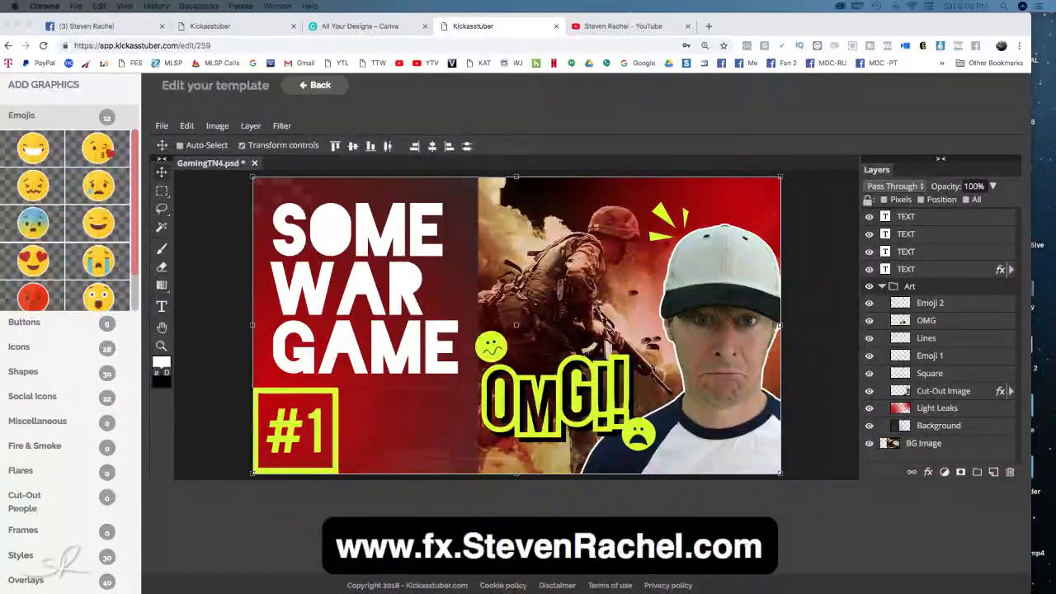
- With the BG Image layer selected, preview IMG_9612.JPG from the Live The Dream 10 folder in Finder and place it in the template above that layer
left_click_drag(1055, 145, 1055, 175)
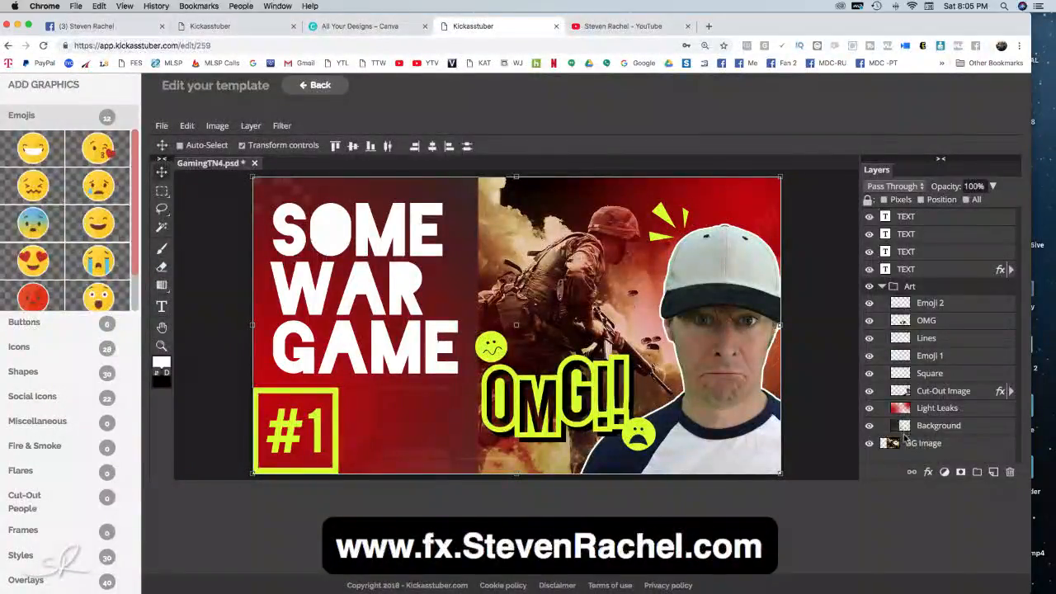
left_click(905, 446)
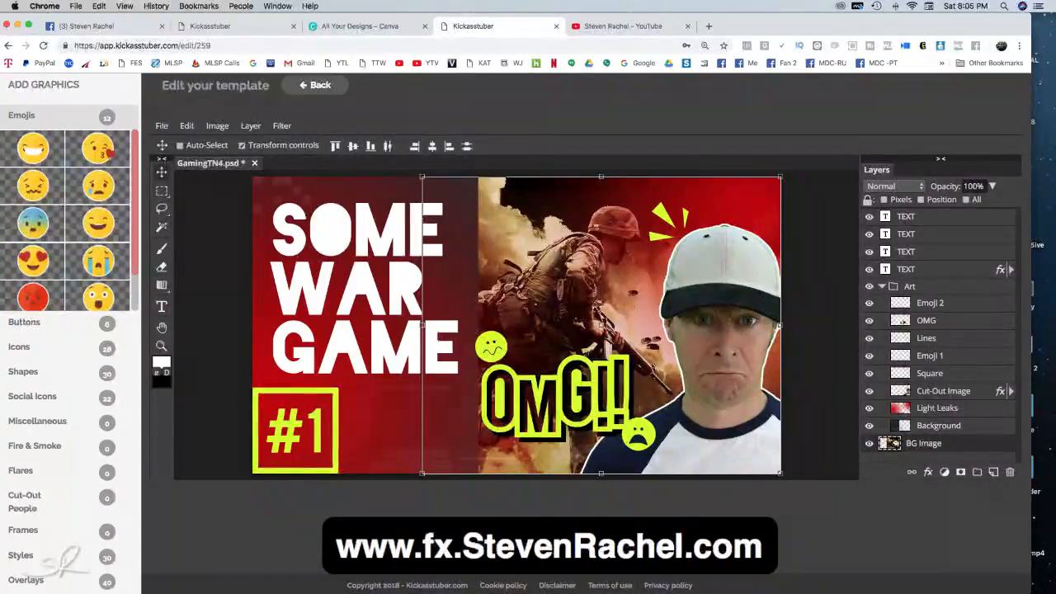
left_click_drag(1029, 82, 426, 42)
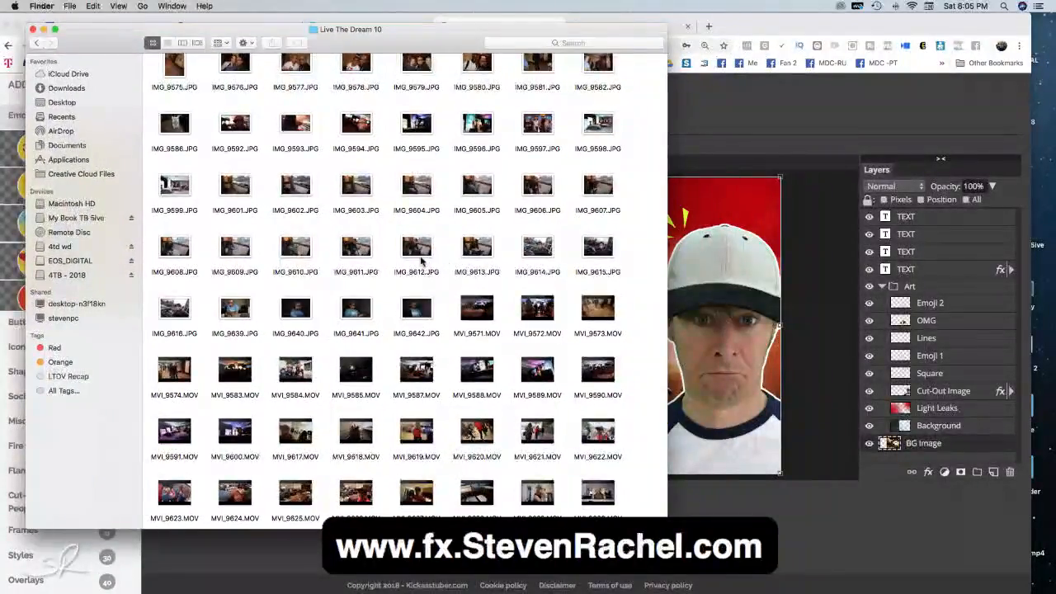
left_click(421, 260)
key("space")
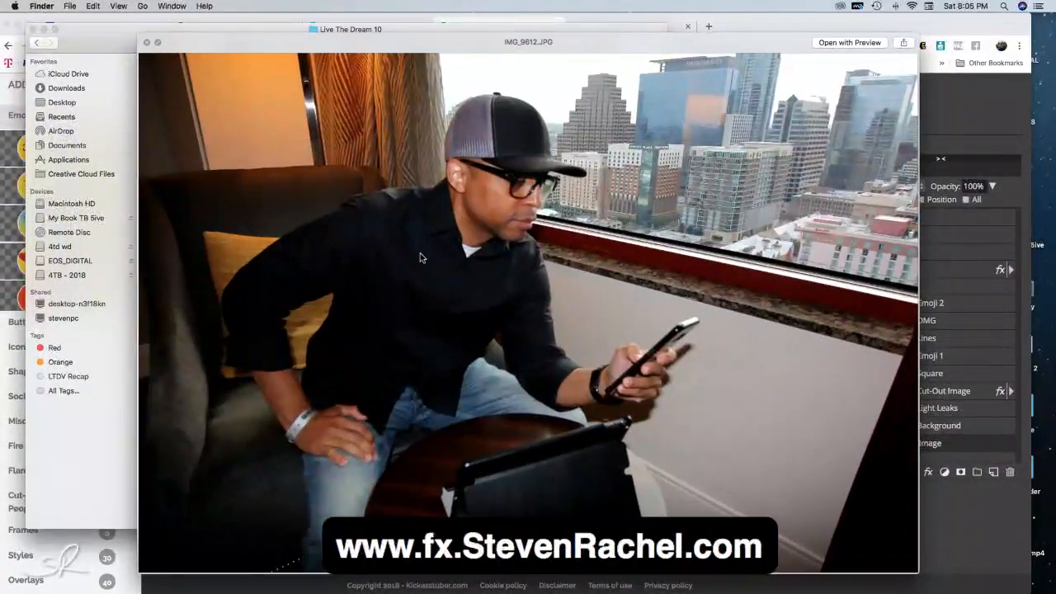
key("space")
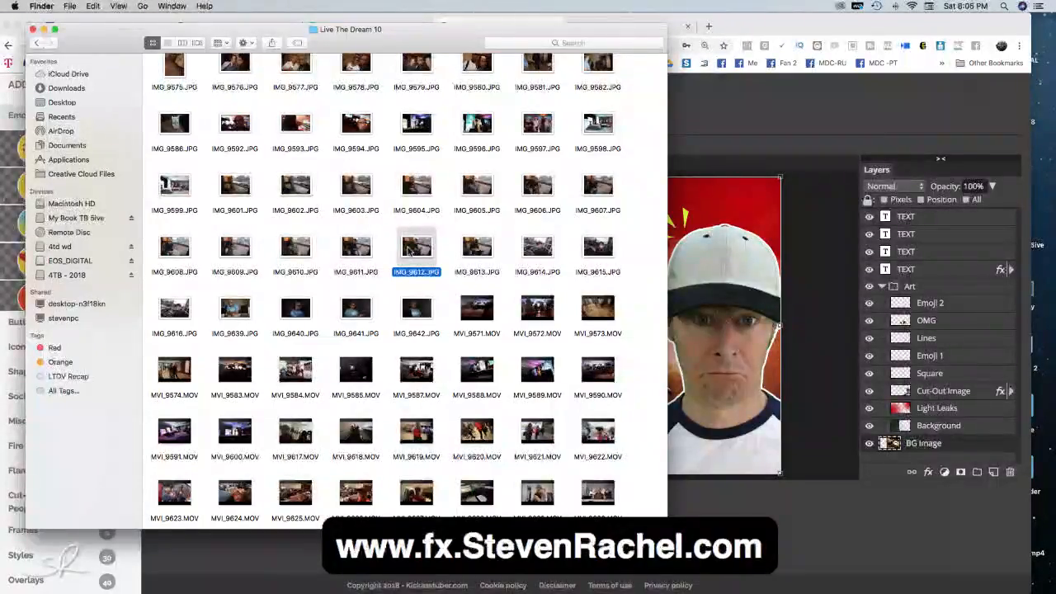
left_click_drag(414, 250, 924, 438)
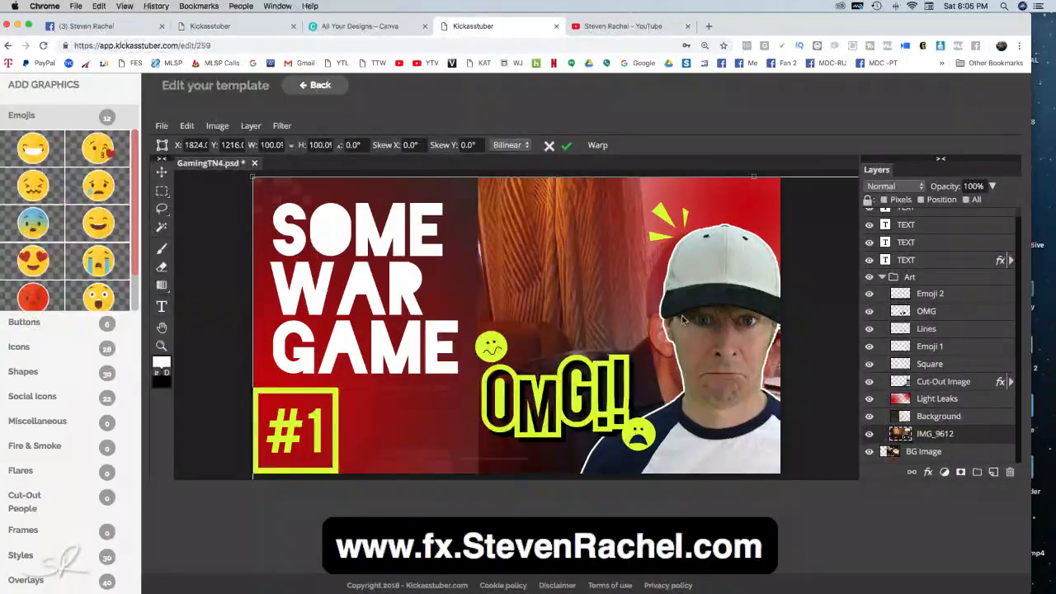
left_click(869, 453)
left_click(870, 453)
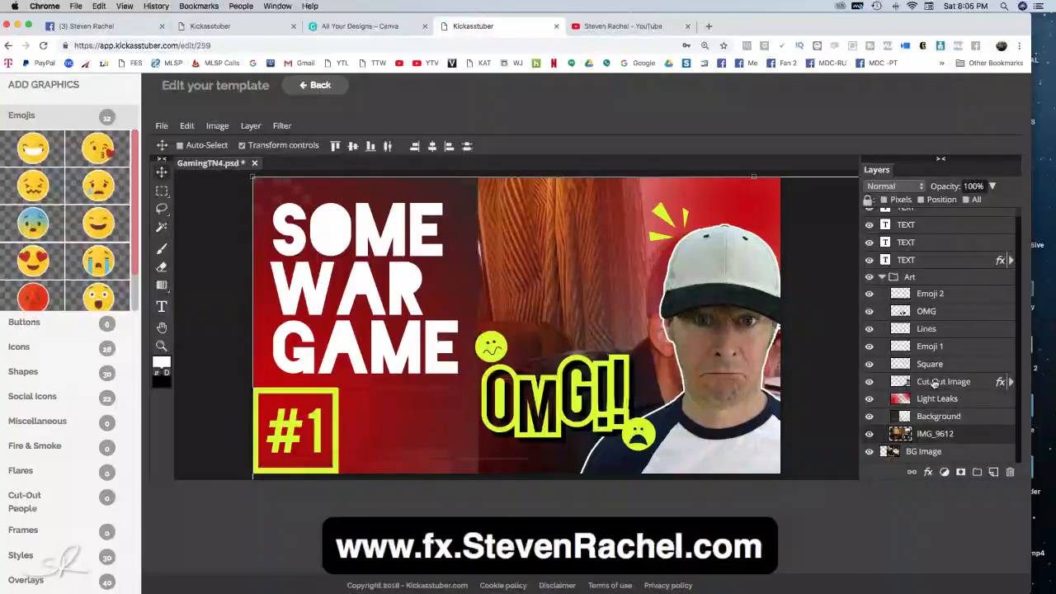
- Check the photo with the Cut-Out Image layer briefly hidden, and move the IMG_9612 layer out of the Art group to directly above BG Image
left_click(868, 382)
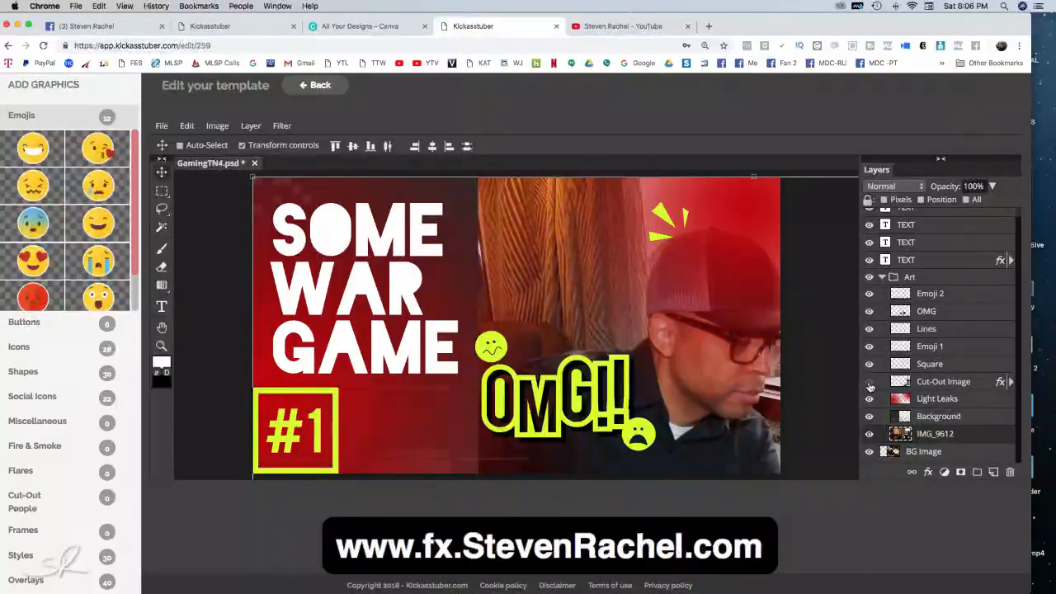
left_click(868, 383)
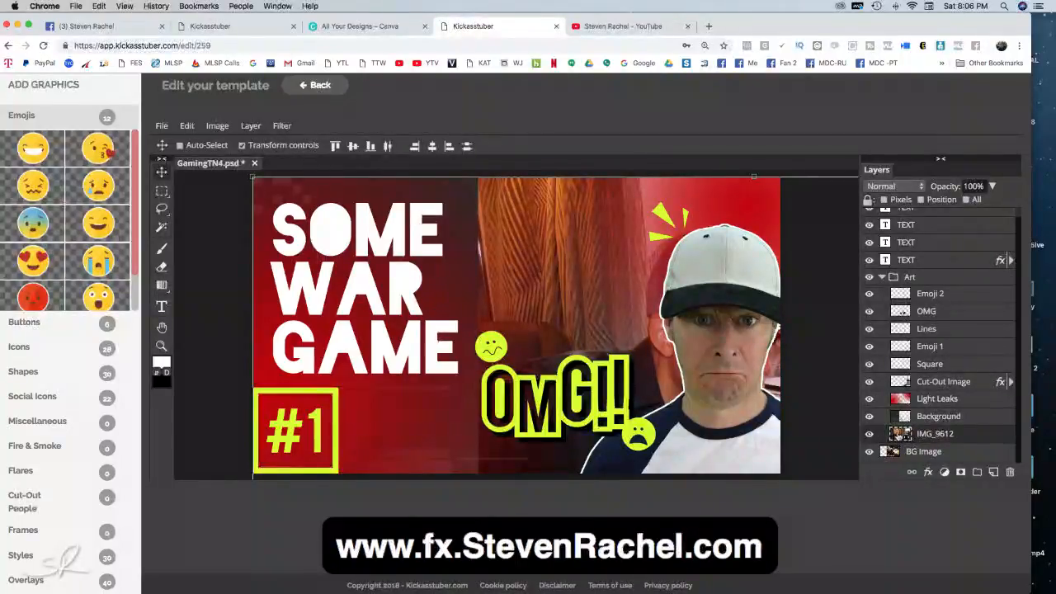
left_click_drag(906, 437, 899, 412)
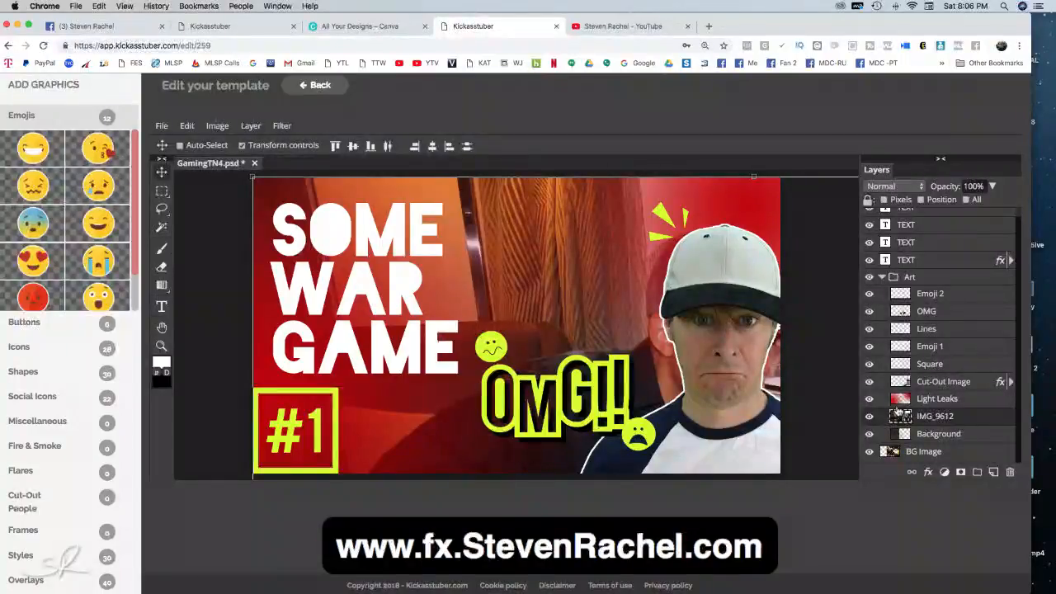
left_click_drag(901, 415, 899, 449)
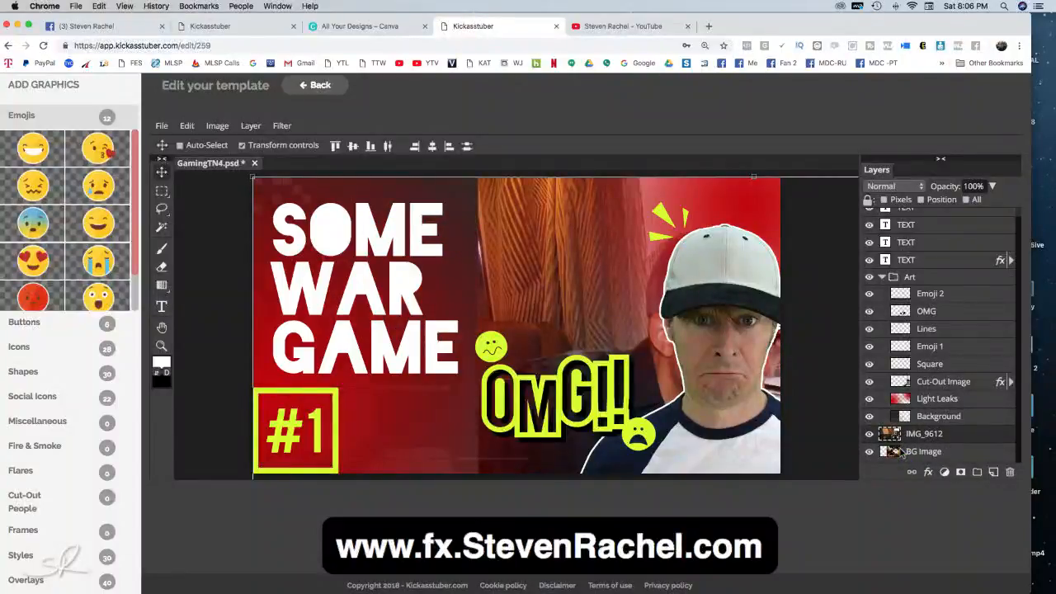
- Hide the Cut-Out Image and Light Leaks layers, and scale the IMG_9612 photo to about 76% by 75%, positioning the man beside the title text
left_click(870, 384)
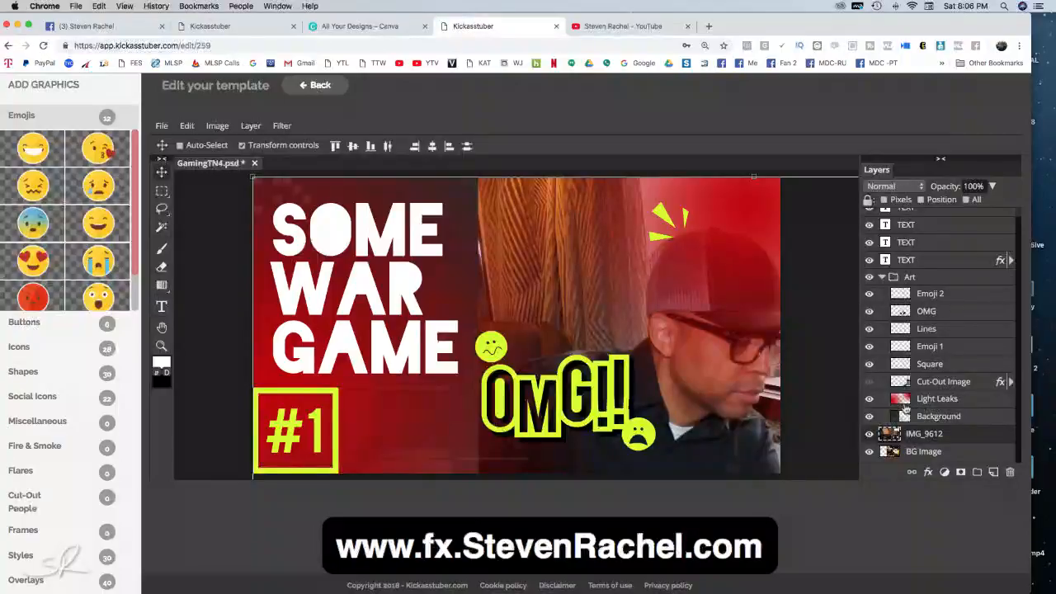
left_click(870, 400)
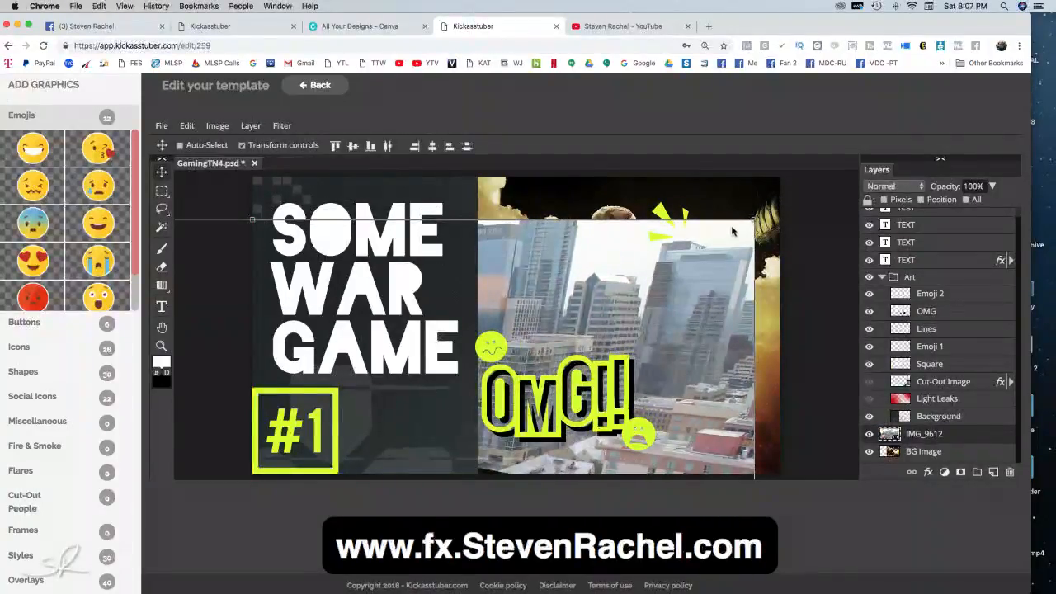
key("ctrl+t")
left_click_drag(753, 219, 745, 189)
left_click_drag(618, 261, 716, 189)
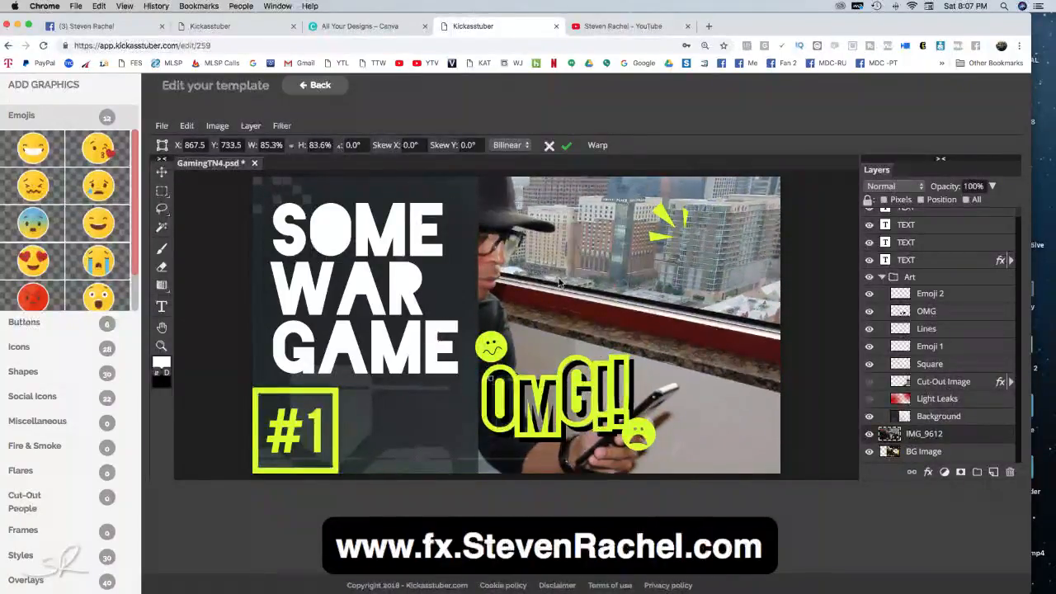
left_click_drag(559, 281, 633, 311)
left_click_drag(560, 345, 677, 299)
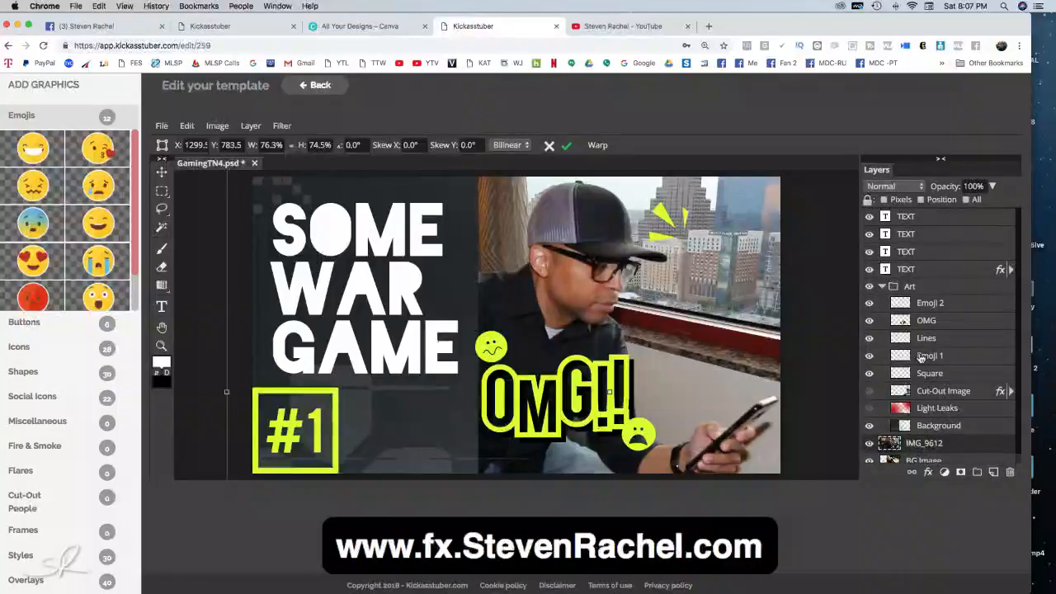
- Apply the photo's transform, and hide and show again the Emoji 1 layer
scroll(922, 360, "up", 2)
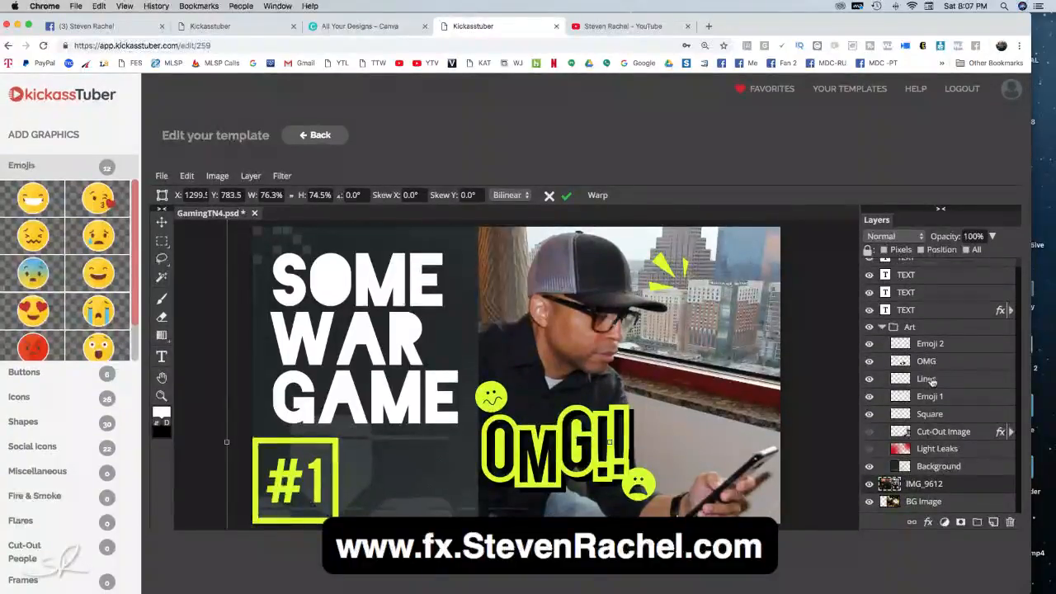
left_click(869, 396)
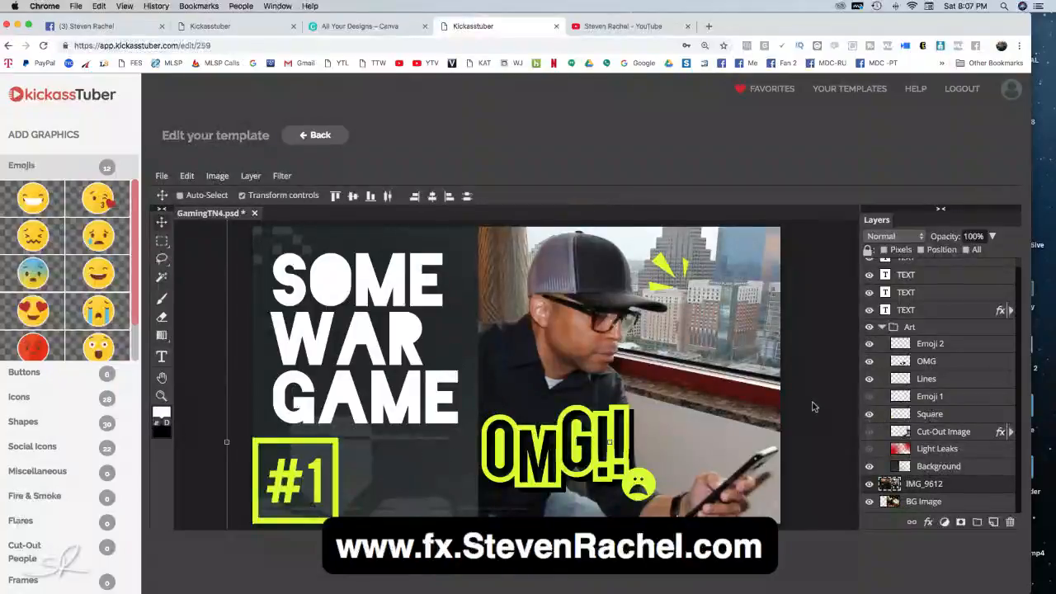
left_click(869, 396)
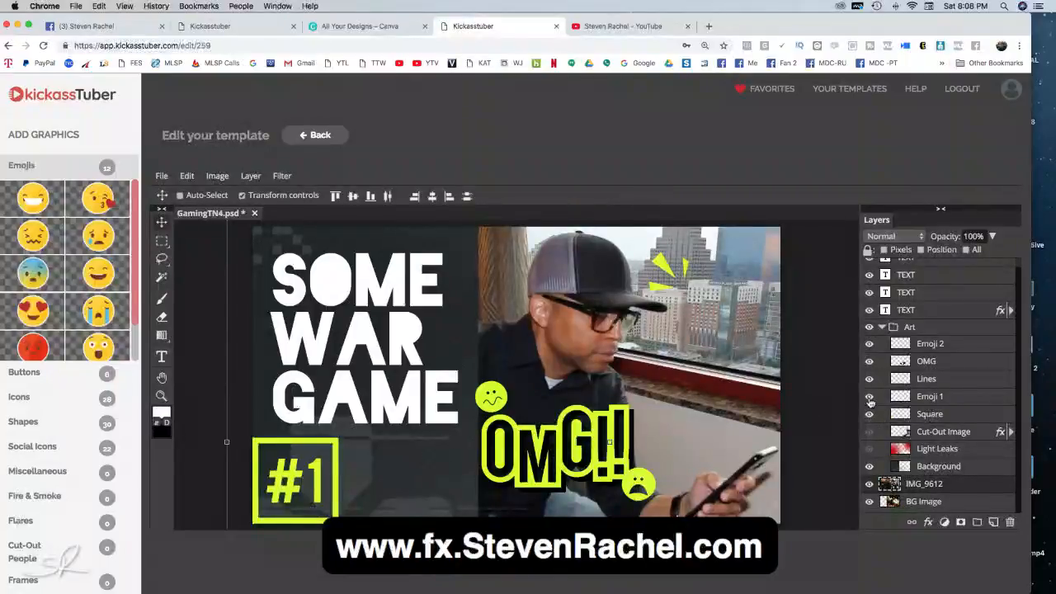
- Check what the Emoji 2 layer, the Art group and the OMG layer contain by hiding and showing each again
left_click(869, 343)
left_click(869, 343)
scroll(925, 425, "down", 1)
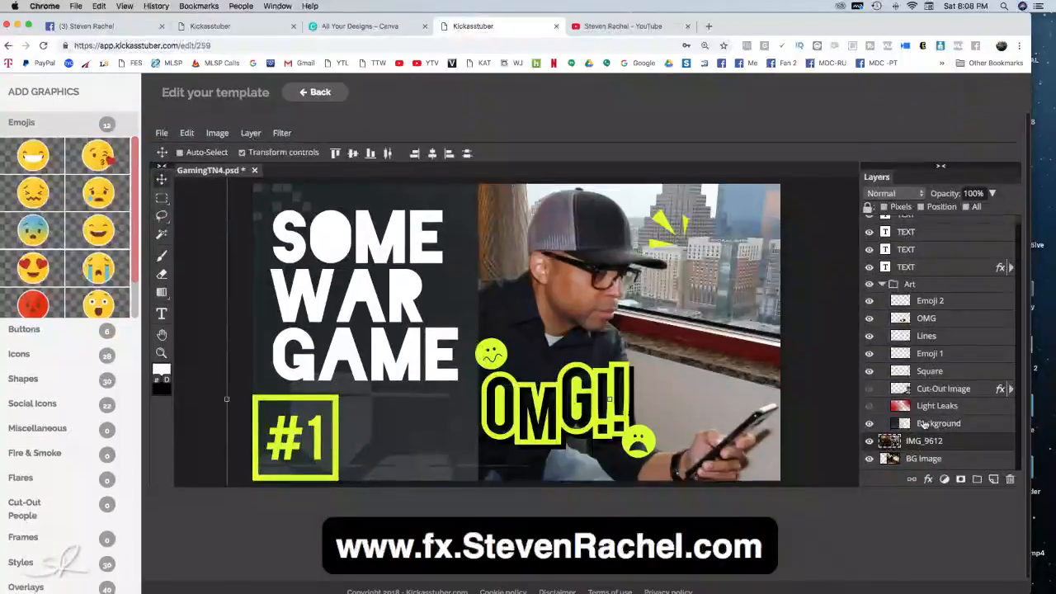
scroll(925, 426, "up", 1)
scroll(890, 324, "up", 1)
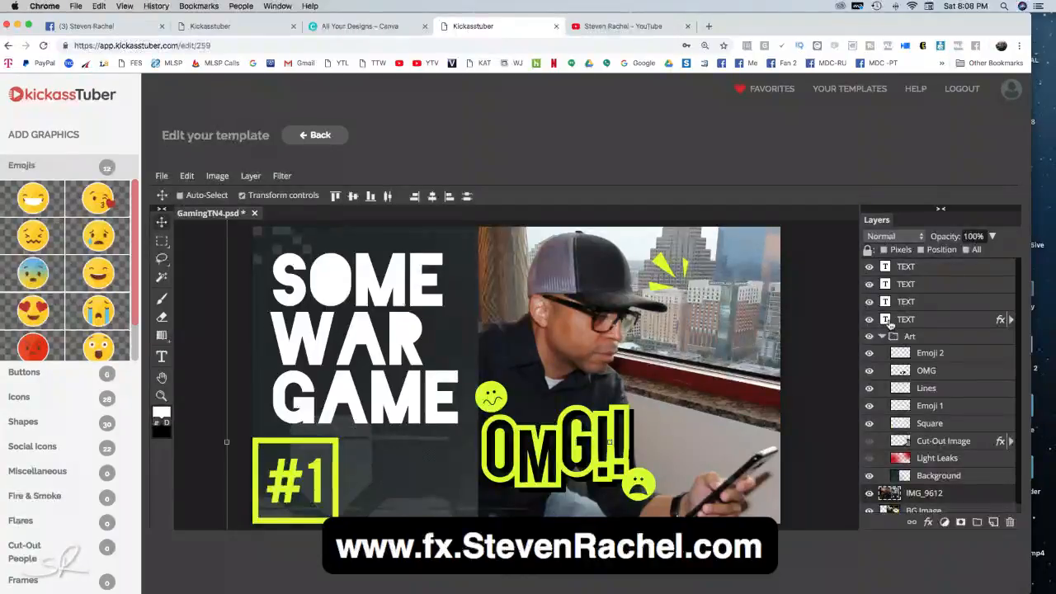
left_click(869, 337)
left_click(869, 338)
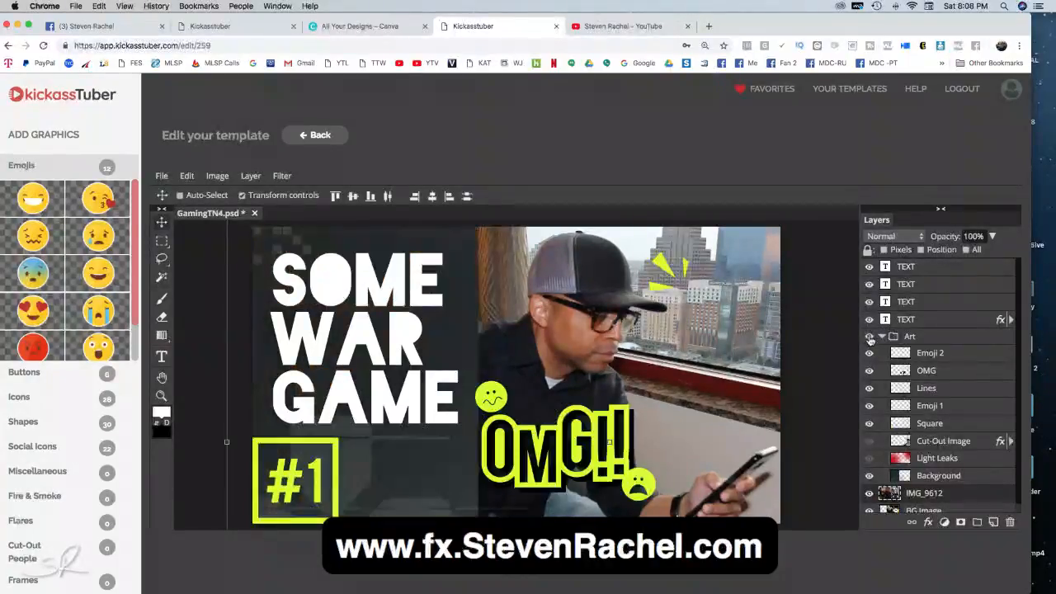
left_click(868, 354)
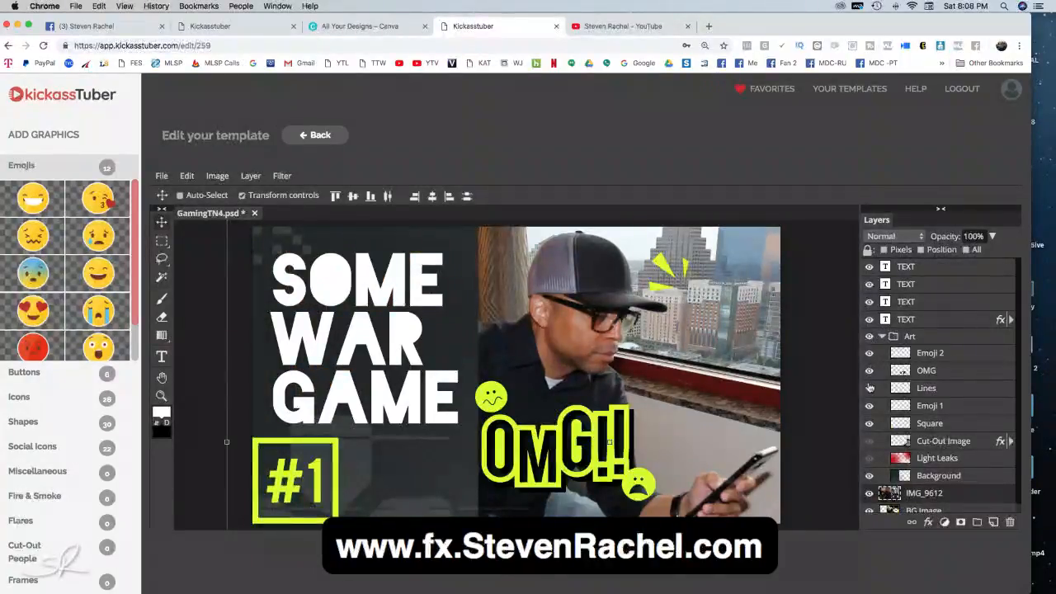
left_click(869, 373)
left_click(868, 373)
- Identify the Lines layer by hiding and showing it, and move its yellow accent lines beside the top of the phone
left_click(868, 390)
left_click(869, 389)
left_click(899, 393)
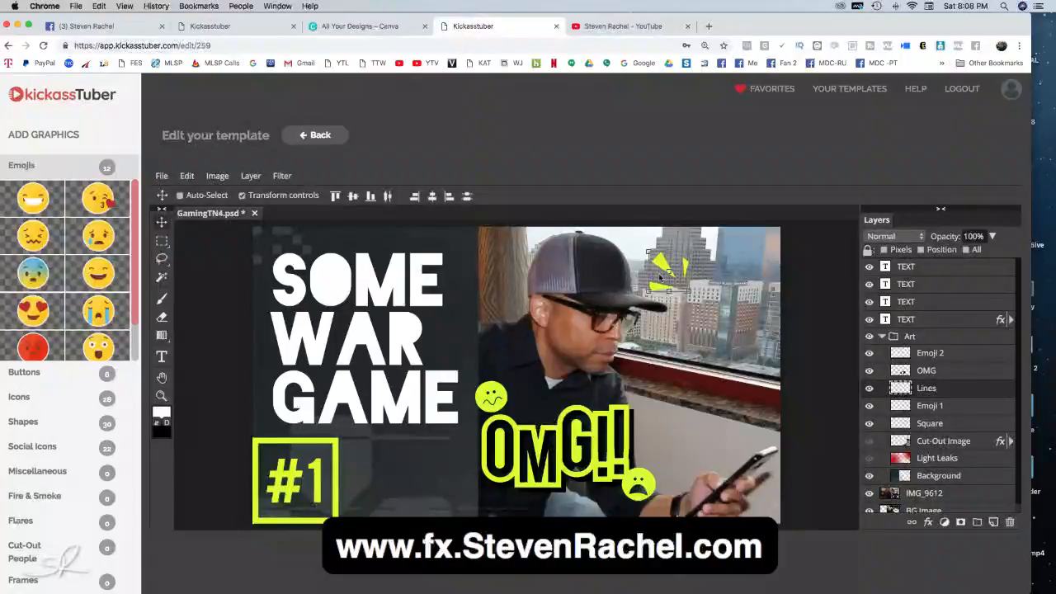
left_click_drag(660, 275, 730, 441)
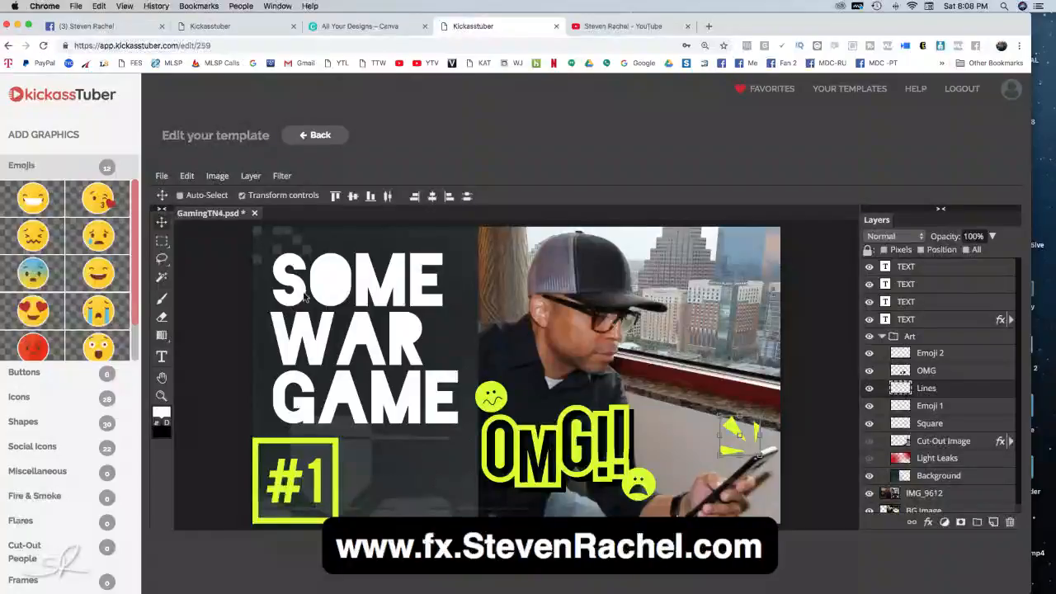
- Check which text layers hold the first two title lines, and replace the word SOME with MAKE
scroll(990, 416, "up", 1)
scroll(986, 408, "down", 1)
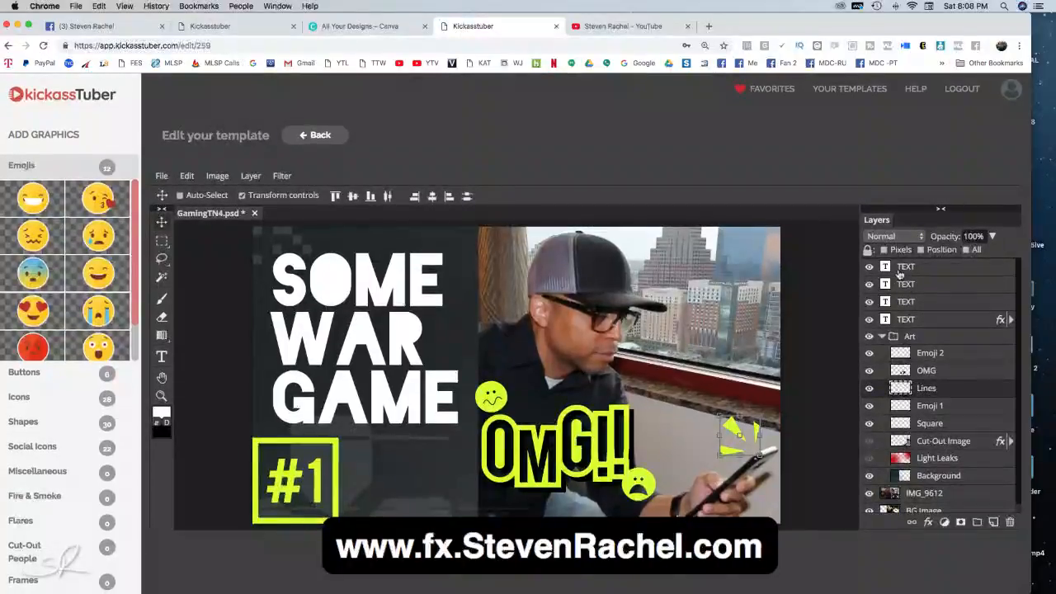
left_click(869, 267)
left_click(868, 267)
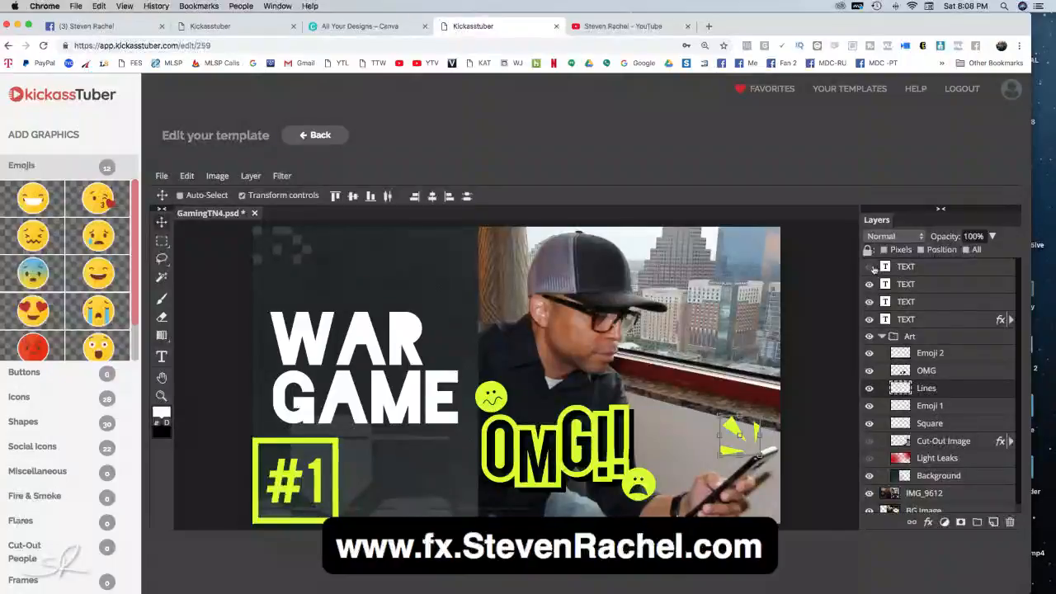
double_click(885, 266)
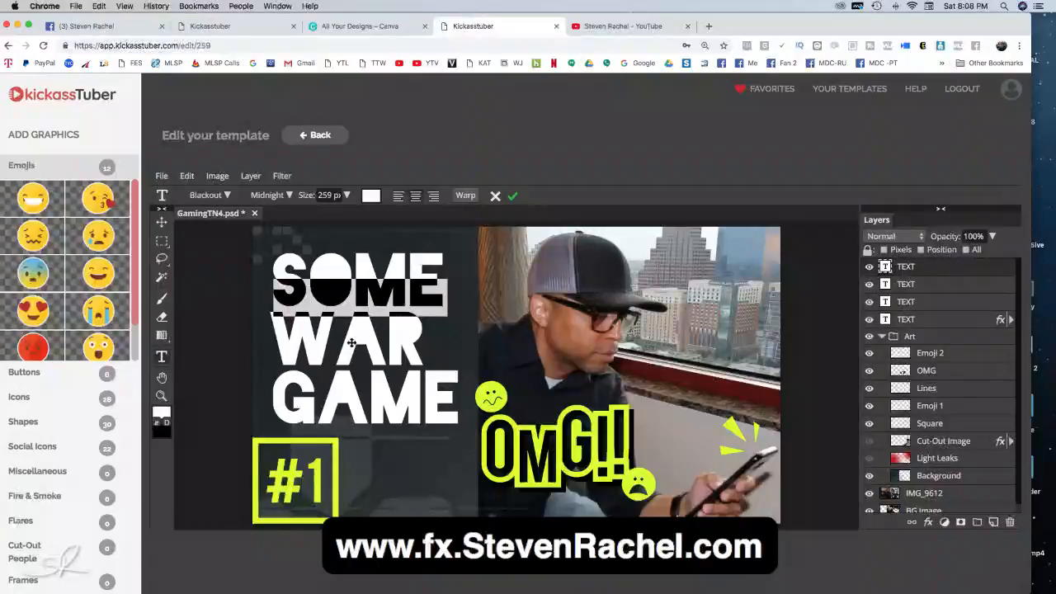
double_click(886, 283)
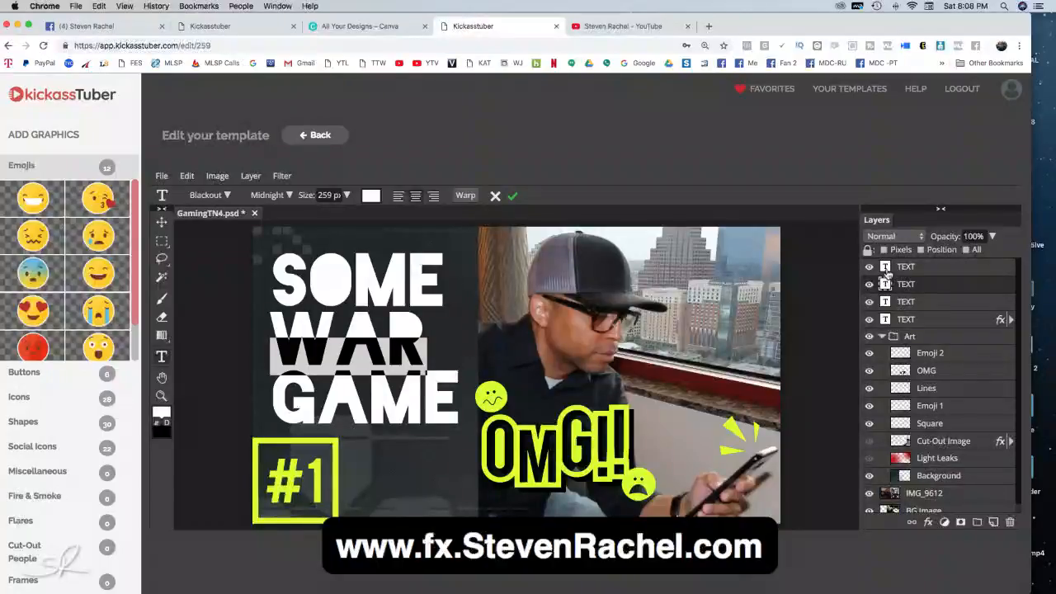
double_click(886, 268)
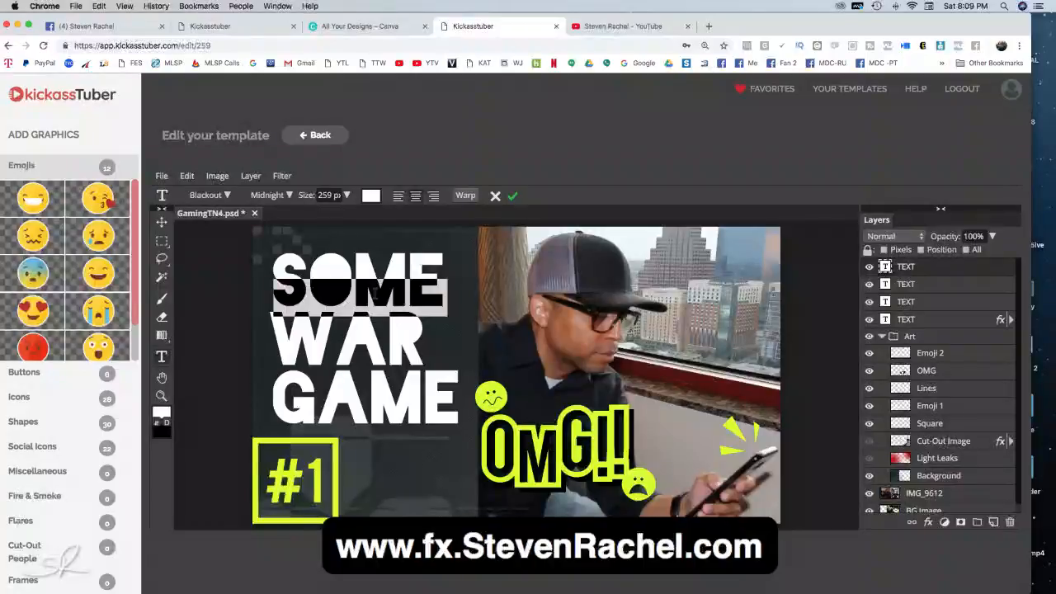
type("MAKE")
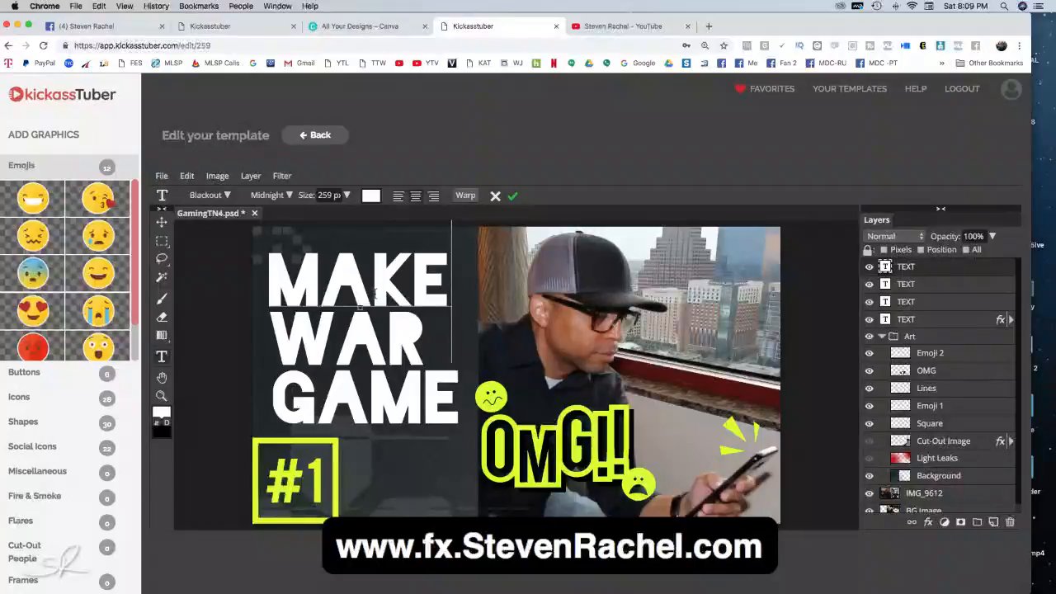
- Replace the second title word WAR with AWESOME, discarding a first try with KILLER
double_click(886, 285)
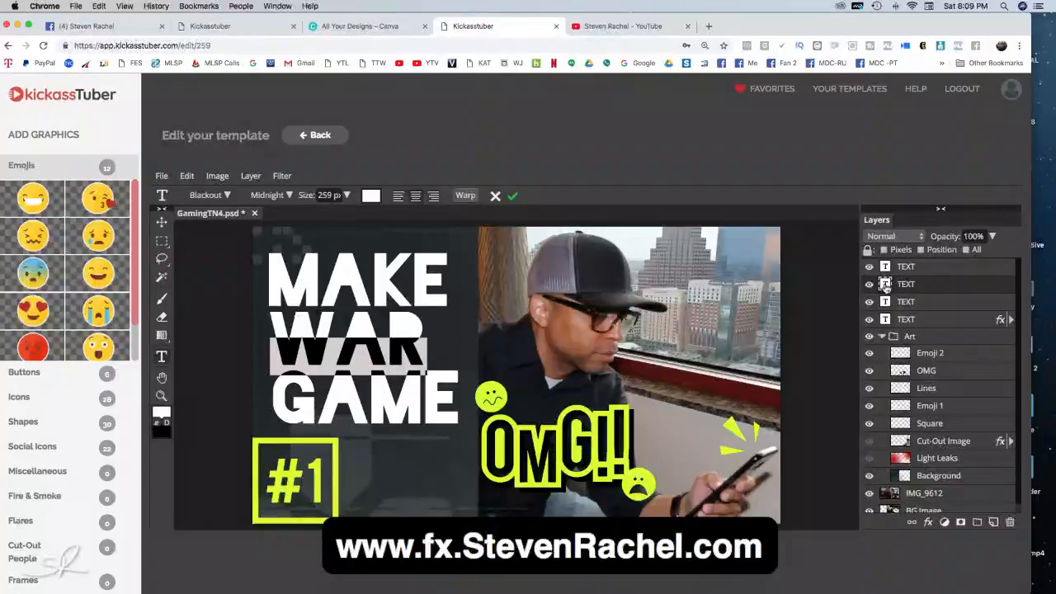
type("KILLER")
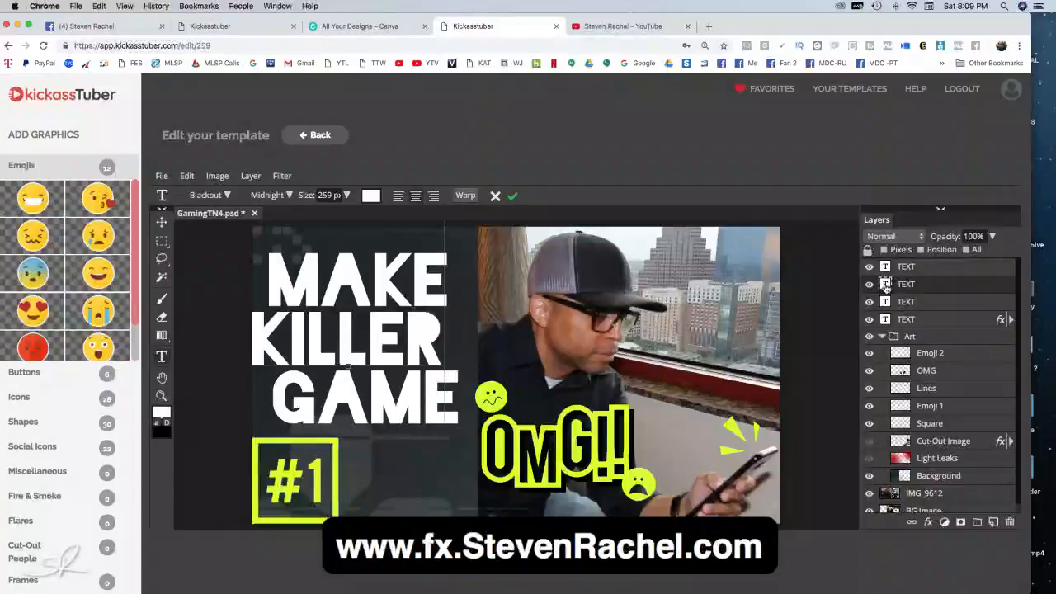
key("BackSpace")
key("BackSpace")
key("BackSpace")
key("BackSpace")
key("BackSpace")
key("BackSpace")
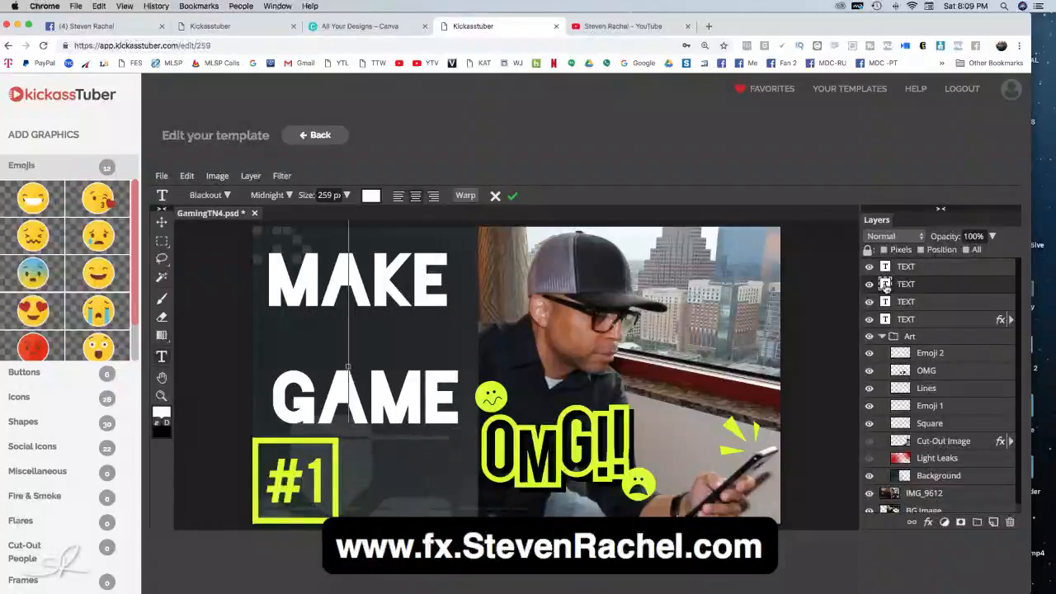
type("AWESOME")
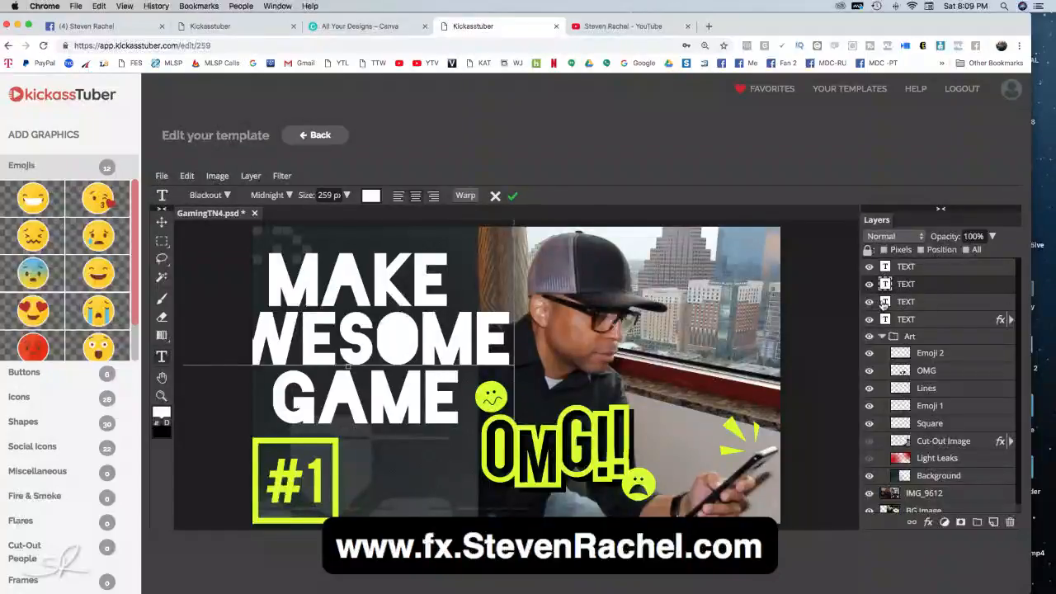
- Replace the third title word GAME with new text starting with THU
double_click(885, 302)
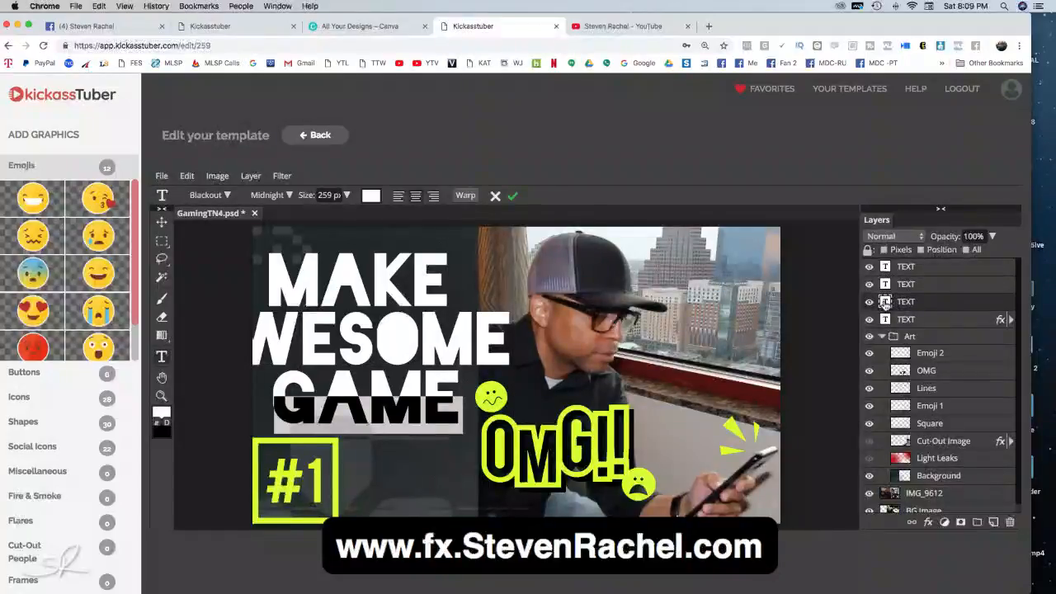
type("THU")
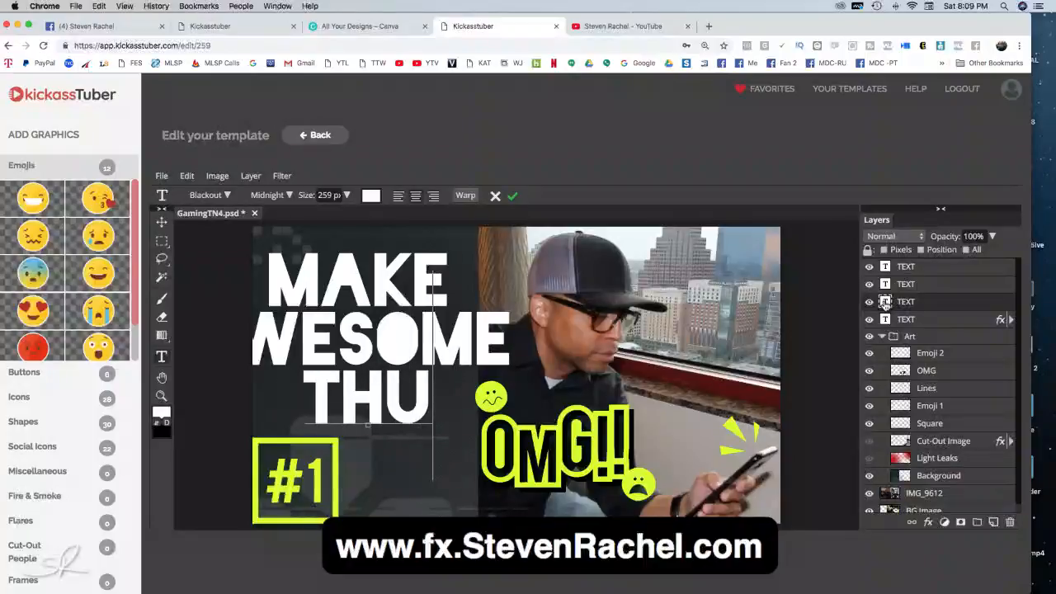
- Complete the third text line as THUMBNAILS and narrow the AWESOME line to about 63% width within the dark area
type("MBNAILS")
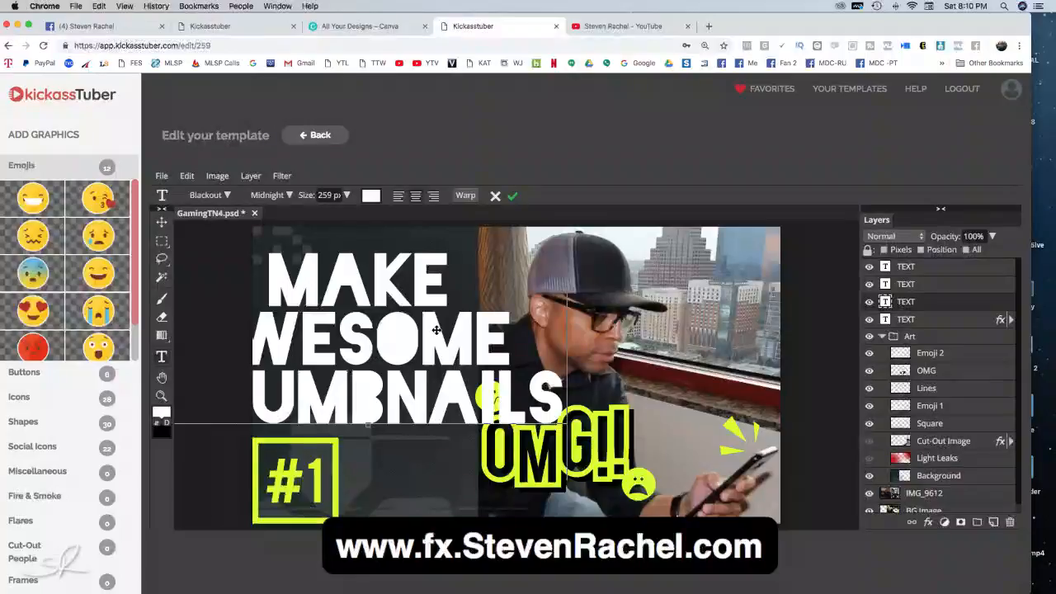
double_click(885, 284)
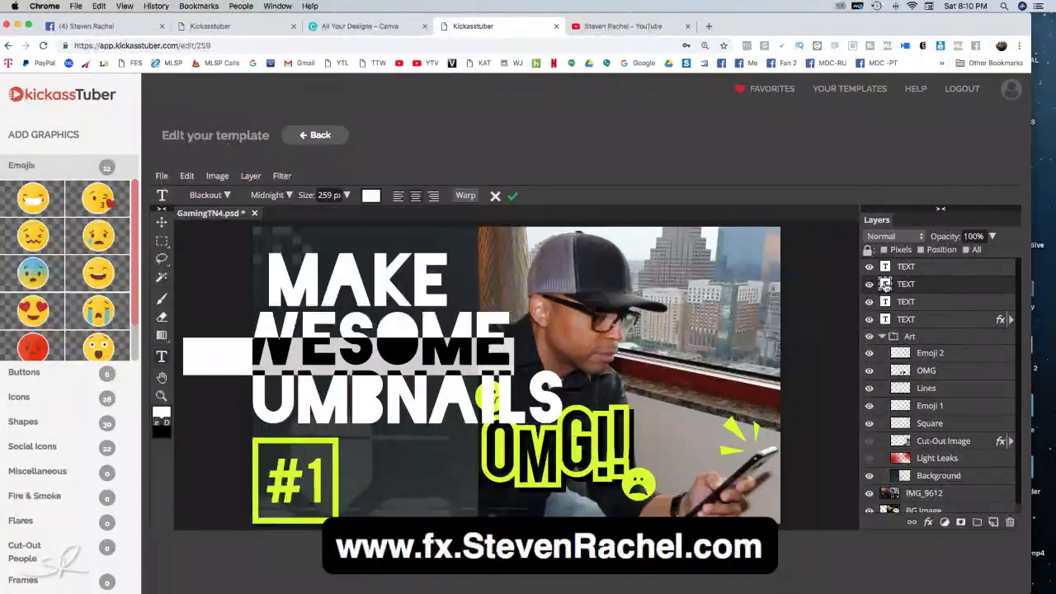
left_click(163, 224)
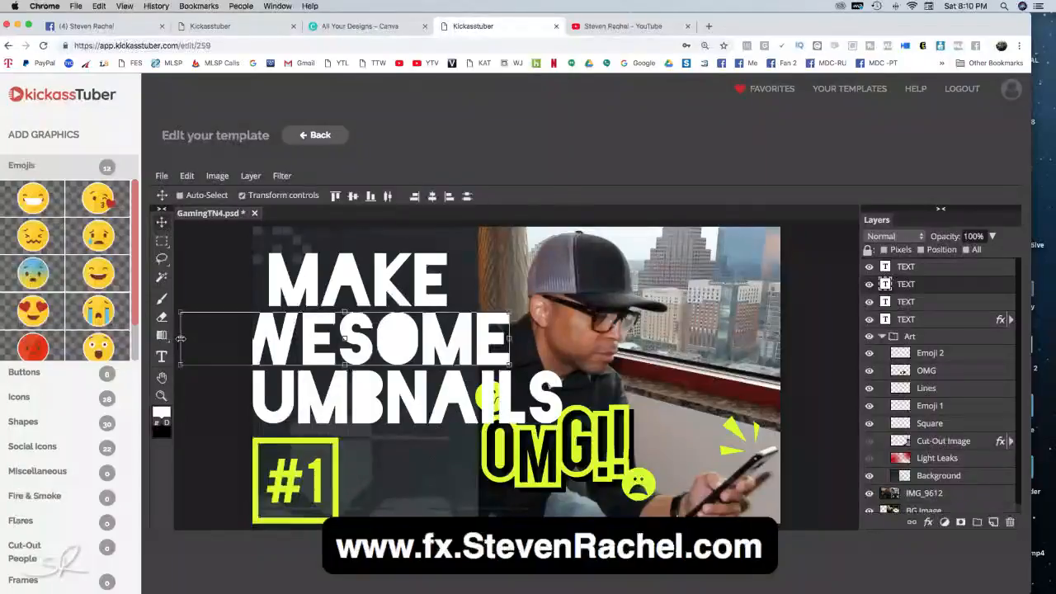
left_click_drag(181, 338, 264, 339)
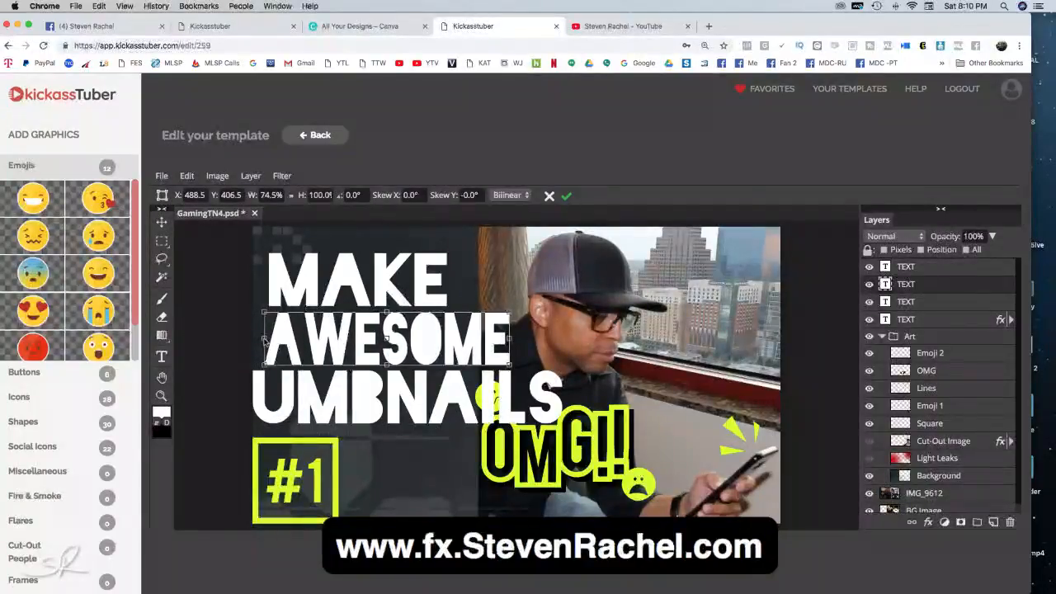
left_click_drag(510, 338, 469, 338)
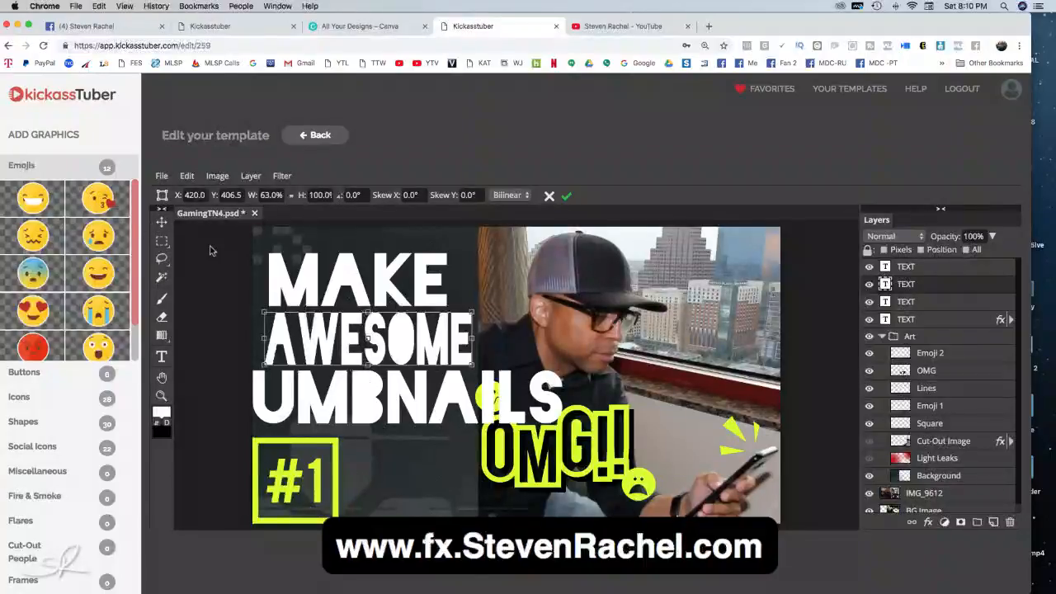
- Fit the THUMBNAILS line under AWESOME by scaling it to about 53% width and 73% height
left_click(886, 303)
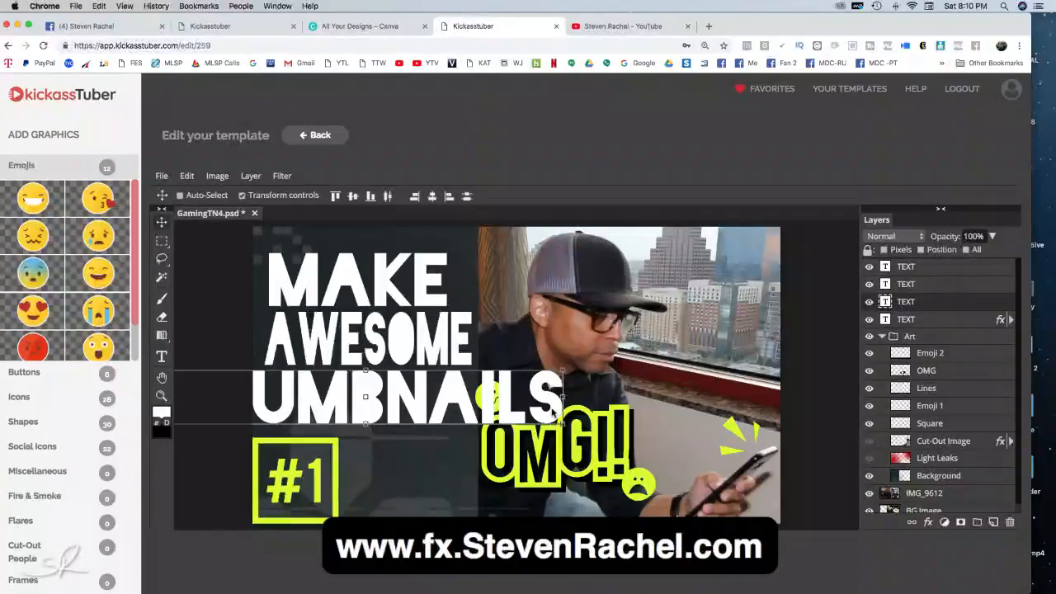
left_click_drag(561, 400, 472, 397)
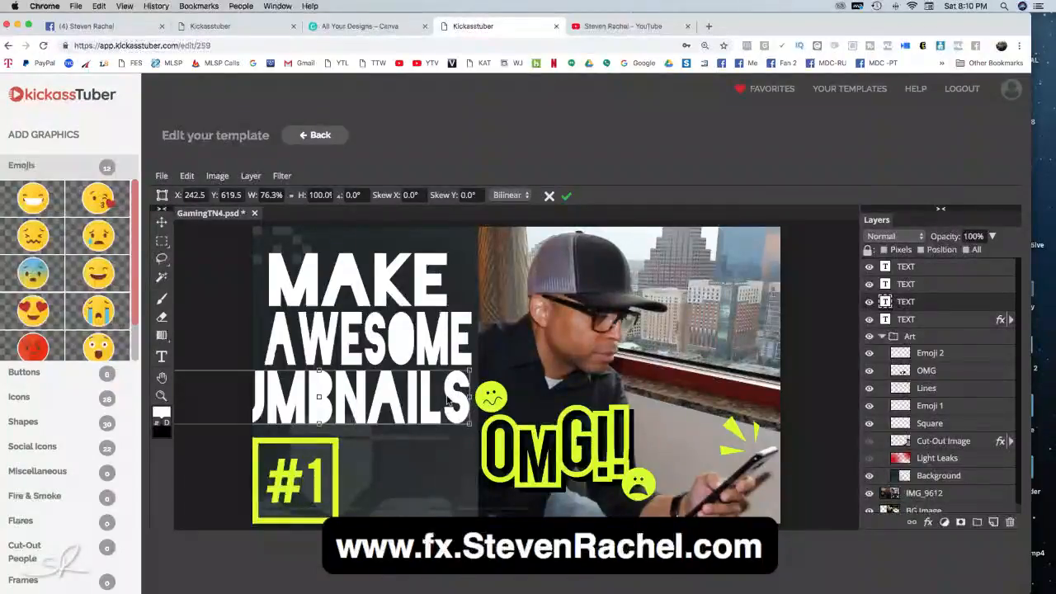
left_click_drag(360, 399, 404, 399)
left_click_drag(210, 399, 263, 397)
left_click_drag(512, 397, 474, 396)
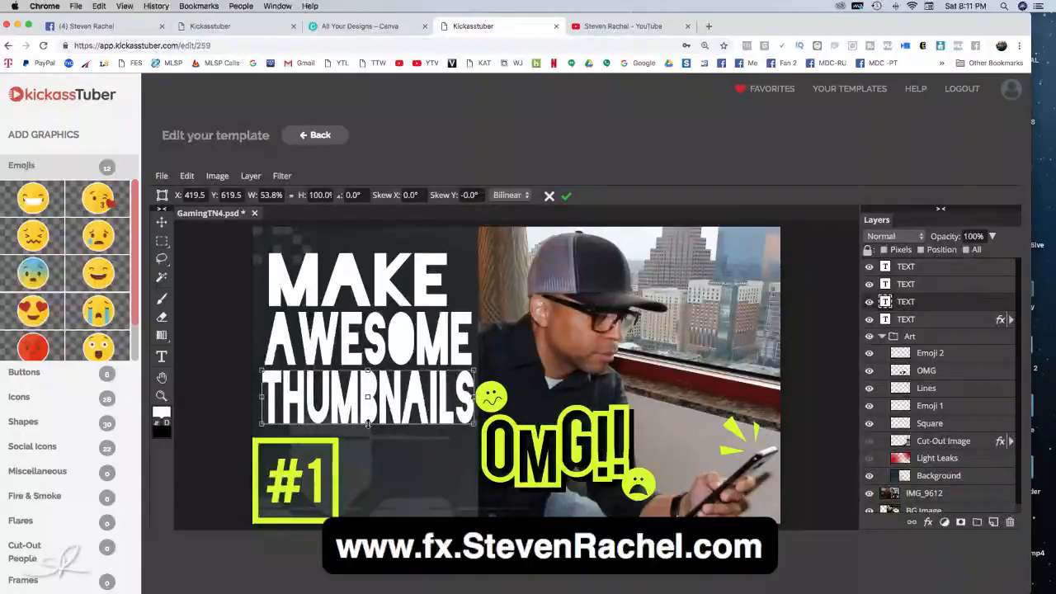
left_click_drag(367, 422, 368, 408)
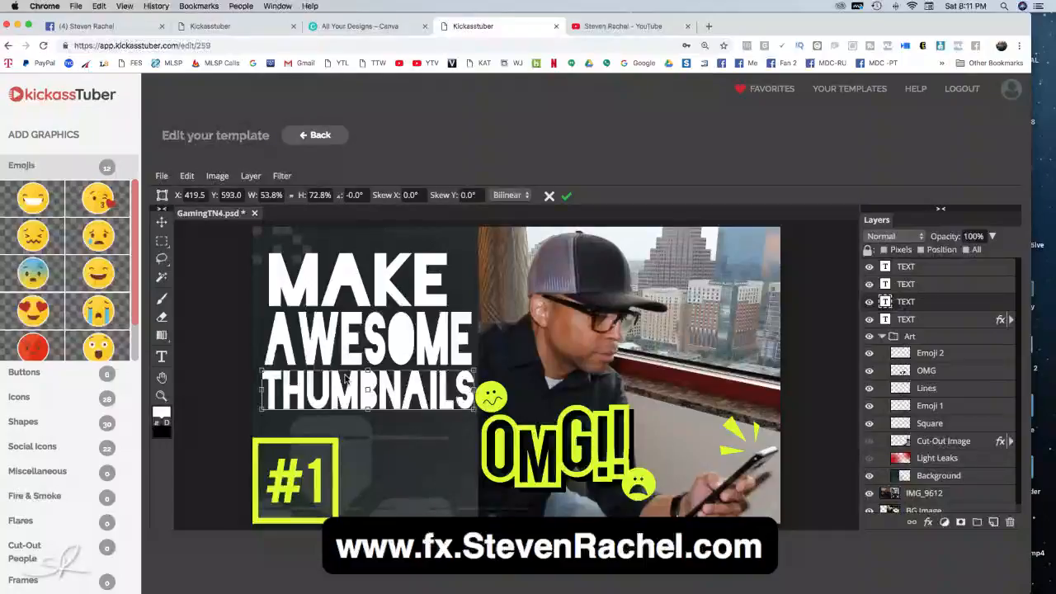
left_click_drag(475, 388, 471, 388)
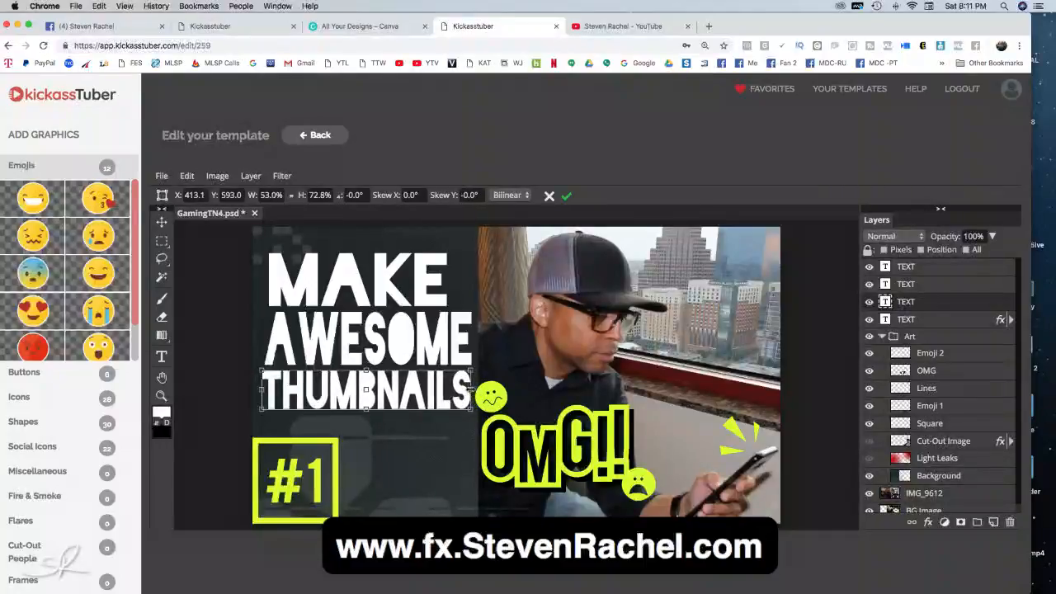
- Change the font of the MAKE text to Bubblegum Sans
double_click(885, 266)
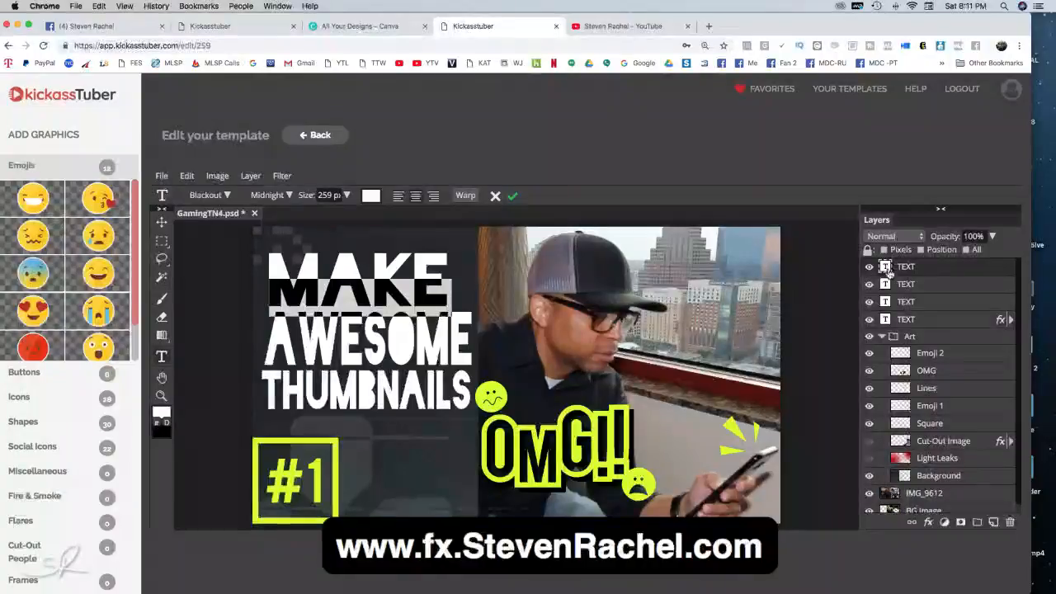
left_click(290, 197)
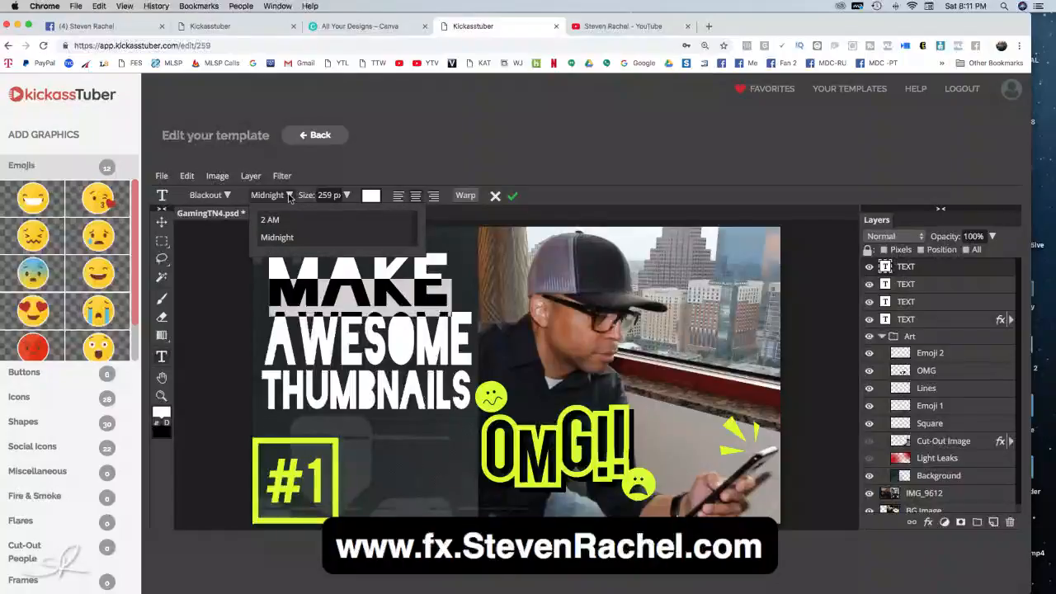
left_click(227, 196)
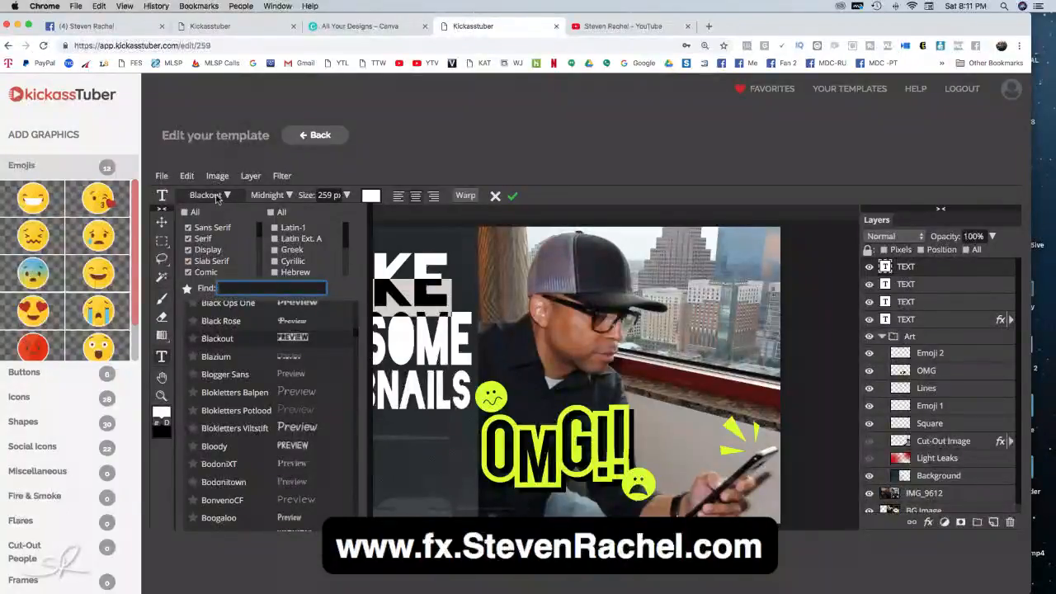
scroll(235, 346, "down", 2)
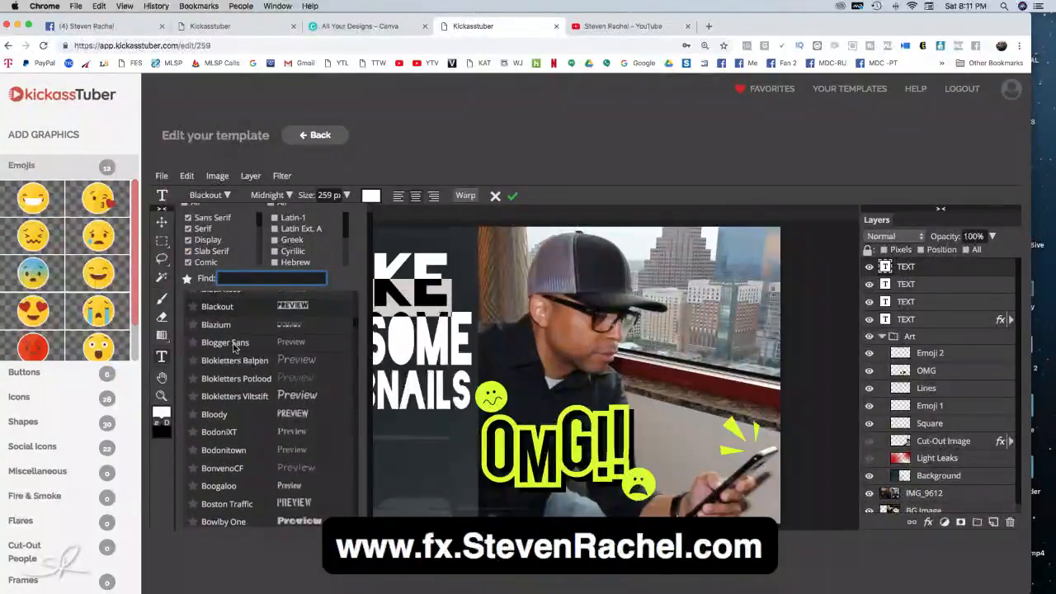
scroll(235, 346, "up", 1)
scroll(235, 347, "down", 6)
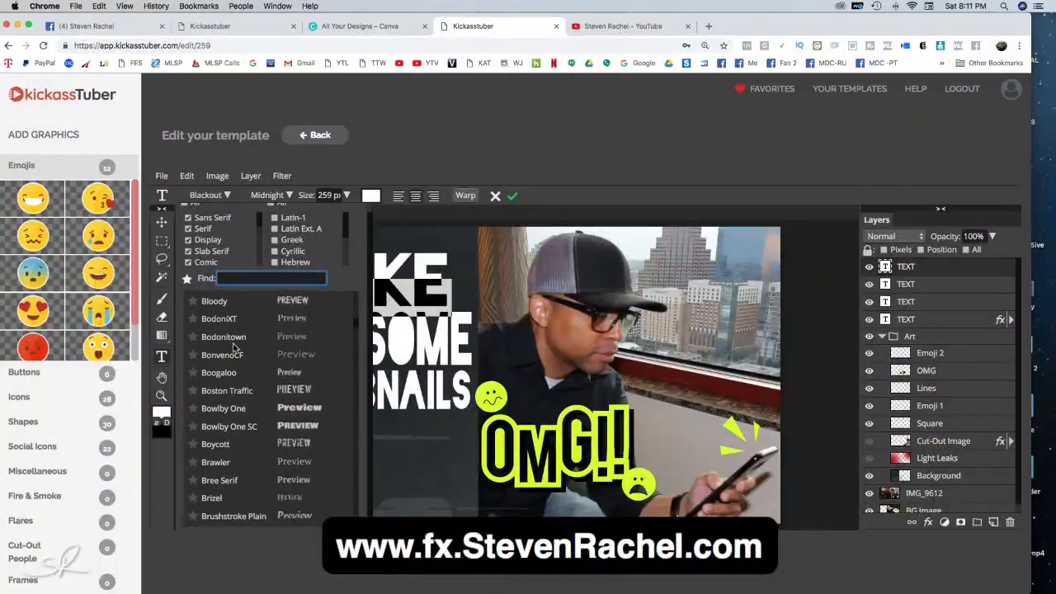
scroll(234, 348, "down", 5)
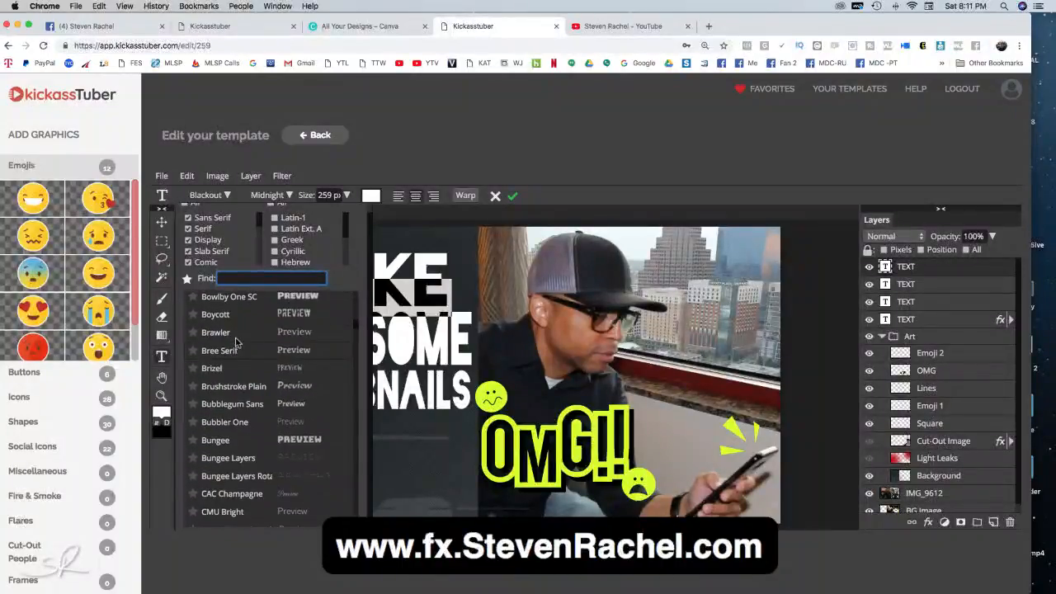
left_click(293, 406)
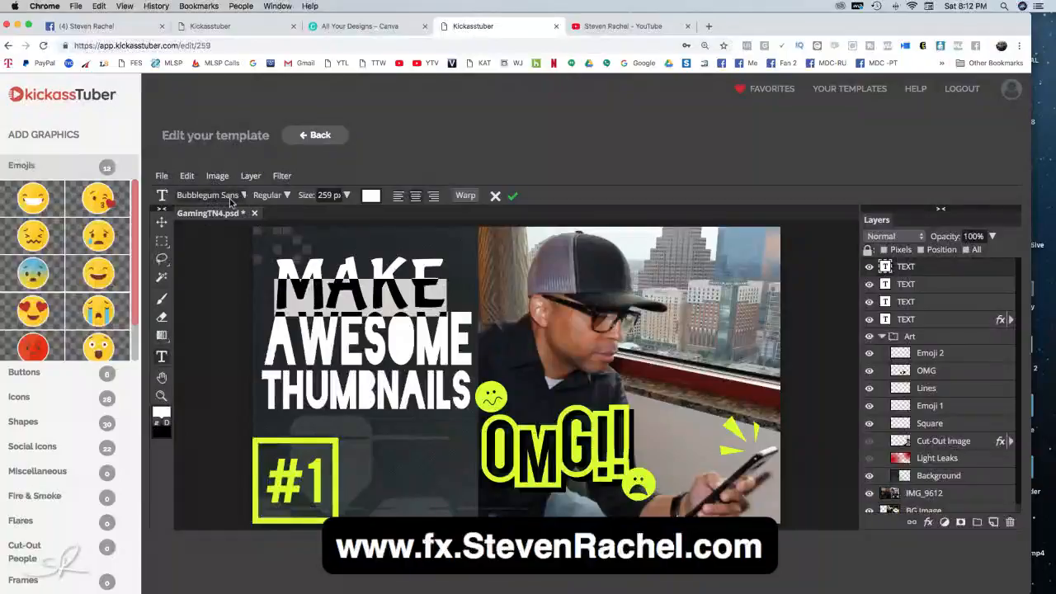
- Change the font of the AWESOME text to Bubblegum Sans
left_click(890, 284)
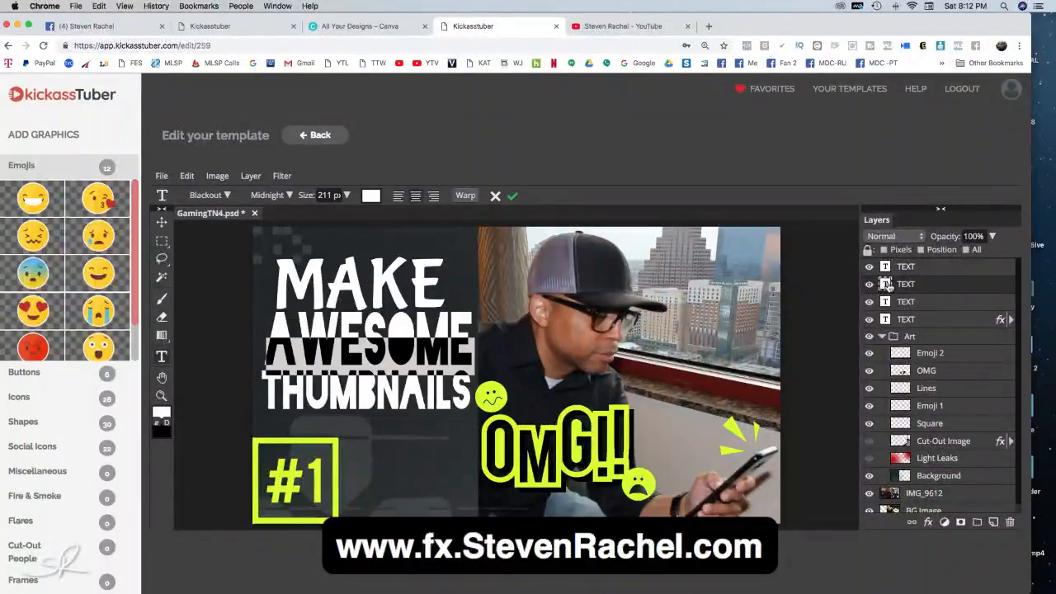
left_click(226, 201)
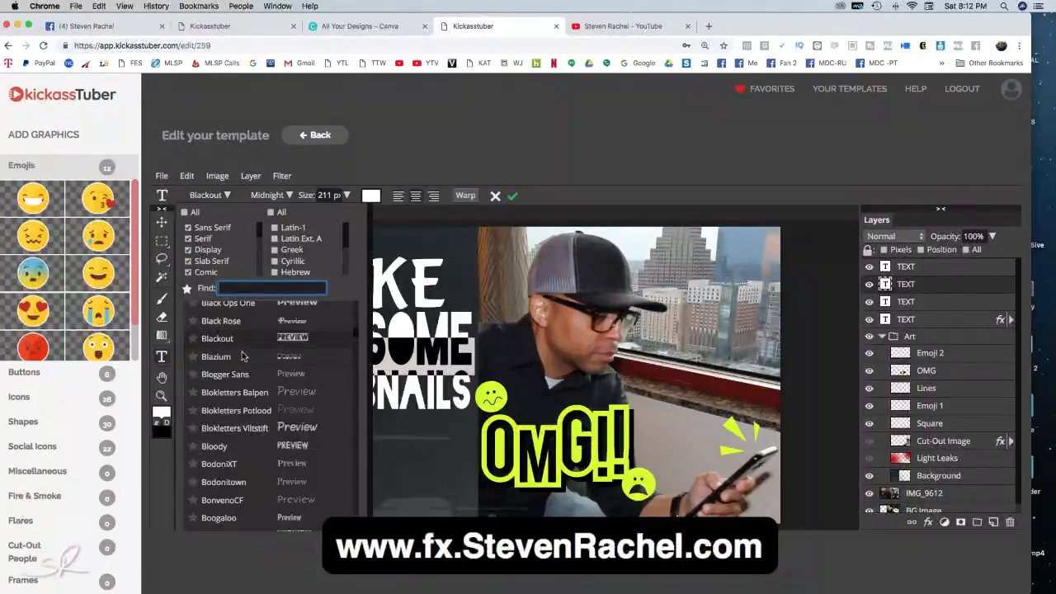
scroll(243, 363, "down", 3)
scroll(221, 428, "down", 5)
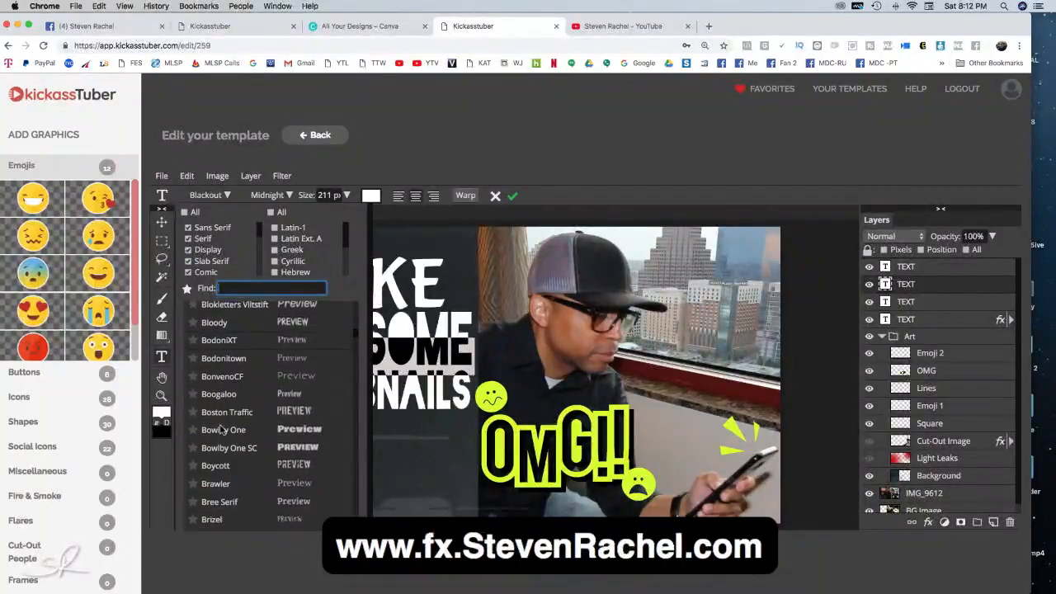
left_click(239, 488)
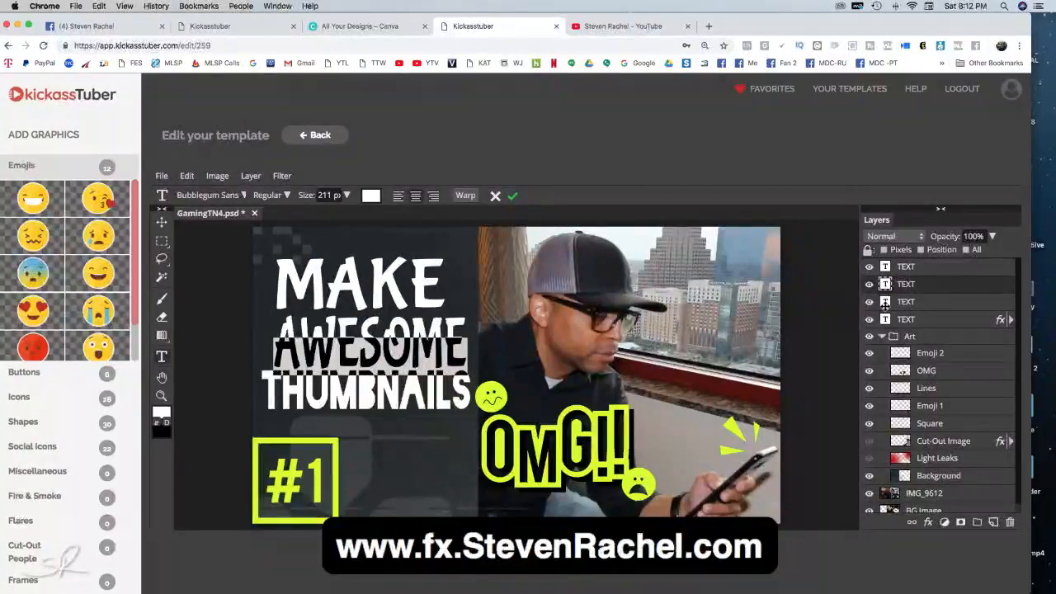
- Change the THUMBNAILS text to the Bubblegum Sans font and finish the text edit
left_click(350, 381)
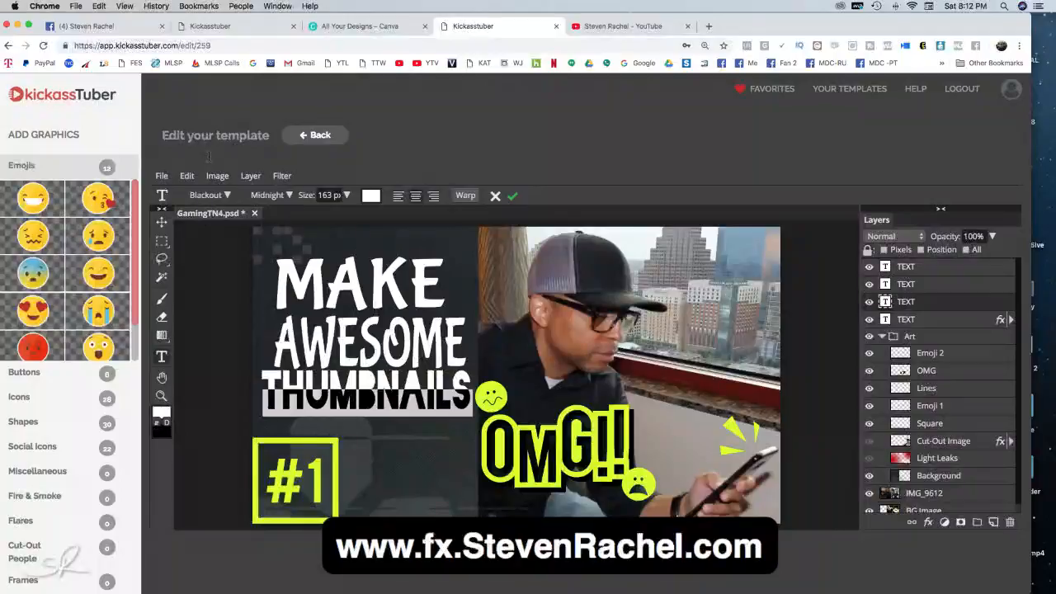
left_click(216, 196)
scroll(213, 374, "down", 3)
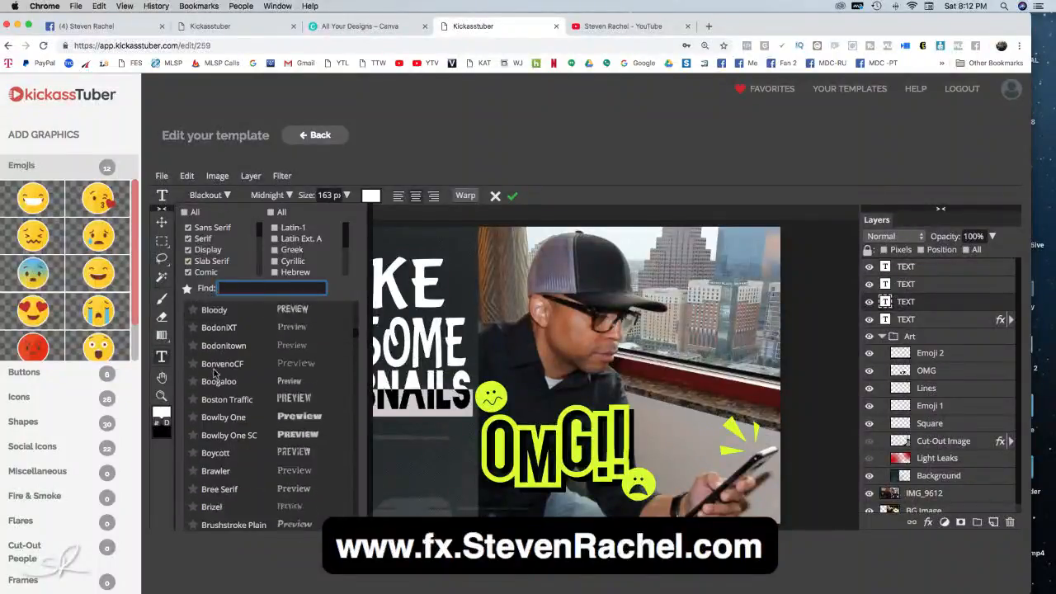
scroll(212, 374, "down", 2)
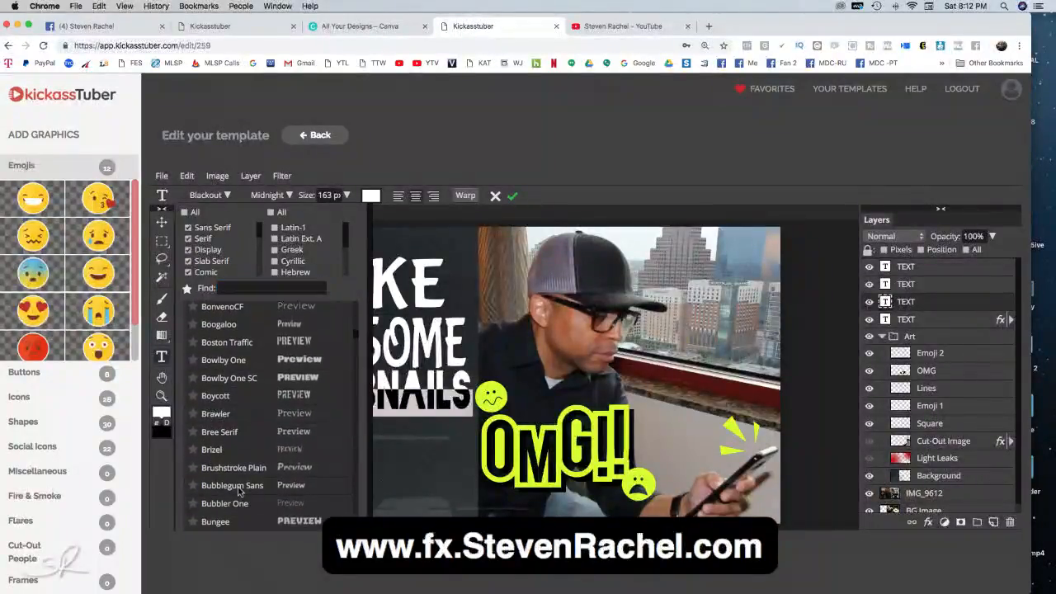
left_click(232, 485)
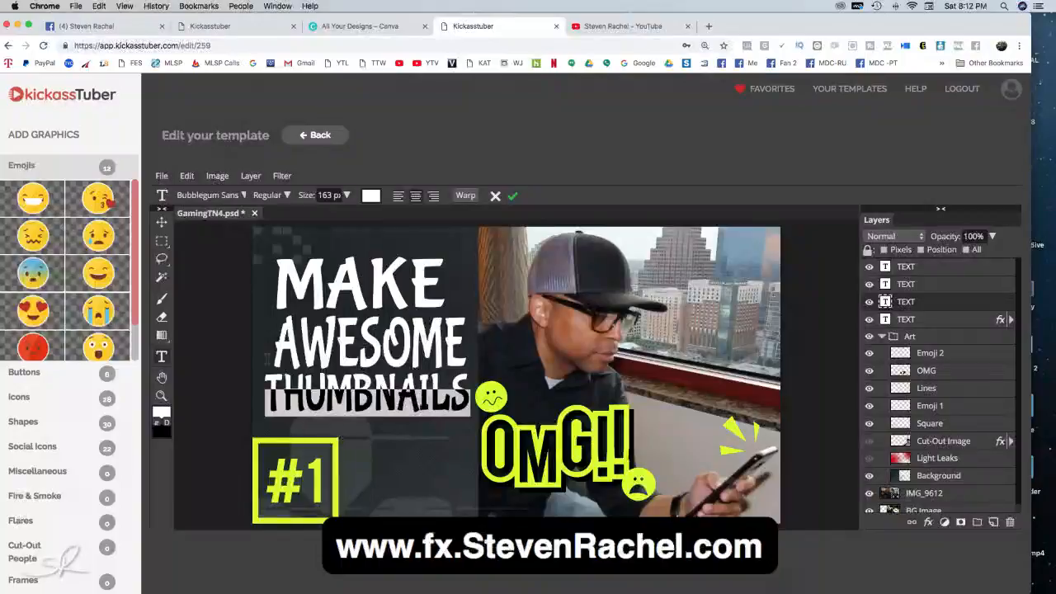
scroll(884, 474, "down", 1)
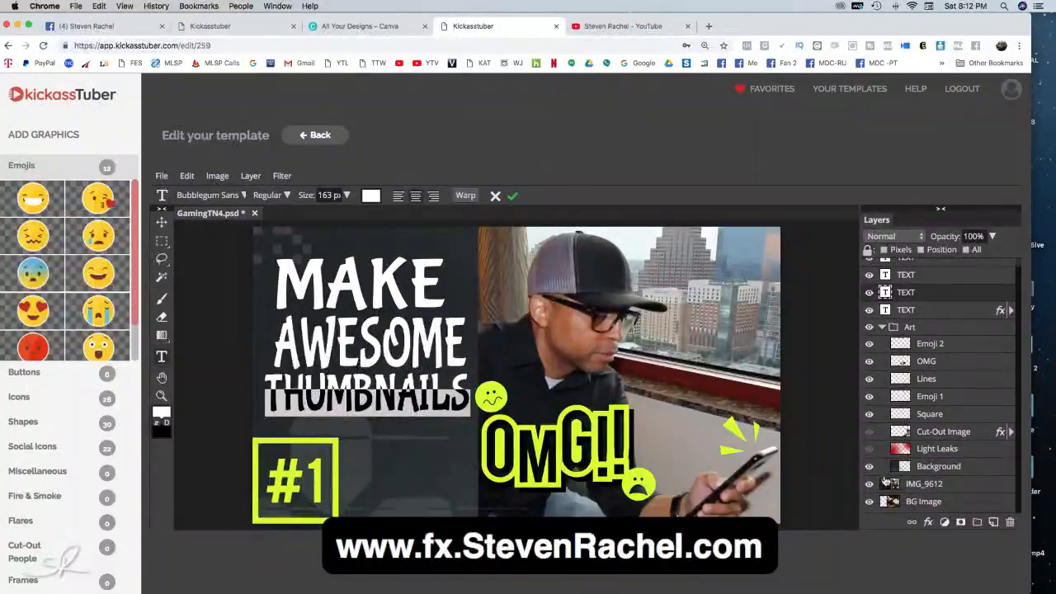
left_click(890, 505)
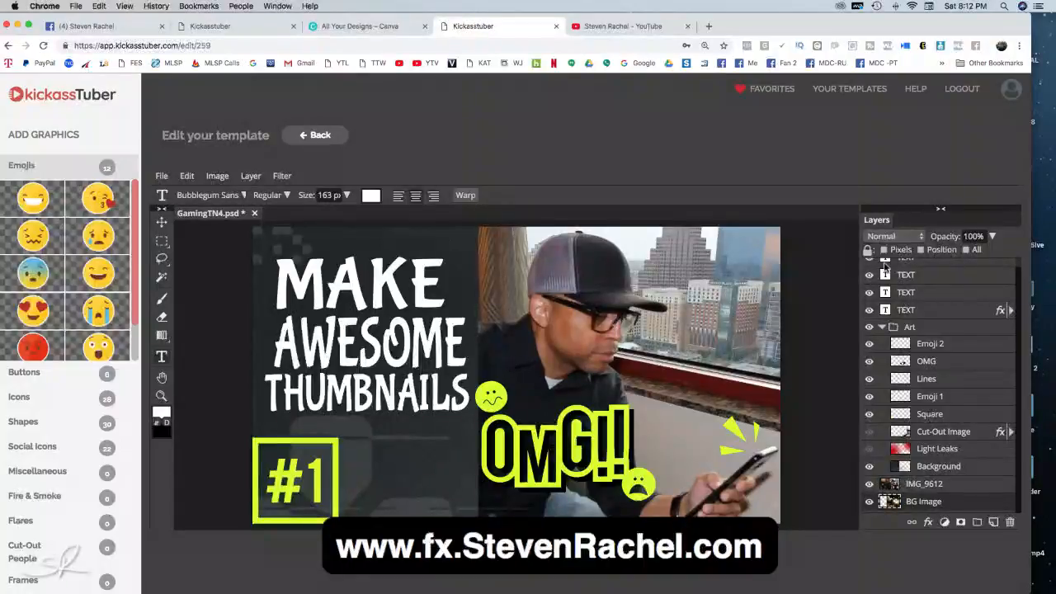
- Shift the AWESOME and THUMBNAILS lines slightly left so that they line up beneath MAKE
left_click(163, 223)
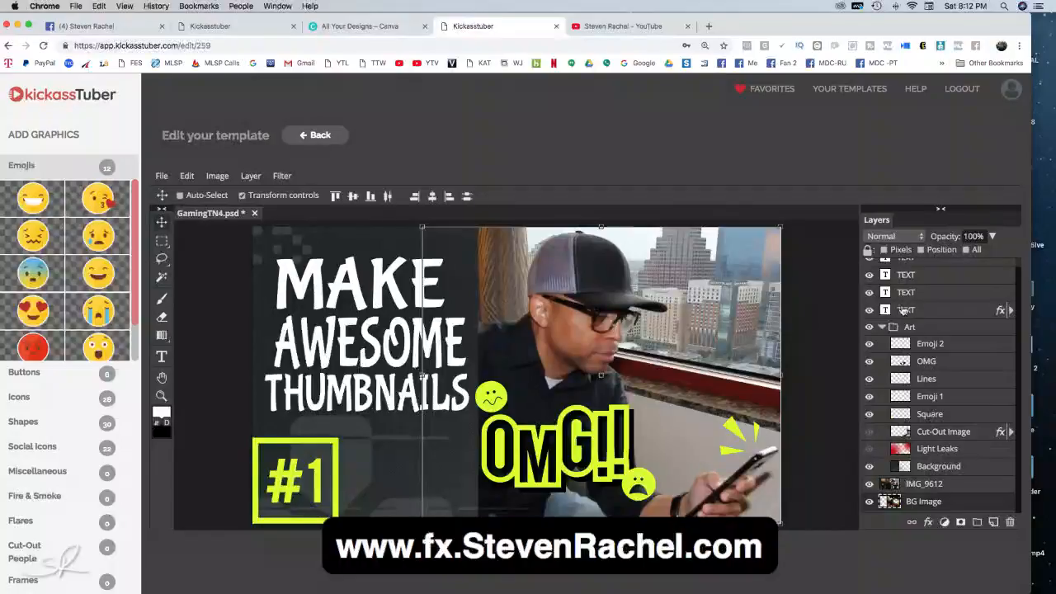
scroll(903, 307, "up", 1)
left_click(916, 267)
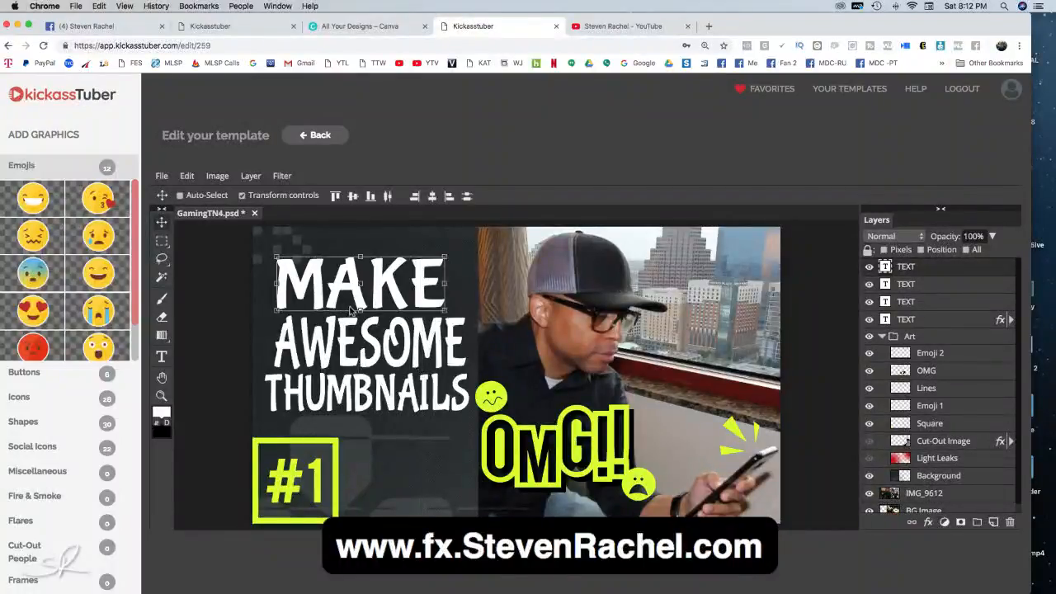
left_click(888, 285)
mouse_move(399, 341)
left_mouse_down()
mouse_move(377, 343)
mouse_move(388, 340)
left_mouse_up()
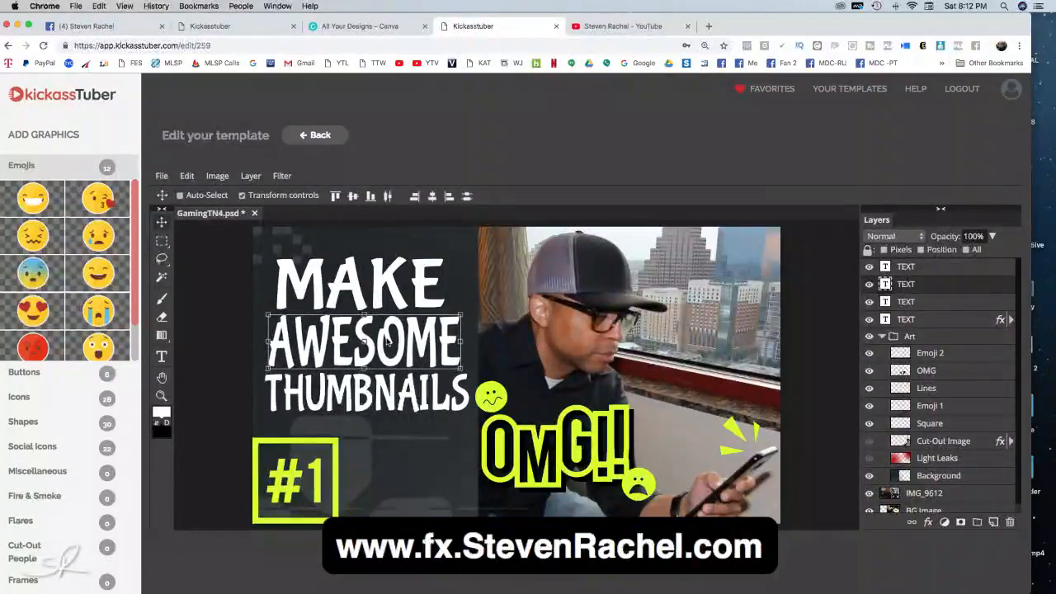
left_click(883, 303)
left_click_drag(350, 406, 356, 400)
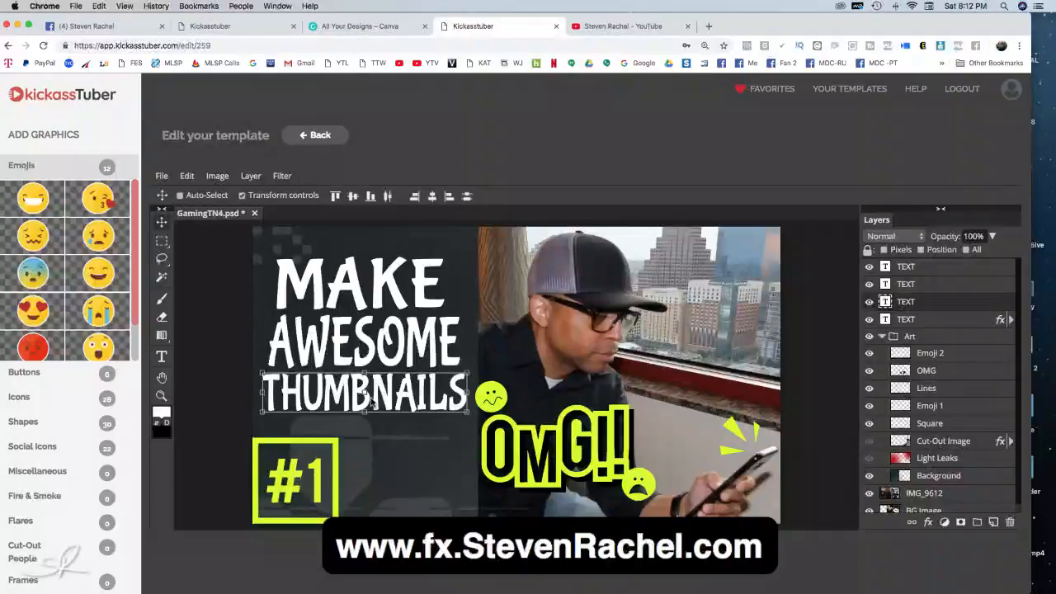
- Duplicate the THUMBNAILS text layer
right_click(888, 303)
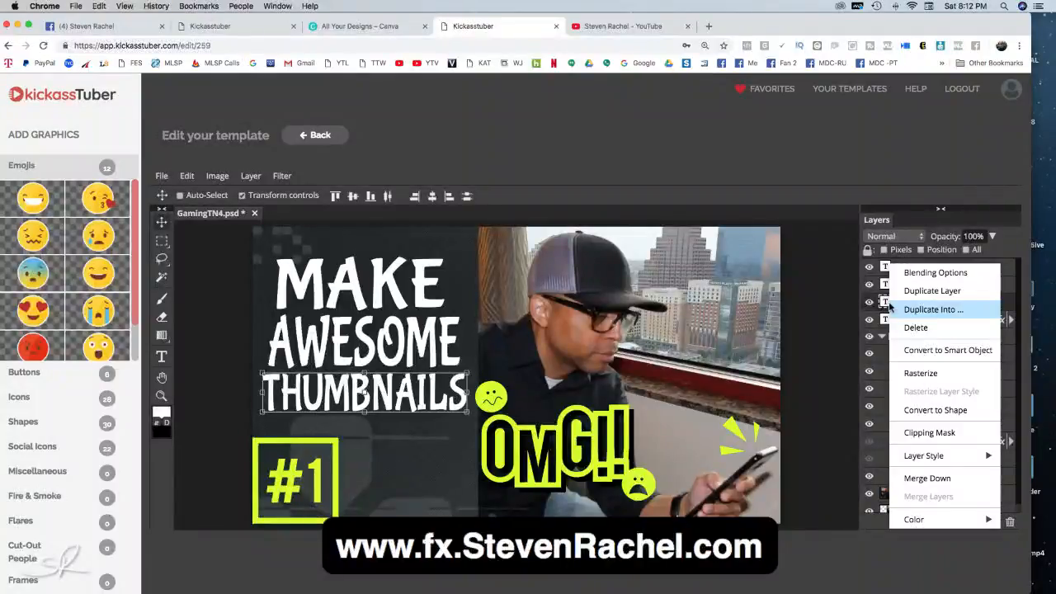
left_click(821, 175)
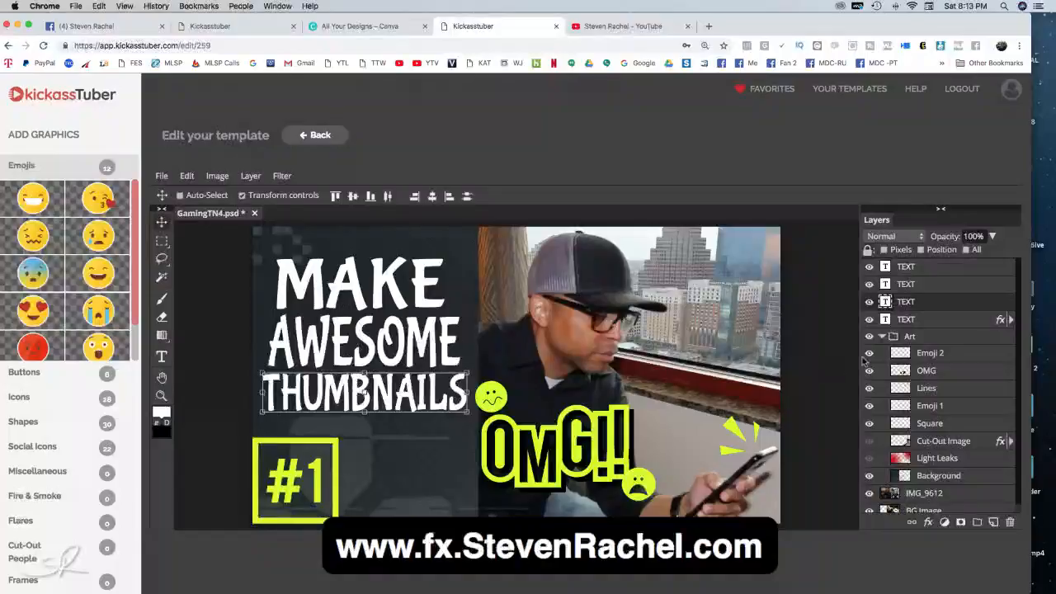
right_click(888, 303)
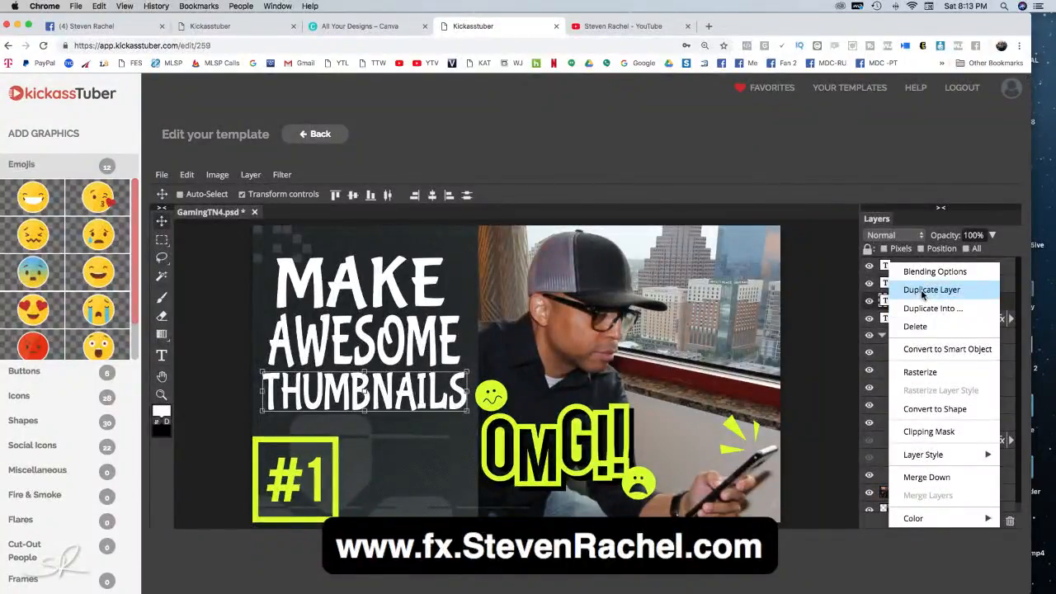
left_click(922, 292)
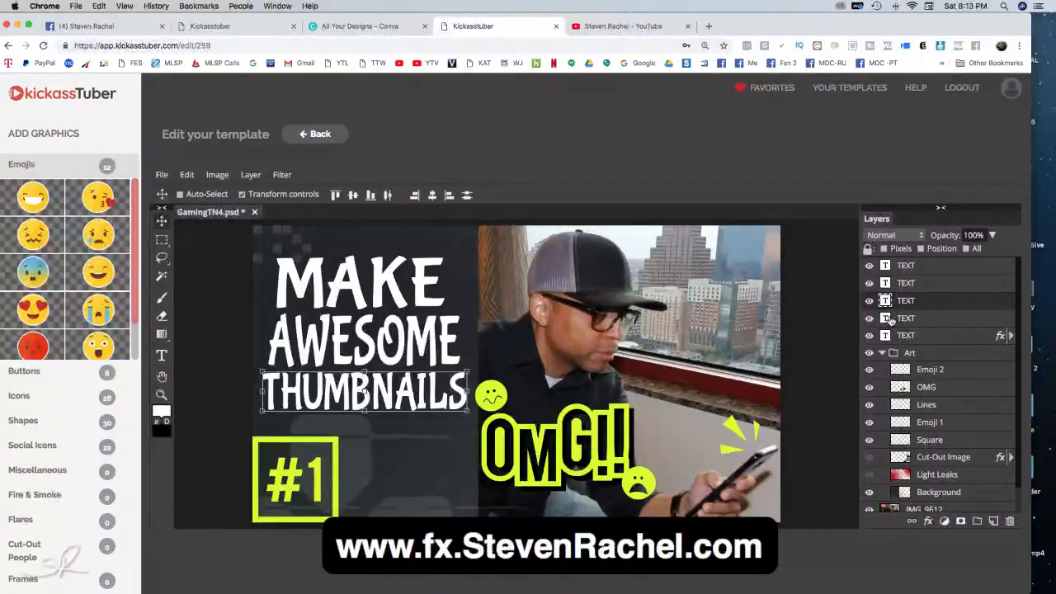
- Replace the text of the duplicated THUMBNAILS layer with TOOL and place it beside the #1 box
left_click(886, 320)
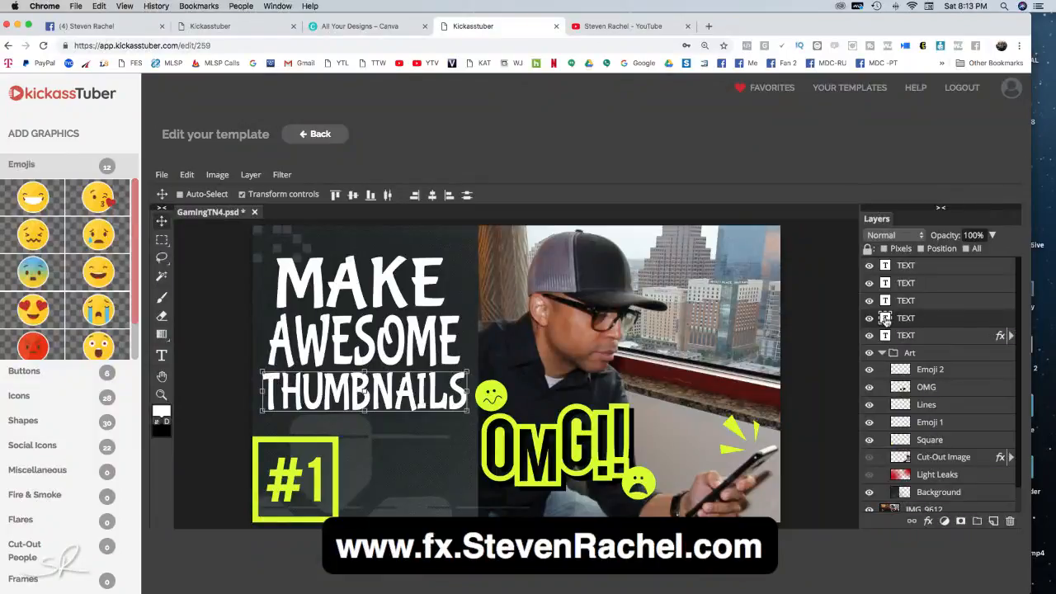
left_click_drag(378, 399, 400, 443)
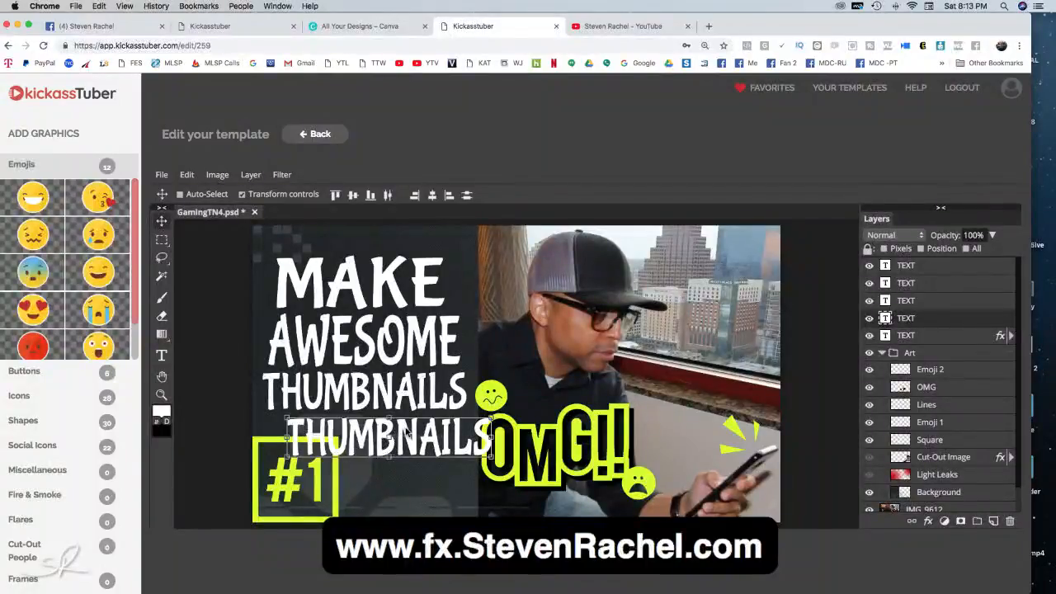
double_click(885, 318)
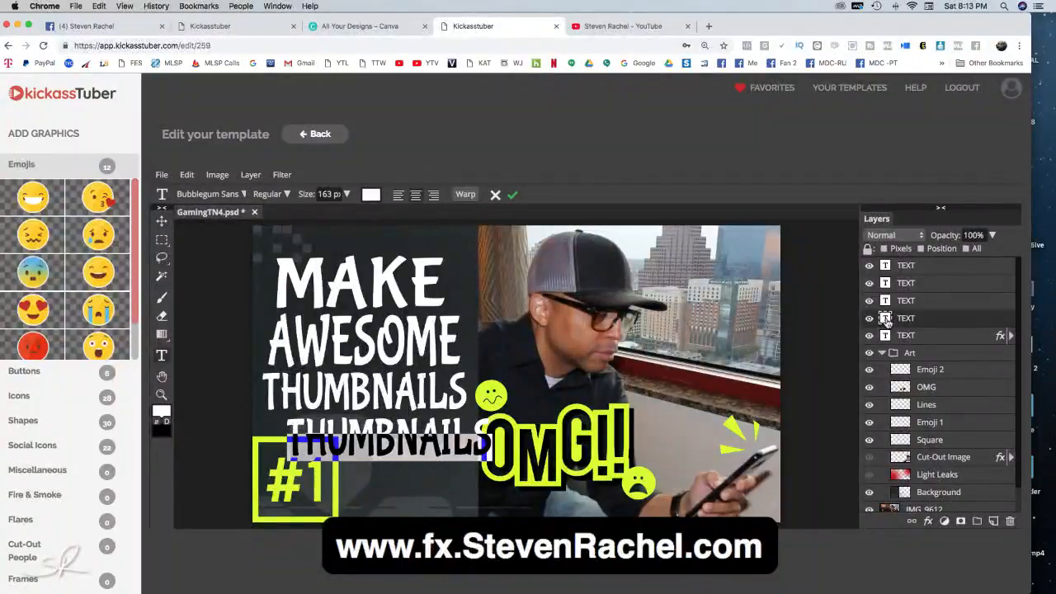
type("TOOLS")
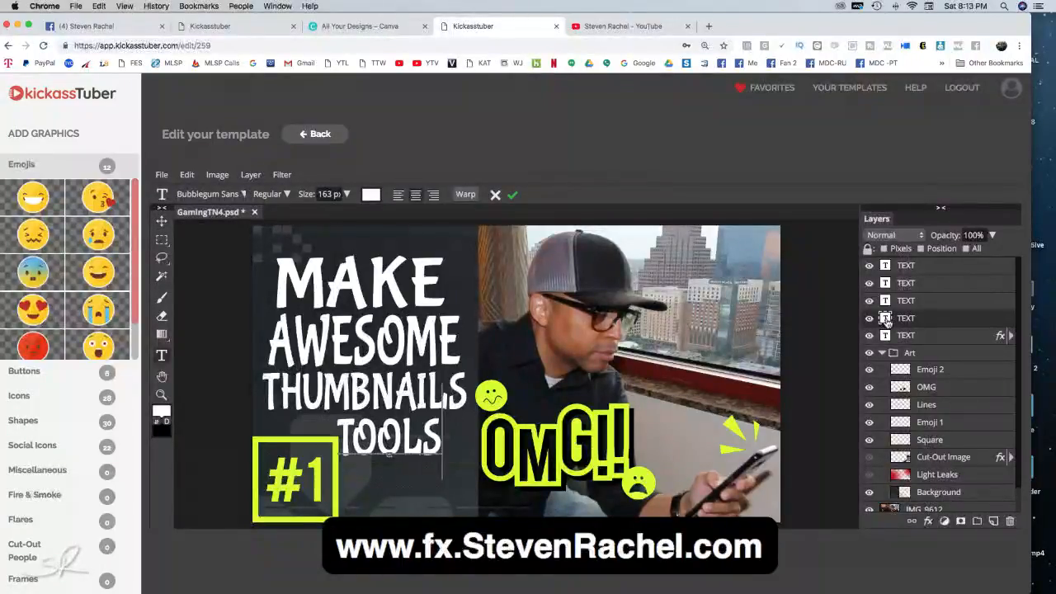
key("BackSpace")
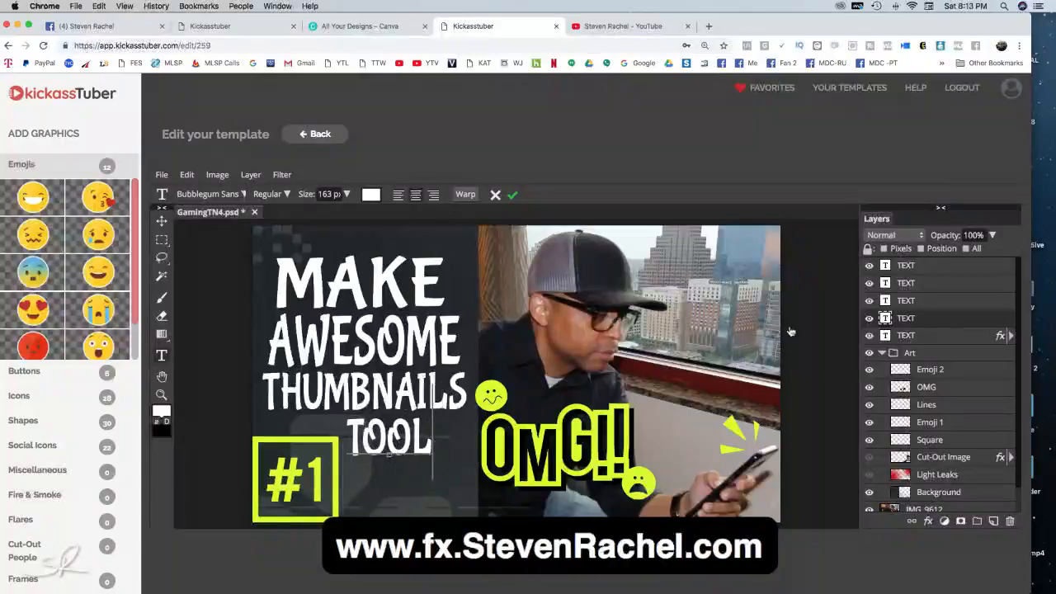
left_click(162, 222)
left_click_drag(395, 452, 410, 492)
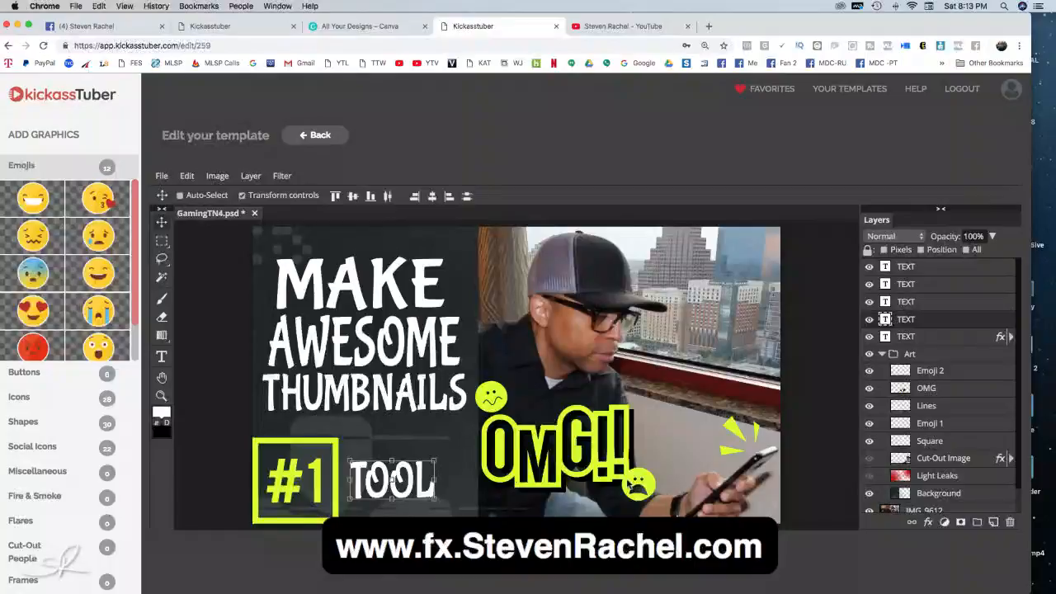
scroll(924, 516, "down", 2)
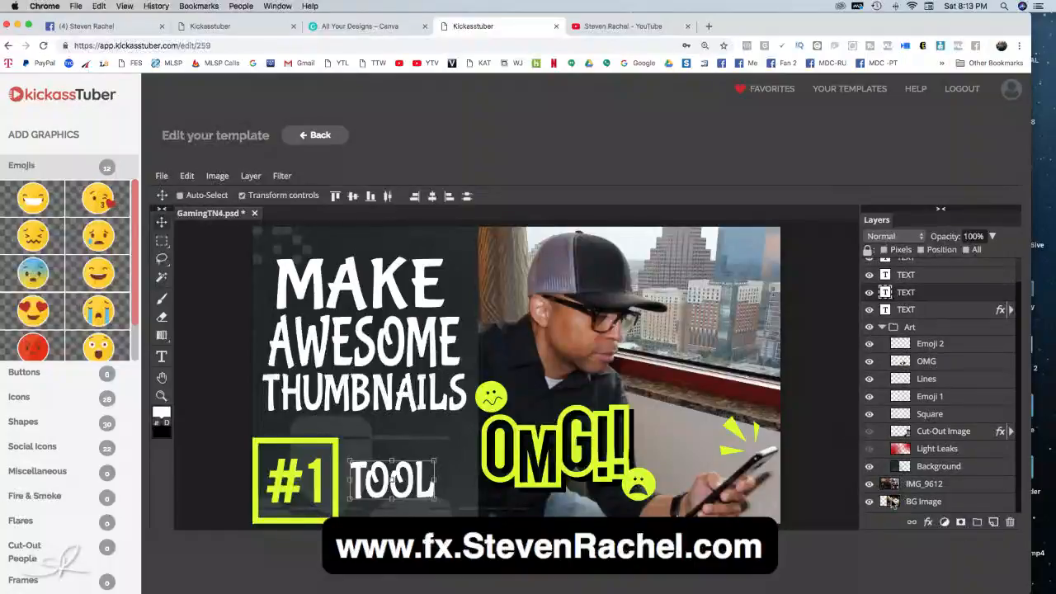
left_click(890, 506)
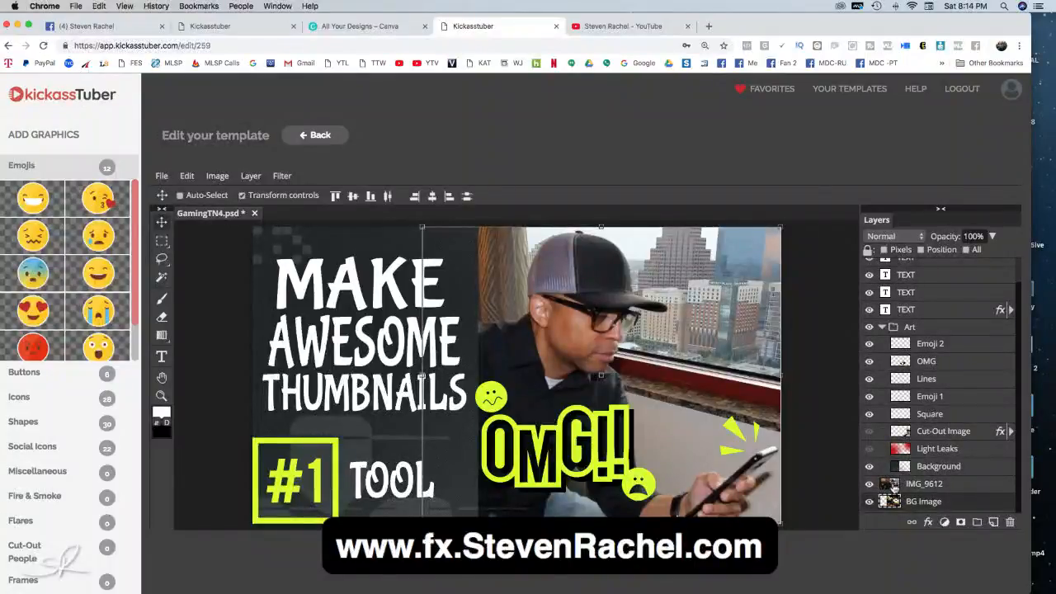
scroll(892, 492, "up", 2)
scroll(891, 492, "down", 2)
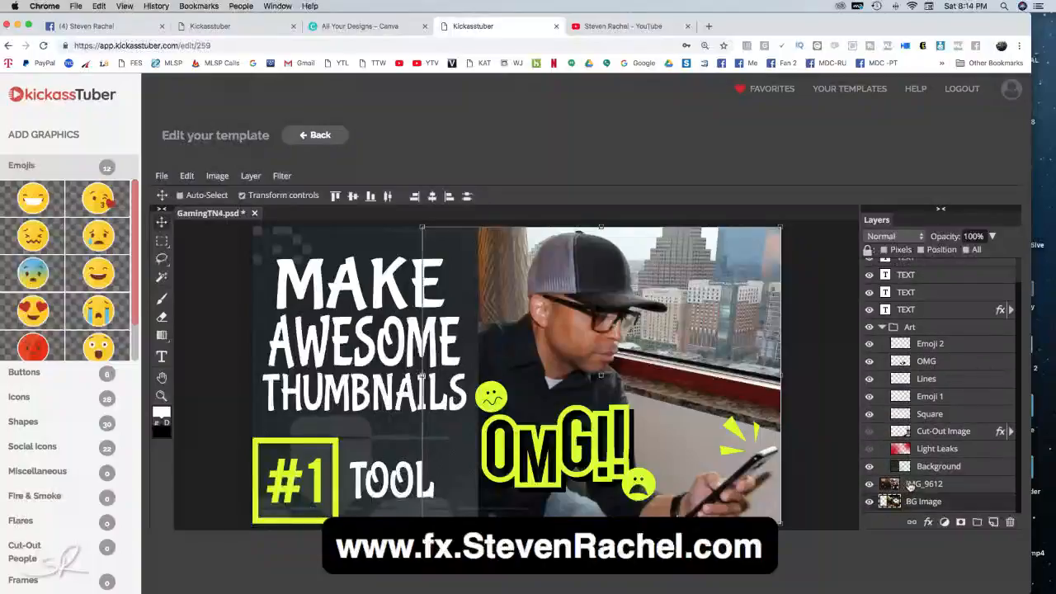
left_click(908, 485)
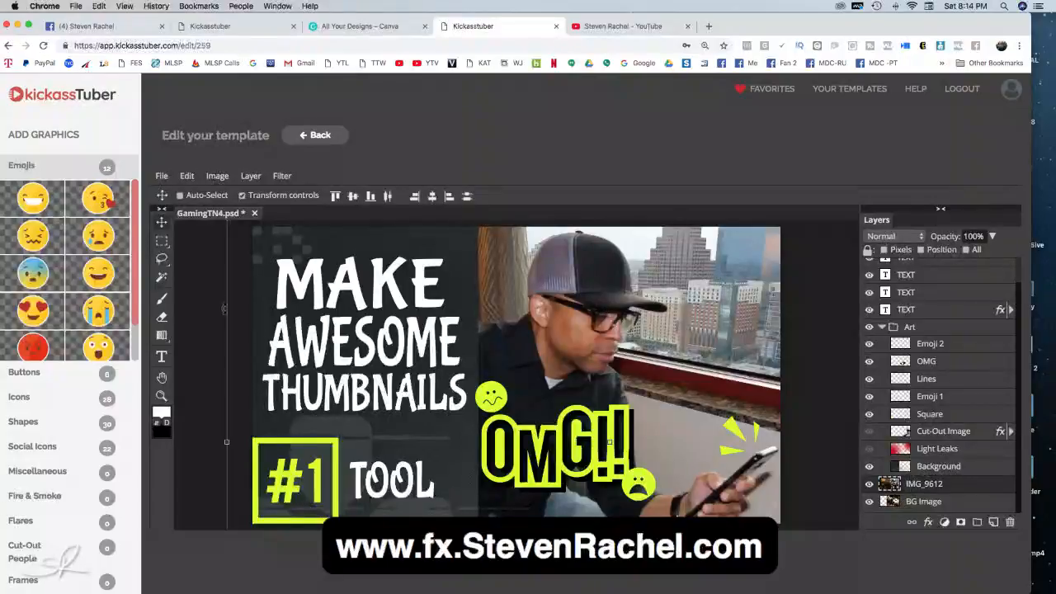
- Export the finished thumbnail as a 1920 × 1080 px PNG at 100% quality
left_click(162, 177)
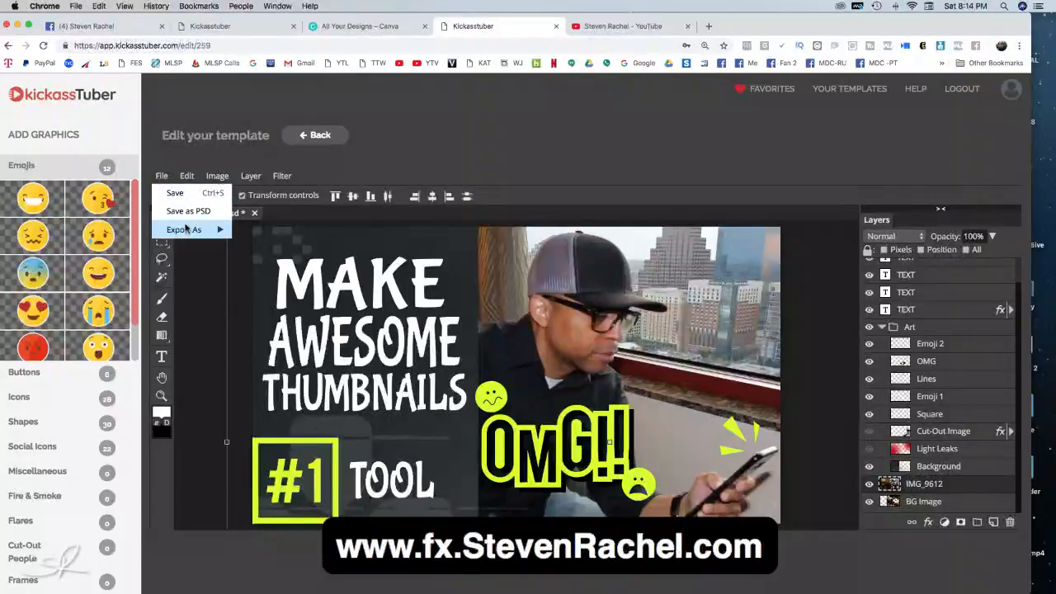
mouse_move(187, 232)
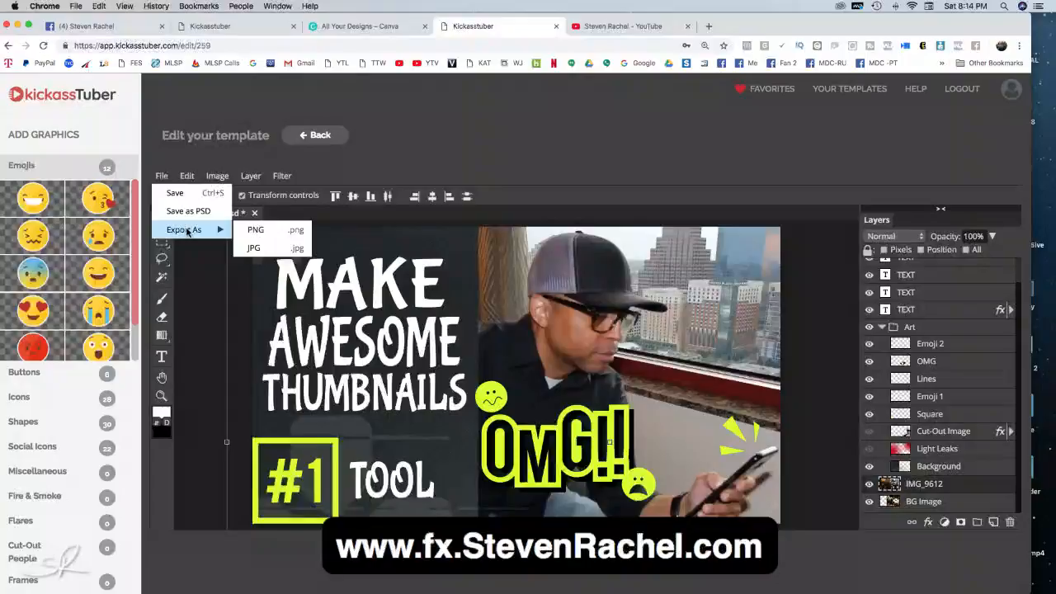
left_click(262, 232)
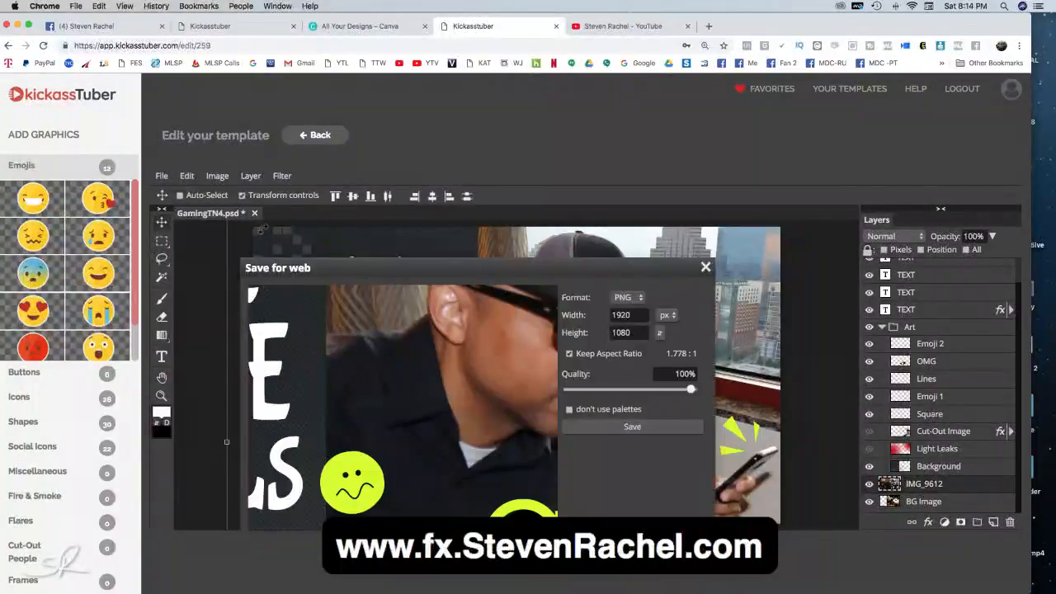
left_click(632, 428)
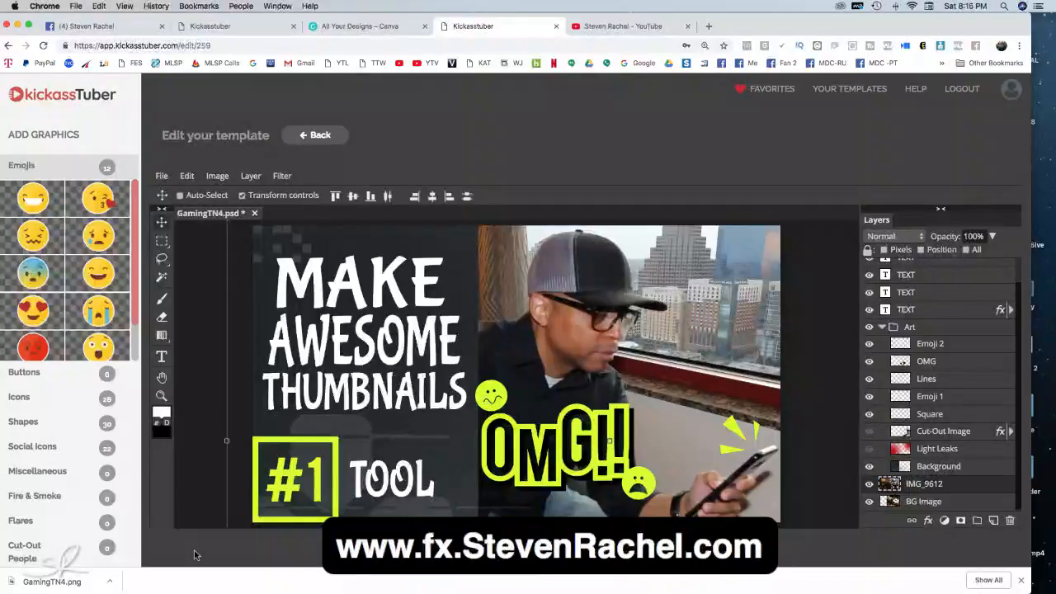
- Locate the downloaded GamingTN4.png in Finder and preview the image at a large size
left_click(52, 581)
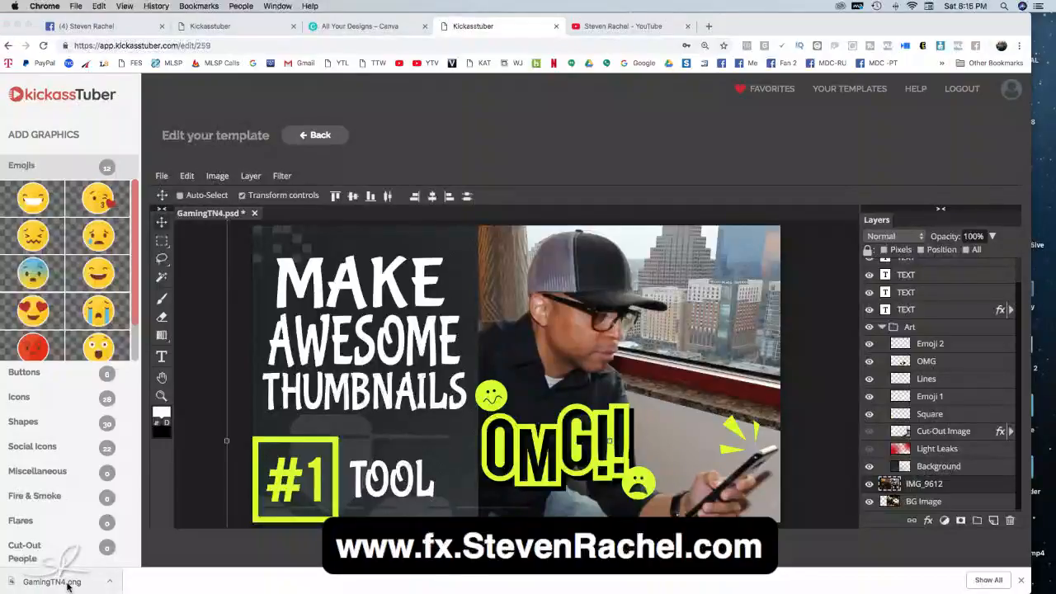
left_click(109, 585)
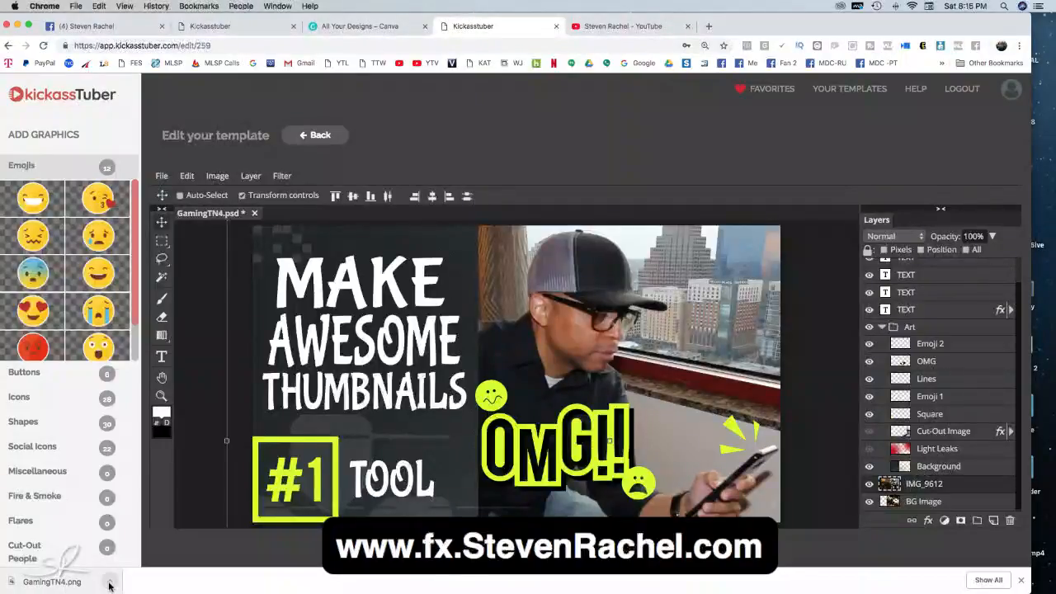
left_click(109, 585)
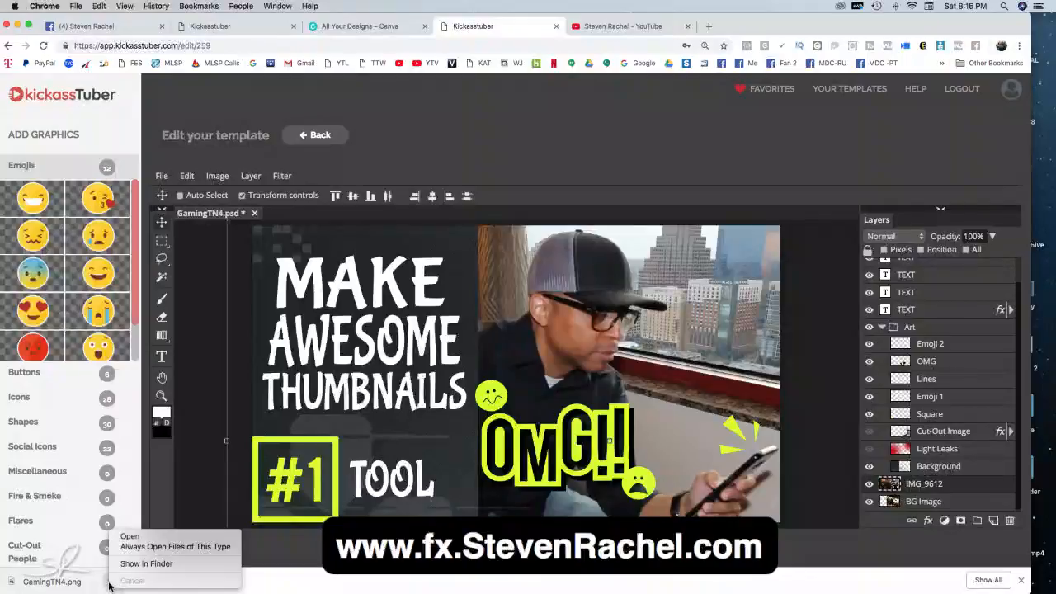
left_click(132, 566)
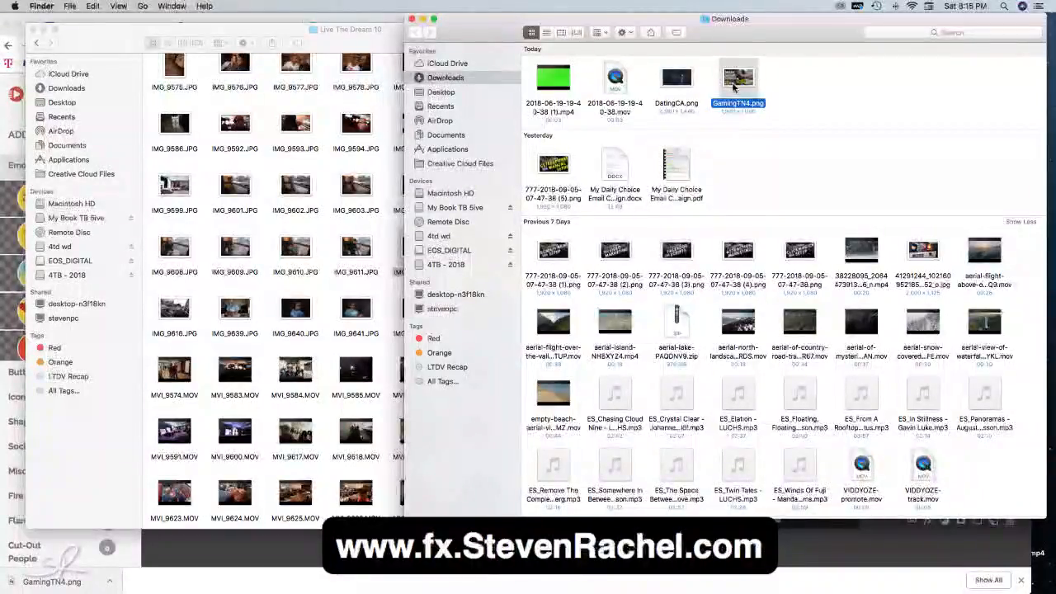
key("space")
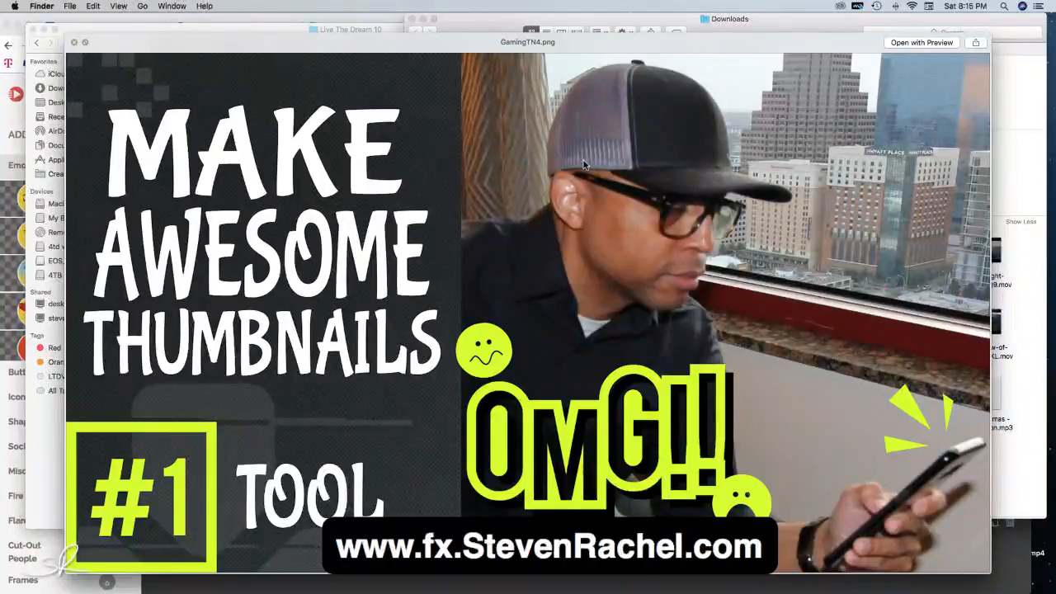
- Close the image preview and both Finder windows to return to the template editor
left_click(74, 42)
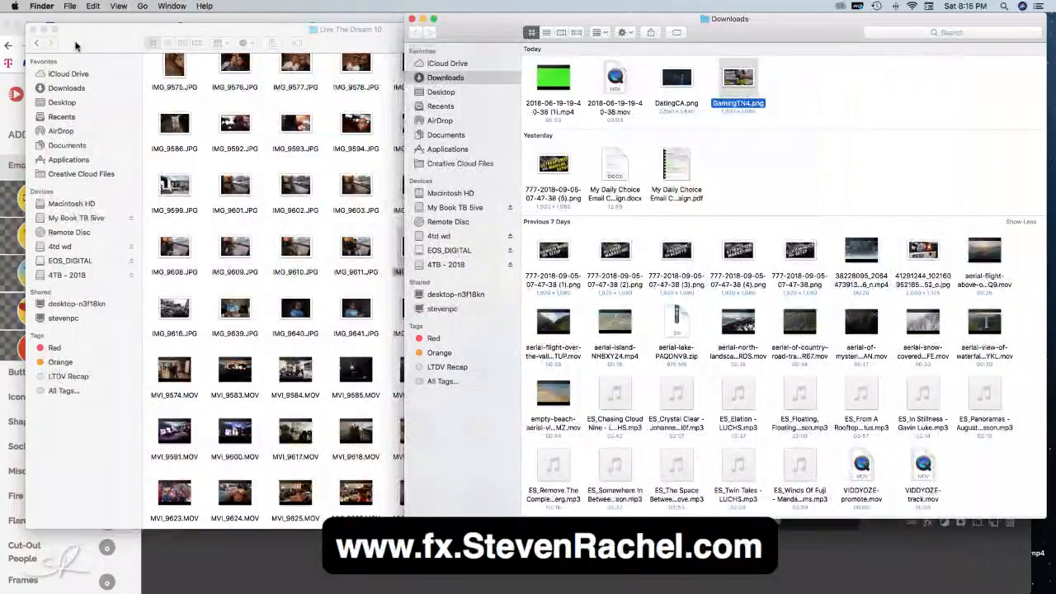
left_click(412, 18)
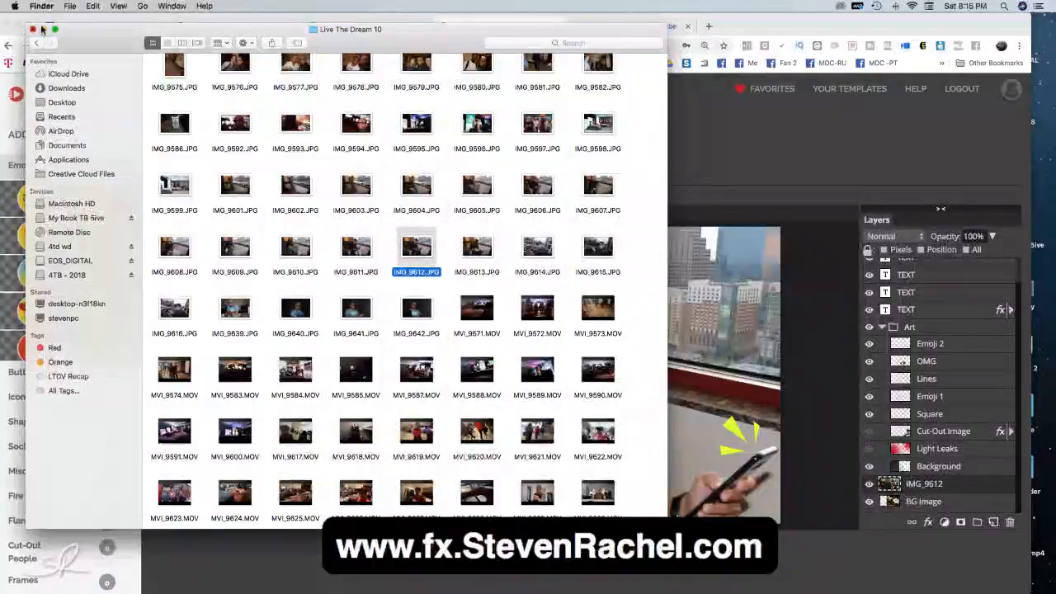
left_click_drag(97, 41, 1055, 132)
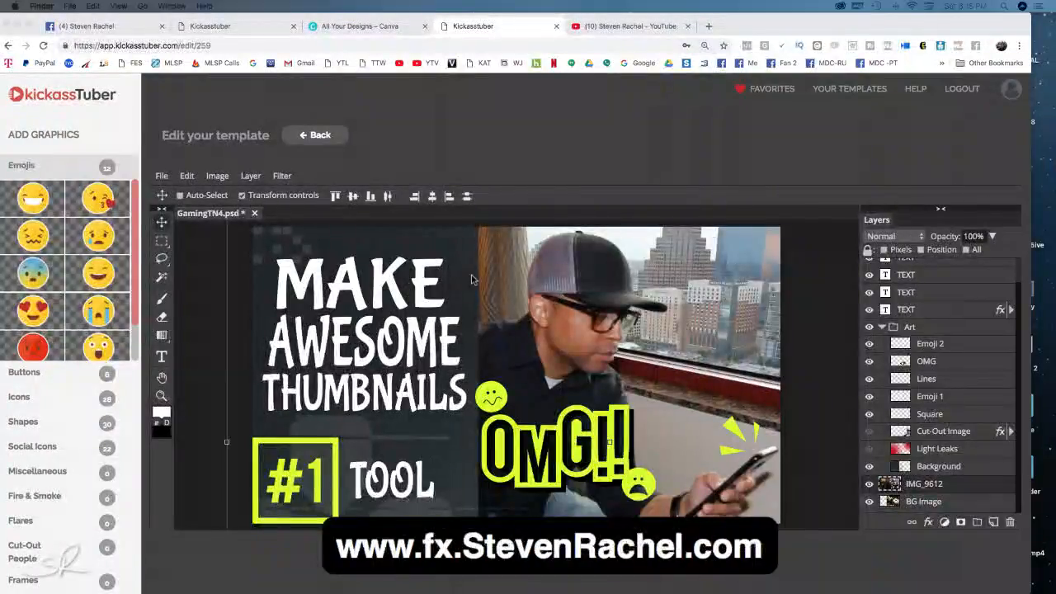
- Leave the template editor without saving and return to the thumbnail template gallery
left_click(322, 137)
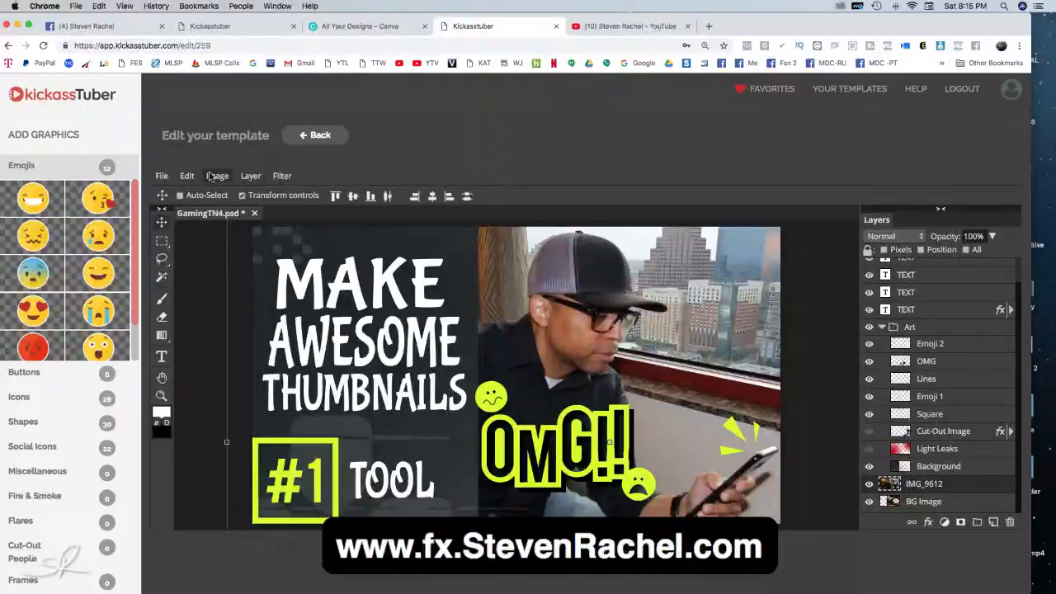
left_click(162, 176)
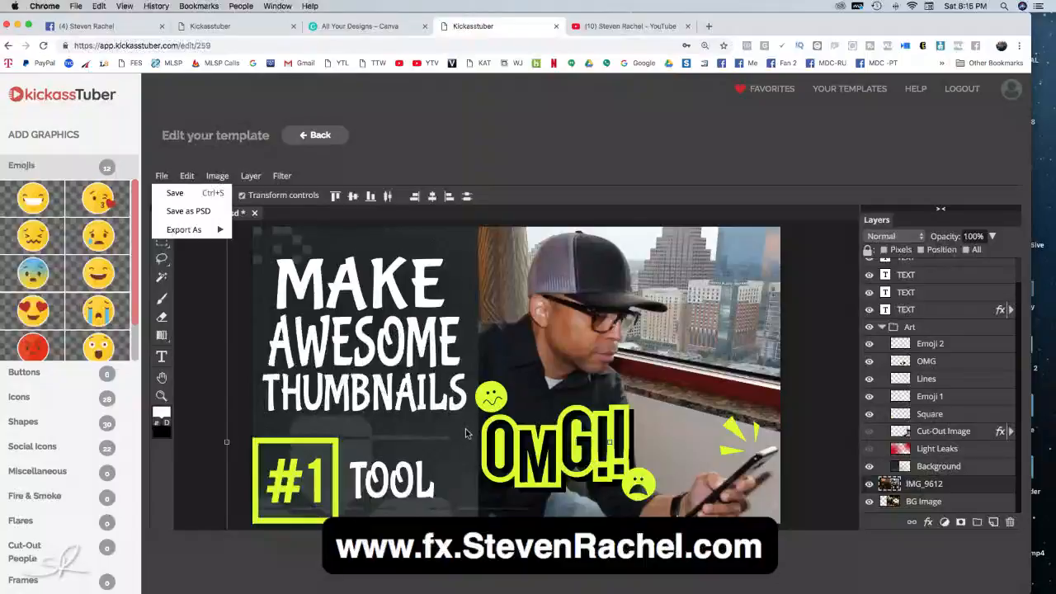
left_click(318, 138)
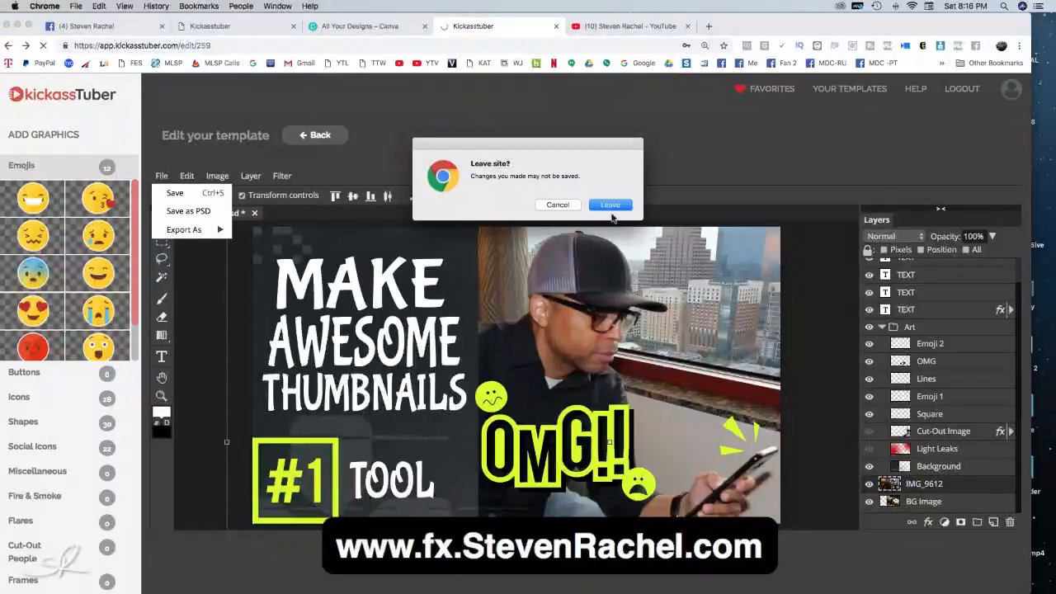
left_click(610, 206)
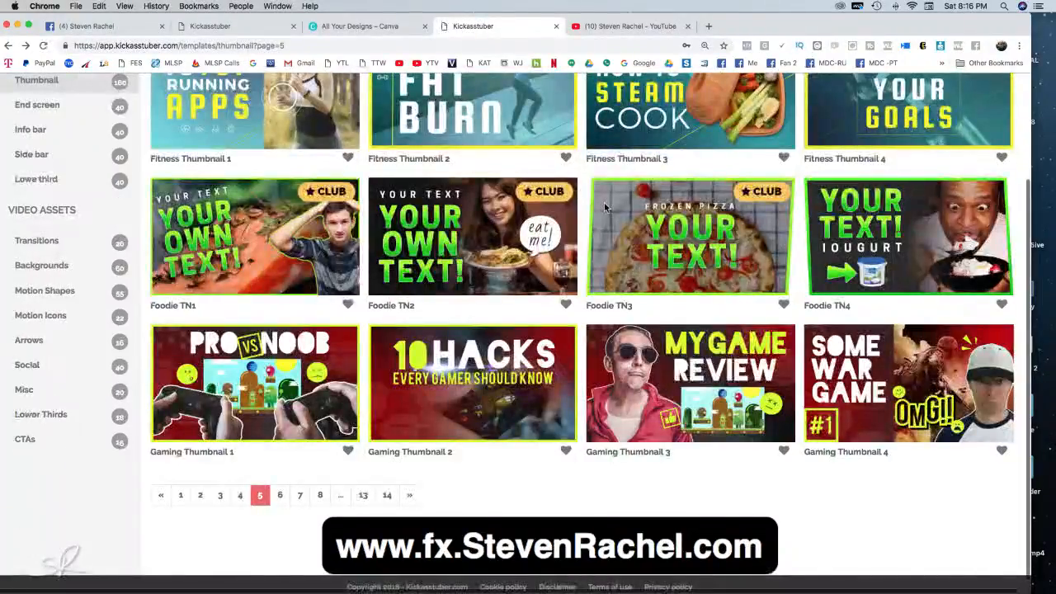
left_click(1047, 300)
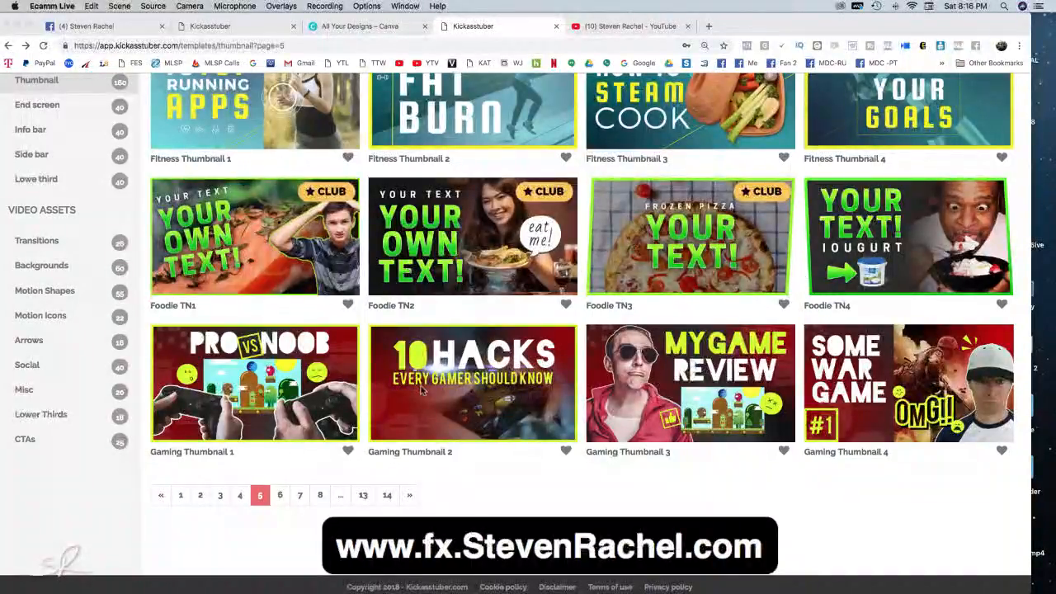
left_click(549, 502)
- Browse the thumbnail templates on pages 5, 6 and 7 of the gallery
scroll(545, 501, "up", 2)
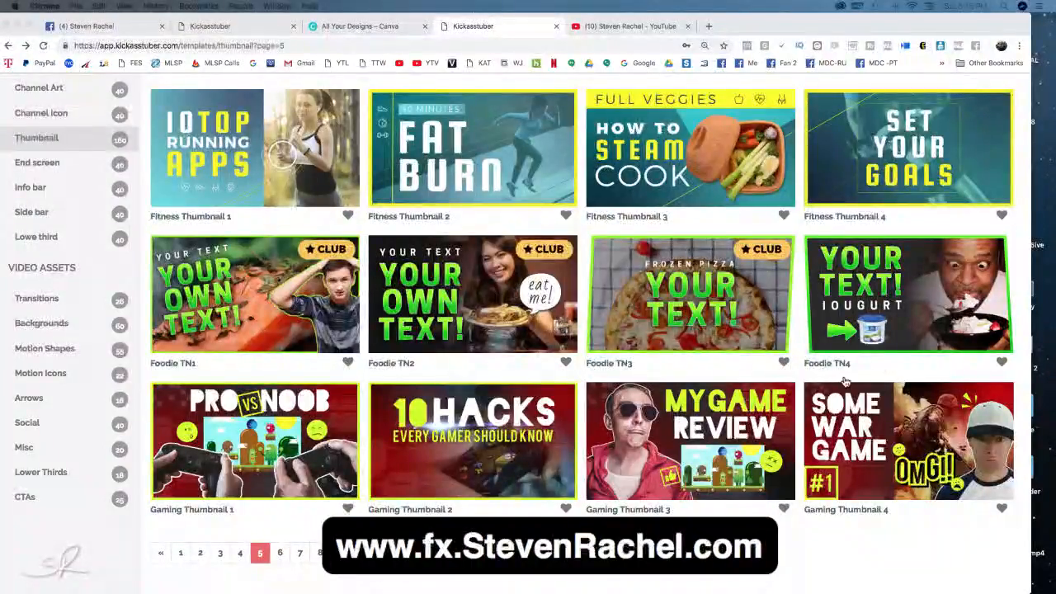
scroll(592, 486, "down", 1)
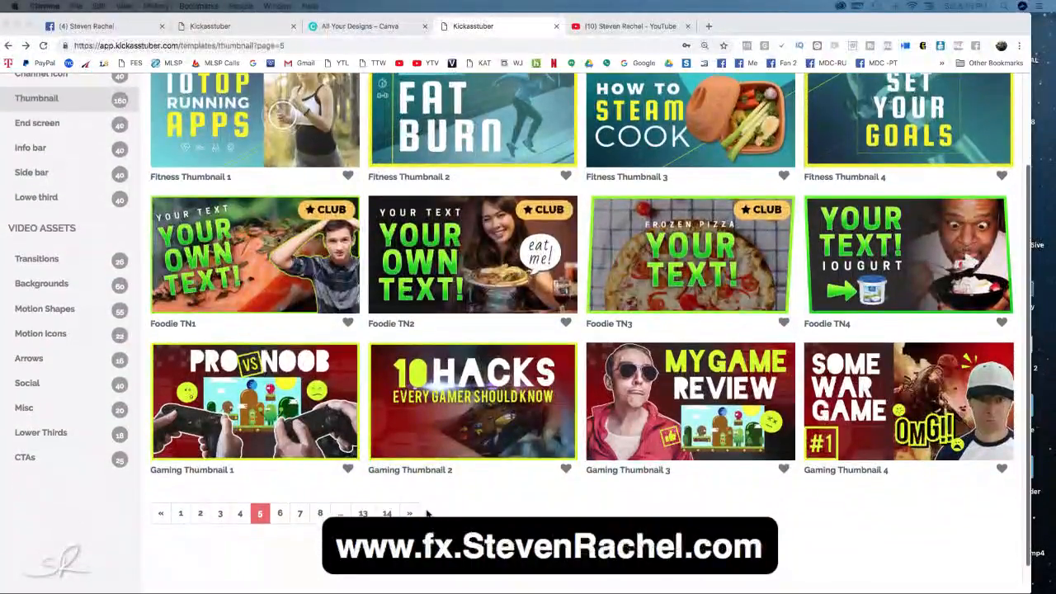
left_click(409, 513)
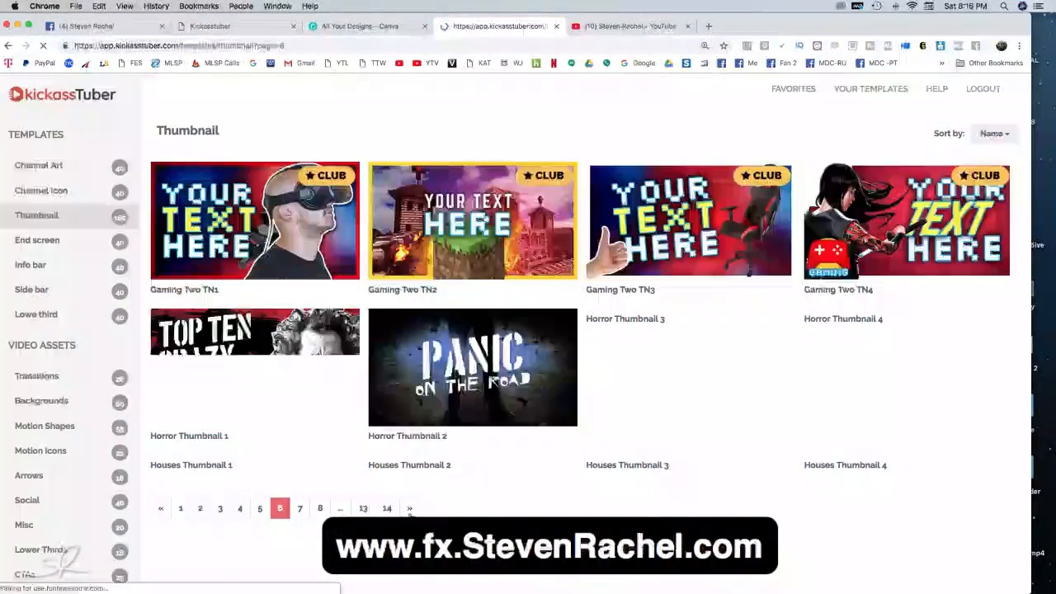
scroll(528, 330, "down", 2)
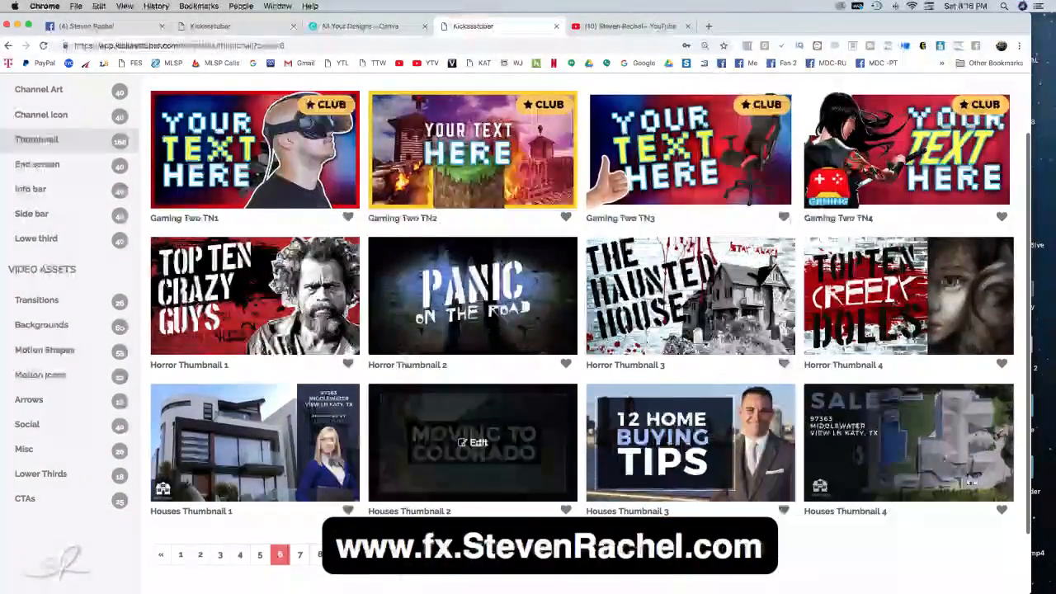
scroll(528, 313, "down", 1)
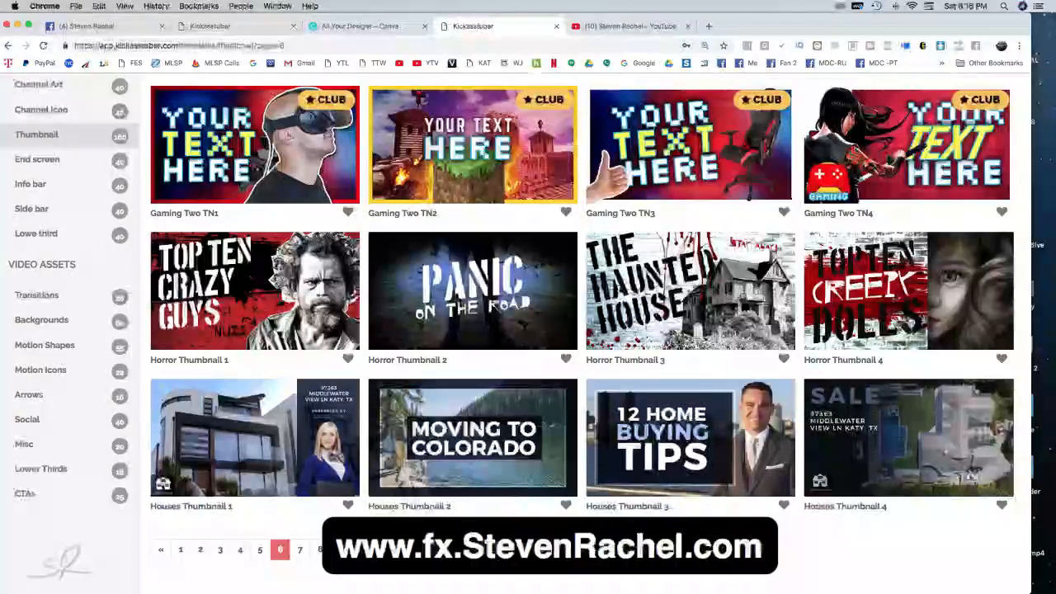
scroll(474, 487, "up", 1)
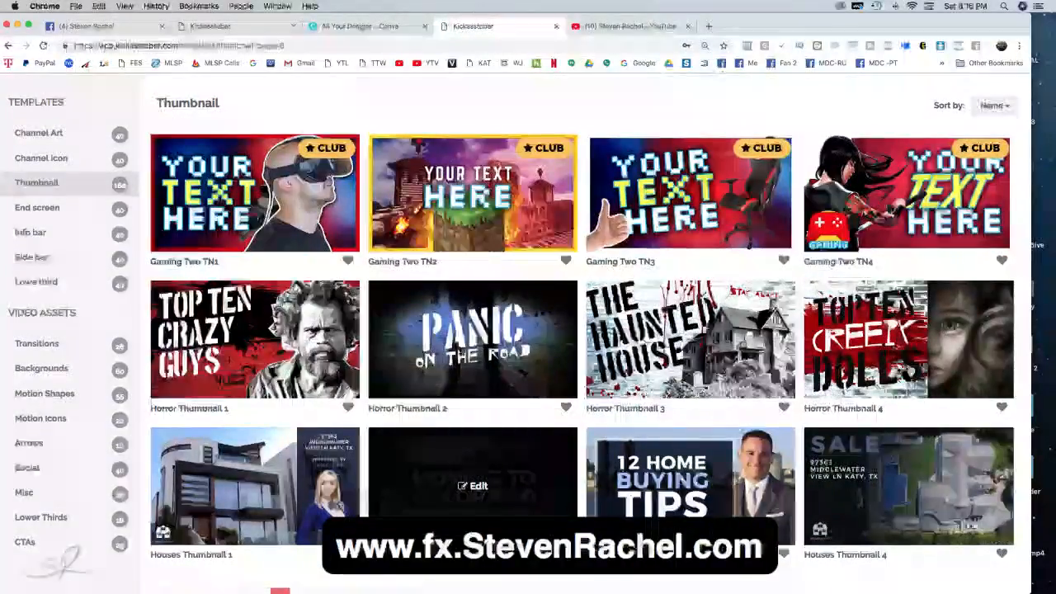
scroll(475, 486, "down", 1)
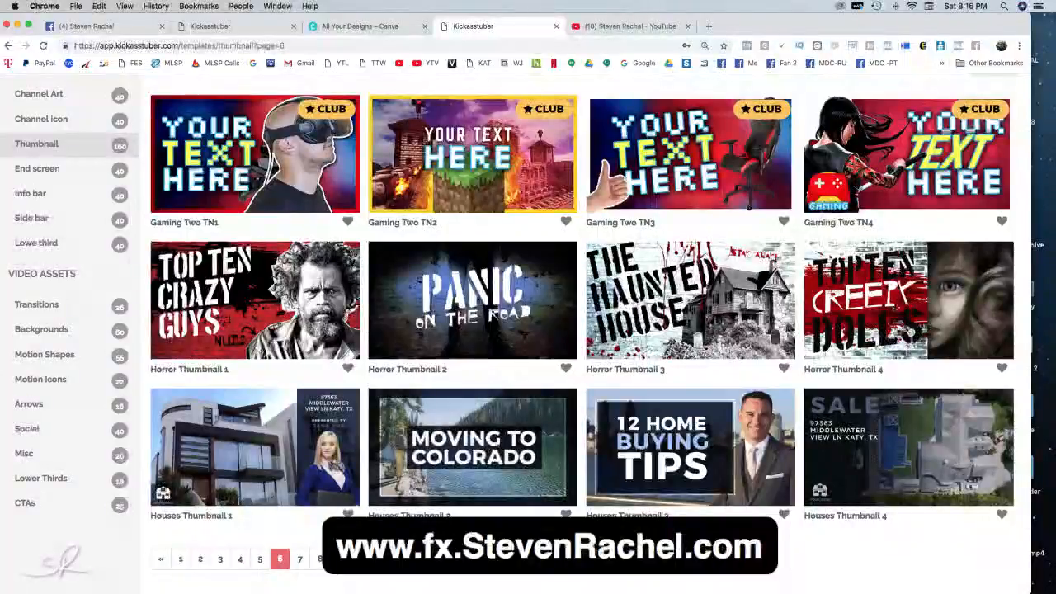
left_click(299, 558)
scroll(462, 507, "down", 3)
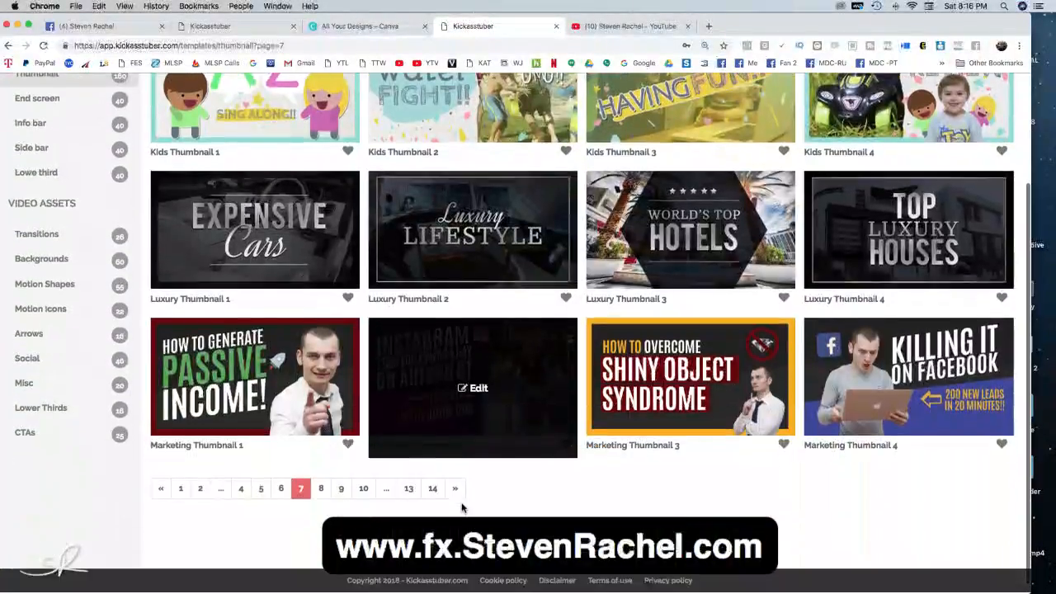
- Browse the thumbnail templates on pages 7 and 8 of the gallery
scroll(463, 509, "up", 1)
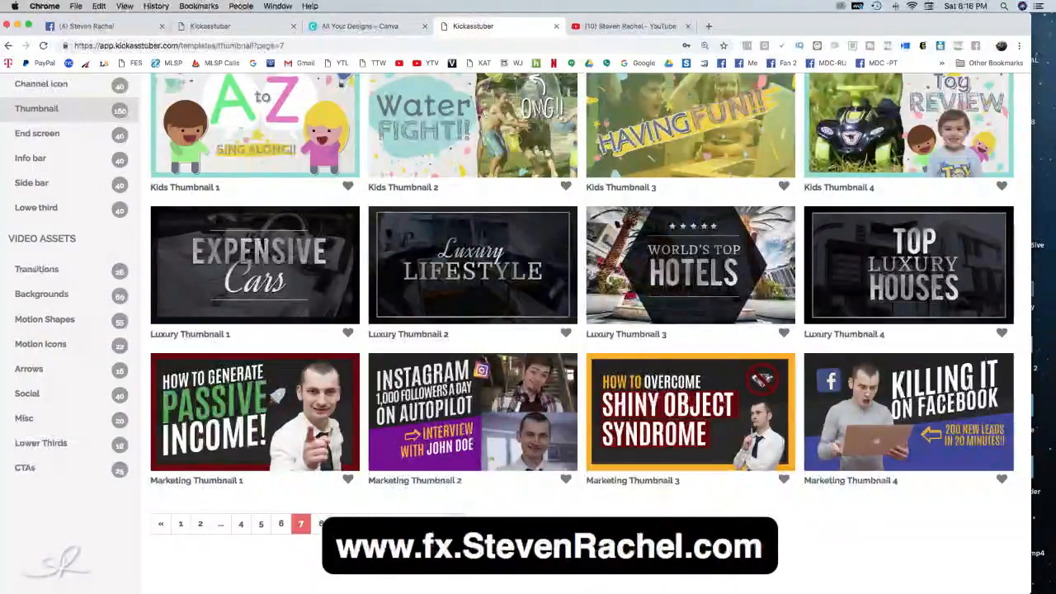
scroll(382, 340, "down", 3)
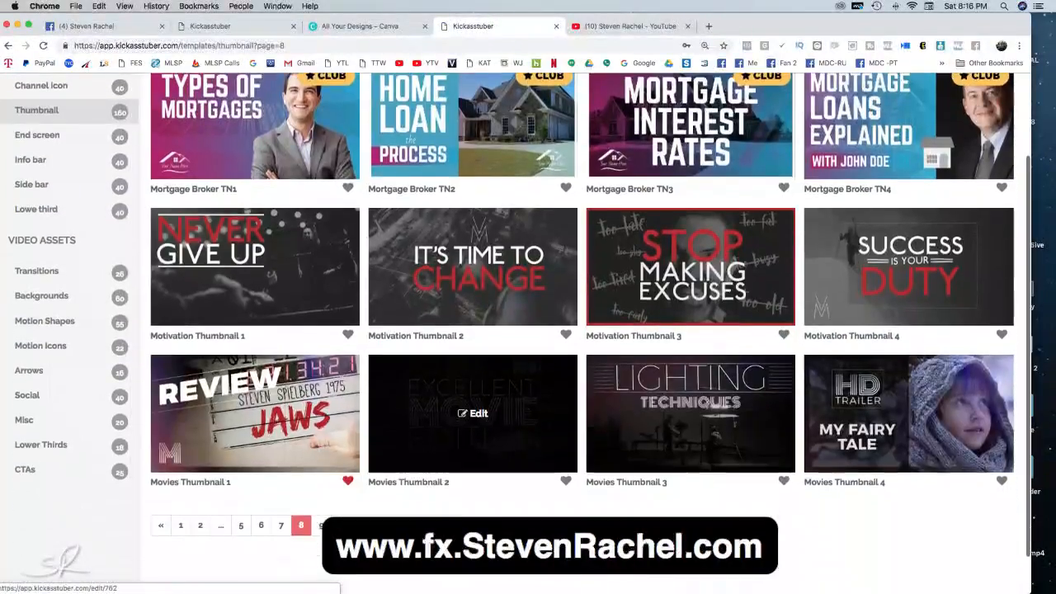
scroll(526, 198, "up", 2)
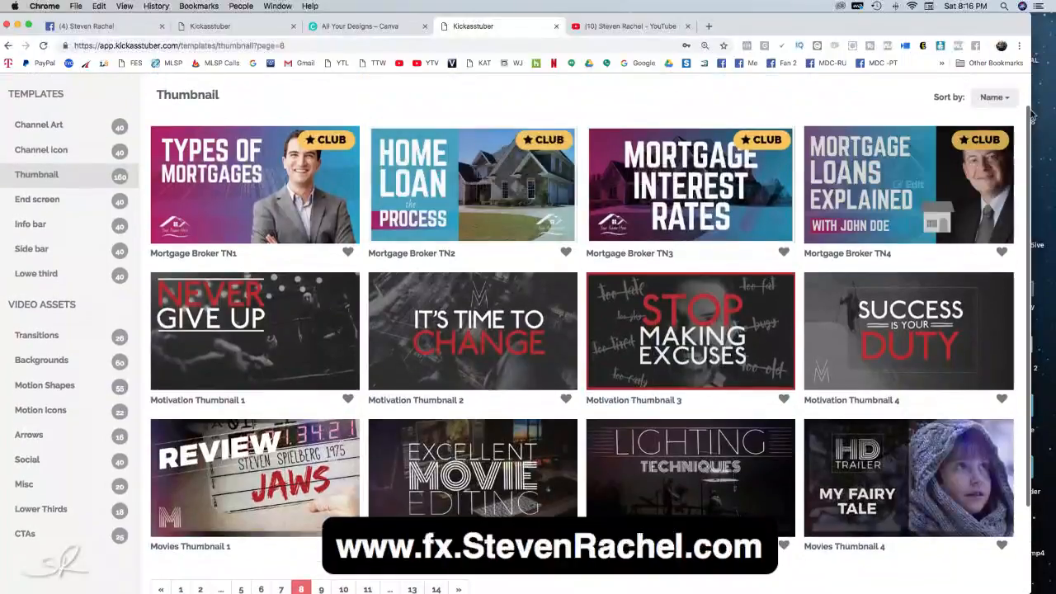
left_click(1045, 114)
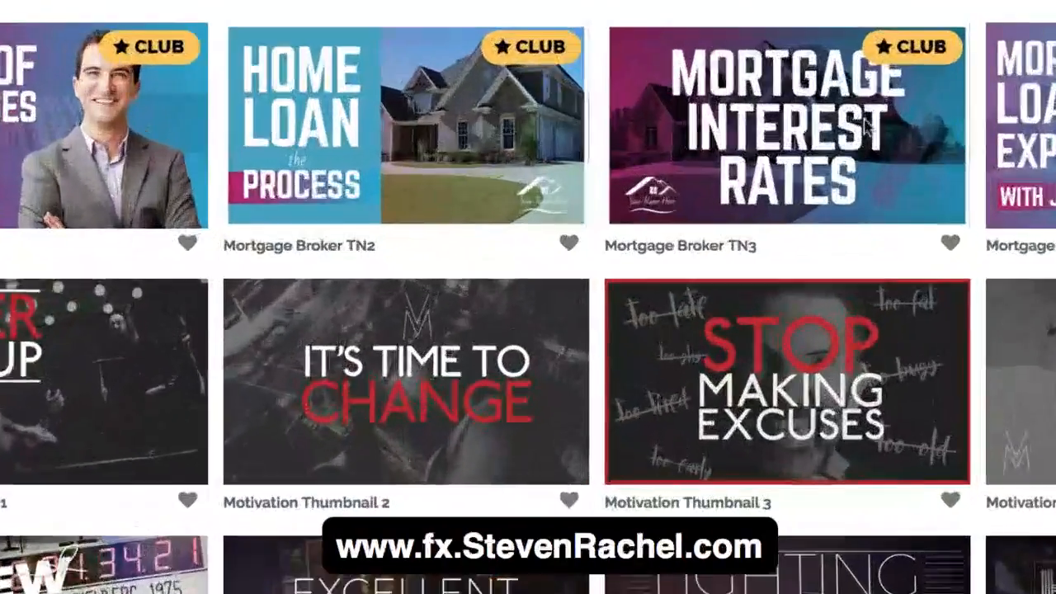
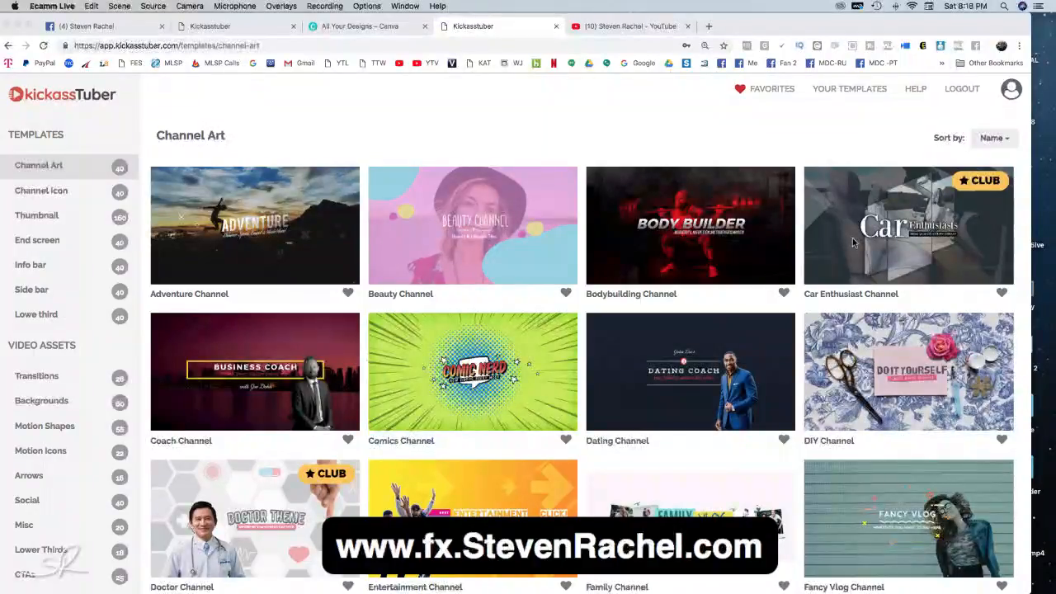
- Open the Dating Channel template from the Channel Art gallery for editing
left_click(356, 254)
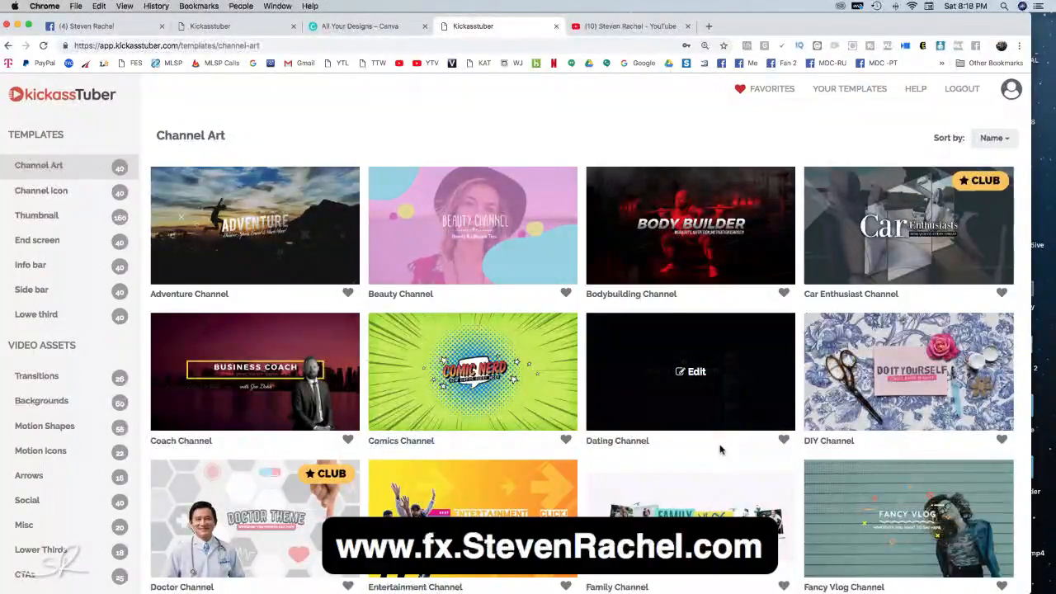
left_click(693, 374)
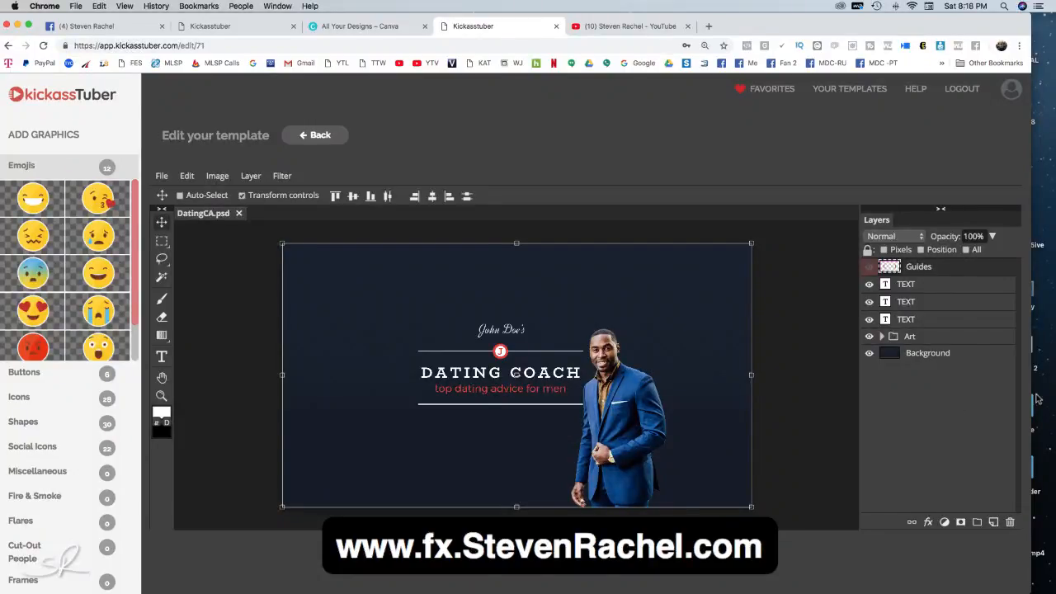
- Expand the Art layer group, then hide the Cutout Image layer and show it again
left_click(882, 337)
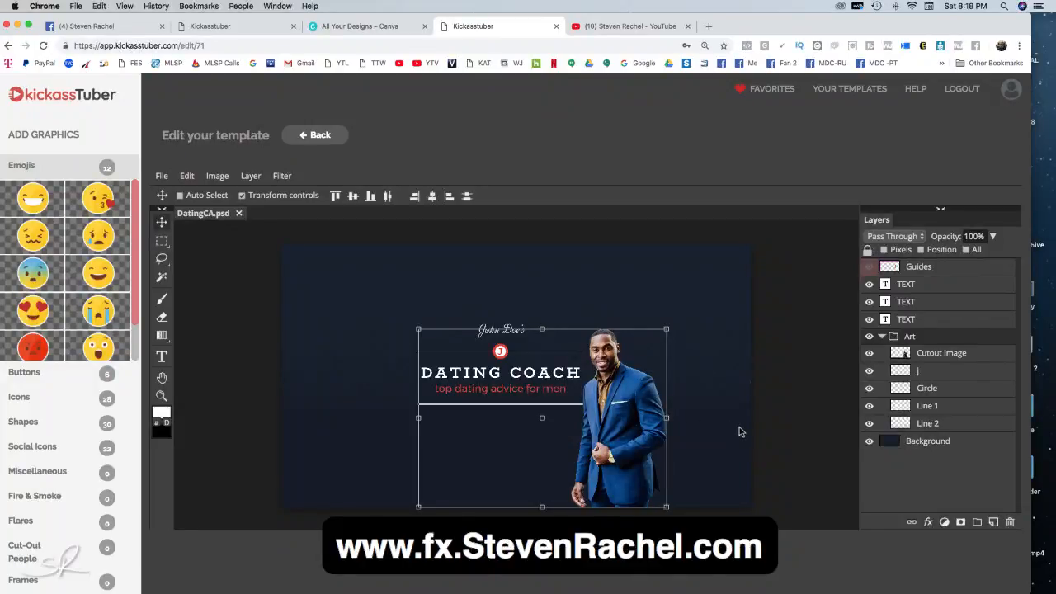
left_click(868, 353)
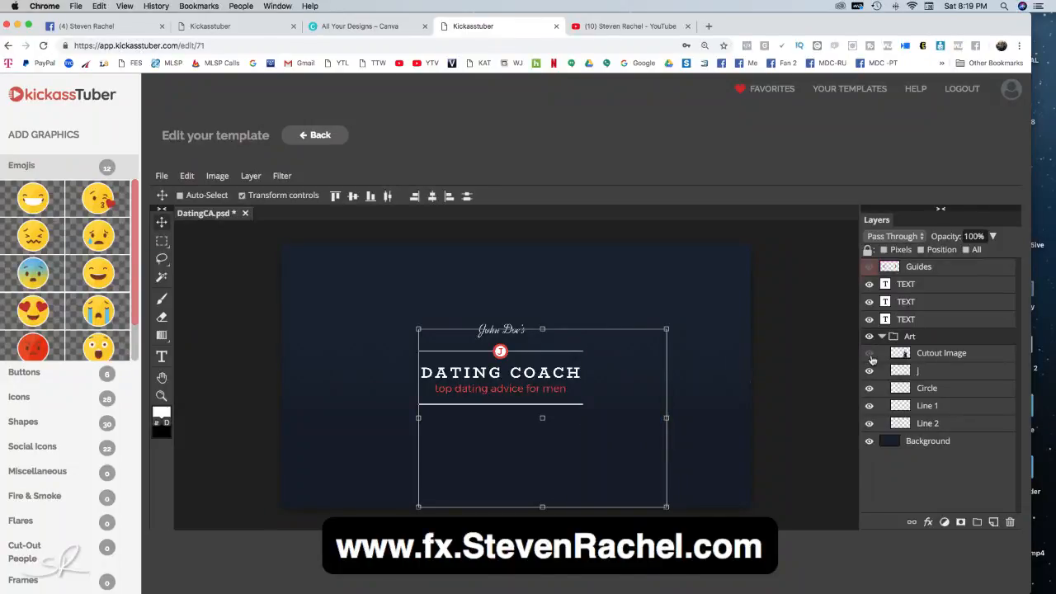
left_click(868, 353)
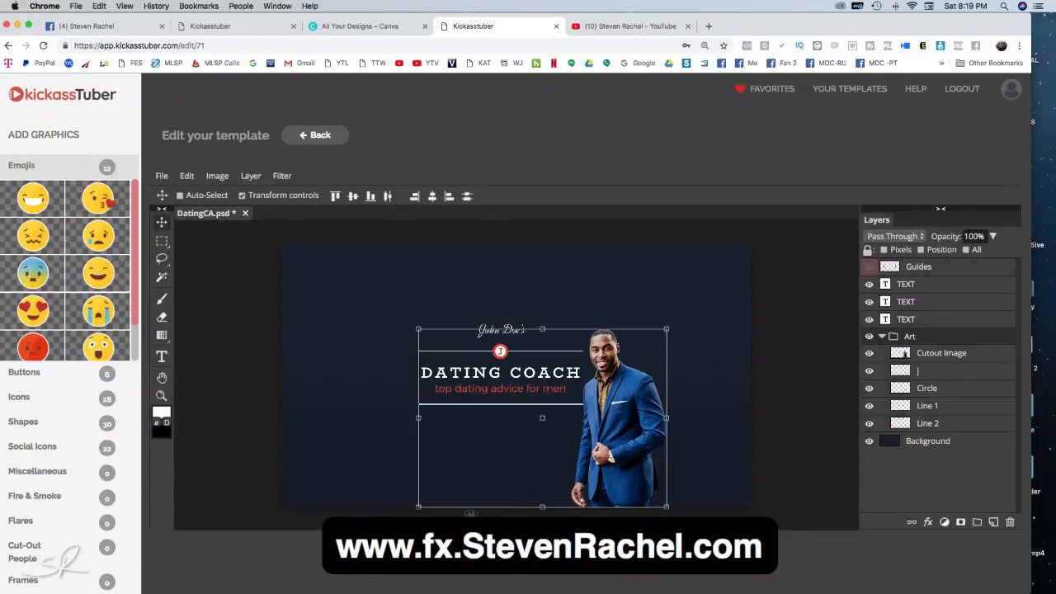
- Switch to Finder, shift its window aside and open the Downloads folder
left_click(36, 575)
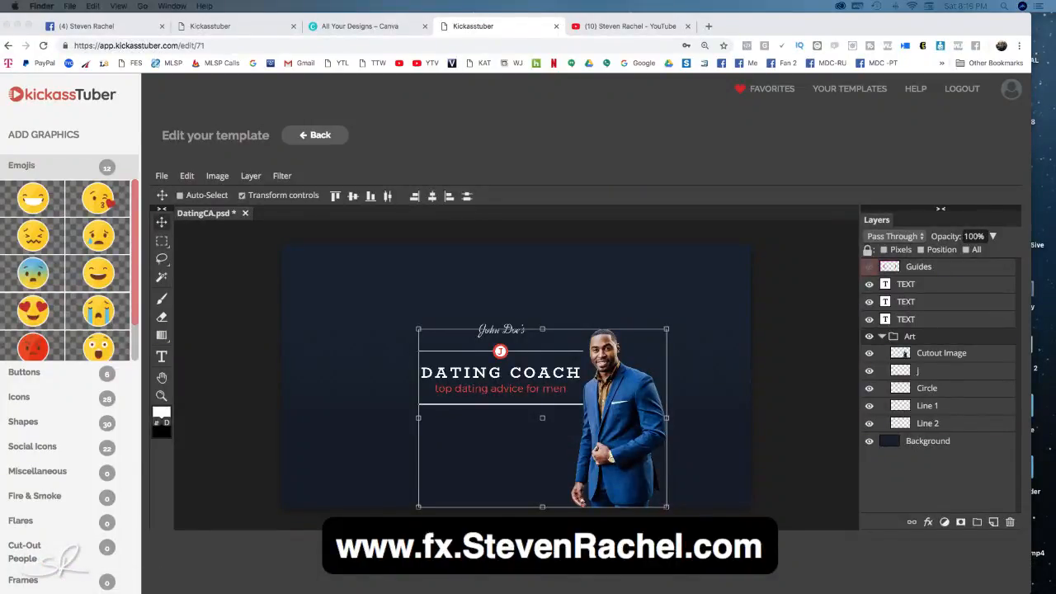
left_click_drag(225, 19, 146, 28)
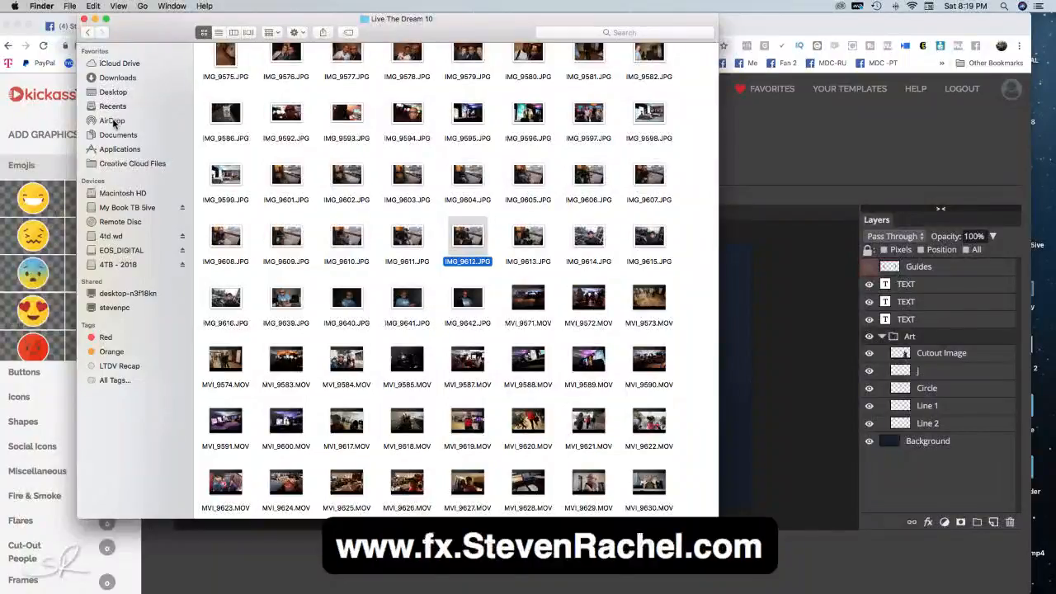
left_click(111, 79)
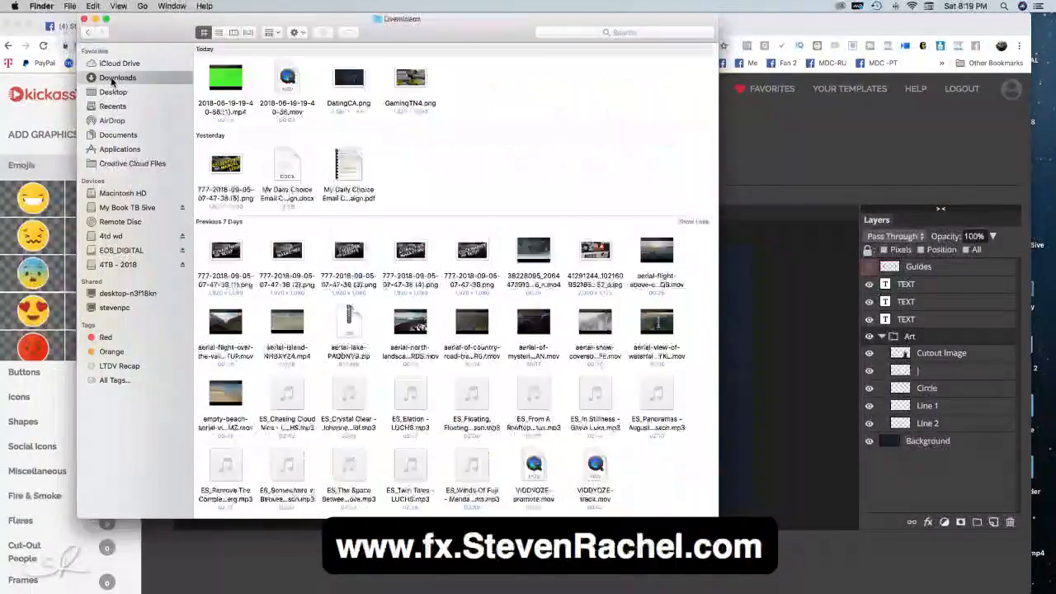
- Look through the files from the previous 30 days in Downloads for a background-free portrait photo
scroll(363, 216, "down", 10)
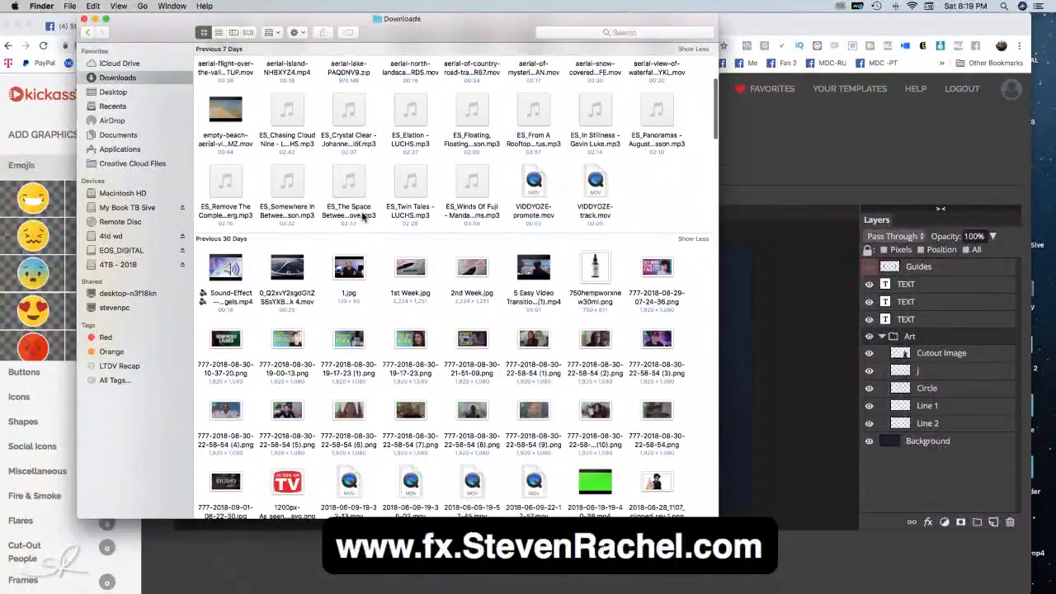
scroll(363, 216, "down", 5)
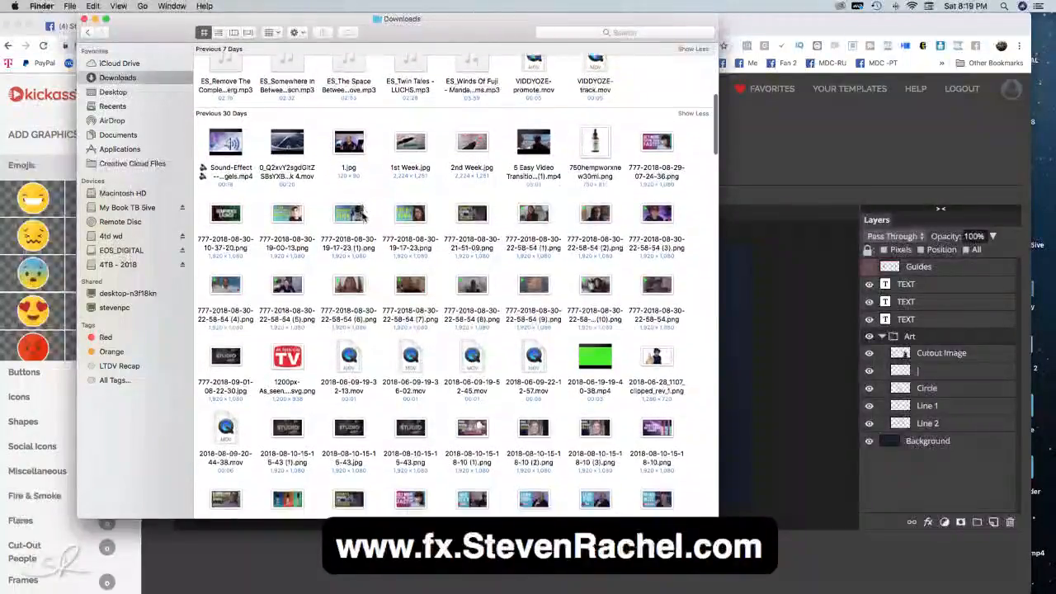
scroll(362, 216, "down", 10)
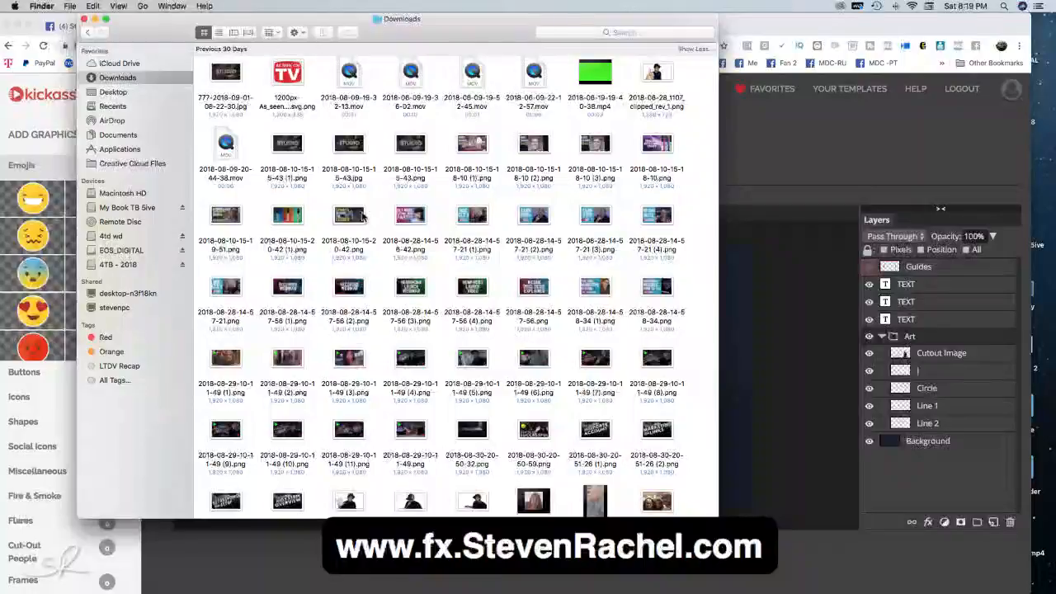
scroll(363, 216, "down", 5)
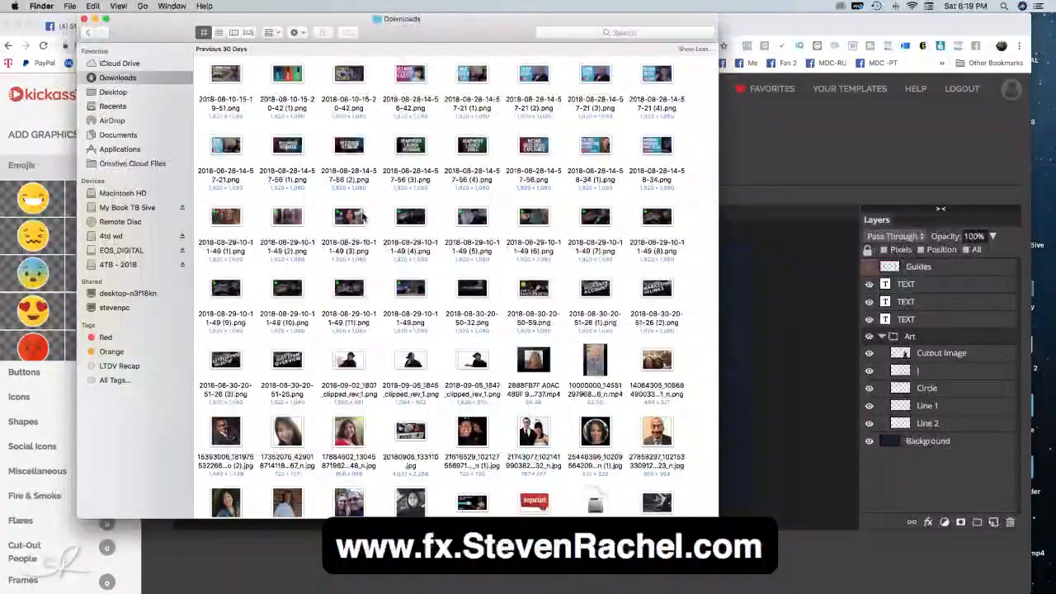
scroll(362, 216, "down", 4)
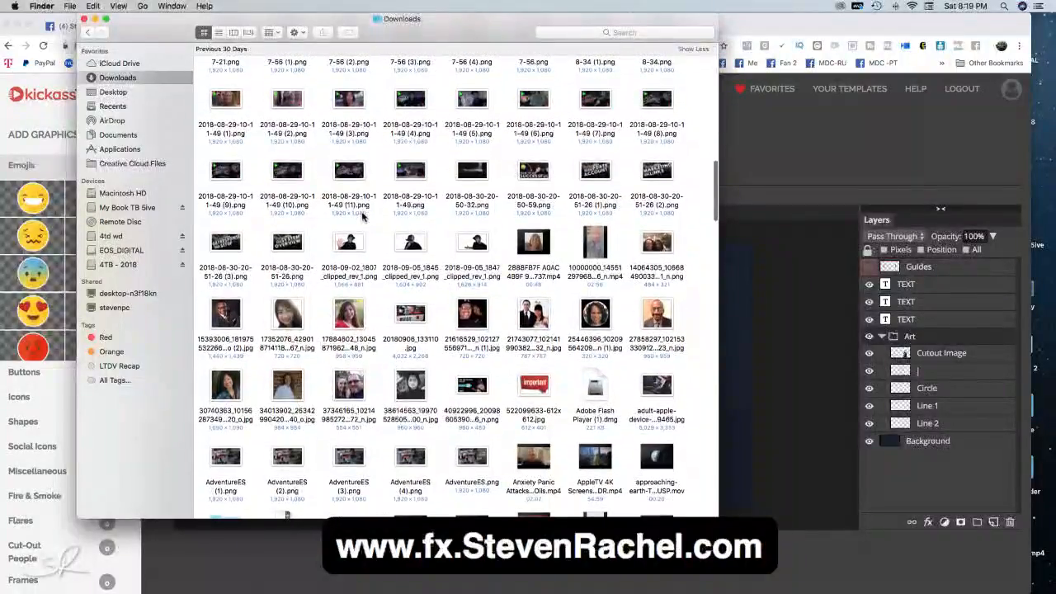
scroll(363, 217, "down", 1)
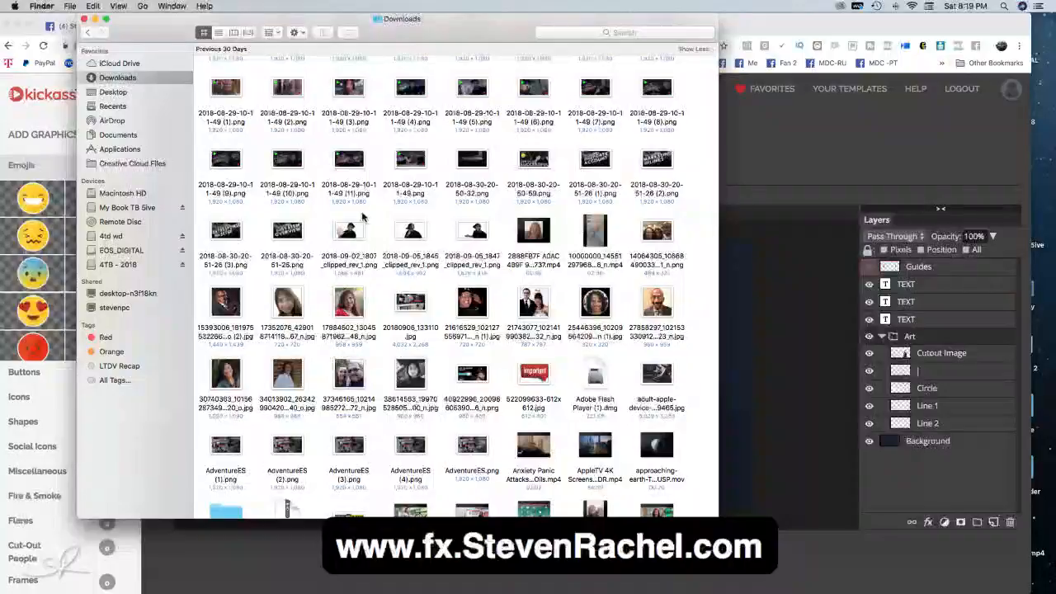
scroll(363, 216, "down", 10)
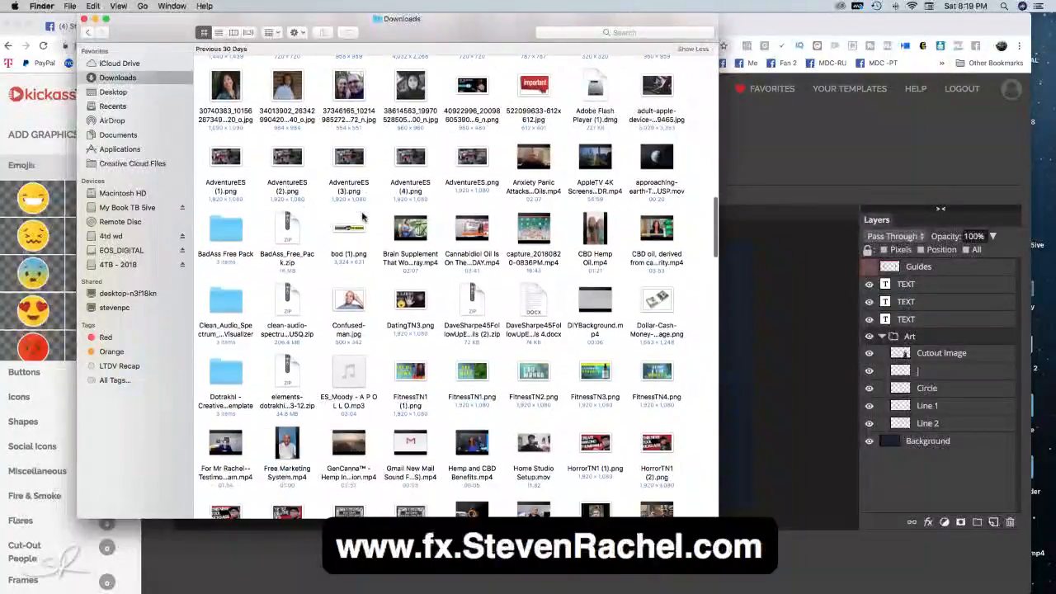
scroll(363, 216, "down", 8)
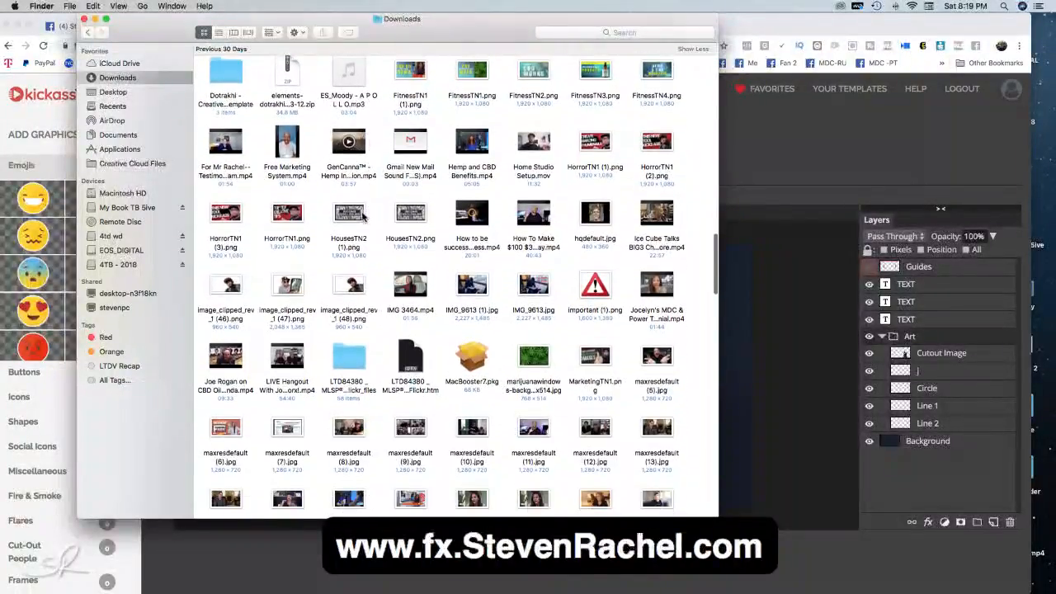
scroll(361, 216, "down", 1)
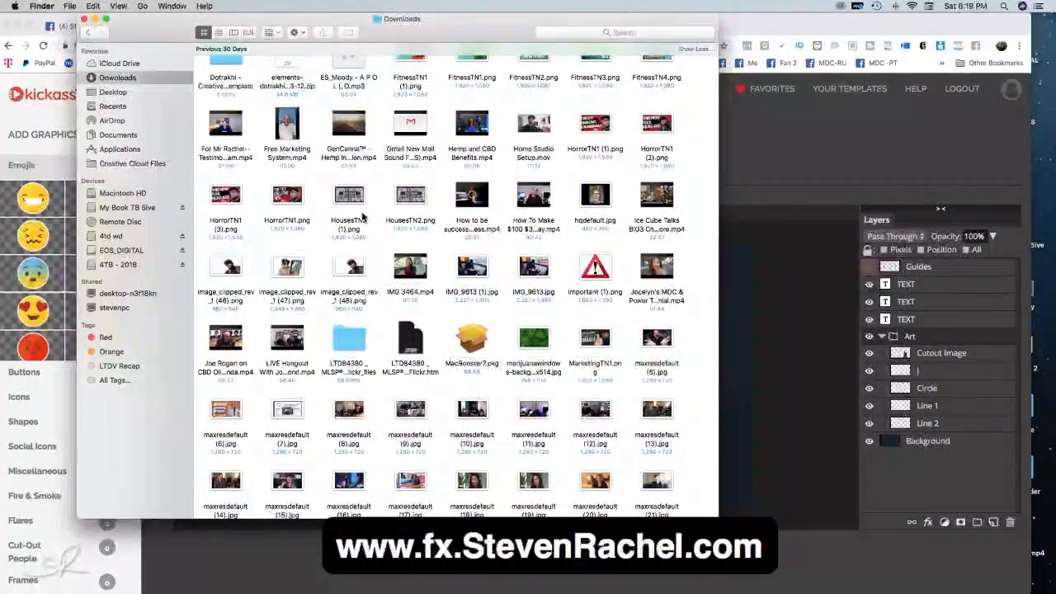
scroll(361, 216, "down", 4)
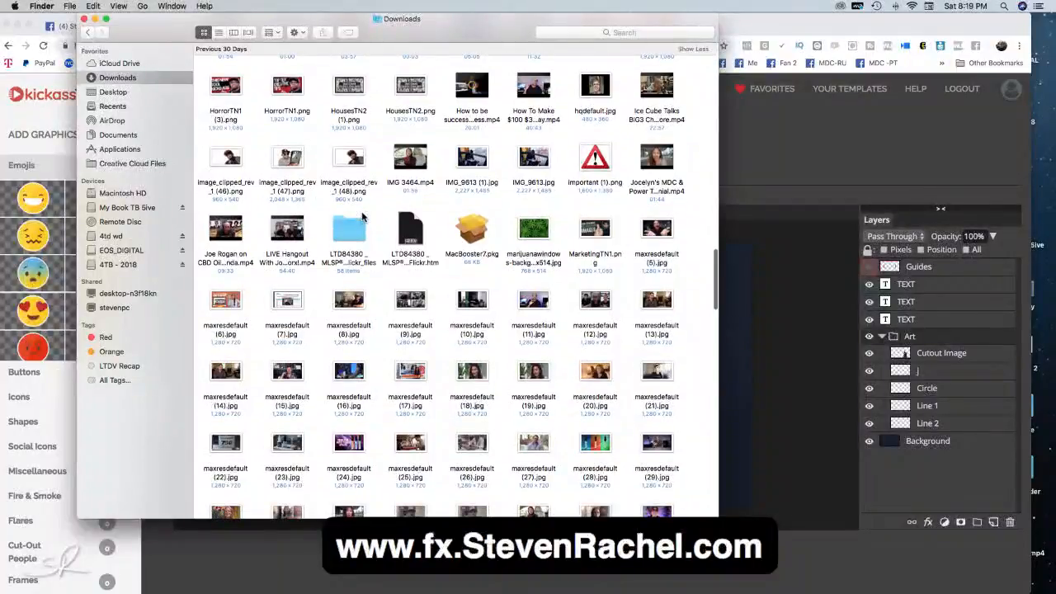
scroll(362, 217, "down", 1)
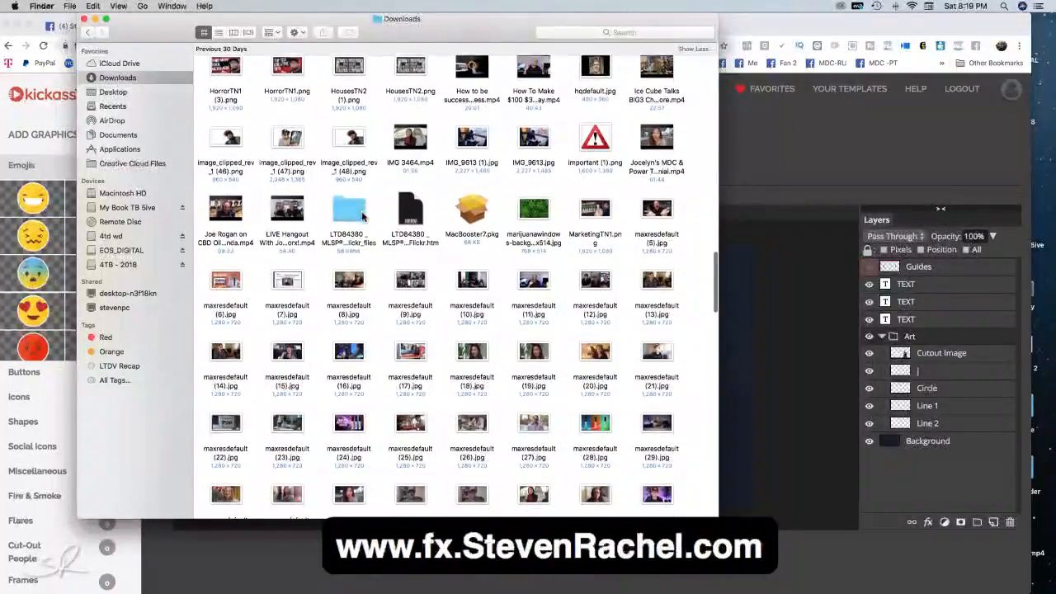
scroll(361, 216, "down", 2)
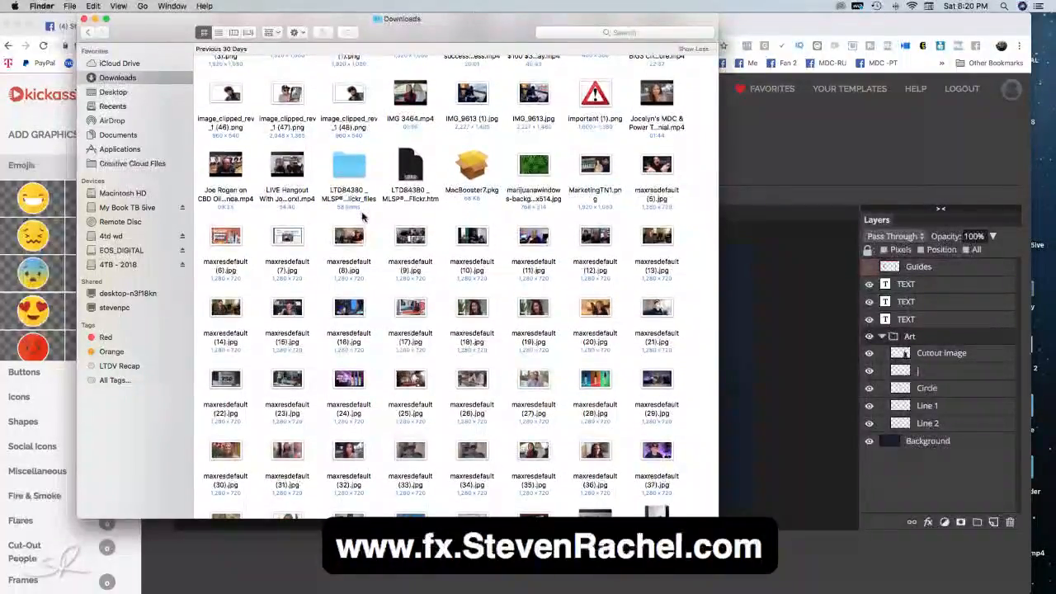
scroll(361, 216, "down", 2)
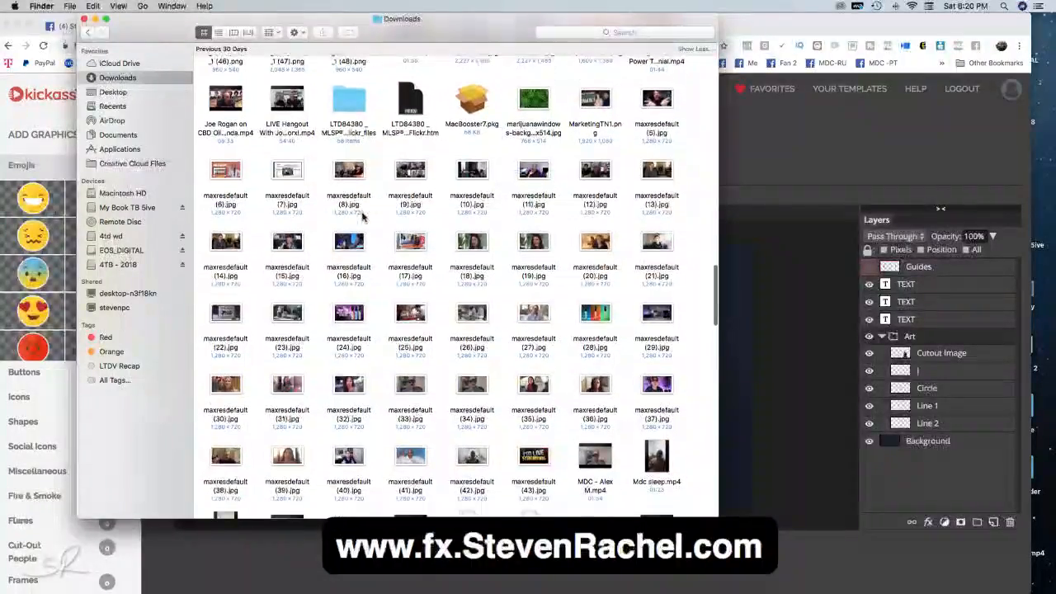
scroll(362, 216, "up", 2)
scroll(362, 216, "up", 2)
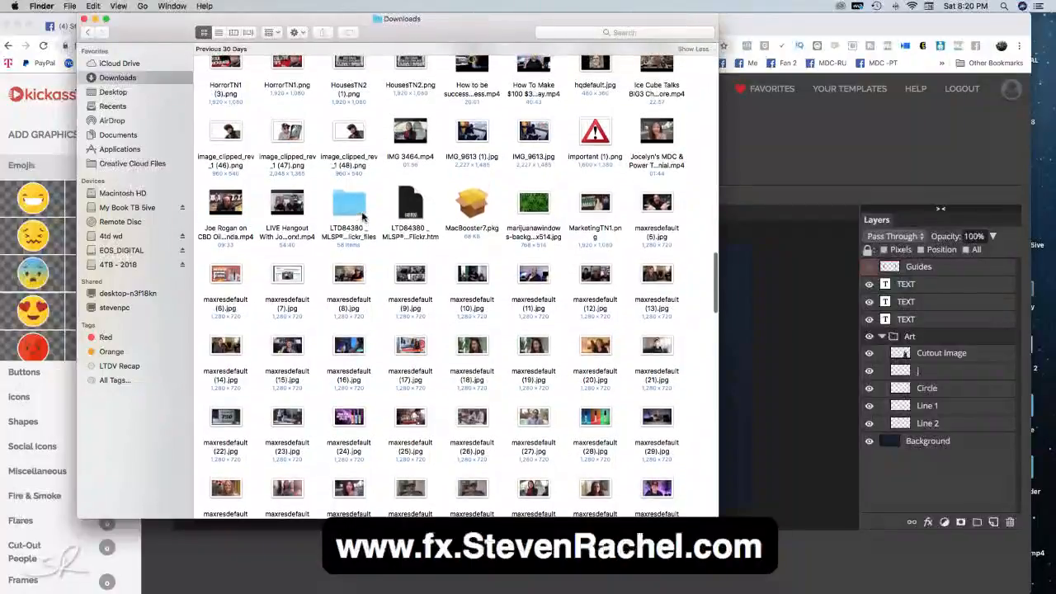
scroll(361, 216, "up", 4)
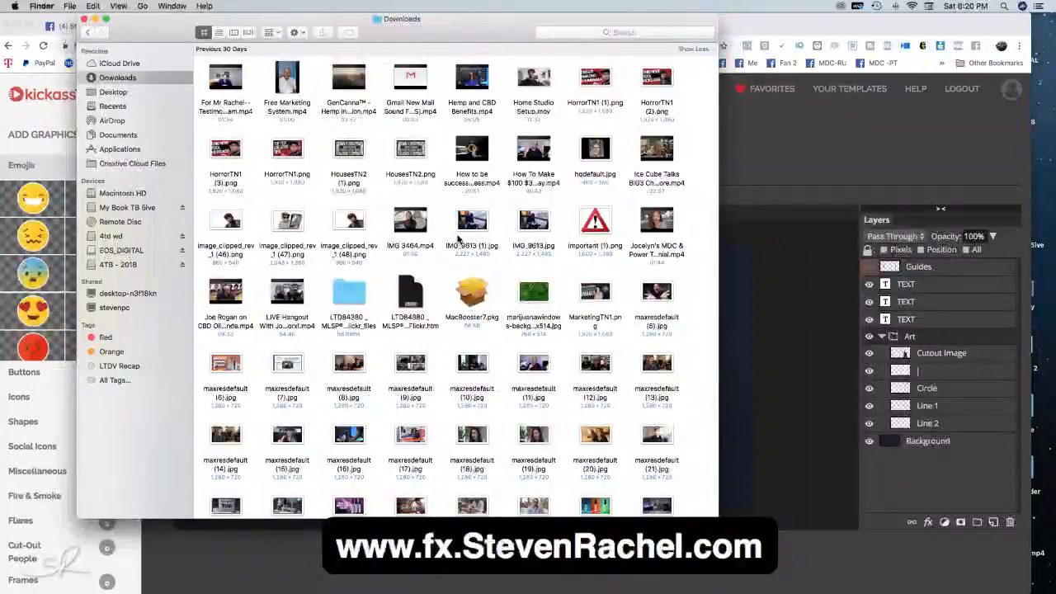
scroll(458, 238, "up", 3)
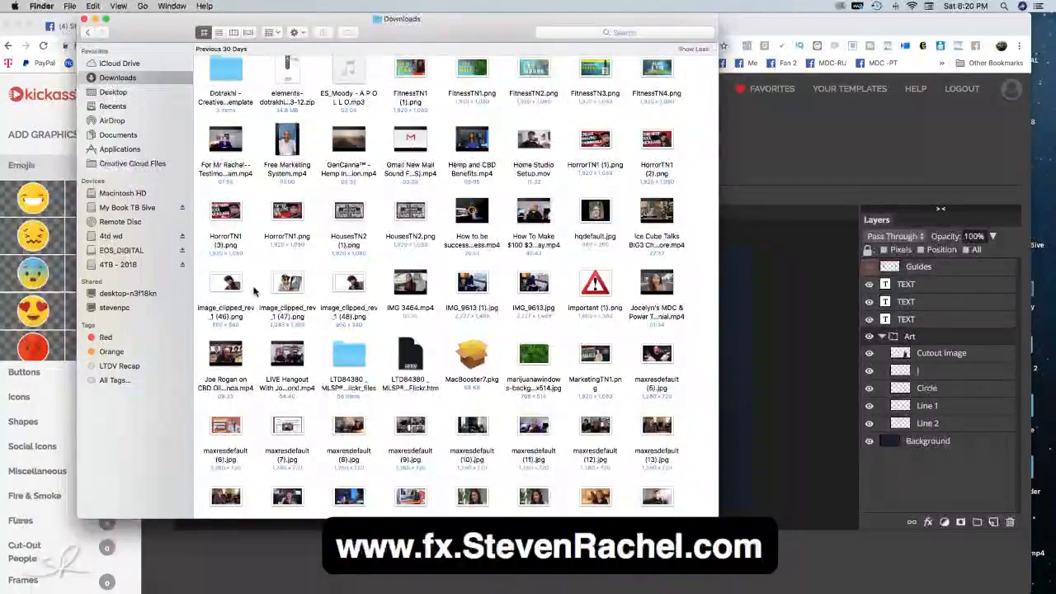
- Preview image_clipped_rev_1 (47).png from Downloads at a large size, close the preview and move the Finder window off the graphics list
left_click(766, 207)
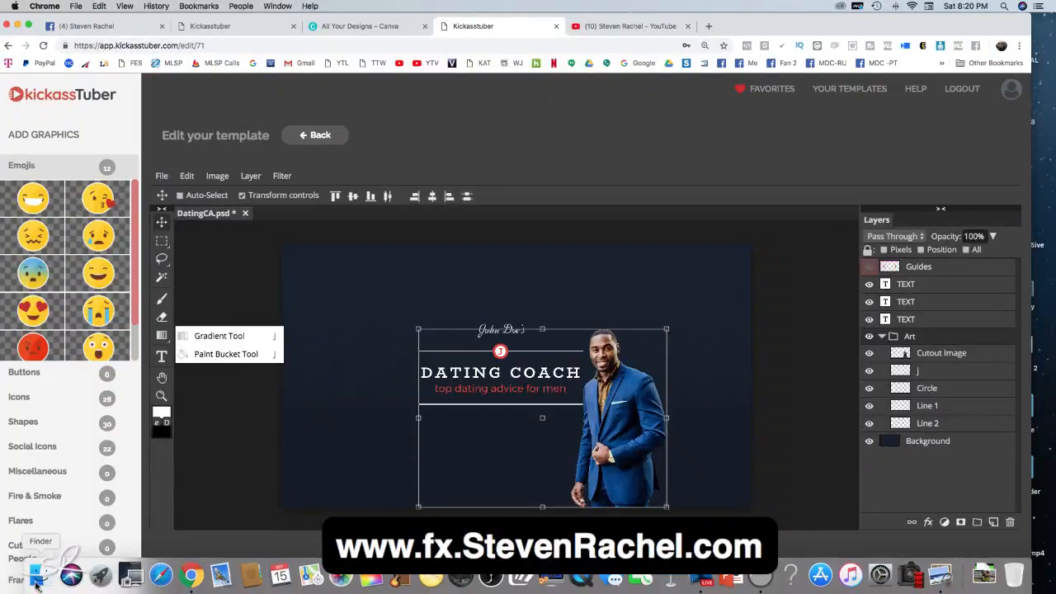
left_click(40, 575)
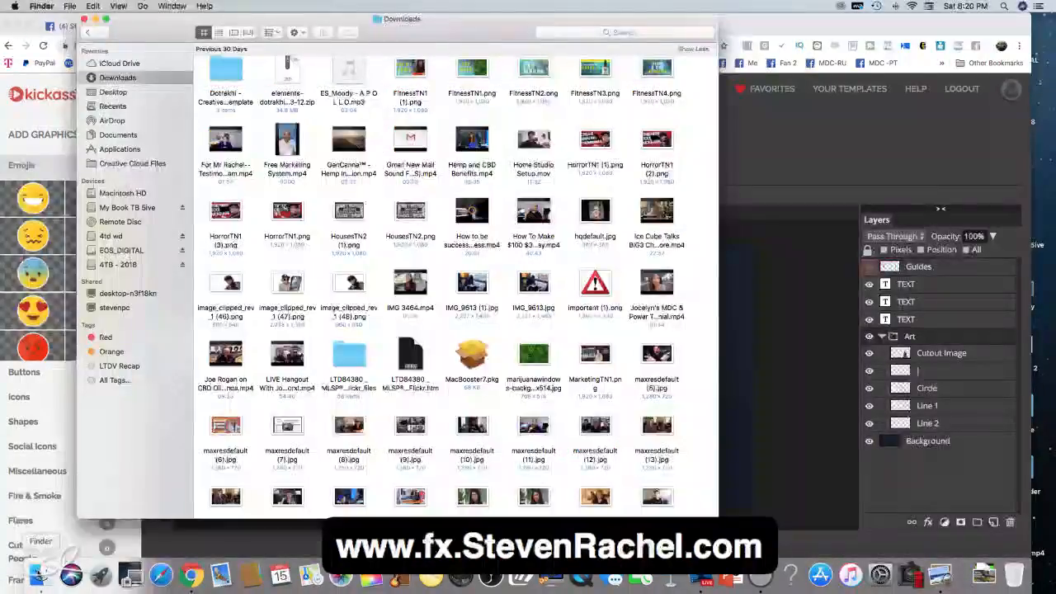
left_click(292, 287)
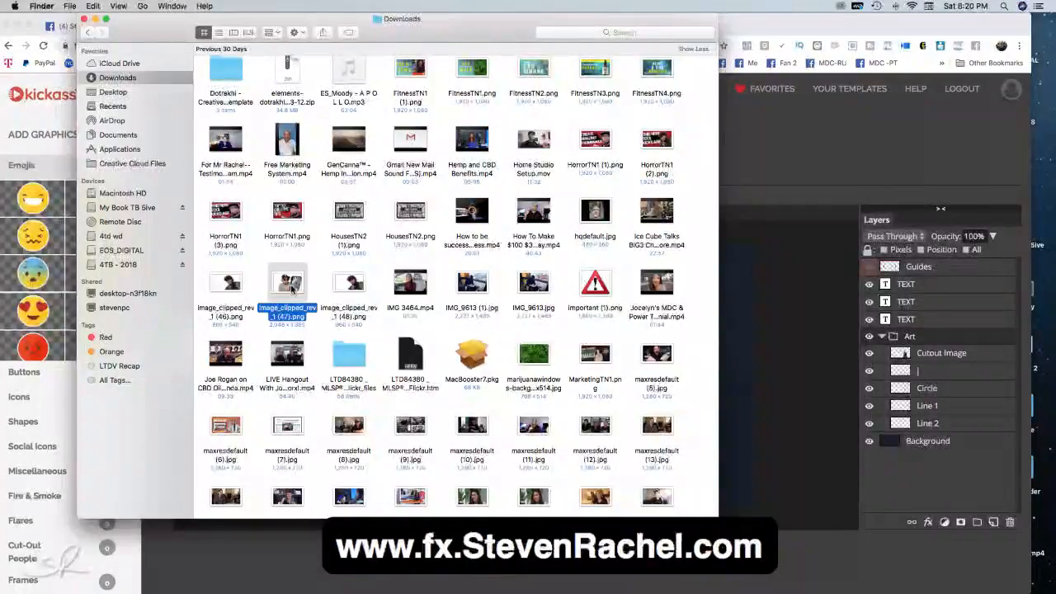
key("space")
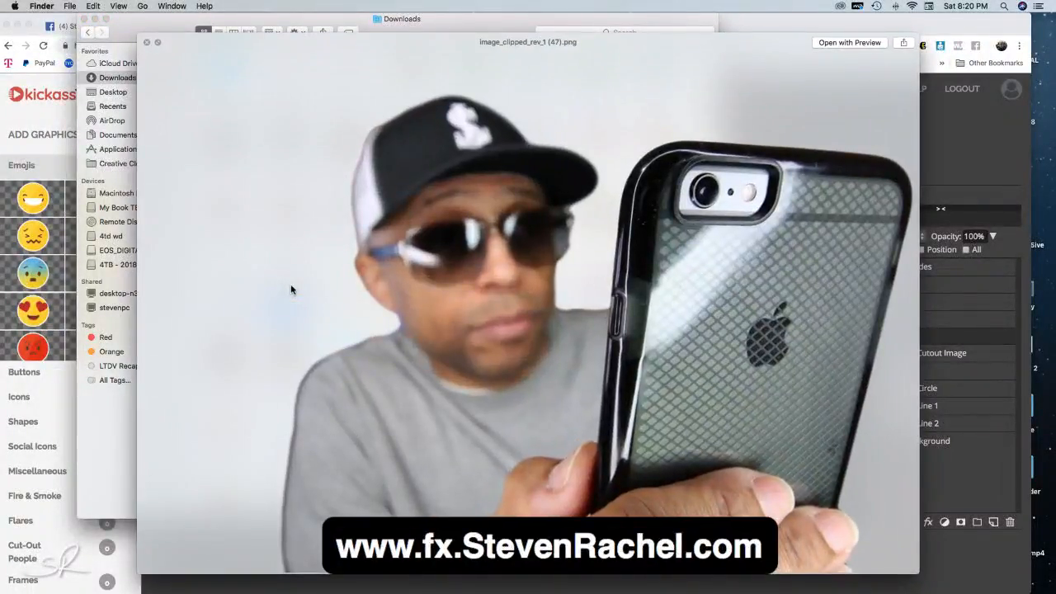
key("space")
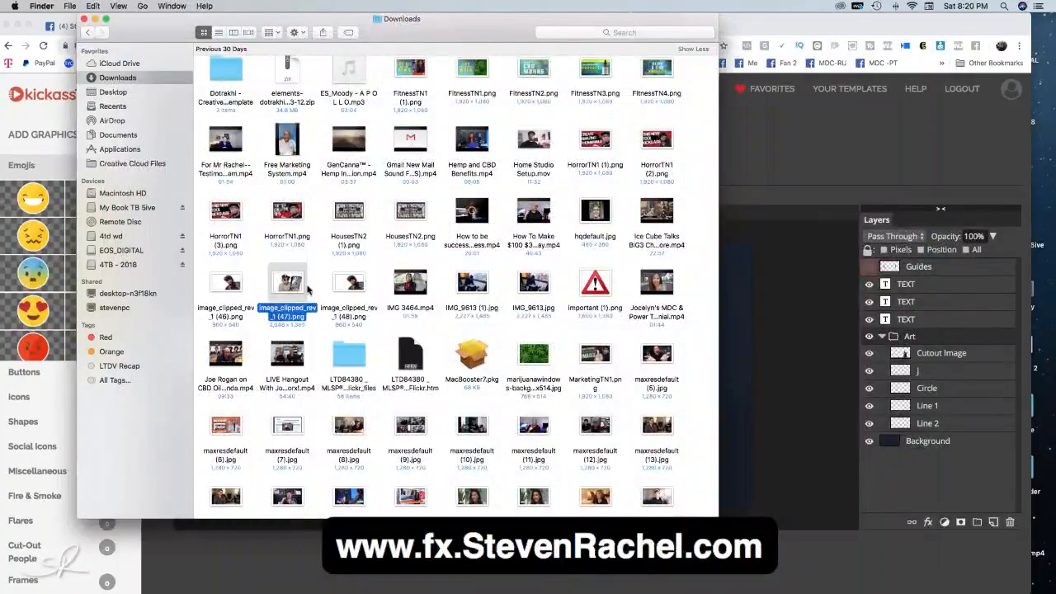
left_click_drag(151, 27, 264, 16)
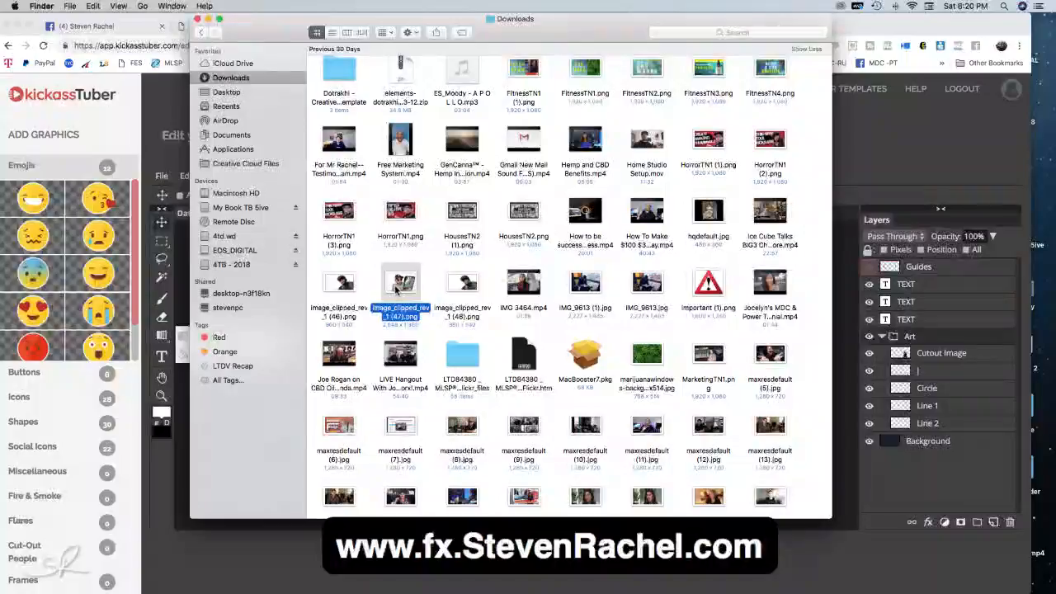
- Place image_clipped_rev_1 (47).png from Finder's Downloads folder into the template's Art group and hide the Cutout Image layer
left_click_drag(396, 288, 922, 429)
left_click(920, 426)
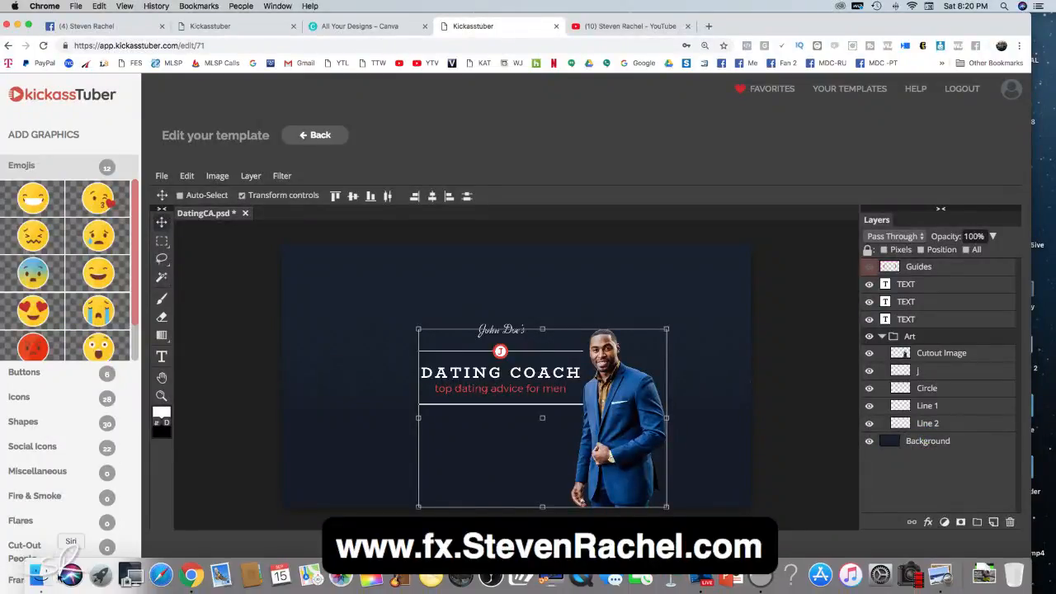
left_click(37, 575)
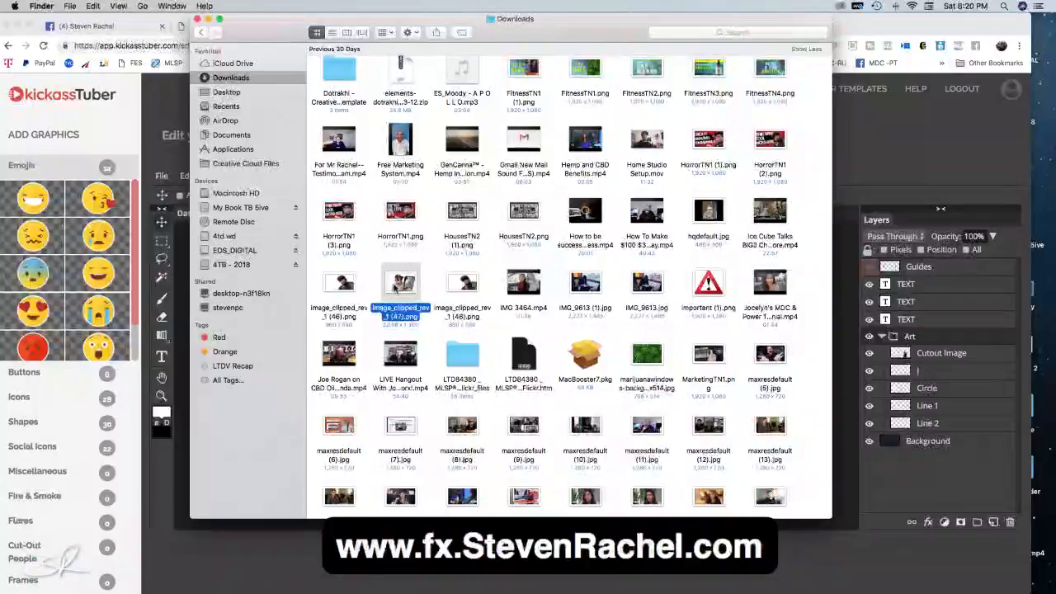
left_click_drag(395, 289, 940, 360)
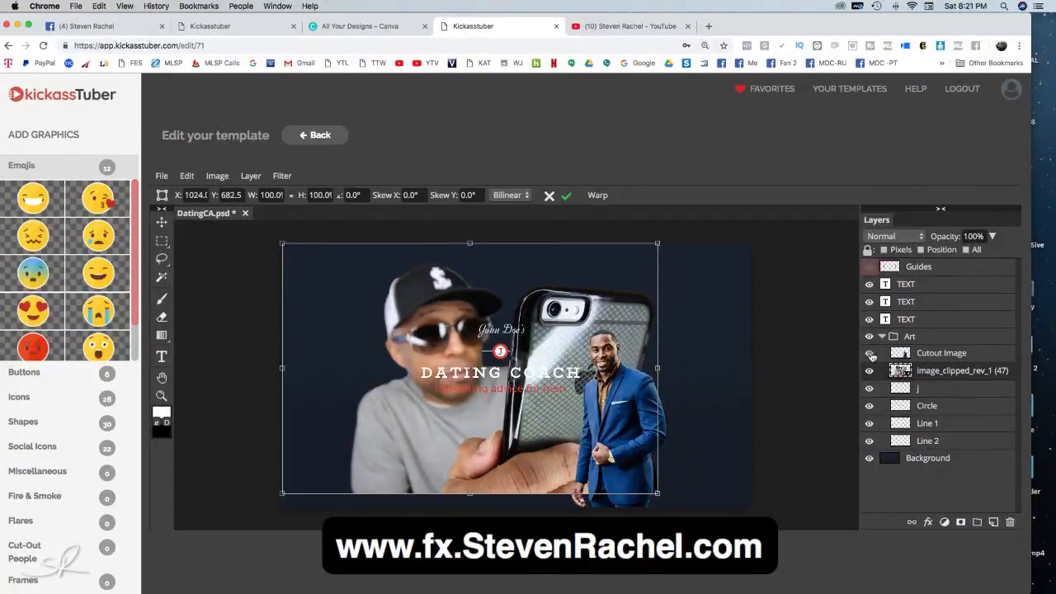
left_click(871, 354)
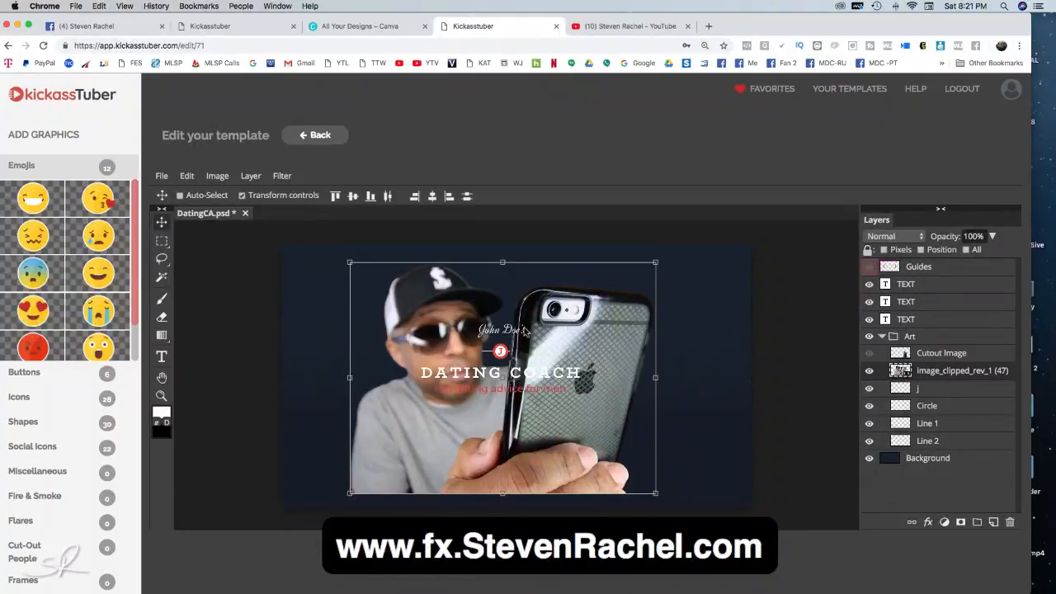
- Move the placed photo toward the canvas's lower-right corner and scale it proportionally to 83.5%
left_click_drag(548, 325, 629, 339)
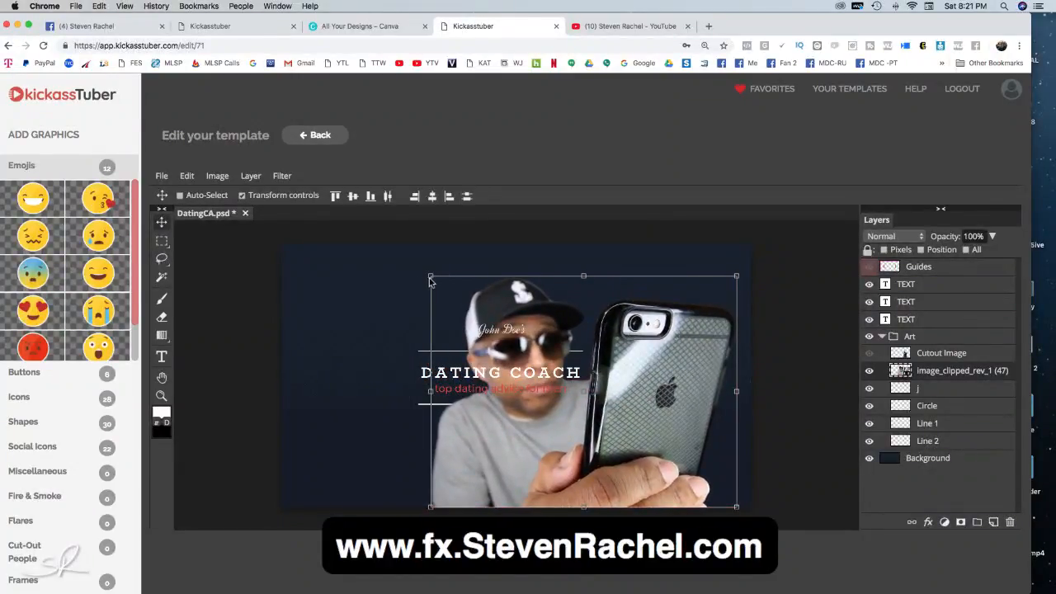
mouse_move(430, 278)
left_mouse_down()
mouse_move(458, 291)
mouse_move(421, 281)
left_mouse_up()
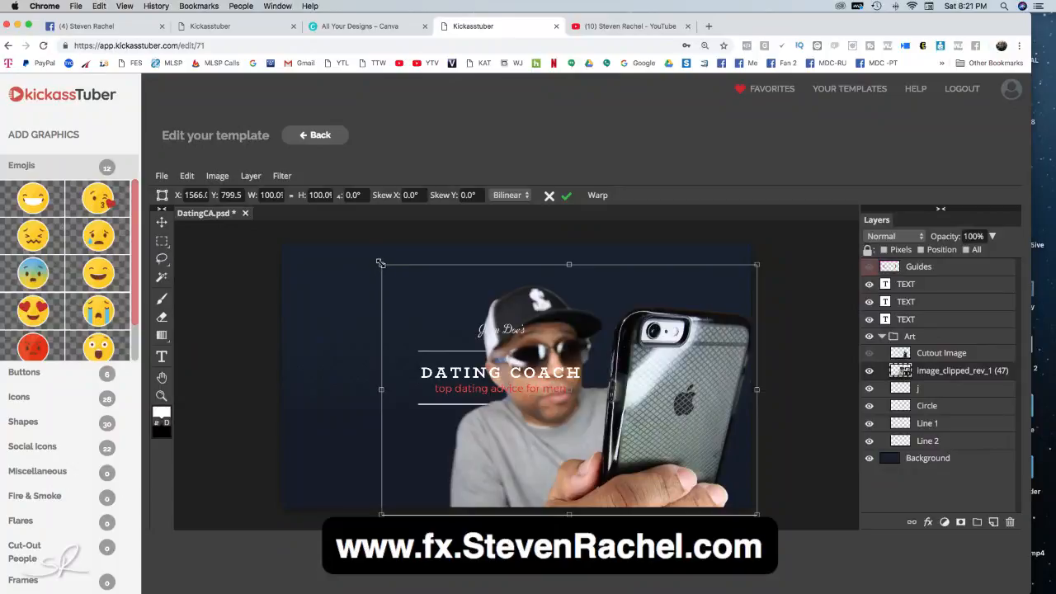
left_click_drag(380, 263, 453, 303)
left_click_drag(474, 310, 532, 305)
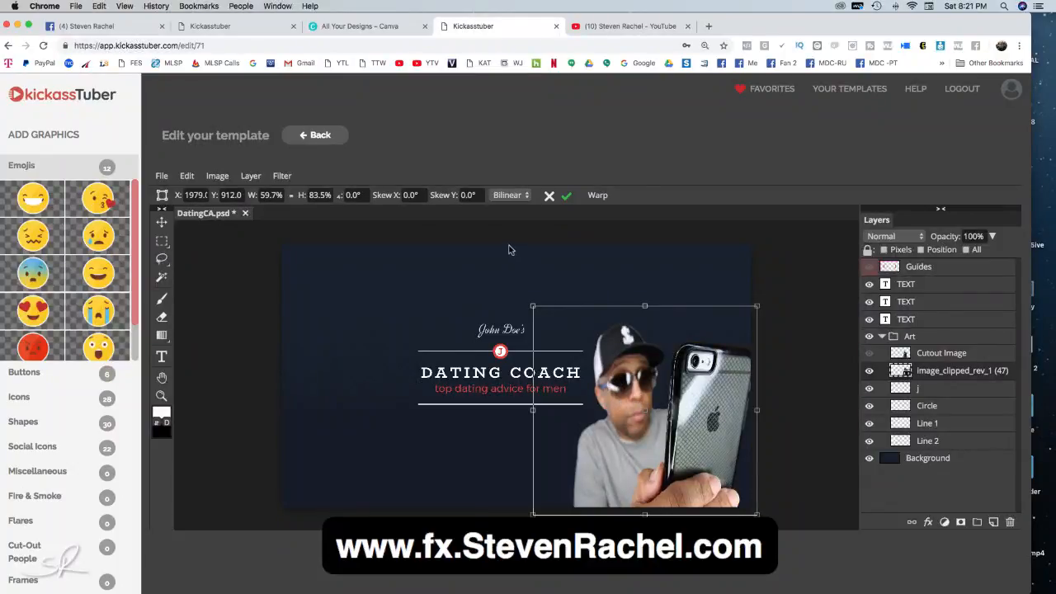
left_click(292, 196)
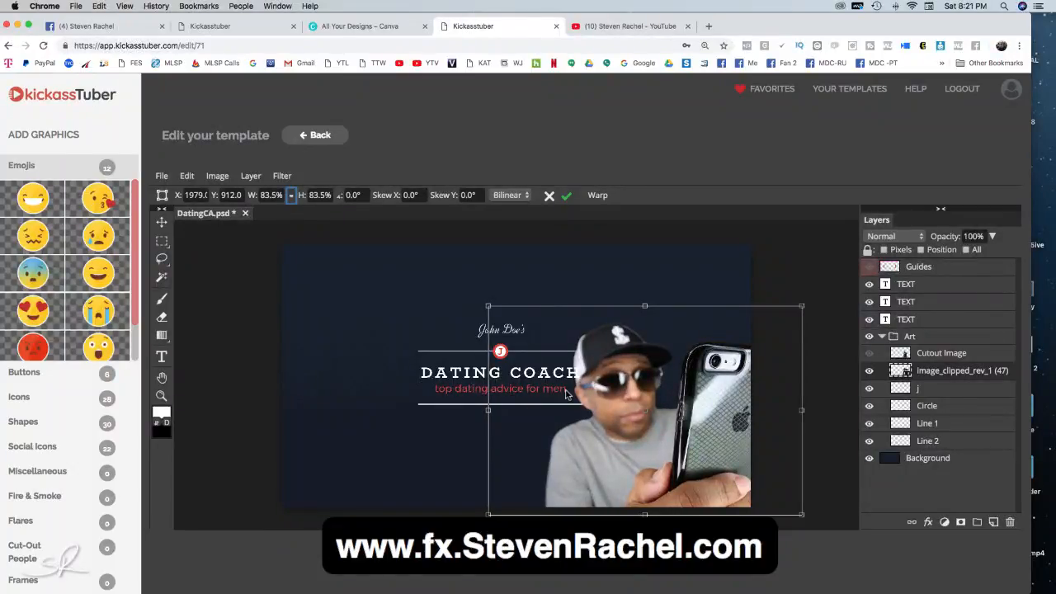
- Reduce the photo proportionally to 76.7% and position it along the canvas's lower edge, beside the text
mouse_move(566, 393)
left_mouse_down()
mouse_move(596, 389)
mouse_move(577, 388)
left_mouse_up()
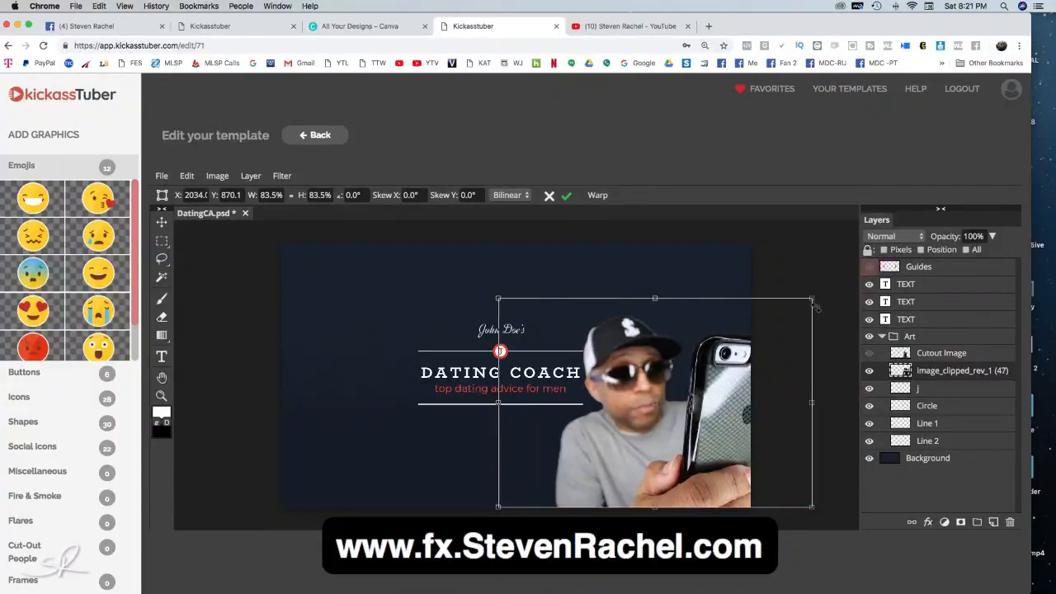
left_click_drag(813, 299, 788, 315)
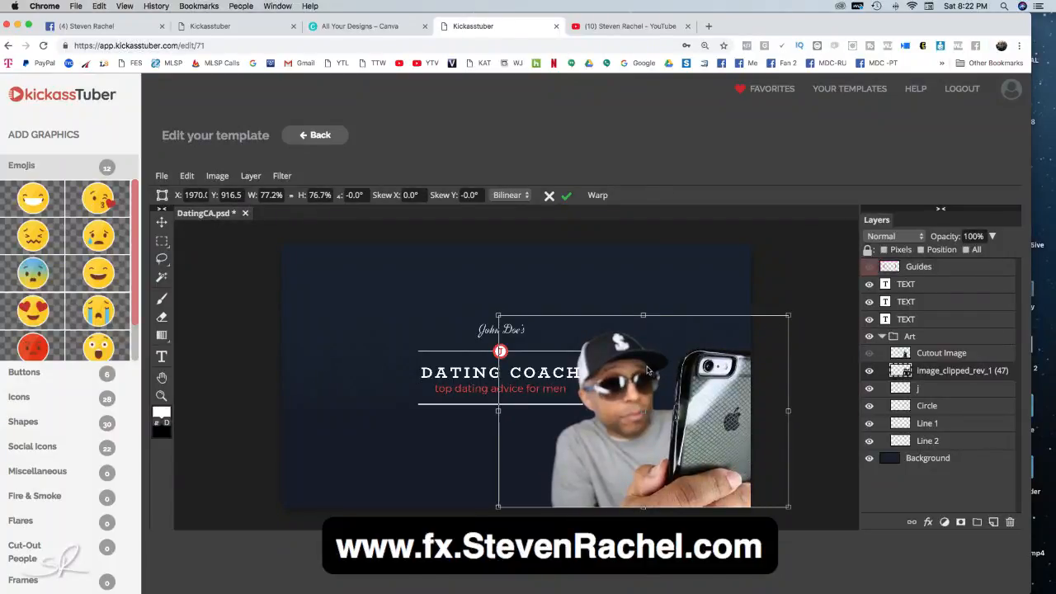
left_click_drag(647, 370, 656, 369)
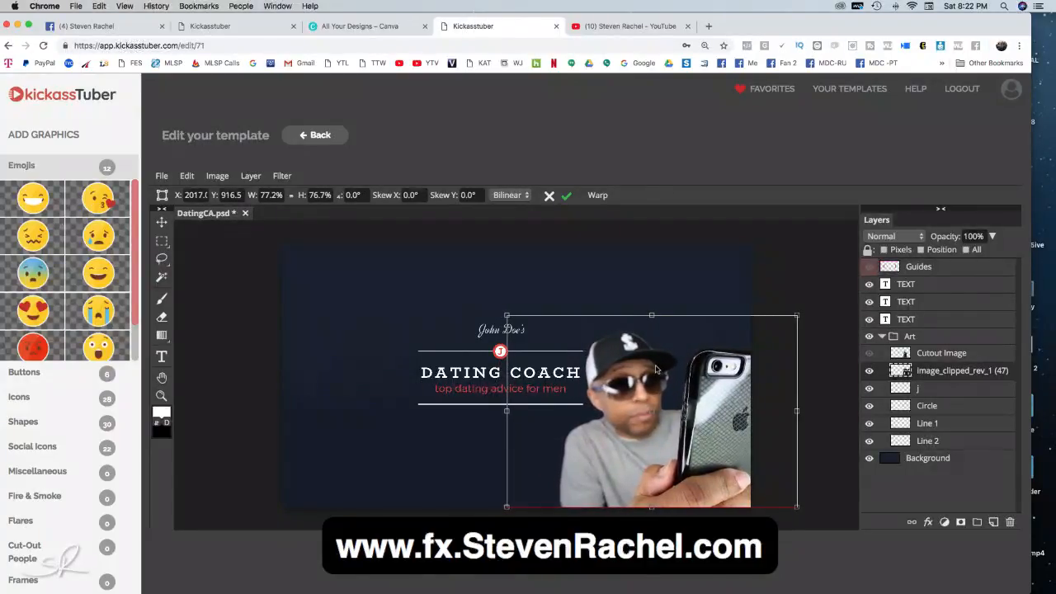
left_click(291, 196)
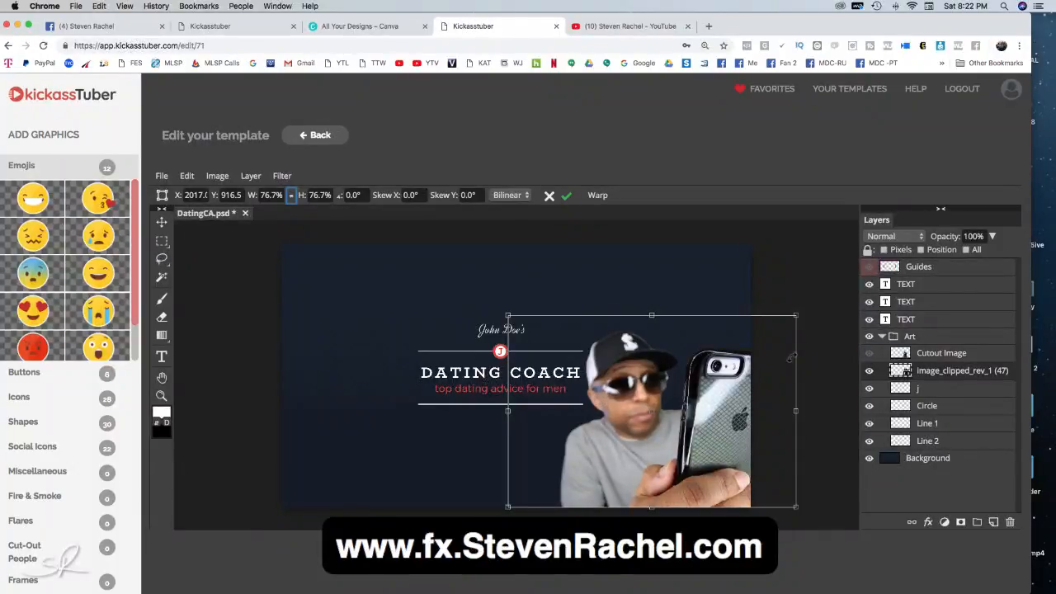
- Replace the script name text above the upper line with the channel owner's full name
double_click(887, 284)
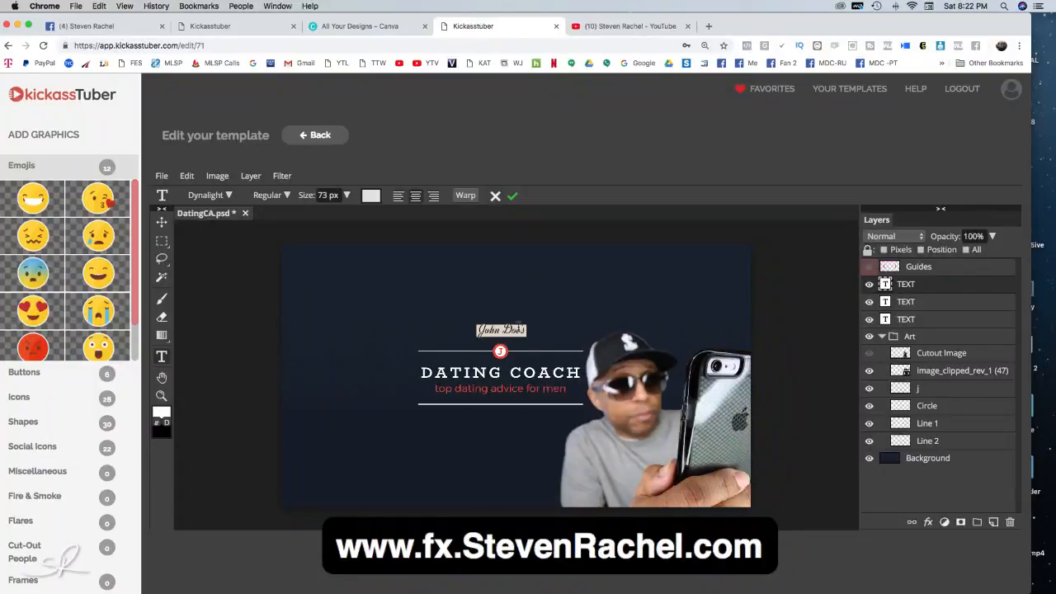
type("Steve")
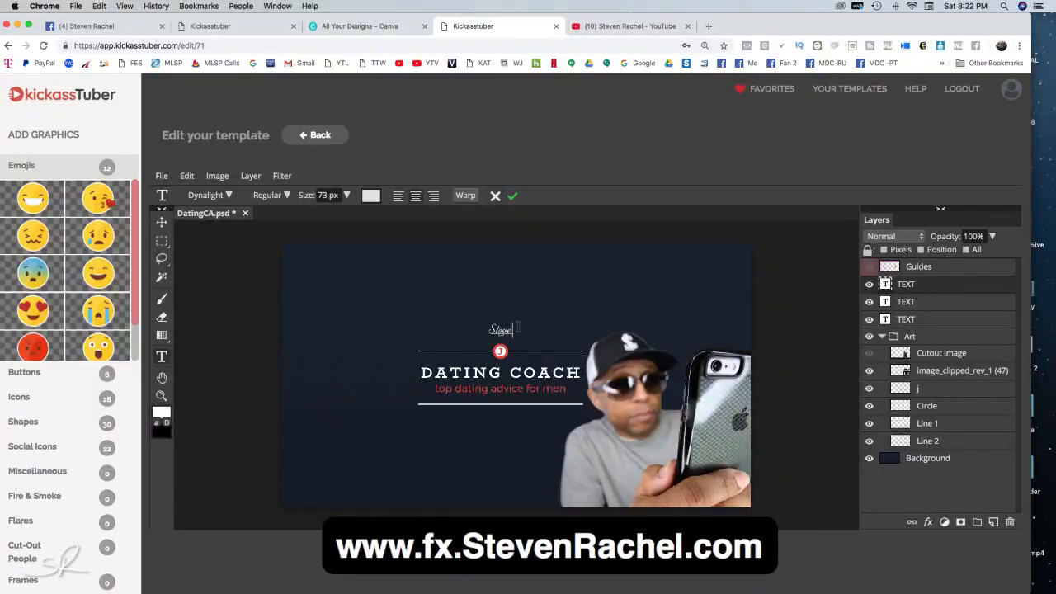
type("n rachel")
key("BackSpace")
key("BackSpace")
key("BackSpace")
key("BackSpace")
key("BackSpace")
key("BackSpace")
type("Rachel")
- Replace the word DATING in the DATING COACH heading with MARKETING
double_click(884, 302)
left_click(883, 303)
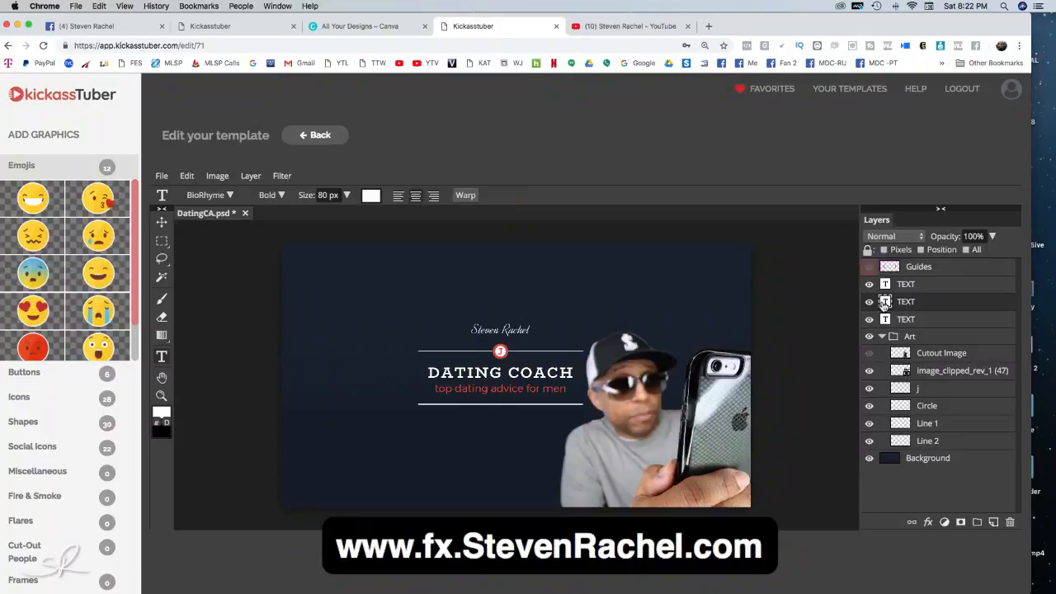
double_click(884, 303)
left_click(495, 372)
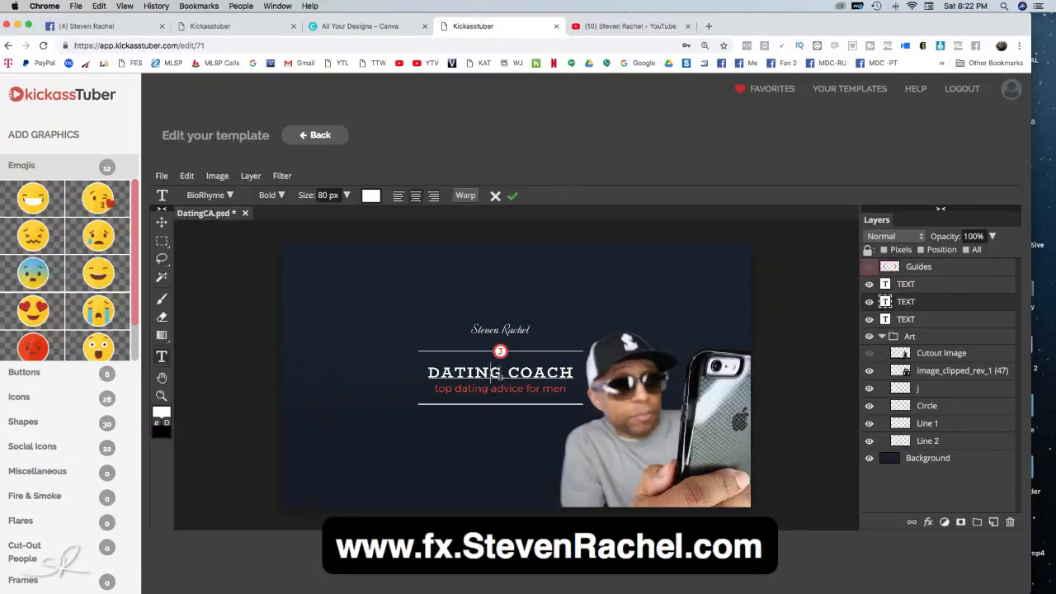
key("shift+Left")
key("shift+Left")
key("shift+Left")
key("shift+Left")
key("shift+Left")
key("shift+Left")
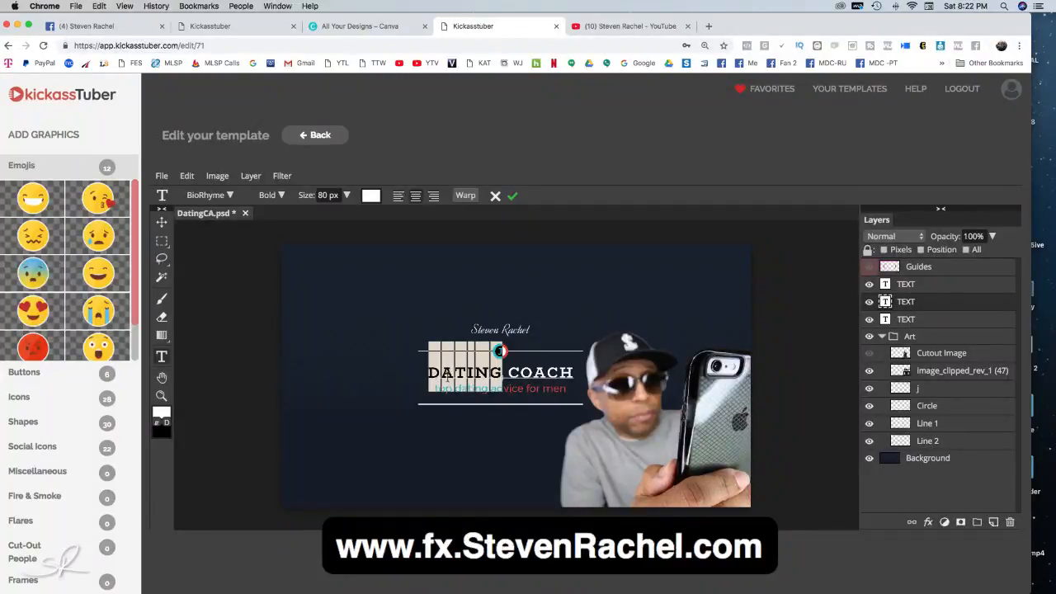
type("MA")
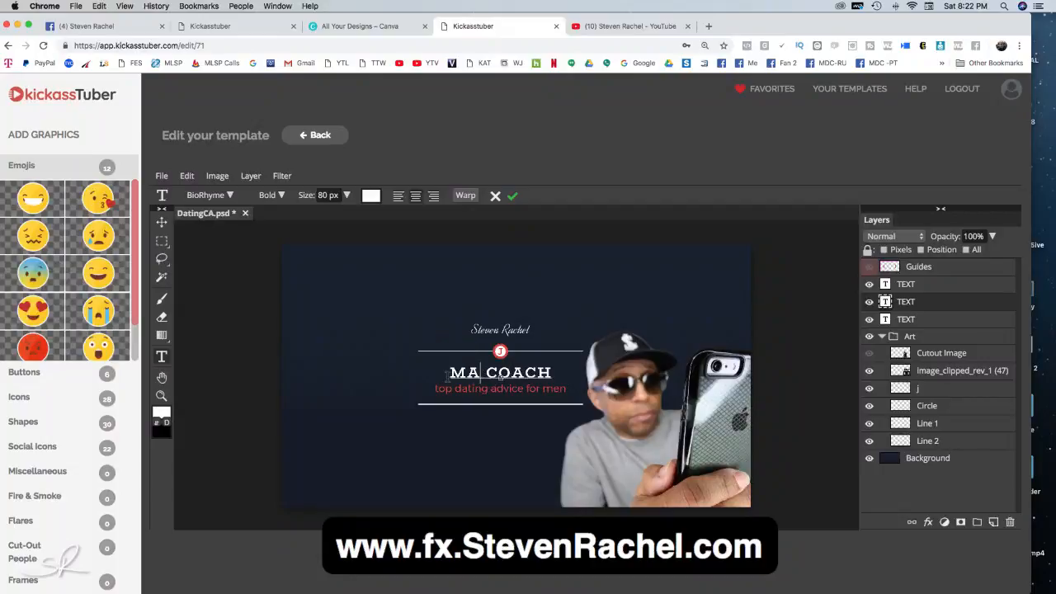
type("RKETING")
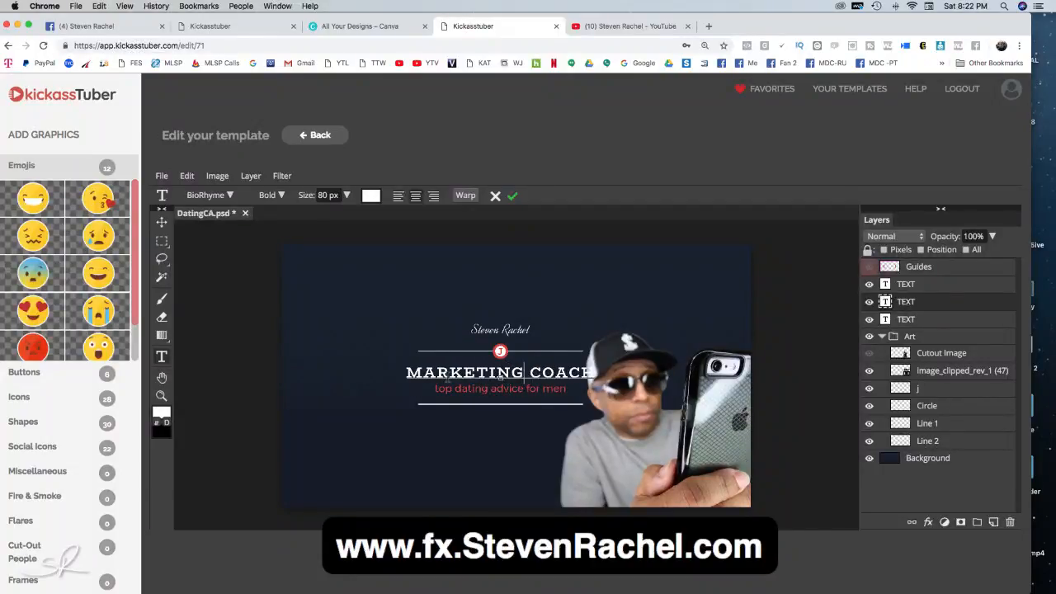
- Change the first word of the heading to ONLINE, keeping COACH after it
key("BackSpace")
key("BackSpace")
key("BackSpace")
key("BackSpace")
key("BackSpace")
key("BackSpace")
key("BackSpace")
key("BackSpace")
key("BackSpace")
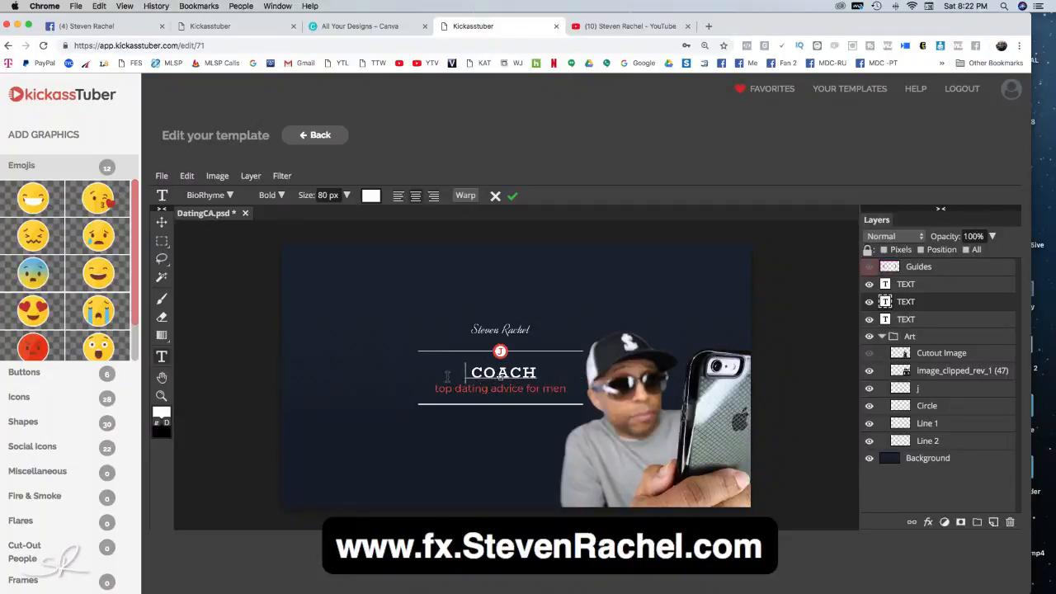
type("ONLINE")
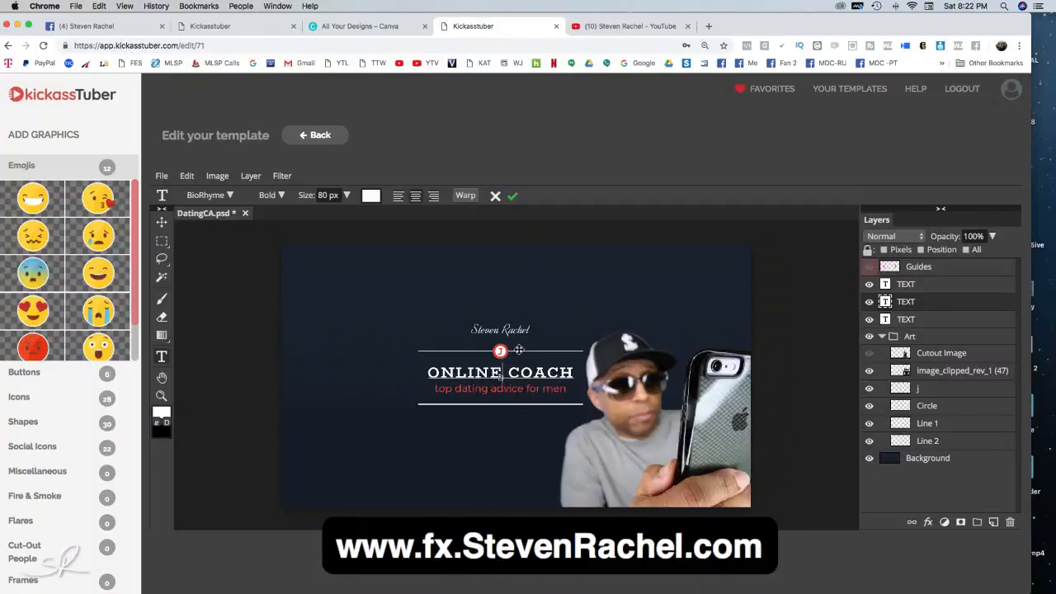
- Hide the j layer that forms the letter inside the red circle and open its Layer Style settings
left_click(869, 388)
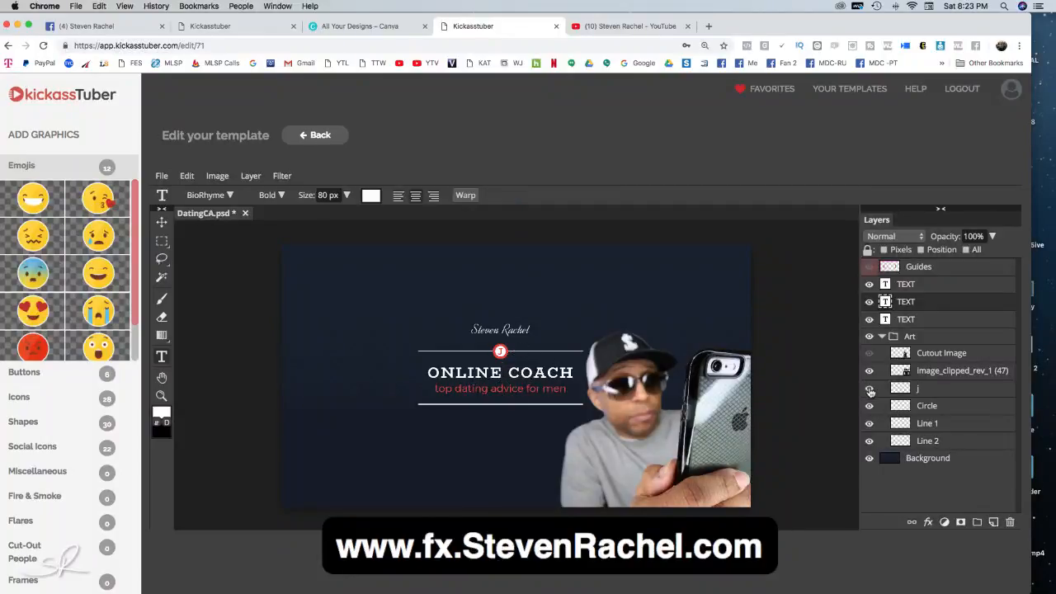
left_click(869, 388)
left_click(901, 392)
double_click(902, 390)
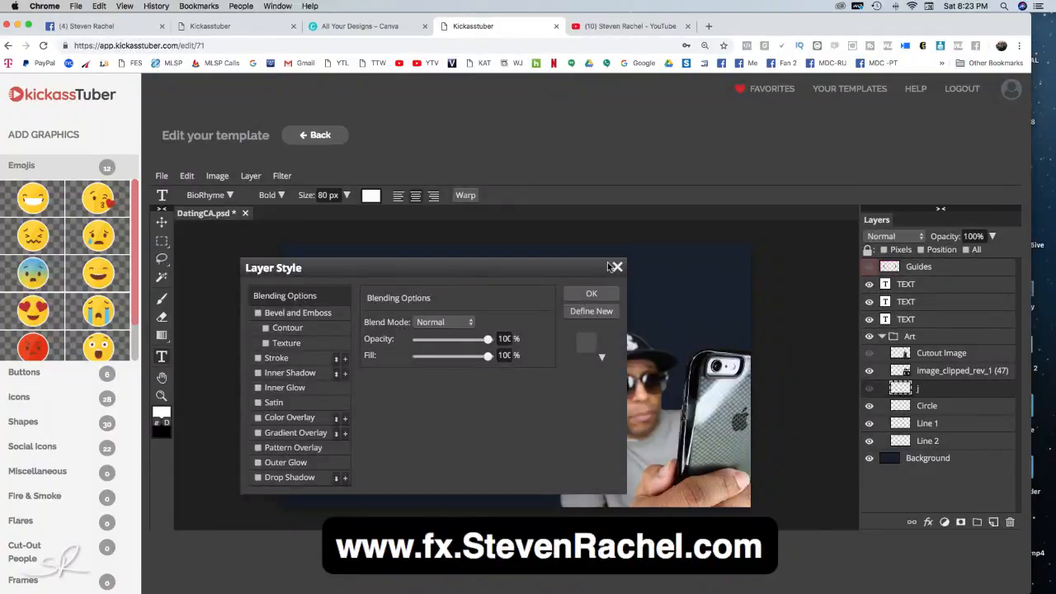
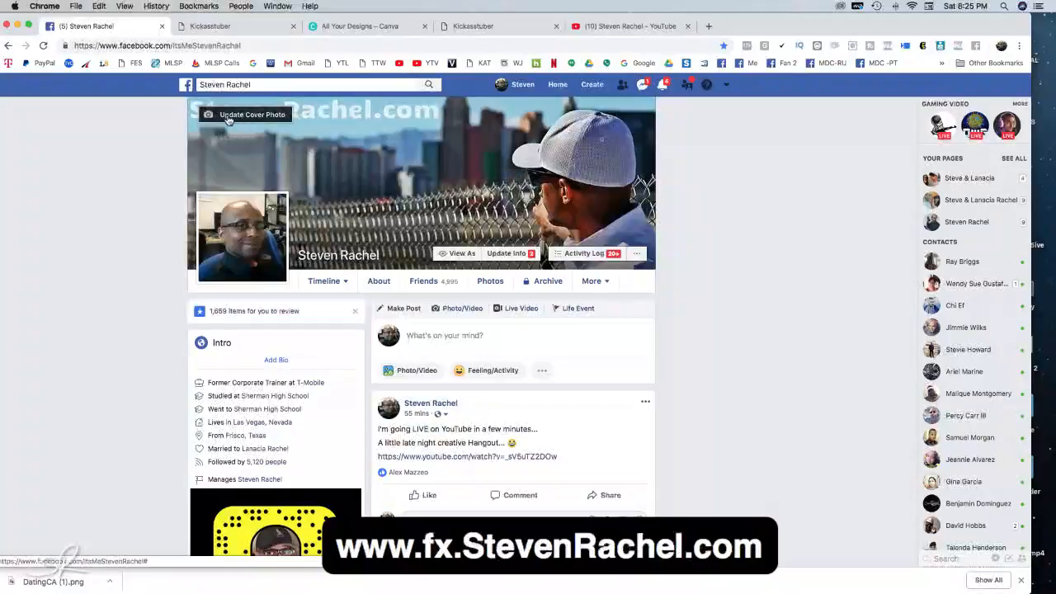
- Upload DatingCA (1).png from Downloads as the Facebook profile's cover photo and shift the image upward in its frame
left_click(246, 117)
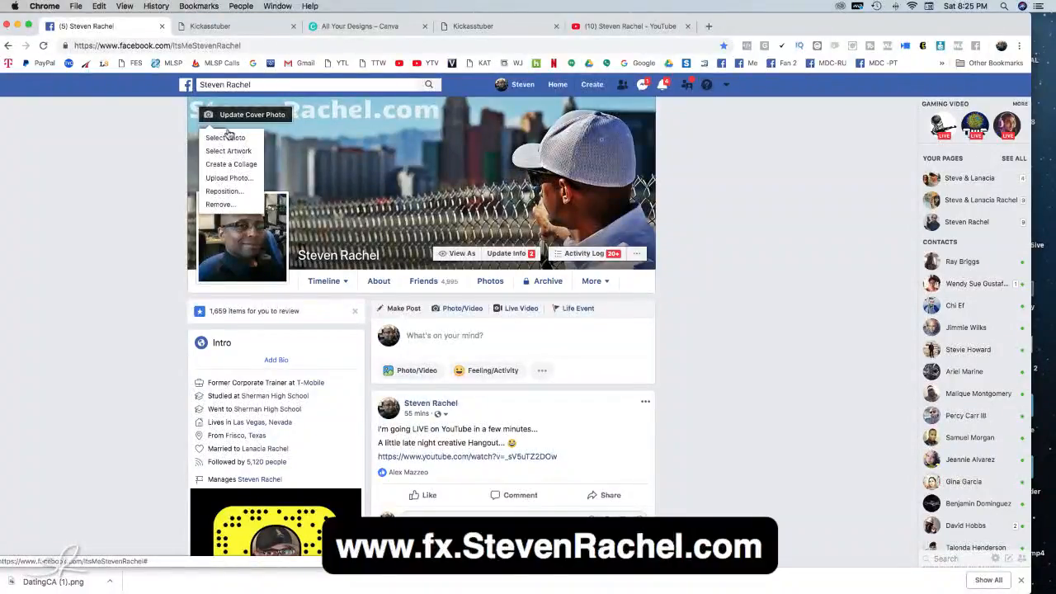
left_click(231, 179)
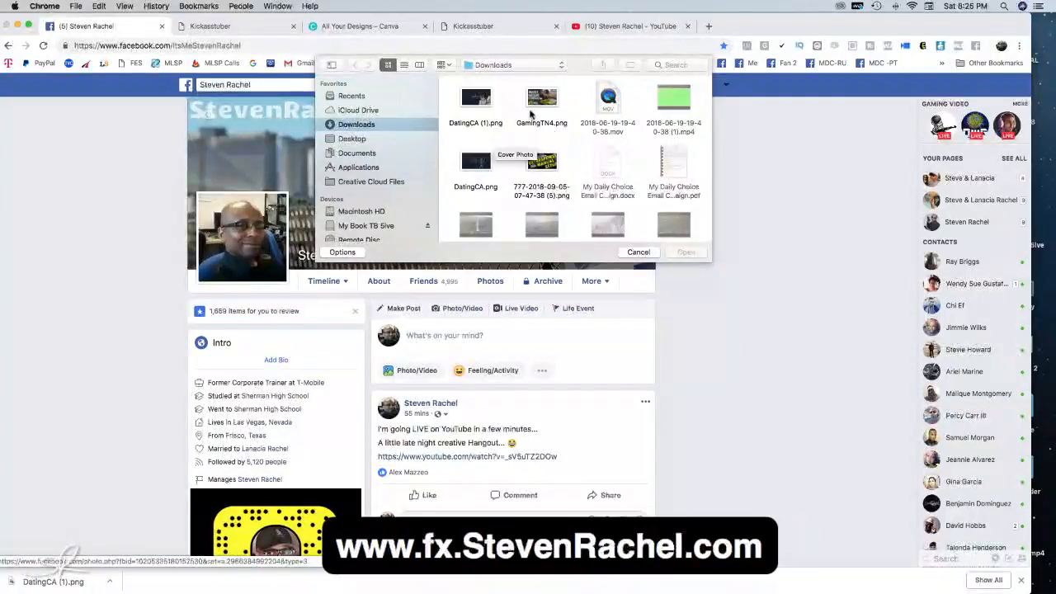
left_click(483, 104)
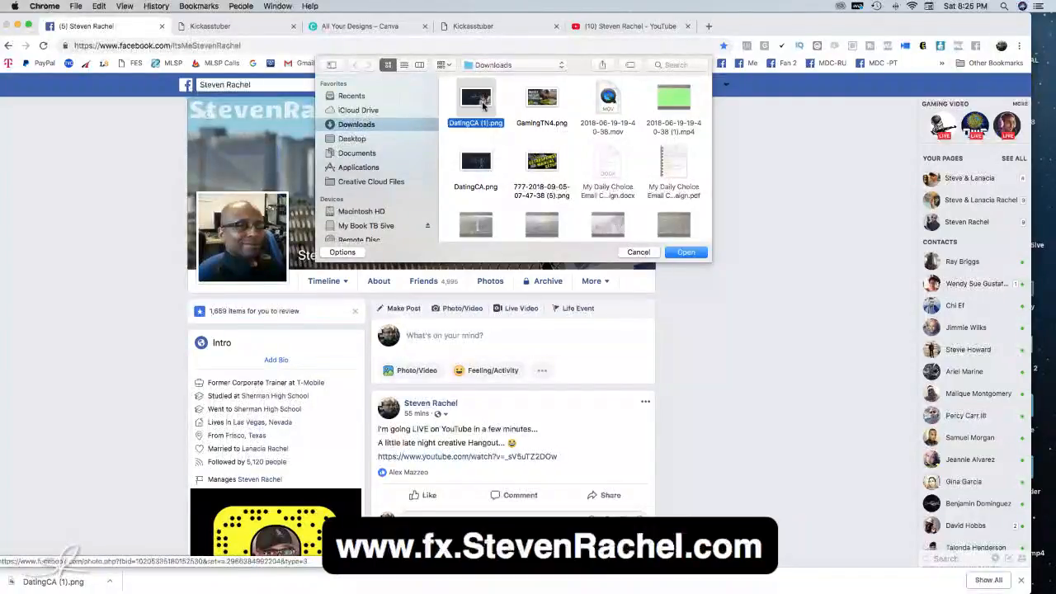
left_click(689, 255)
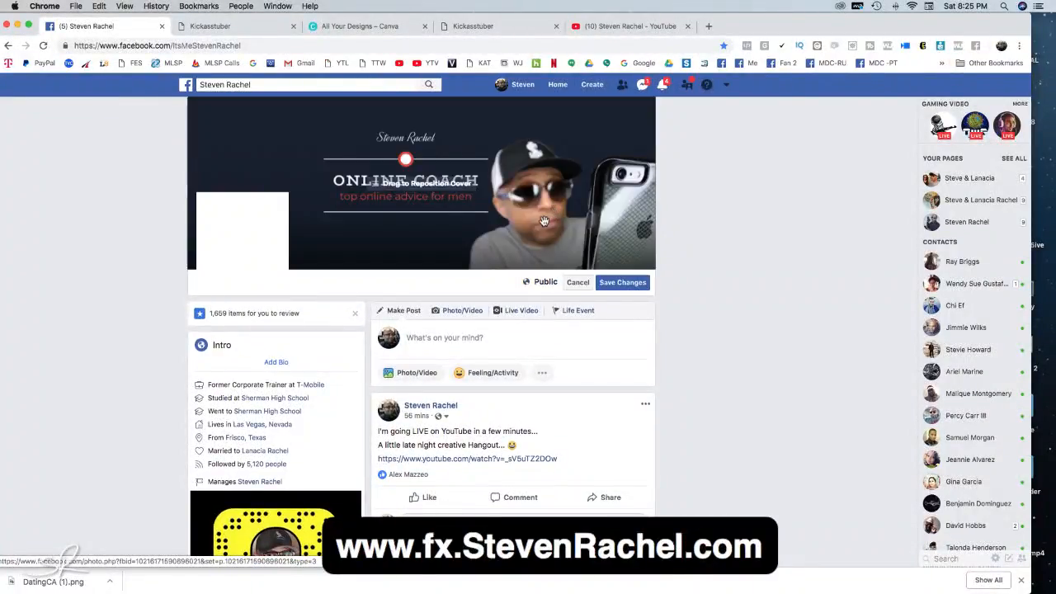
left_click_drag(543, 221, 545, 198)
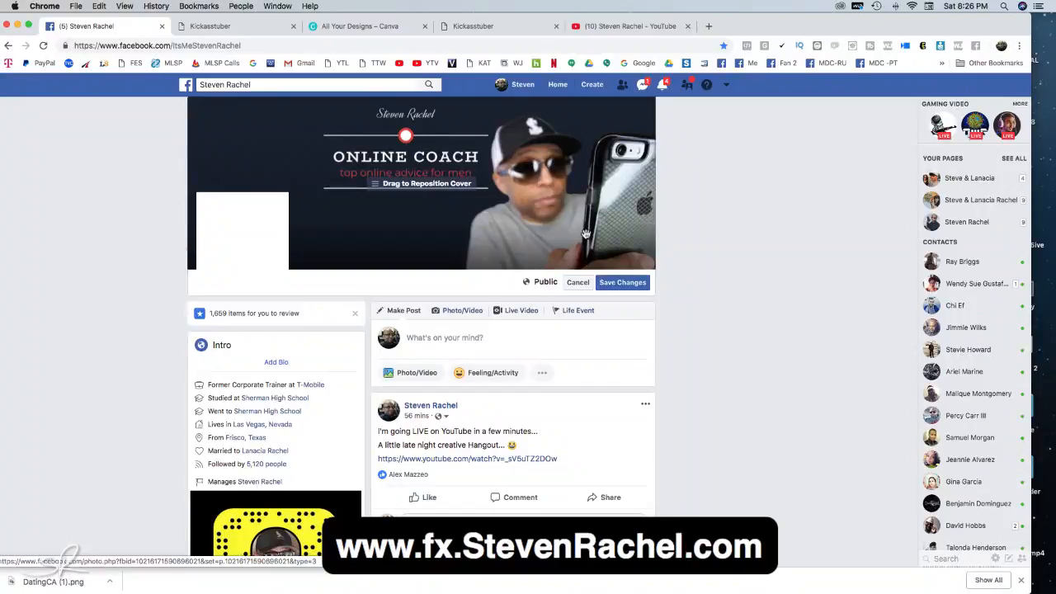
- Switch back to the KickassTuber editor and leave the template for the Channel Art gallery without saving changes
left_click(495, 19)
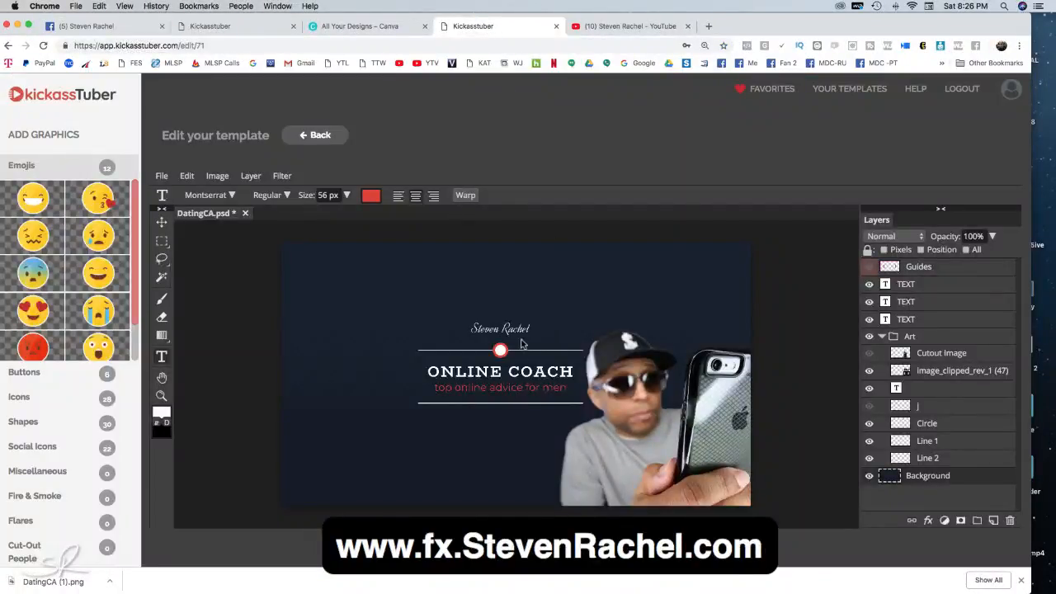
left_click(316, 137)
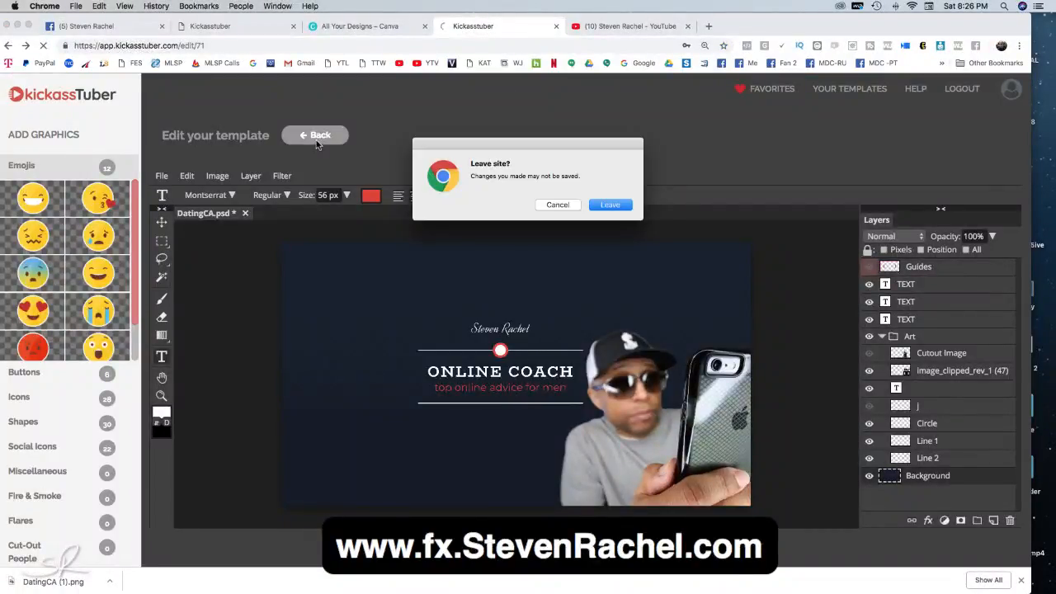
left_click(610, 206)
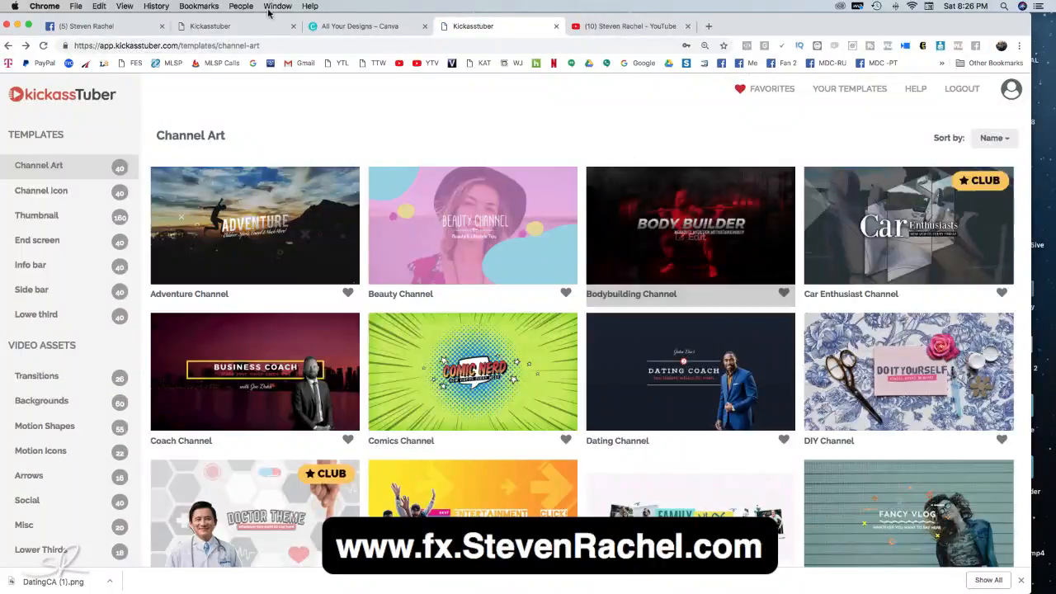
- Cancel the pending cover photo change on Facebook and return to KickassTuber's Channel Art gallery
left_click(124, 26)
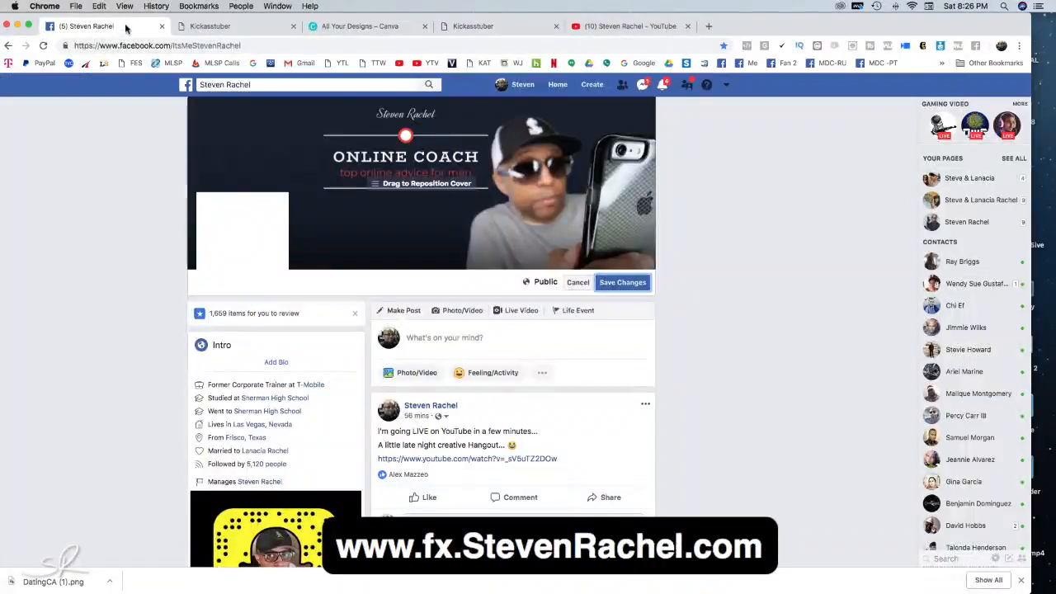
left_click(577, 283)
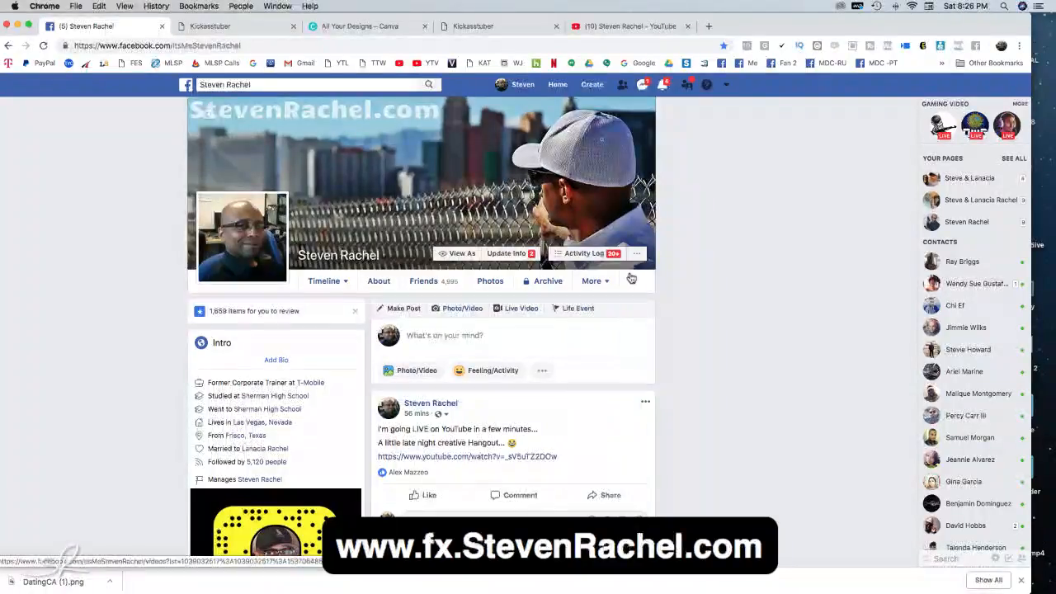
left_click(476, 27)
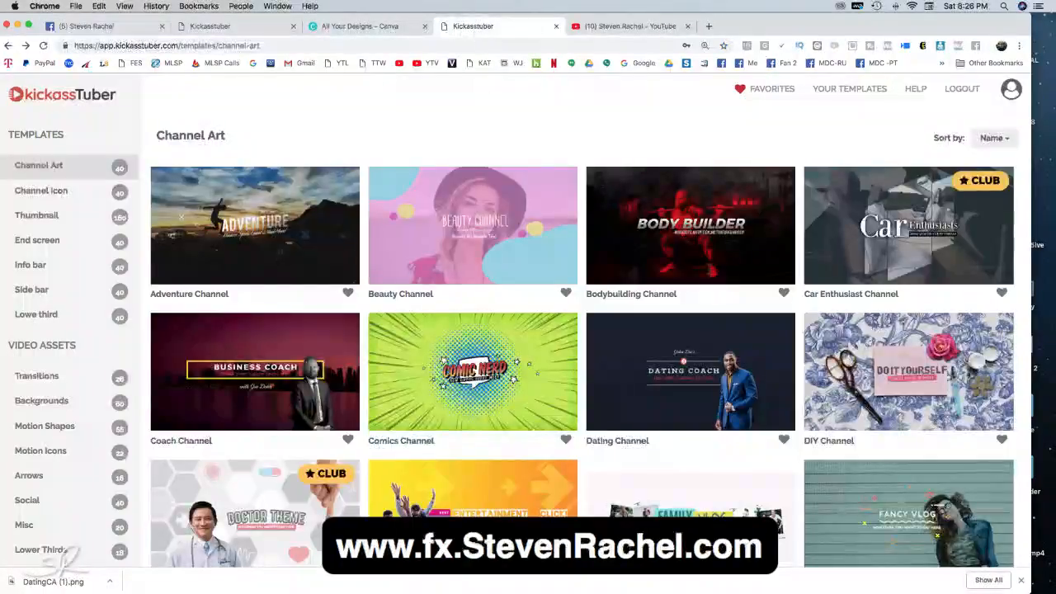
scroll(631, 396, "down", 2)
scroll(631, 396, "up", 1)
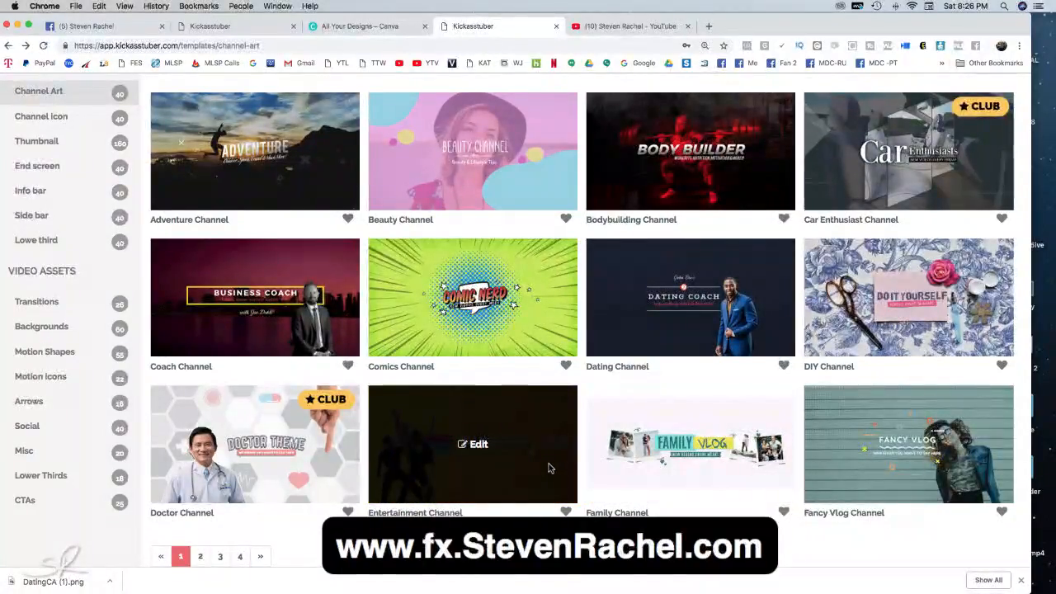
scroll(768, 346, "up", 2)
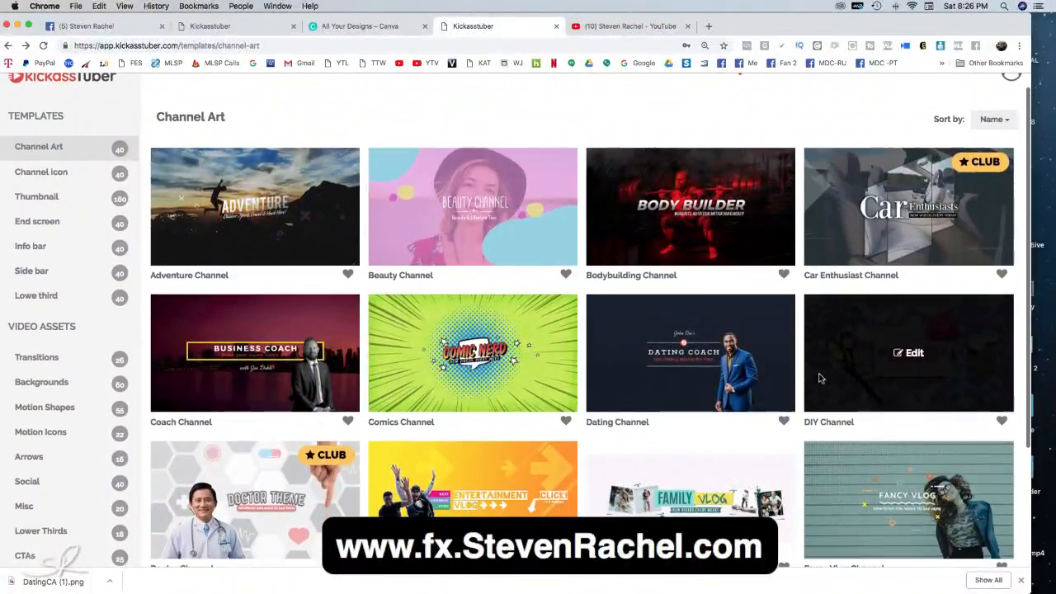
- Switch to the YouTube channel page and open the channel art upload dialog for its banner
left_click(598, 25)
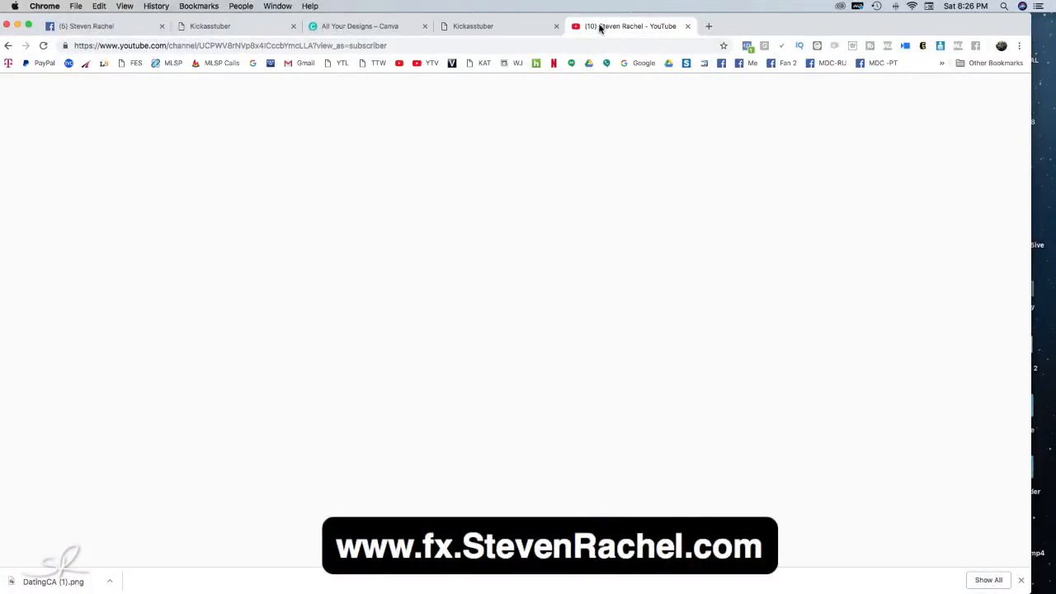
left_click(763, 282)
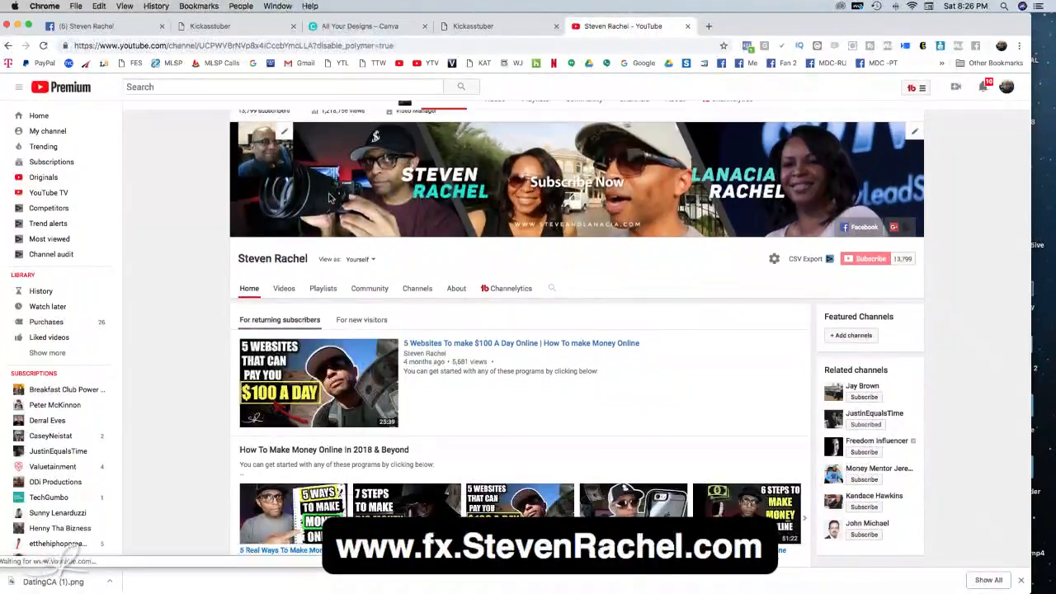
left_click(912, 135)
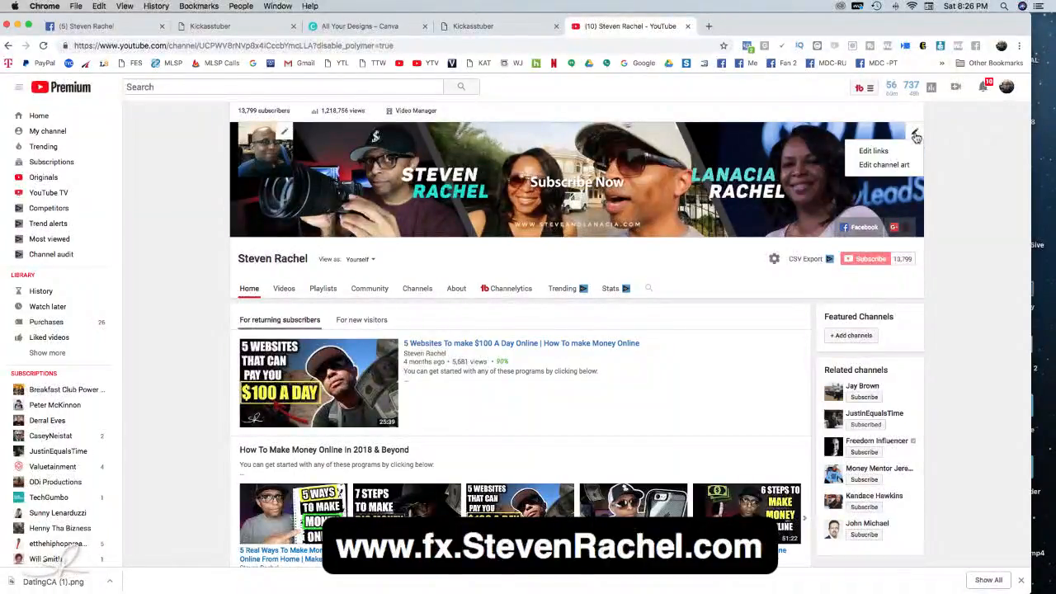
left_click(888, 165)
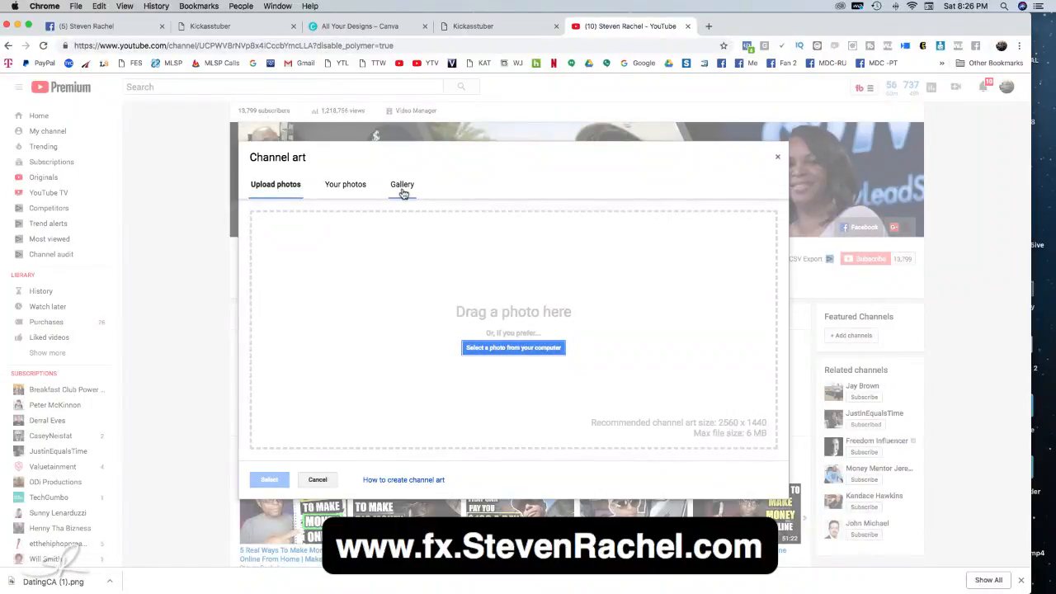
- Load DatingCA (1).png from Downloads to preview it as channel art across devices, and close the dialog without applying it
left_click(509, 347)
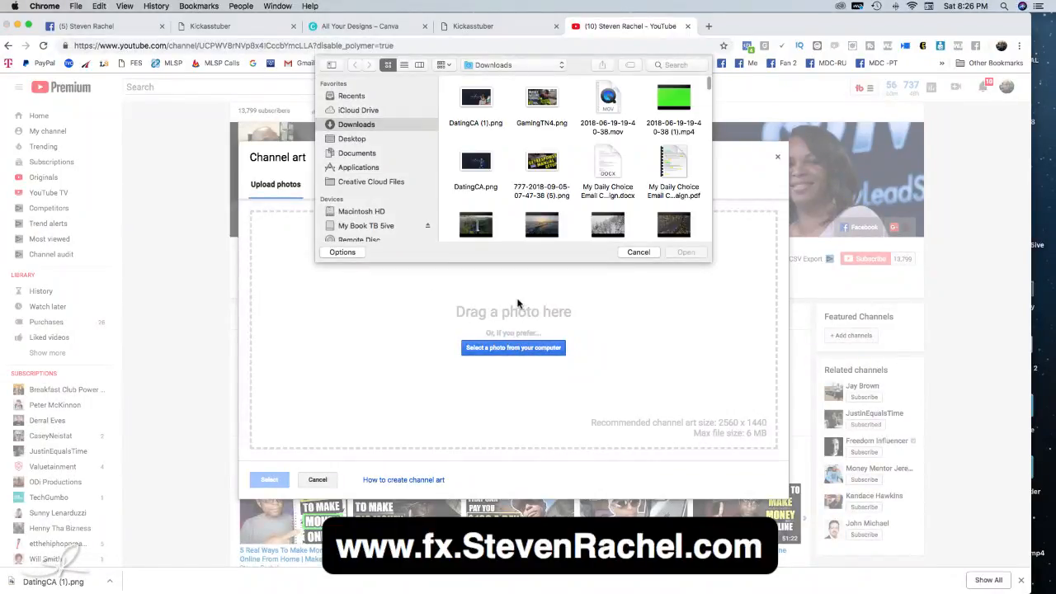
left_click(476, 101)
left_click(683, 252)
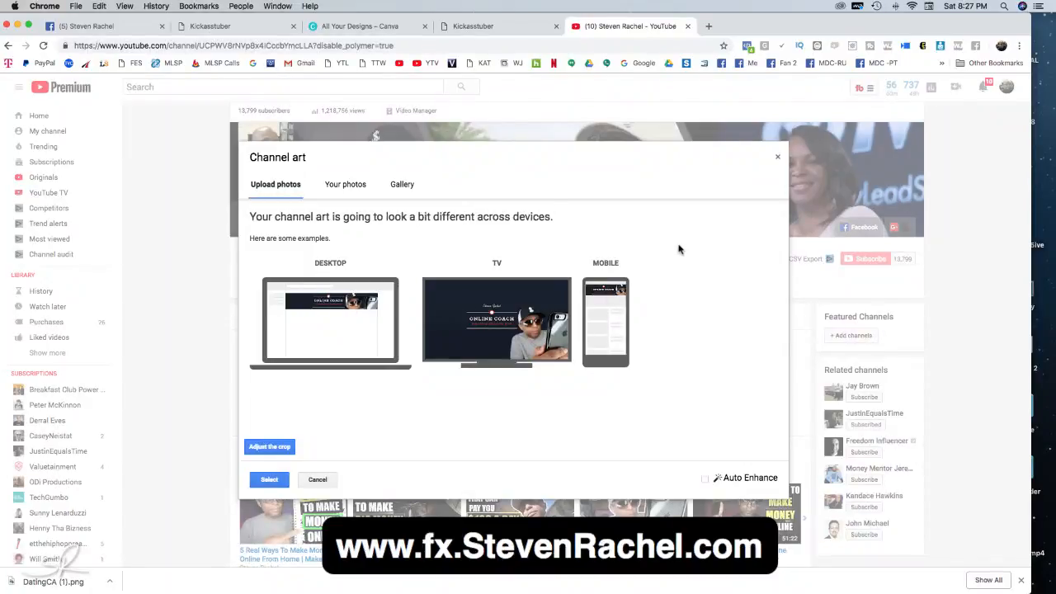
left_click(778, 158)
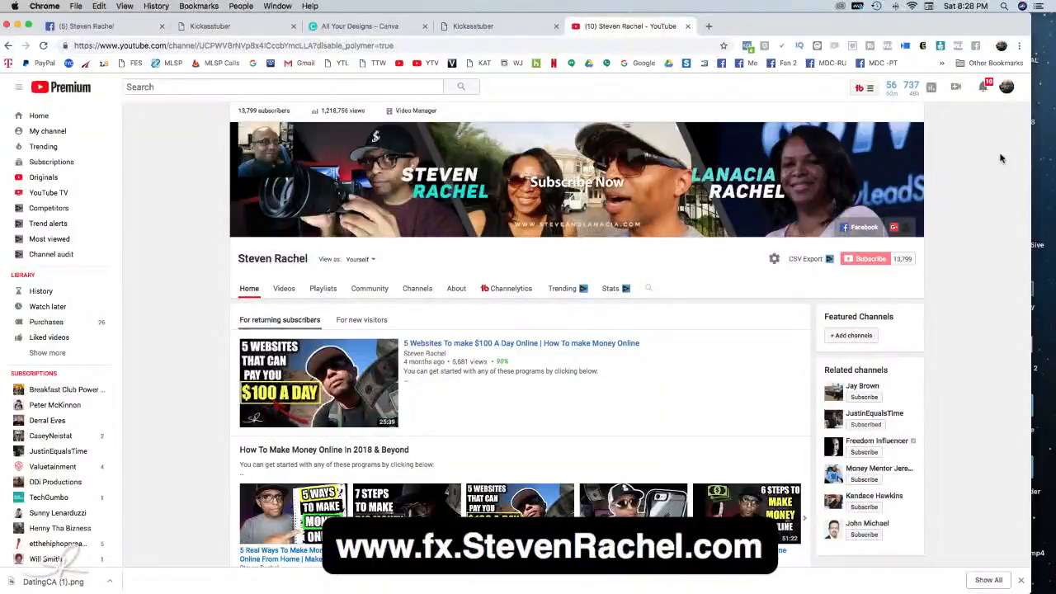
left_click(1050, 156)
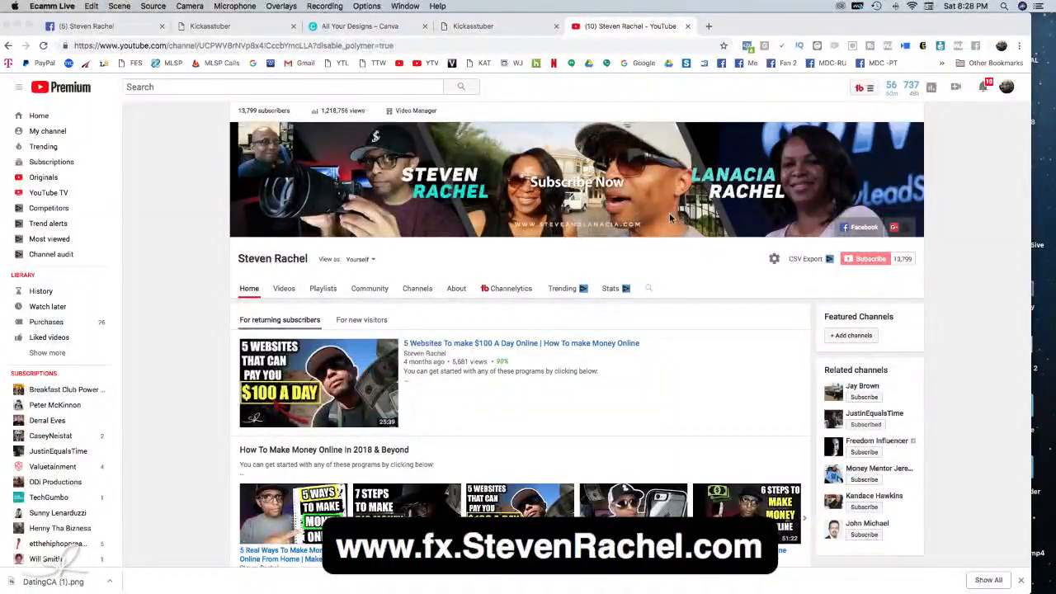
left_click(191, 252)
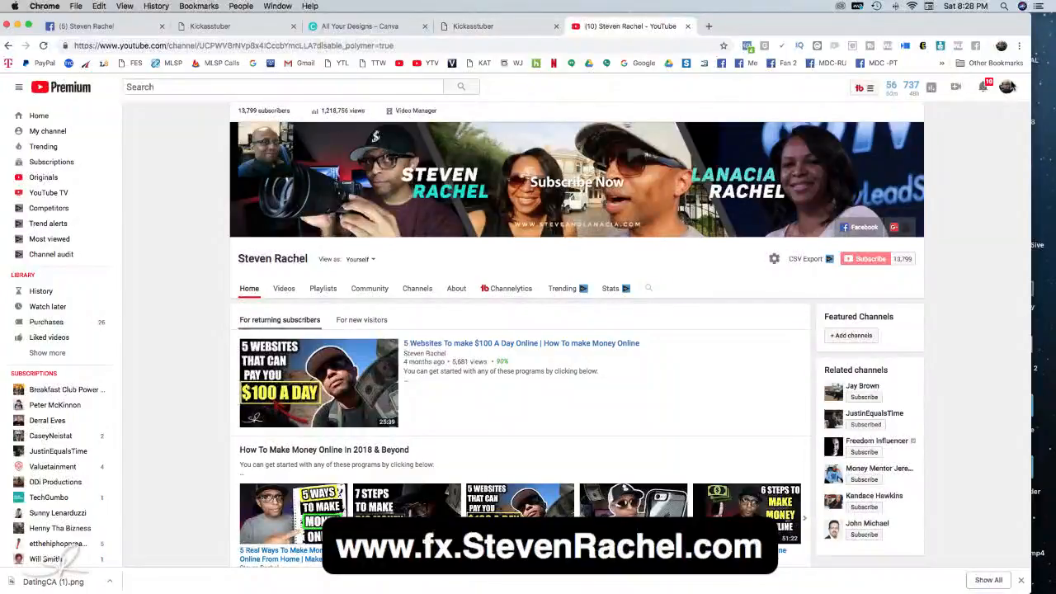
left_click(1046, 90)
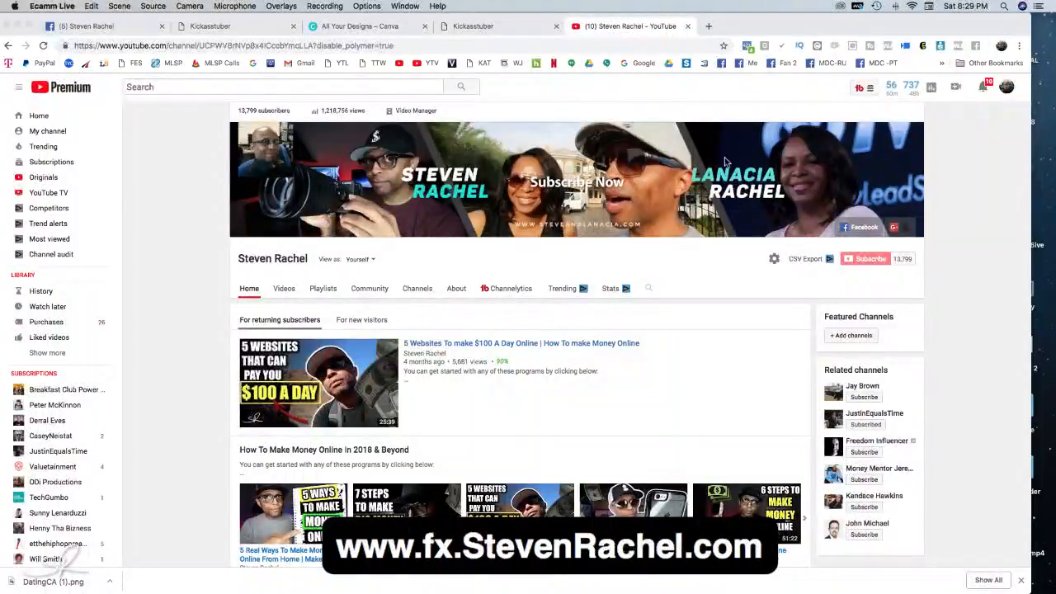
left_click(197, 198)
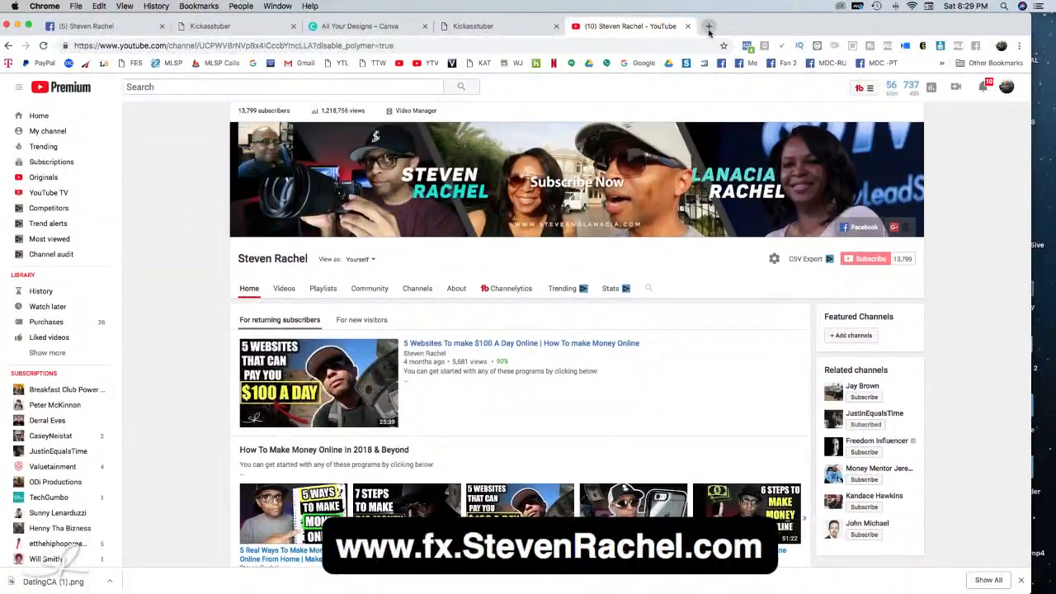
- Open clippingmagic.com in a new browser tab
left_click(708, 27)
type("clippin")
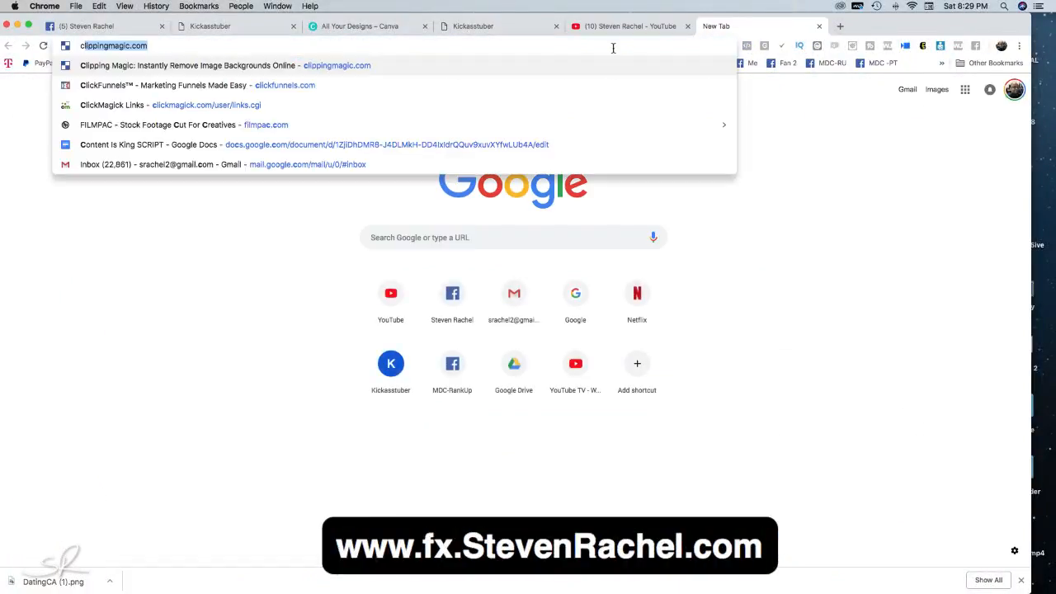
type("g")
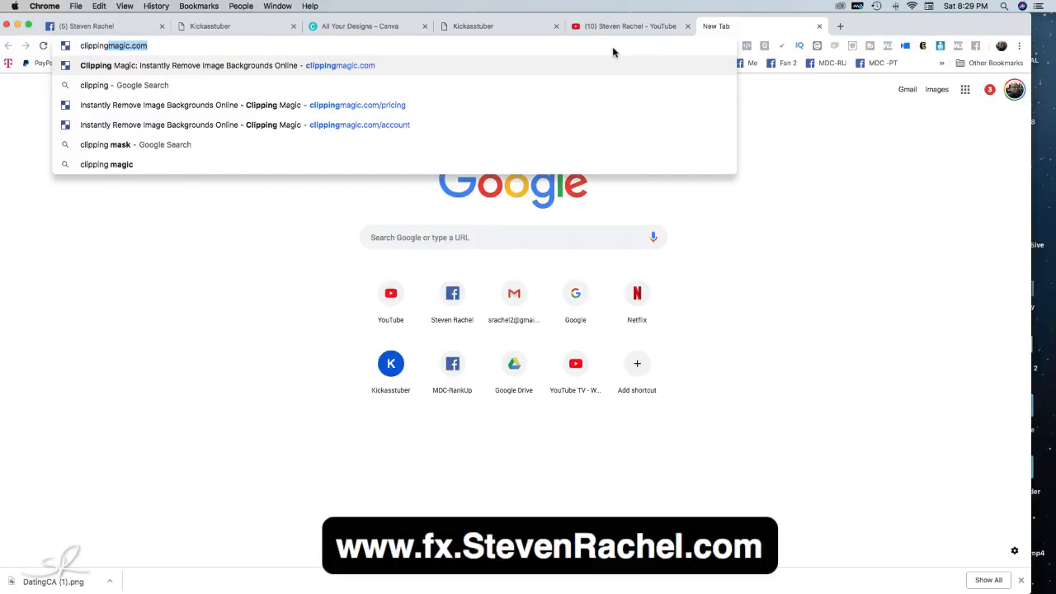
key("Return")
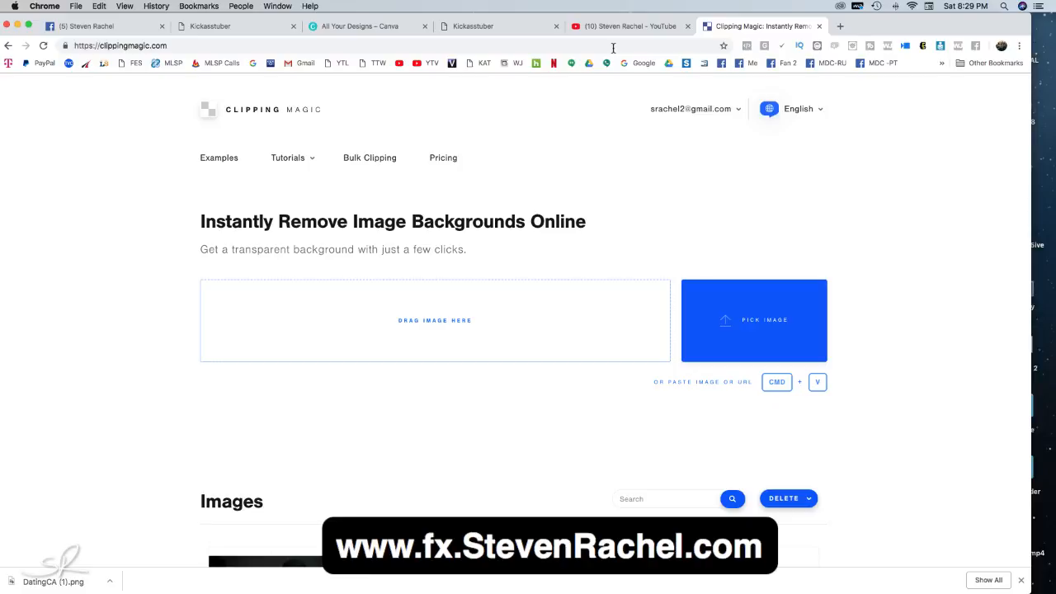
- Look over Clipping Magic's image upload area and the first page of previously clipped images
scroll(856, 238, "down", 10)
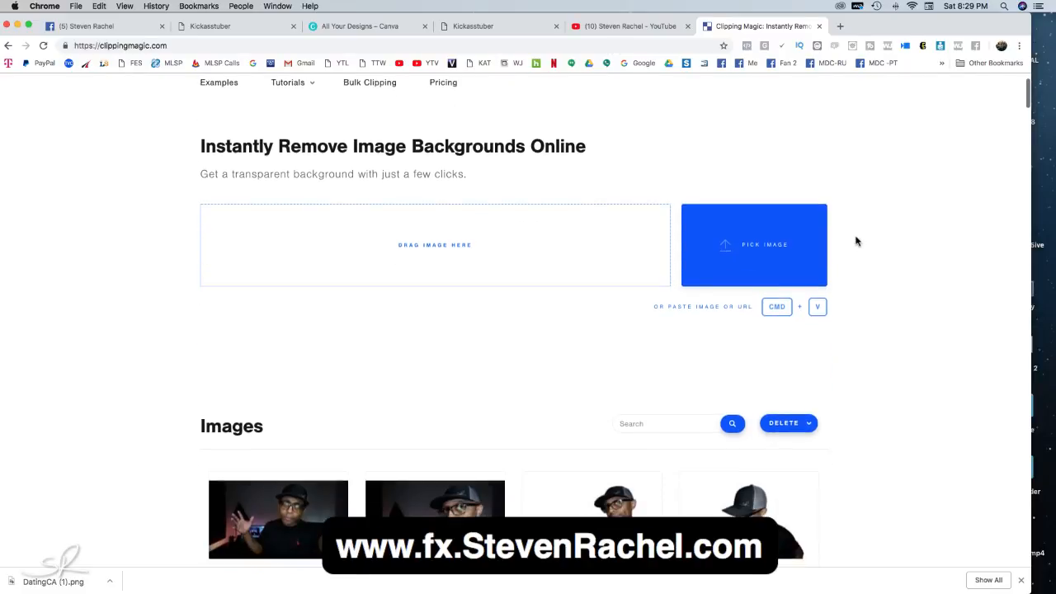
scroll(855, 240, "down", 5)
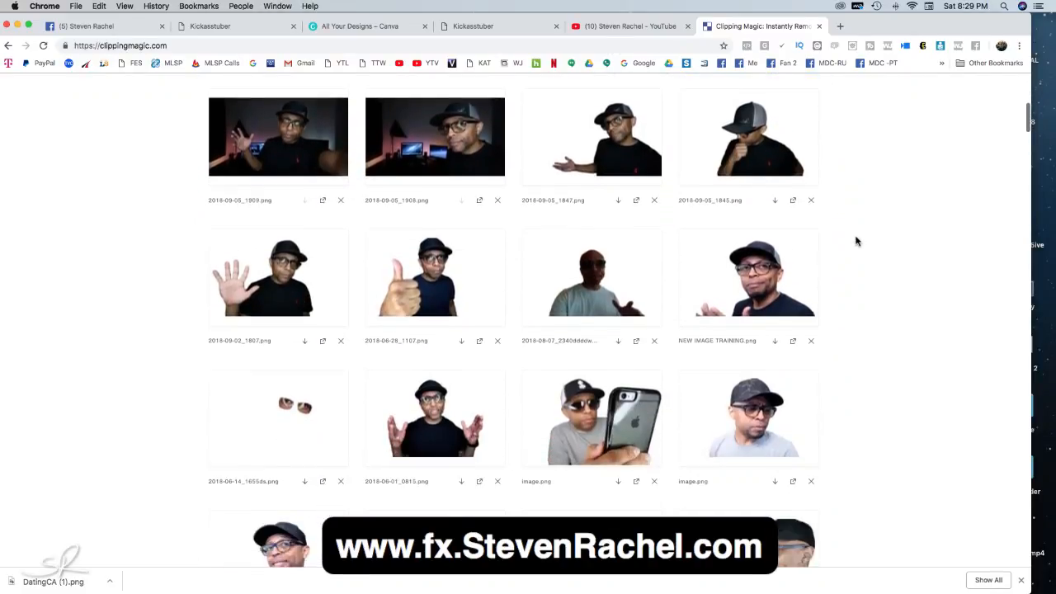
scroll(856, 240, "down", 5)
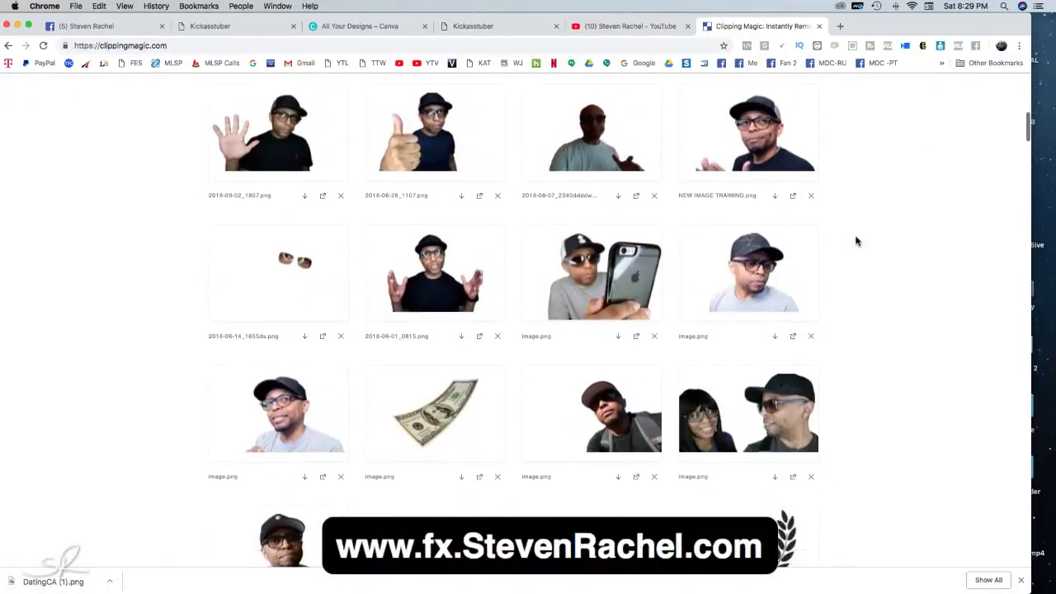
scroll(856, 241, "up", 8)
scroll(855, 241, "up", 6)
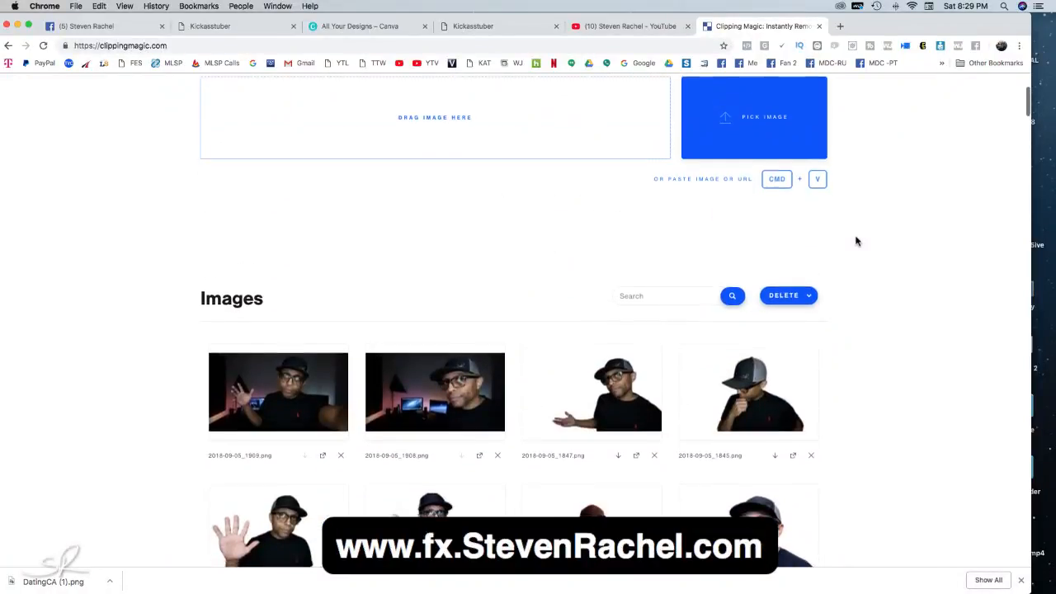
scroll(855, 240, "down", 1)
scroll(855, 240, "down", 15)
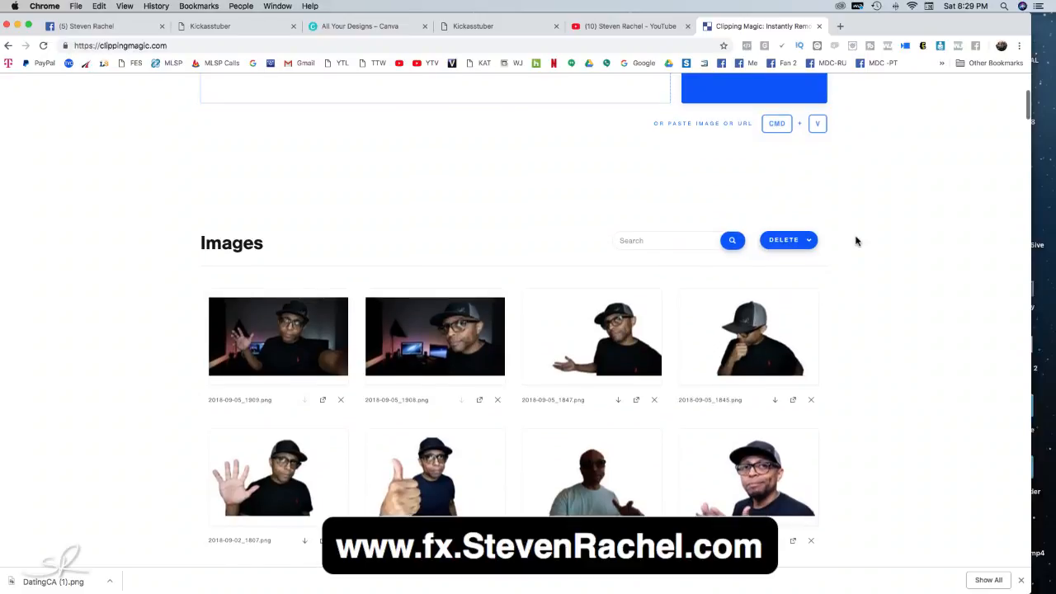
scroll(855, 240, "down", 3)
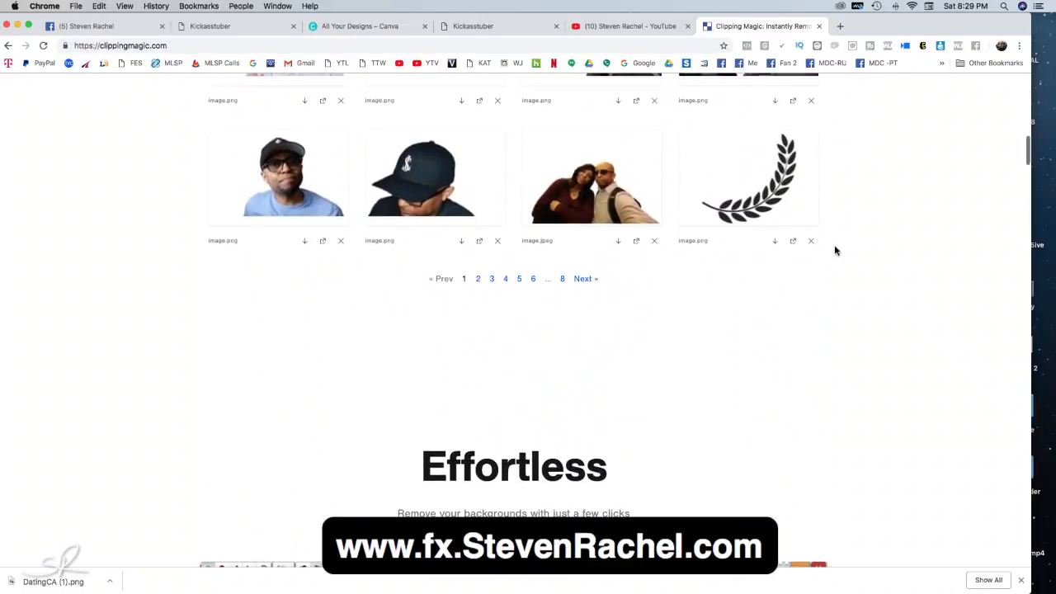
scroll(722, 240, "up", 20)
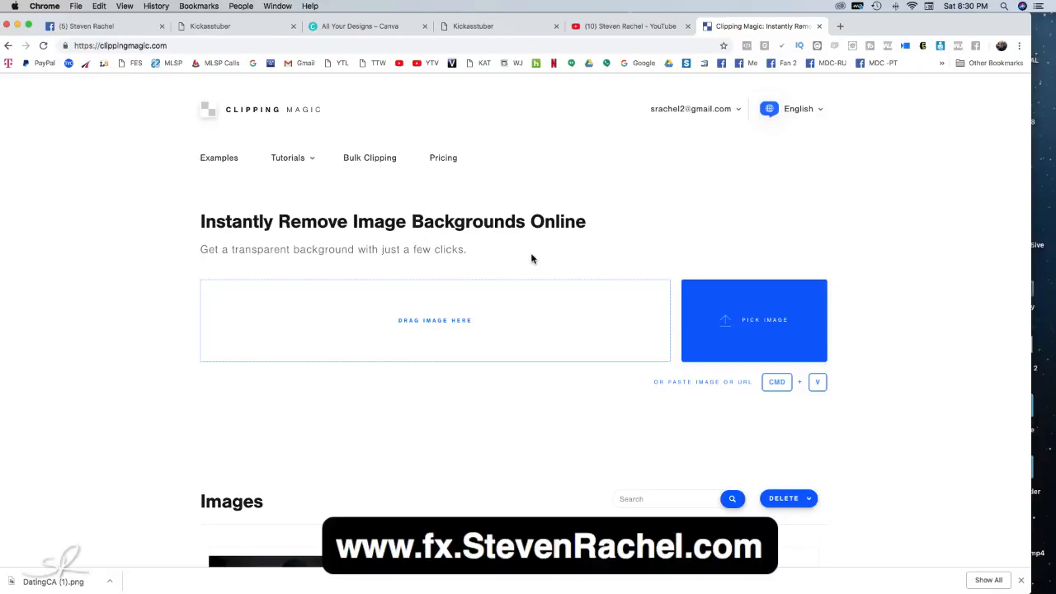
scroll(475, 294, "down", 3)
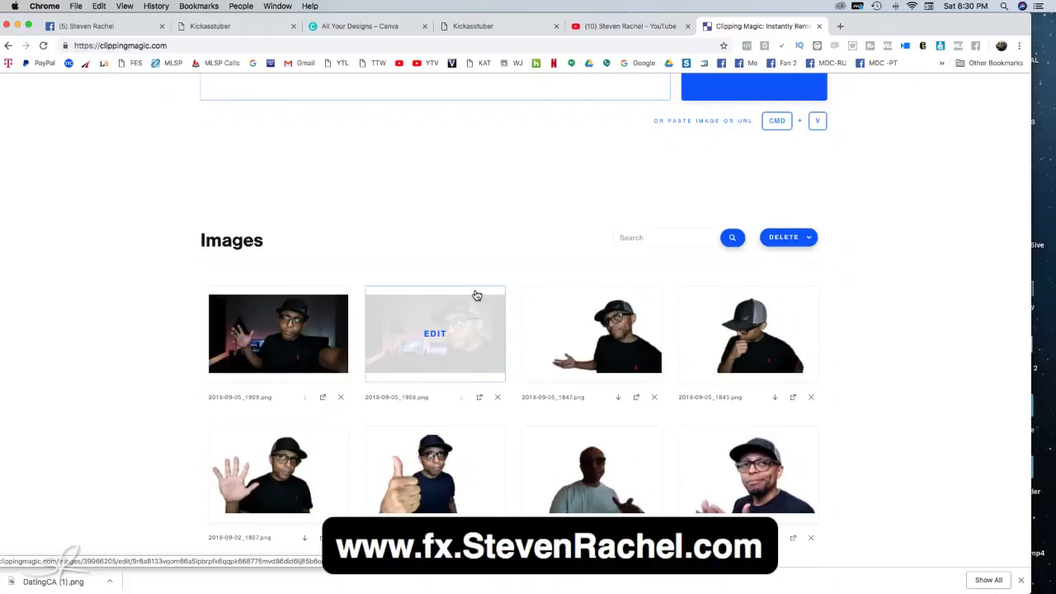
scroll(849, 332, "up", 3)
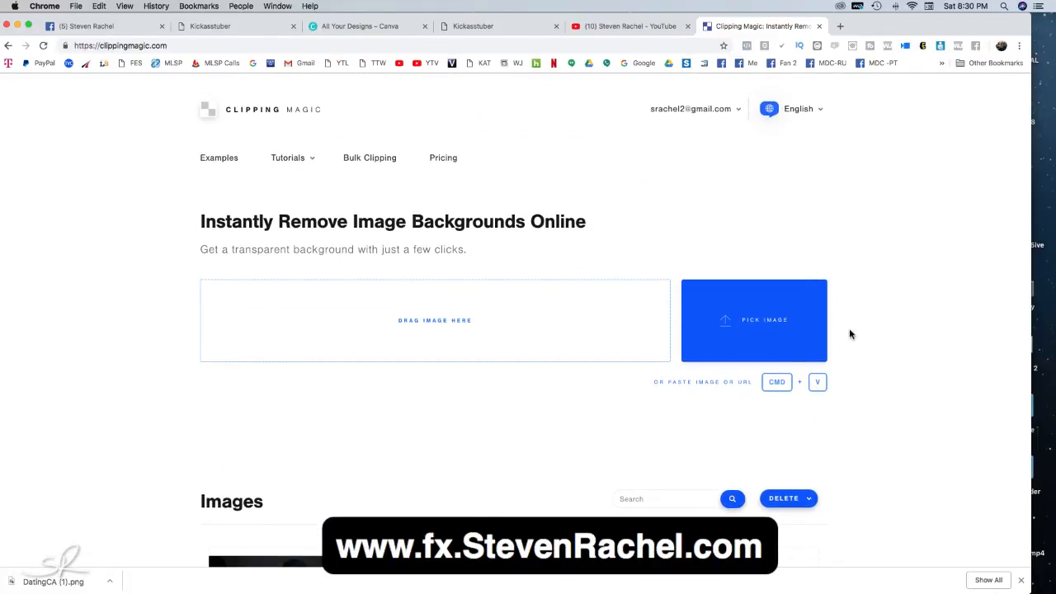
scroll(850, 334, "down", 2)
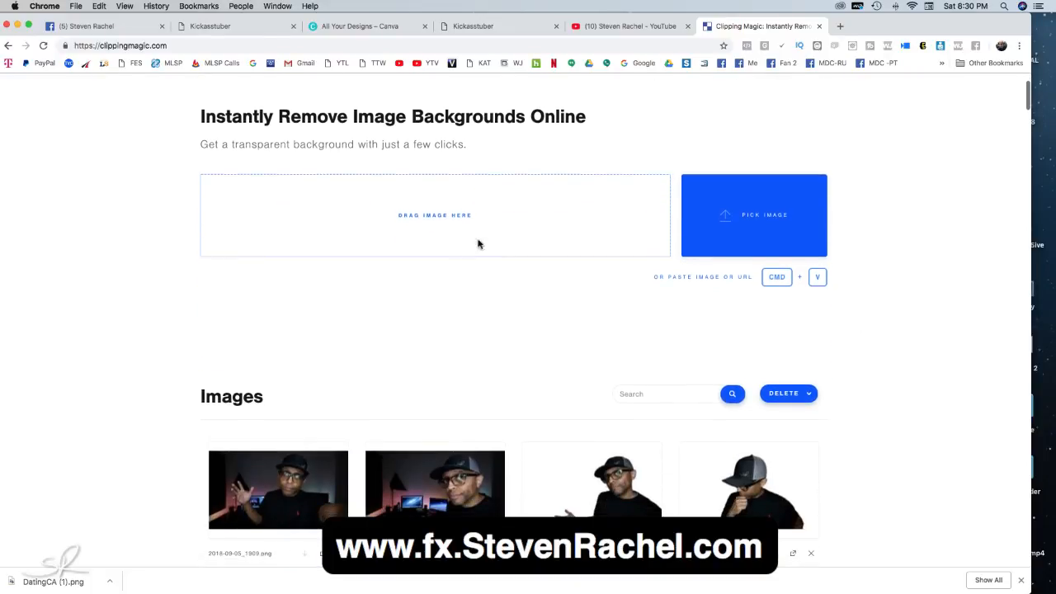
scroll(471, 180, "up", 2)
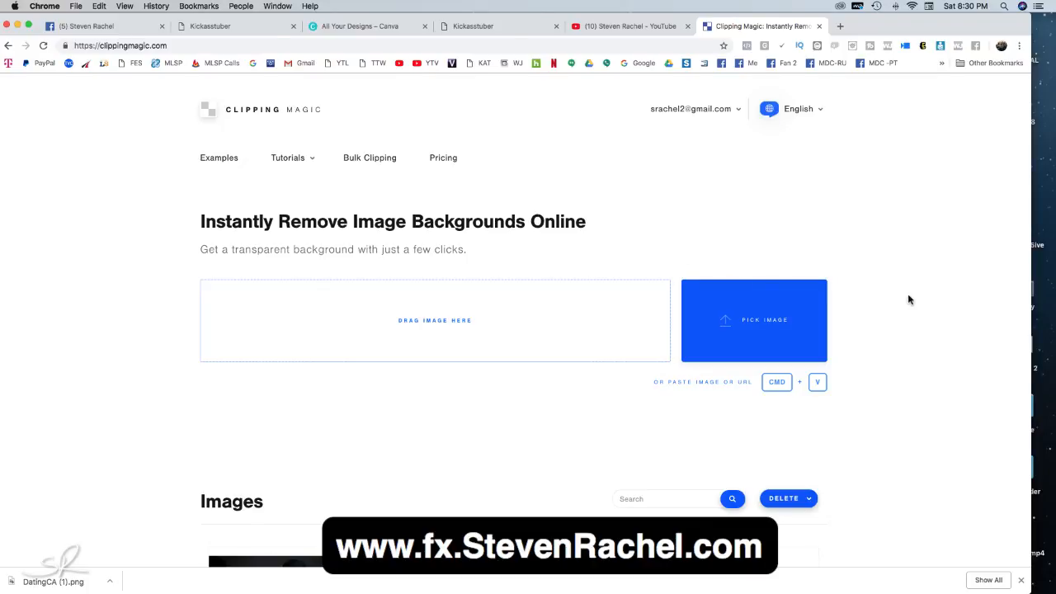
- Browse the saved clipped images further, going through pages 2, 3 and 5 of the library
scroll(918, 304, "down", 4)
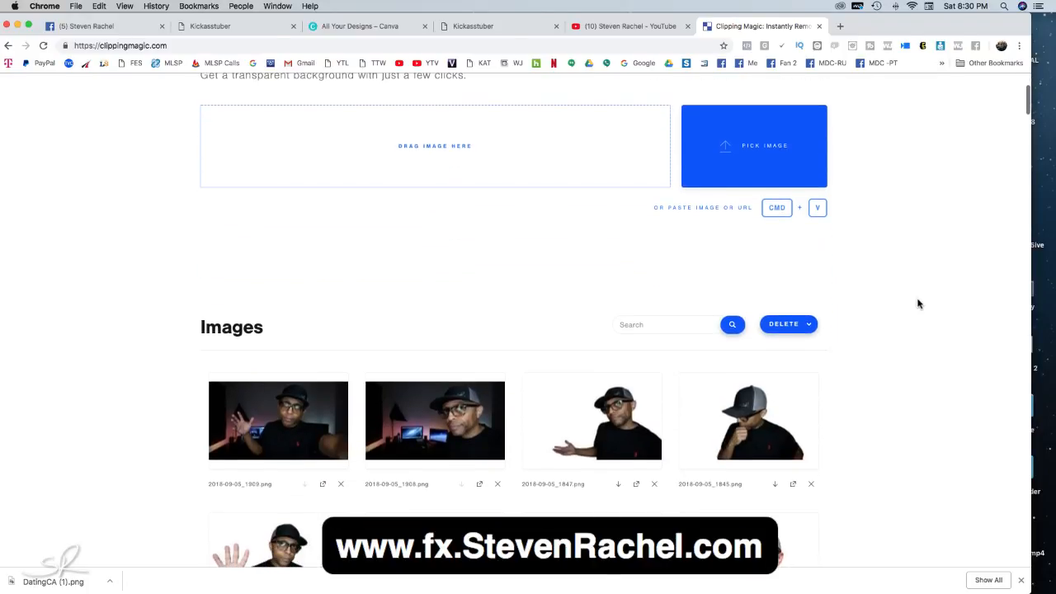
scroll(918, 305, "down", 14)
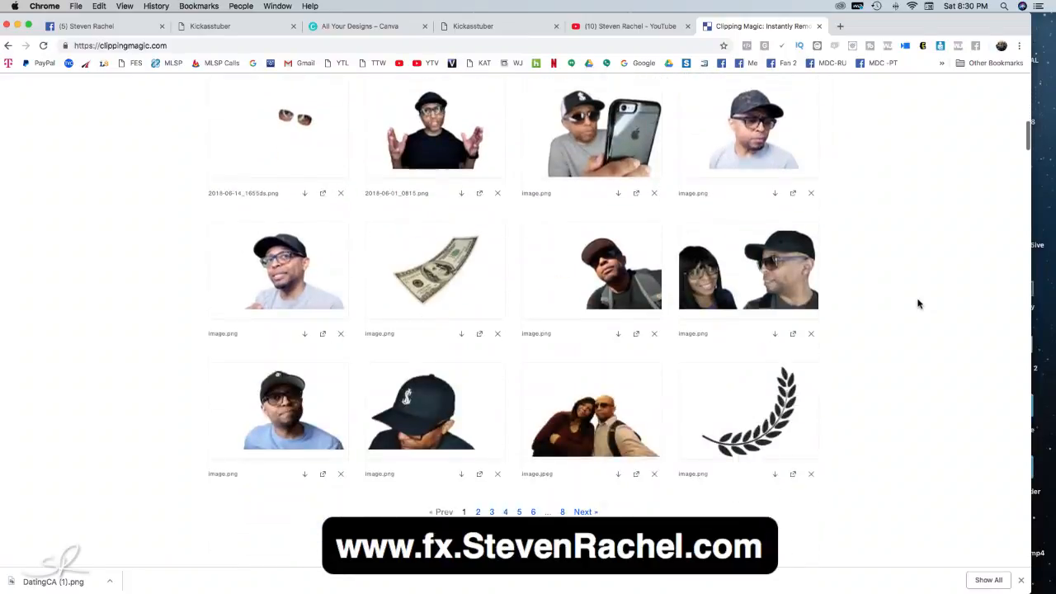
left_click(480, 196)
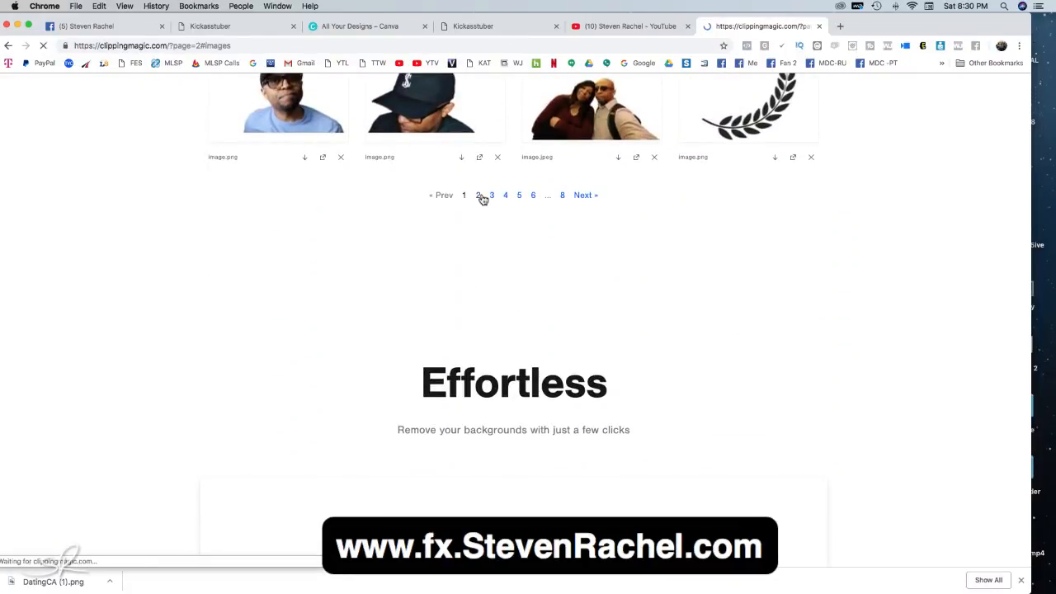
scroll(946, 365, "down", 4)
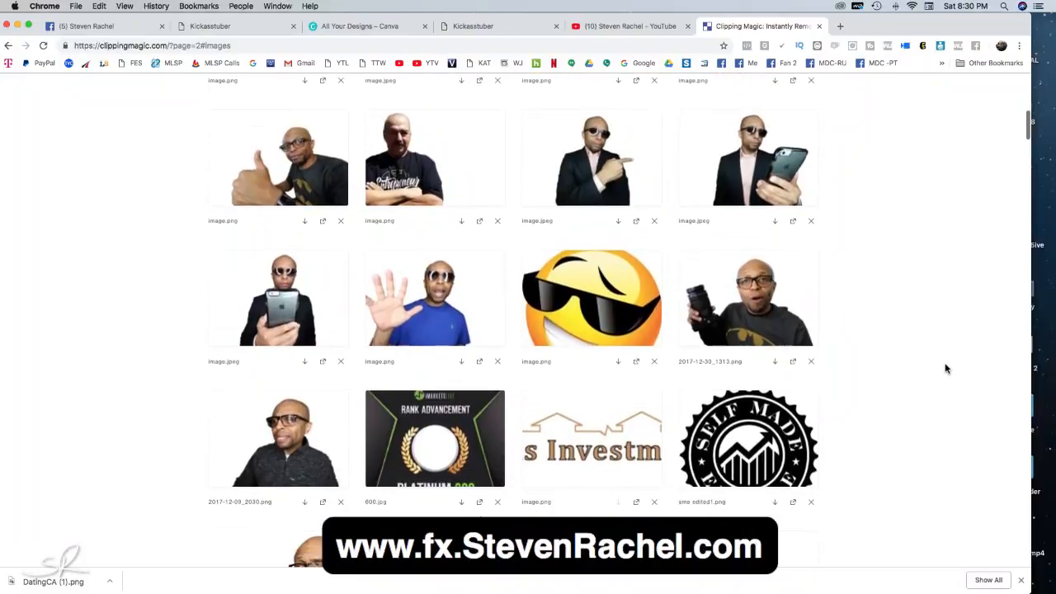
scroll(945, 368, "down", 3)
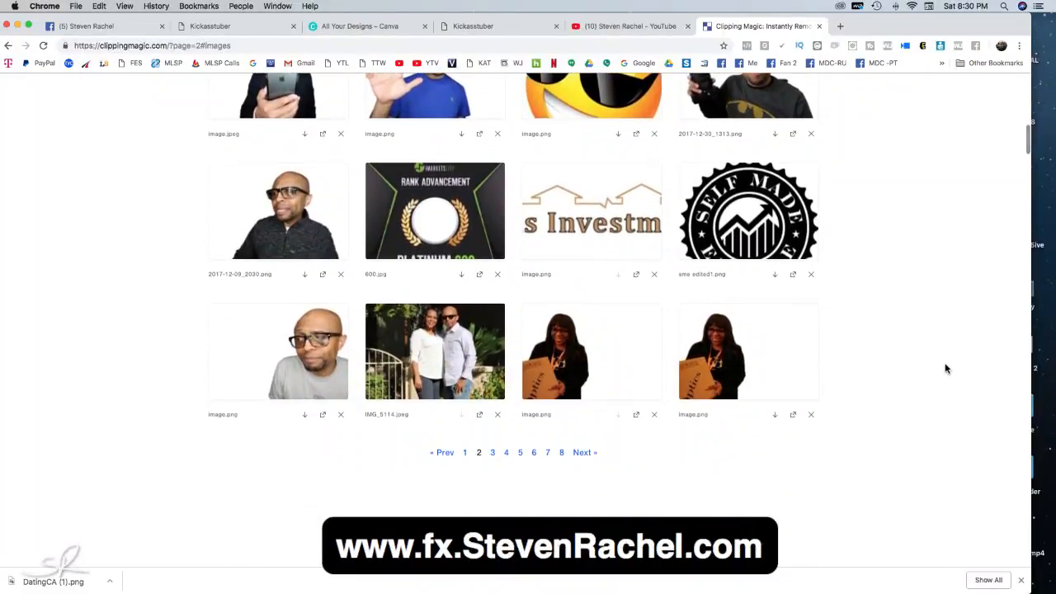
left_click(492, 453)
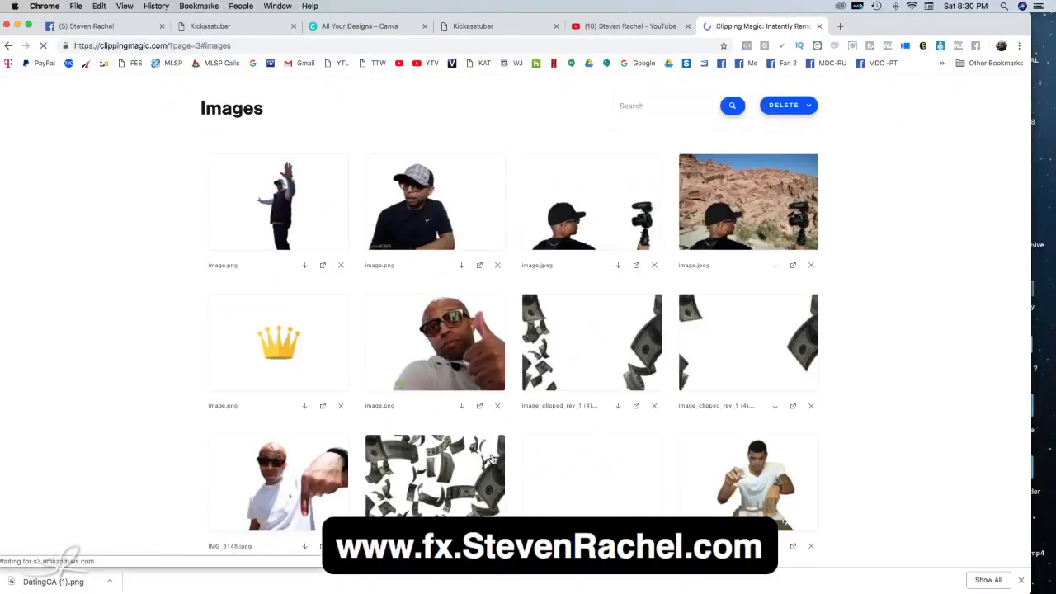
scroll(849, 466, "down", 10)
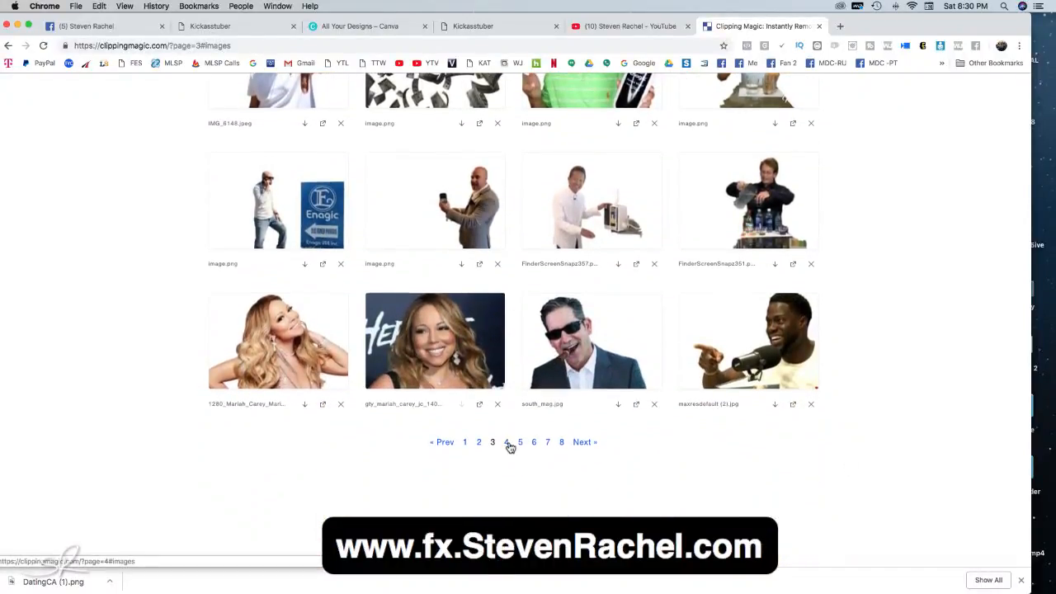
left_click(520, 443)
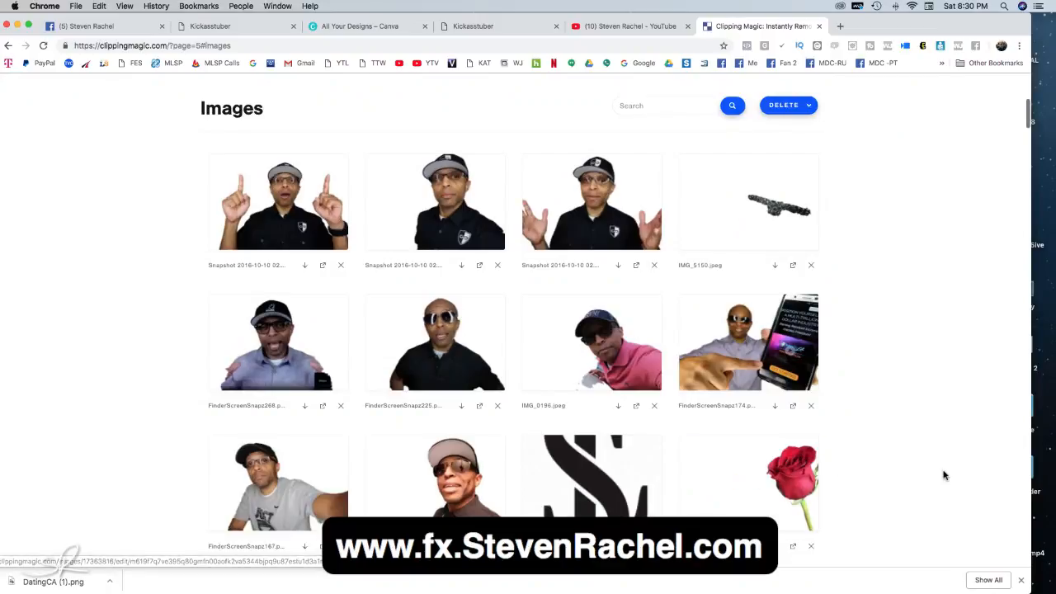
- Look through pages 5 and 6 of the saved clipped images, and return to page 1 and its upload area
scroll(943, 474, "down", 2)
scroll(943, 474, "down", 3)
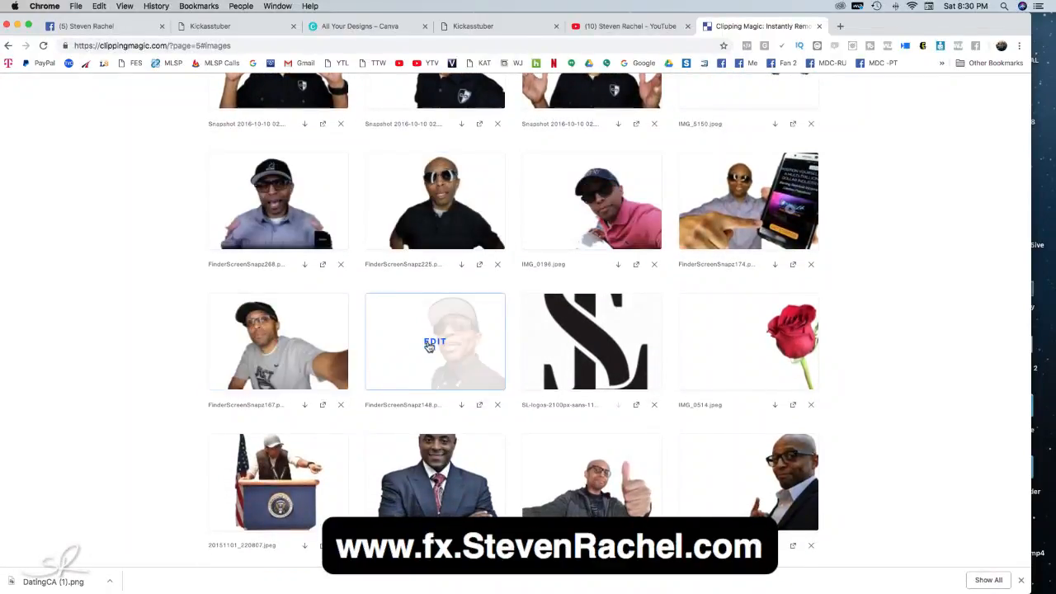
scroll(644, 420, "down", 5)
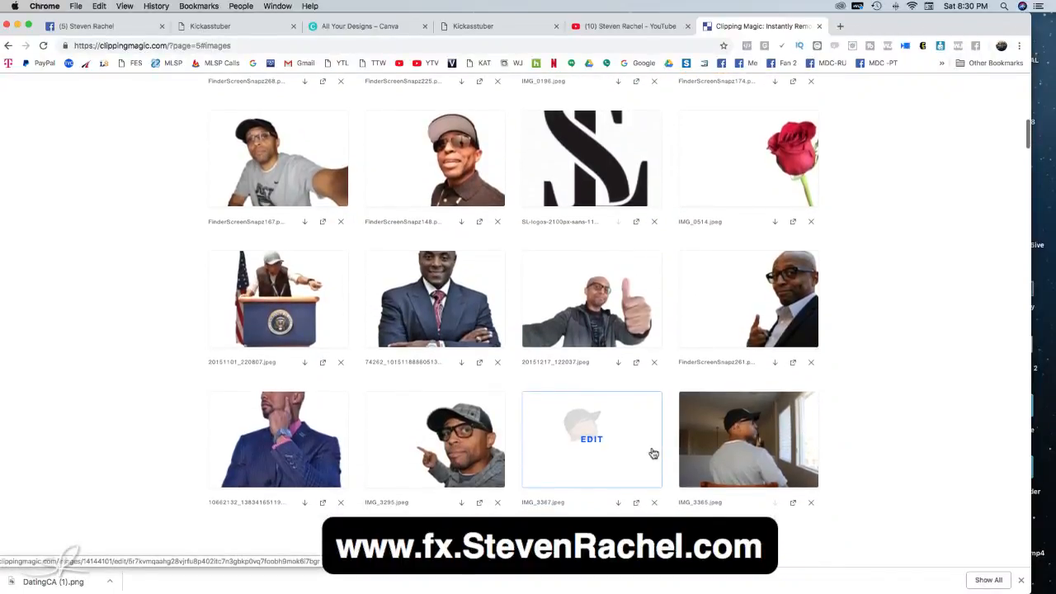
left_click(609, 473)
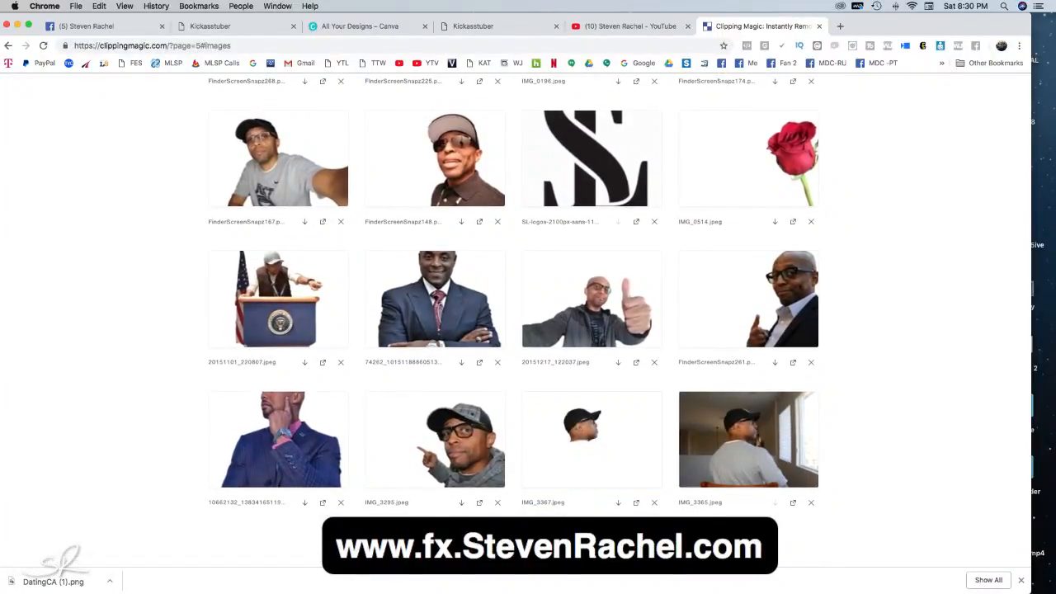
scroll(639, 404, "down", 5)
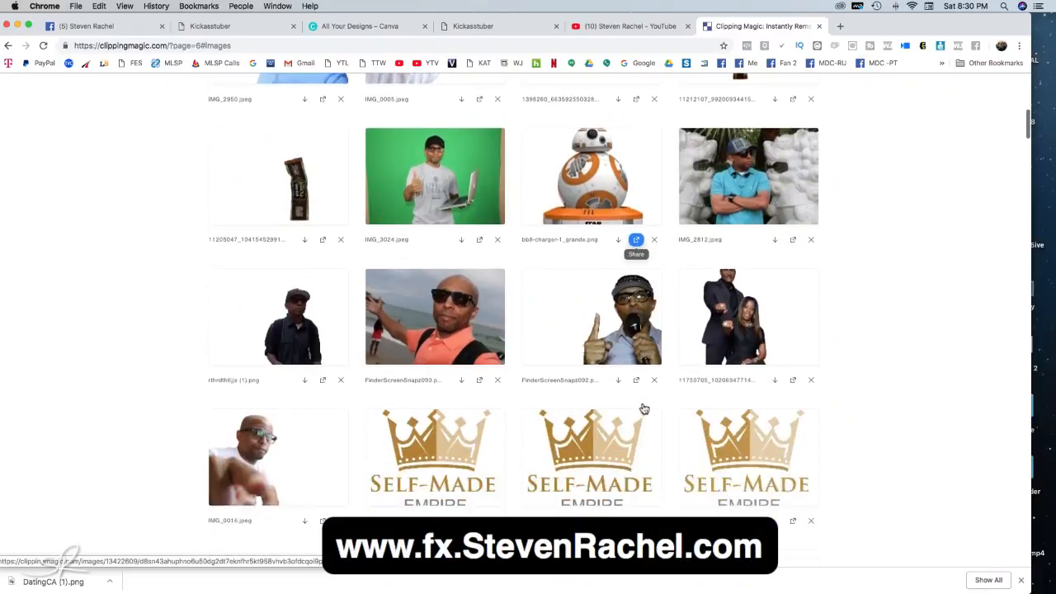
scroll(642, 406, "down", 3)
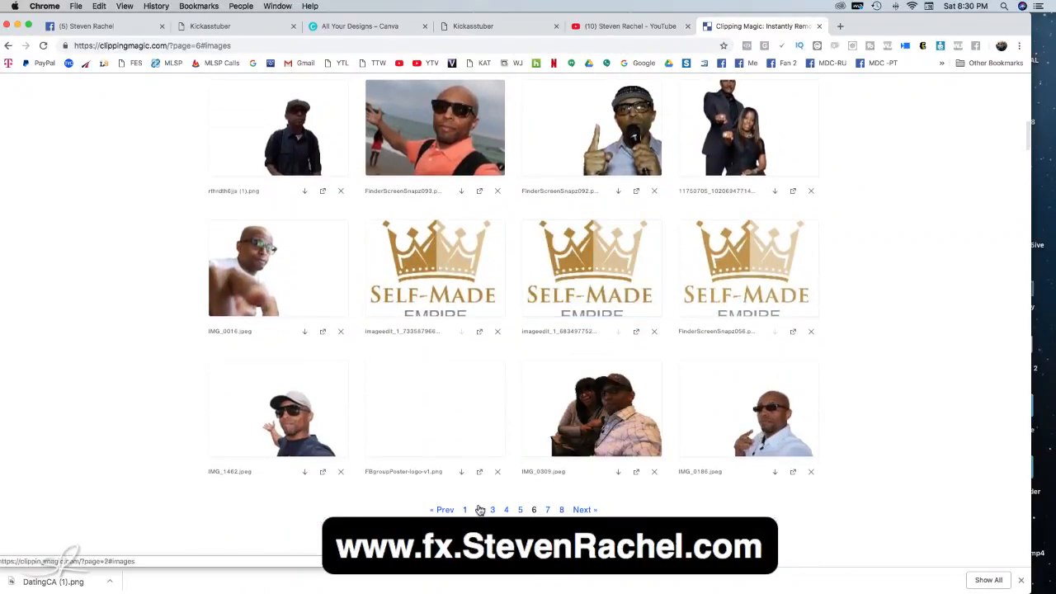
left_click(465, 510)
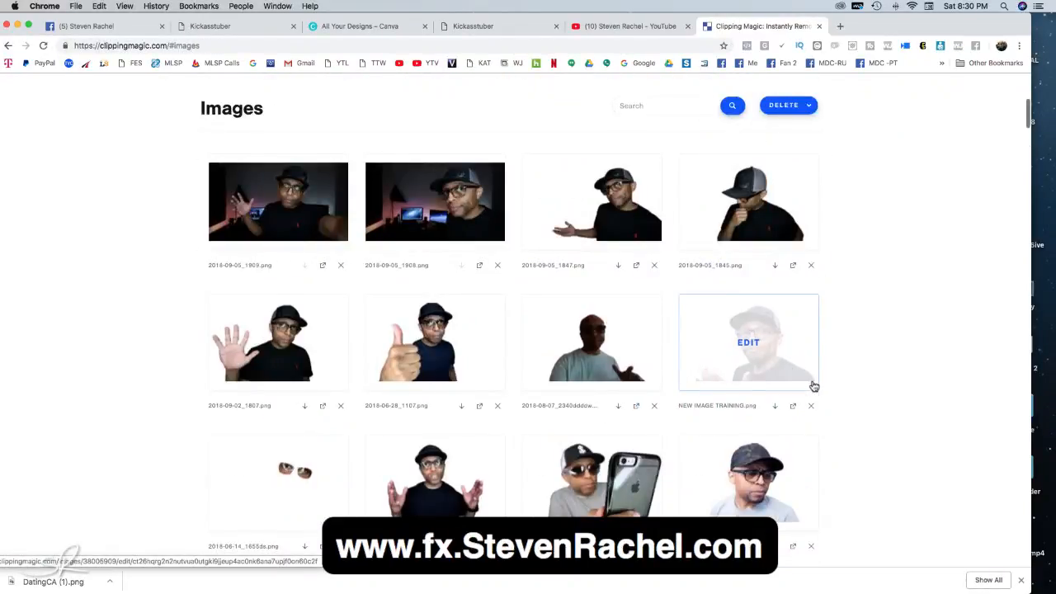
scroll(821, 355, "up", 5)
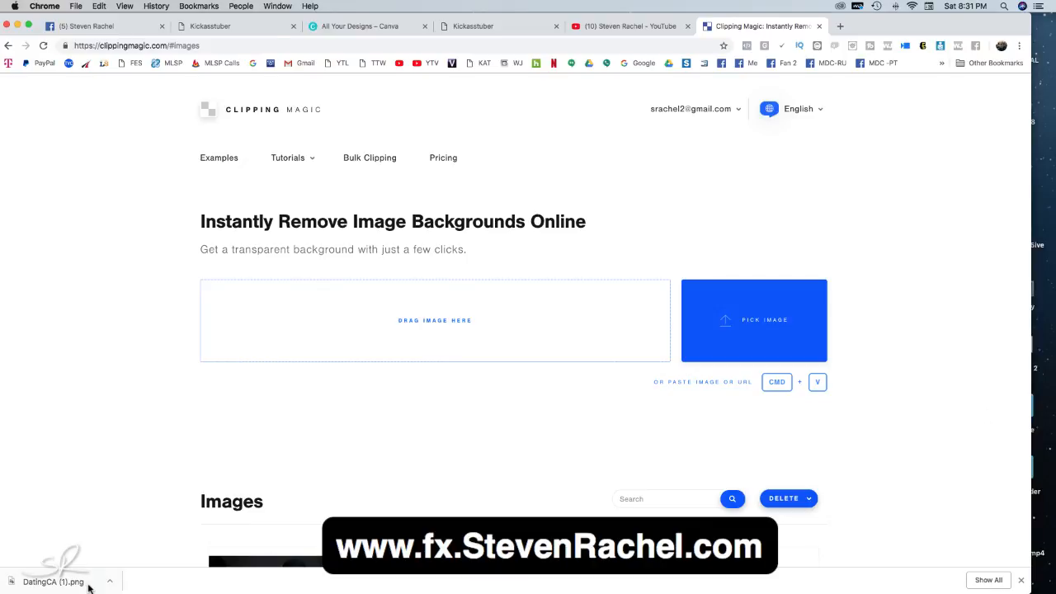
- Switch to Finder and look through the Downloads folder for a photo to clip
mouse_move(49, 591)
left_click(37, 573)
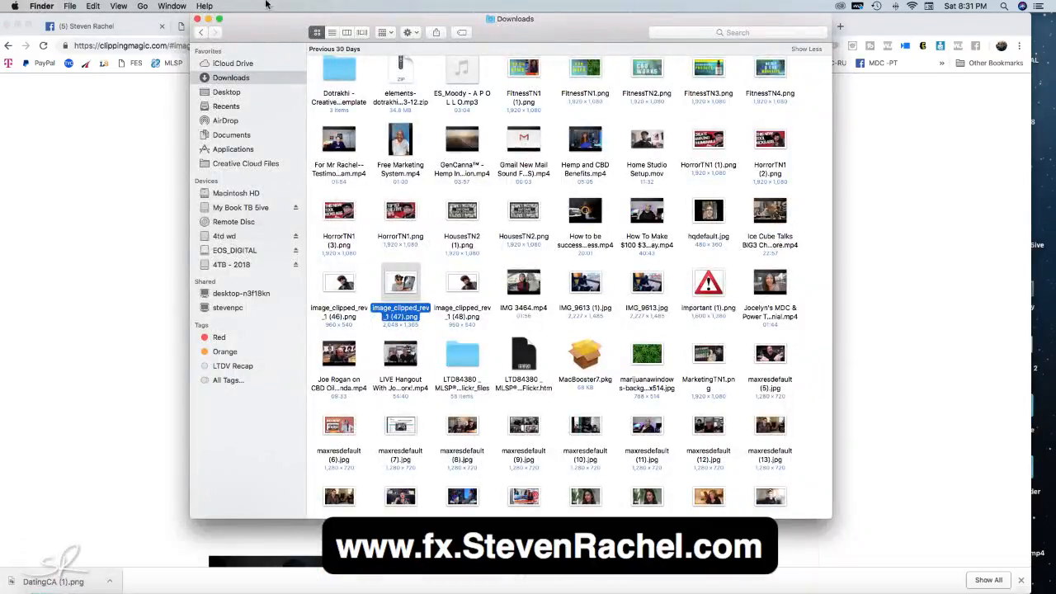
left_click_drag(264, 33, 1055, 33)
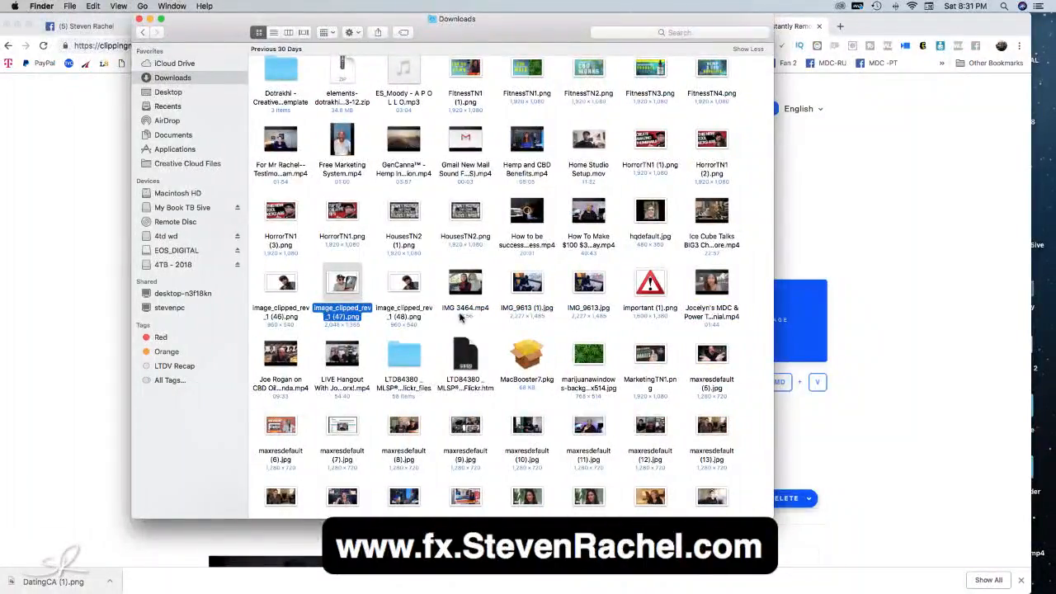
scroll(460, 318, "down", 1)
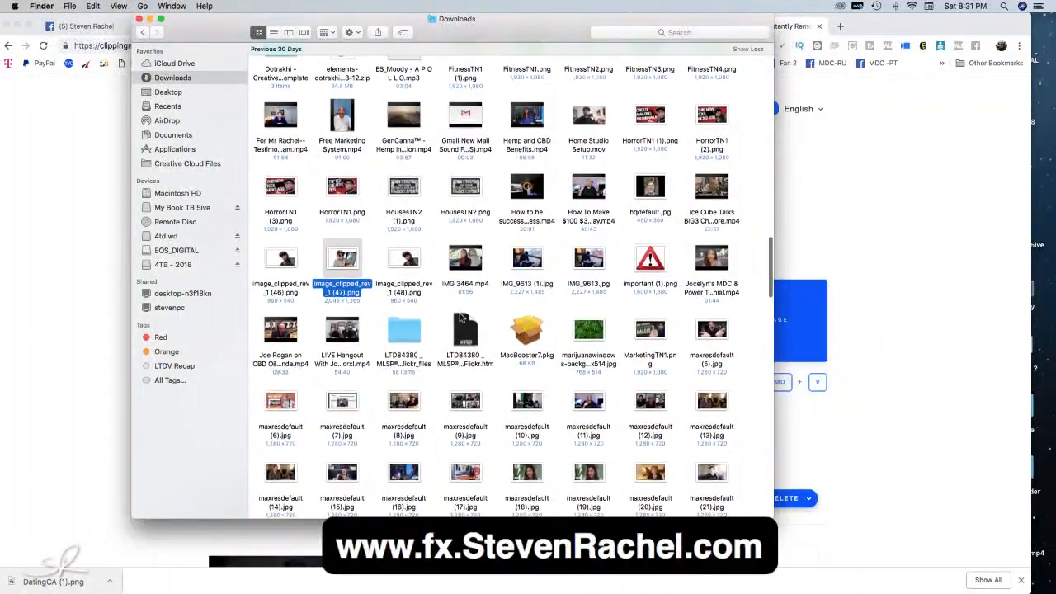
scroll(461, 318, "up", 4)
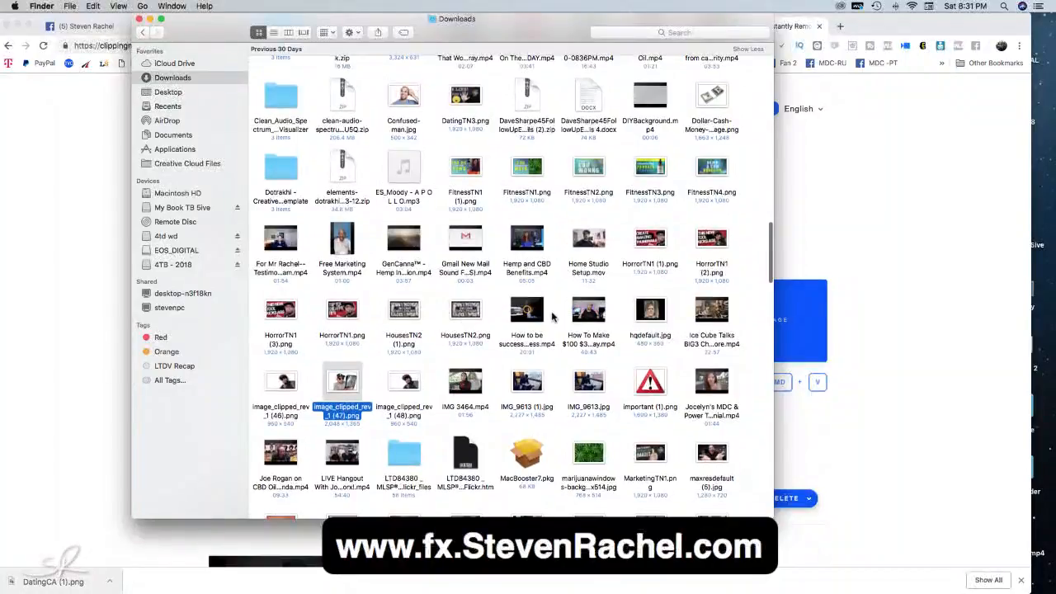
left_click(578, 319)
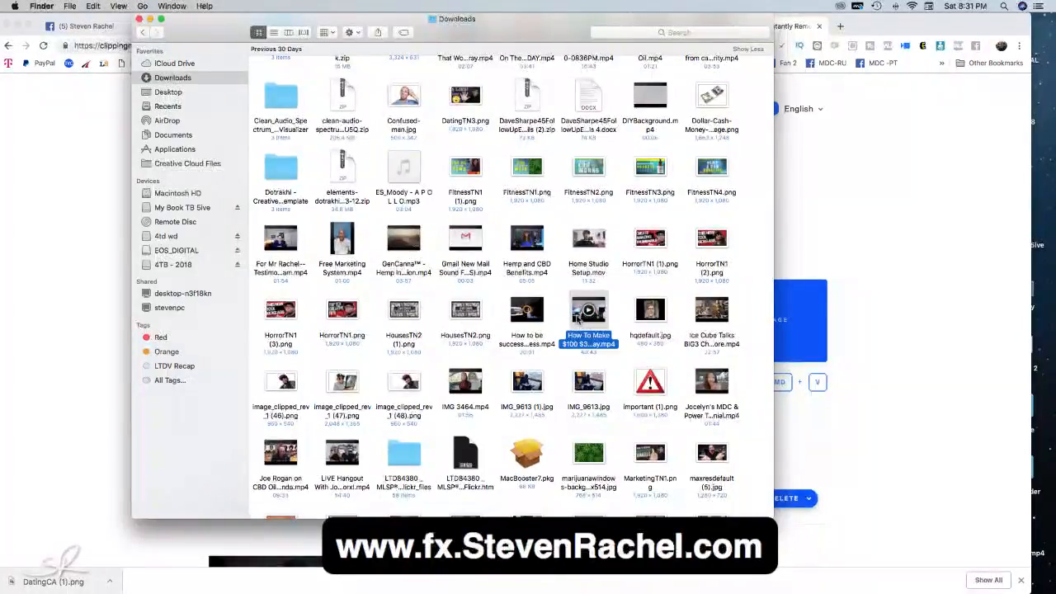
scroll(536, 311, "down", 5)
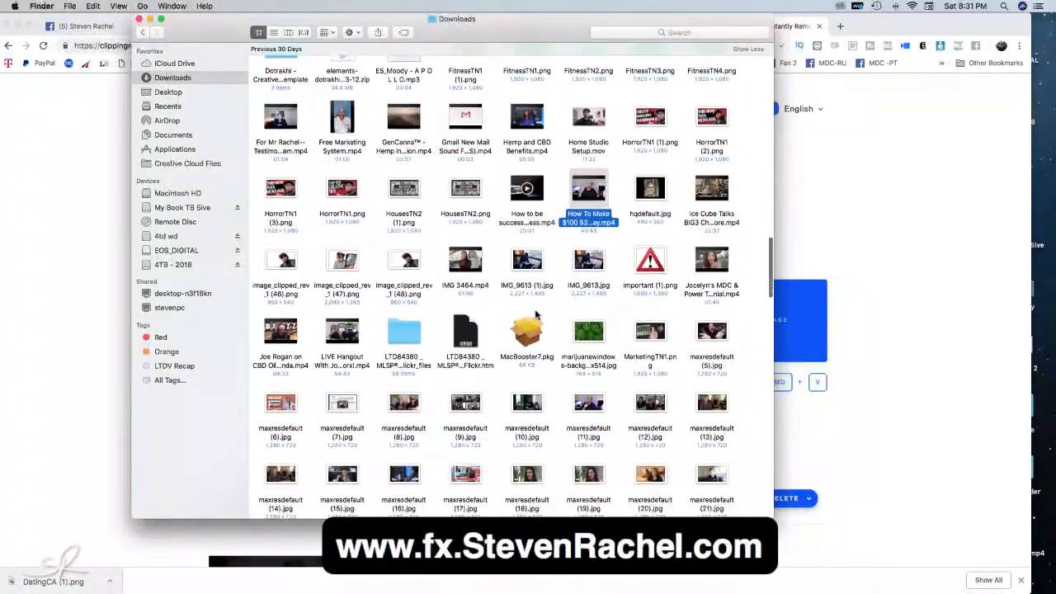
- Open the Documents folder, select 2018-06-02_0017ooo.png among the June files, preview it full size and close the preview
left_click(173, 137)
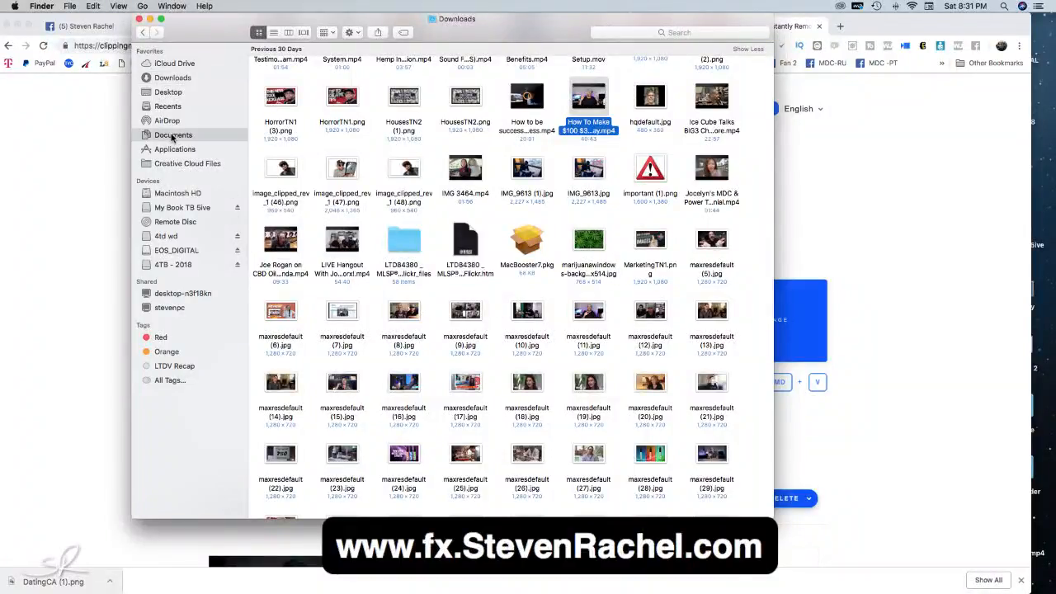
scroll(386, 248, "down", 5)
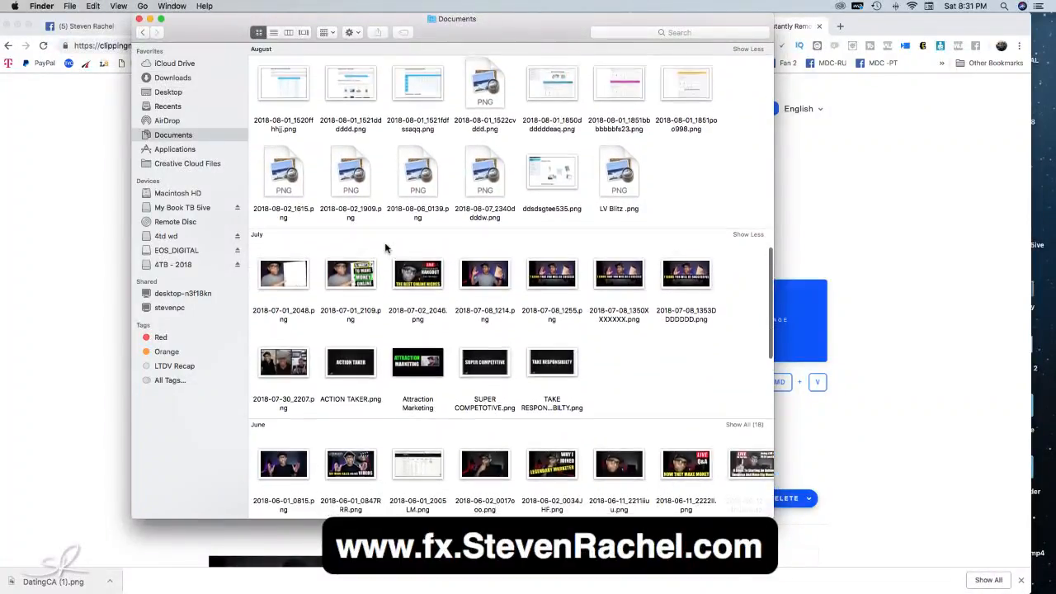
left_click(489, 281)
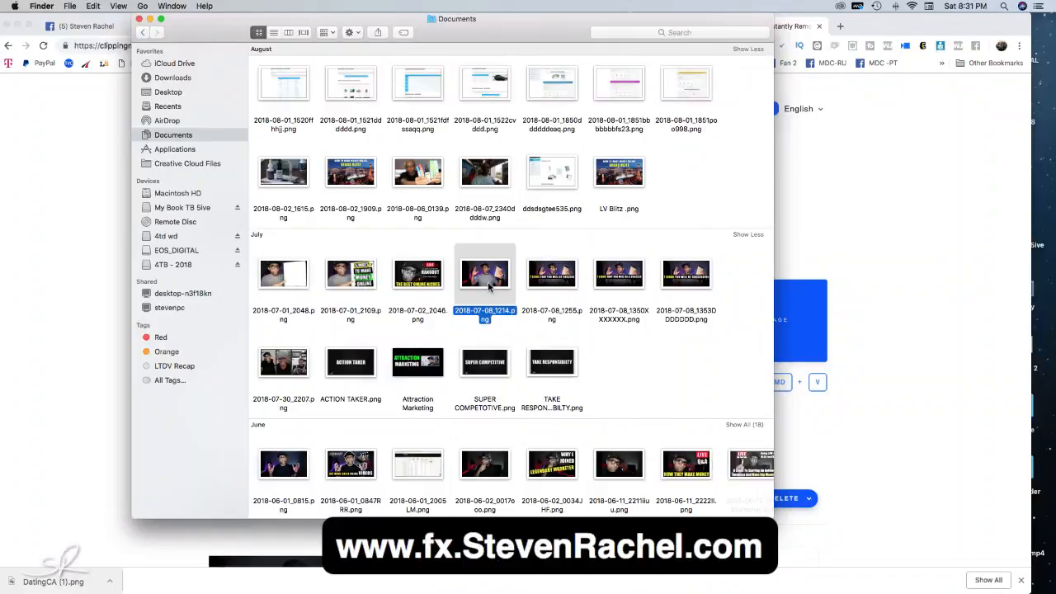
scroll(488, 283, "down", 3)
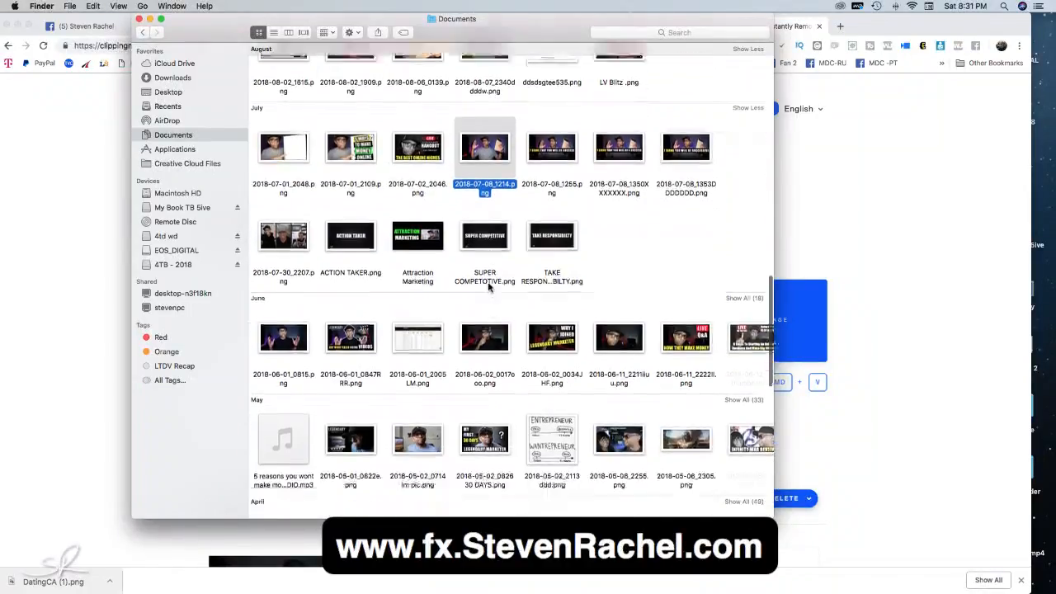
scroll(488, 283, "down", 2)
left_click(489, 284)
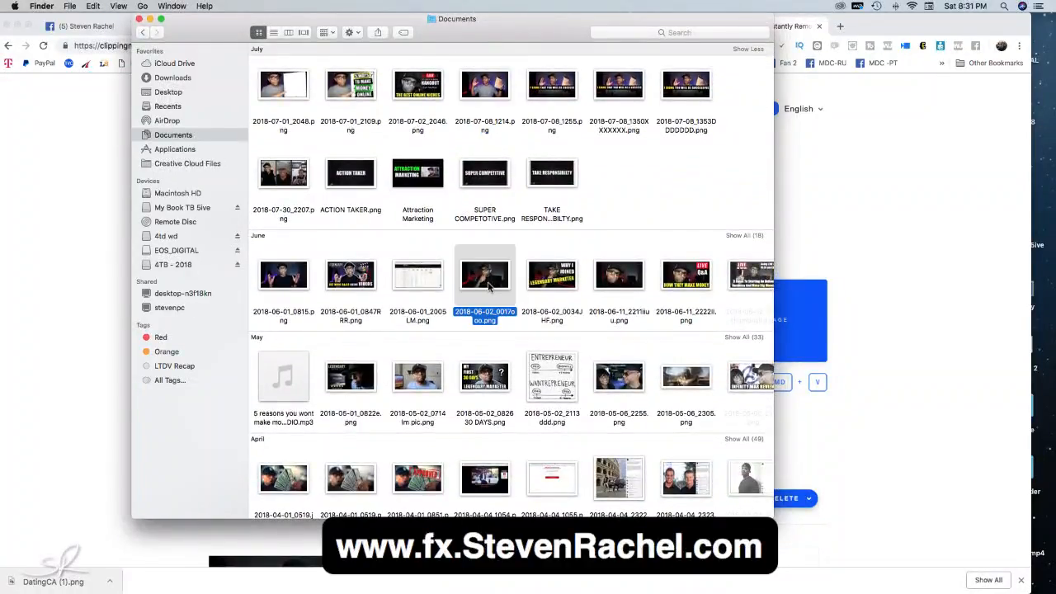
key("space")
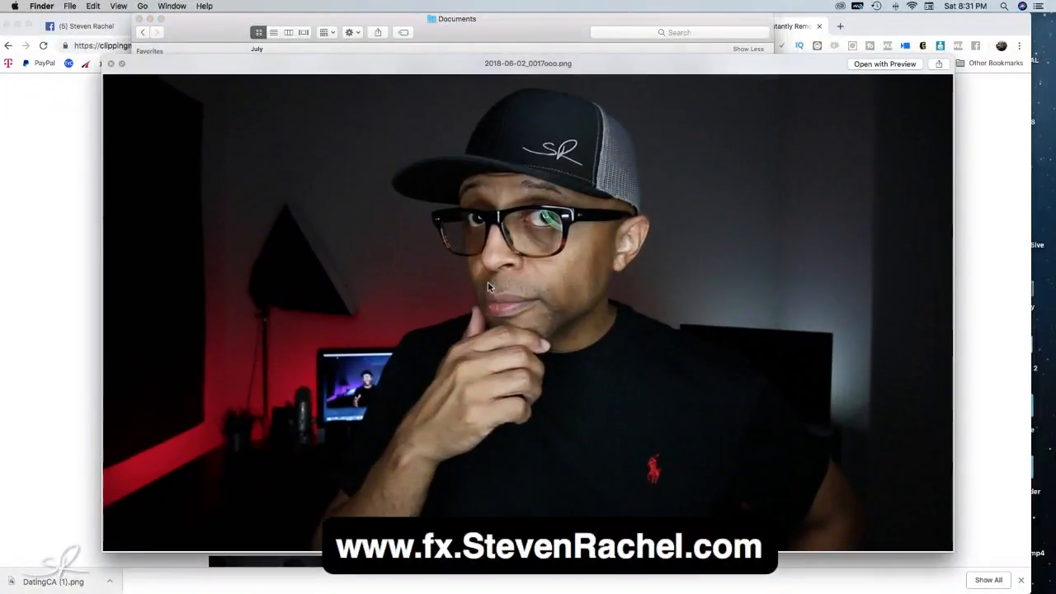
key("space")
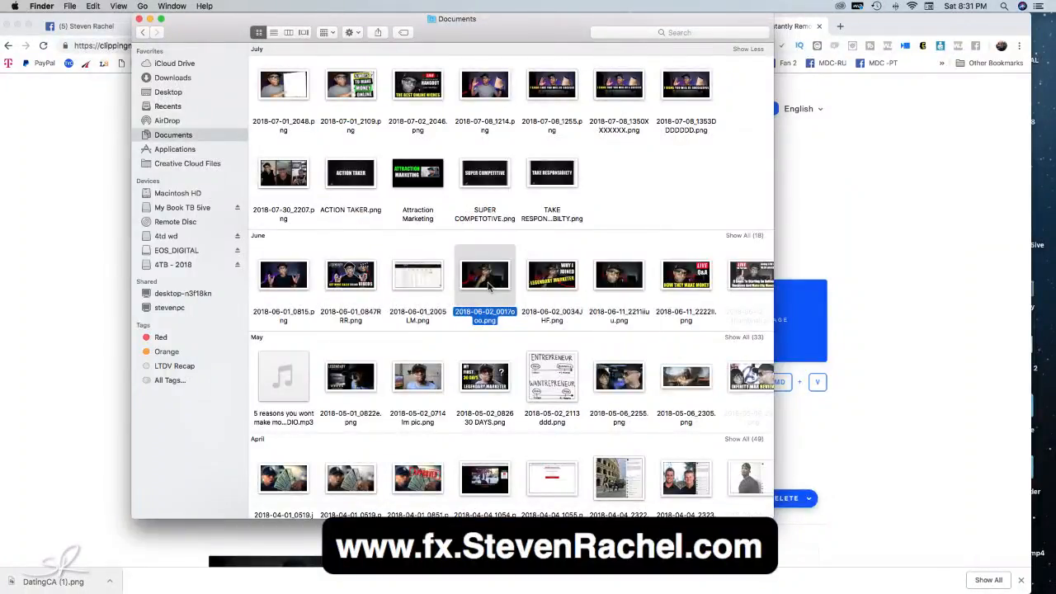
- Upload 2018-06-02_0017ooo.png from Documents to Clipping Magic and place green keep marks on the man's hand and just below his chin
left_click_drag(443, 24, 834, 66)
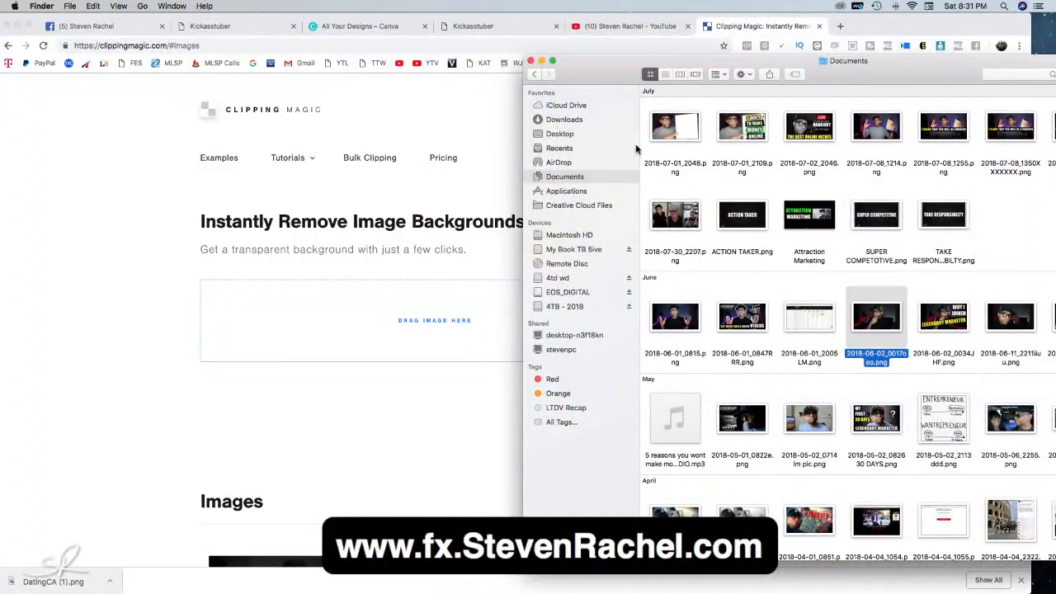
left_click_drag(612, 73, 1055, 132)
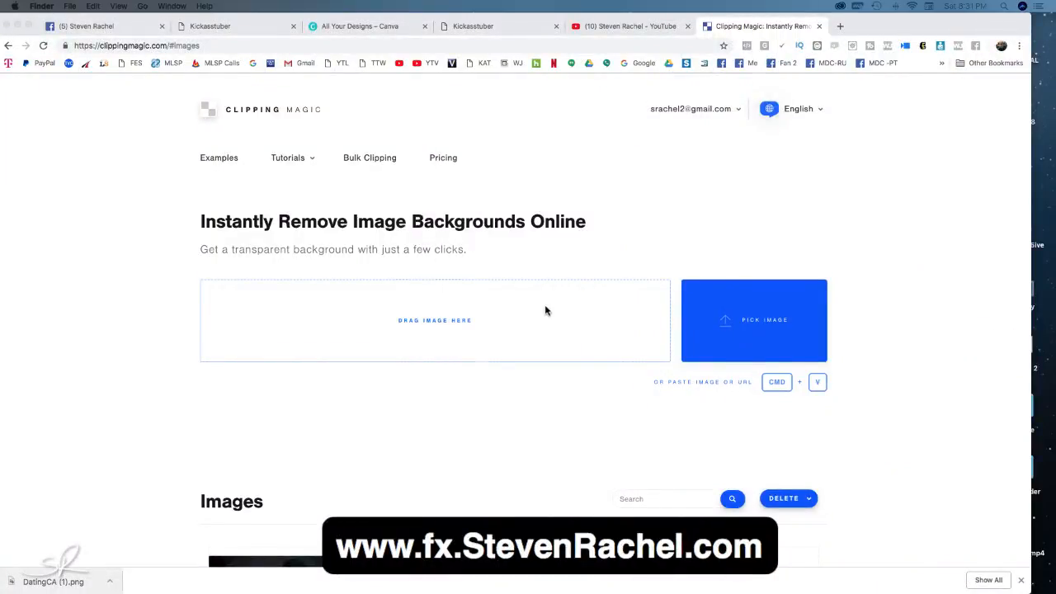
scroll(544, 307, "down", 5)
scroll(544, 308, "up", 5)
scroll(546, 307, "down", 4)
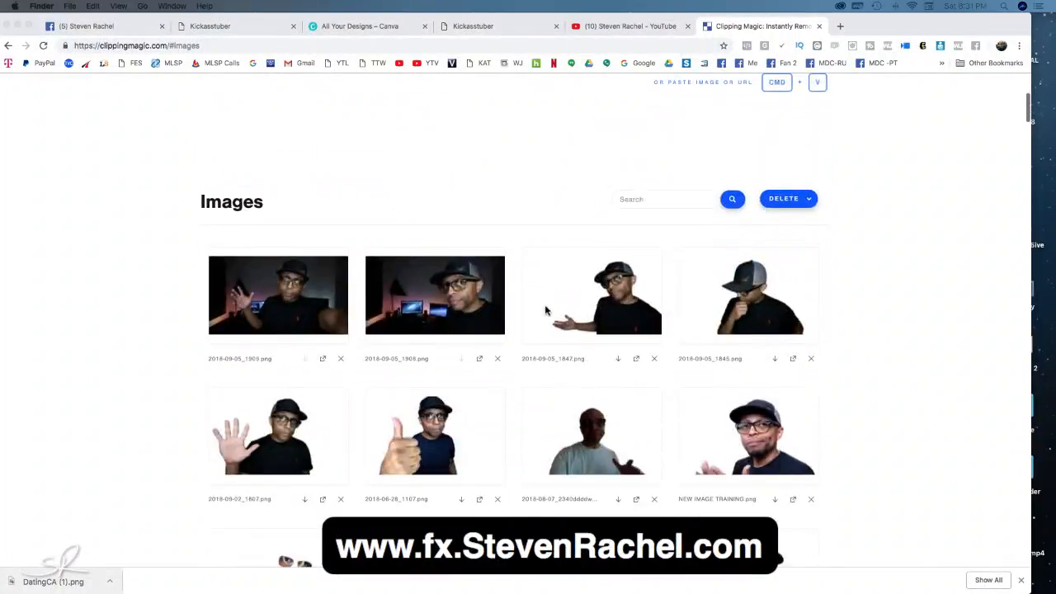
scroll(546, 307, "up", 4)
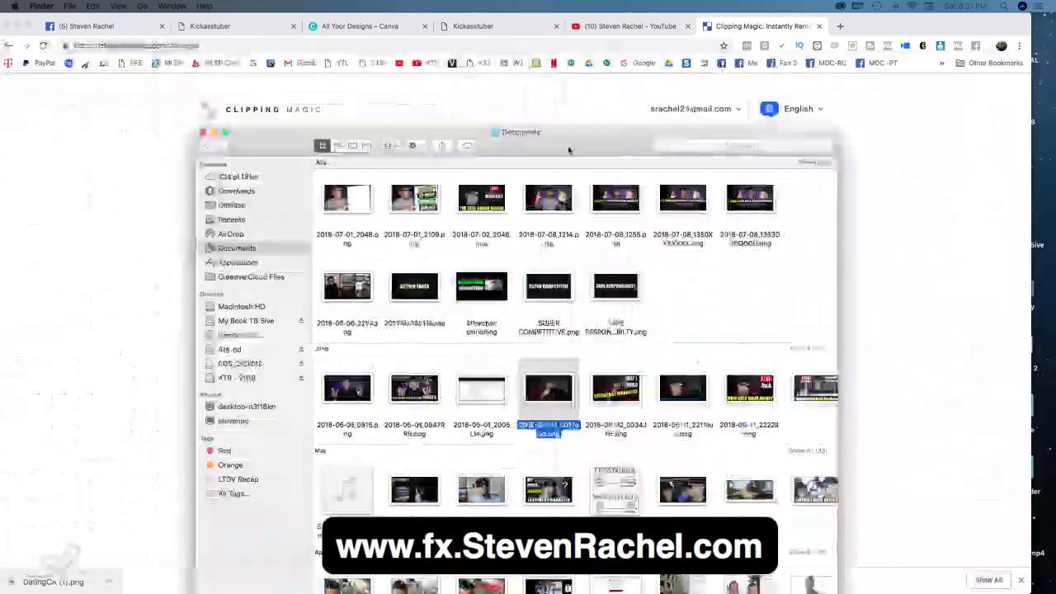
left_click_drag(566, 146, 418, 43)
left_click_drag(364, 284, 796, 258)
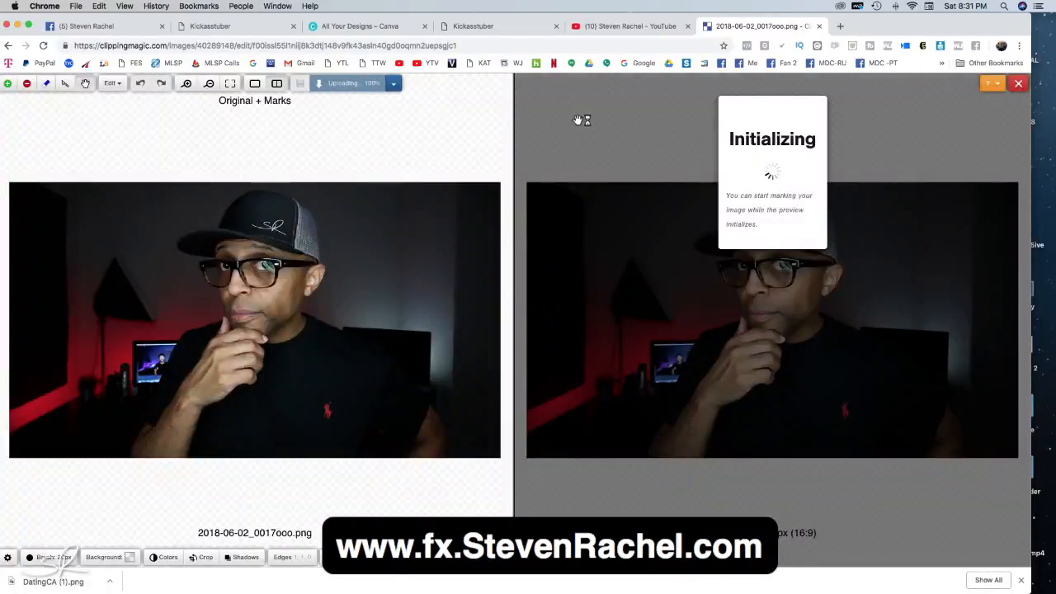
left_click(214, 369)
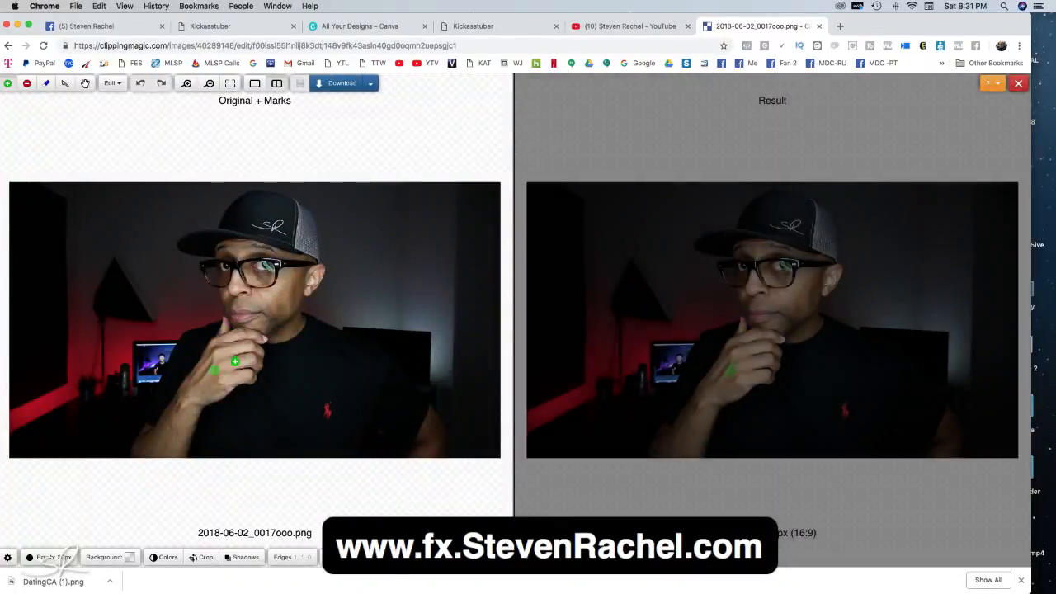
left_click(274, 342)
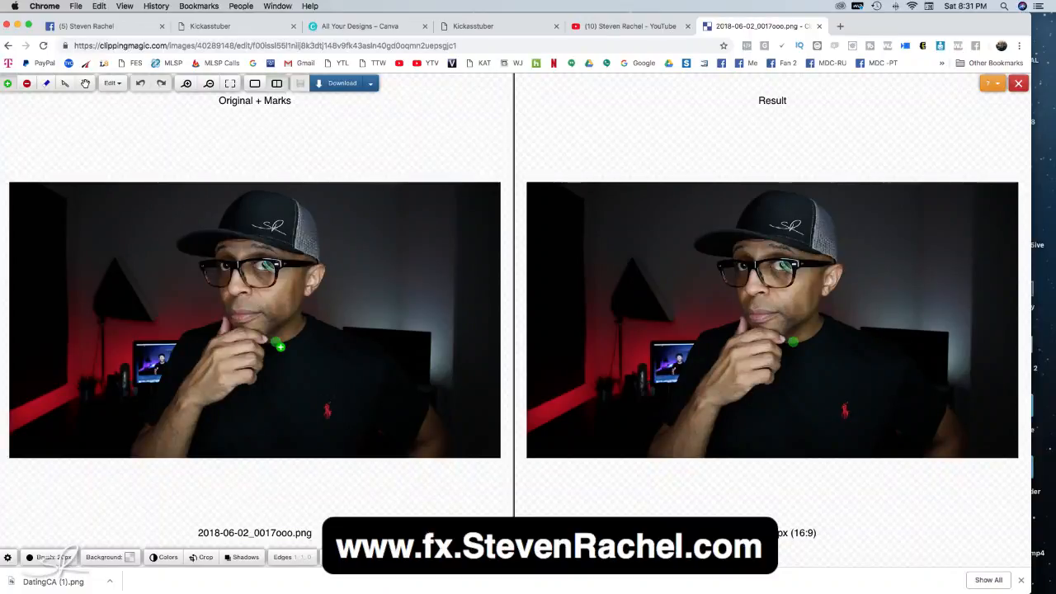
- Switch back to the KickassTuber templates, open the Thumbnail category and look over its first page
left_click(473, 26)
scroll(483, 271, "down", 2)
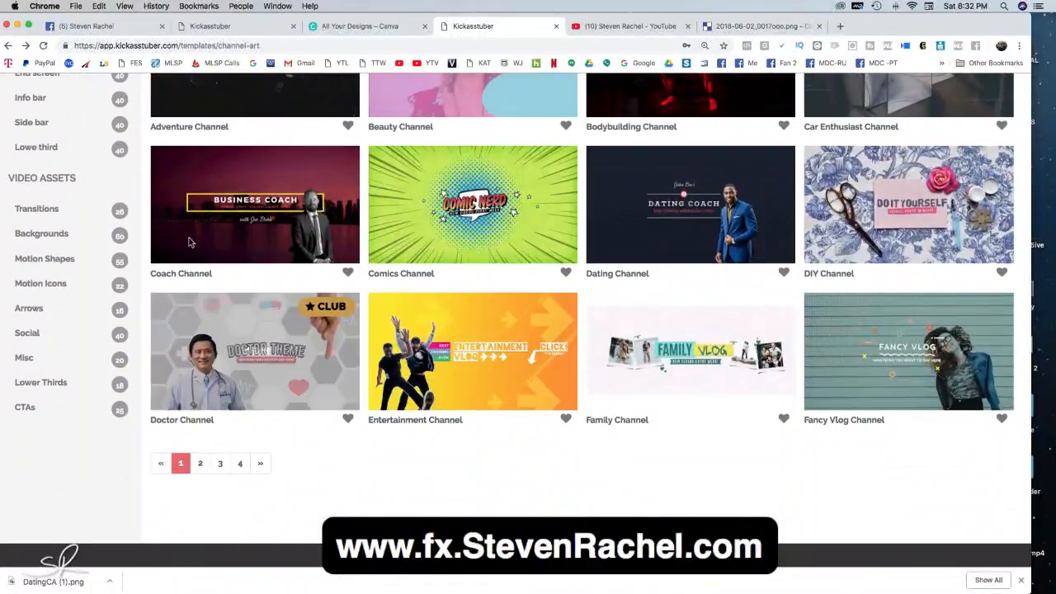
scroll(82, 146, "up", 2)
left_click(49, 133)
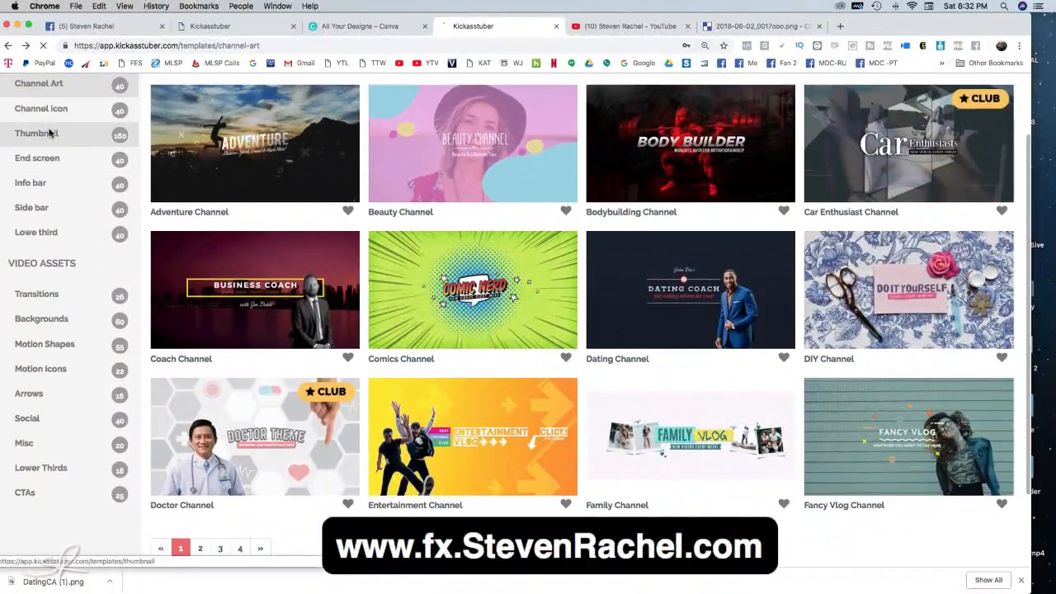
scroll(491, 396, "down", 3)
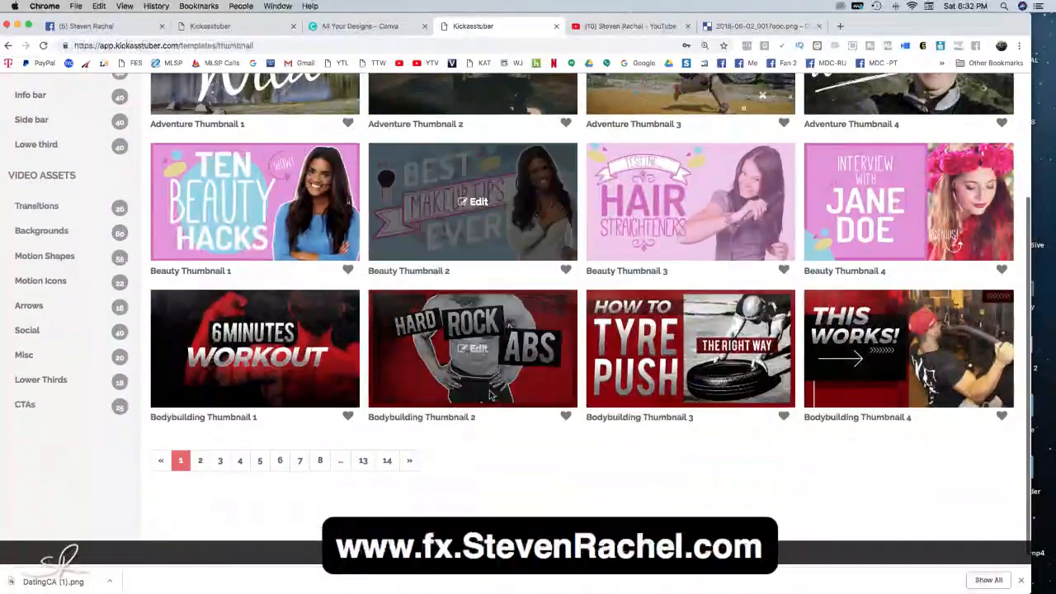
scroll(491, 396, "up", 1)
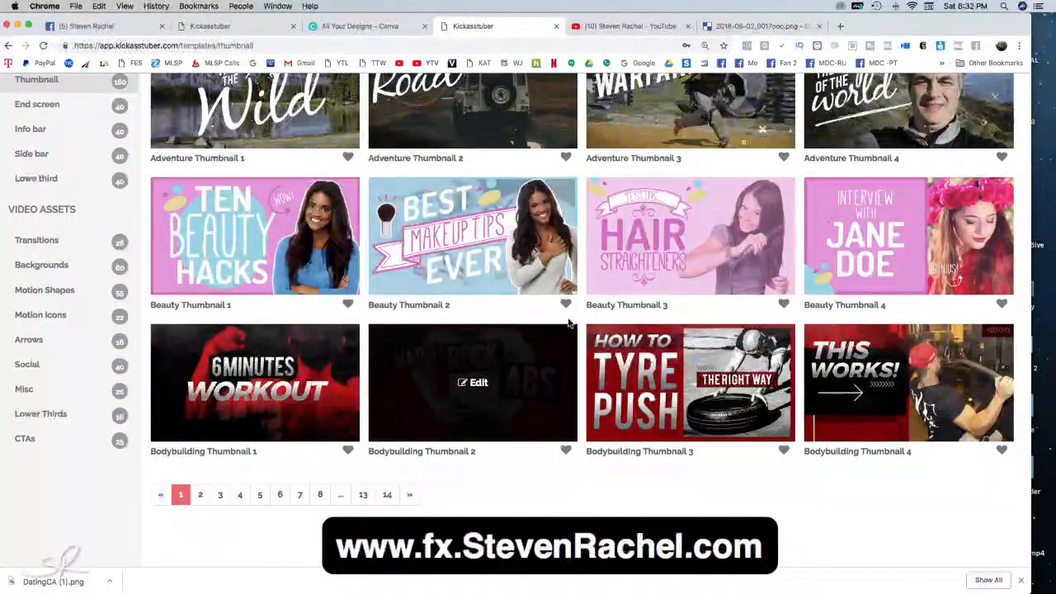
scroll(866, 541, "down", 1)
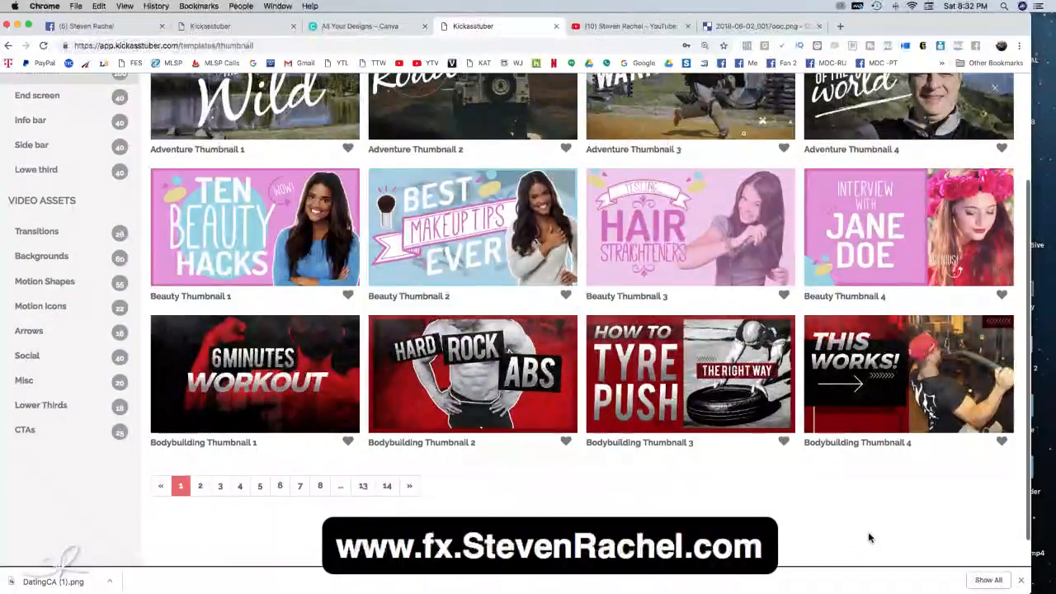
- Browse pages 2 and 3 of the thumbnail templates
left_click(201, 486)
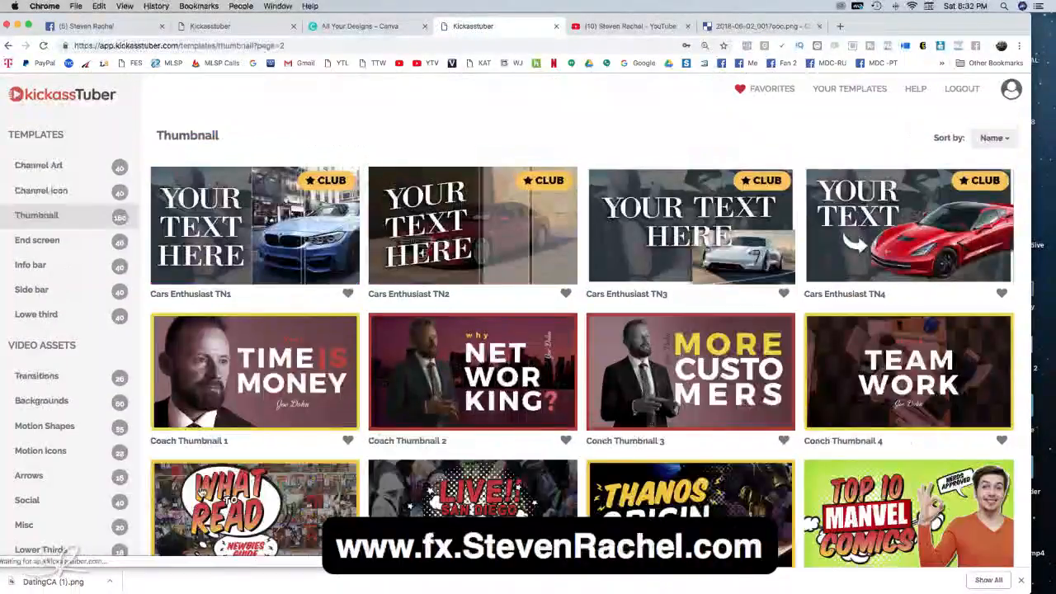
scroll(373, 506, "down", 3)
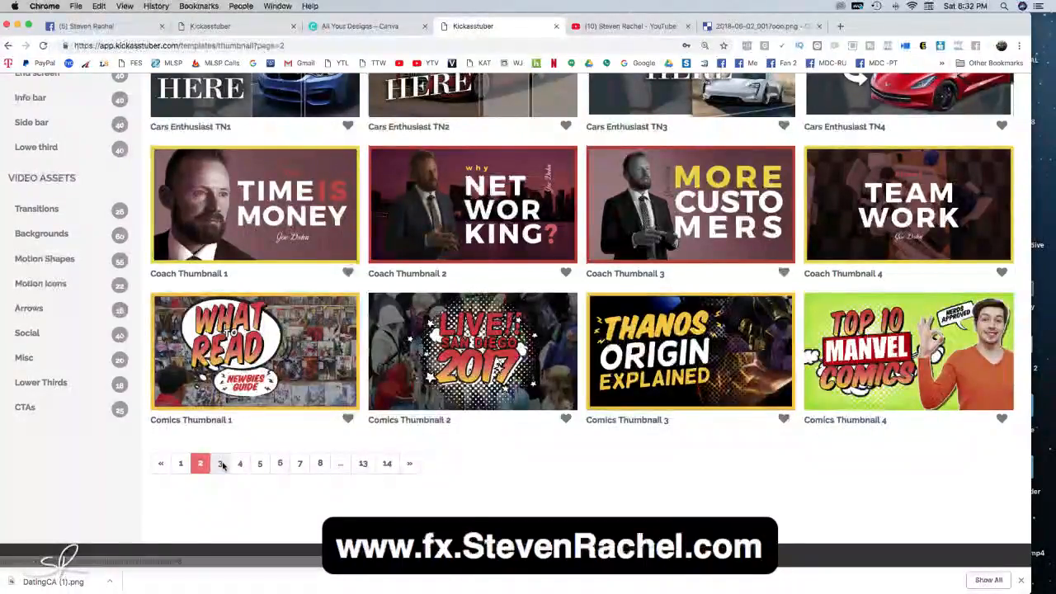
left_click(221, 464)
scroll(452, 478, "down", 3)
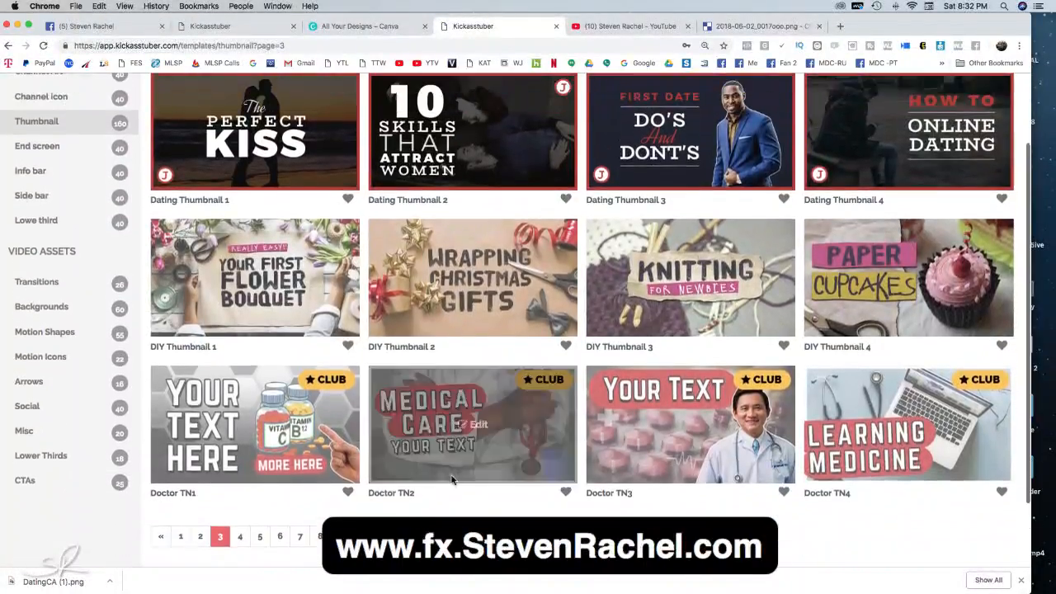
- Look over the rest of page 3 of the thumbnail templates and open page 4
scroll(452, 479, "up", 1)
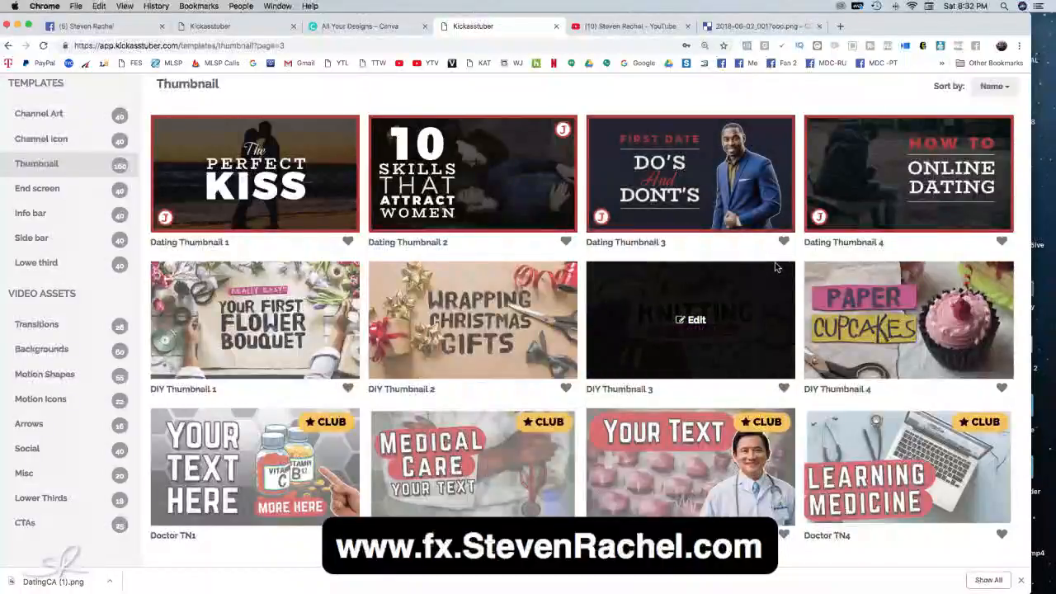
scroll(792, 462, "down", 3)
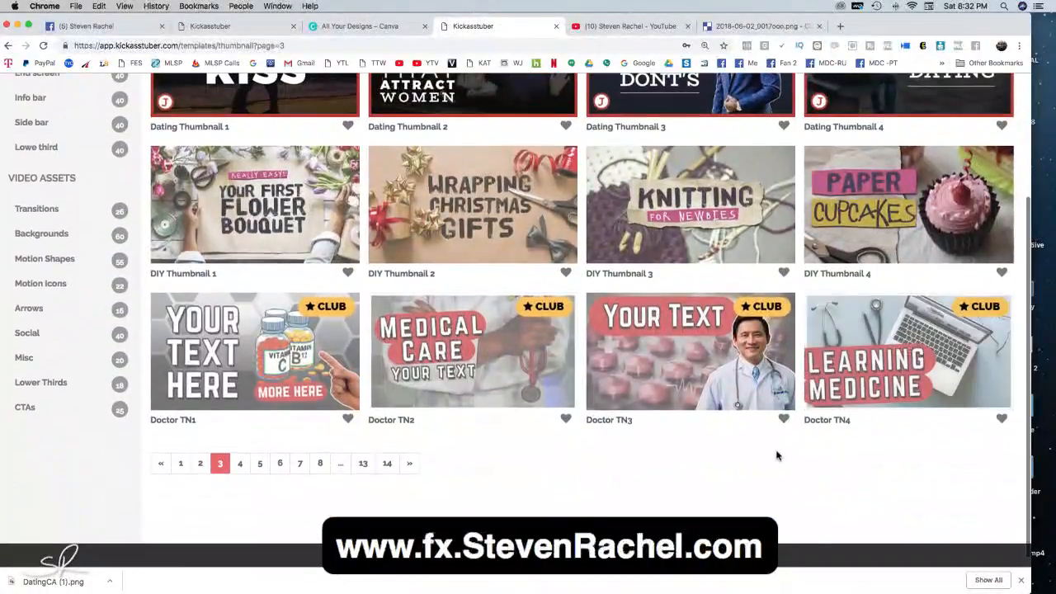
left_click(240, 464)
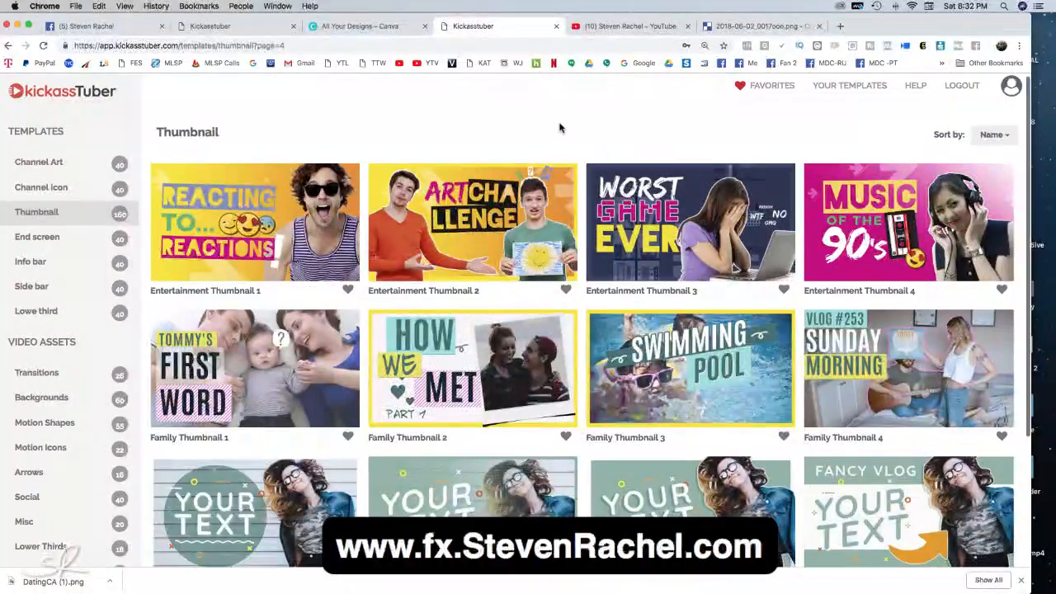
scroll(560, 128, "down", 1)
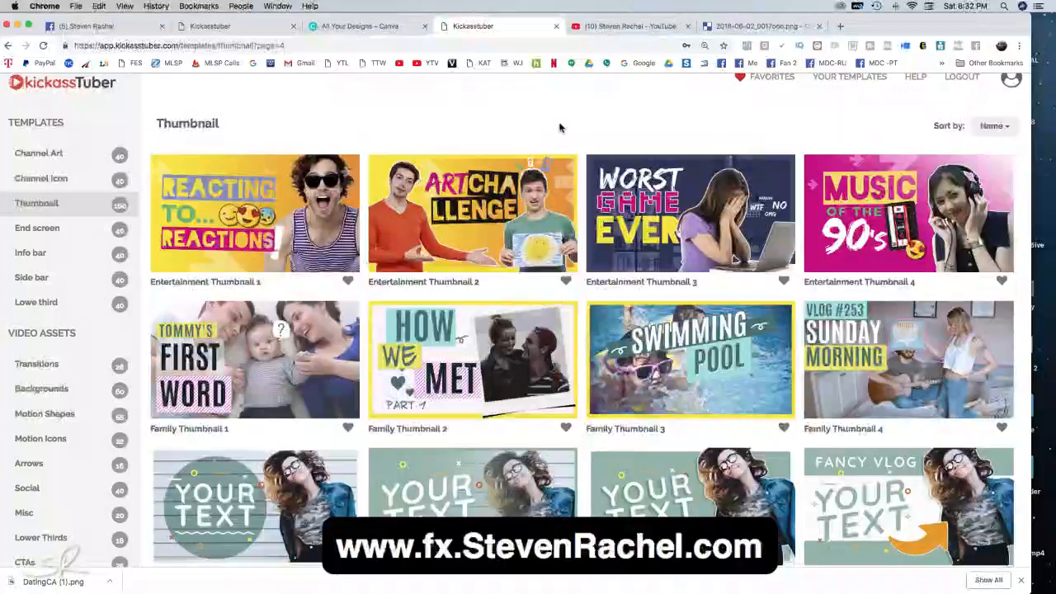
- Switch to the Clipping Magic image and paint green keep marks just inside the outline of the man's cap, face, ear and both shoulders
left_click(747, 27)
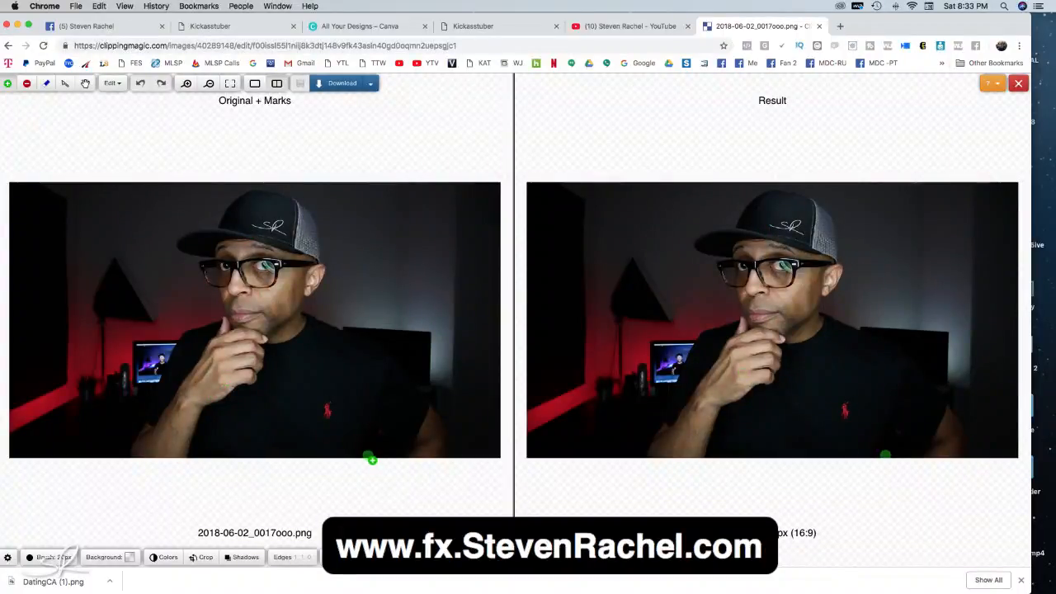
left_click(187, 85)
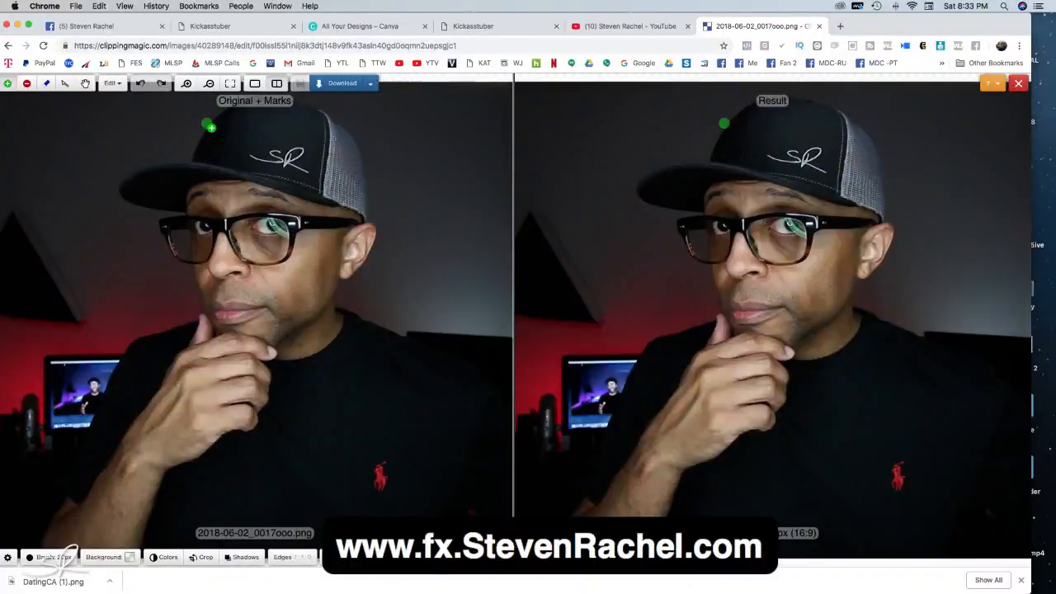
left_click_drag(183, 156, 217, 172)
left_click_drag(359, 213, 264, 214)
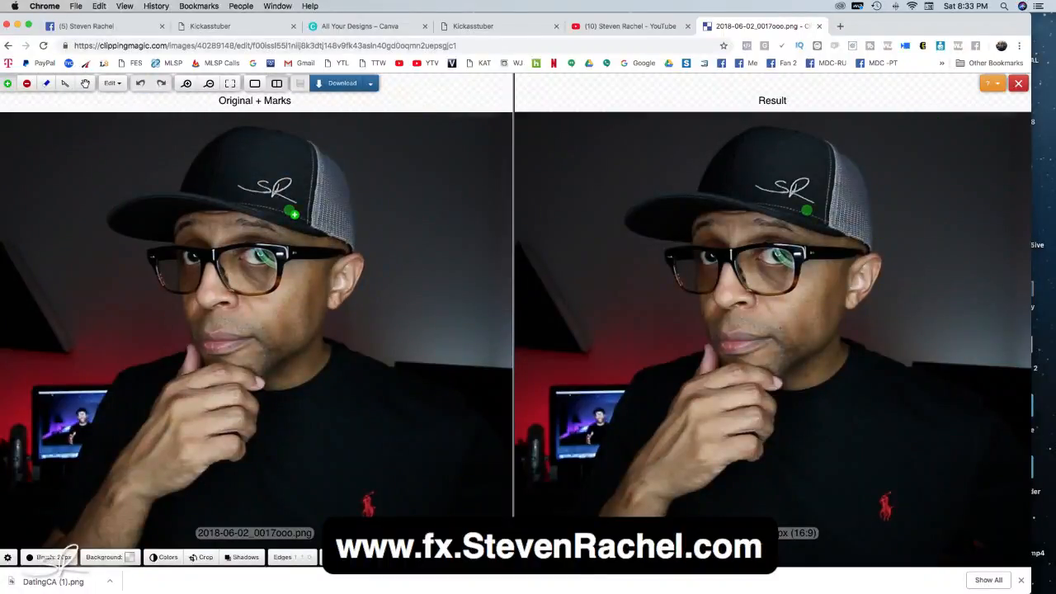
mouse_move(245, 142)
left_mouse_down()
mouse_move(221, 154)
mouse_move(181, 207)
mouse_move(140, 215)
mouse_move(157, 232)
mouse_move(198, 239)
mouse_move(174, 258)
mouse_move(207, 299)
left_mouse_up()
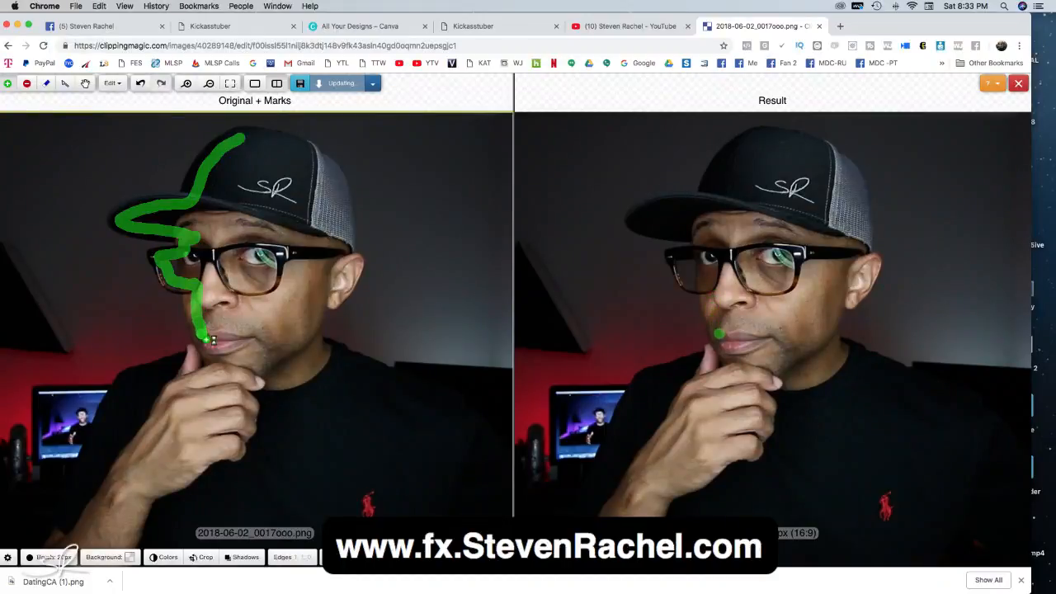
mouse_move(208, 338)
left_mouse_down()
mouse_move(205, 367)
mouse_move(128, 385)
mouse_move(91, 452)
left_mouse_up()
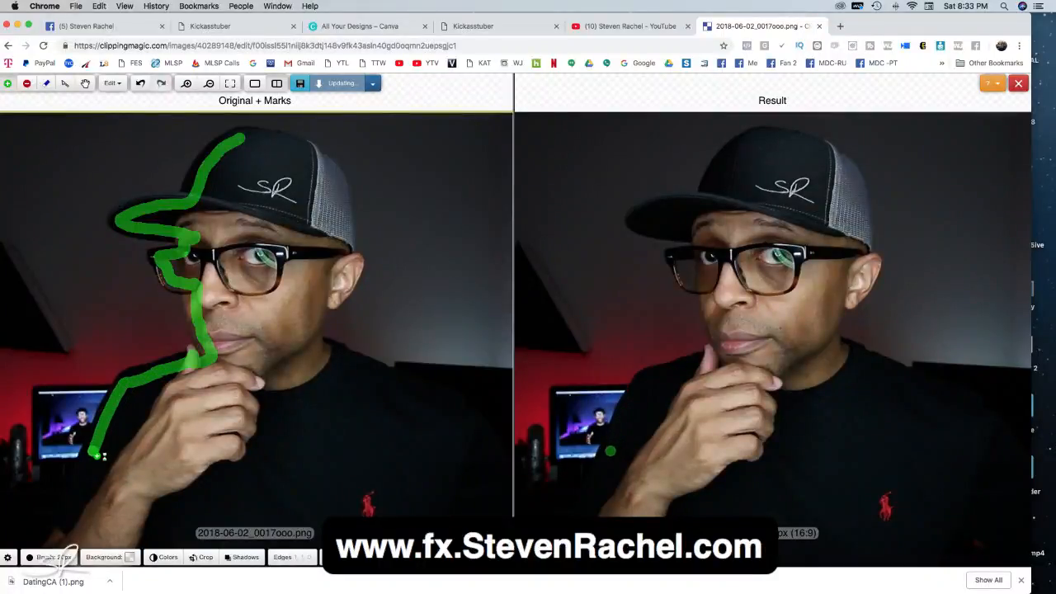
mouse_move(241, 139)
left_mouse_down()
mouse_move(306, 151)
mouse_move(327, 169)
mouse_move(343, 201)
mouse_move(344, 264)
left_mouse_up()
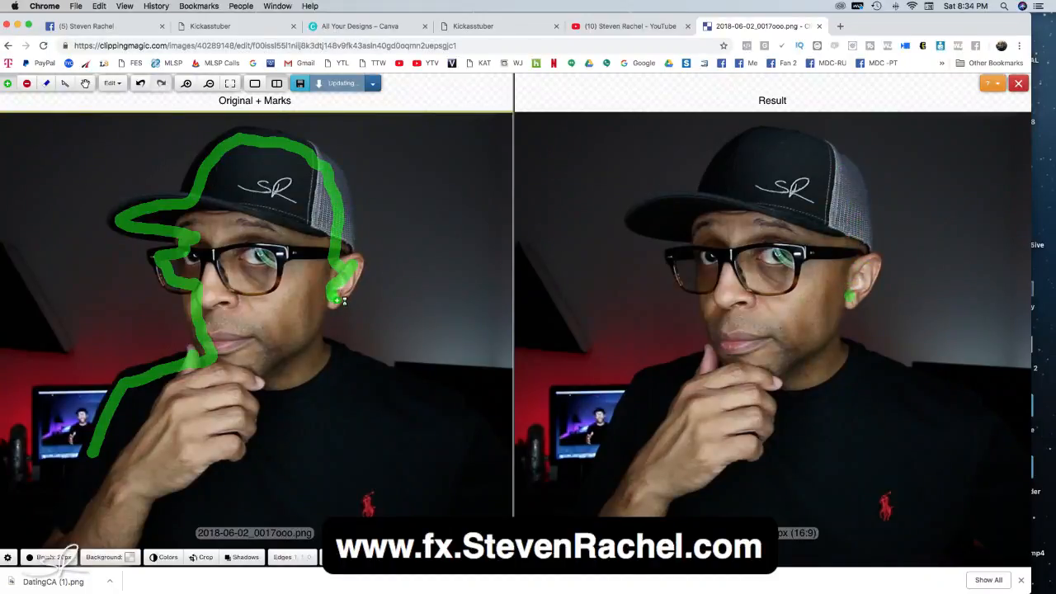
mouse_move(344, 301)
left_mouse_down()
mouse_move(305, 300)
mouse_move(323, 315)
mouse_move(322, 342)
mouse_move(469, 422)
left_mouse_up()
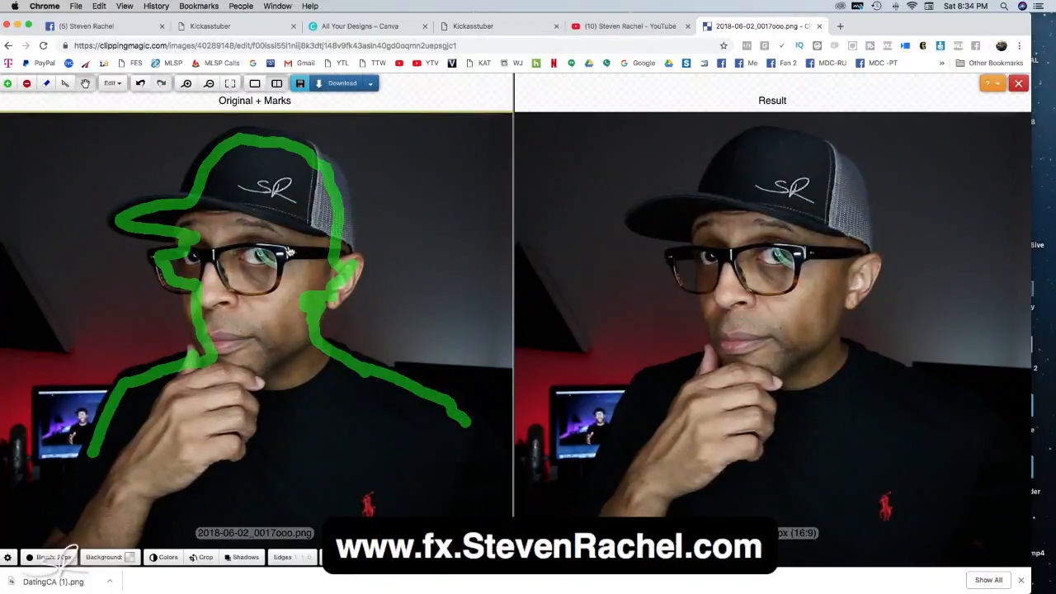
- Extend the green keep marks from both shoulders down the arms to the lower edge of the photo
left_click_drag(420, 348, 321, 216)
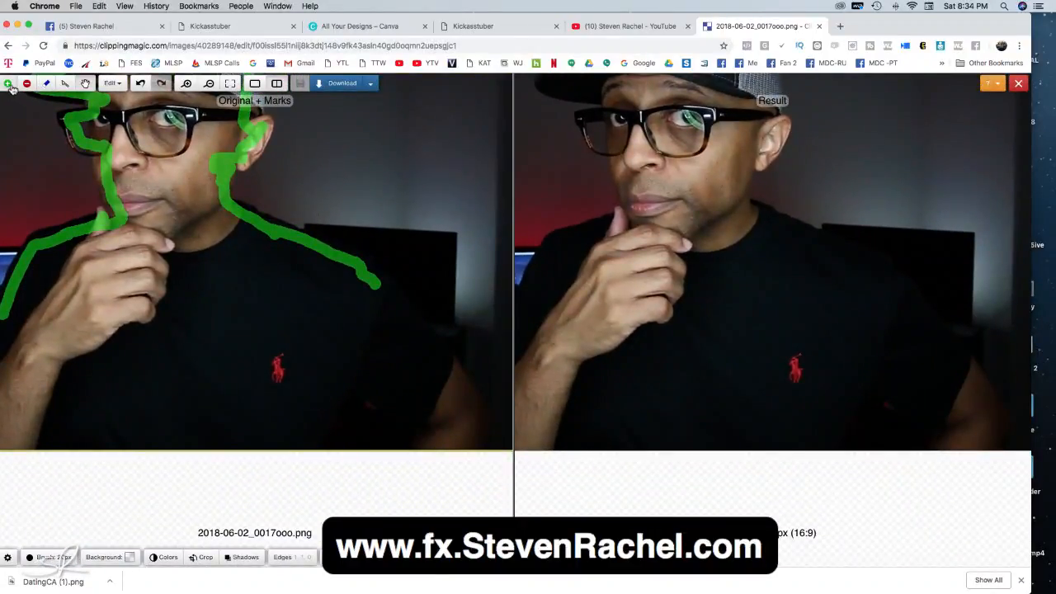
mouse_move(375, 288)
left_mouse_down()
mouse_move(459, 370)
mouse_move(472, 438)
left_mouse_up()
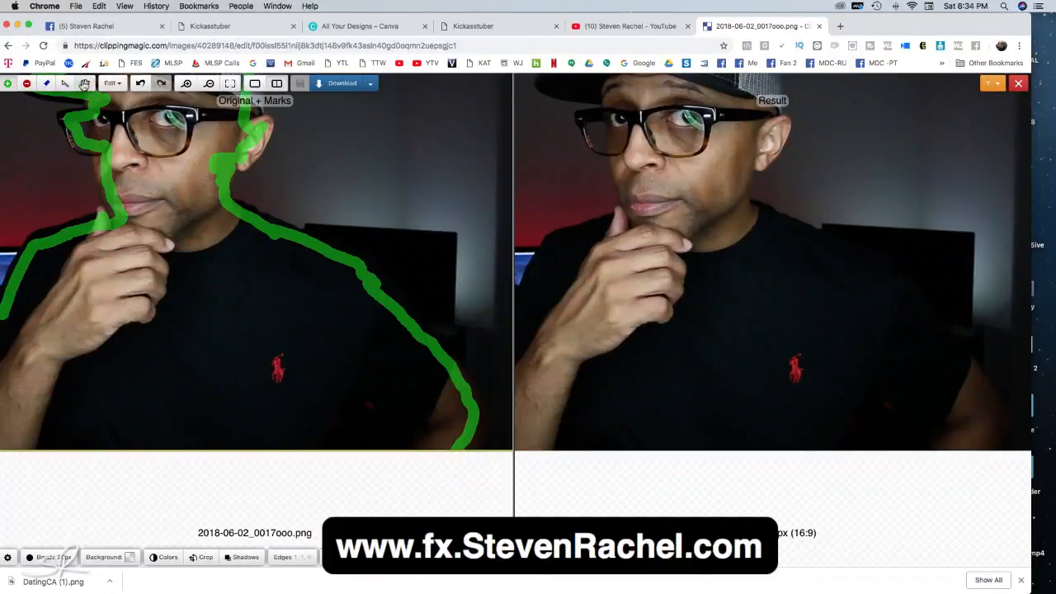
left_click(85, 84)
left_click_drag(55, 174, 274, 145)
left_click(7, 84)
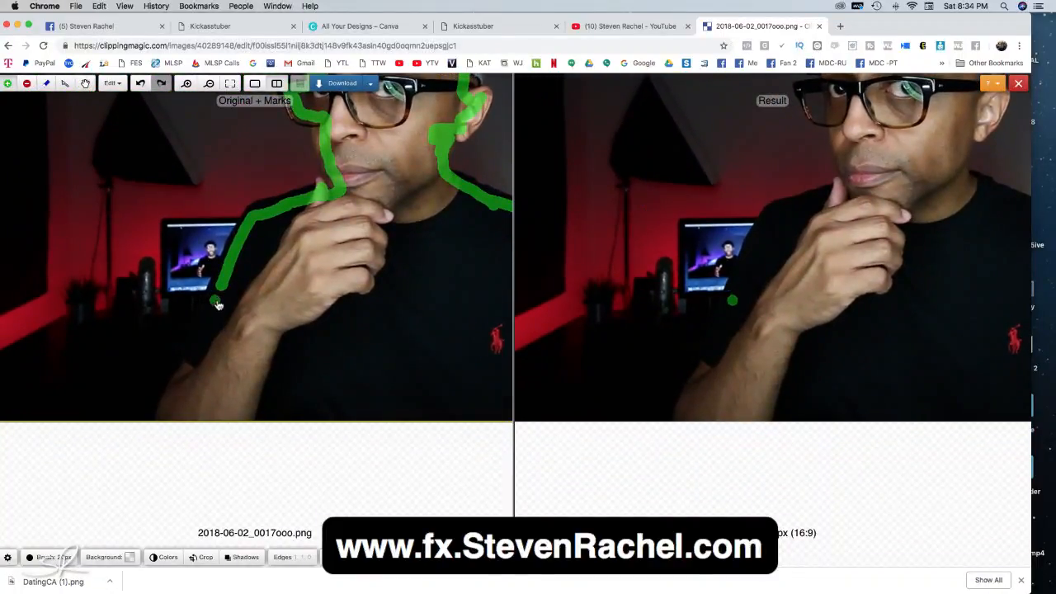
left_click_drag(221, 286, 174, 426)
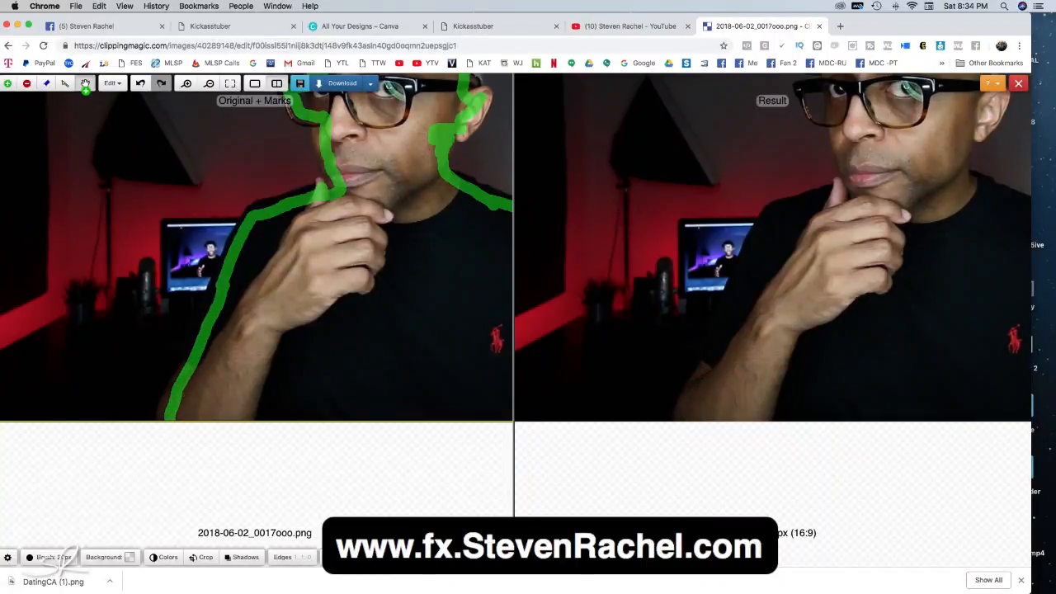
- Paint red remove marks across the background on both sides of the man and around above his cap
left_click(208, 85)
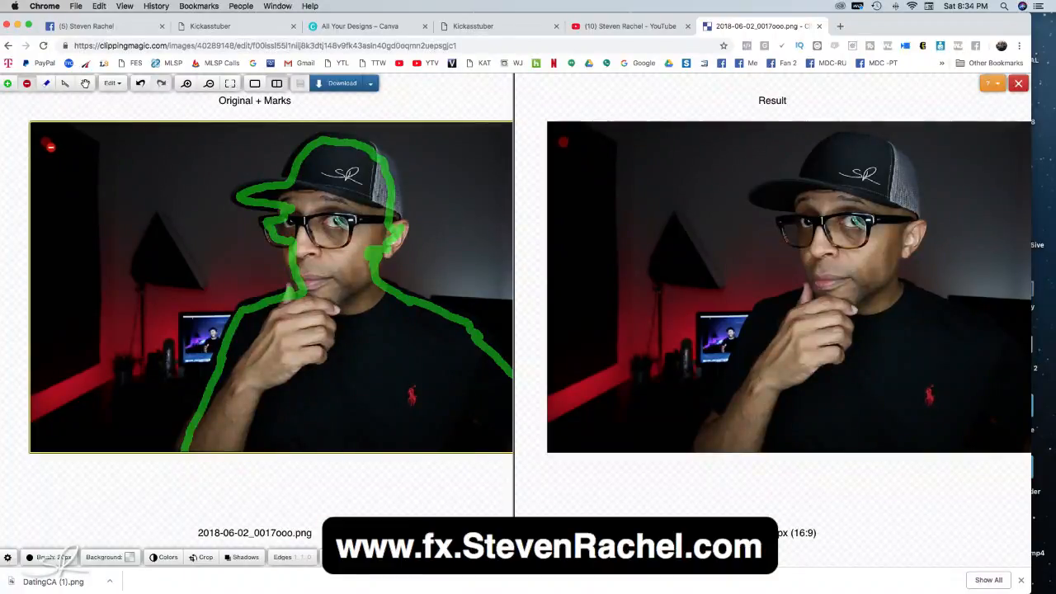
mouse_move(46, 151)
left_mouse_down()
mouse_move(116, 221)
mouse_move(99, 278)
mouse_move(105, 393)
mouse_move(120, 437)
mouse_move(176, 338)
mouse_move(230, 286)
mouse_move(239, 266)
mouse_move(227, 234)
left_mouse_up()
mouse_move(219, 216)
left_mouse_down()
mouse_move(198, 202)
mouse_move(196, 180)
mouse_move(254, 140)
mouse_move(298, 126)
mouse_move(400, 131)
mouse_move(448, 183)
mouse_move(504, 334)
mouse_move(482, 303)
mouse_move(435, 290)
mouse_move(485, 302)
left_mouse_up()
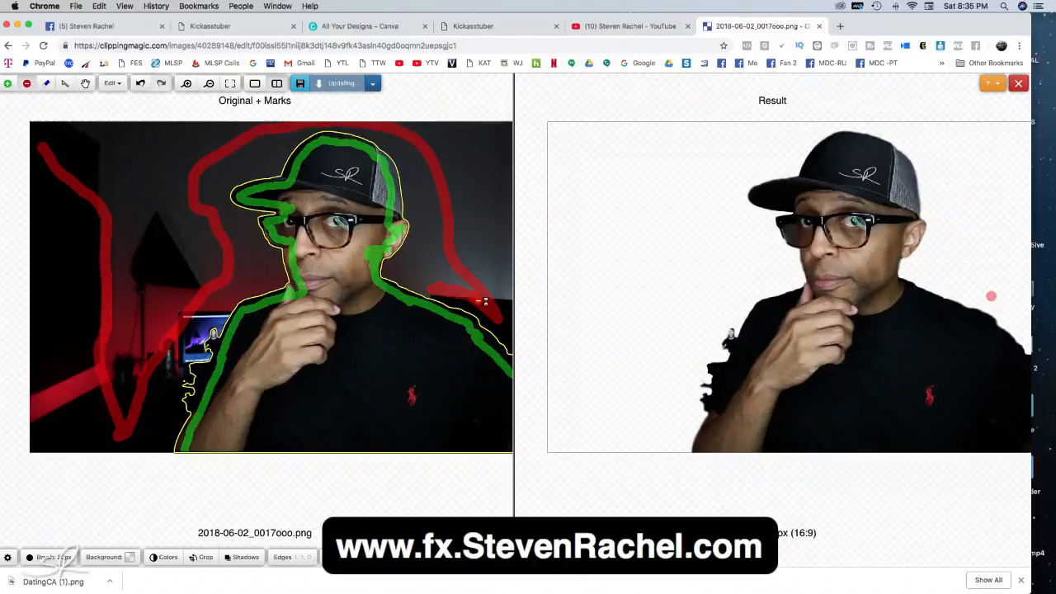
- Add red remove marks over the dark background beside the man's arms, including the area near the small monitor
left_click(85, 84)
left_click_drag(181, 168, 44, 112)
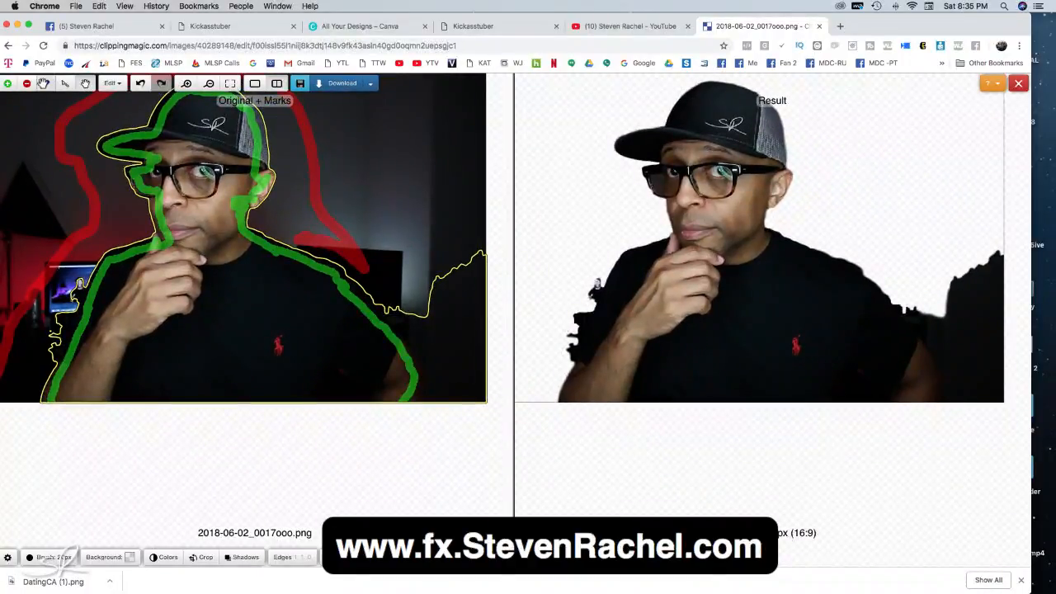
left_click(26, 84)
mouse_move(364, 179)
left_mouse_down()
mouse_move(456, 359)
mouse_move(443, 405)
mouse_move(431, 322)
mouse_move(404, 319)
mouse_move(409, 327)
mouse_move(390, 310)
mouse_move(389, 271)
mouse_move(335, 259)
mouse_move(391, 294)
mouse_move(455, 385)
mouse_move(444, 379)
mouse_move(435, 405)
mouse_move(419, 406)
mouse_move(458, 354)
left_mouse_up()
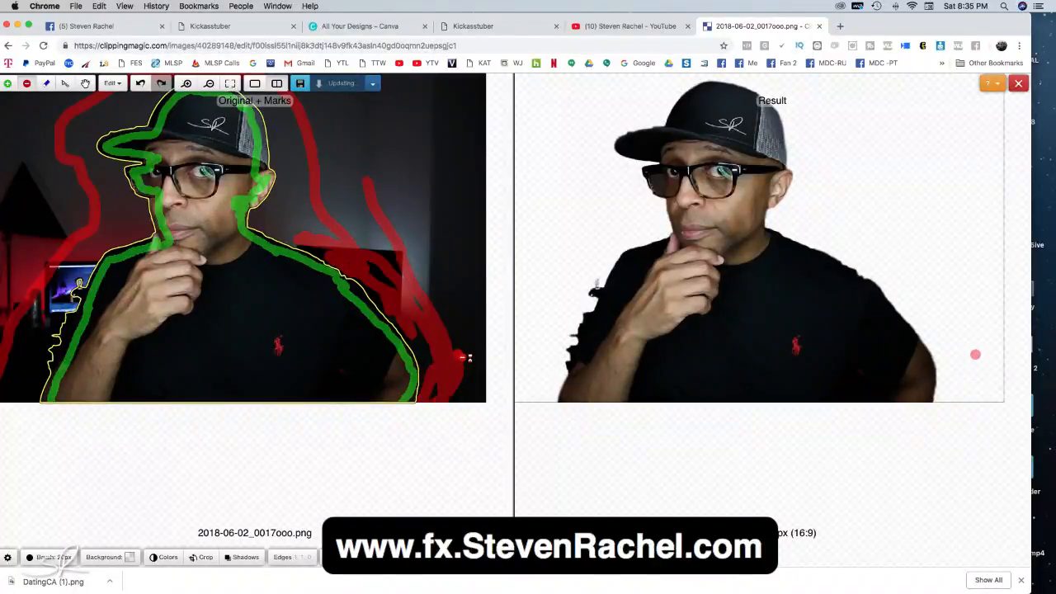
mouse_move(68, 272)
left_mouse_down()
mouse_move(59, 347)
mouse_move(42, 365)
left_mouse_up()
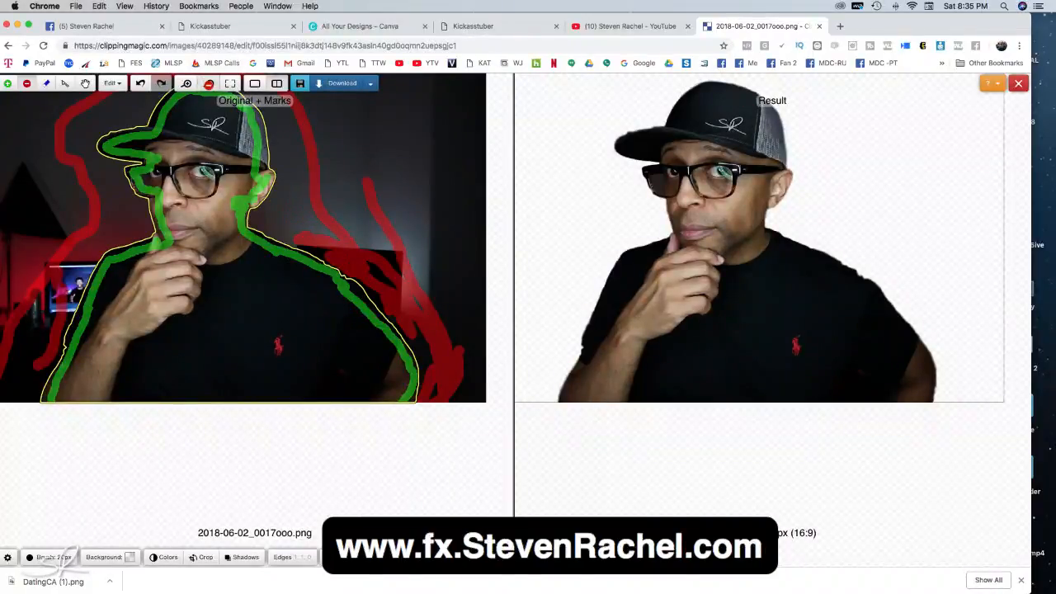
- Check the cutout's edges up close and download the clipped result
left_click(186, 83)
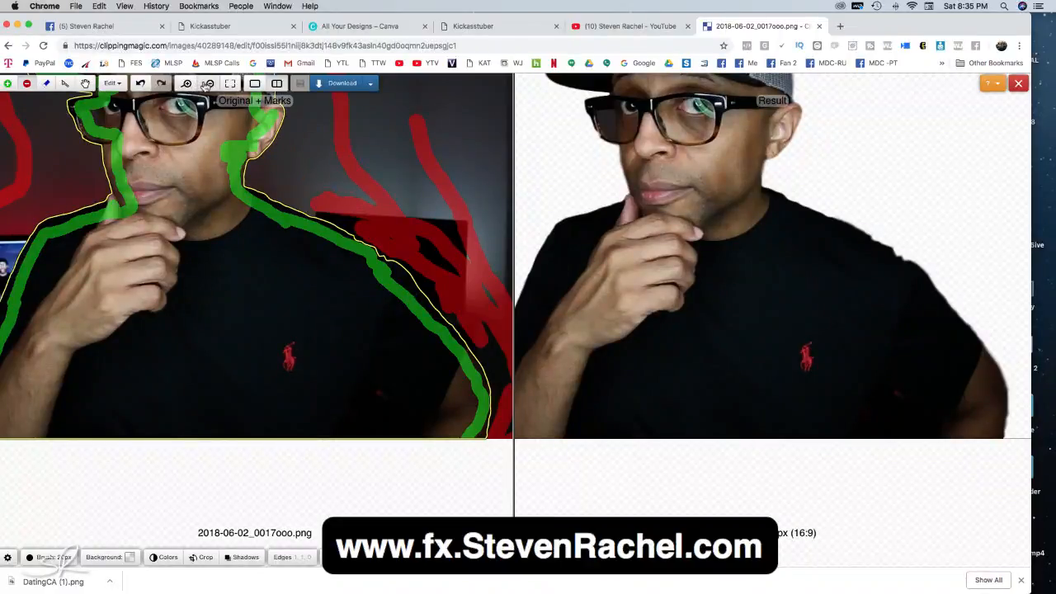
left_click(210, 84)
left_click(85, 83)
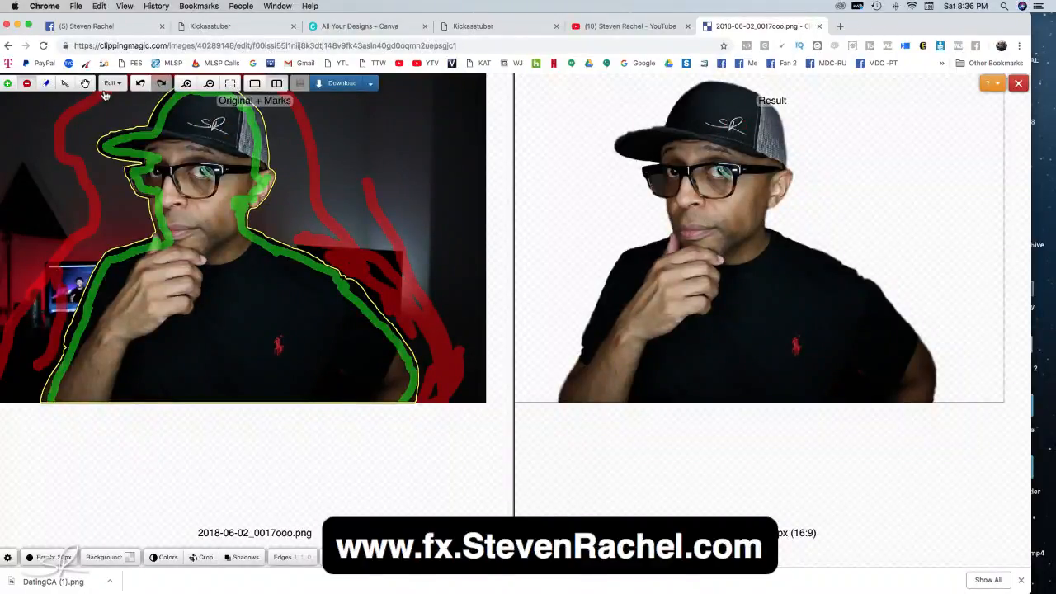
left_click(209, 83)
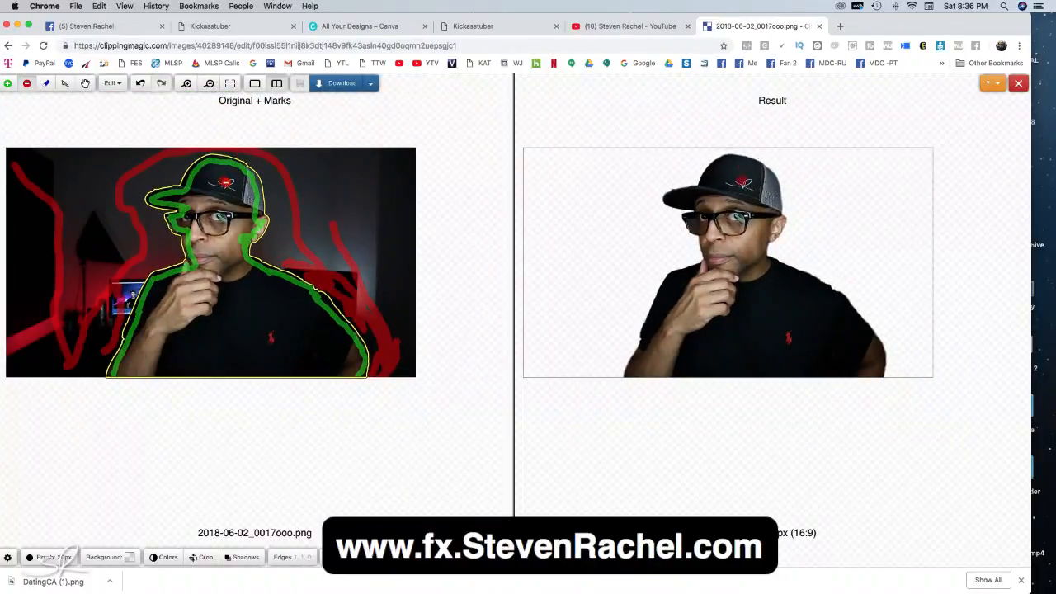
left_click(85, 83)
left_click_drag(142, 237, 177, 241)
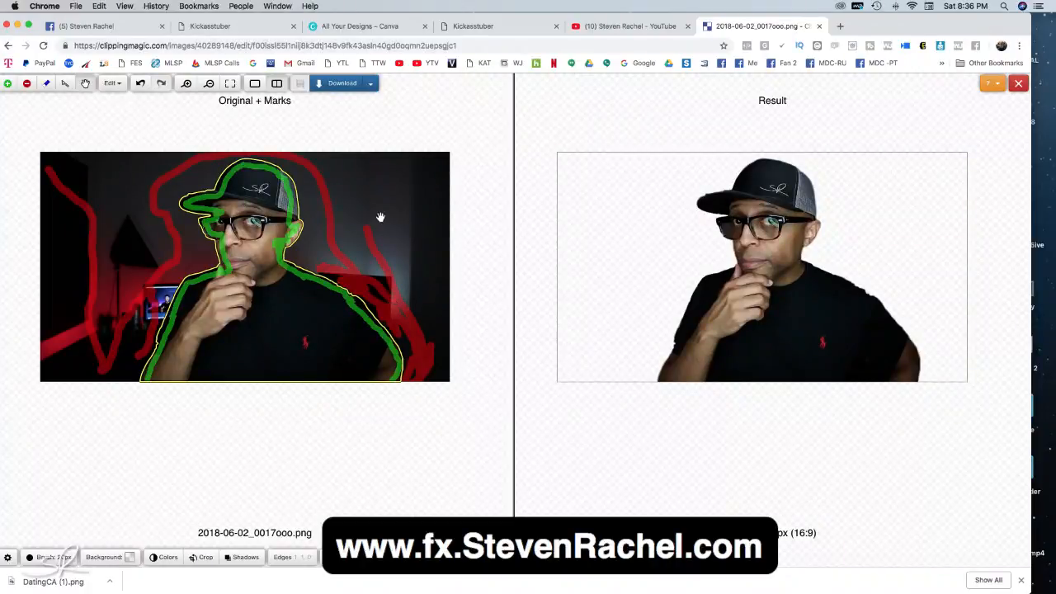
left_click(337, 85)
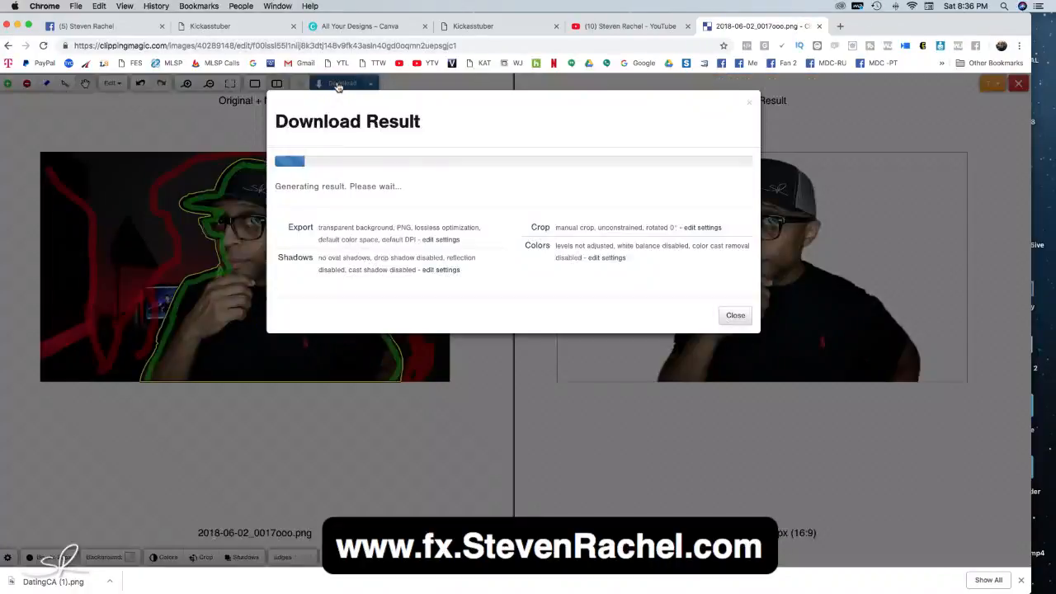
left_click(391, 198)
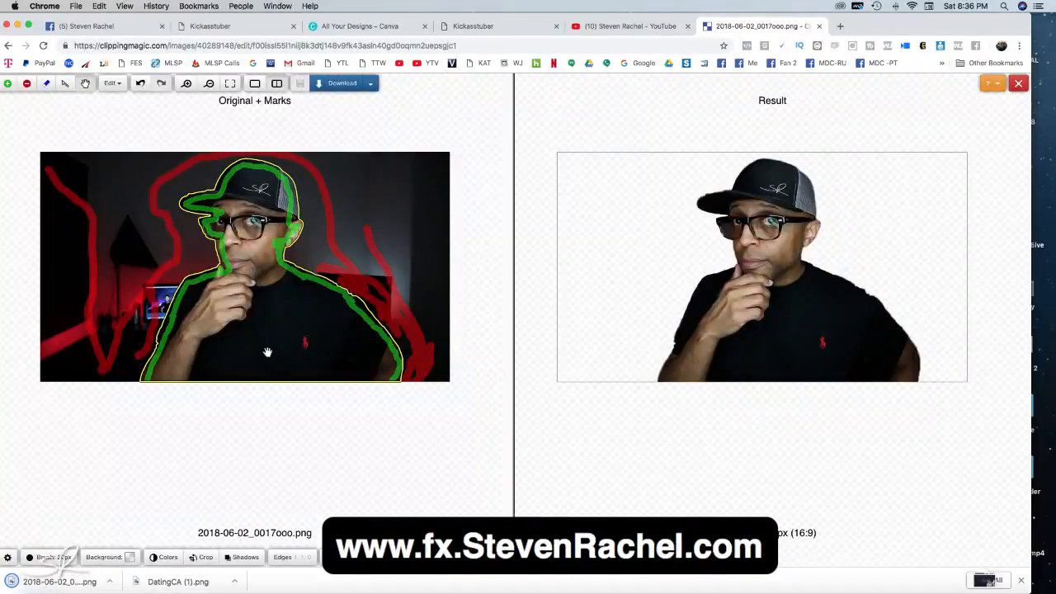
- Switch back to the KickassTuber templates, open Fancy Vlog Thumbnail 3 for editing and hide its Cutout Image layer
left_click(474, 27)
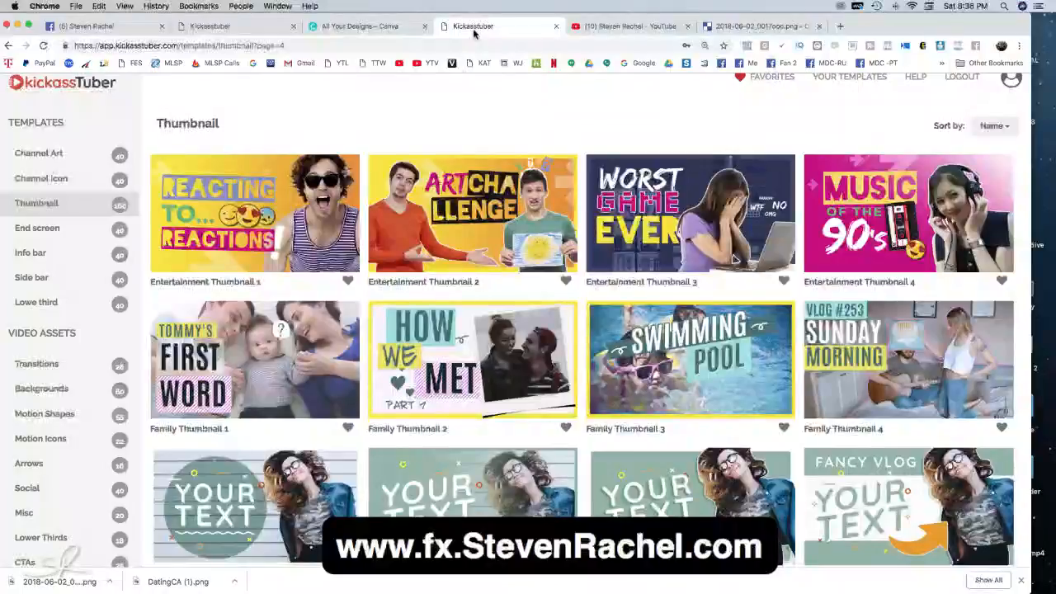
scroll(490, 183, "down", 3)
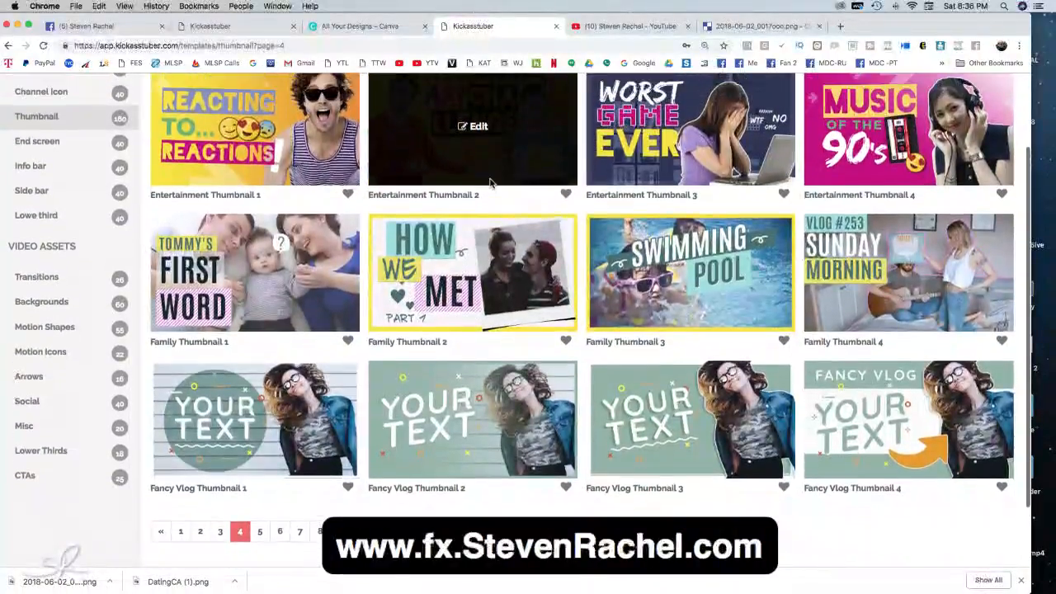
scroll(490, 183, "up", 1)
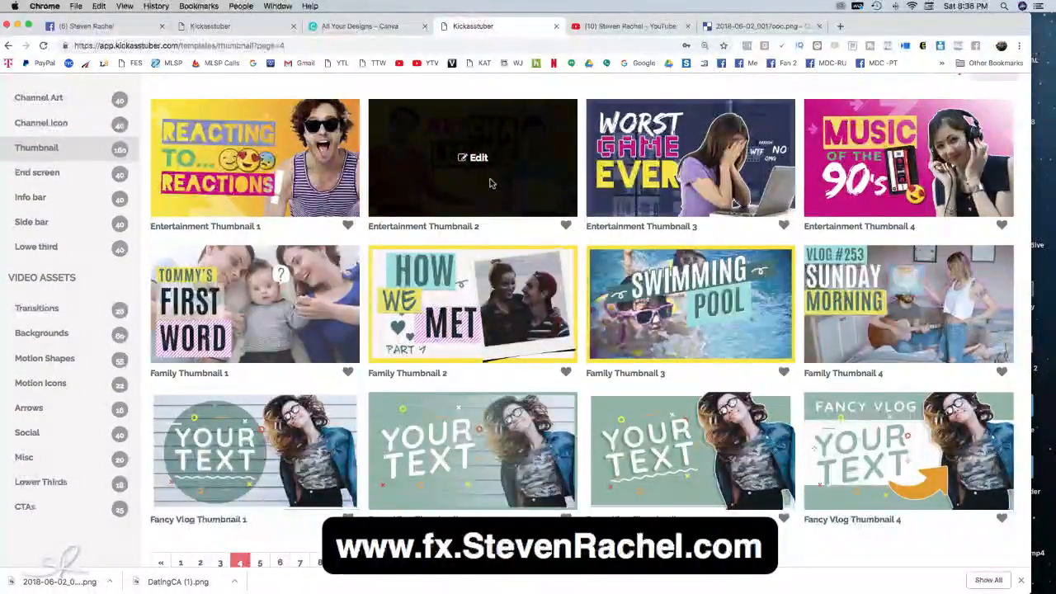
scroll(489, 183, "down", 1)
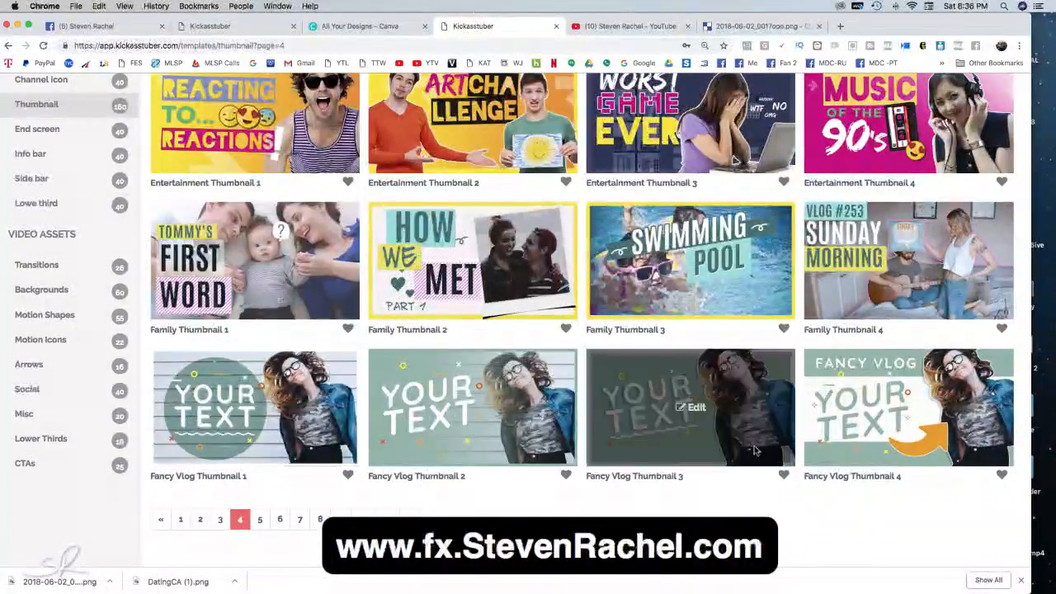
left_click(694, 411)
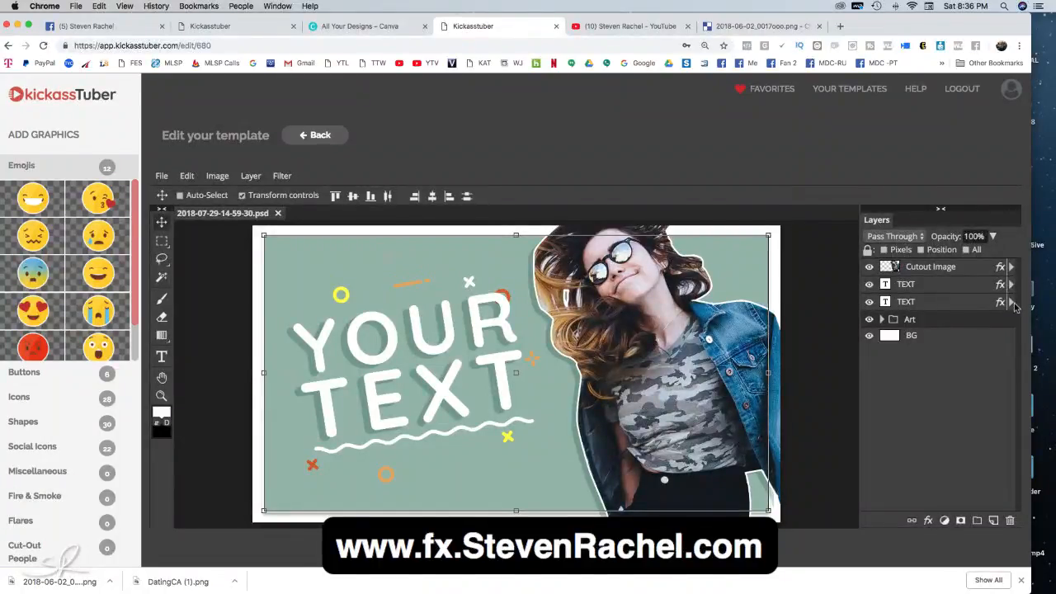
left_click(881, 320)
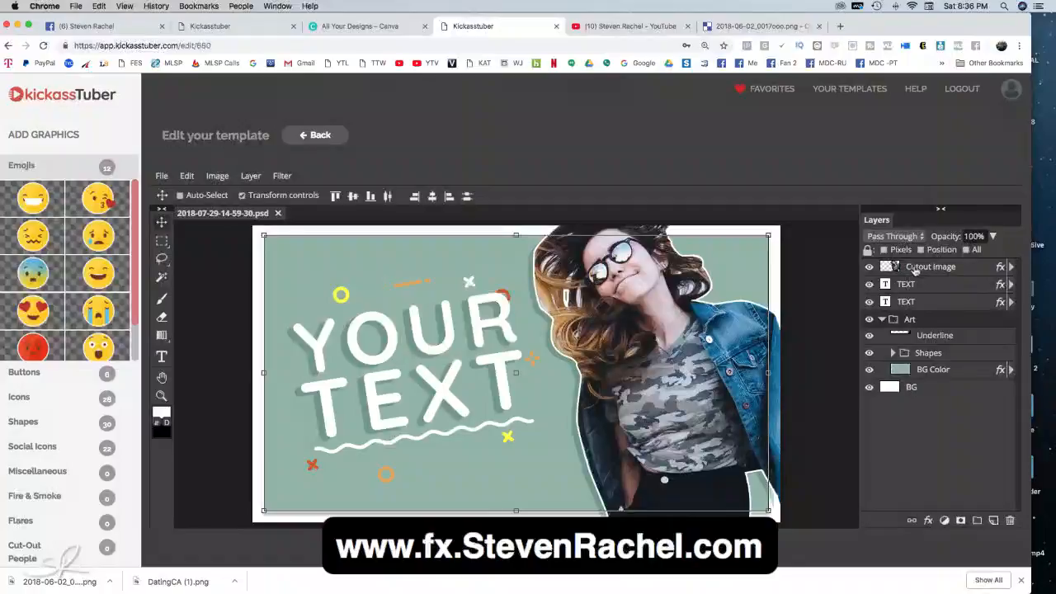
left_click(869, 267)
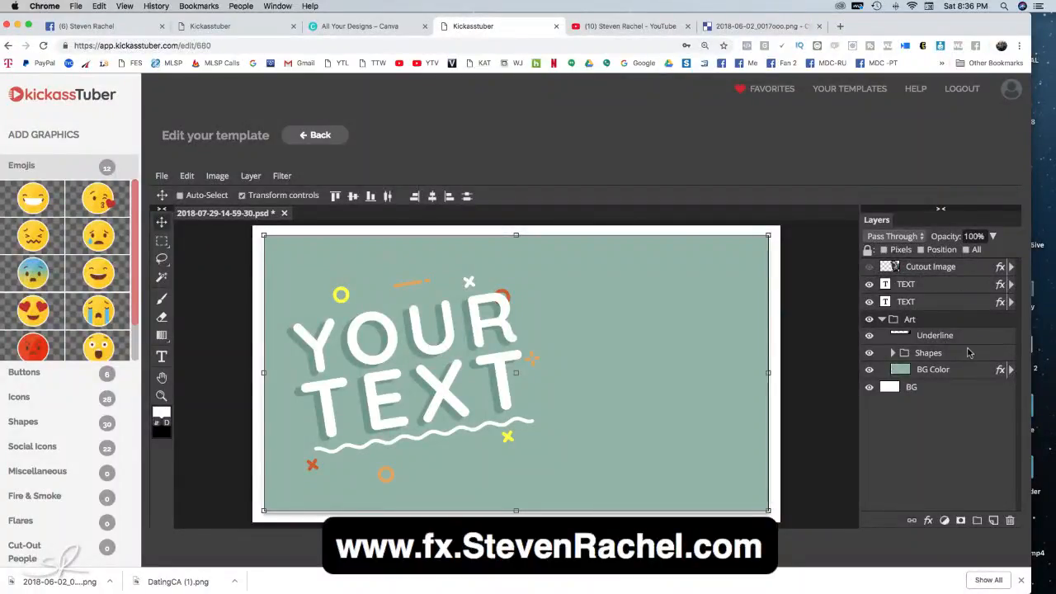
- View the downloaded 2018-06-02_0017ooo_clipped_rev_1.png in Preview and close it along with the GamingTN4.png window
left_click(109, 583)
left_click(121, 568)
left_click_drag(217, 31, 131, 31)
left_click_drag(197, 80, 918, 373)
left_click(59, 581)
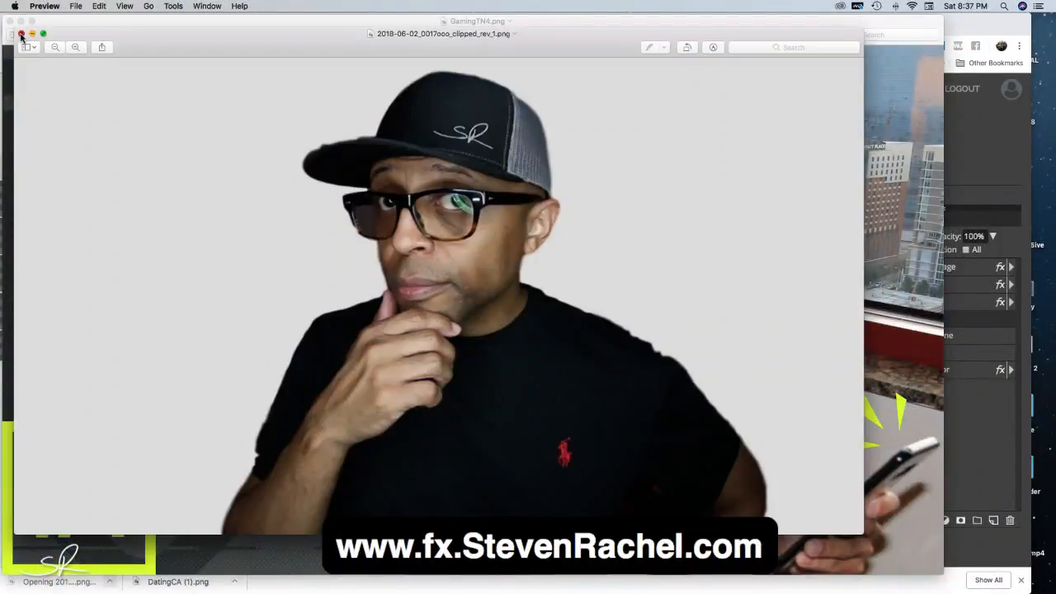
left_click(21, 35)
left_click(10, 22)
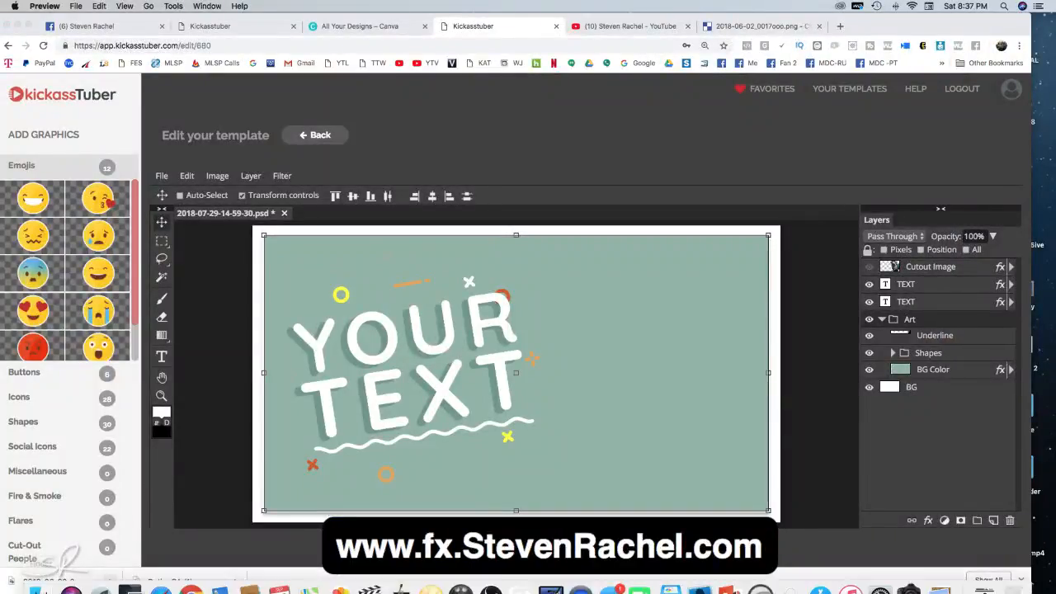
- Place 2018-06-02_0017ooo_clipped_rev_1.png from Downloads into the template, beside the text on its right, enlarged to about 126% with linked proportions
left_click(38, 582)
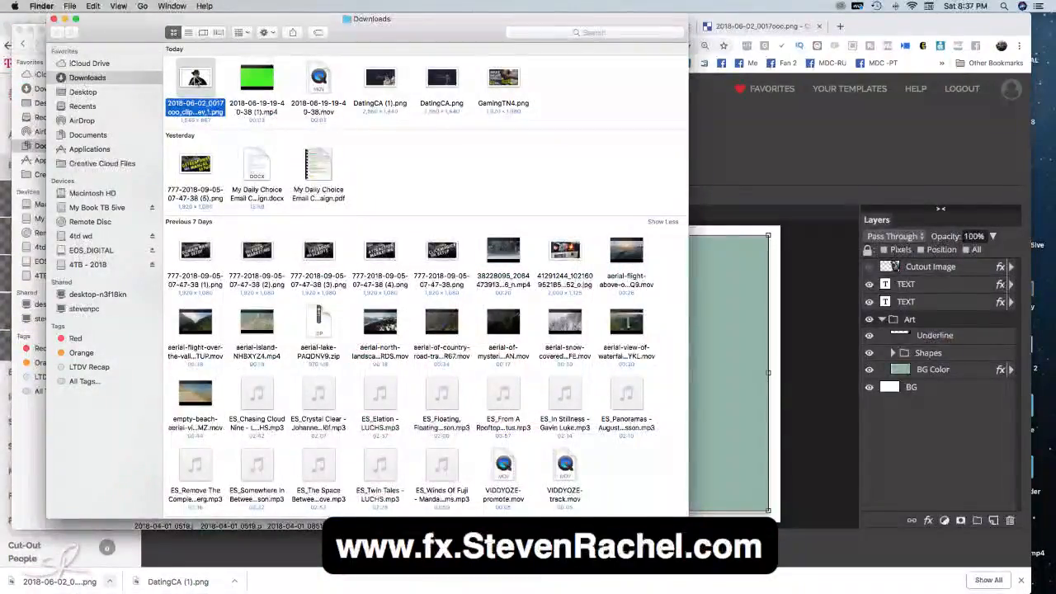
left_click_drag(195, 78, 922, 264)
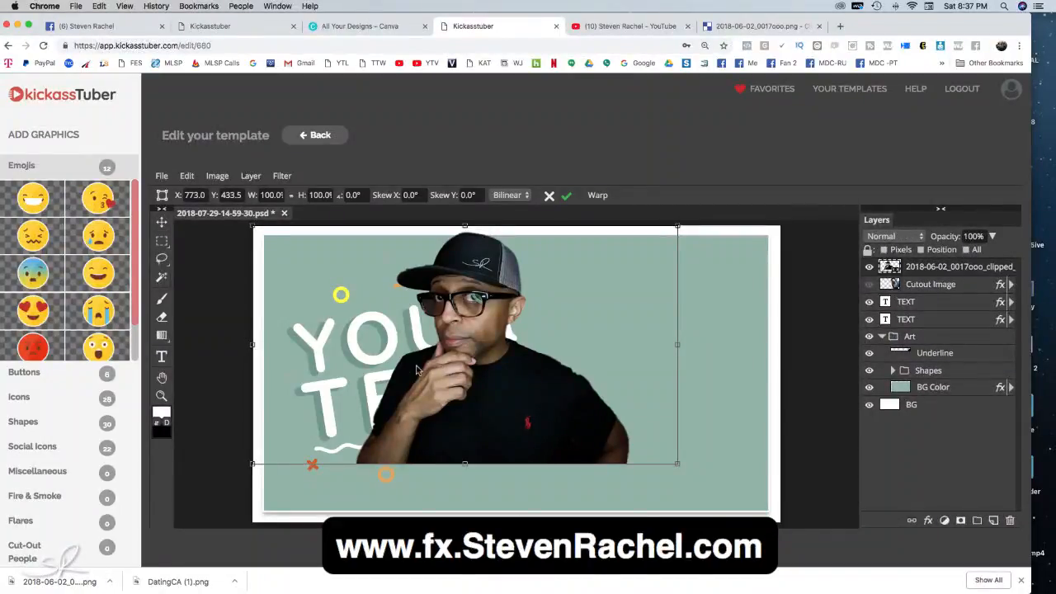
left_click_drag(421, 371, 642, 429)
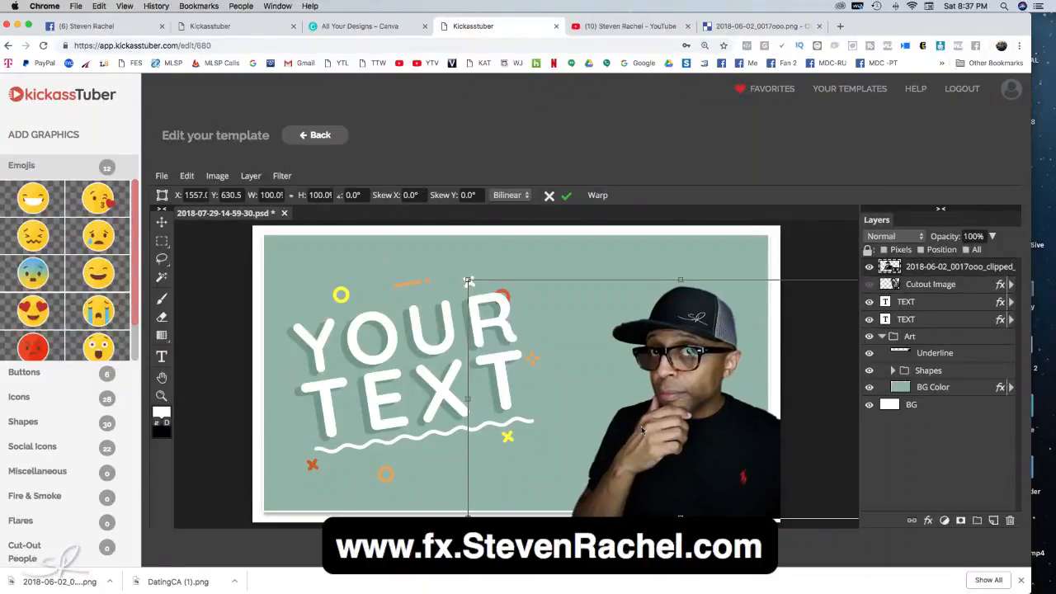
left_click_drag(467, 281, 360, 221)
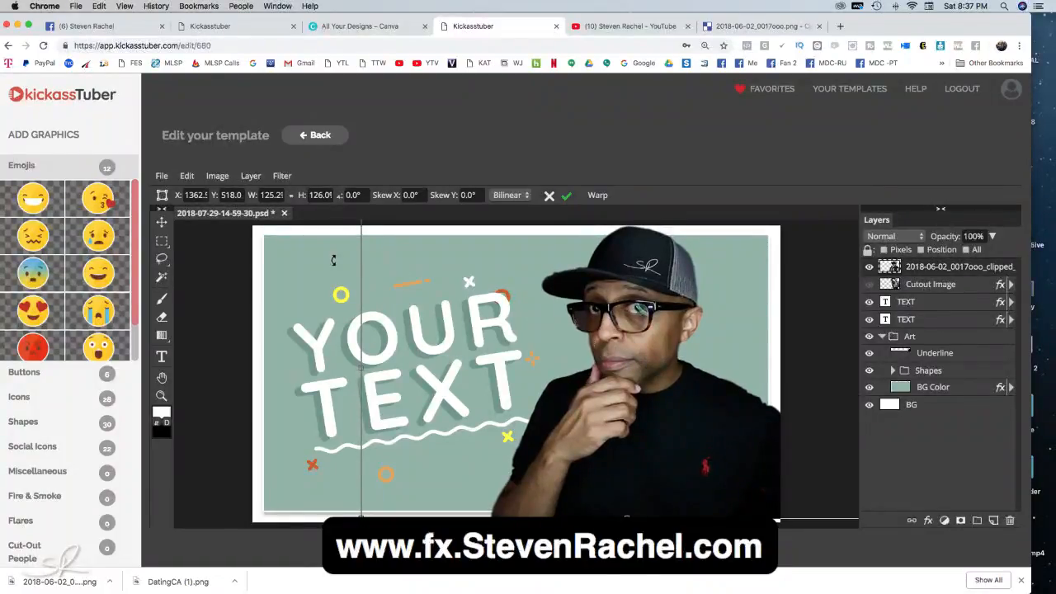
left_click(292, 198)
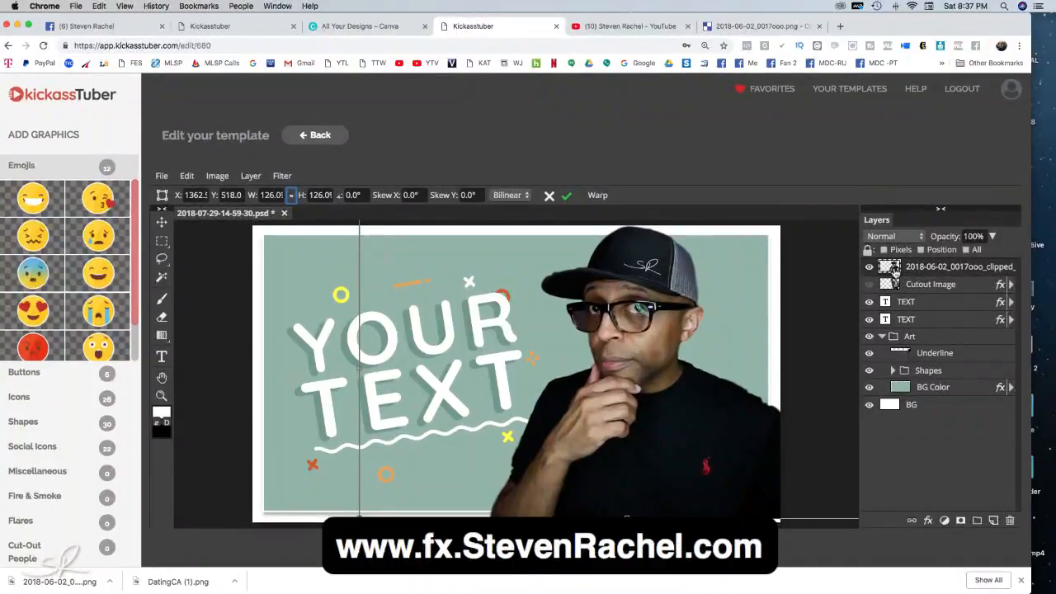
- Add a Stroke layer style around the man's cutout
right_click(895, 273)
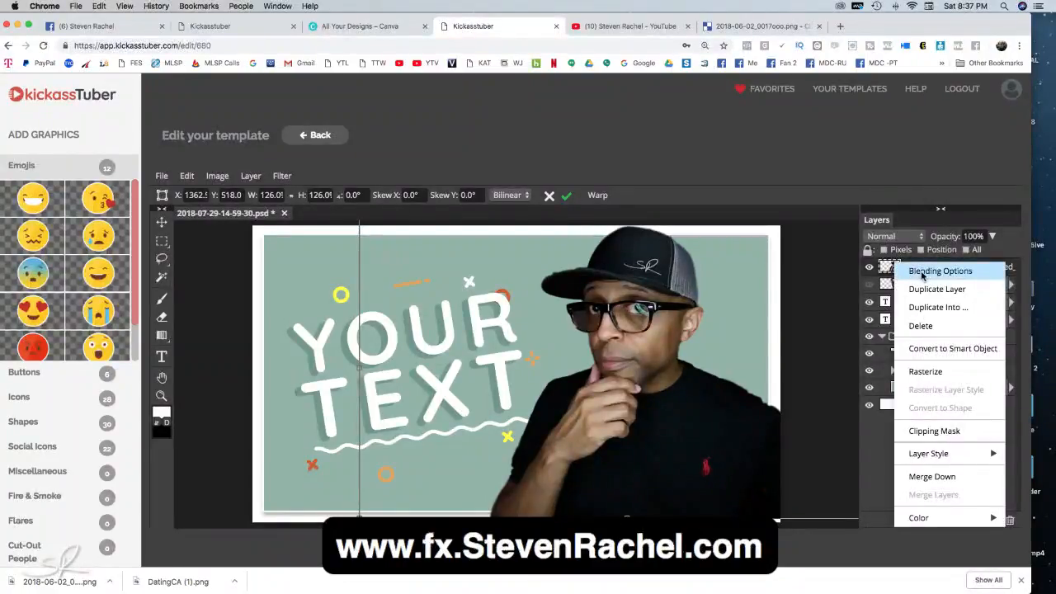
left_click(922, 274)
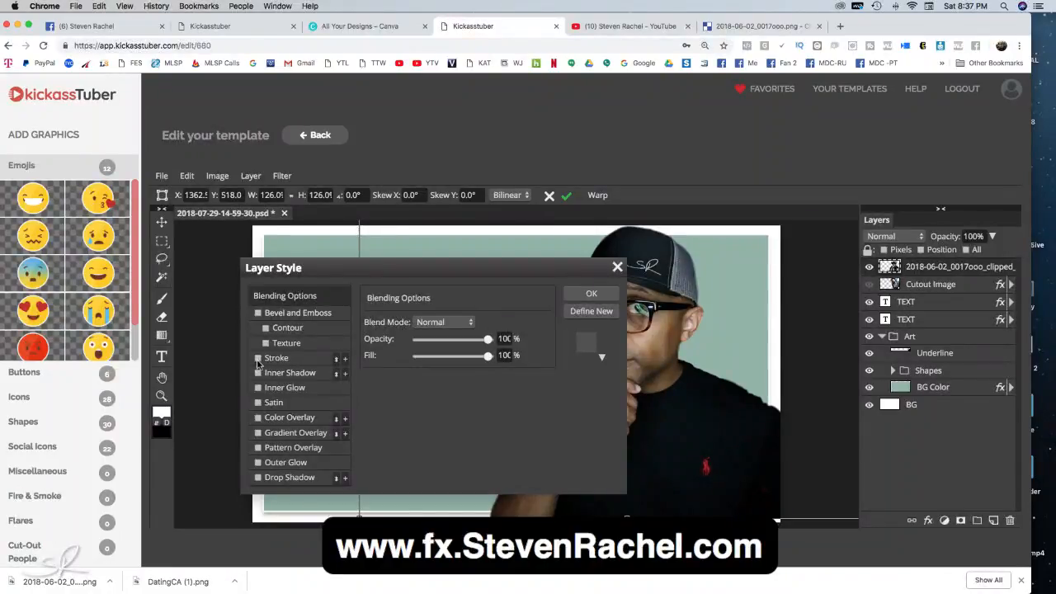
left_click(257, 359)
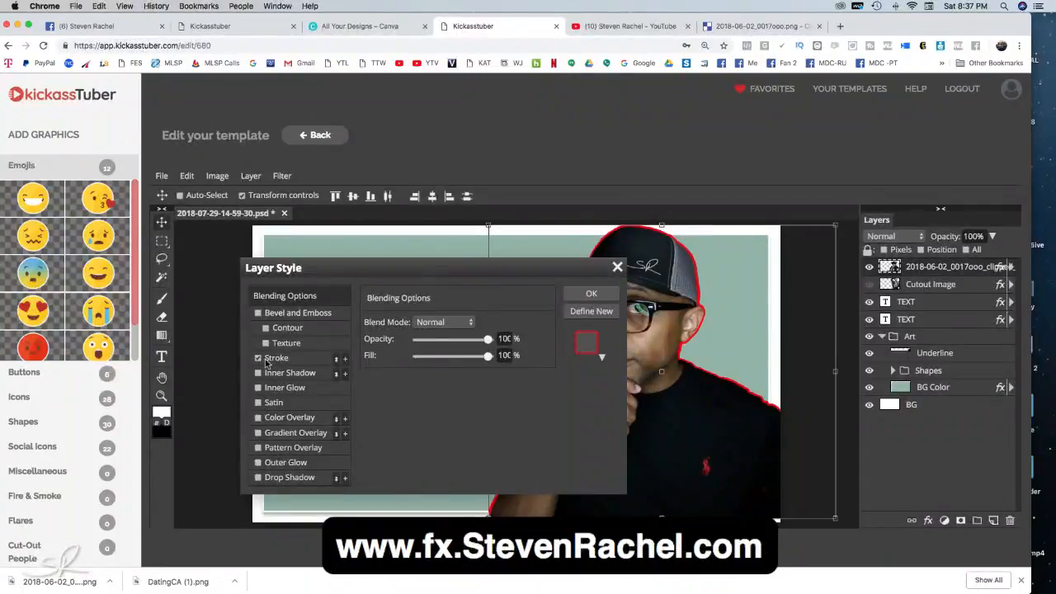
left_click(590, 295)
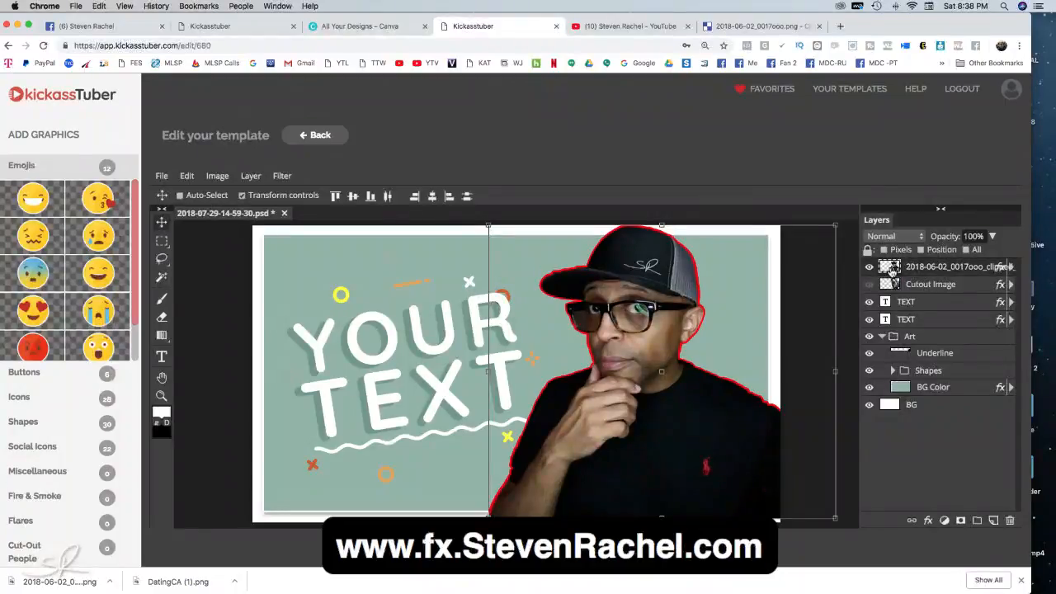
- Look through the cutout layer's blending options, style presets and layer color choices for a stroke color setting
right_click(892, 270)
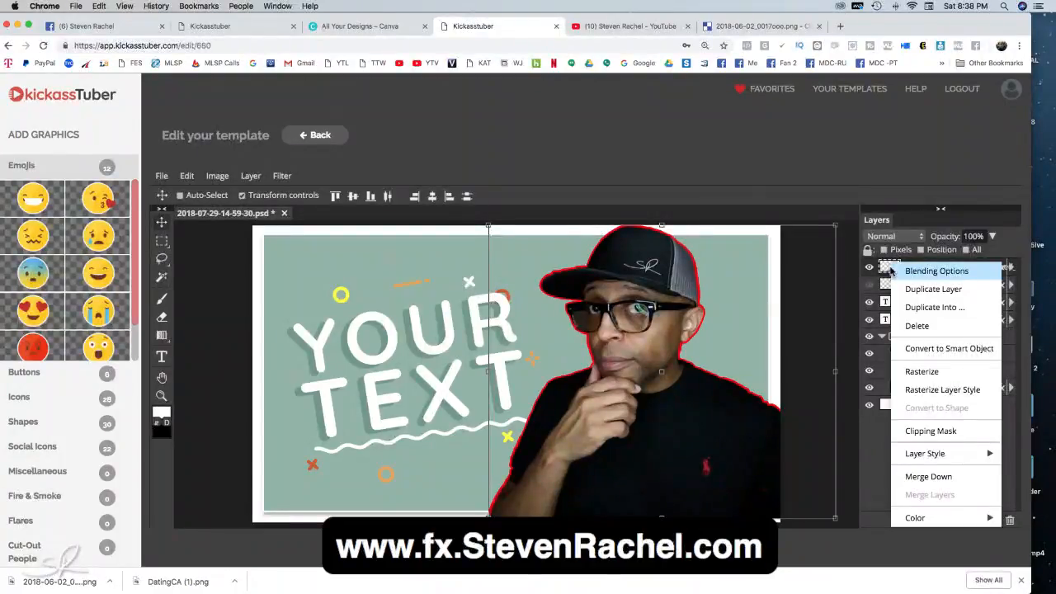
left_click(915, 274)
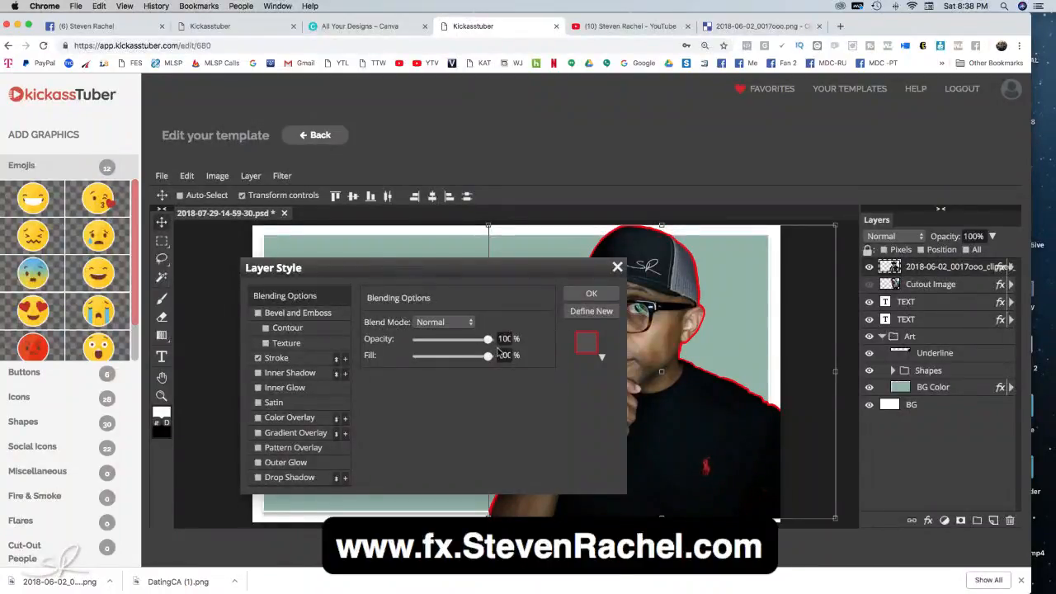
left_click(589, 353)
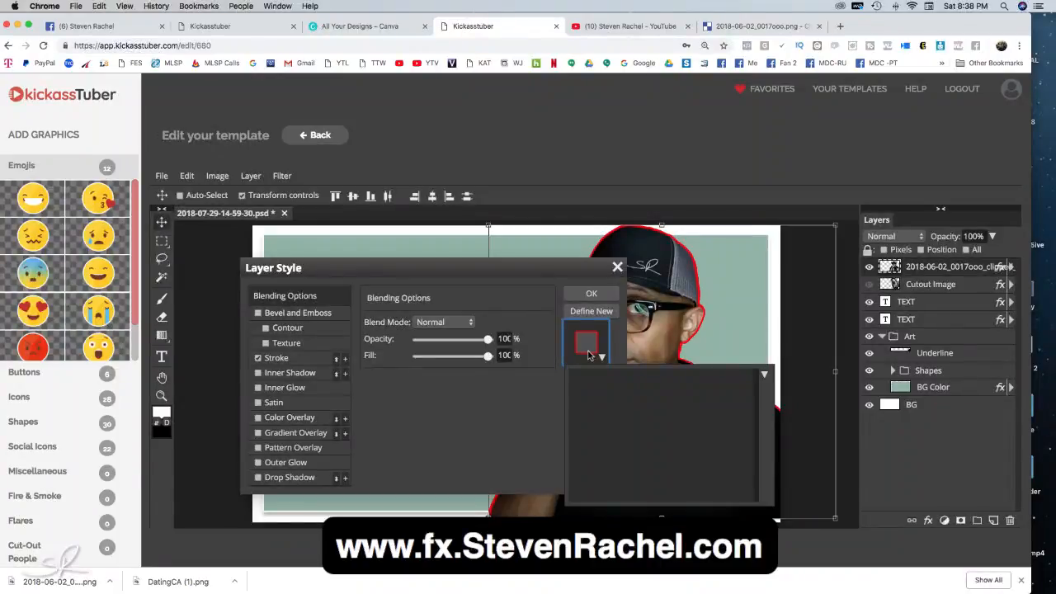
left_click(617, 266)
left_click(617, 267)
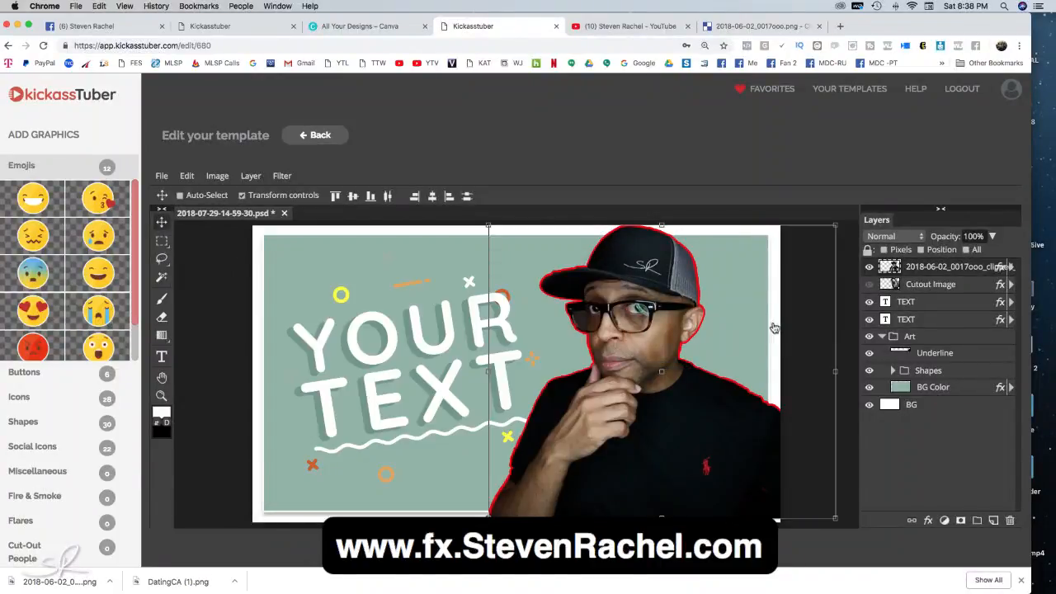
right_click(889, 269)
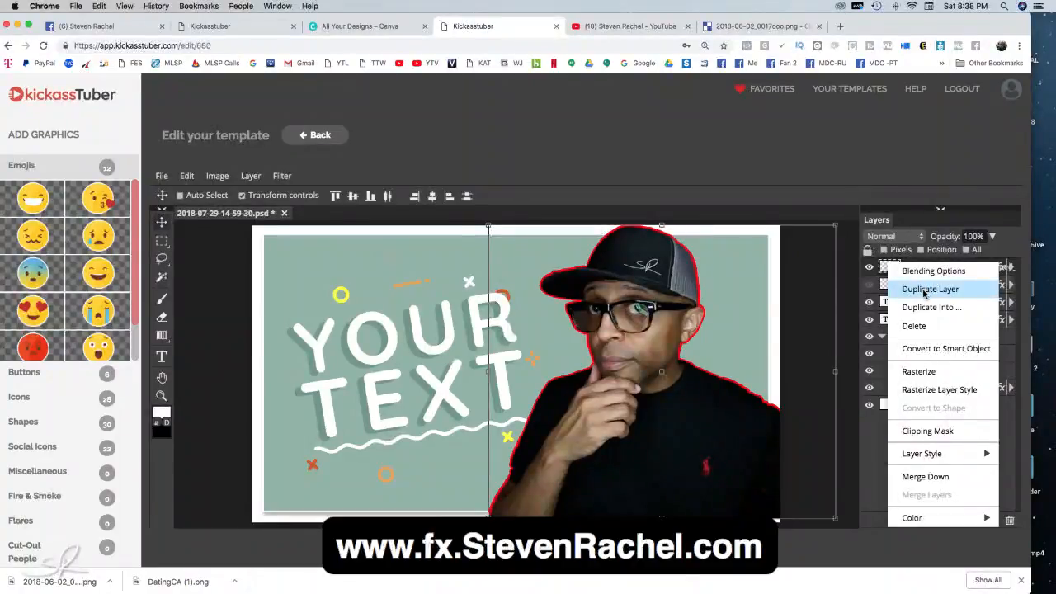
mouse_move(930, 518)
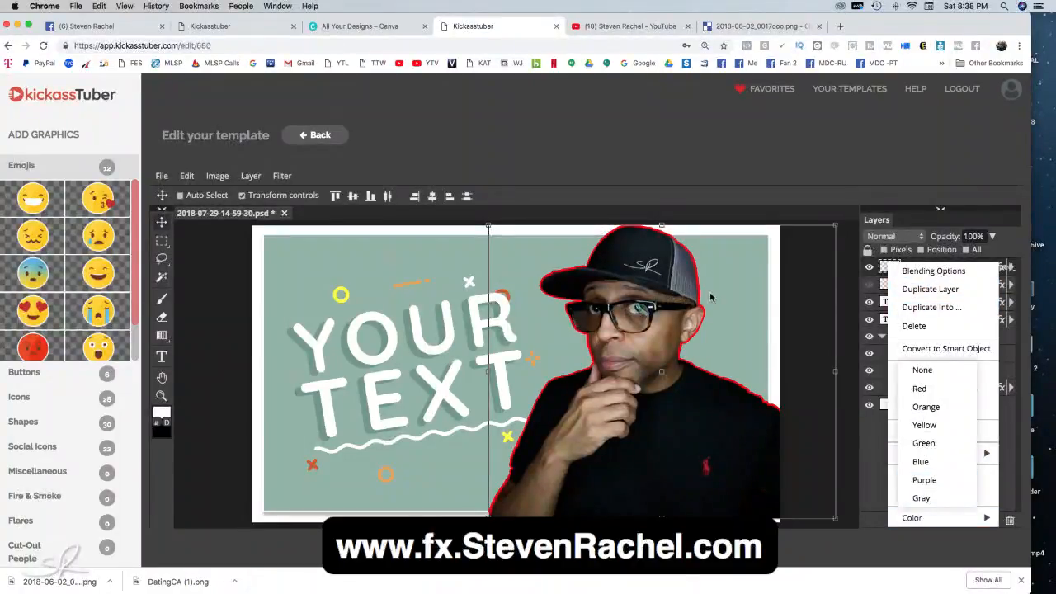
left_click(818, 220)
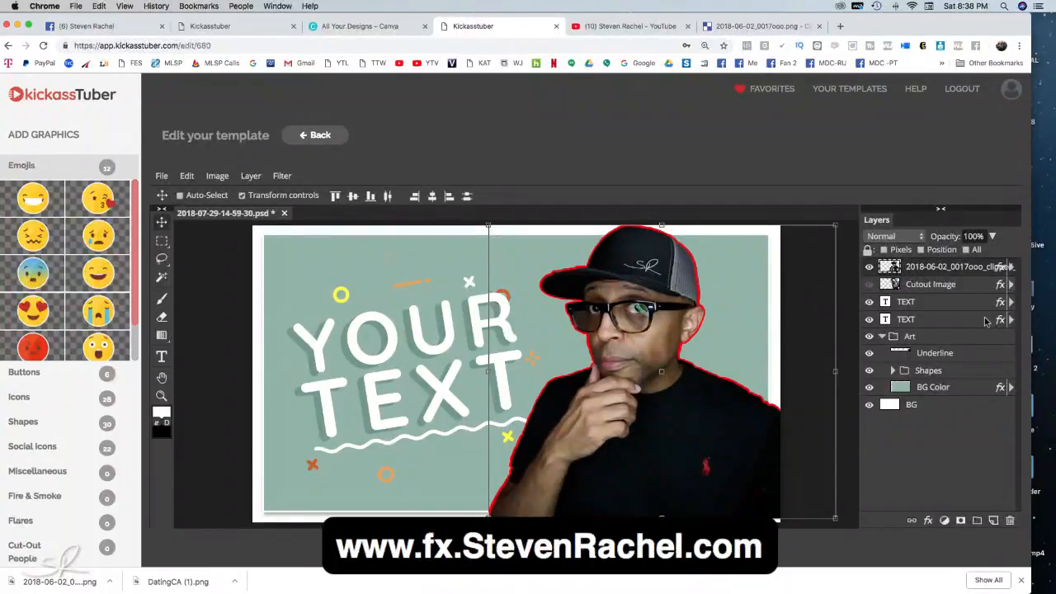
- Examine the cutout layer's style settings again, including the preset list and its .ASL options, and close them
right_click(893, 269)
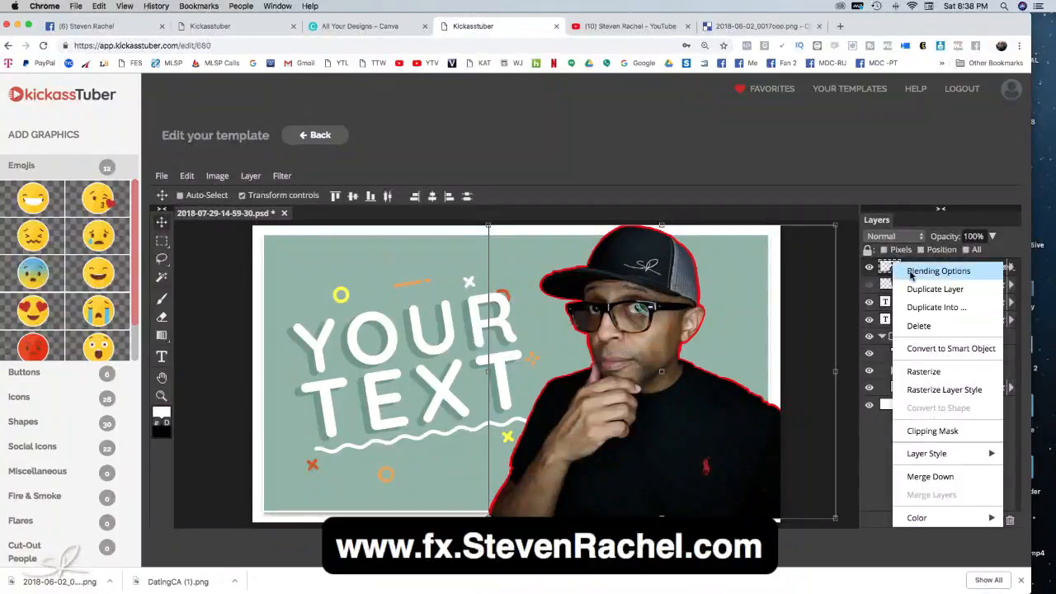
left_click(910, 272)
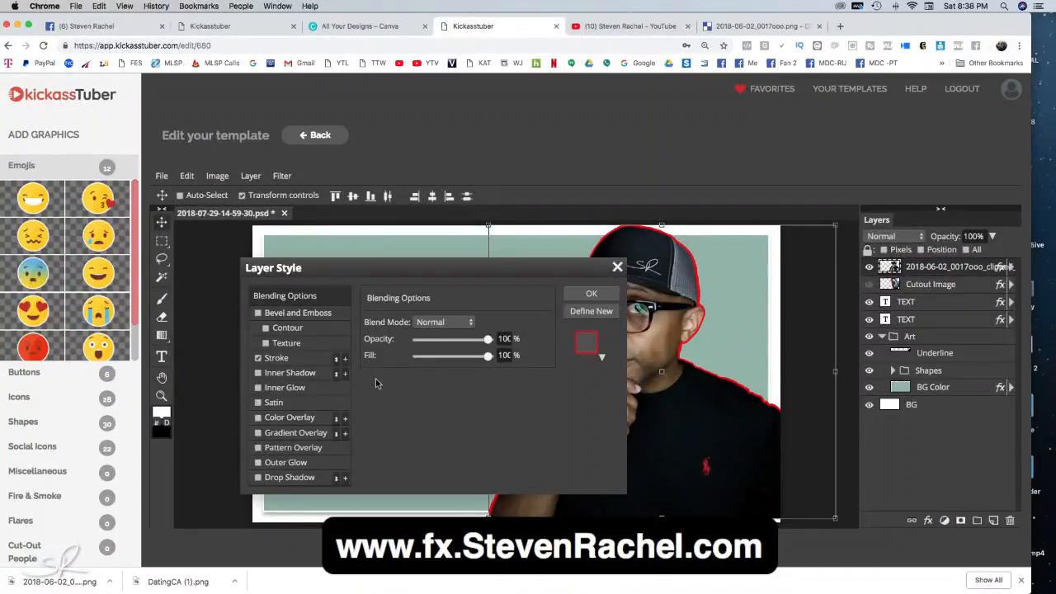
scroll(276, 449, "down", 3)
scroll(276, 450, "up", 3)
left_click(602, 357)
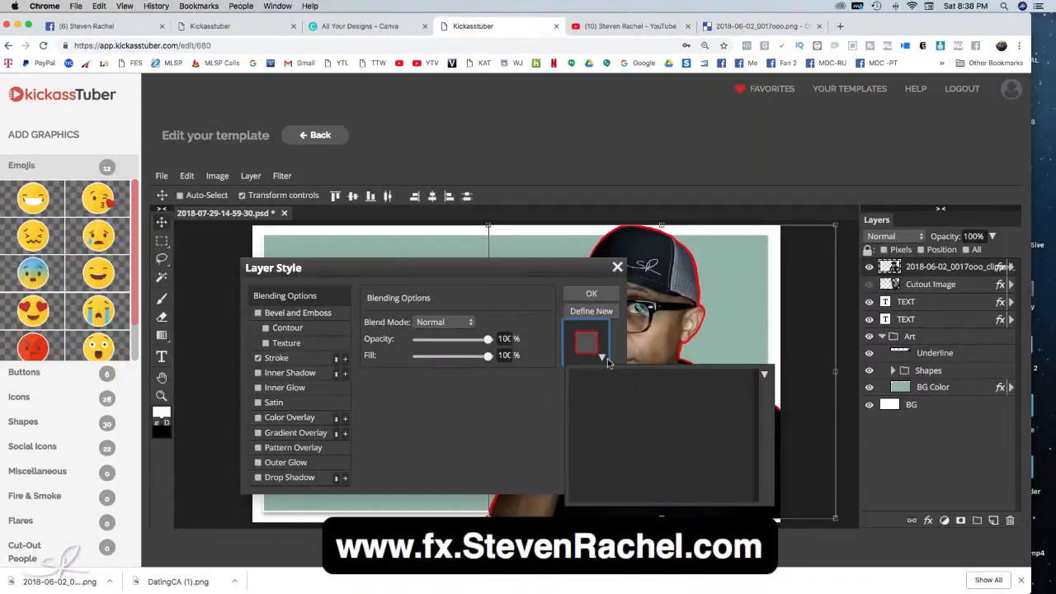
left_click(764, 377)
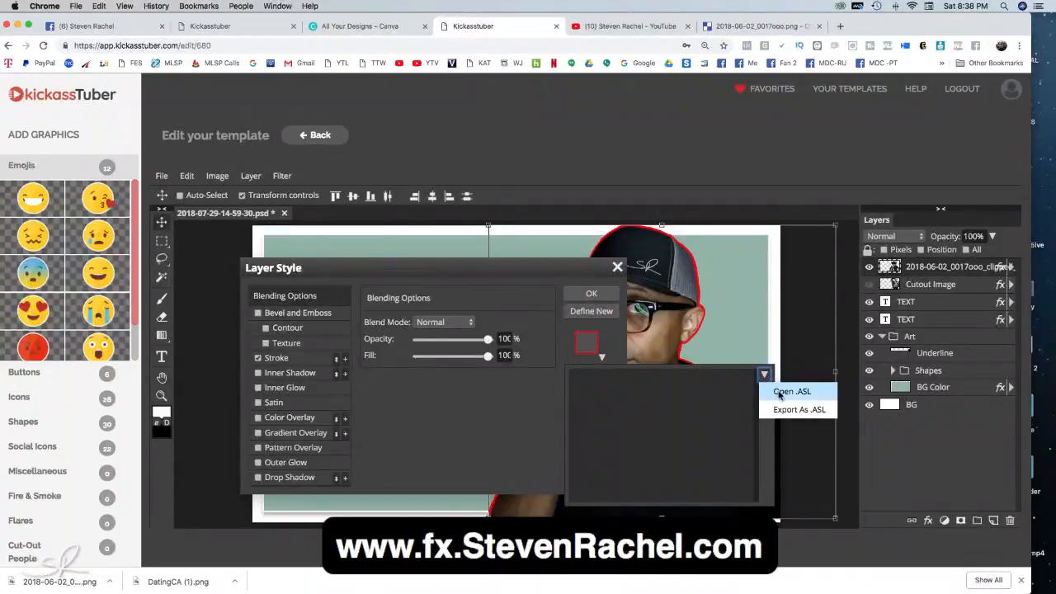
left_click(583, 347)
left_click(582, 347)
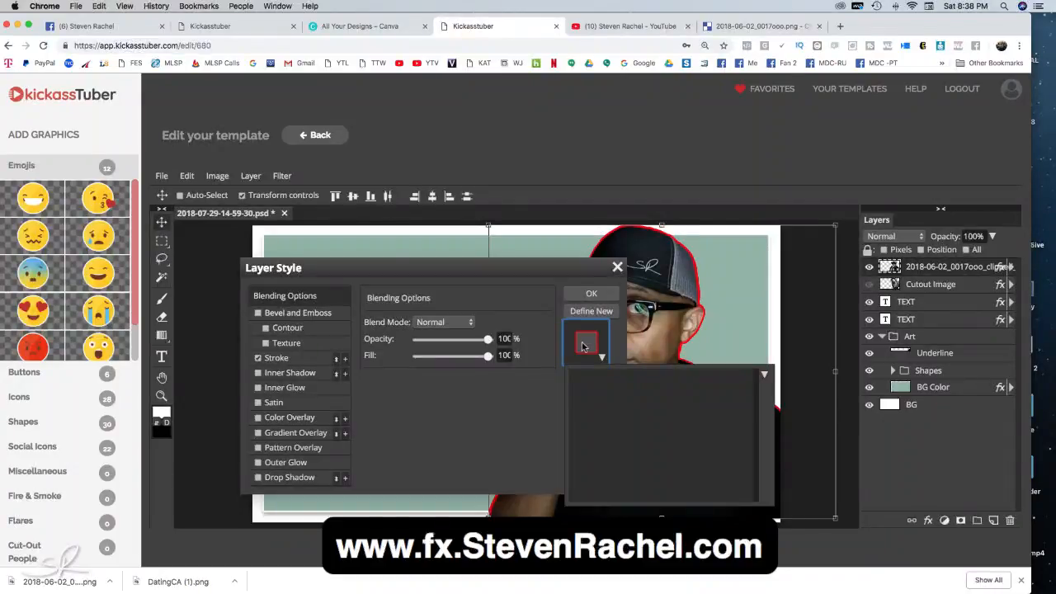
right_click(582, 346)
left_click(620, 269)
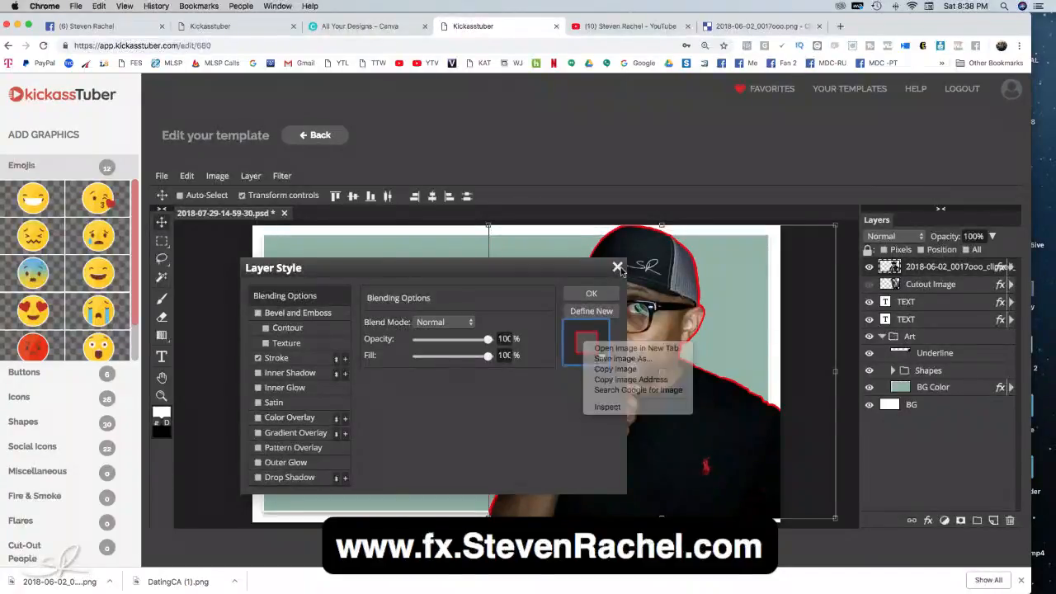
left_click(617, 268)
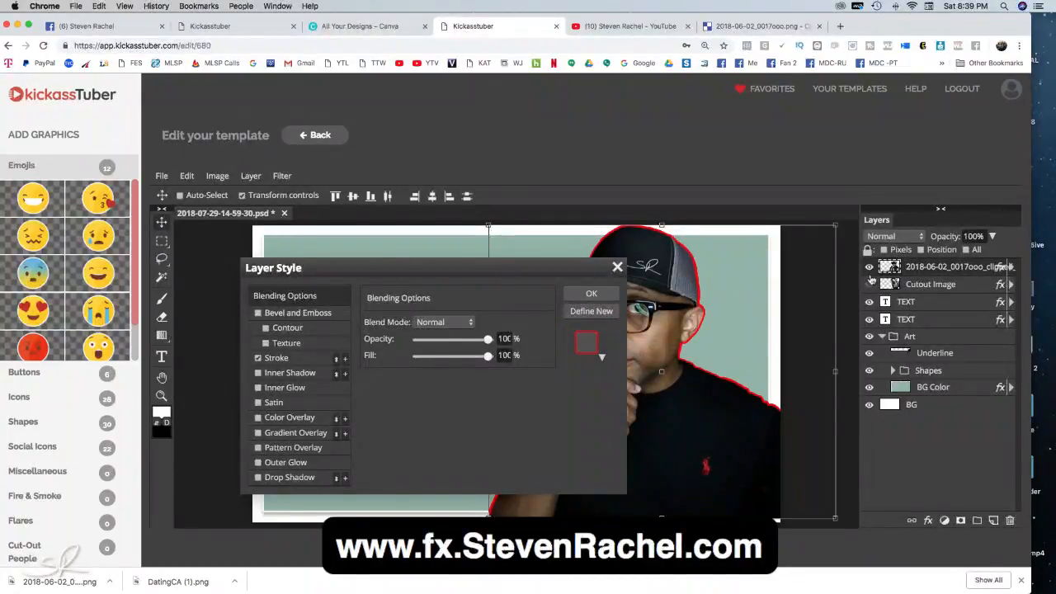
- Set the cutout layer's color label to Yellow
right_click(892, 268)
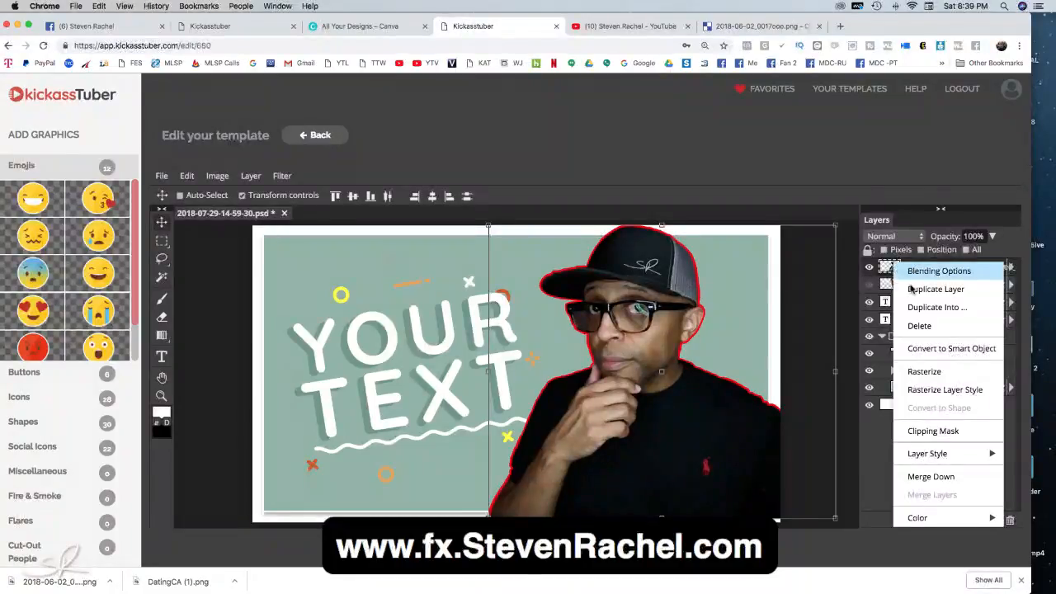
mouse_move(923, 518)
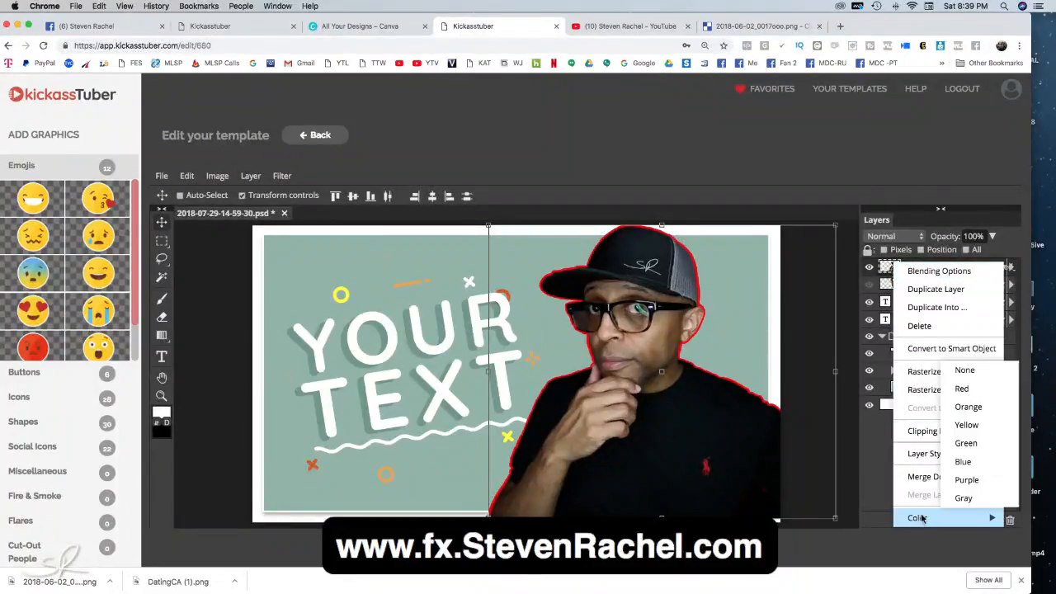
left_click(965, 425)
right_click(897, 270)
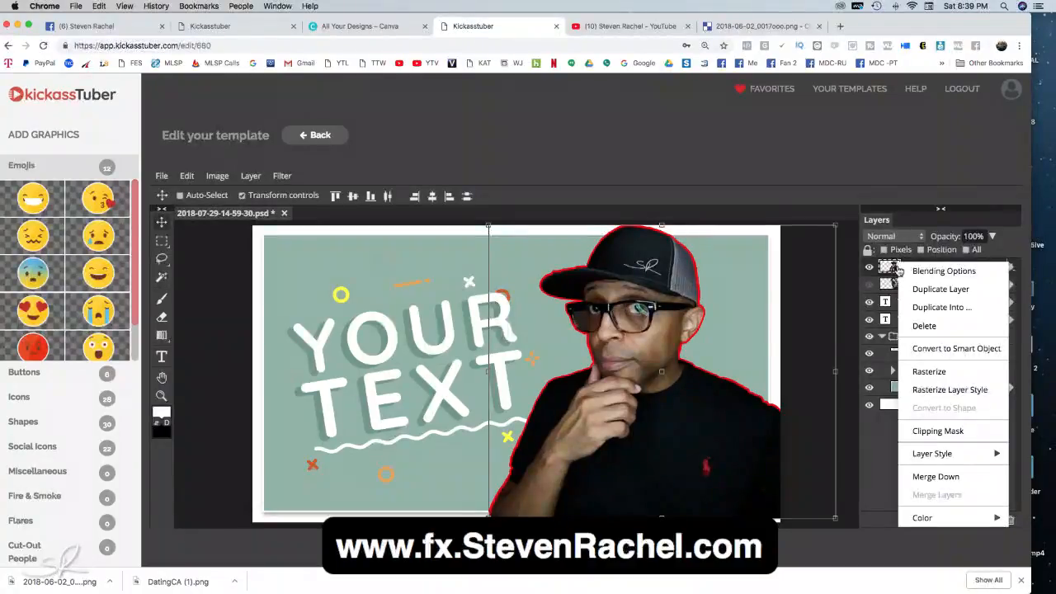
left_click(887, 449)
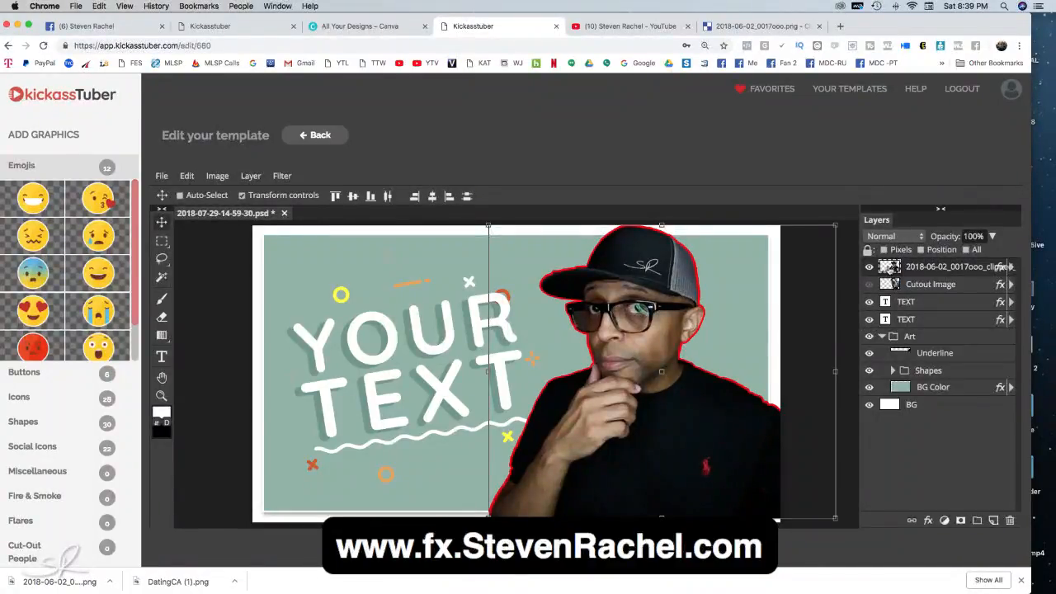
double_click(889, 267)
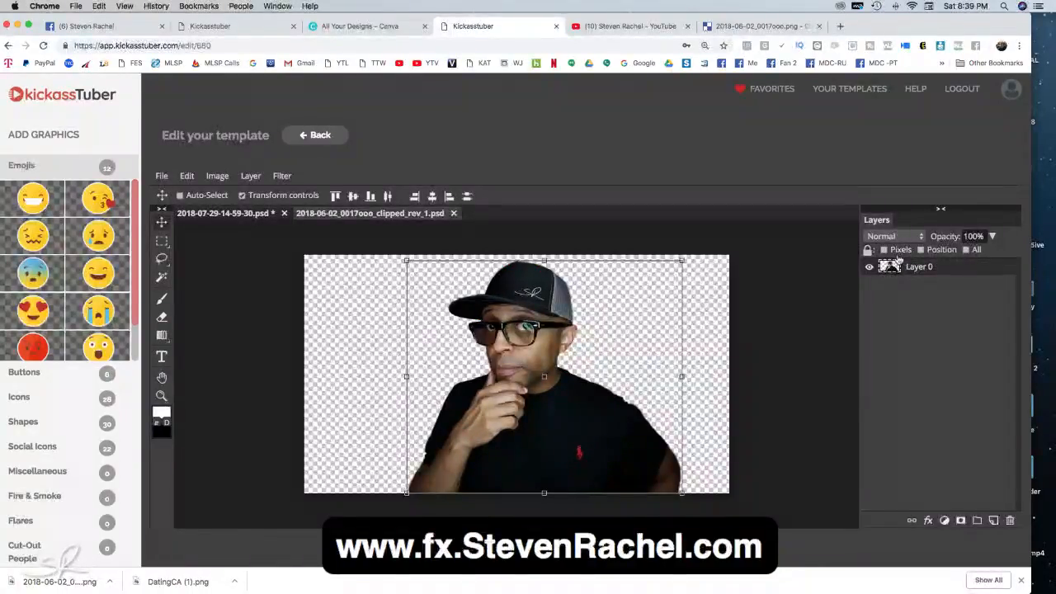
left_click(195, 216)
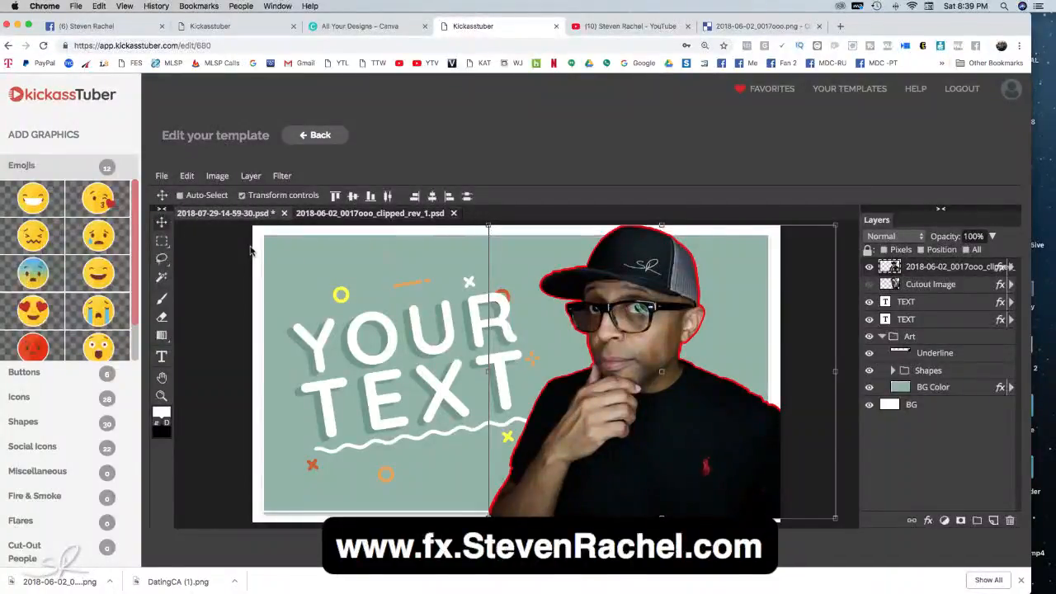
right_click(162, 258)
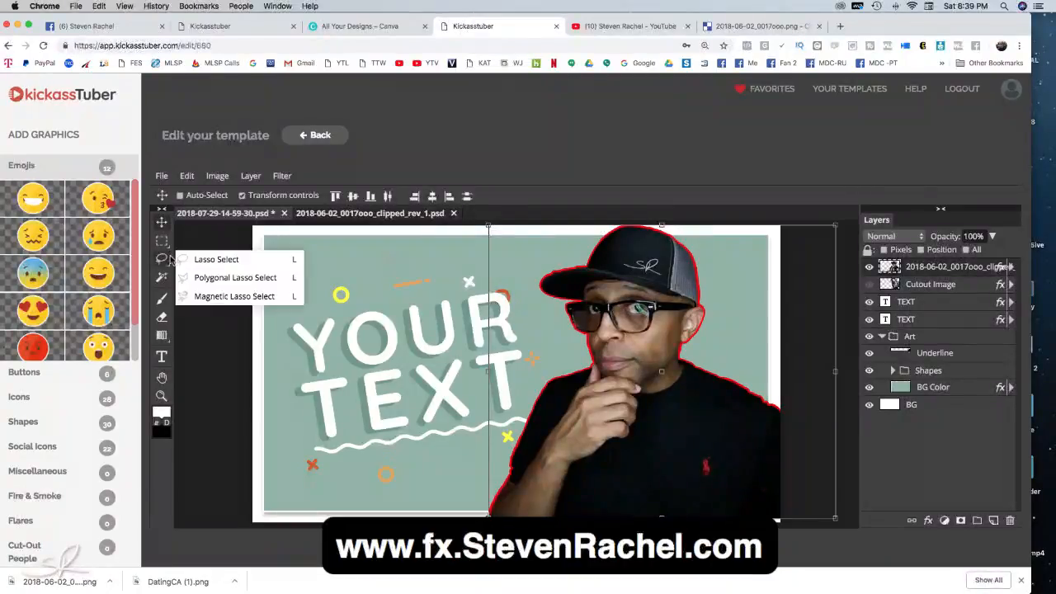
right_click(161, 241)
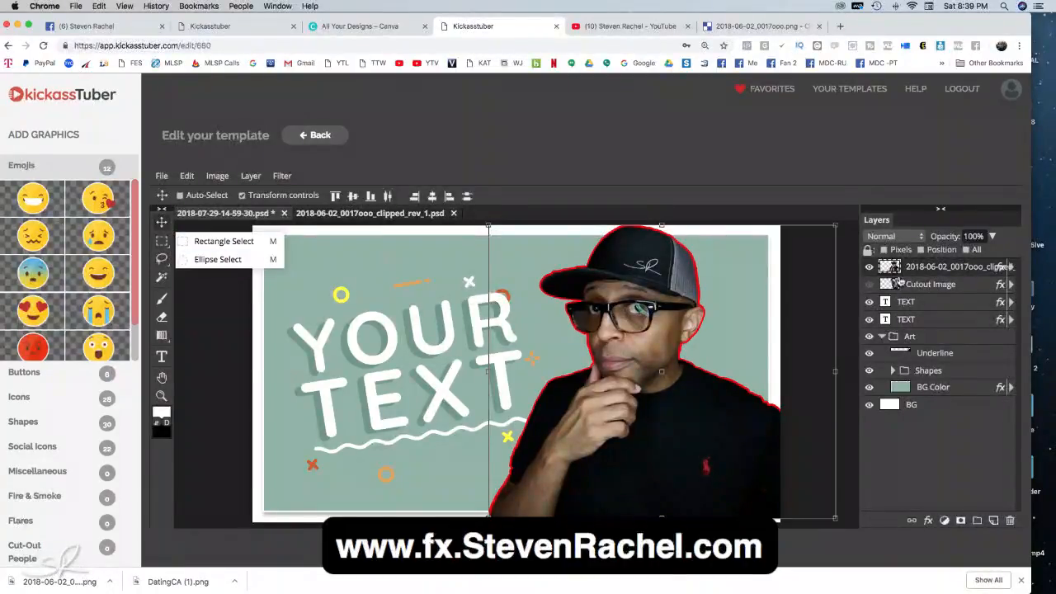
- Check the cutout layer's Layer Style presets once more and close the dialog
right_click(889, 269)
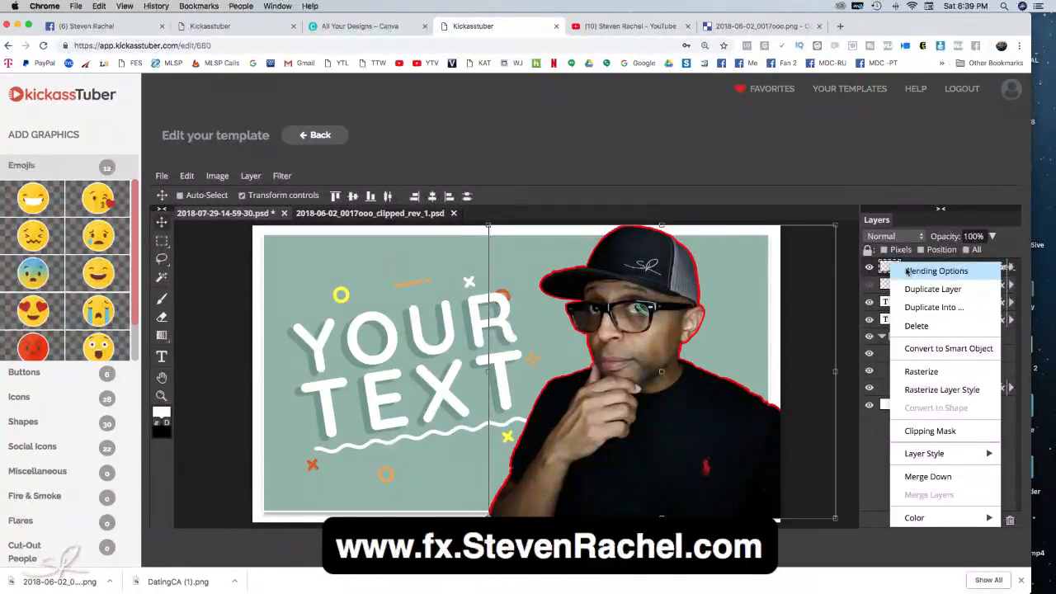
left_click(906, 272)
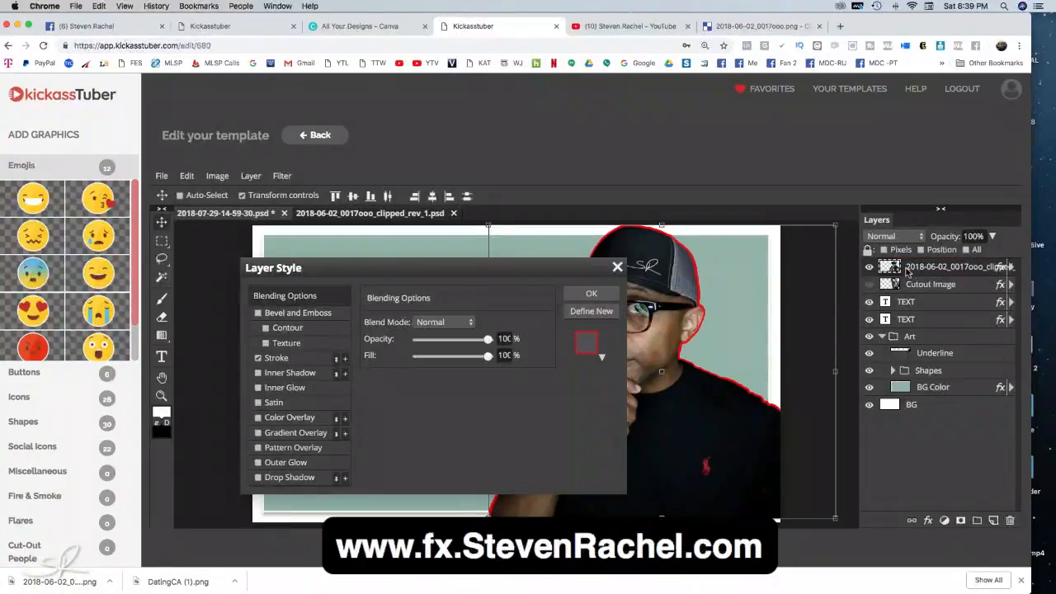
left_click(588, 347)
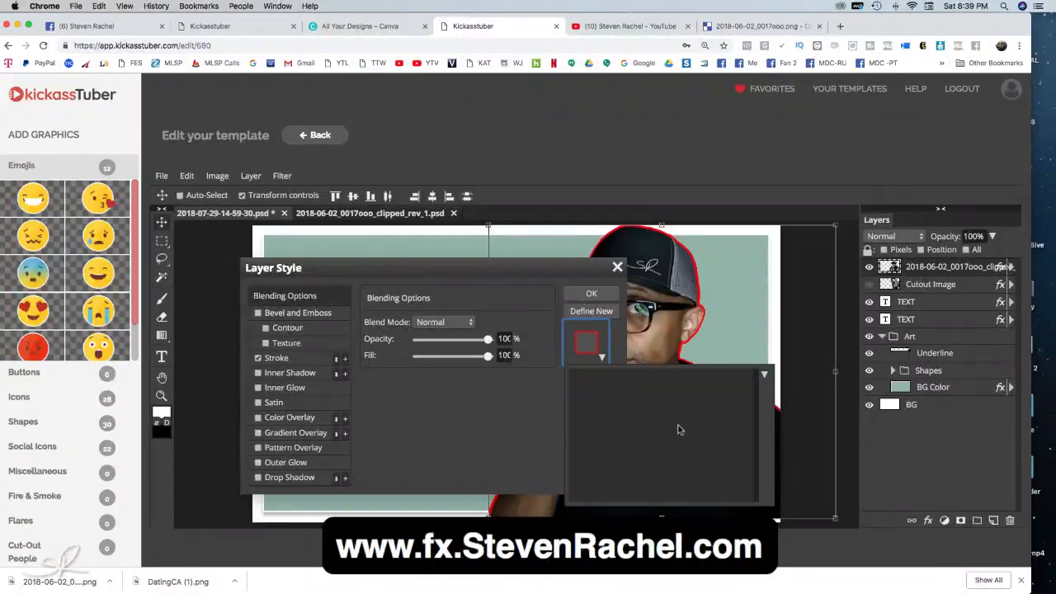
left_click(520, 429)
left_click(617, 268)
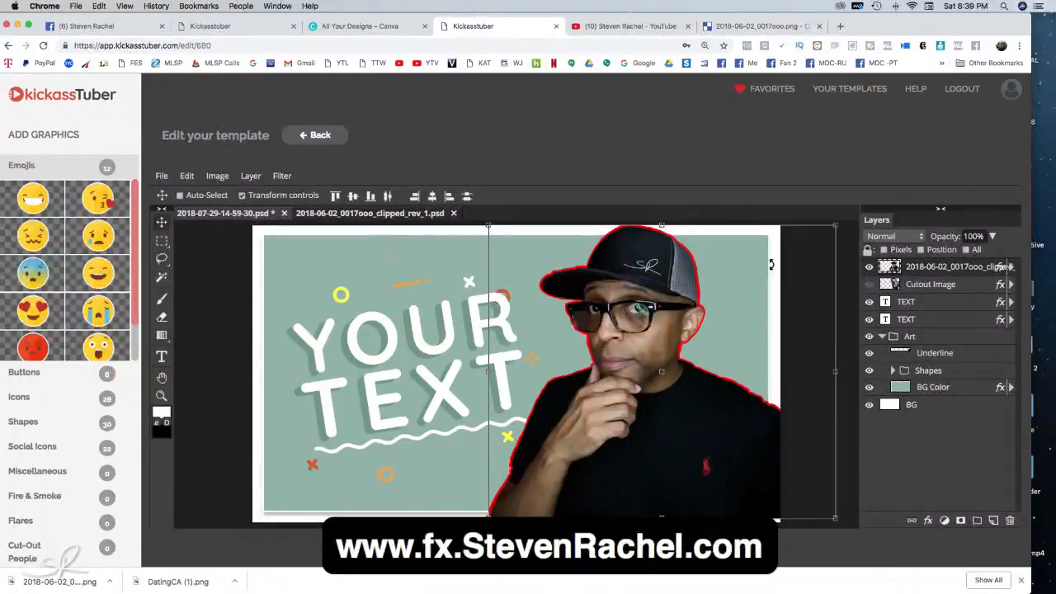
- View the Clipping Magic cutout result, return to the KickassTuber thumbnail and check the cutout layer's available commands
left_click(730, 26)
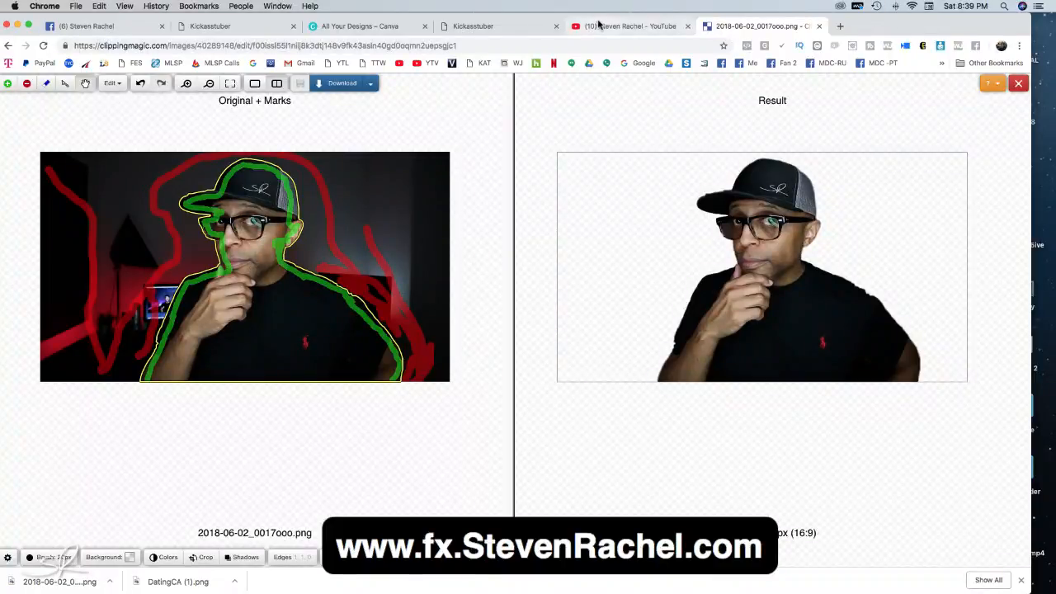
left_click(495, 27)
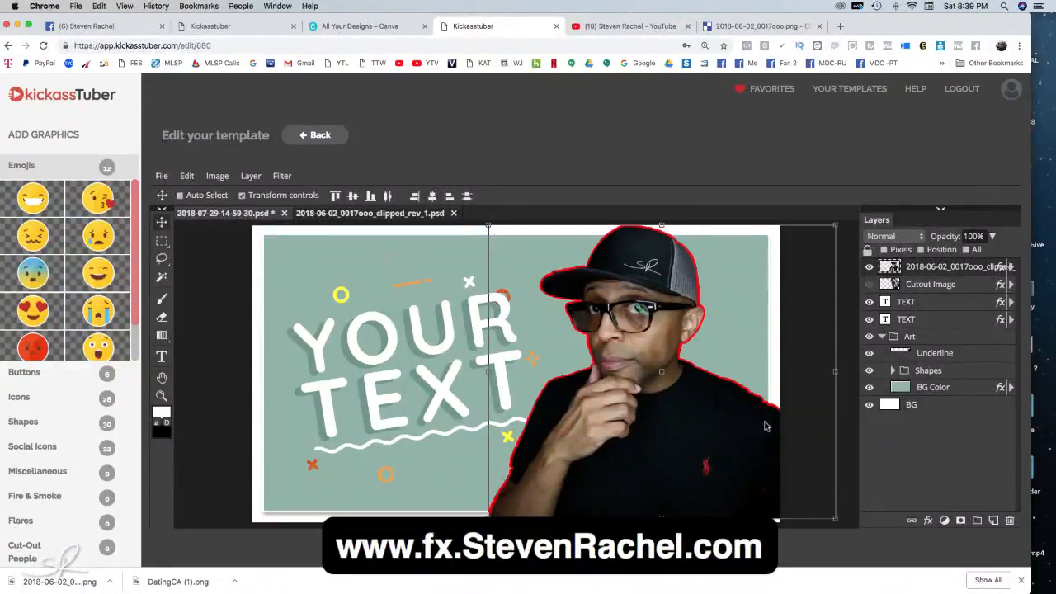
right_click(894, 269)
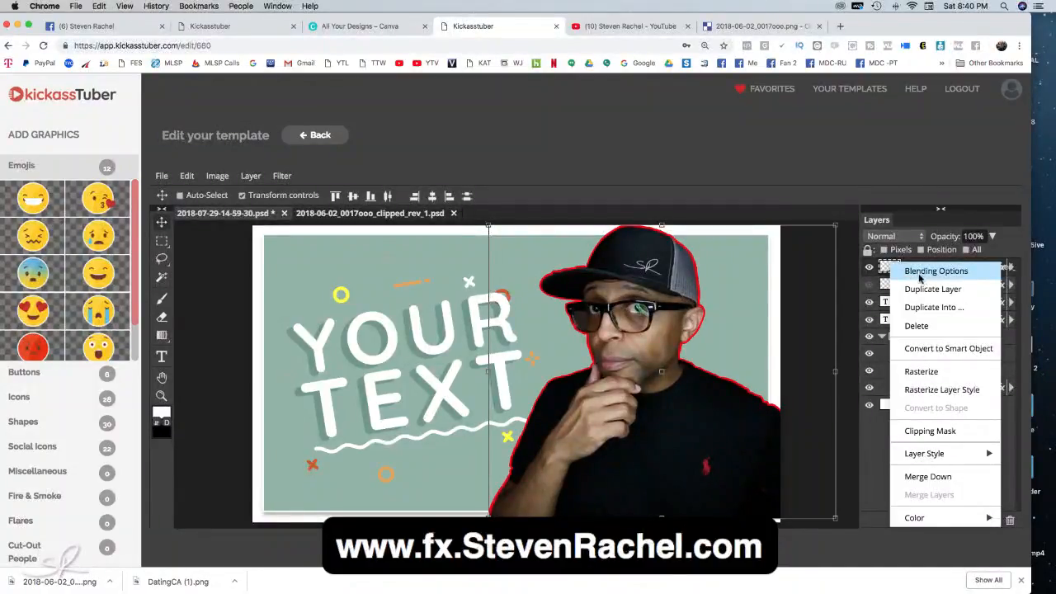
left_click(879, 442)
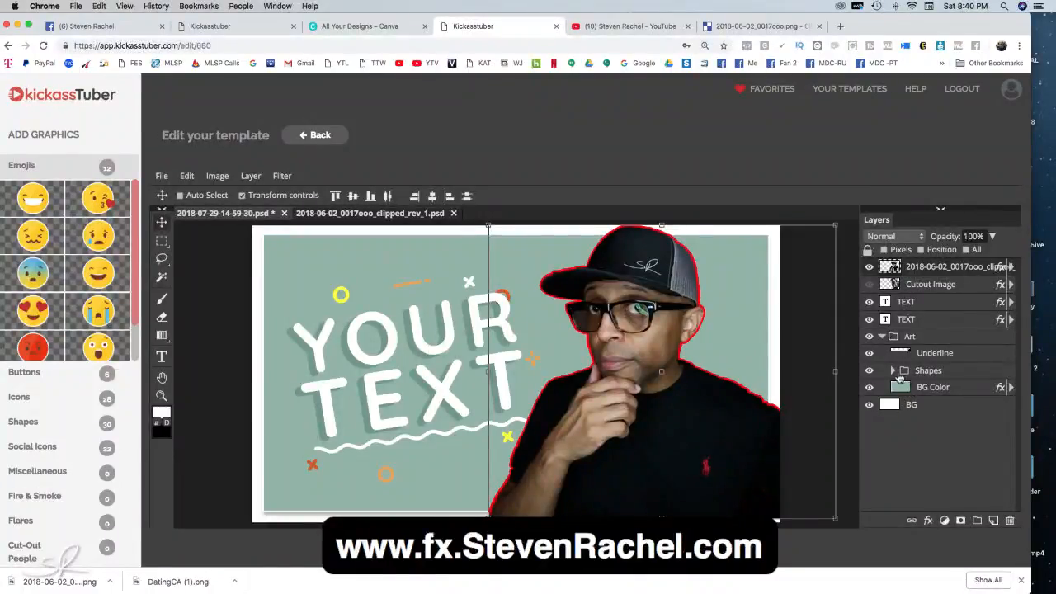
- Examine the cutout layer's Blending Options, including the style preset list and its .ASL options
right_click(893, 268)
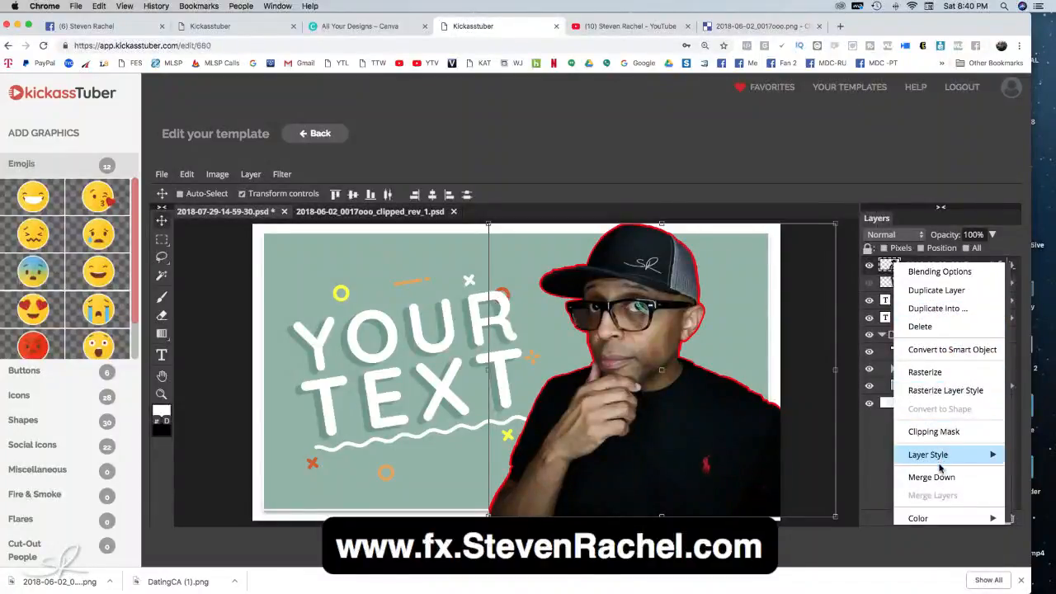
left_click(931, 274)
left_click(601, 355)
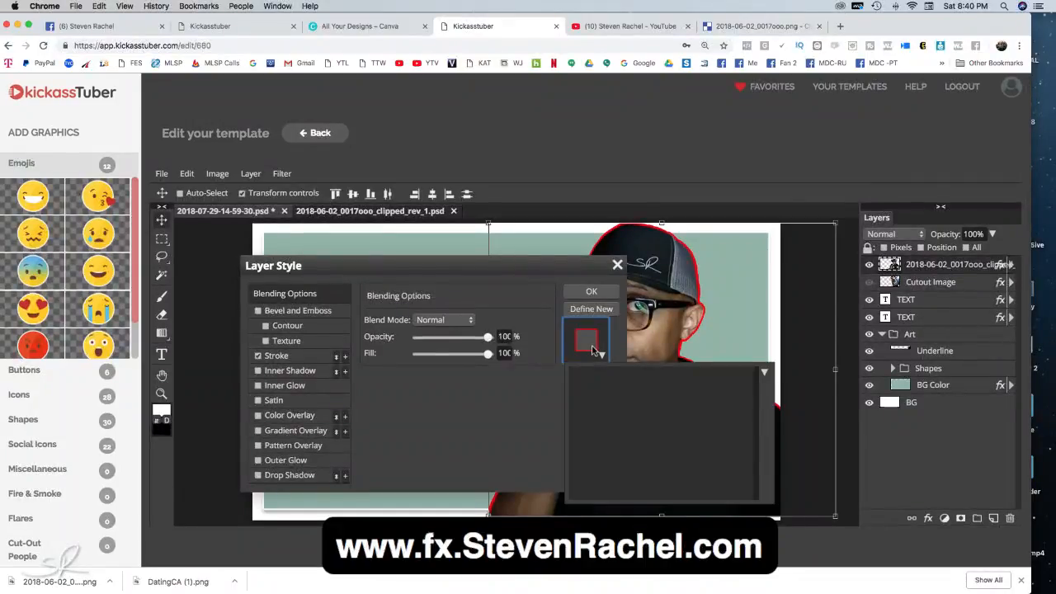
left_click(764, 372)
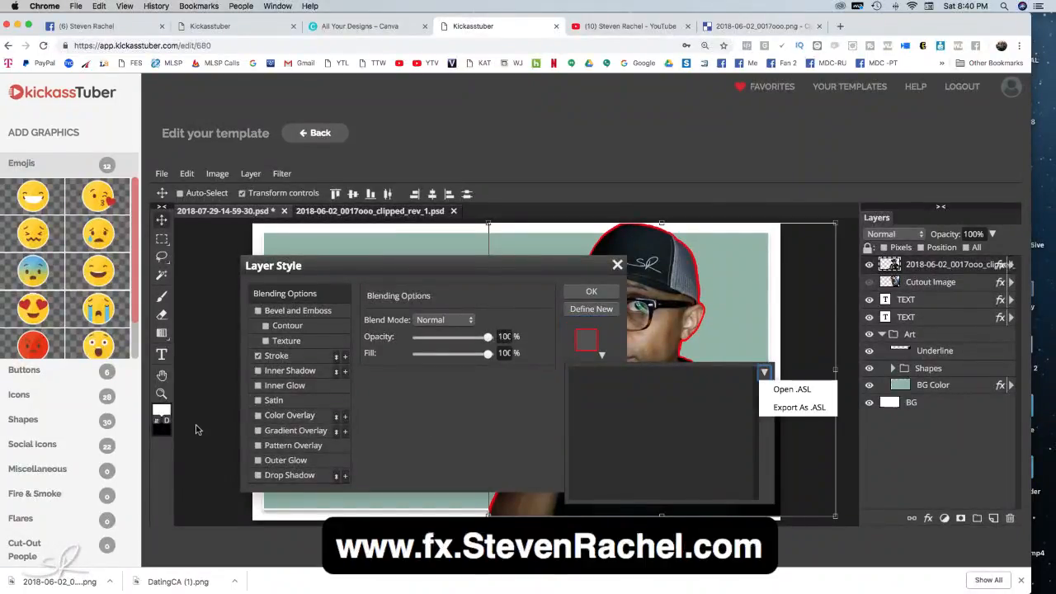
- Compare the cutout with its Stroke effect off and on, leave it enabled and close the Layer Style settings
left_click(258, 355)
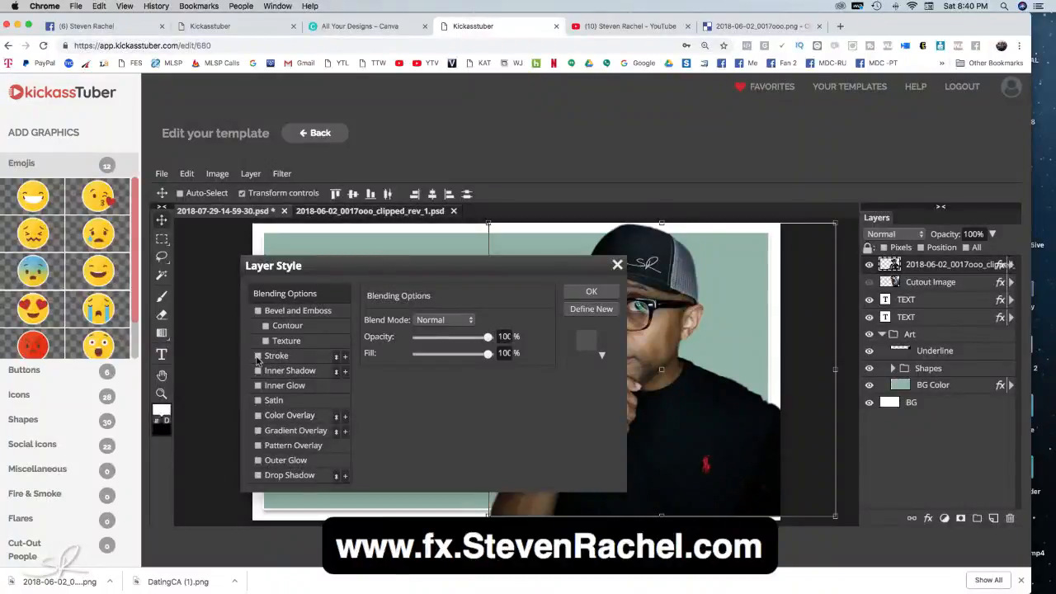
left_click(258, 355)
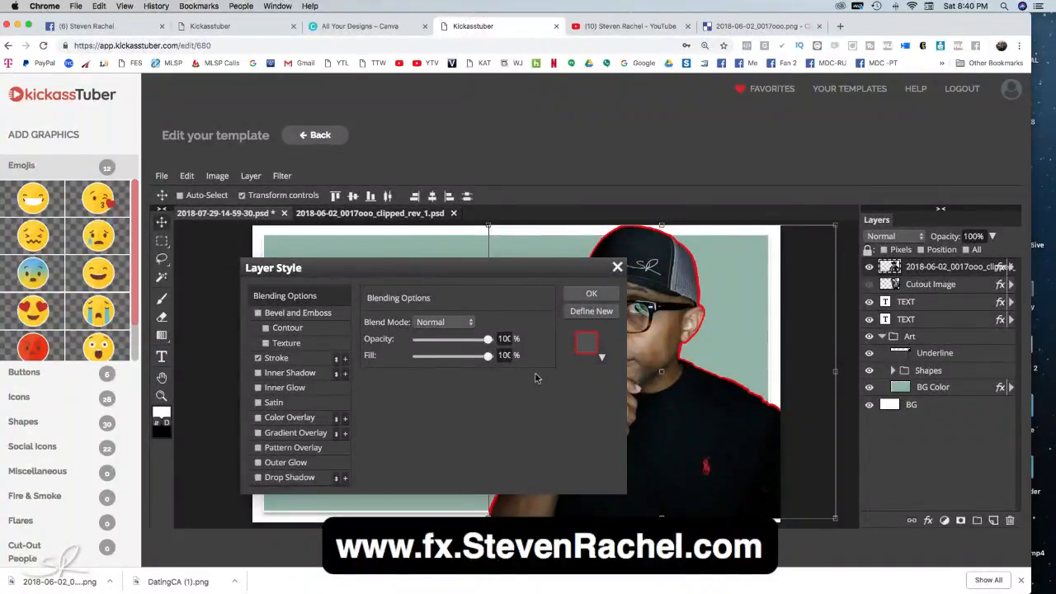
left_click(617, 268)
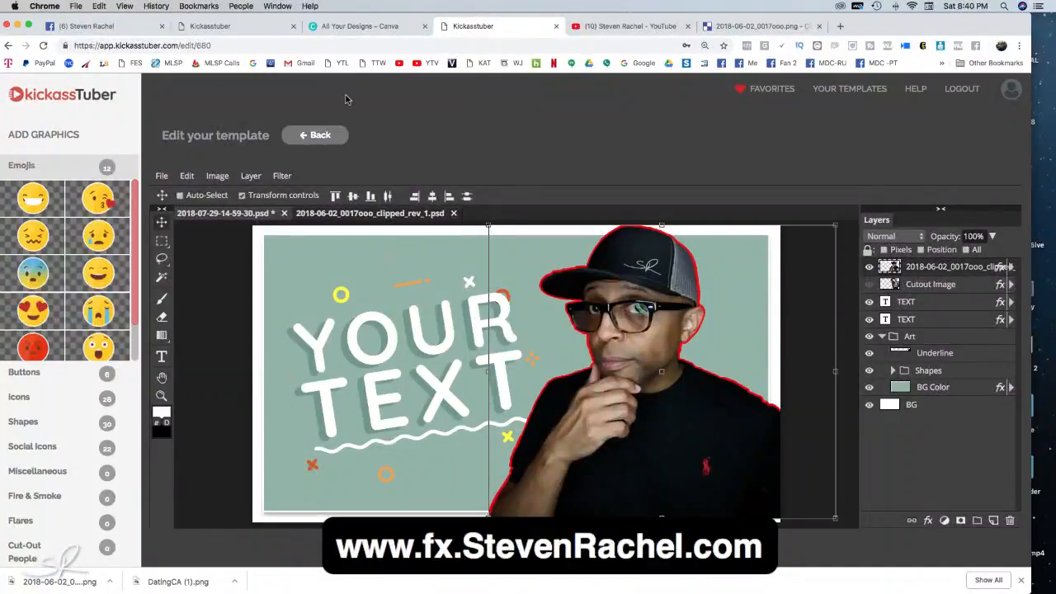
- Leave the template editor and browse the Thumbnail templates on page 4 of the gallery
left_click(322, 135)
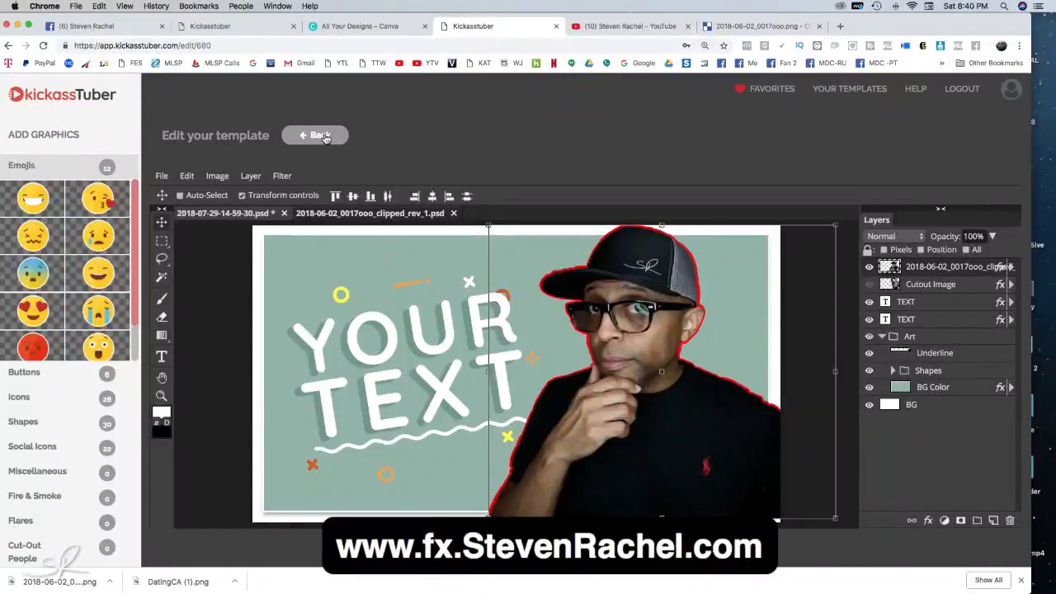
left_click(322, 136)
left_click(610, 206)
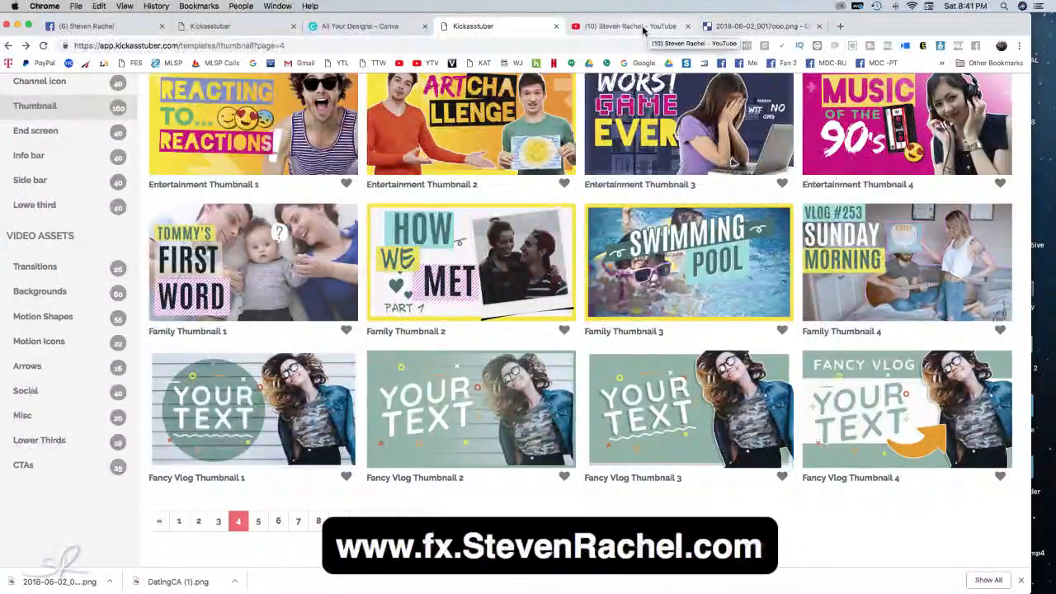
scroll(651, 372, "up", 2)
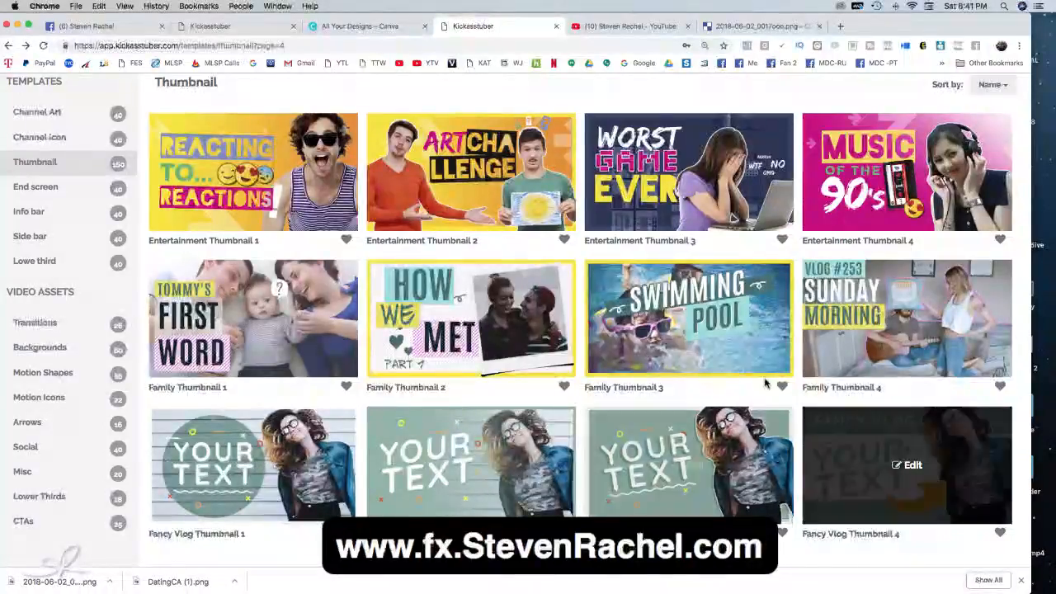
scroll(755, 446, "down", 3)
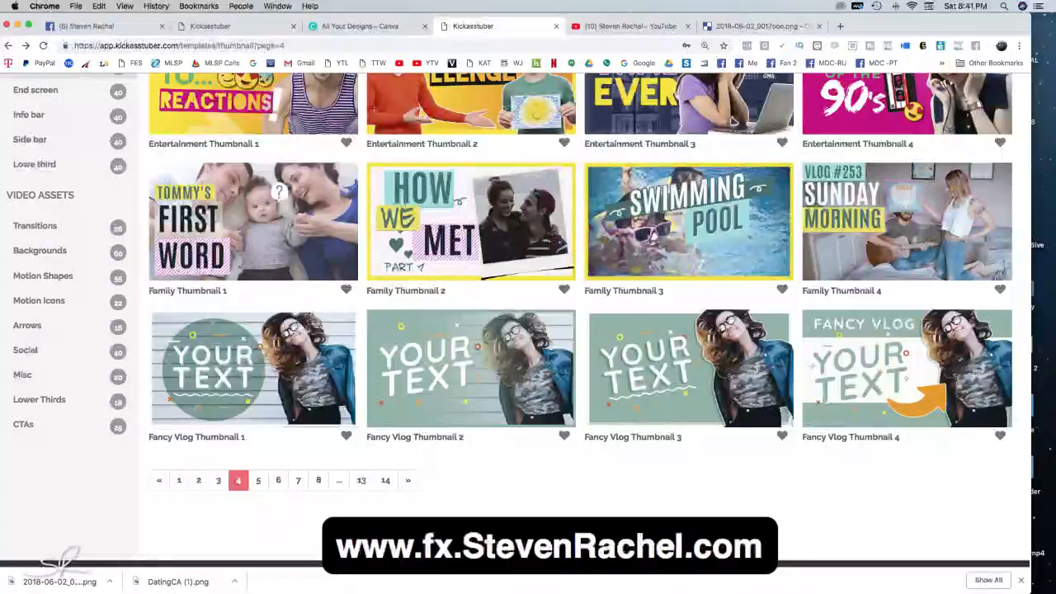
left_click(1037, 68)
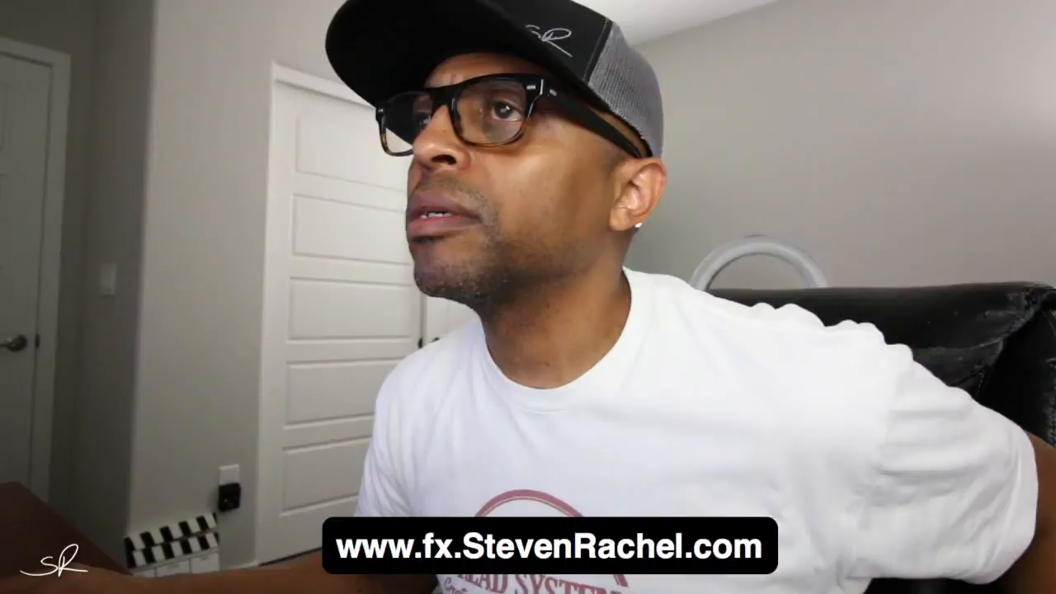